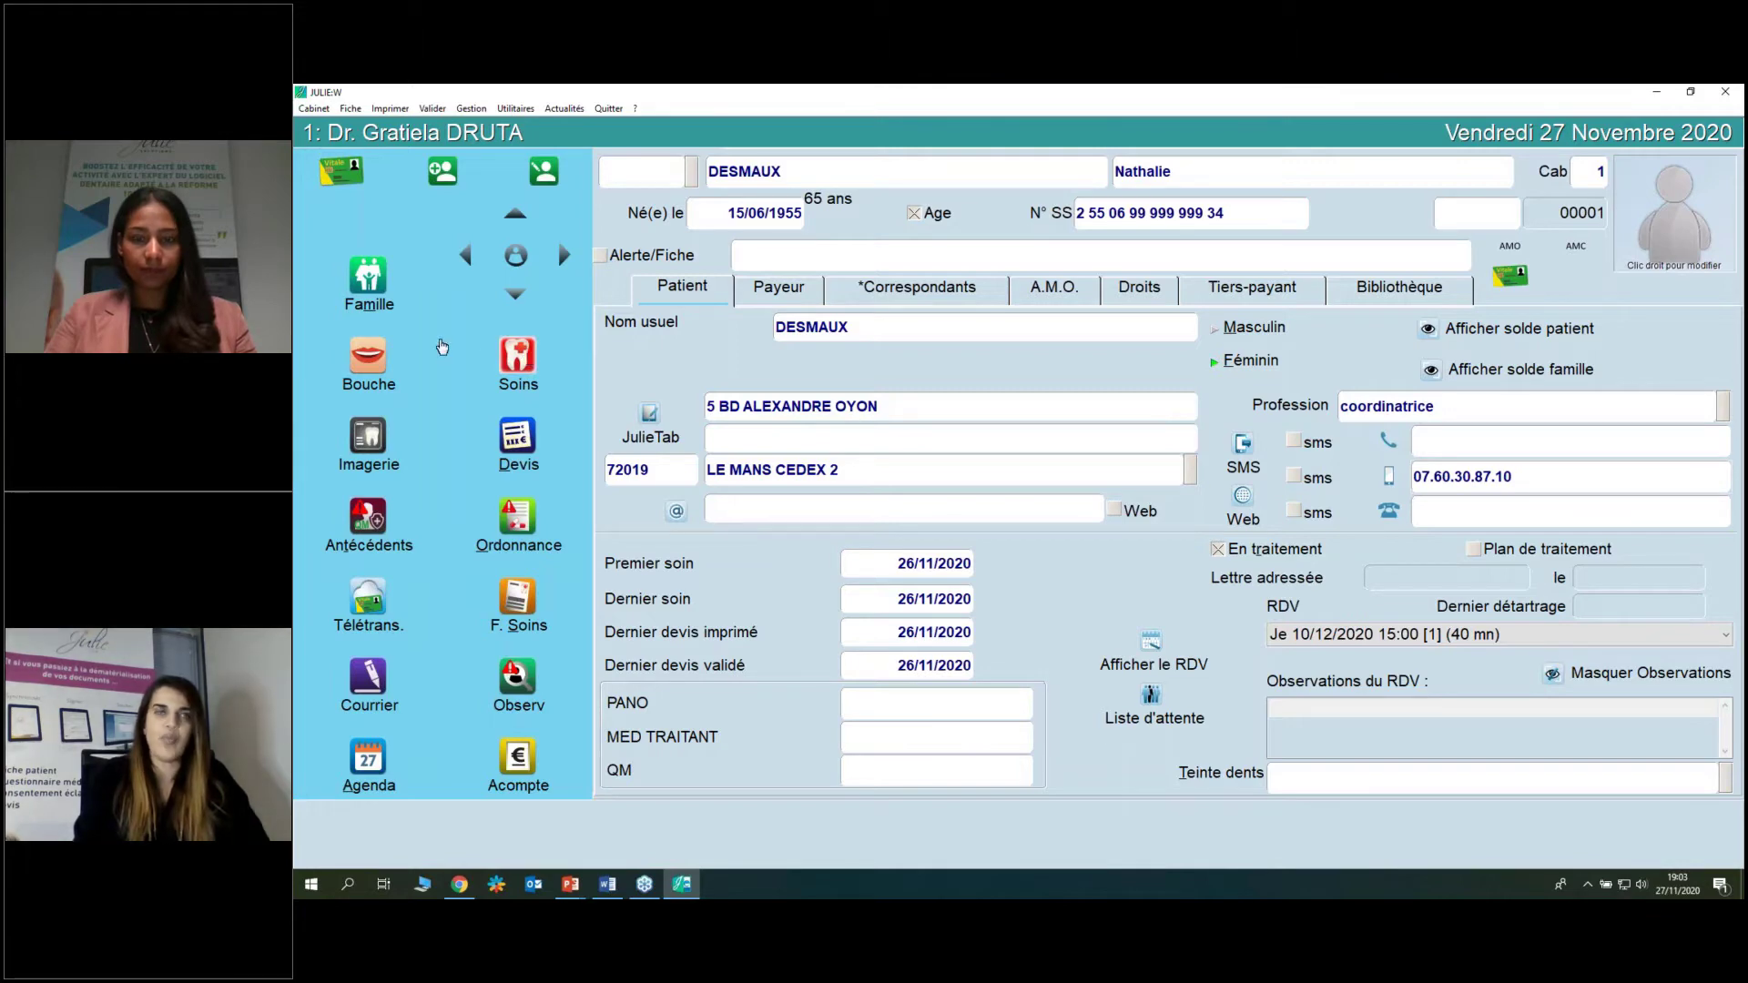
# From the treatment history, start a new act and acknowledge the Ordonnancier bleeding-risk intolerance alert.
pyautogui.click(521, 357)
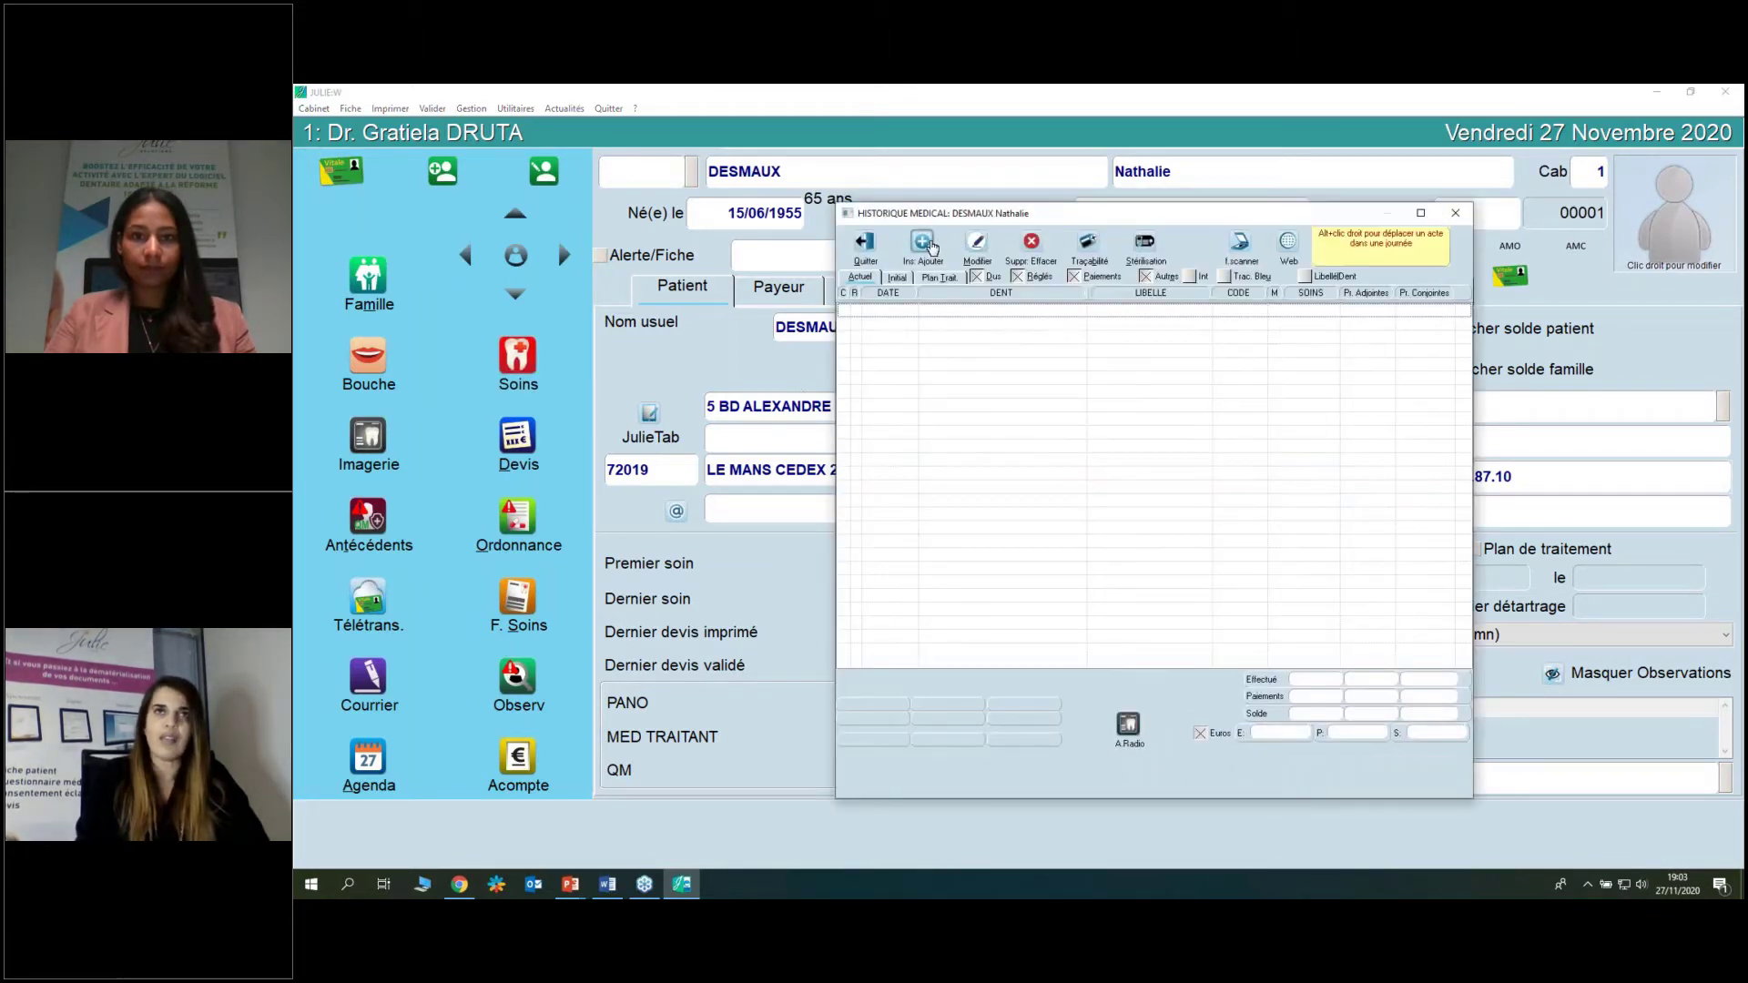
pyautogui.click(937, 244)
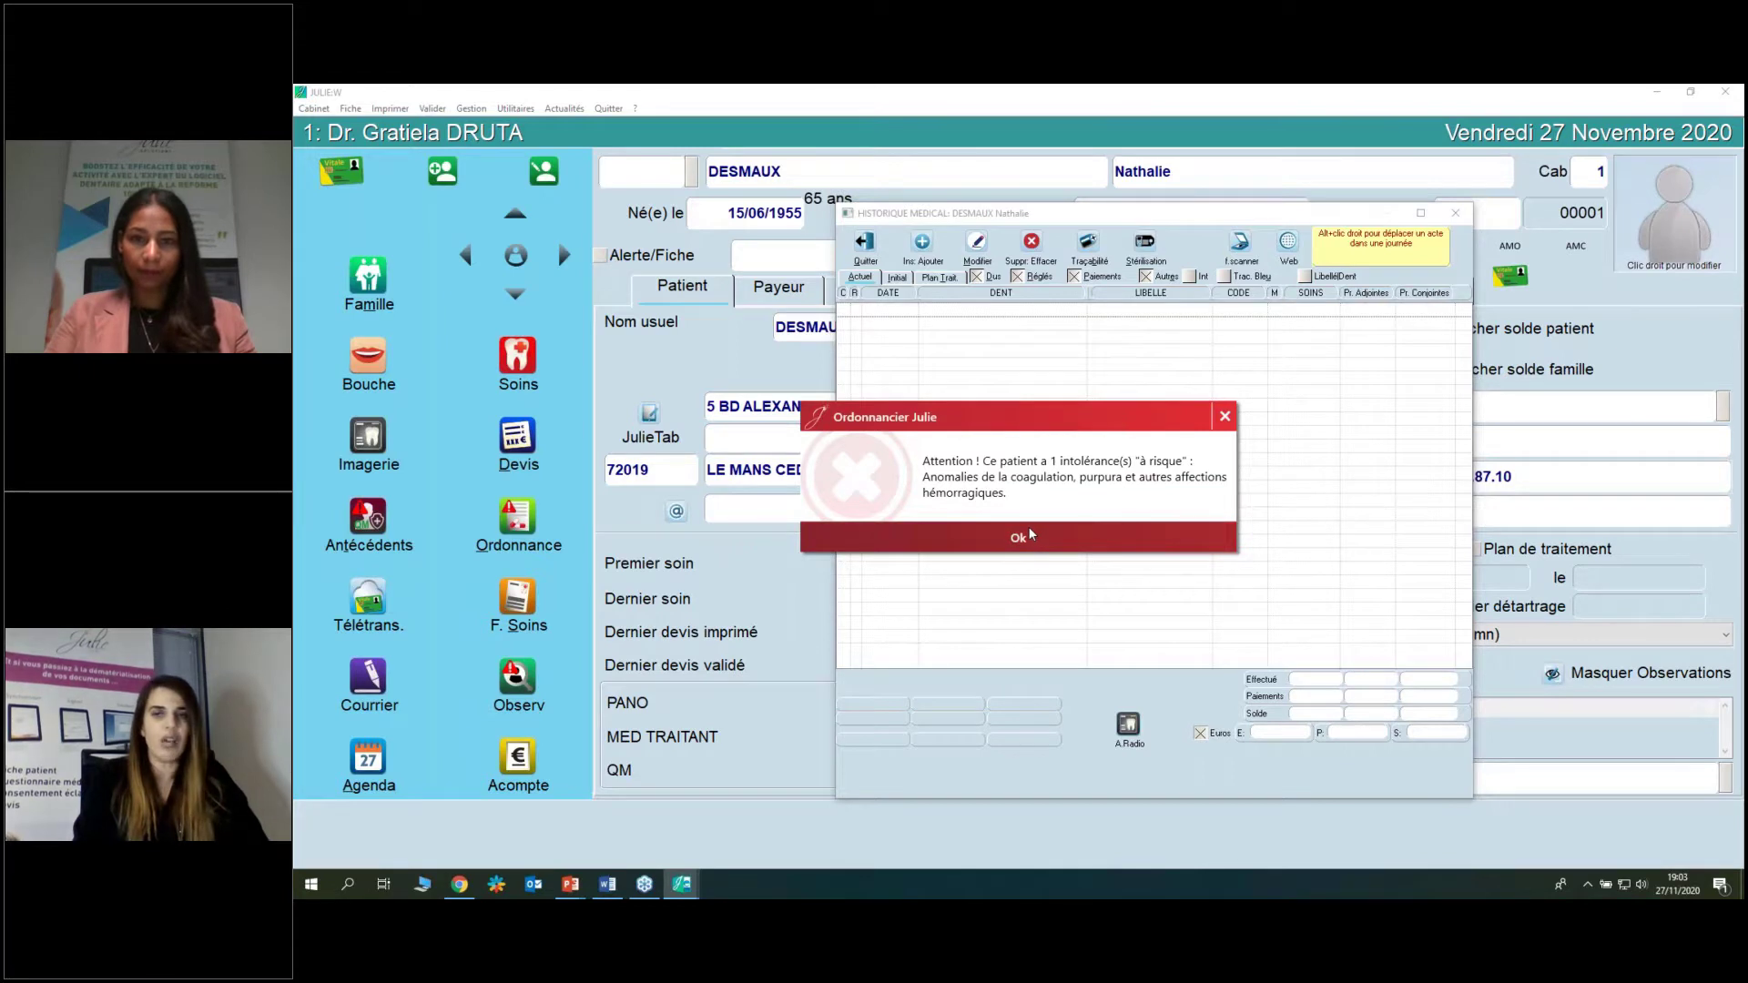
pyautogui.click(1026, 539)
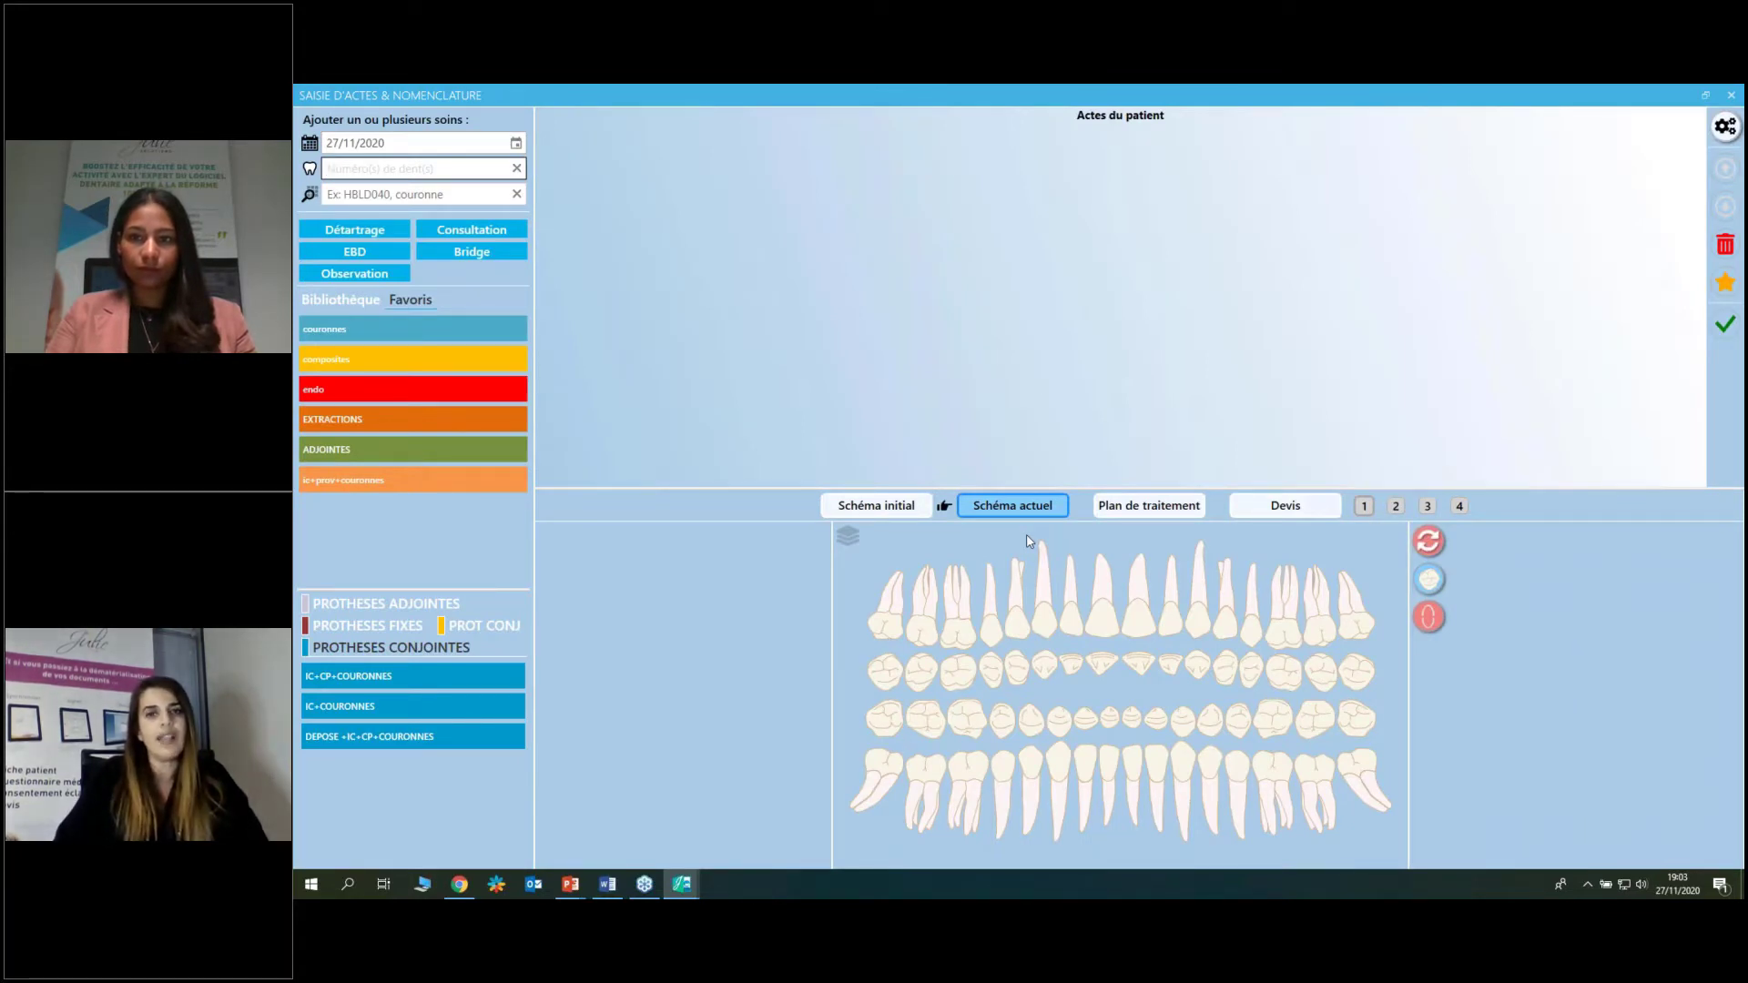
pyautogui.click(359, 306)
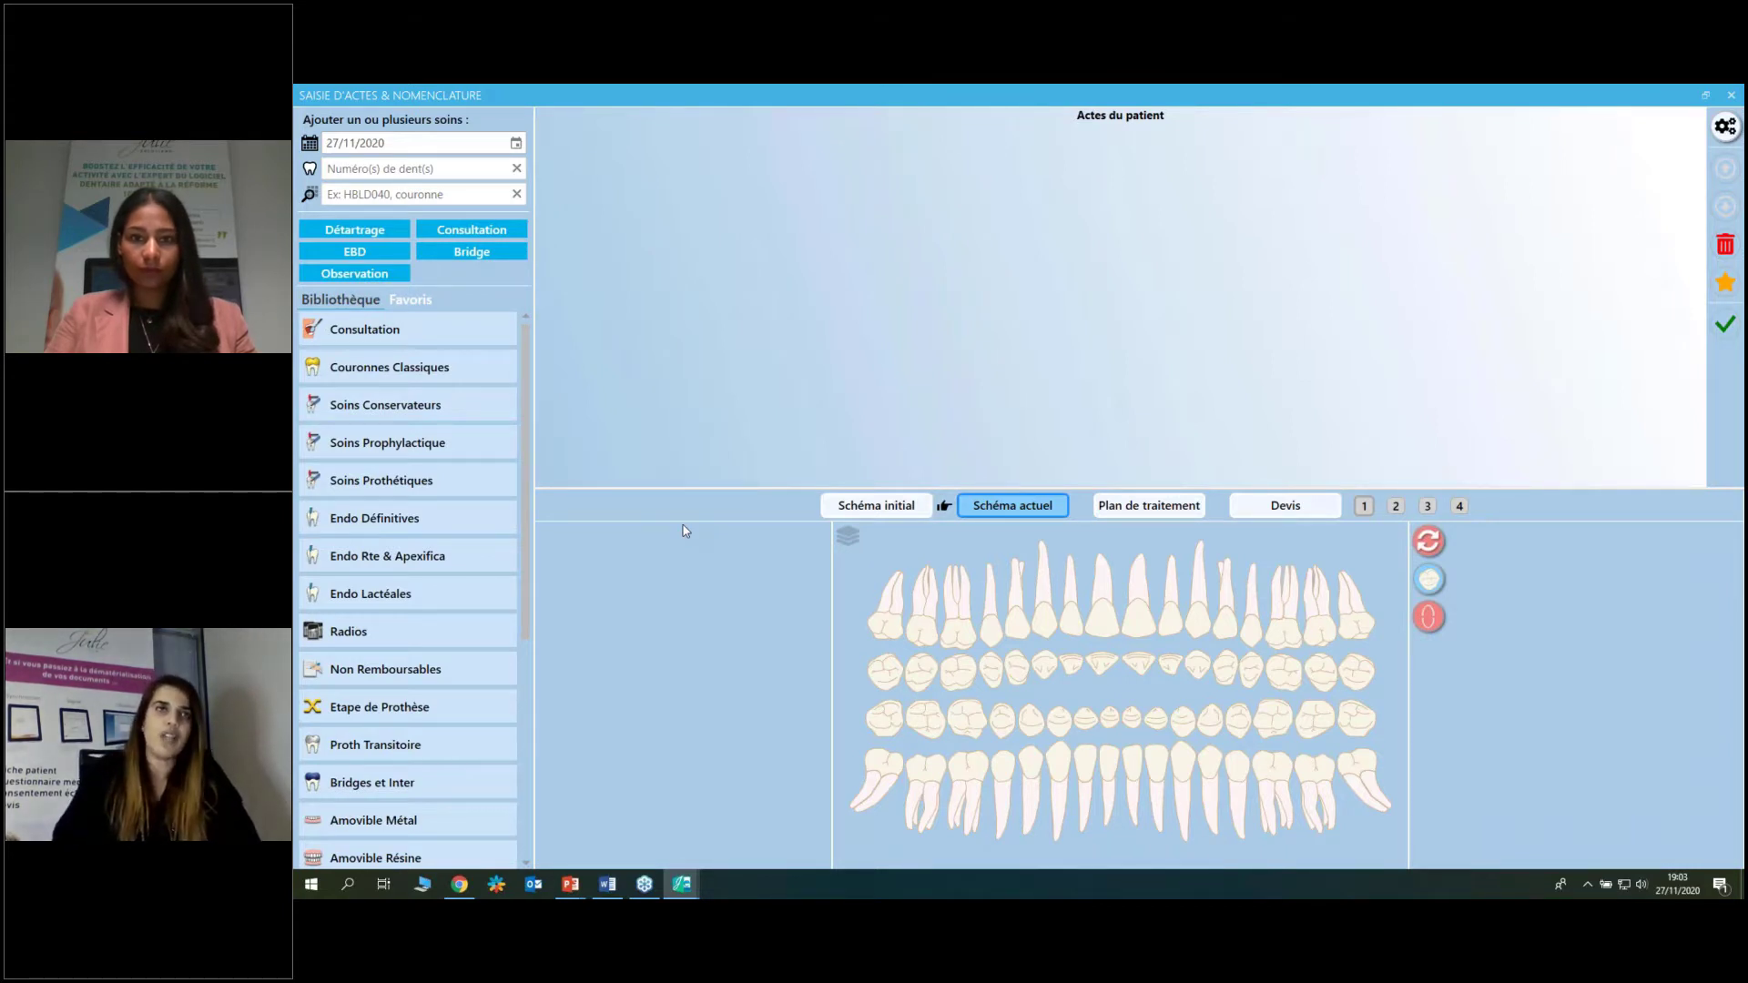
pyautogui.click(411, 300)
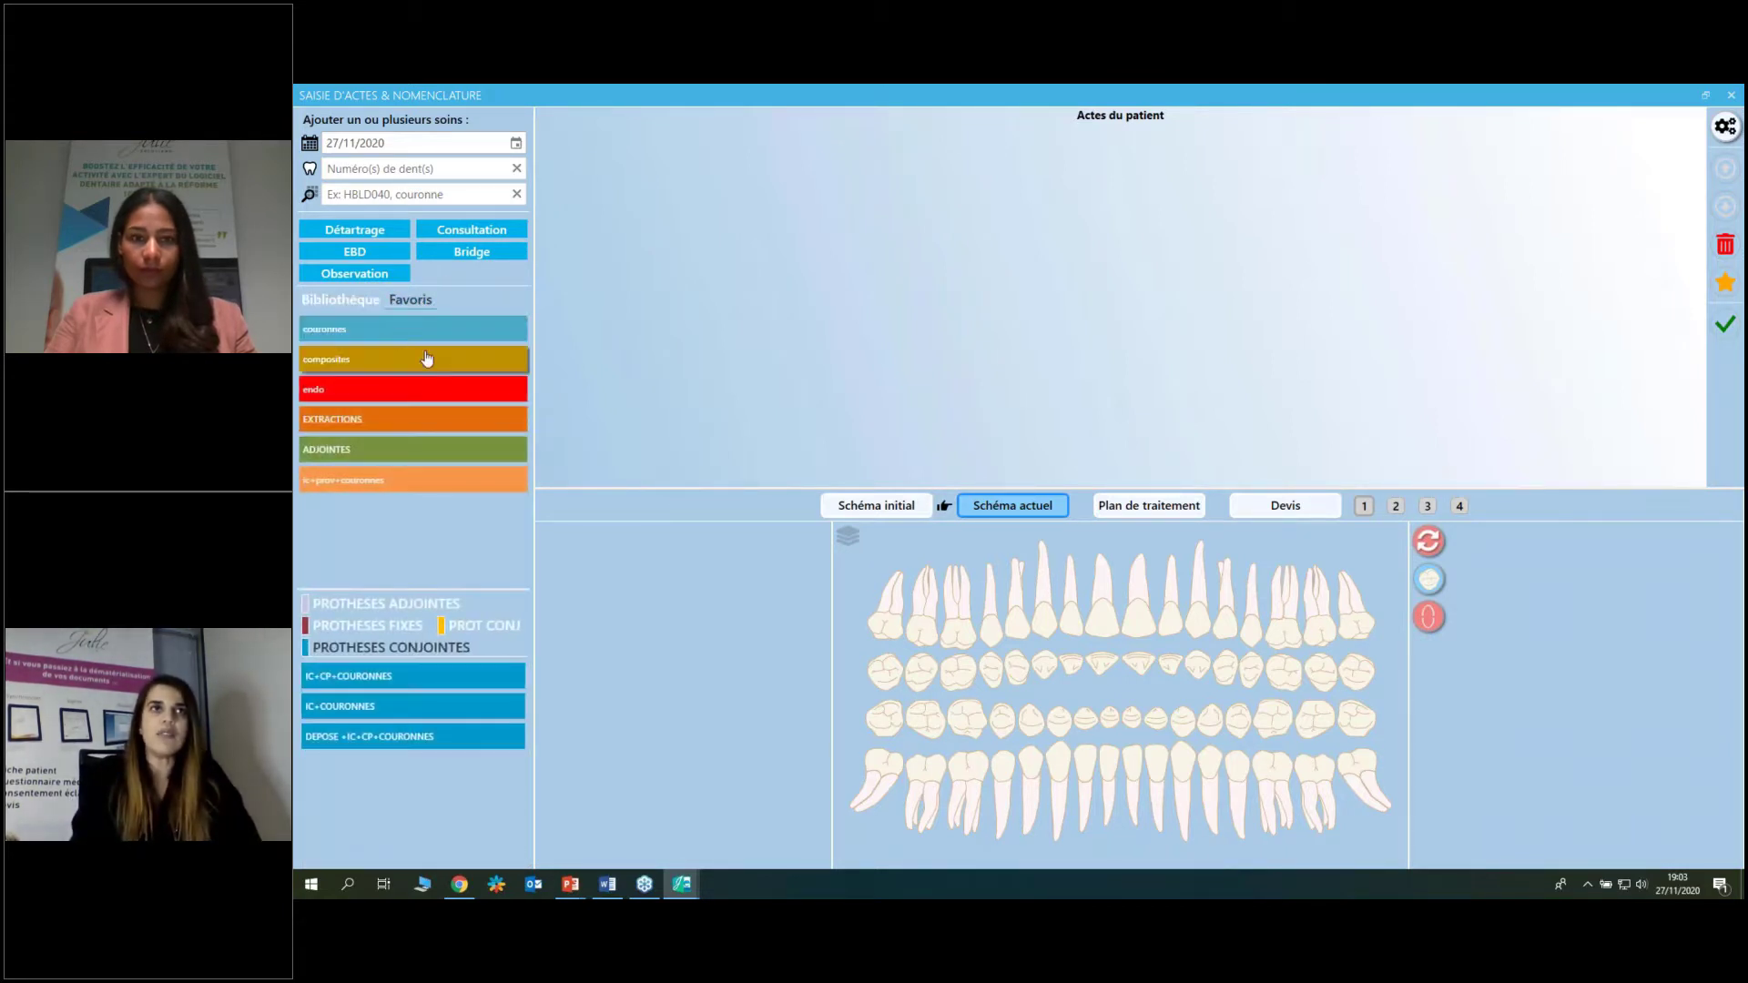
pyautogui.moveTo(355, 357)
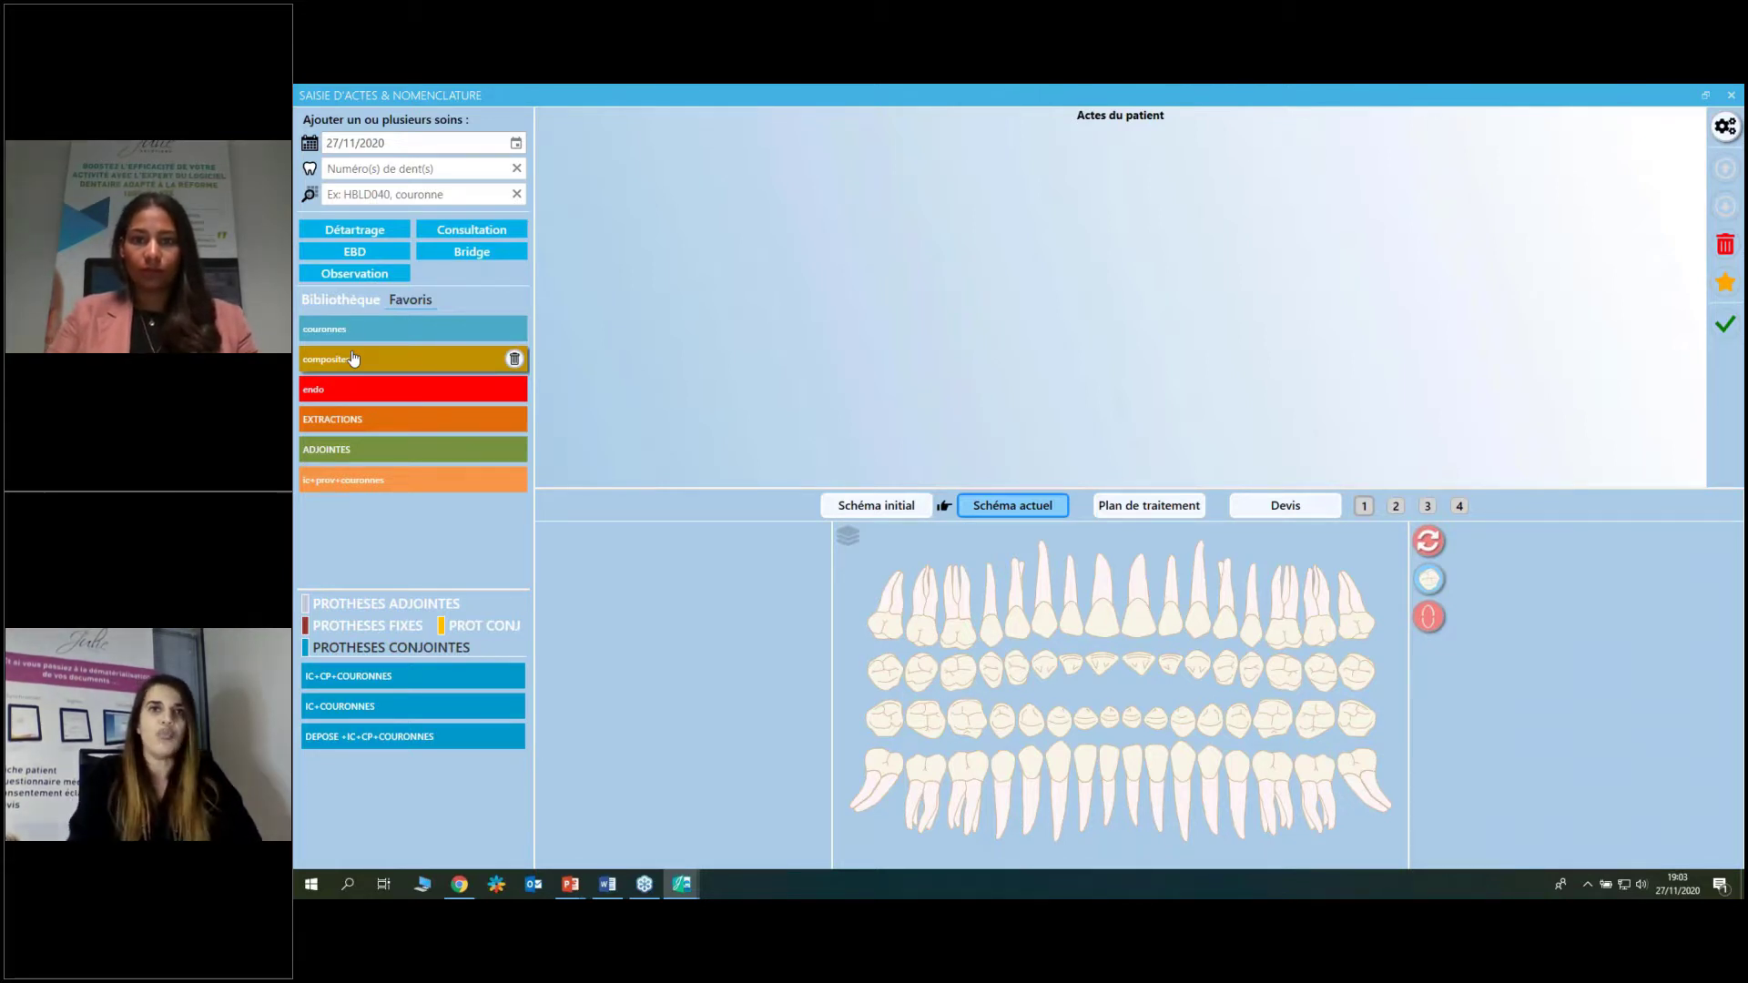
# Apply the composites favourite to tooth 16 as a '3 faces ou plus' RPF3 restoration at 60,95 €.
pyautogui.click(958, 630)
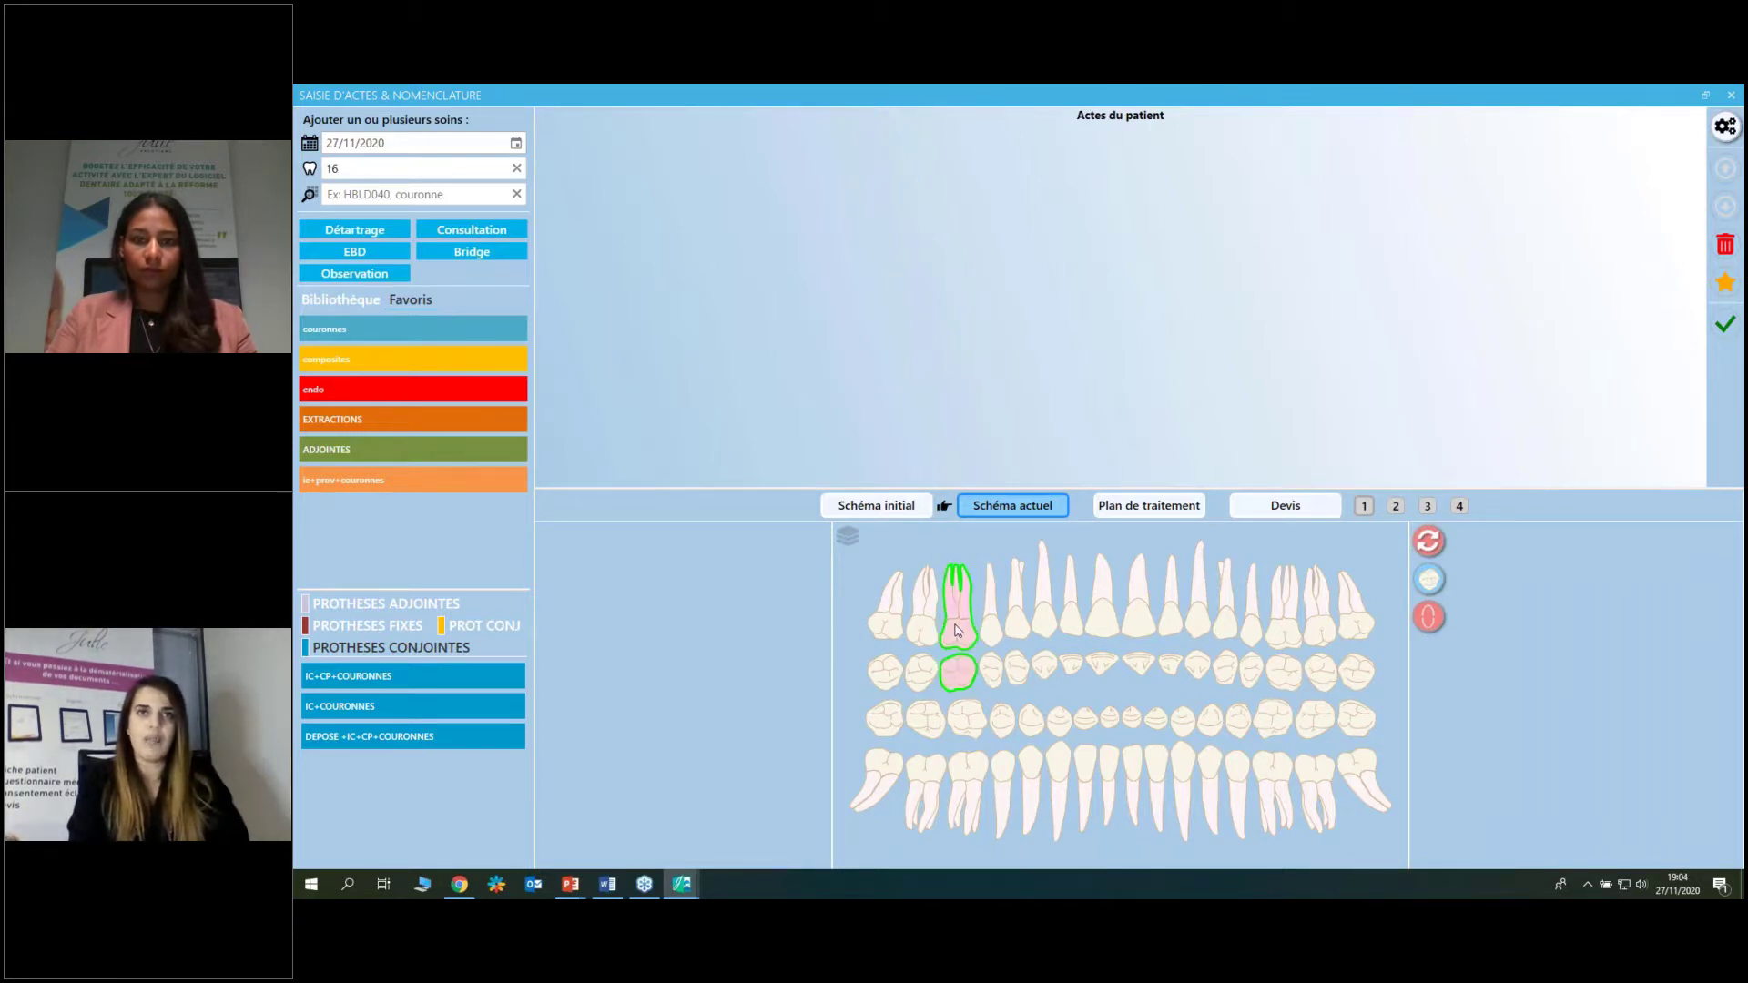
pyautogui.click(449, 359)
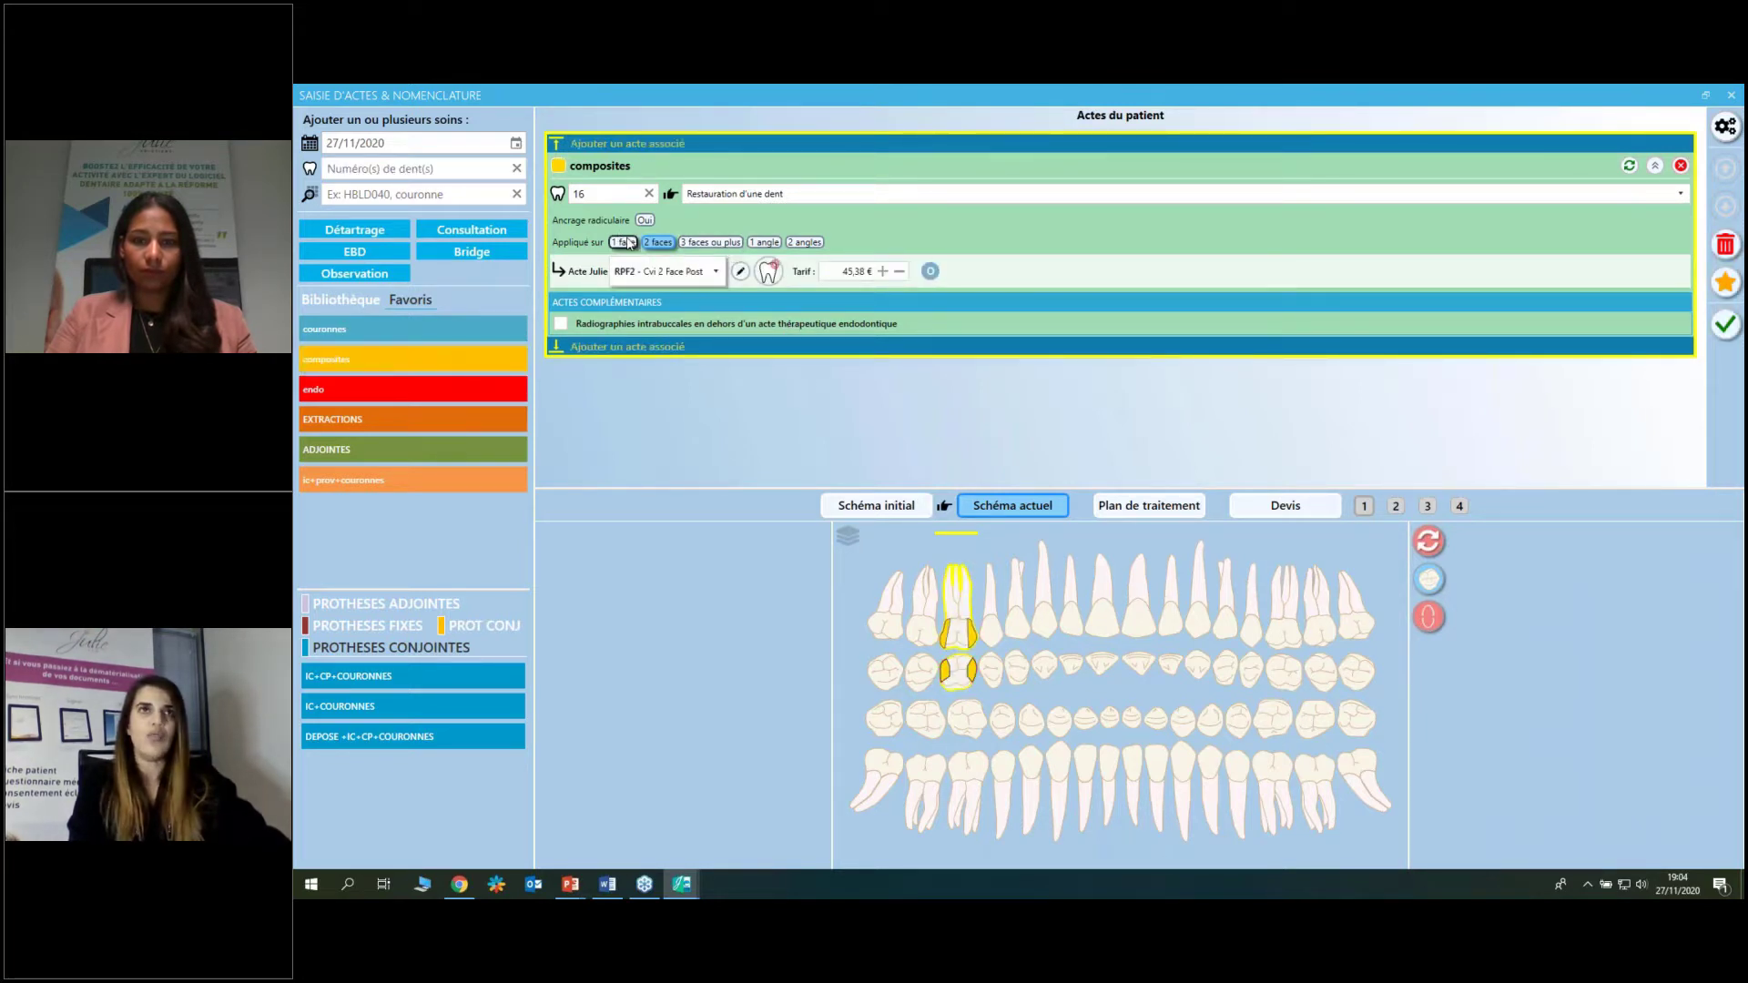
pyautogui.click(716, 244)
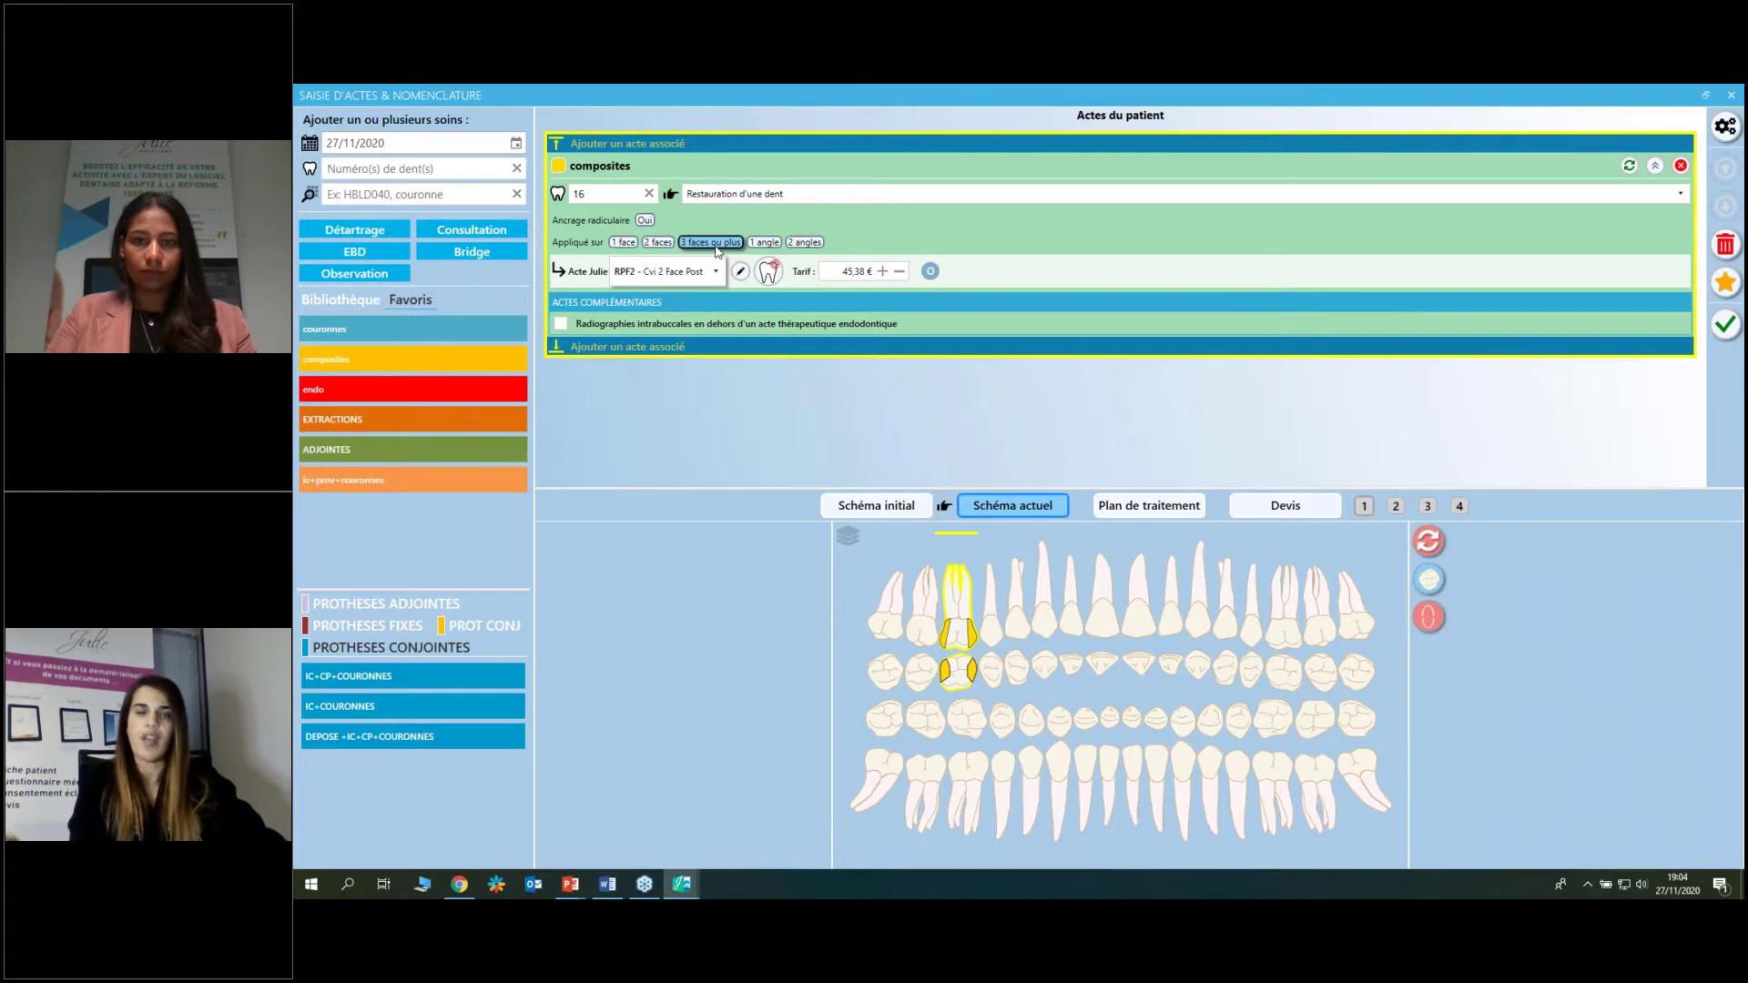
pyautogui.click(675, 247)
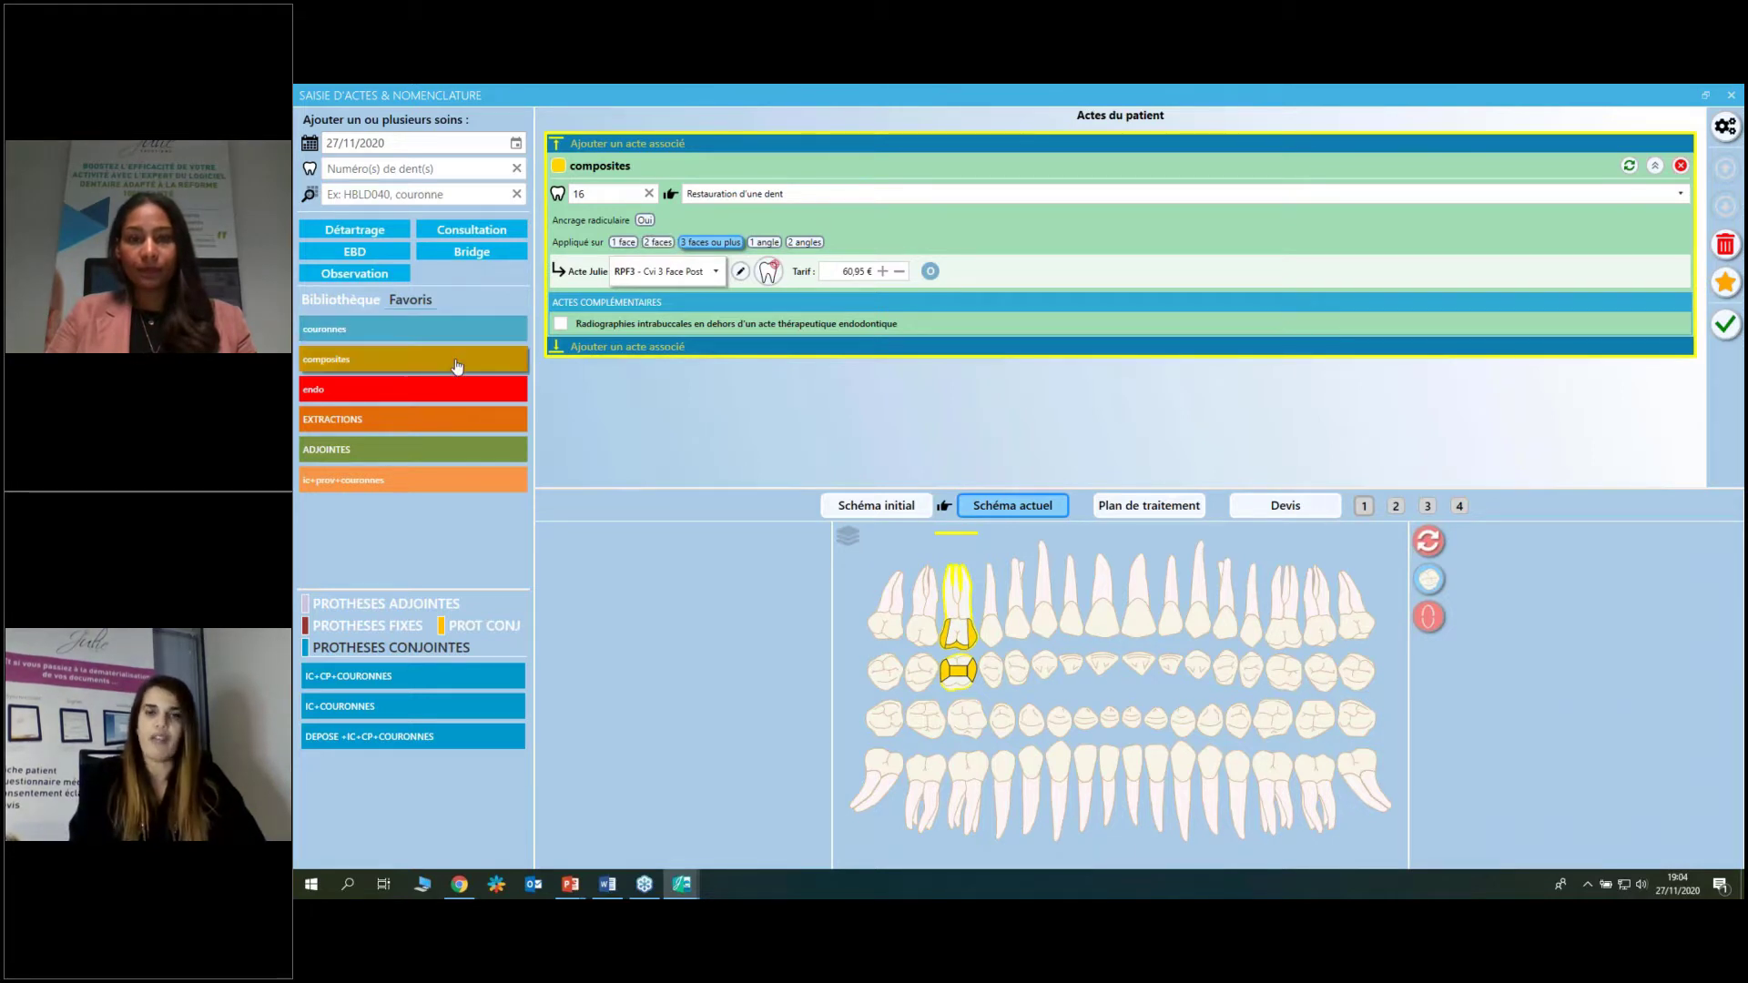
pyautogui.moveTo(457, 366)
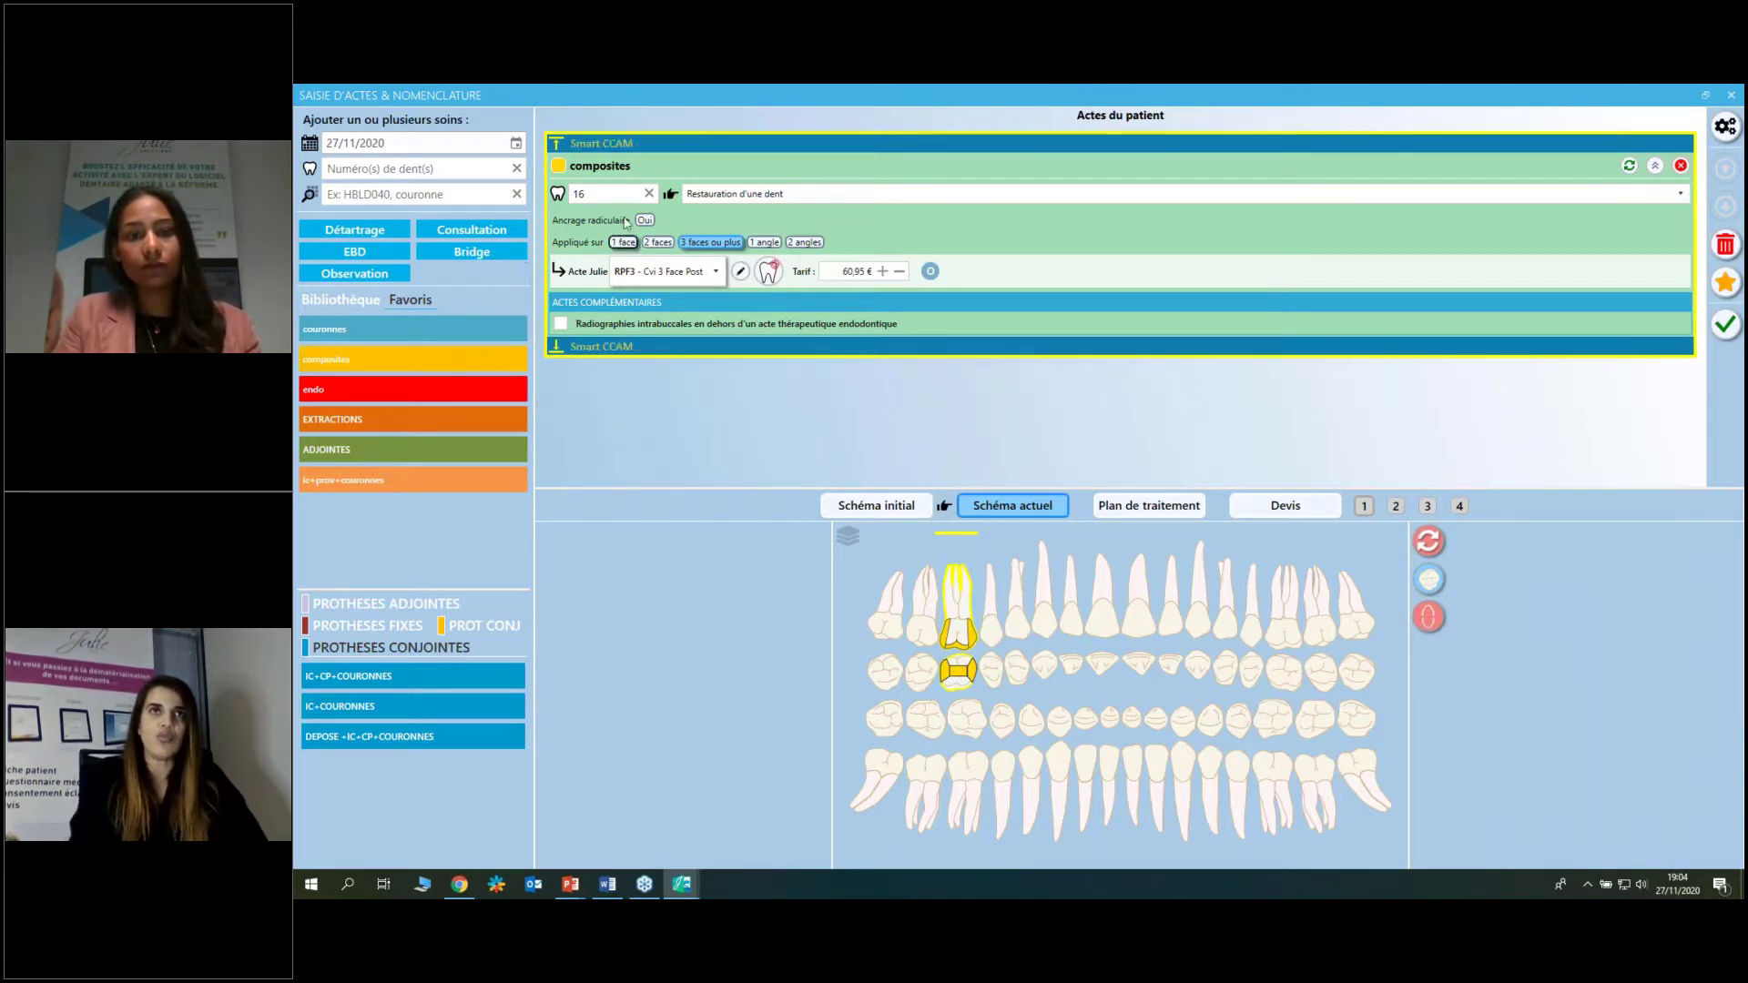
# Add a composite on tooth 11 and open the RAC2 'Composite 2 Face Ant' act details (45,38 €).
pyautogui.click(1107, 629)
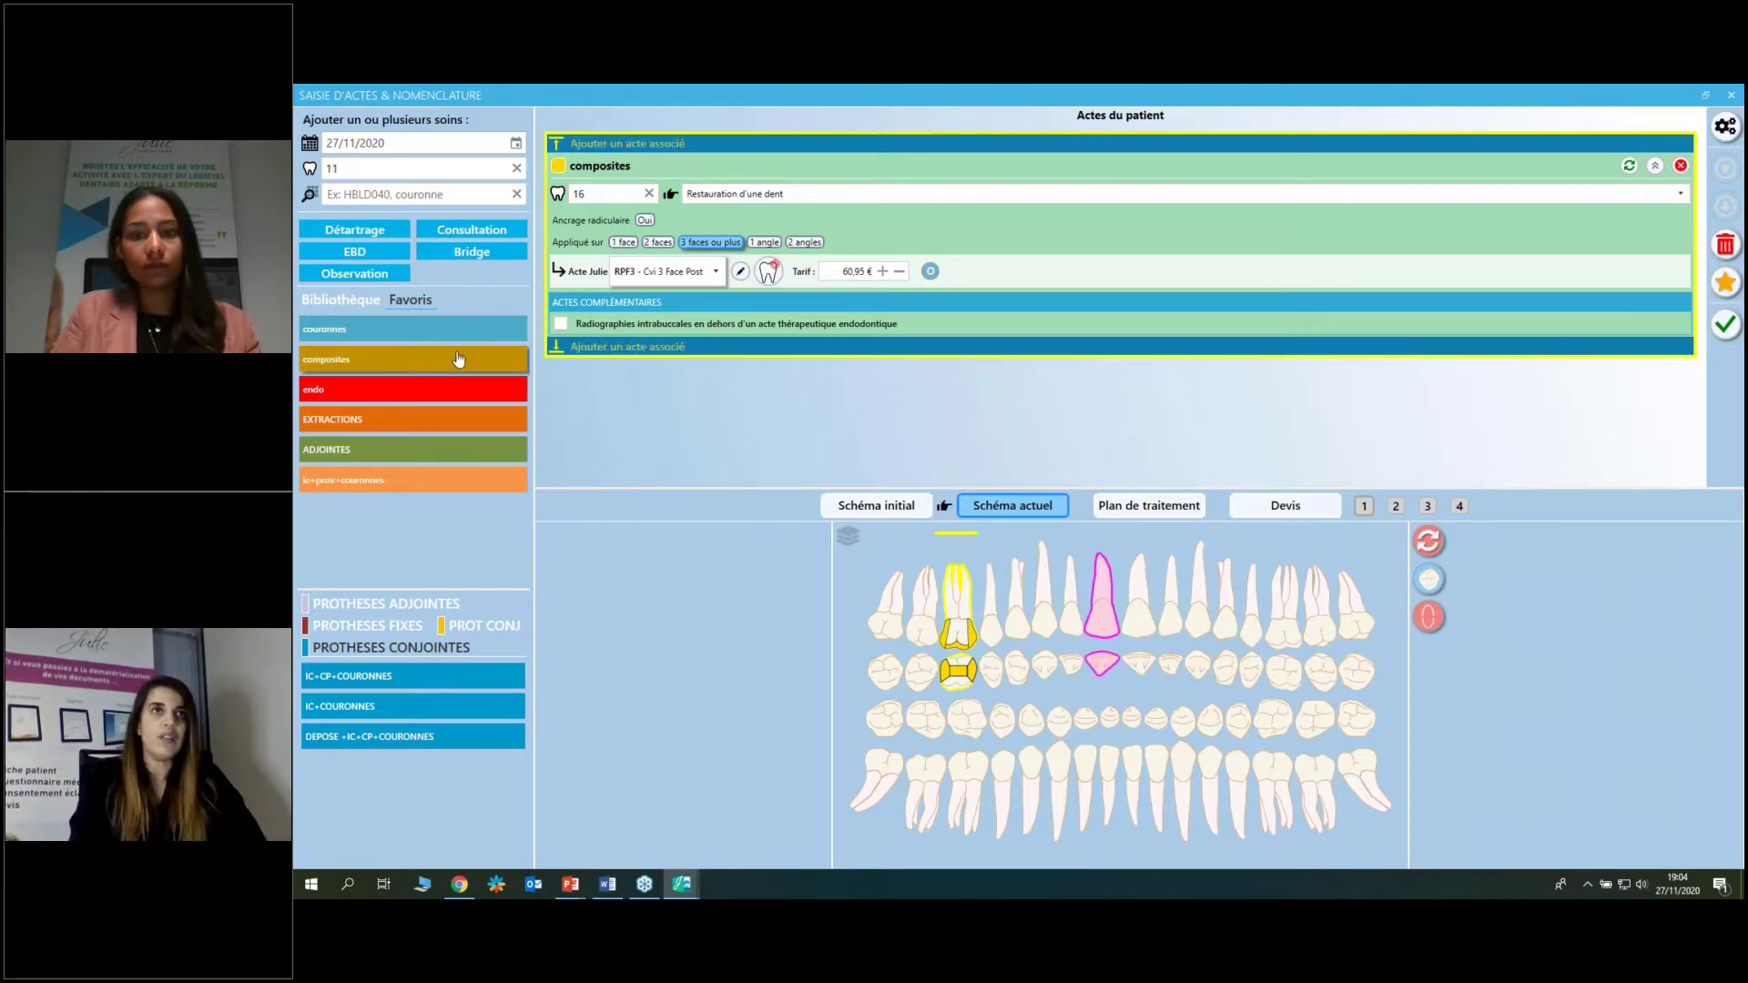
pyautogui.click(470, 372)
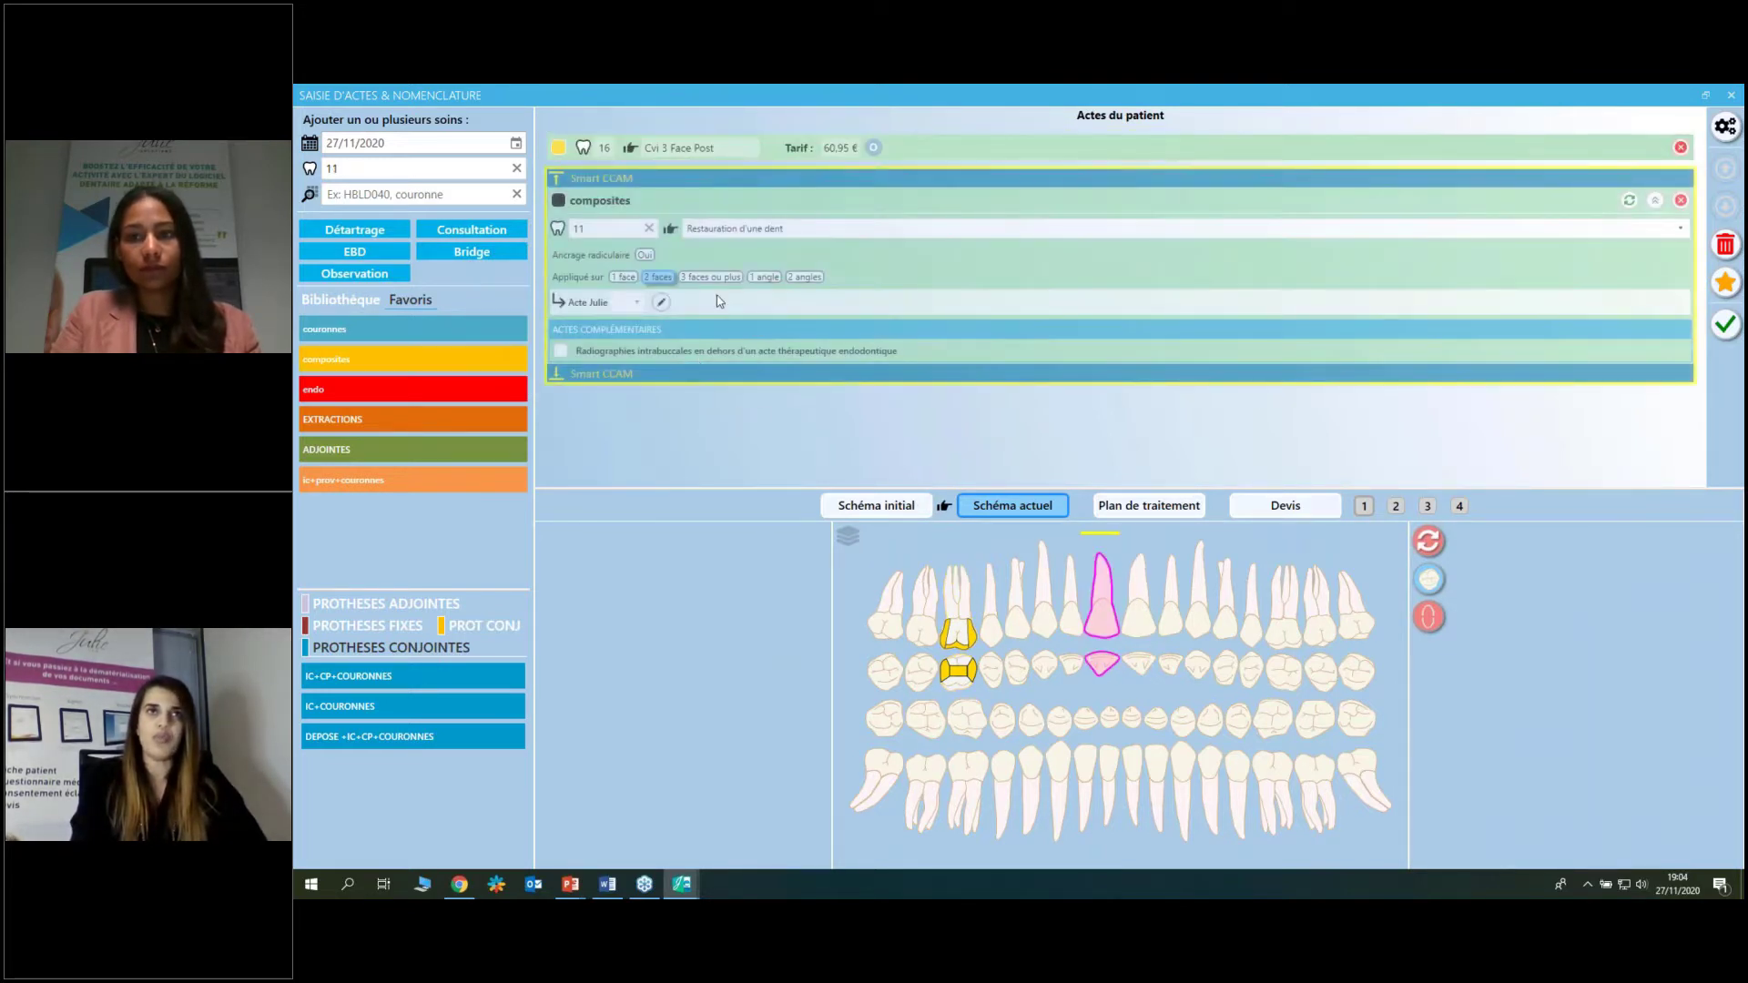
pyautogui.moveTo(633, 314)
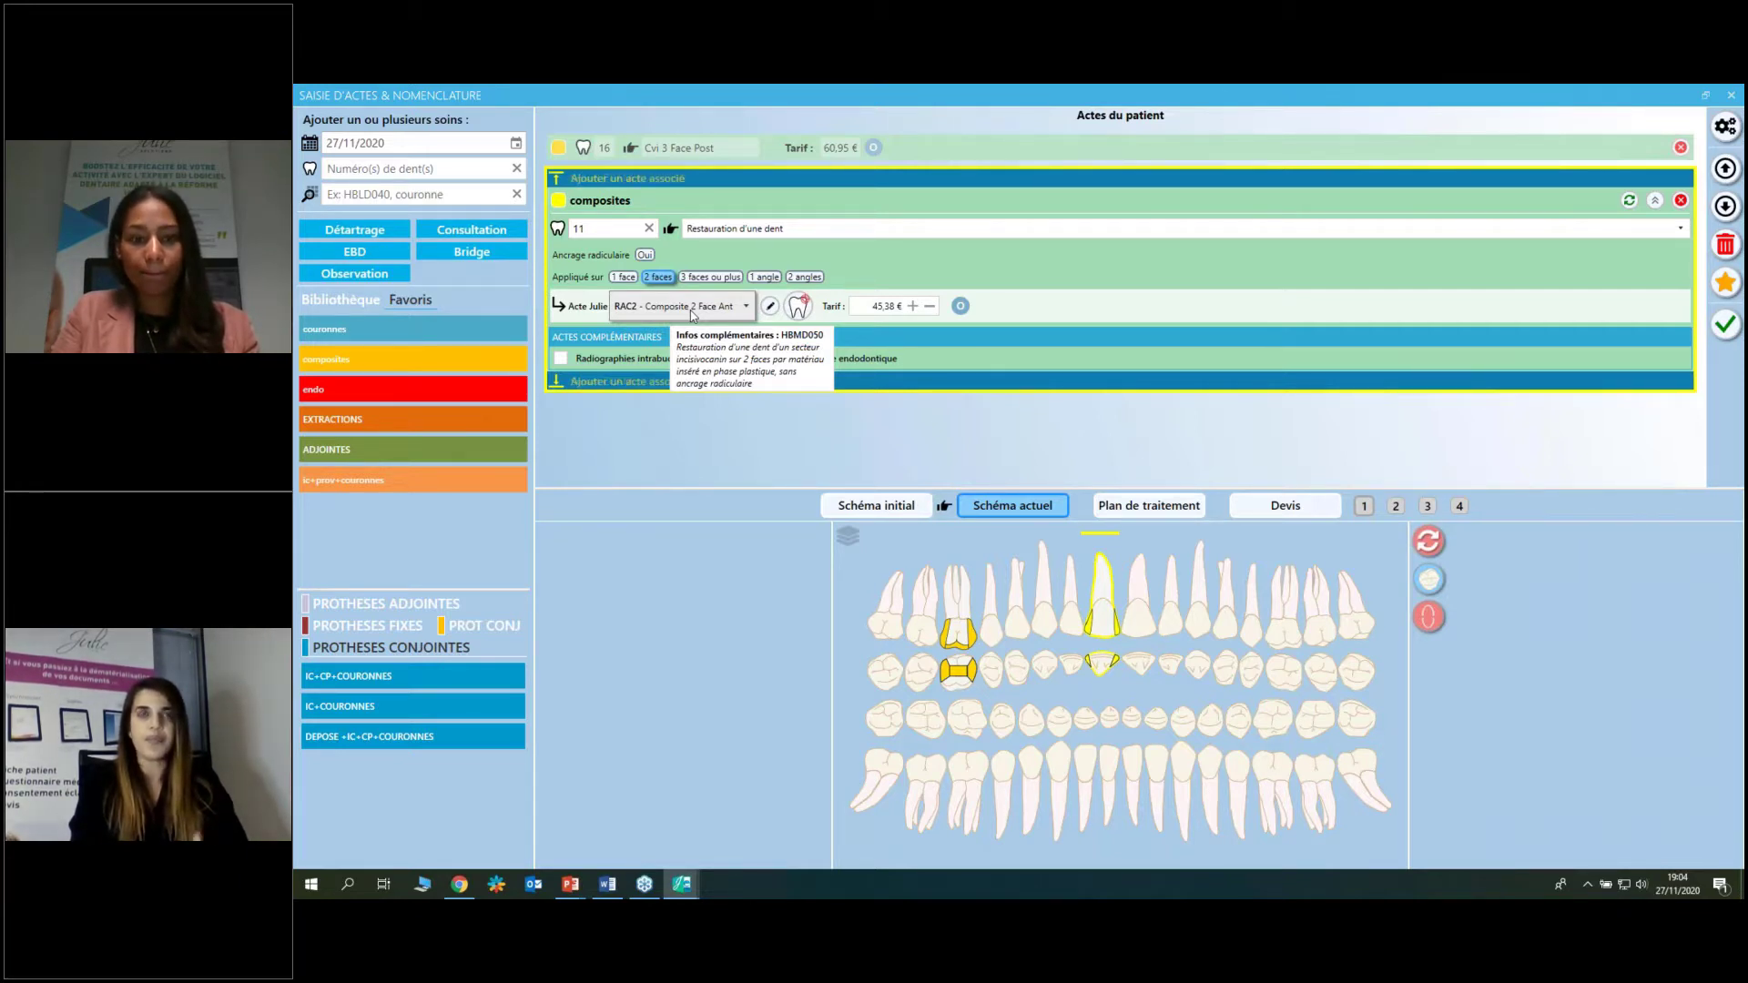
pyautogui.click(771, 307)
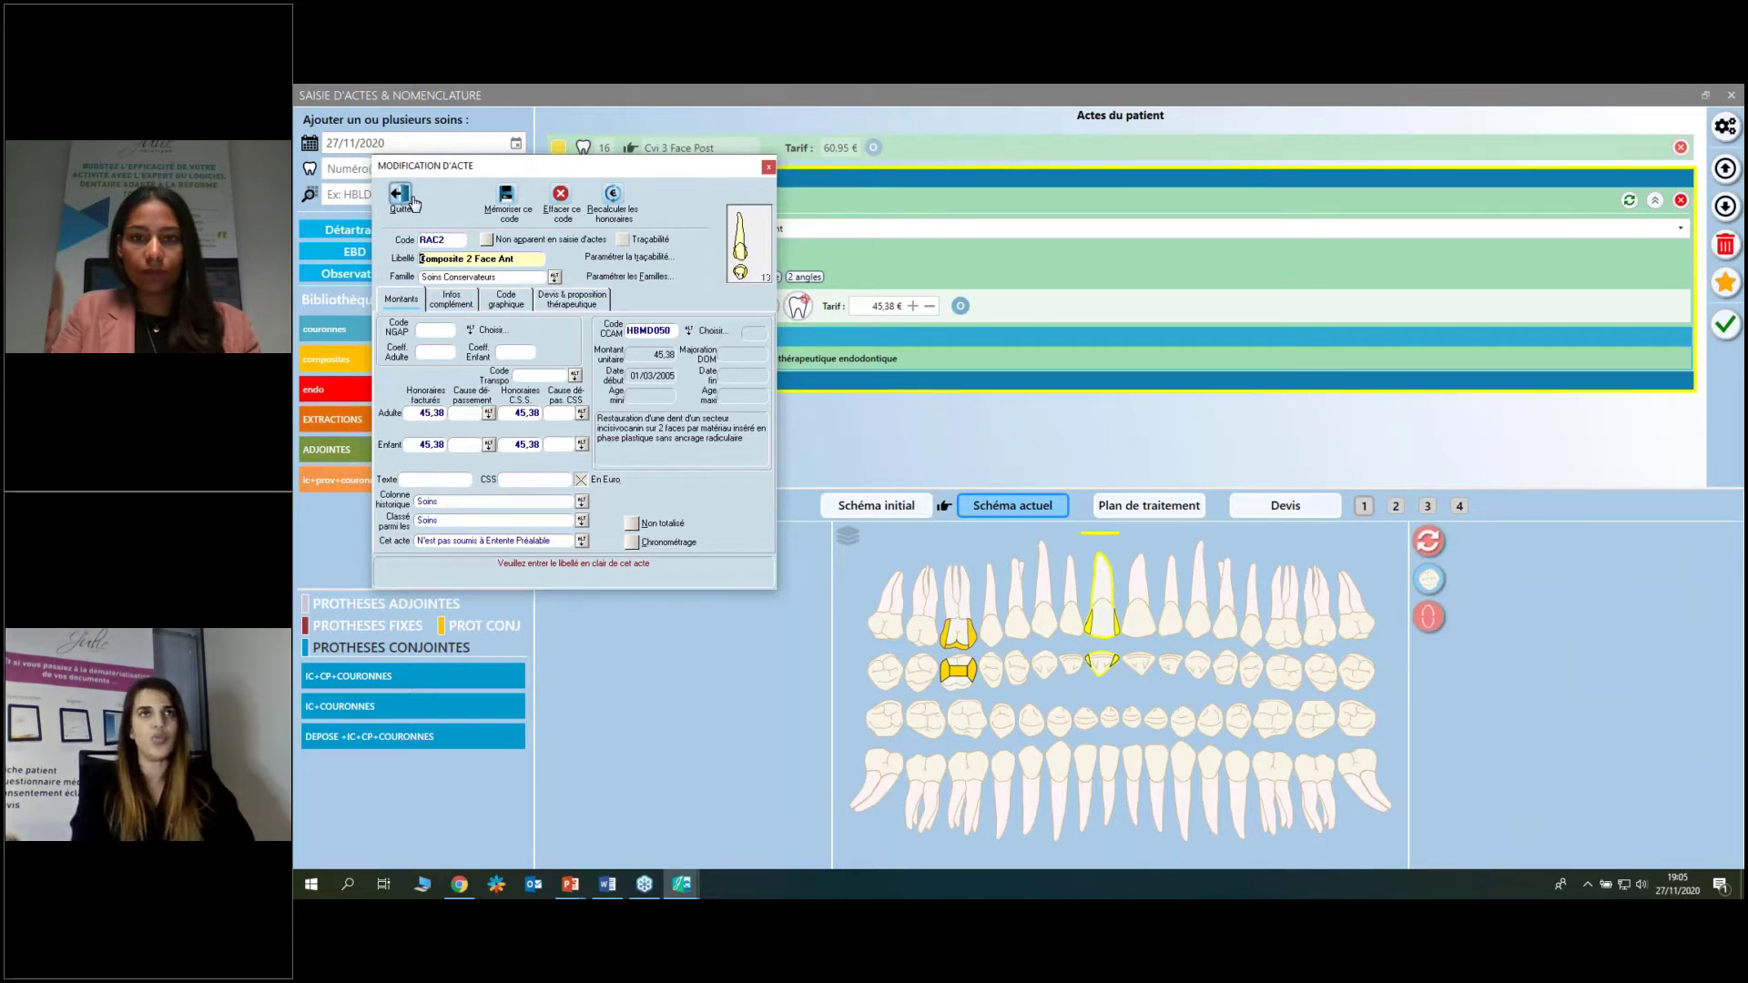
# Close the RAC2 details and swap tooth 11's side crown face for the cervical face.
pyautogui.click(412, 202)
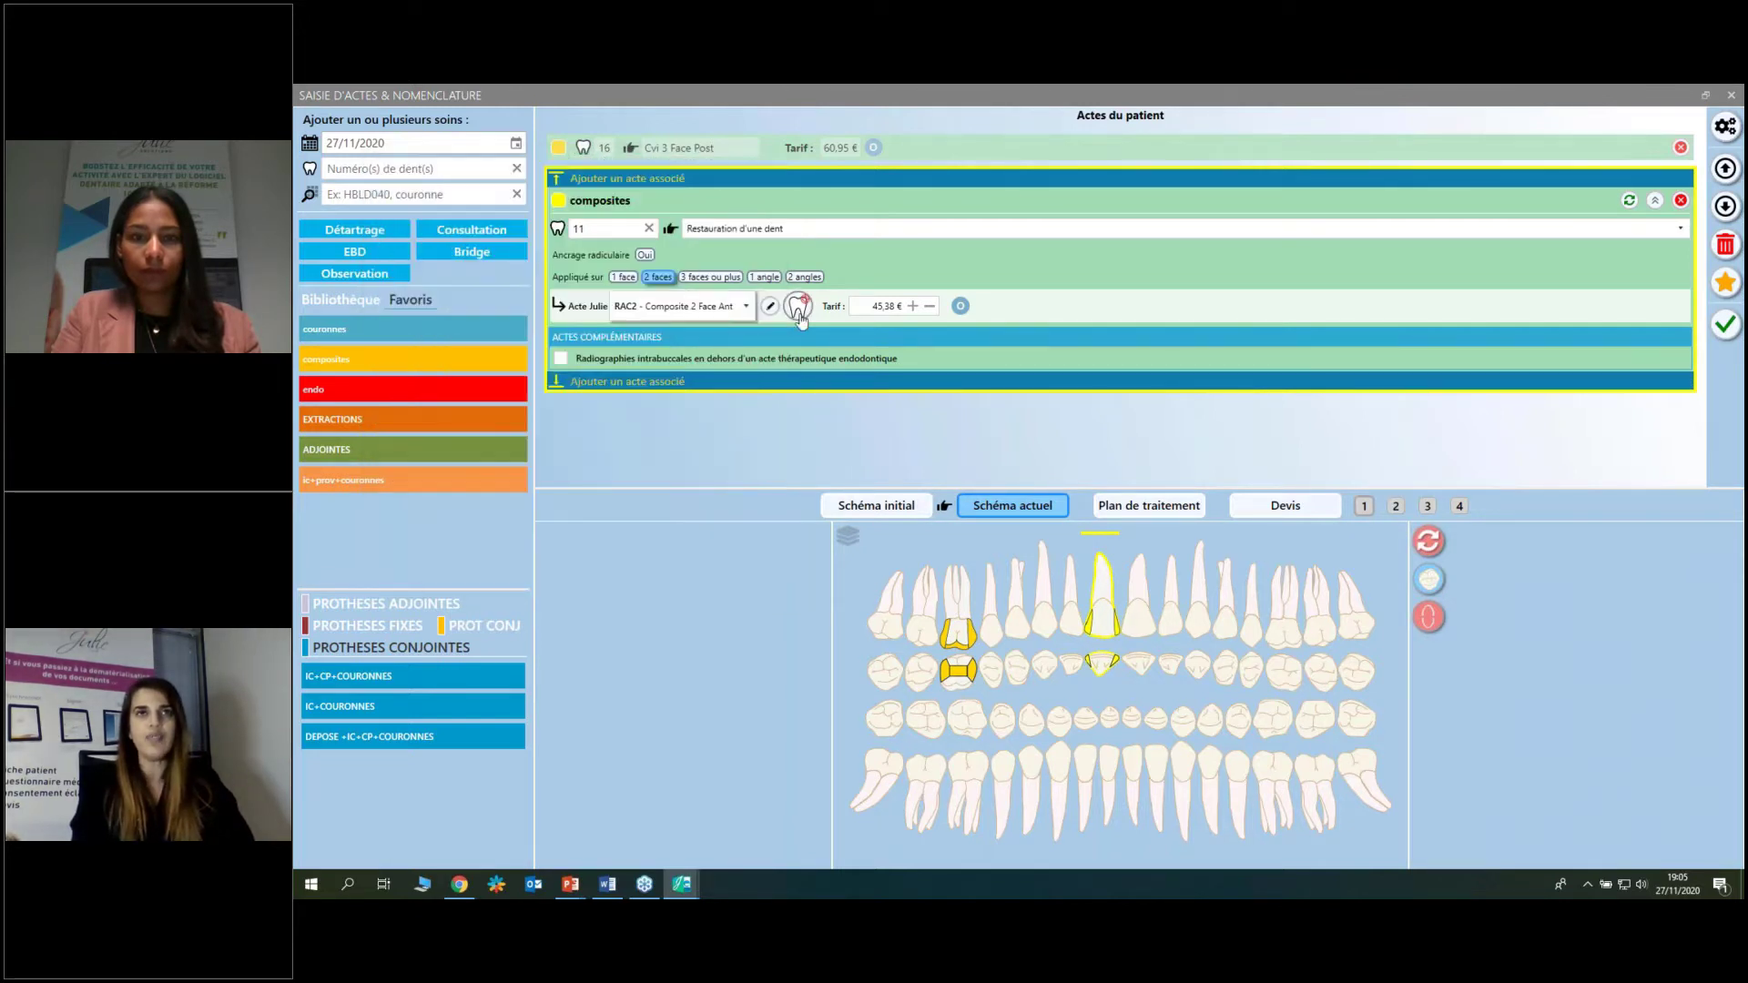
pyautogui.click(799, 308)
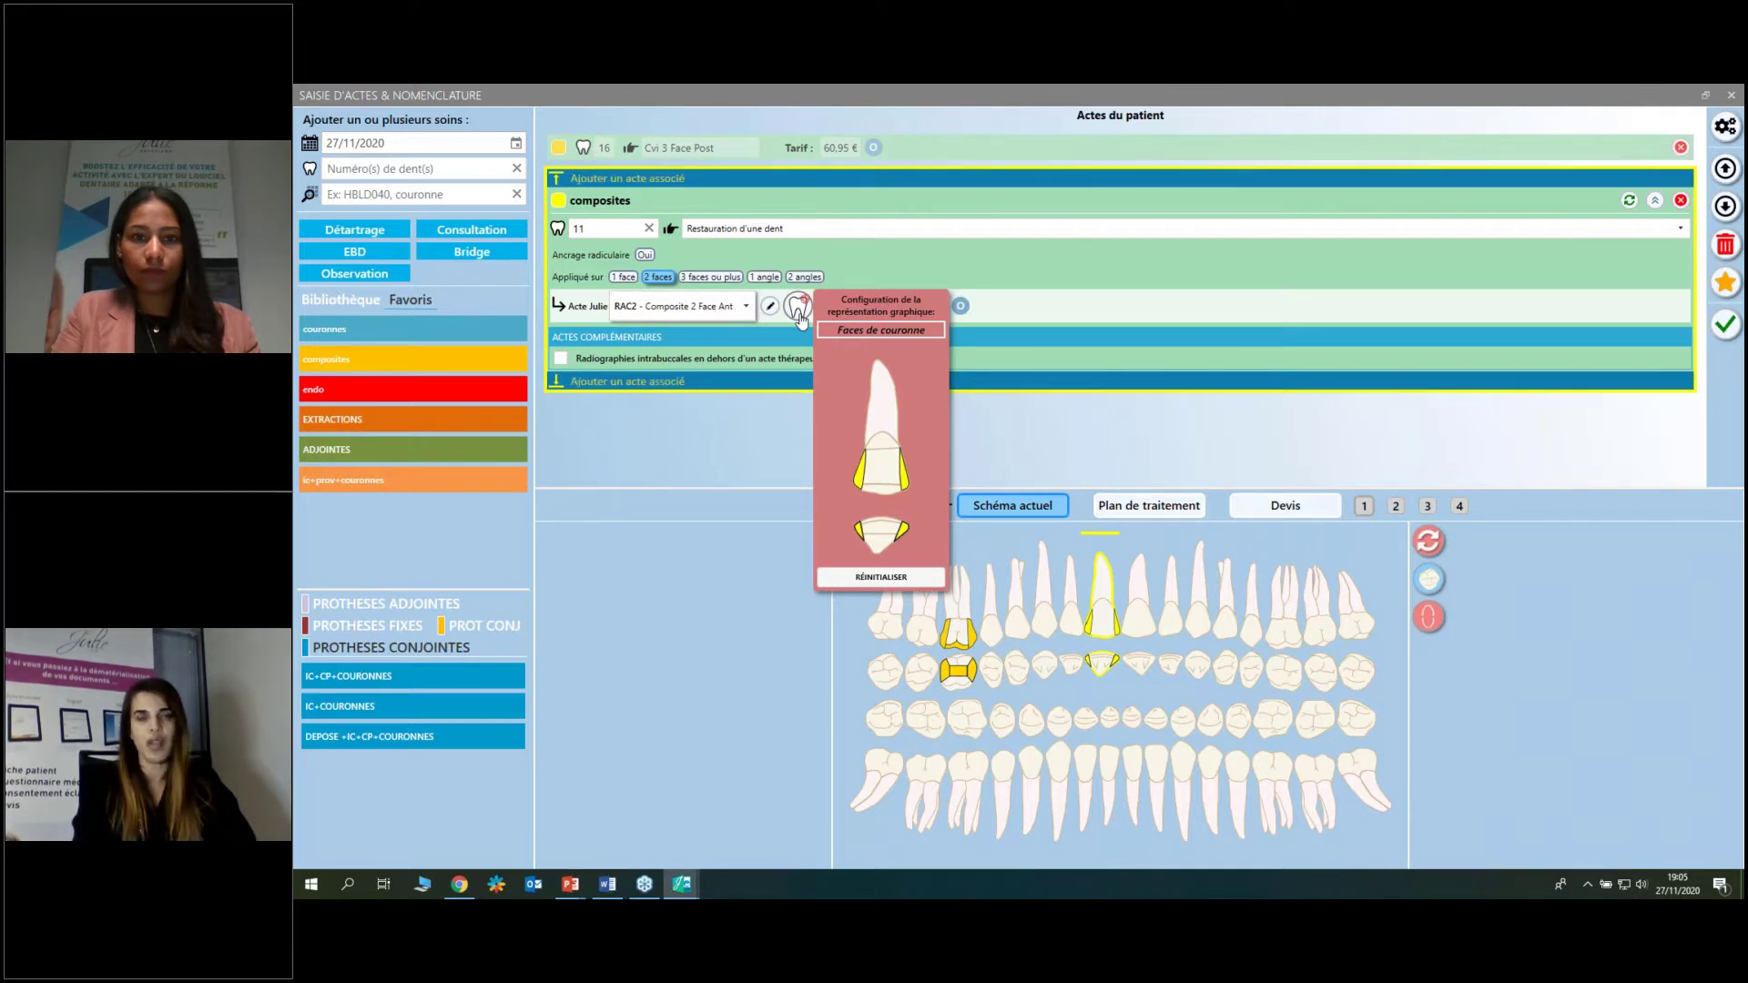
pyautogui.click(859, 483)
pyautogui.click(881, 490)
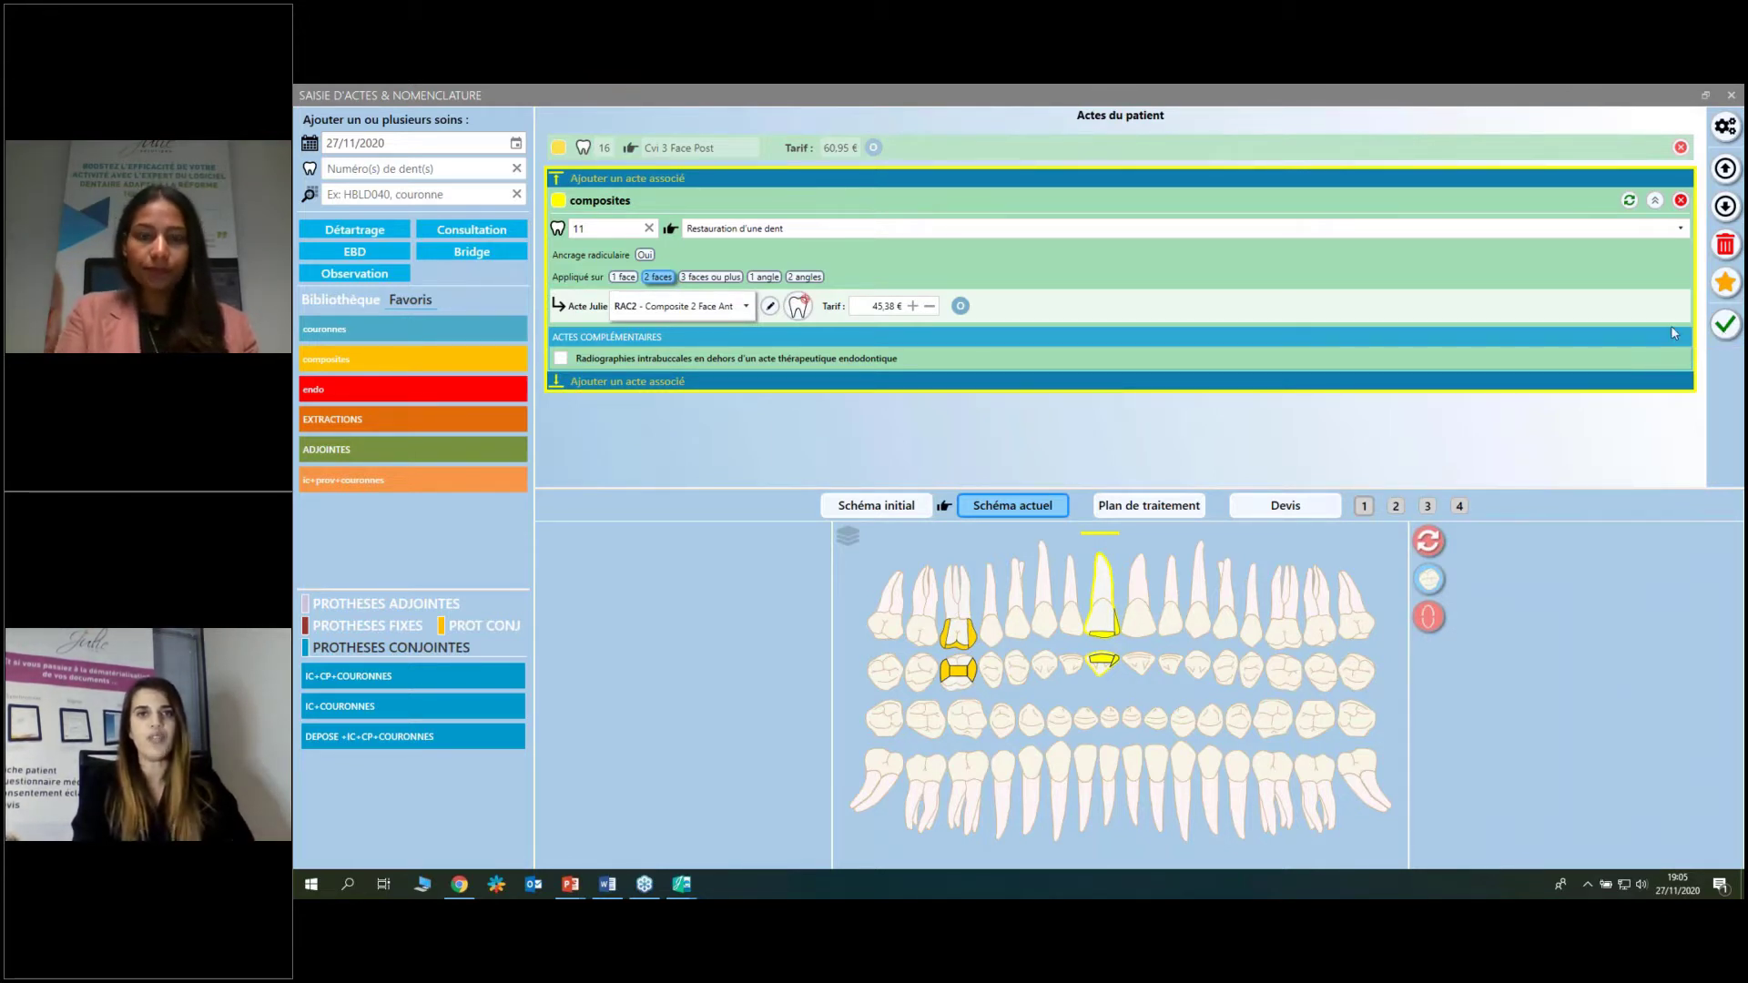
# Clear all pending acts, add the E3 extraction on teeth 14-12 (66,88 €), then select teeth 43-33.
pyautogui.click(1724, 246)
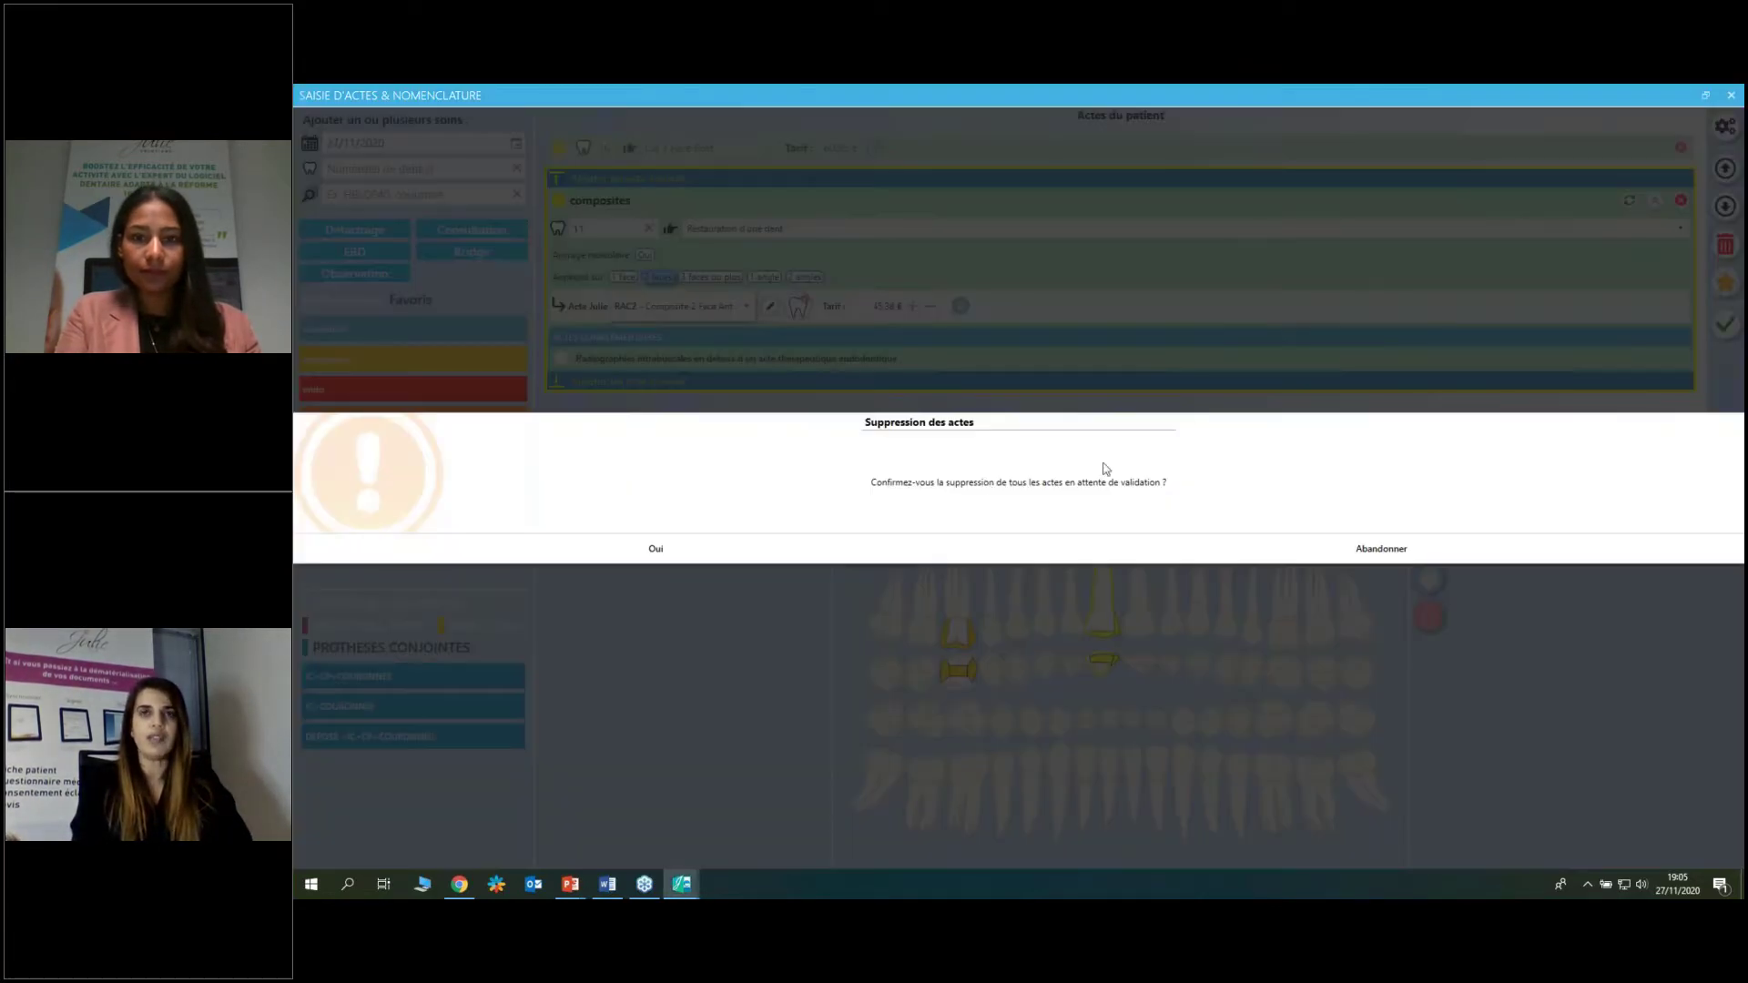
pyautogui.click(832, 540)
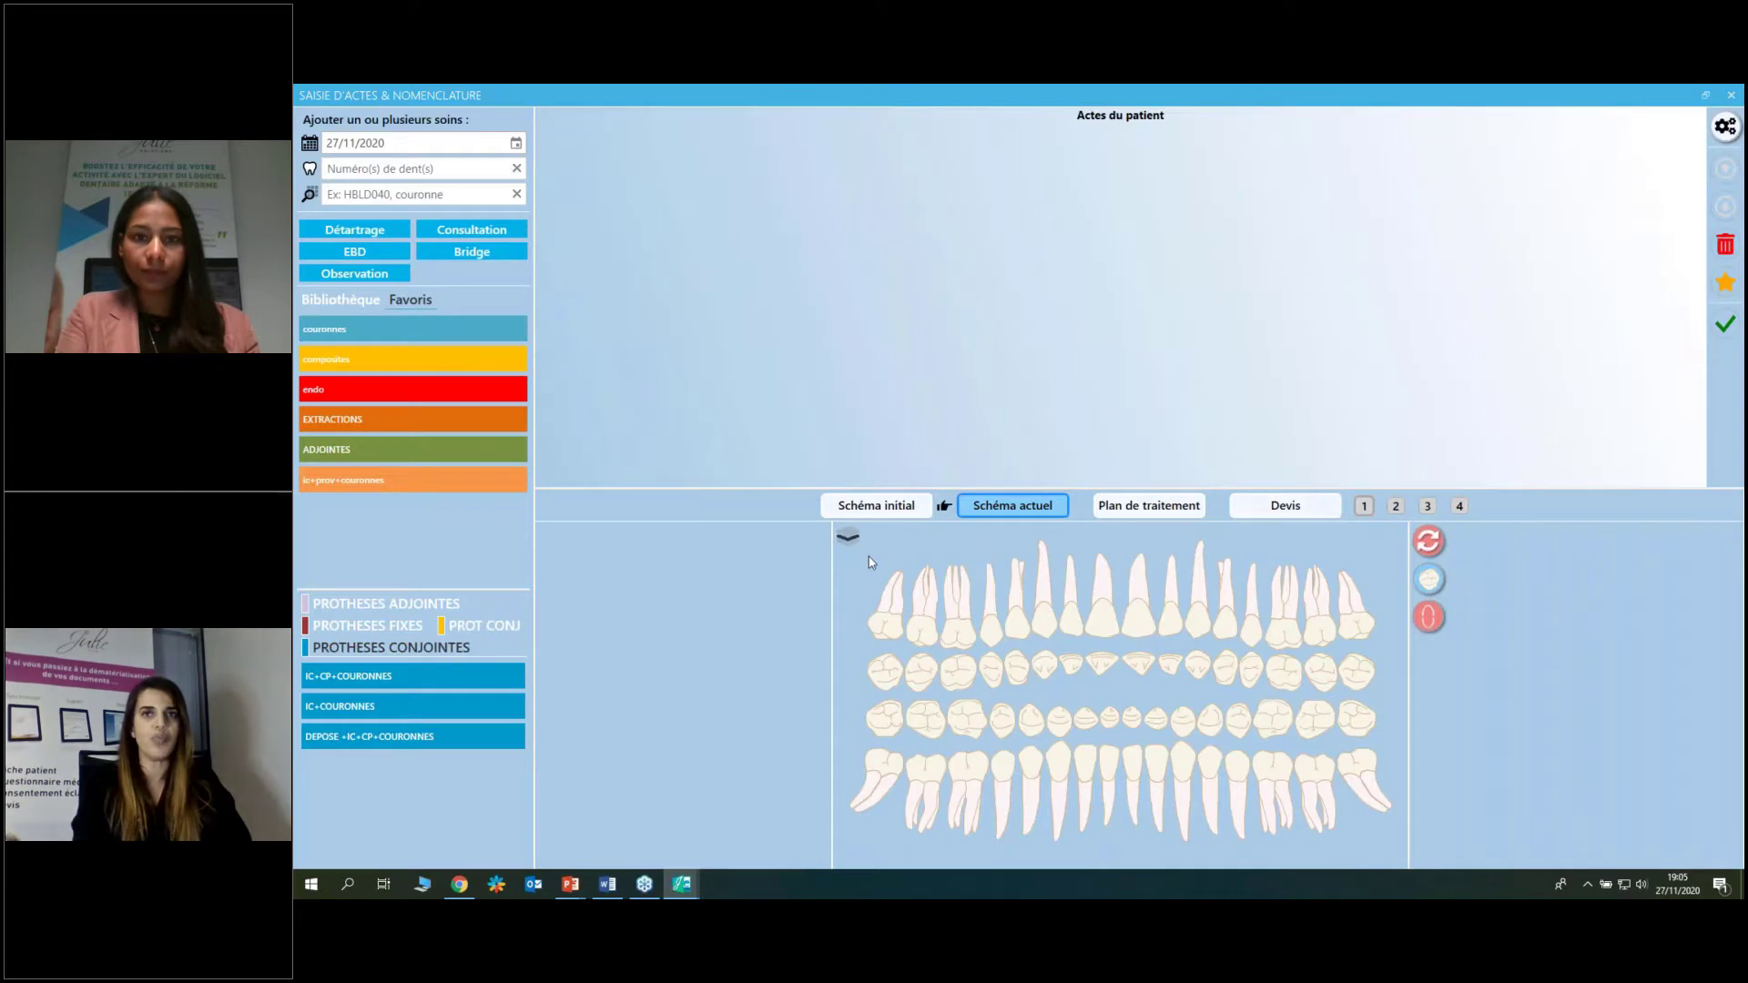
pyautogui.click(1019, 624)
pyautogui.click(1047, 624)
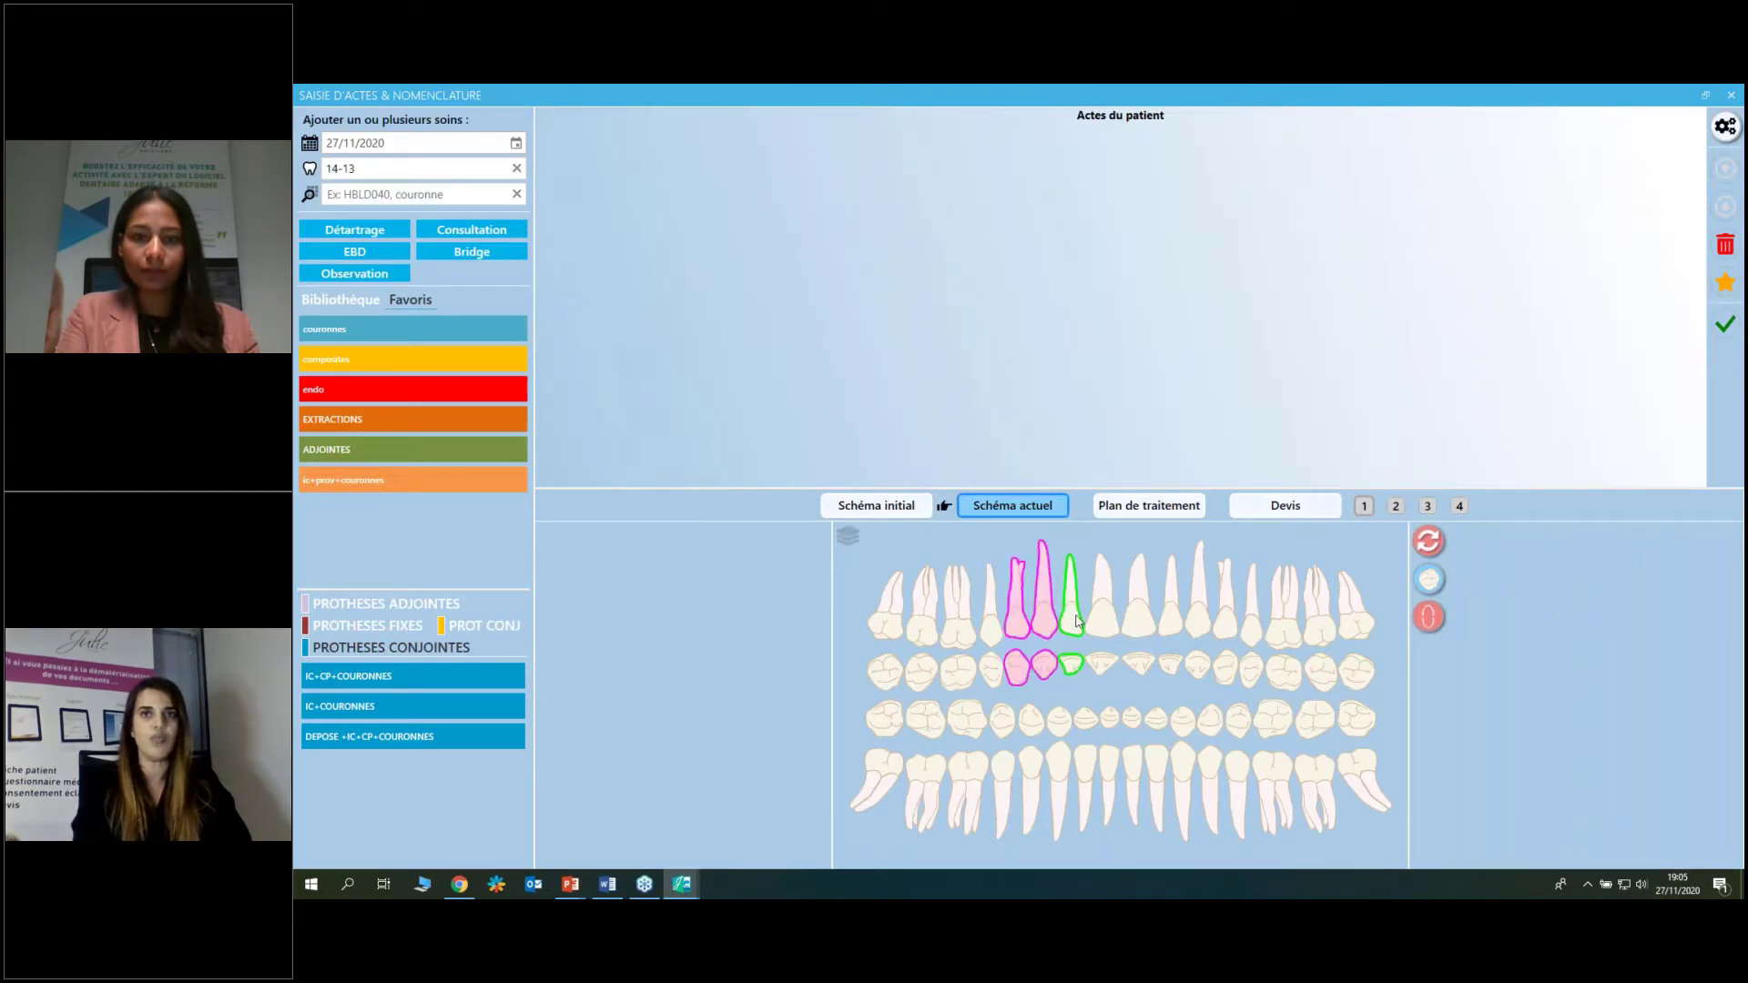
pyautogui.click(1071, 619)
pyautogui.click(380, 426)
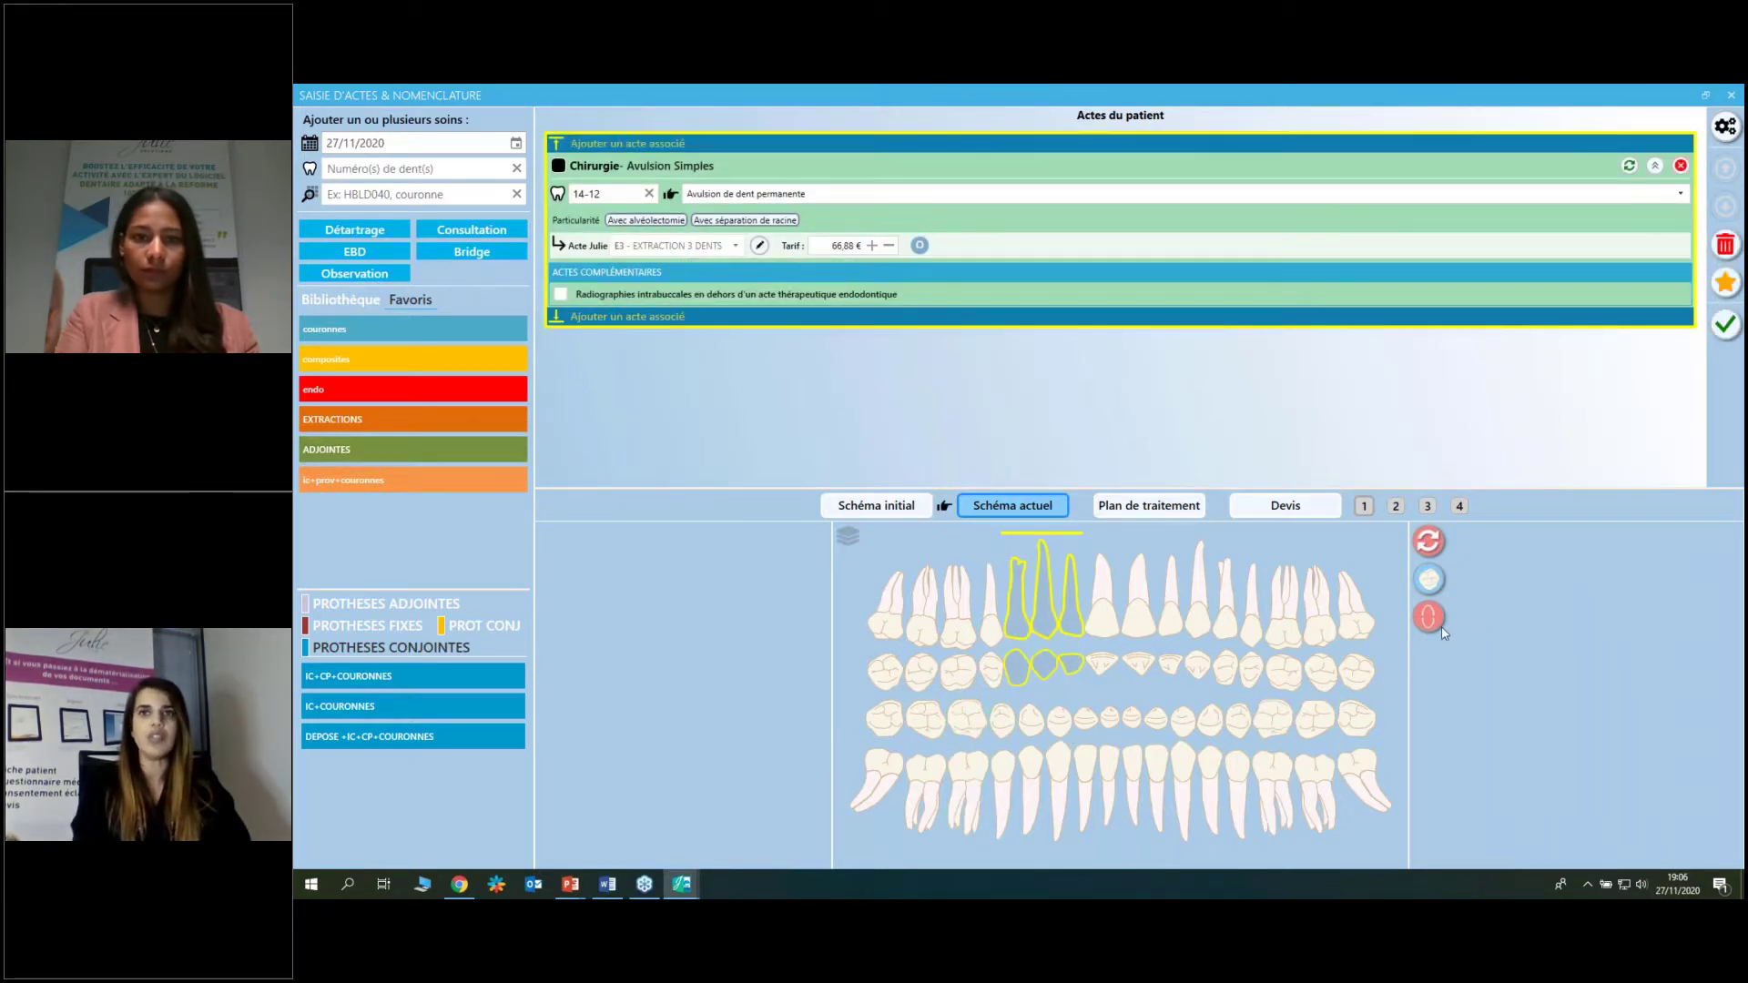
pyautogui.moveTo(1025, 750); pyautogui.dragTo(1221, 781)
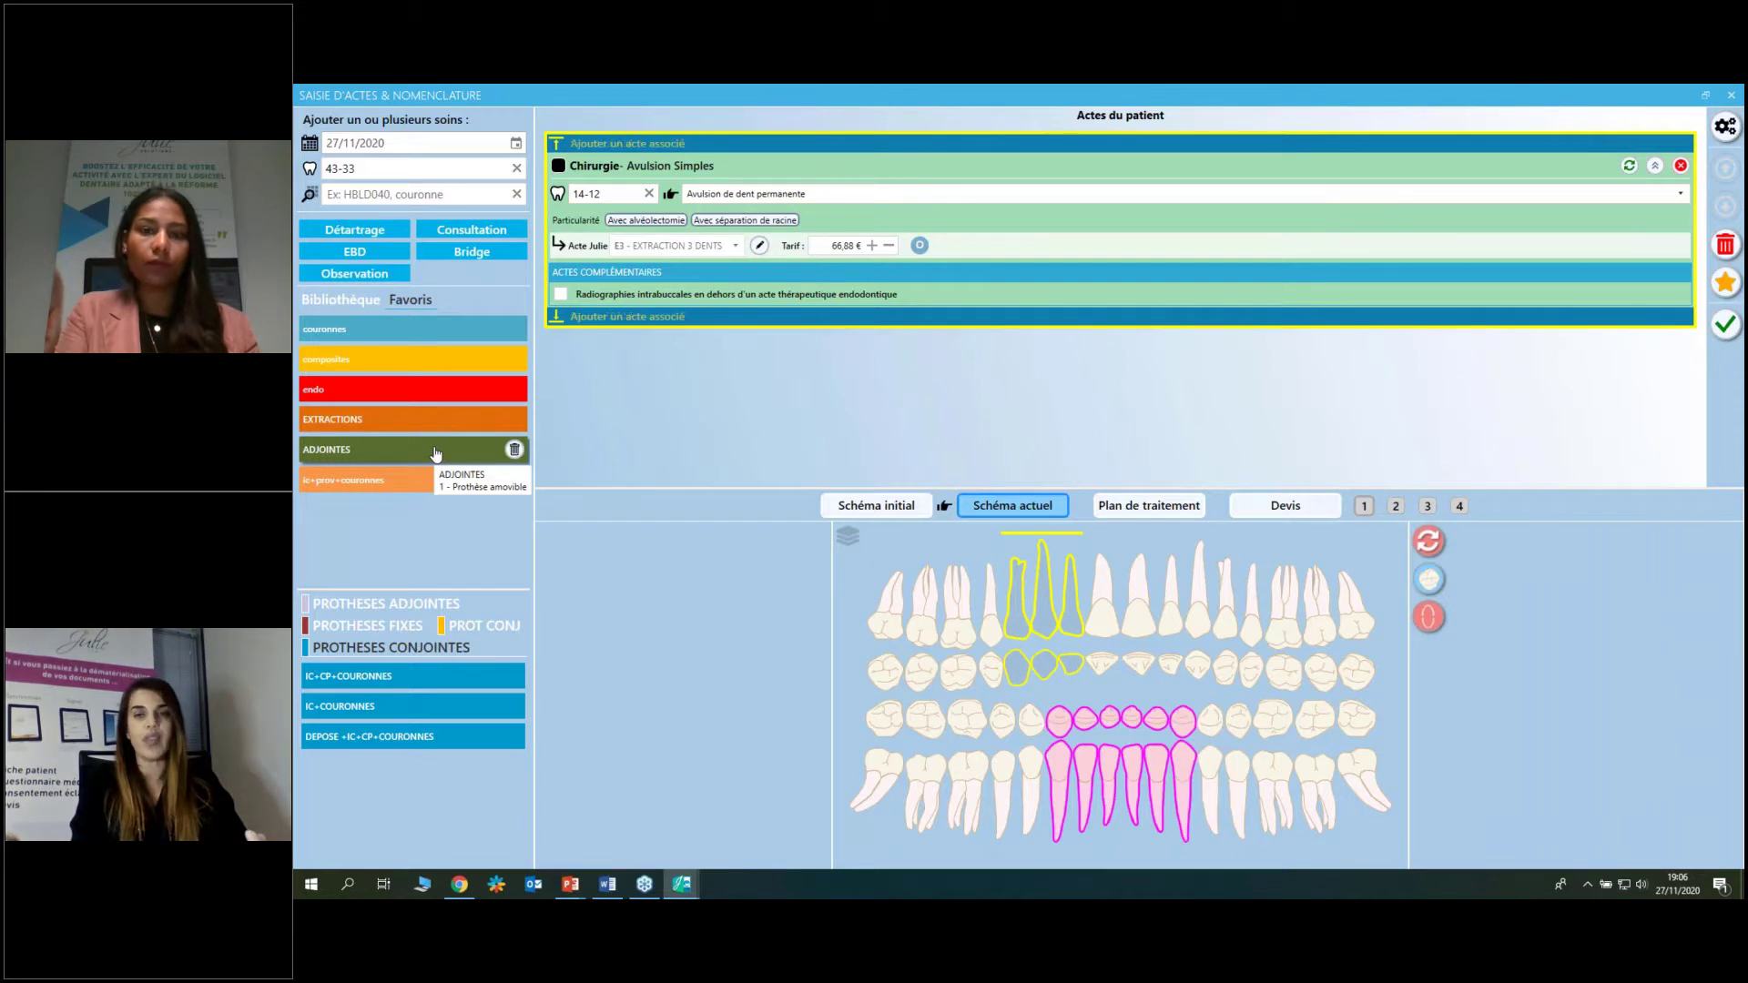
# Add a transitional resin-base removable prosthesis on teeth 43-33, then delete all pending acts.
pyautogui.click(410, 448)
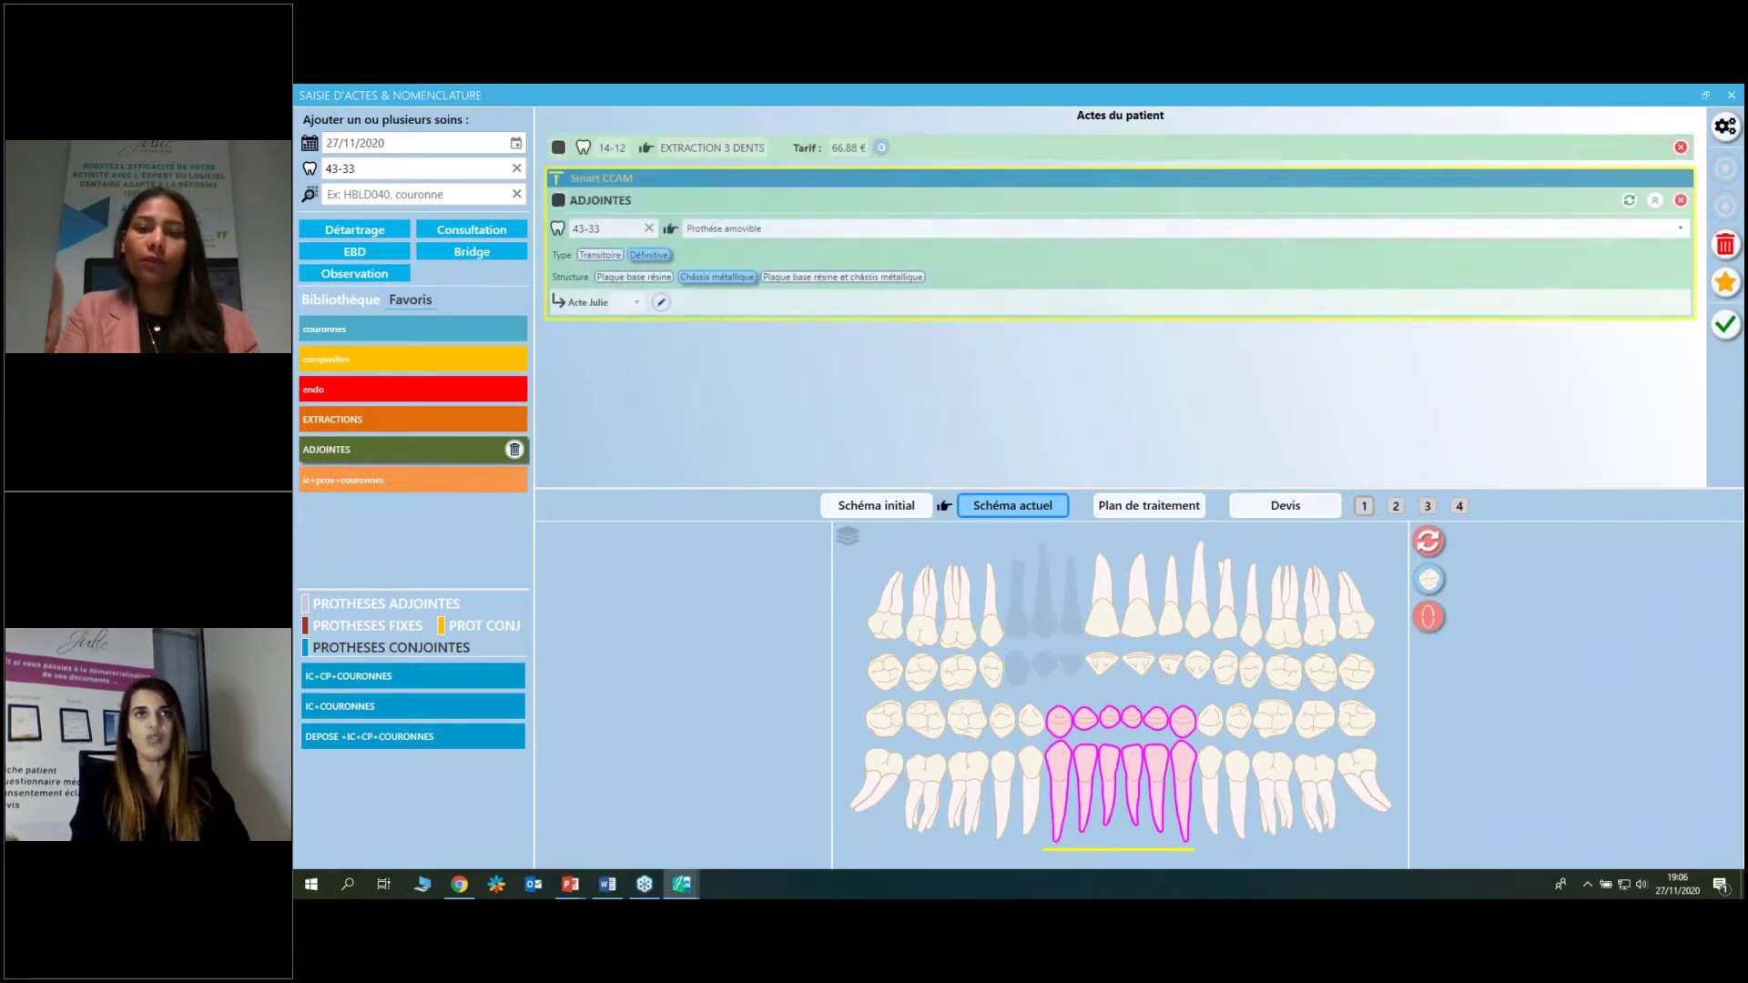
pyautogui.click(660, 256)
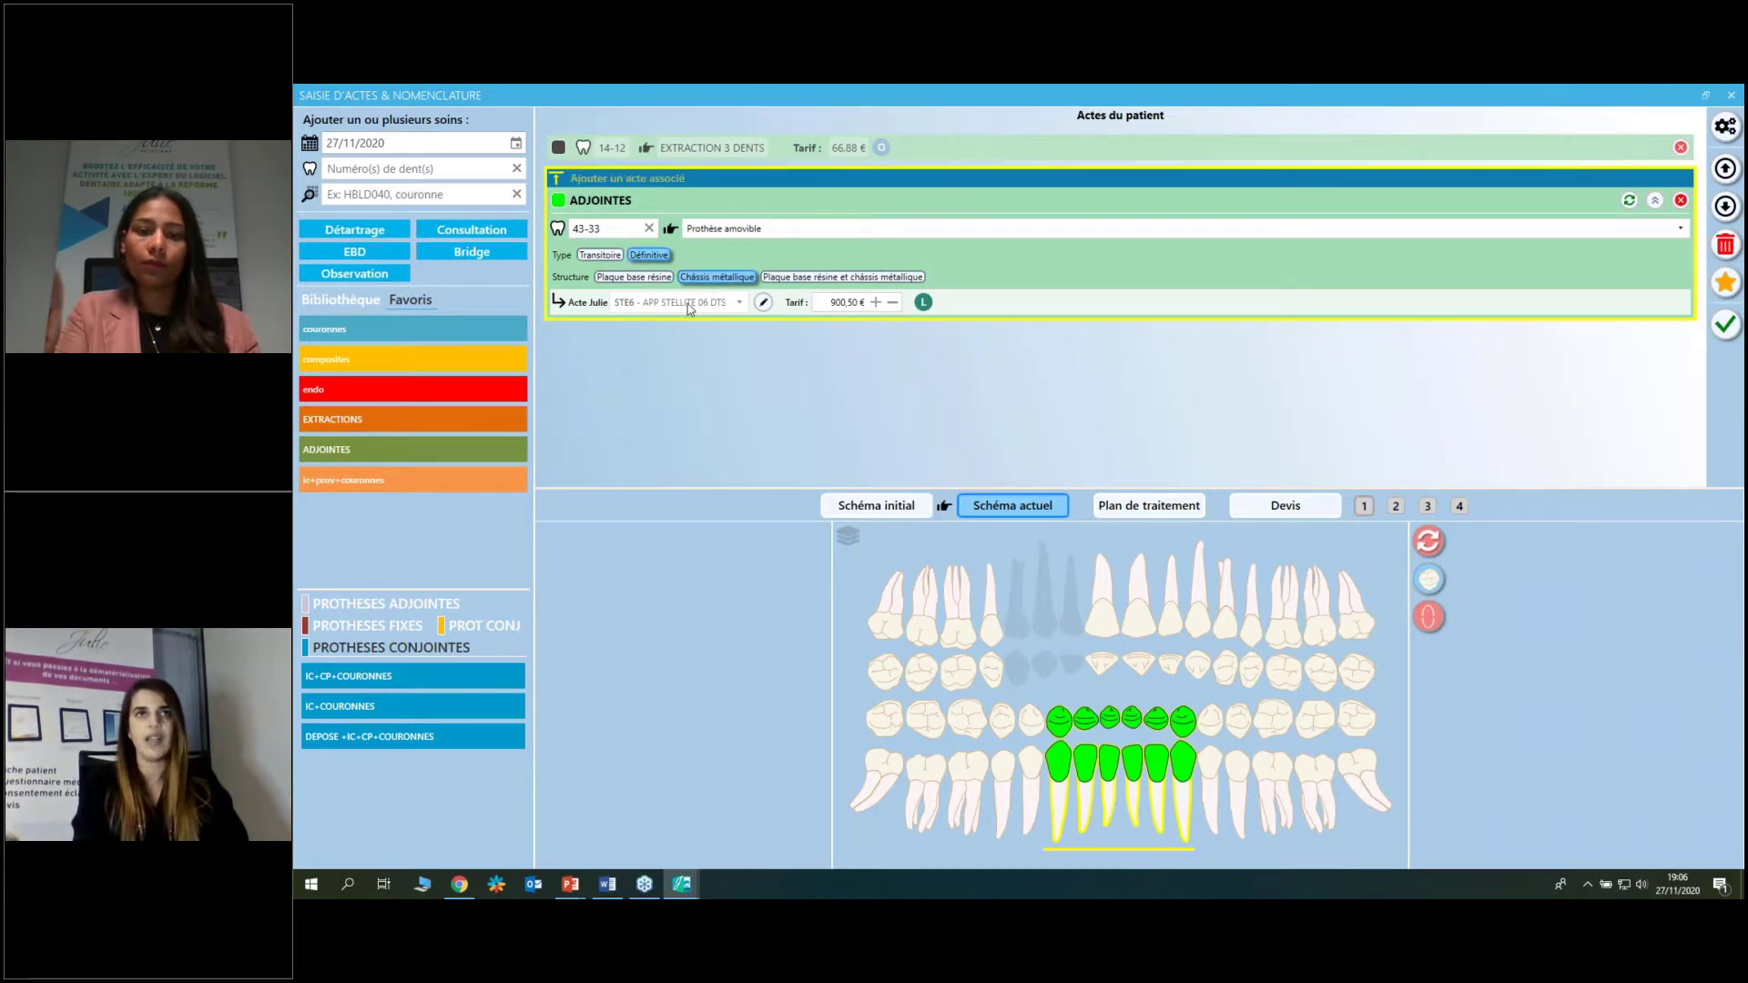
pyautogui.click(599, 255)
pyautogui.click(649, 278)
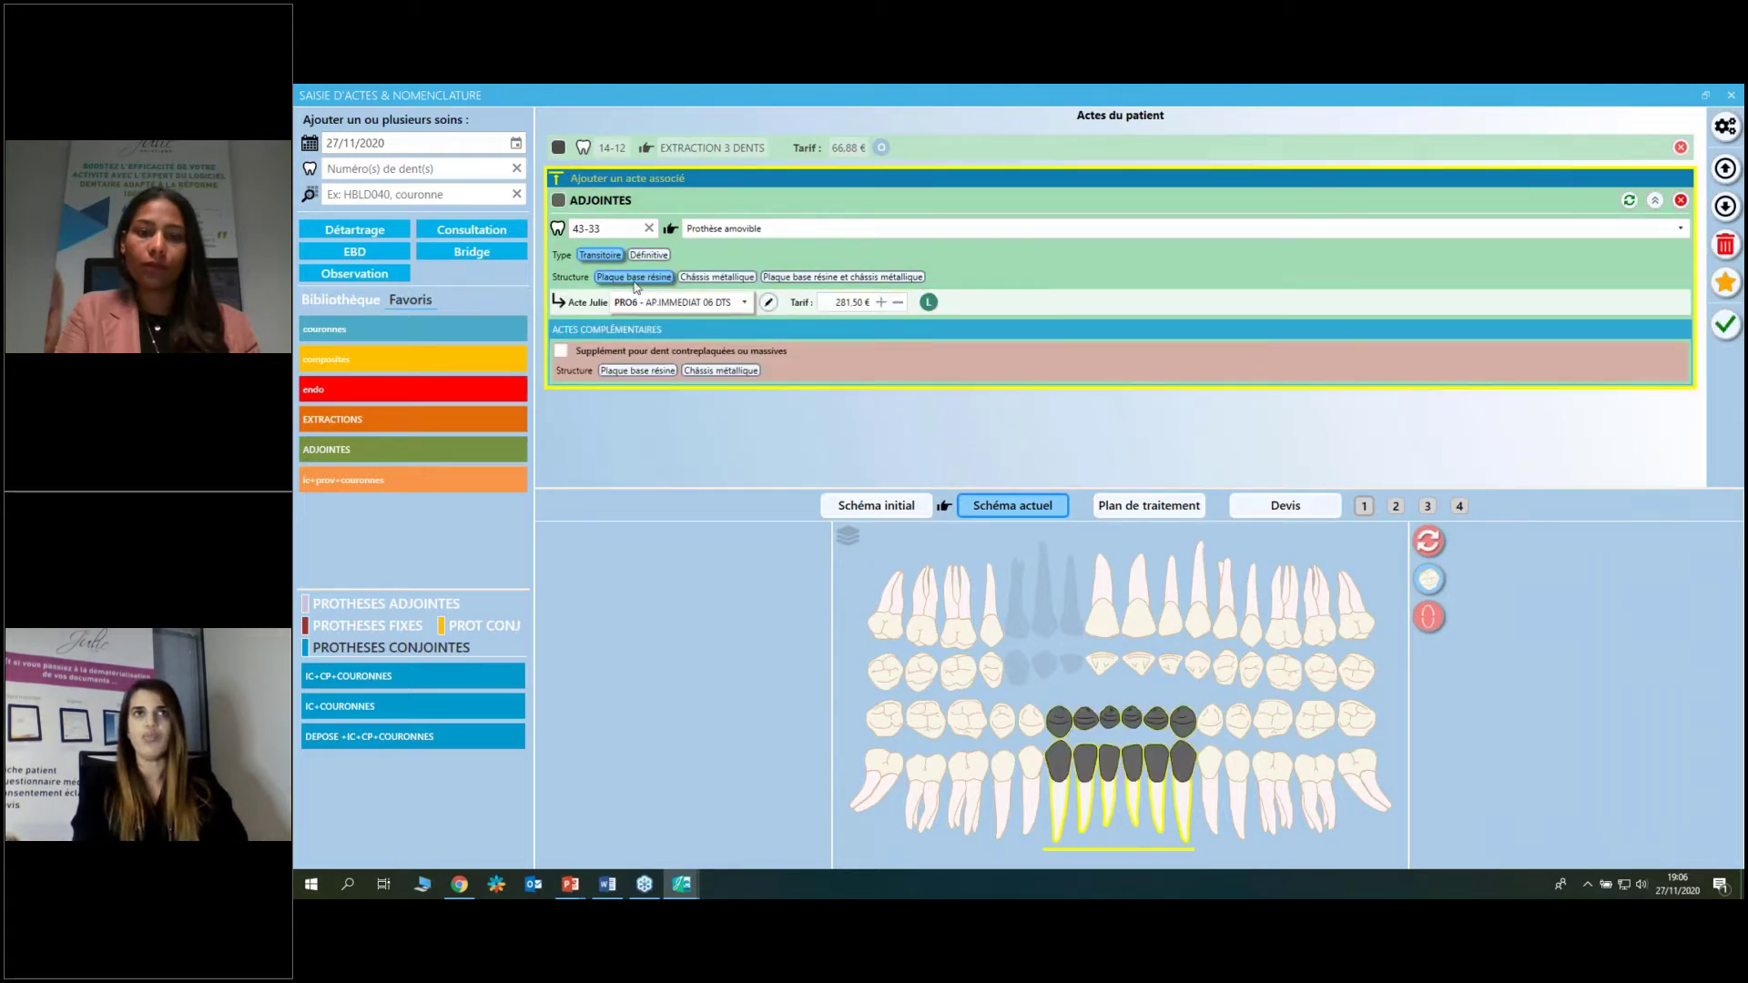
pyautogui.moveTo(691, 311)
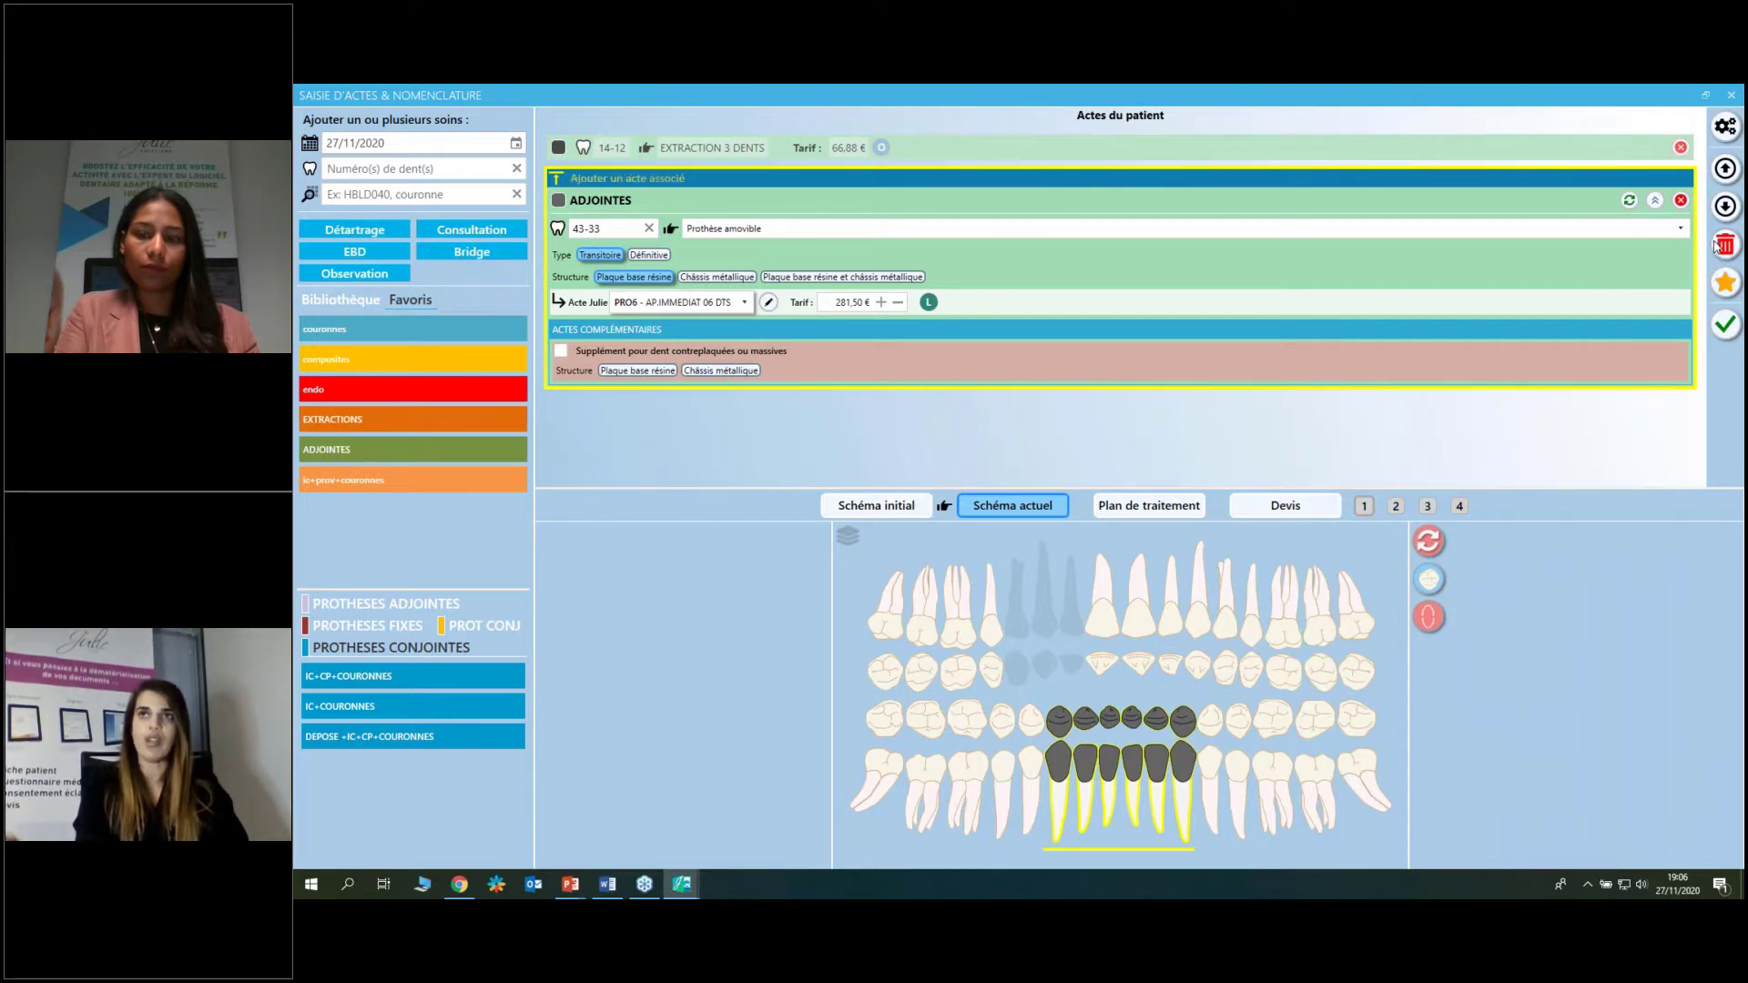
pyautogui.press('Delete')
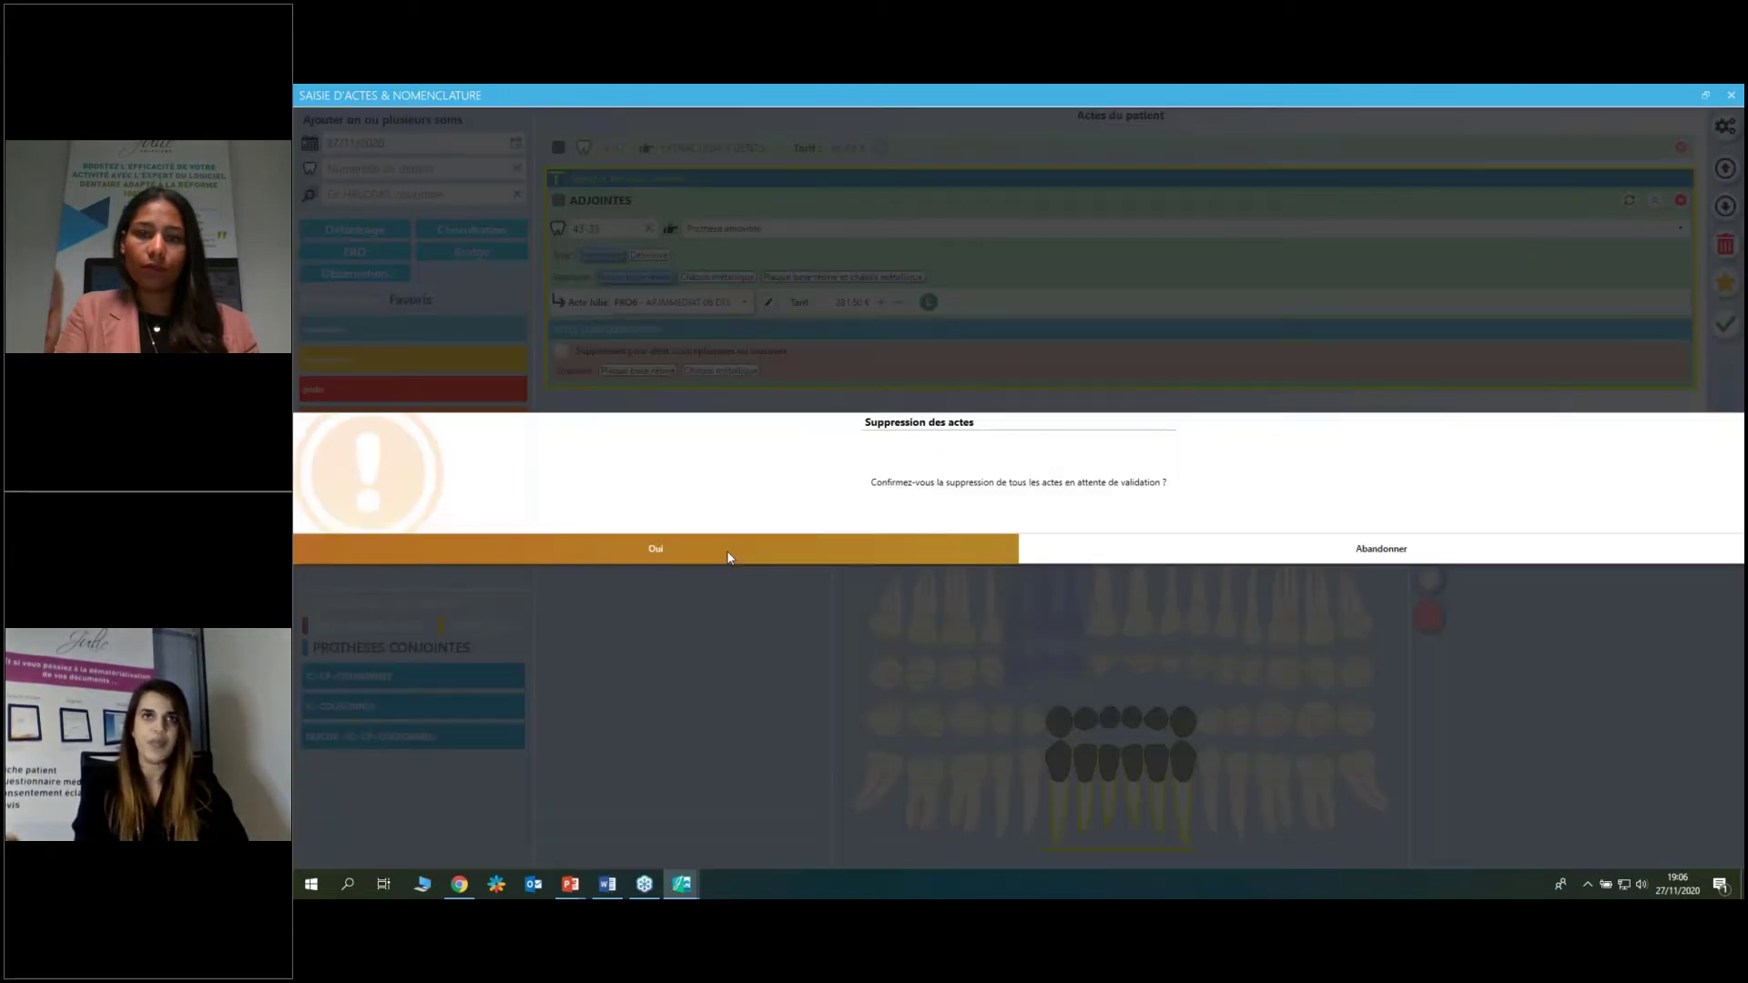
pyautogui.click(751, 548)
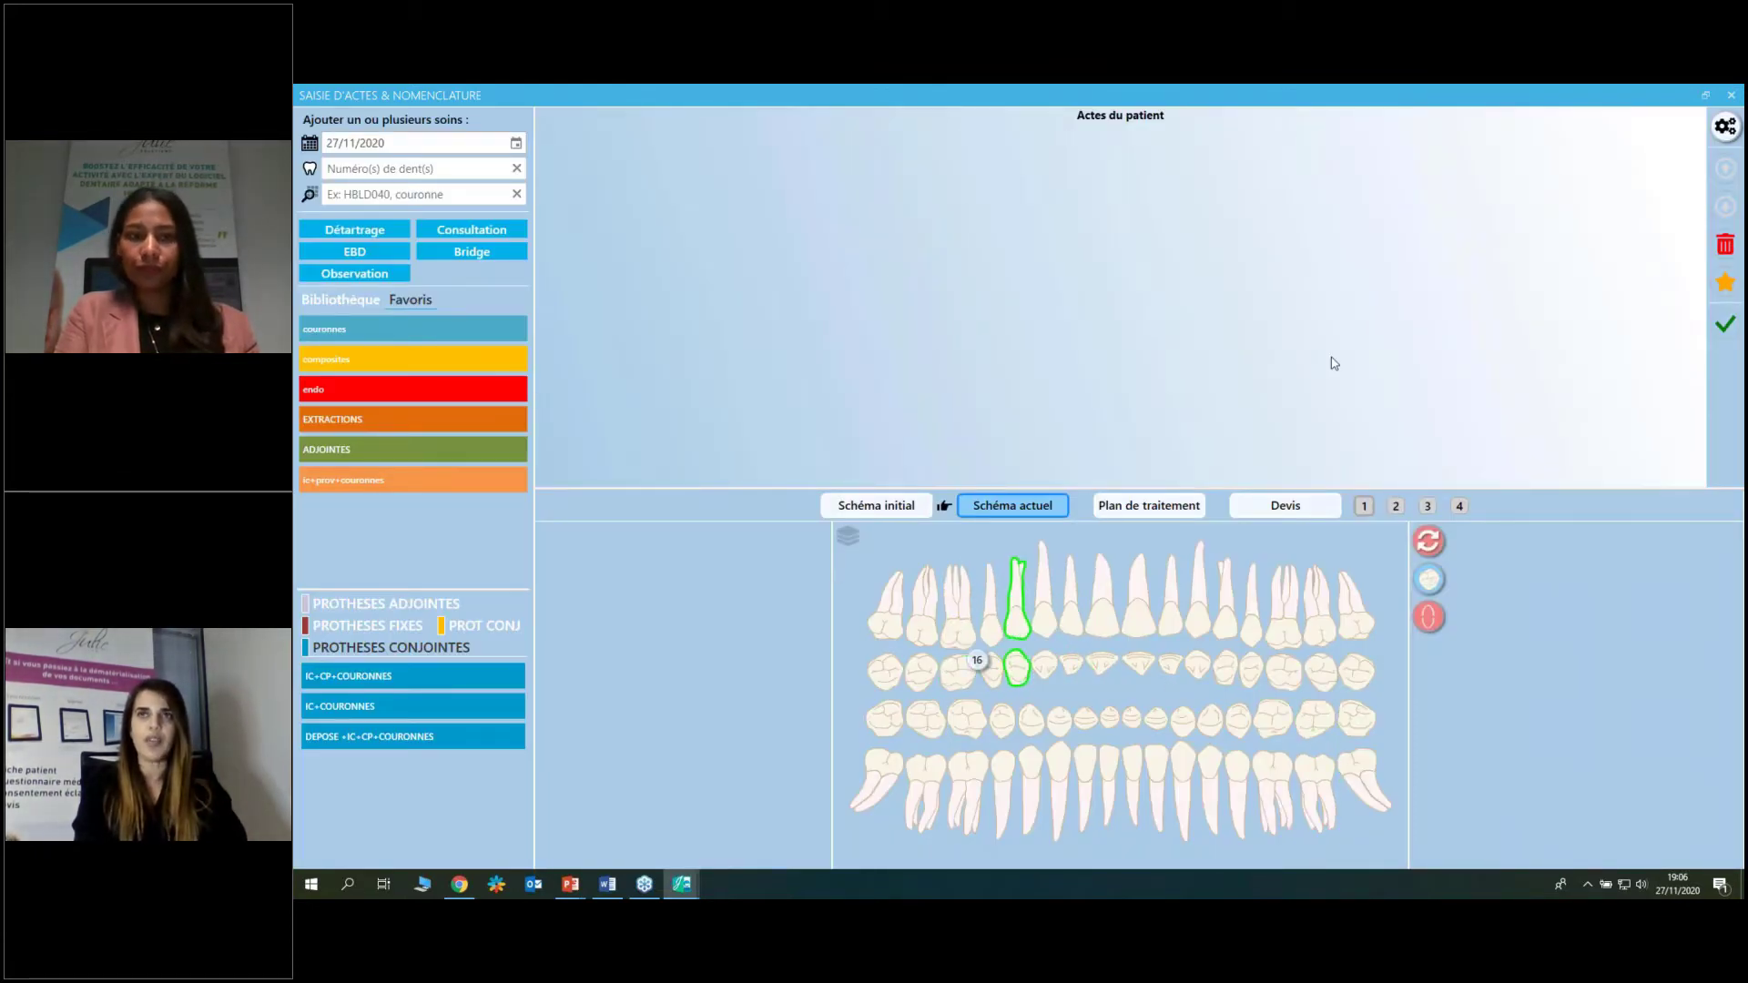
# Search the act library for 'compo' and add the one-face composite RPF1 (26,97 €) to tooth 16.
pyautogui.click(1740, 141)
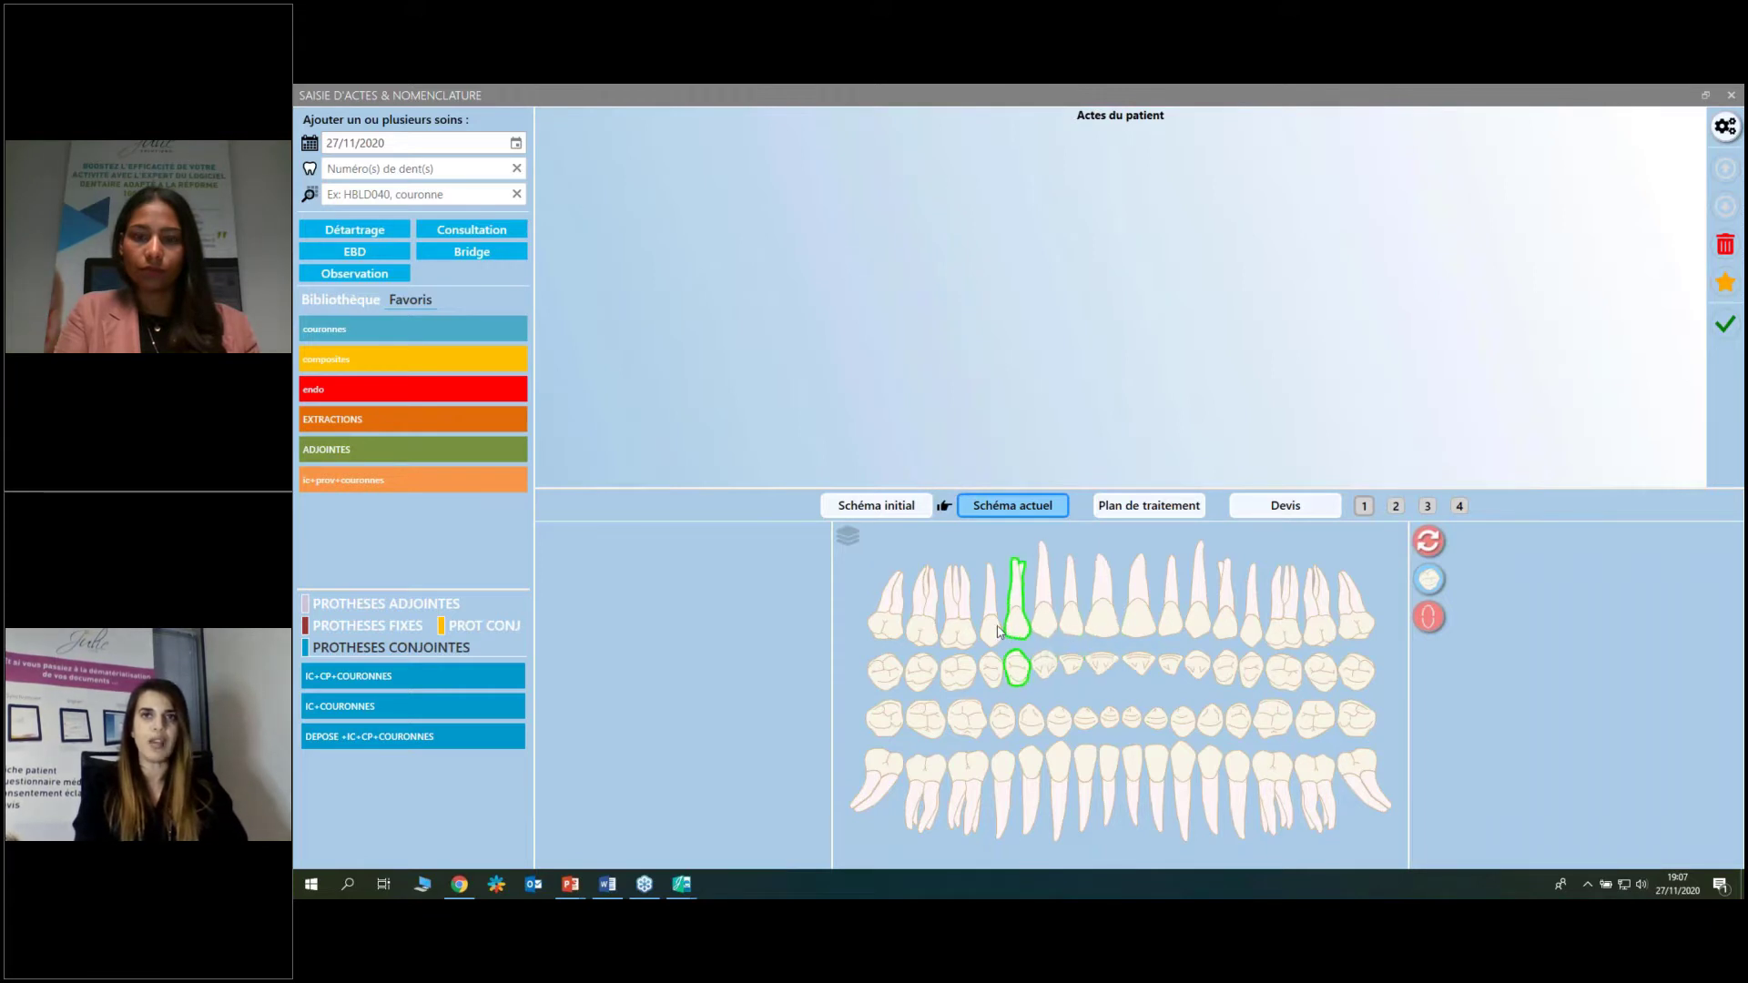
pyautogui.click(965, 628)
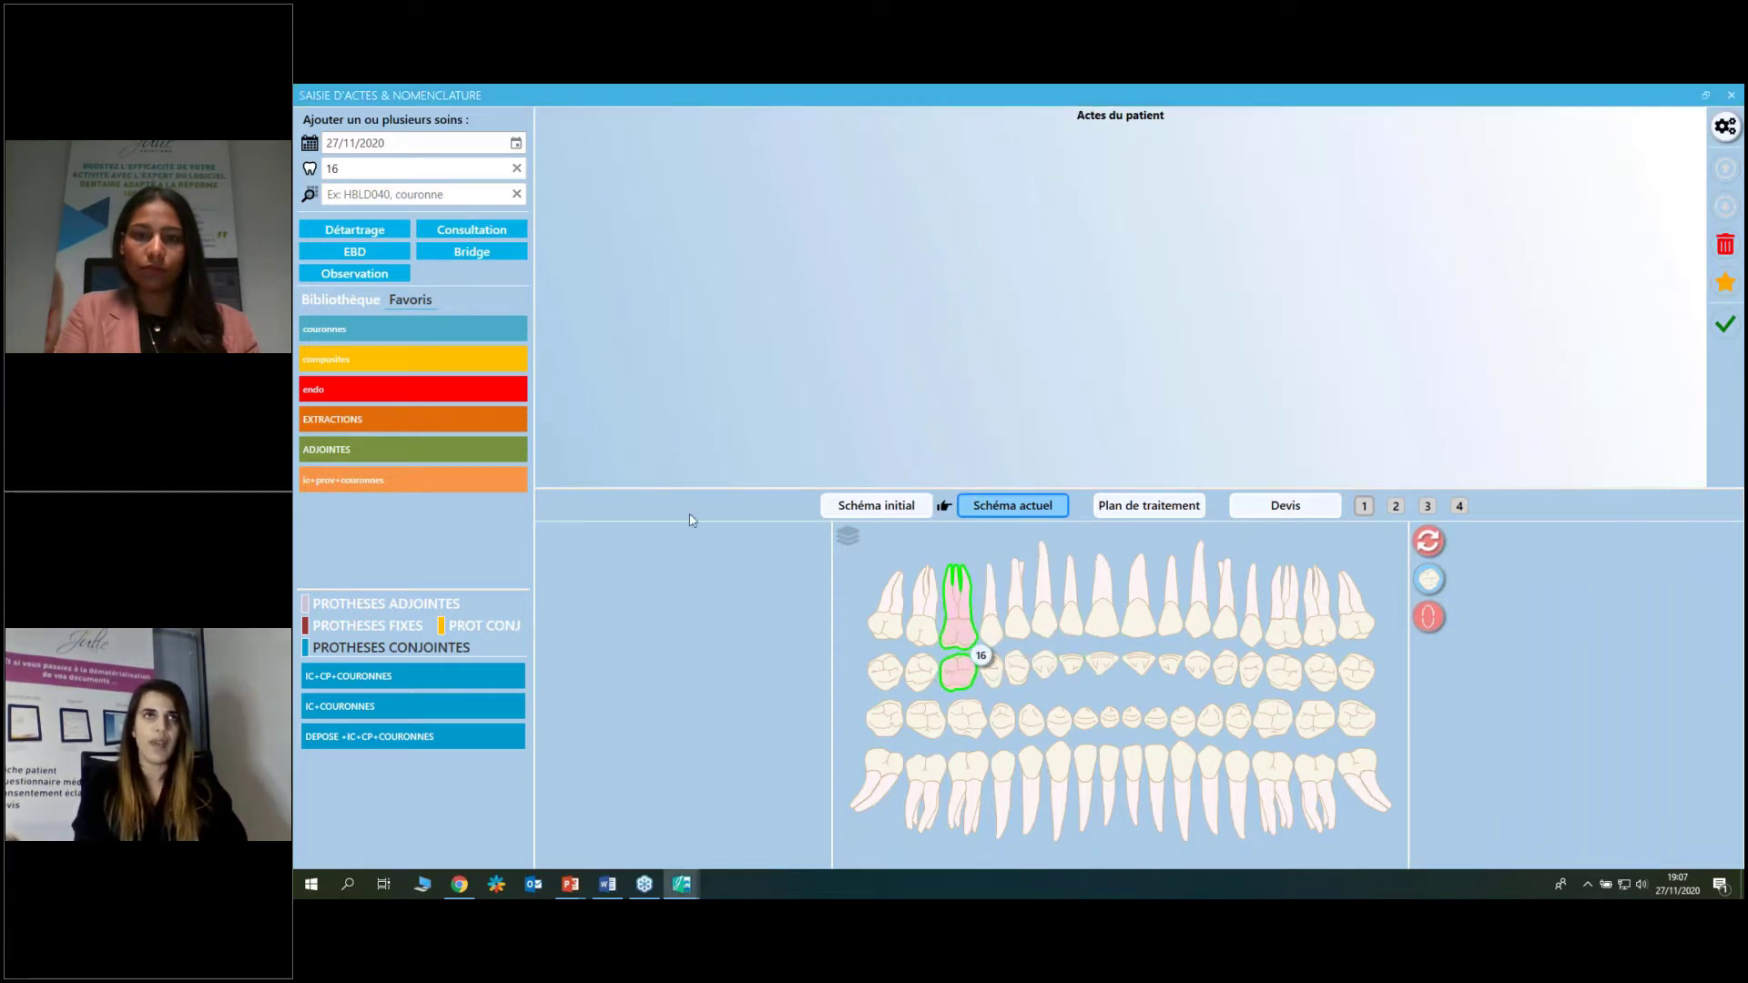
pyautogui.click(374, 197)
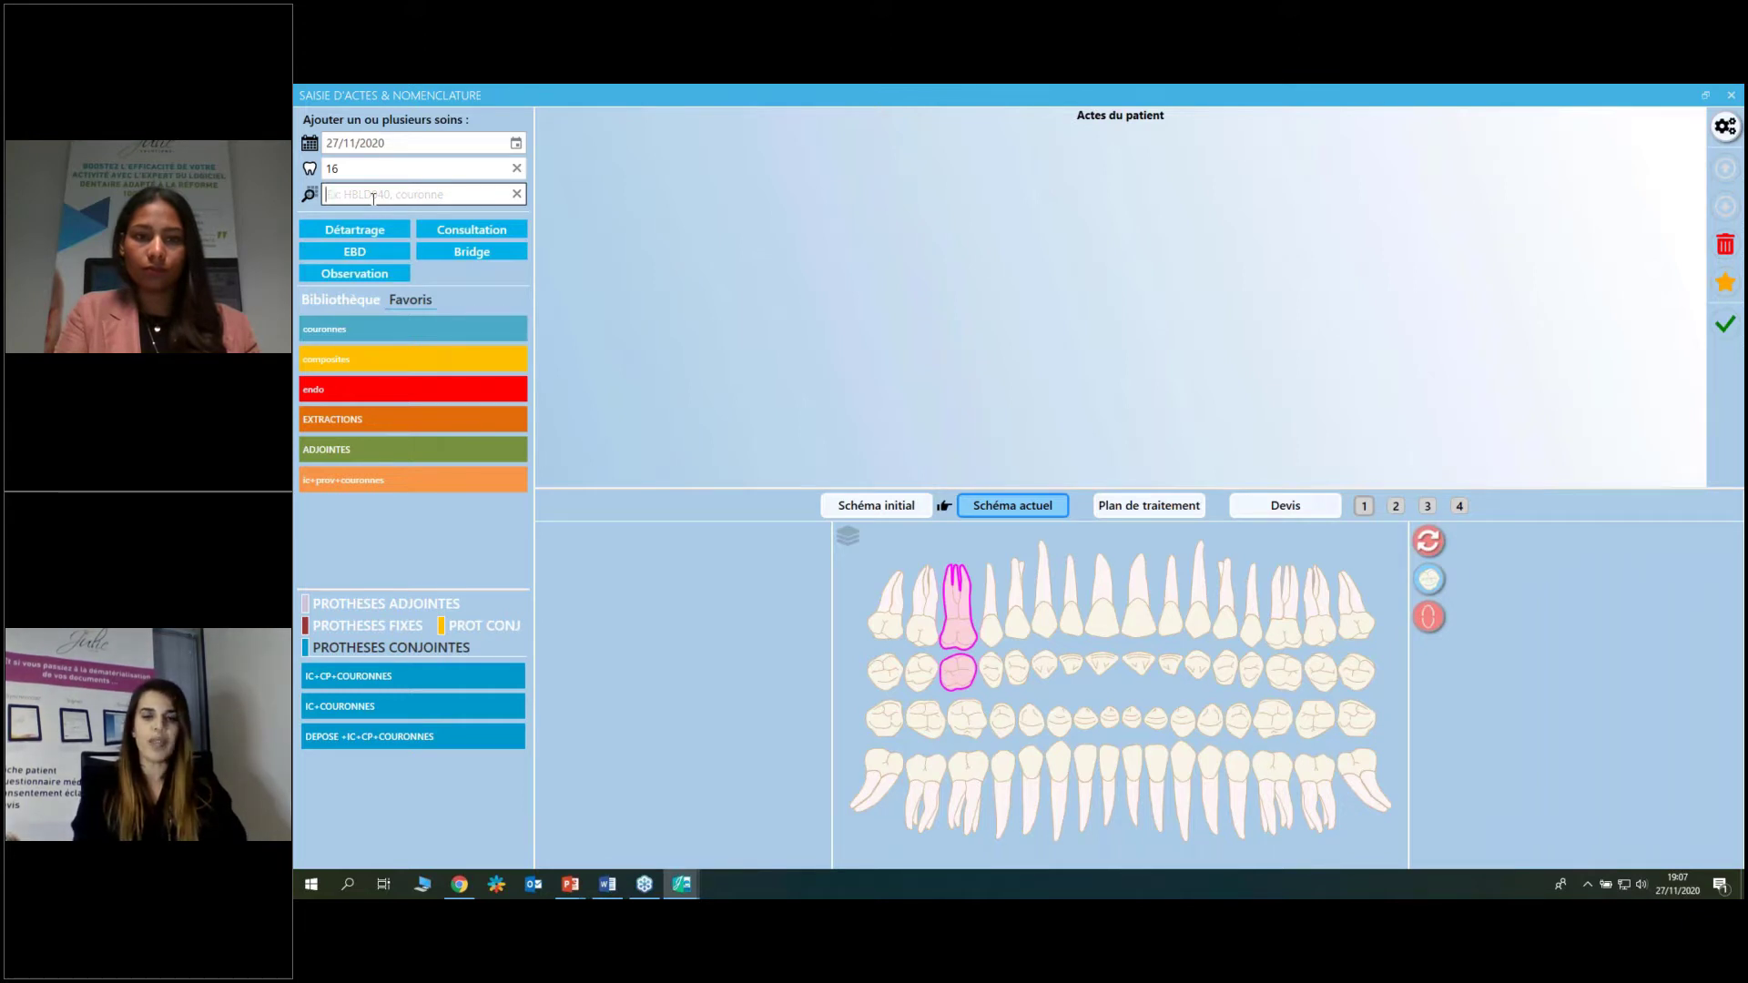
pyautogui.click(340, 300)
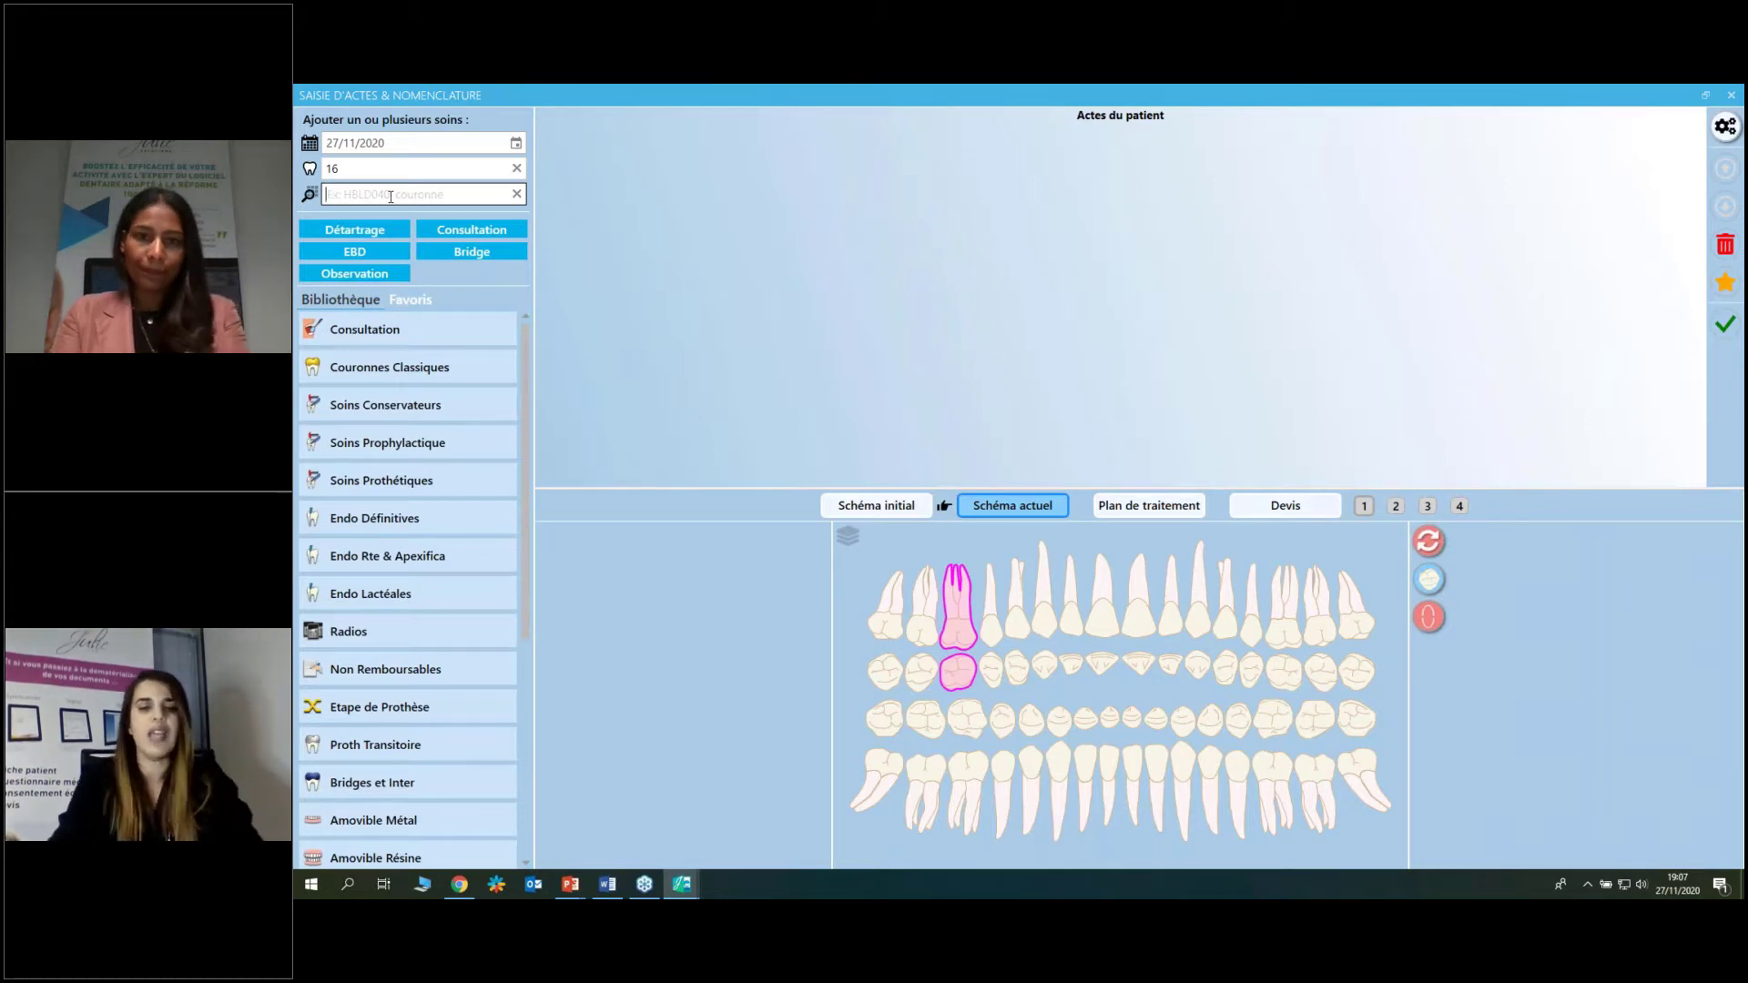
pyautogui.write('com')
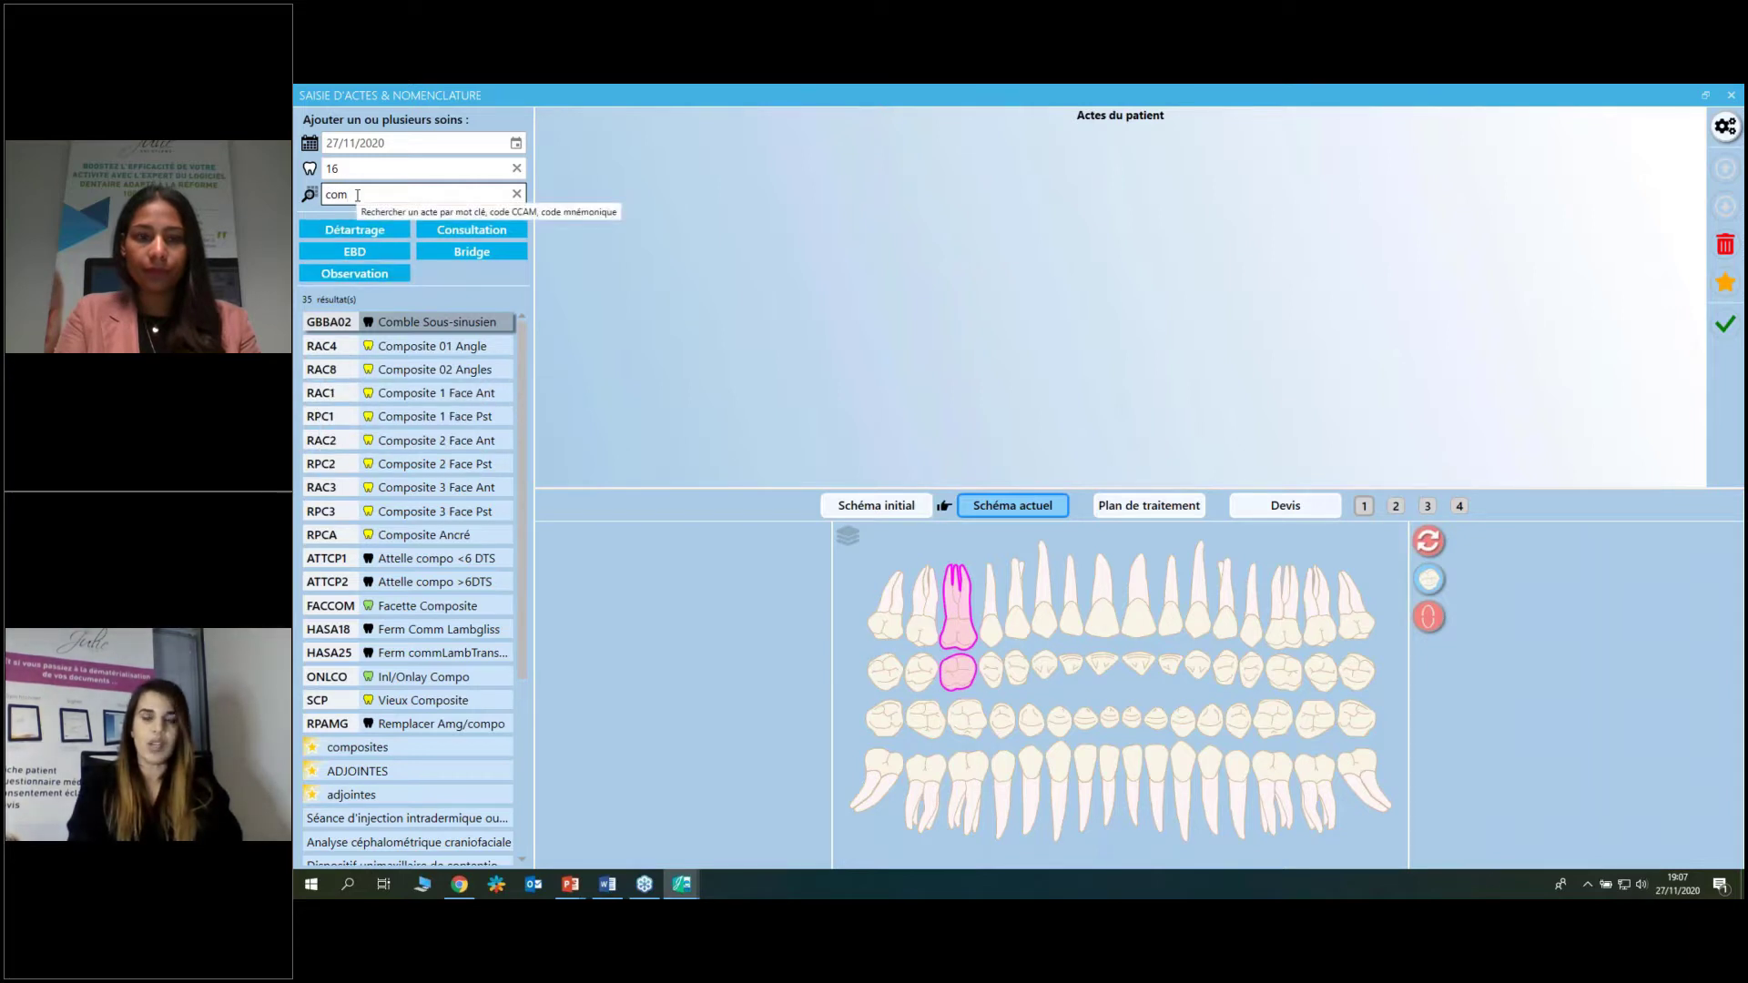
pyautogui.write('po')
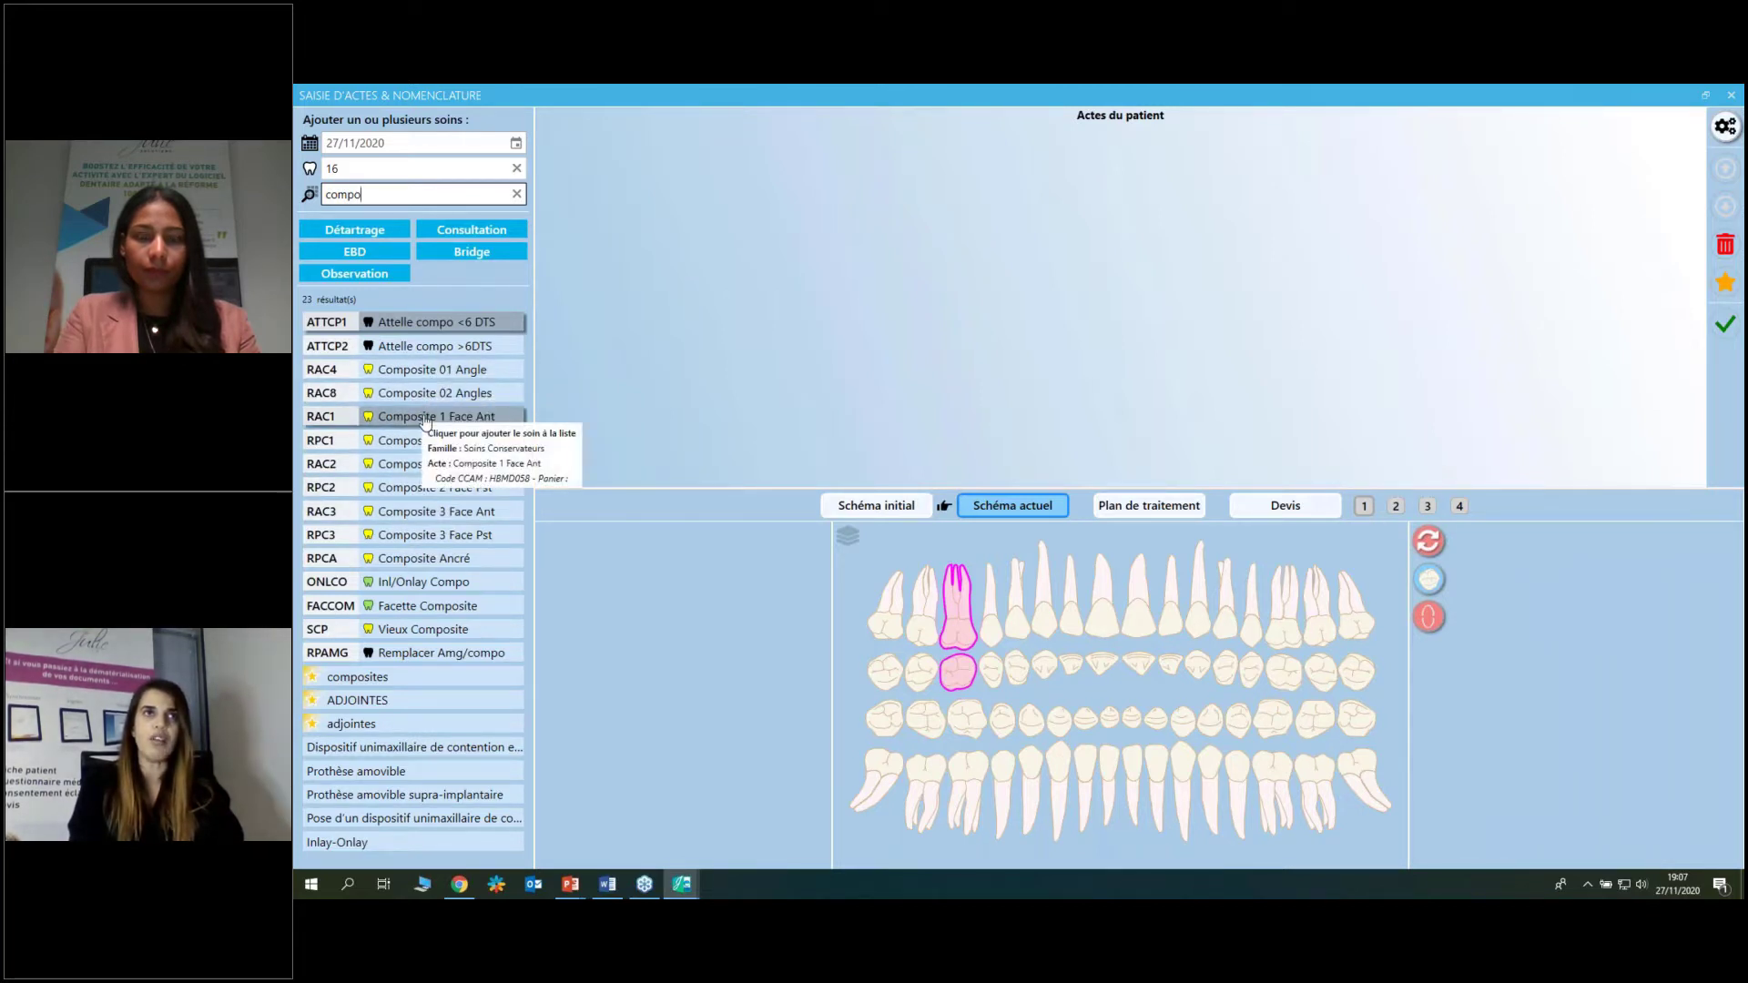
pyautogui.click(424, 417)
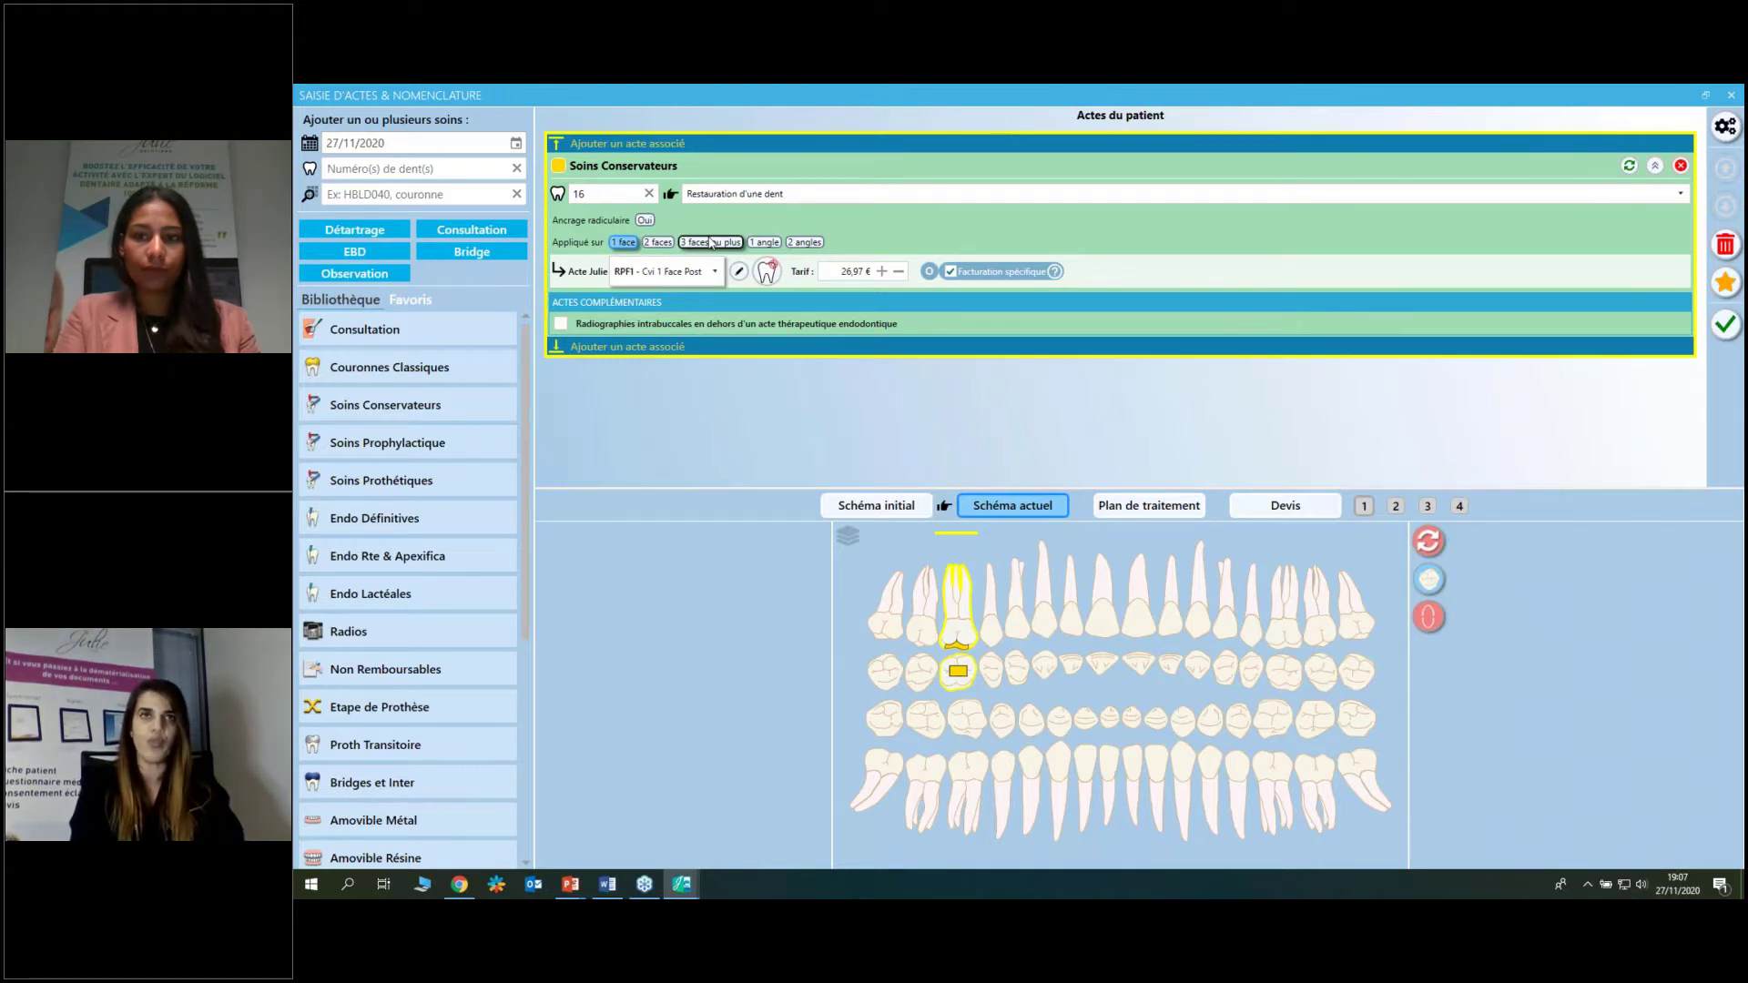
# Upgrade tooth 16's act to RPF3 'Cvi 3 Face Post' at 60,95 € and start a new favourite.
pyautogui.click(712, 243)
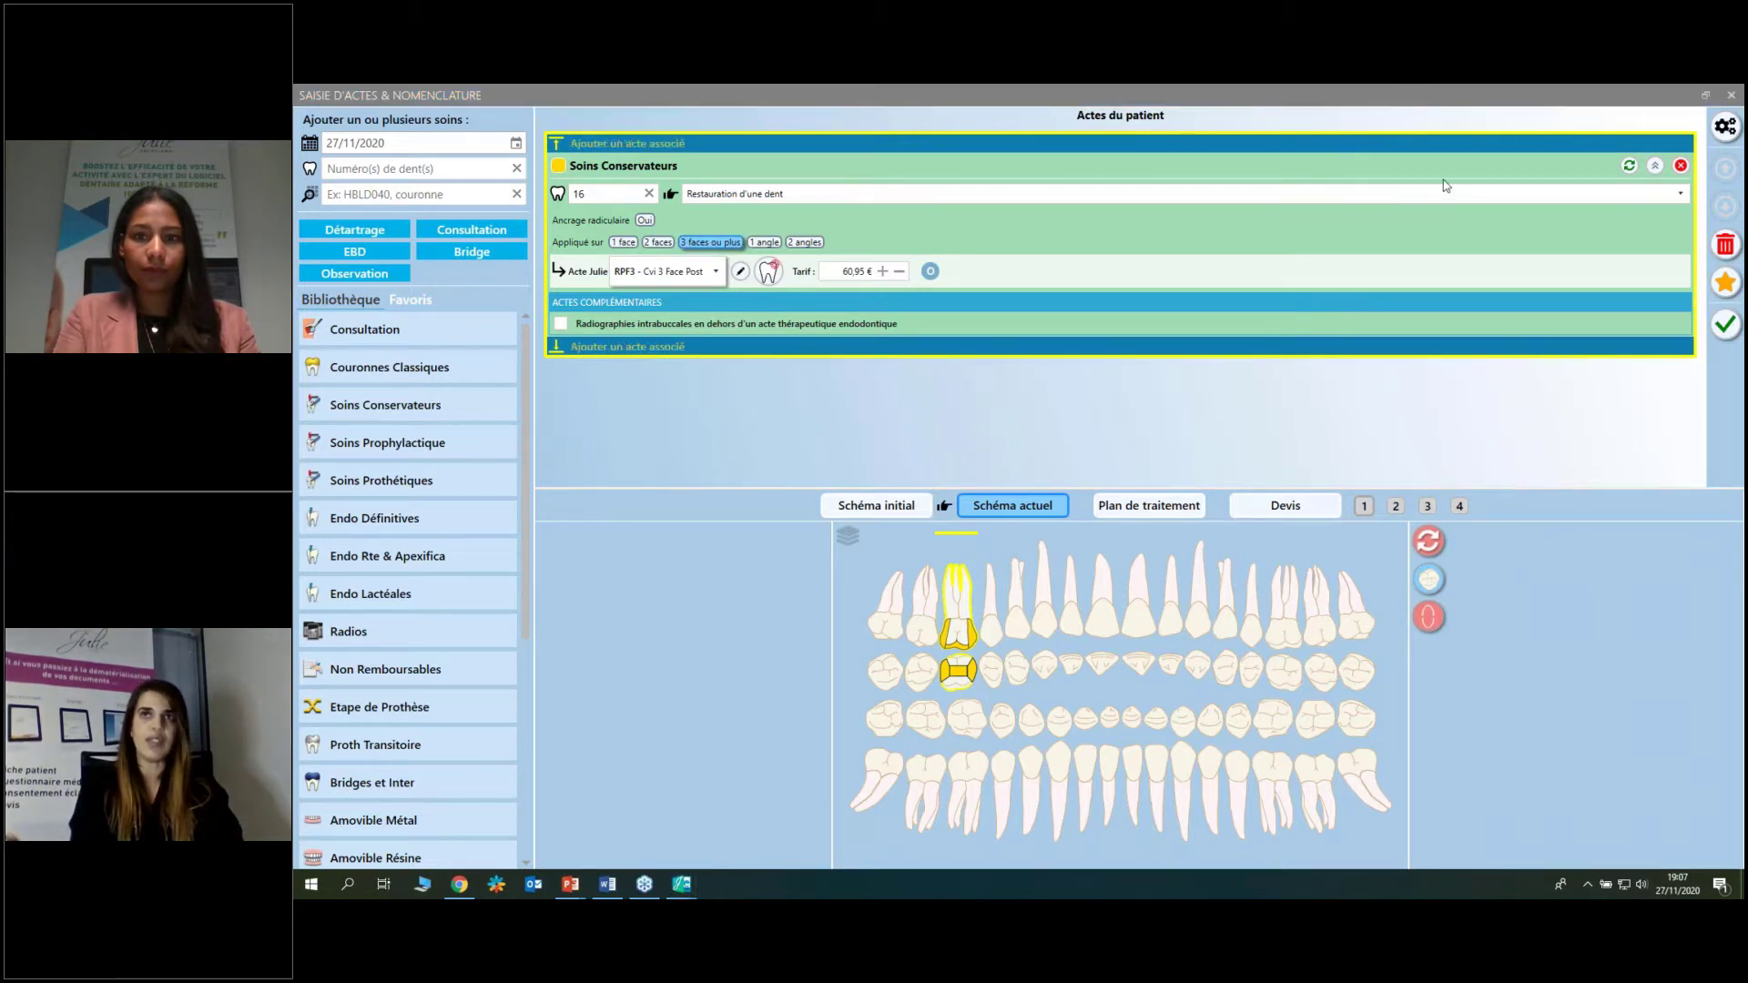
pyautogui.click(1718, 285)
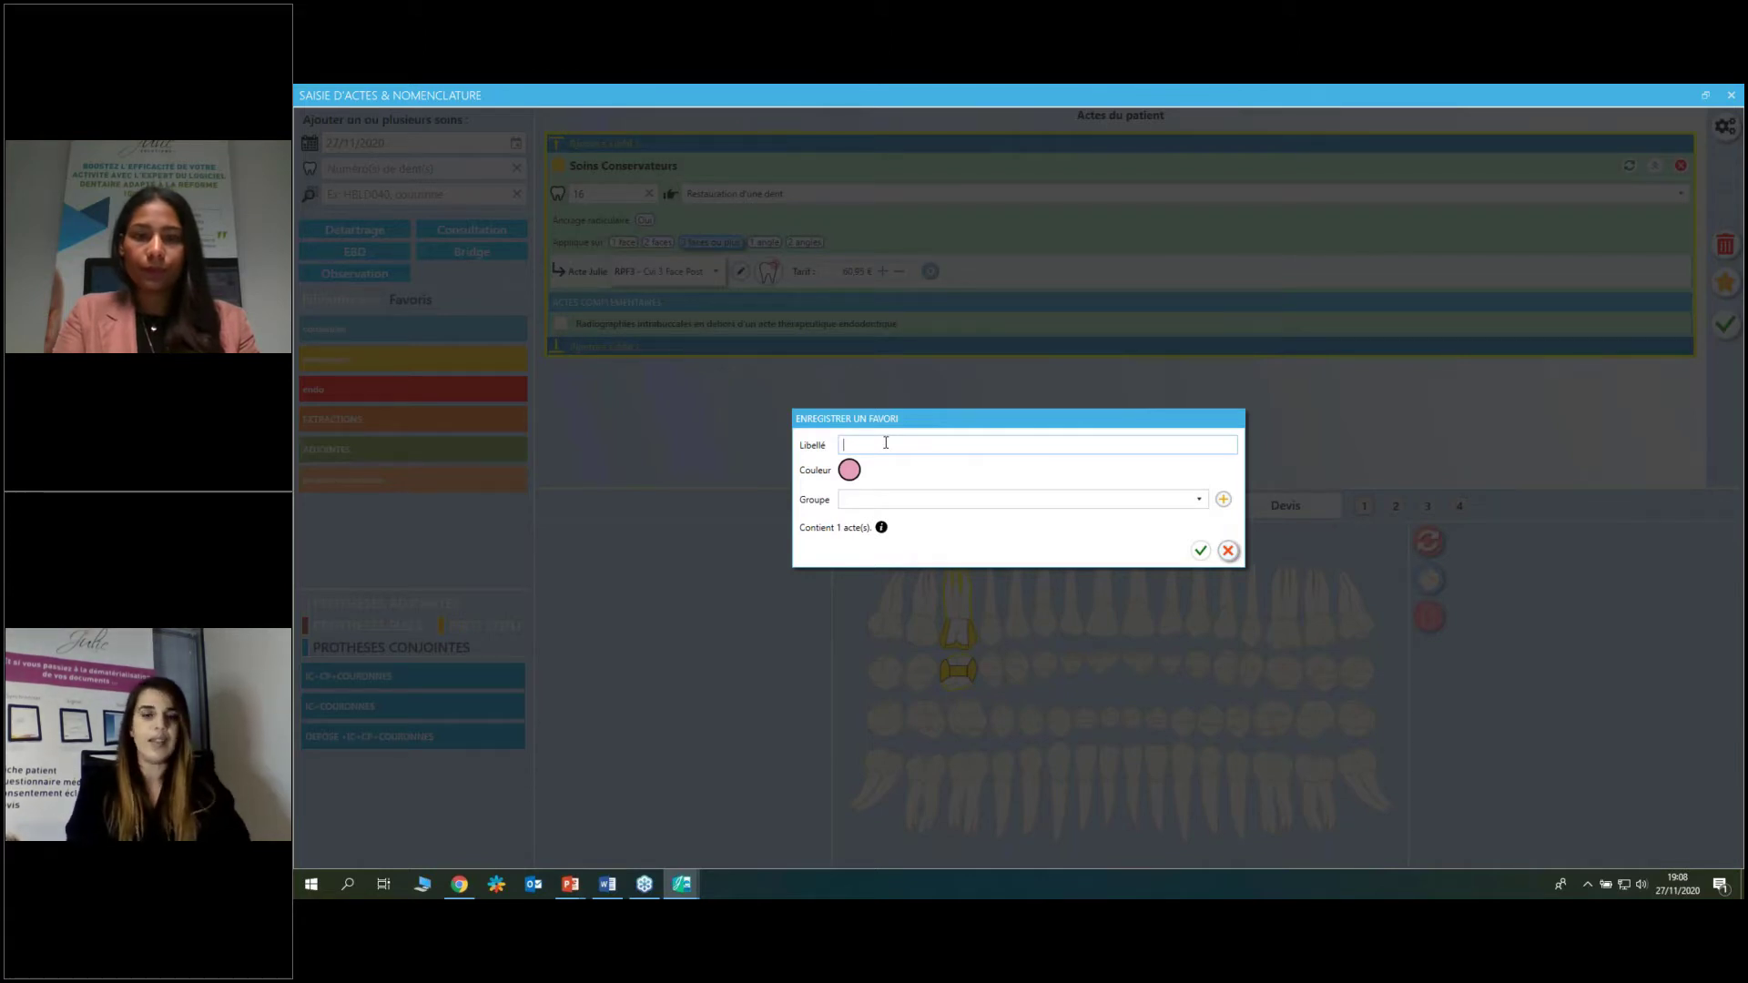
# Label the new favourite 'composites' and set its colour to orange.
pyautogui.write('comp')
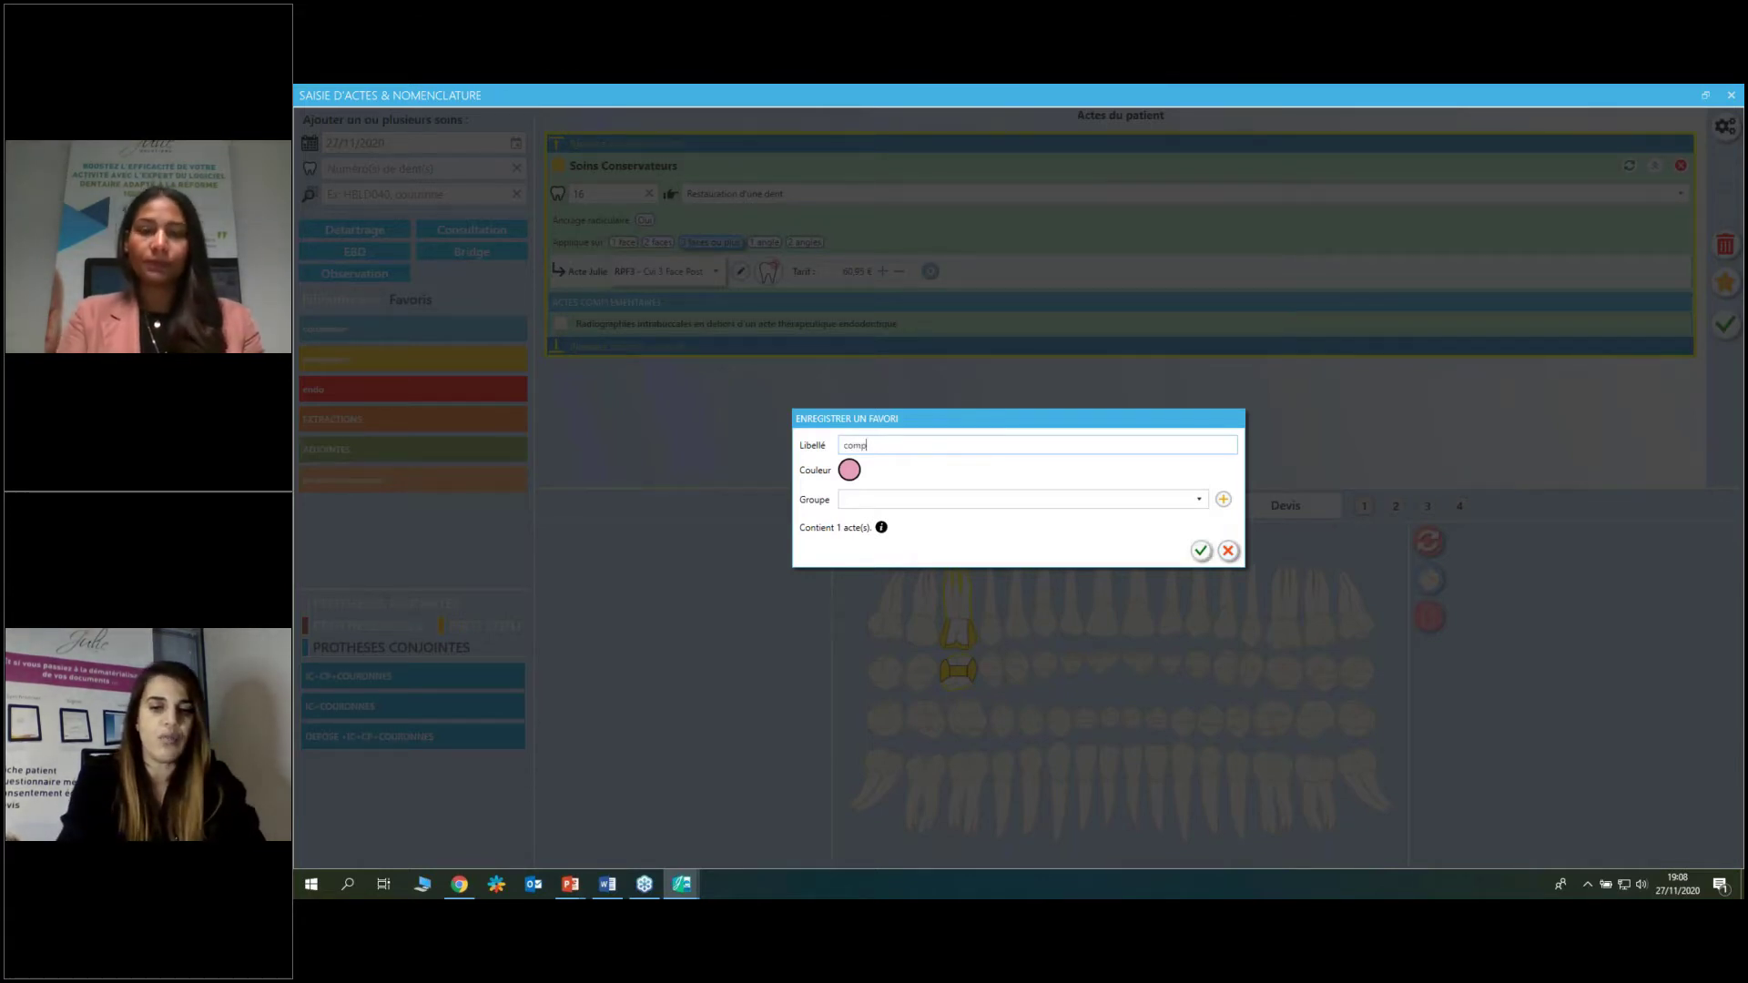
pyautogui.write('osites')
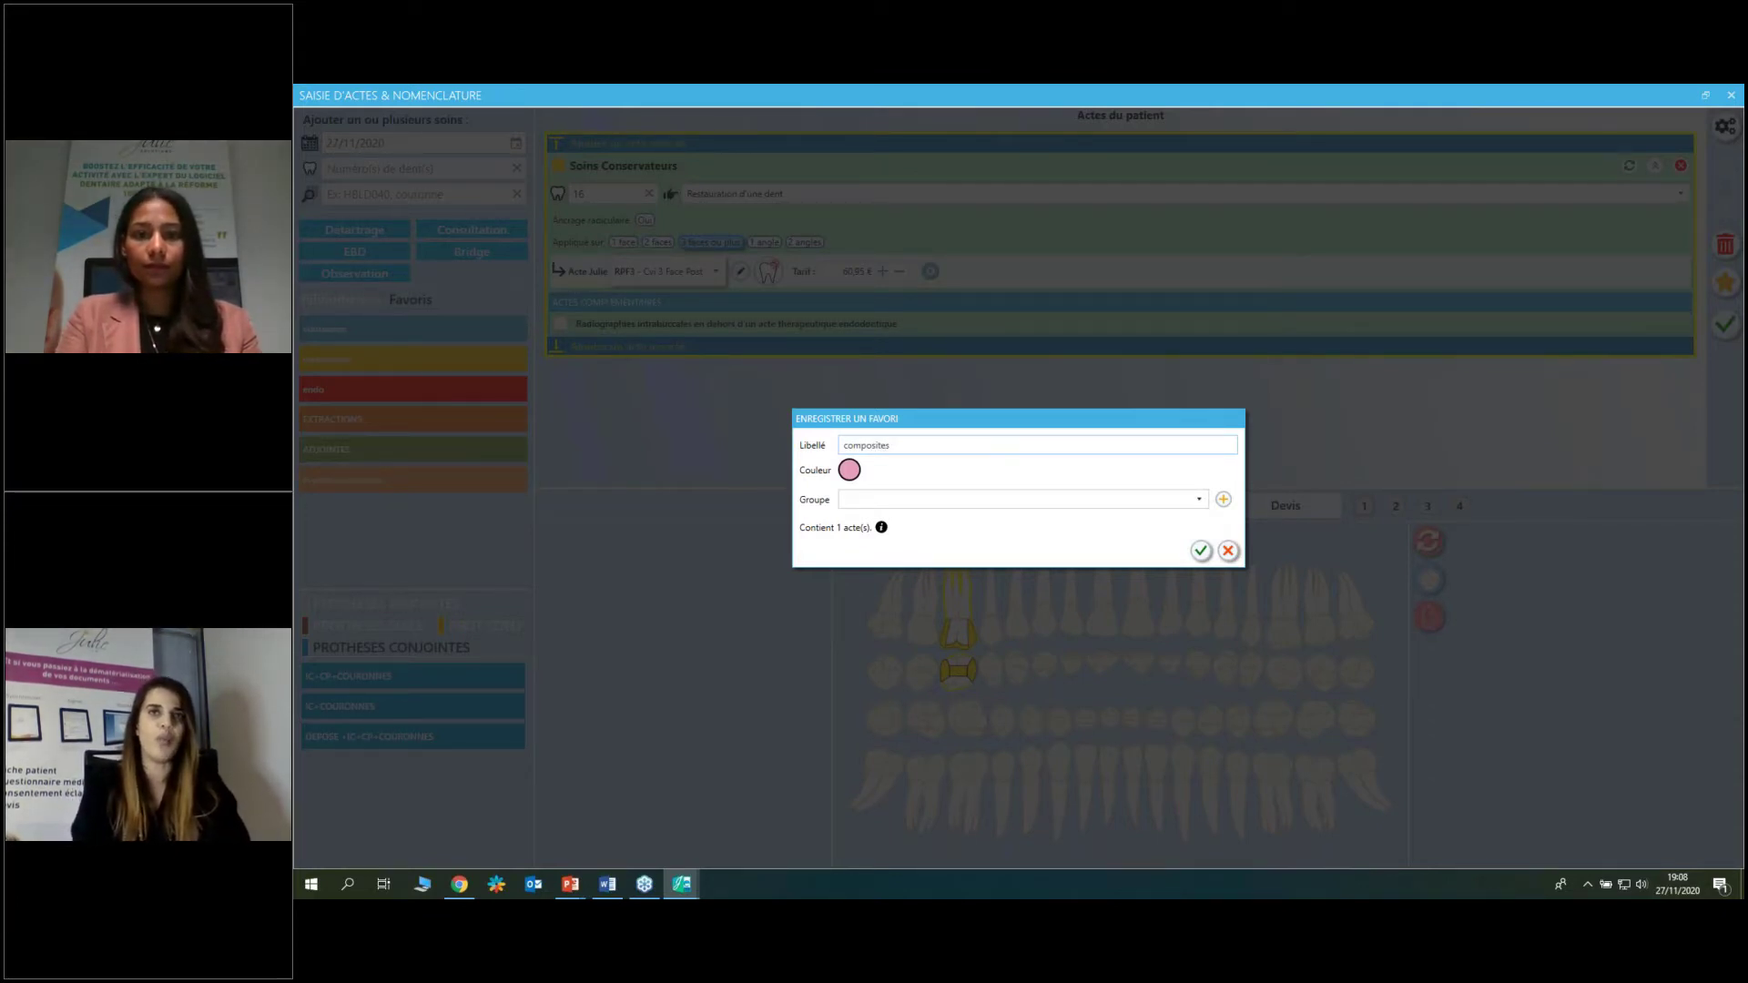
pyautogui.click(849, 471)
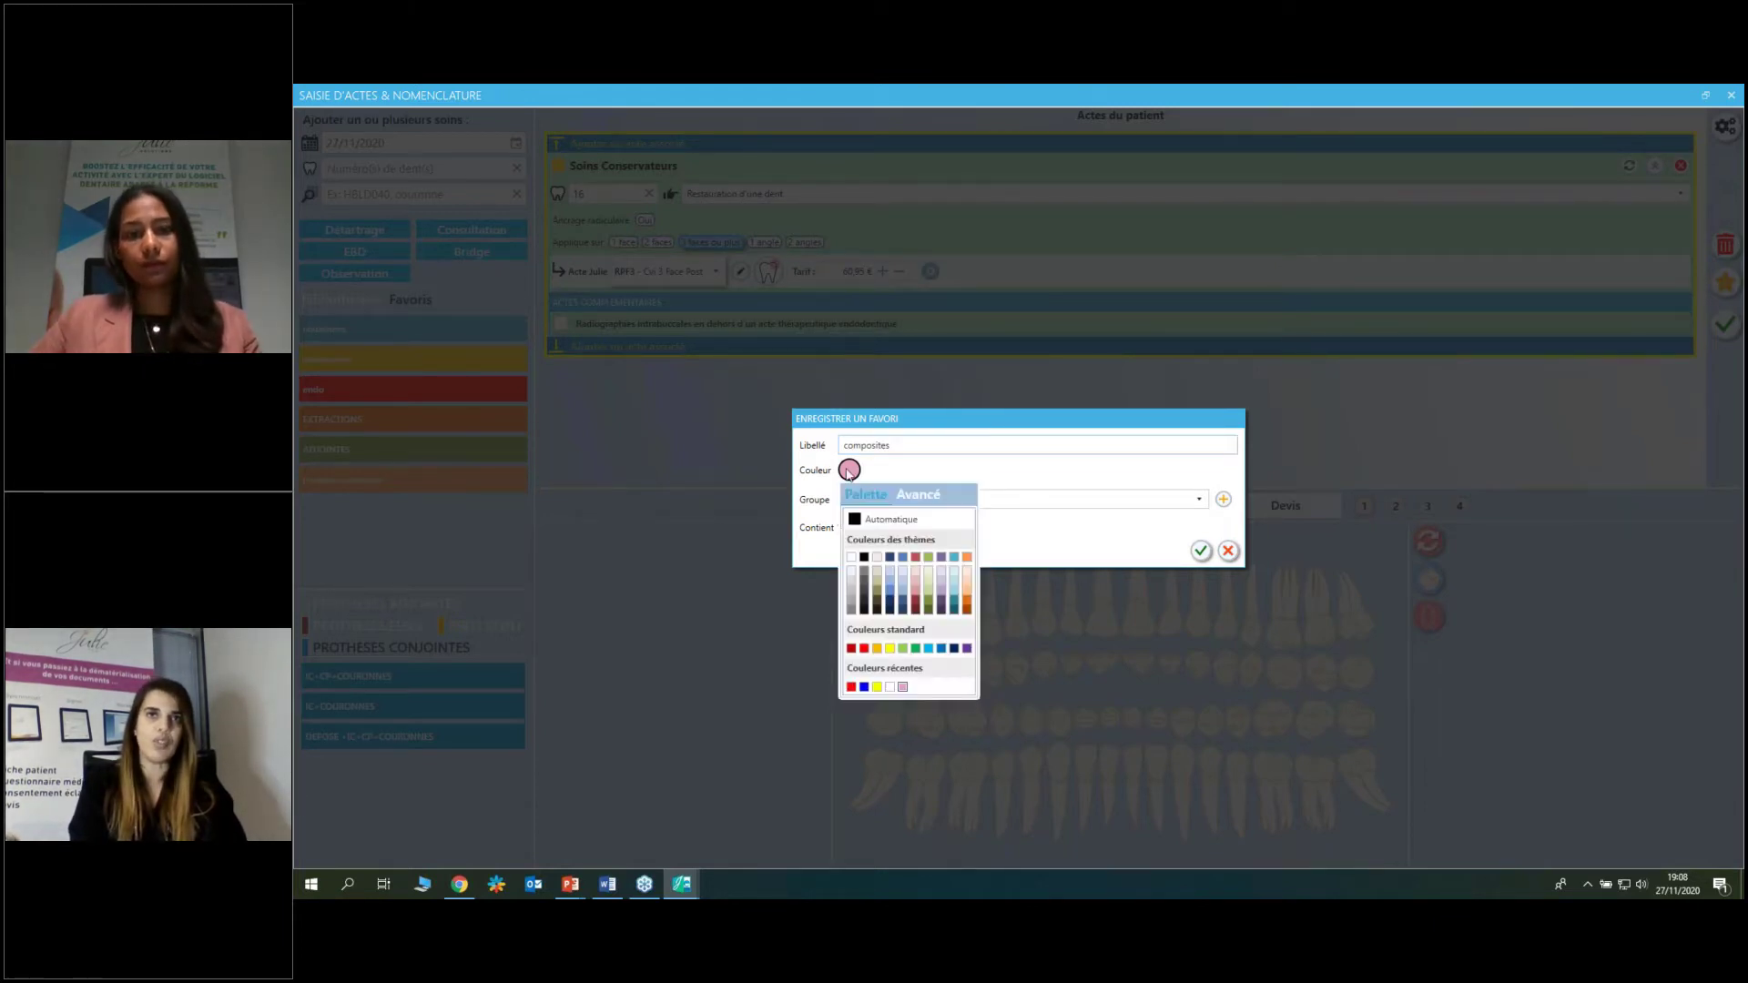
pyautogui.click(879, 649)
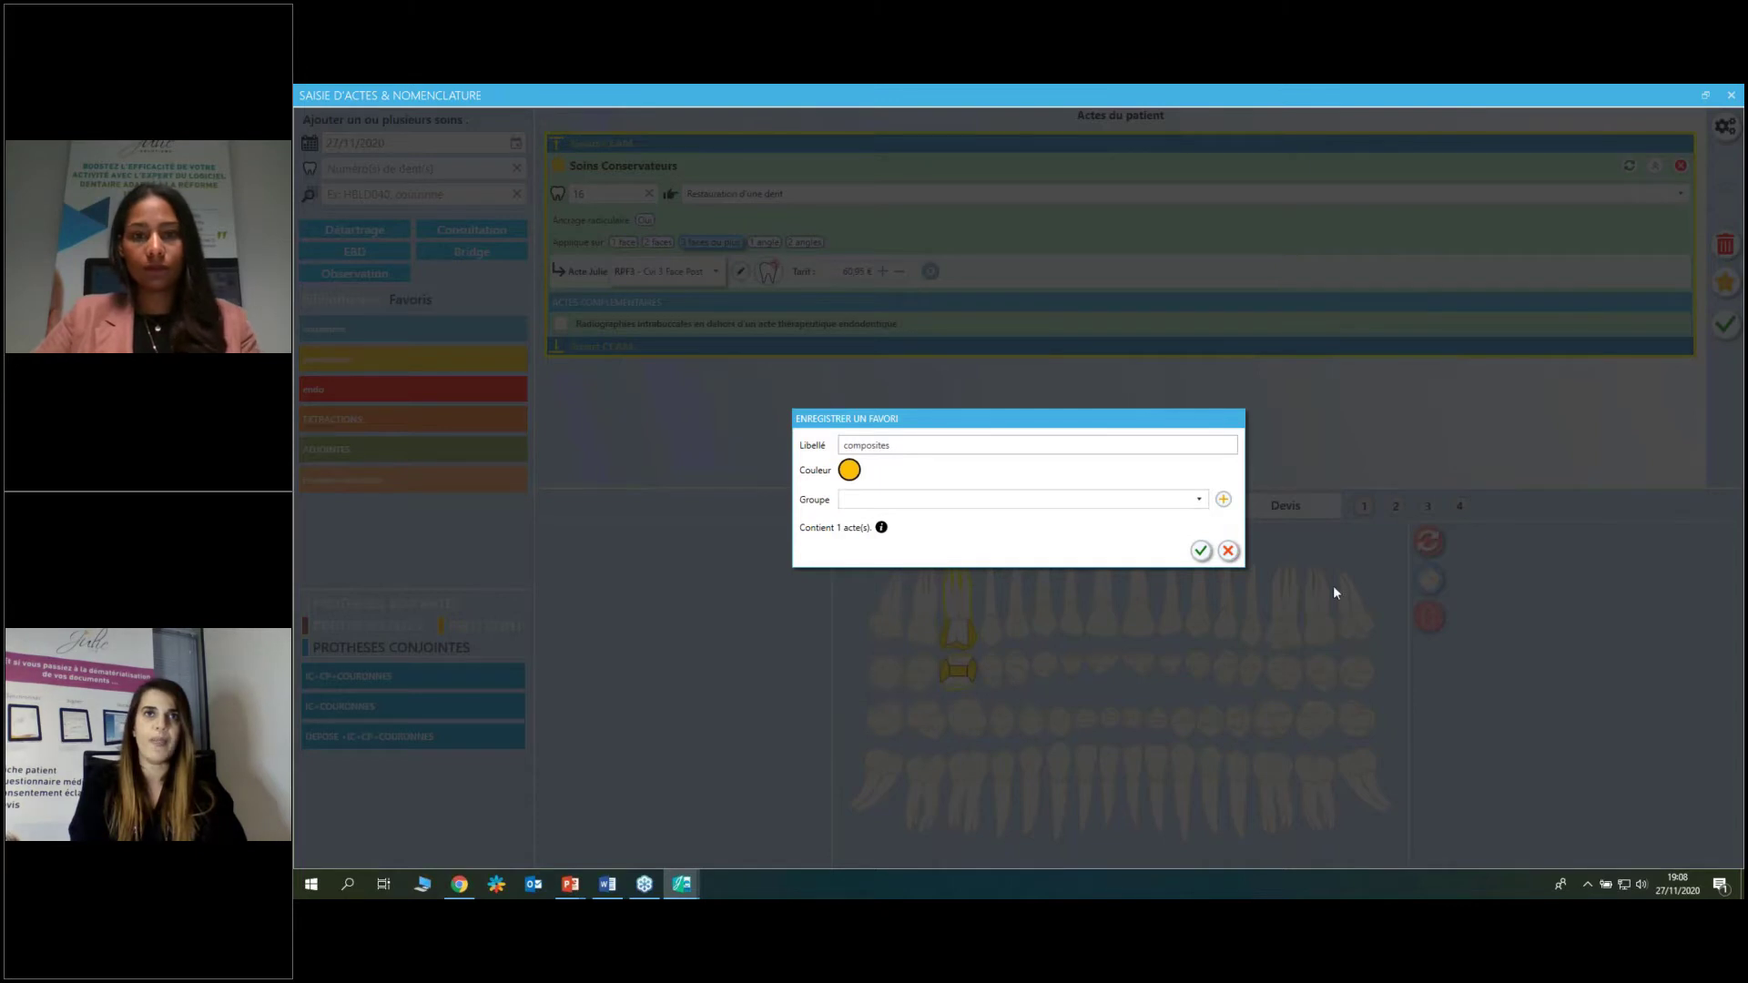
# Confirm the orange 'composites' favourite so it is added at the end of the favourites list.
pyautogui.click(1202, 550)
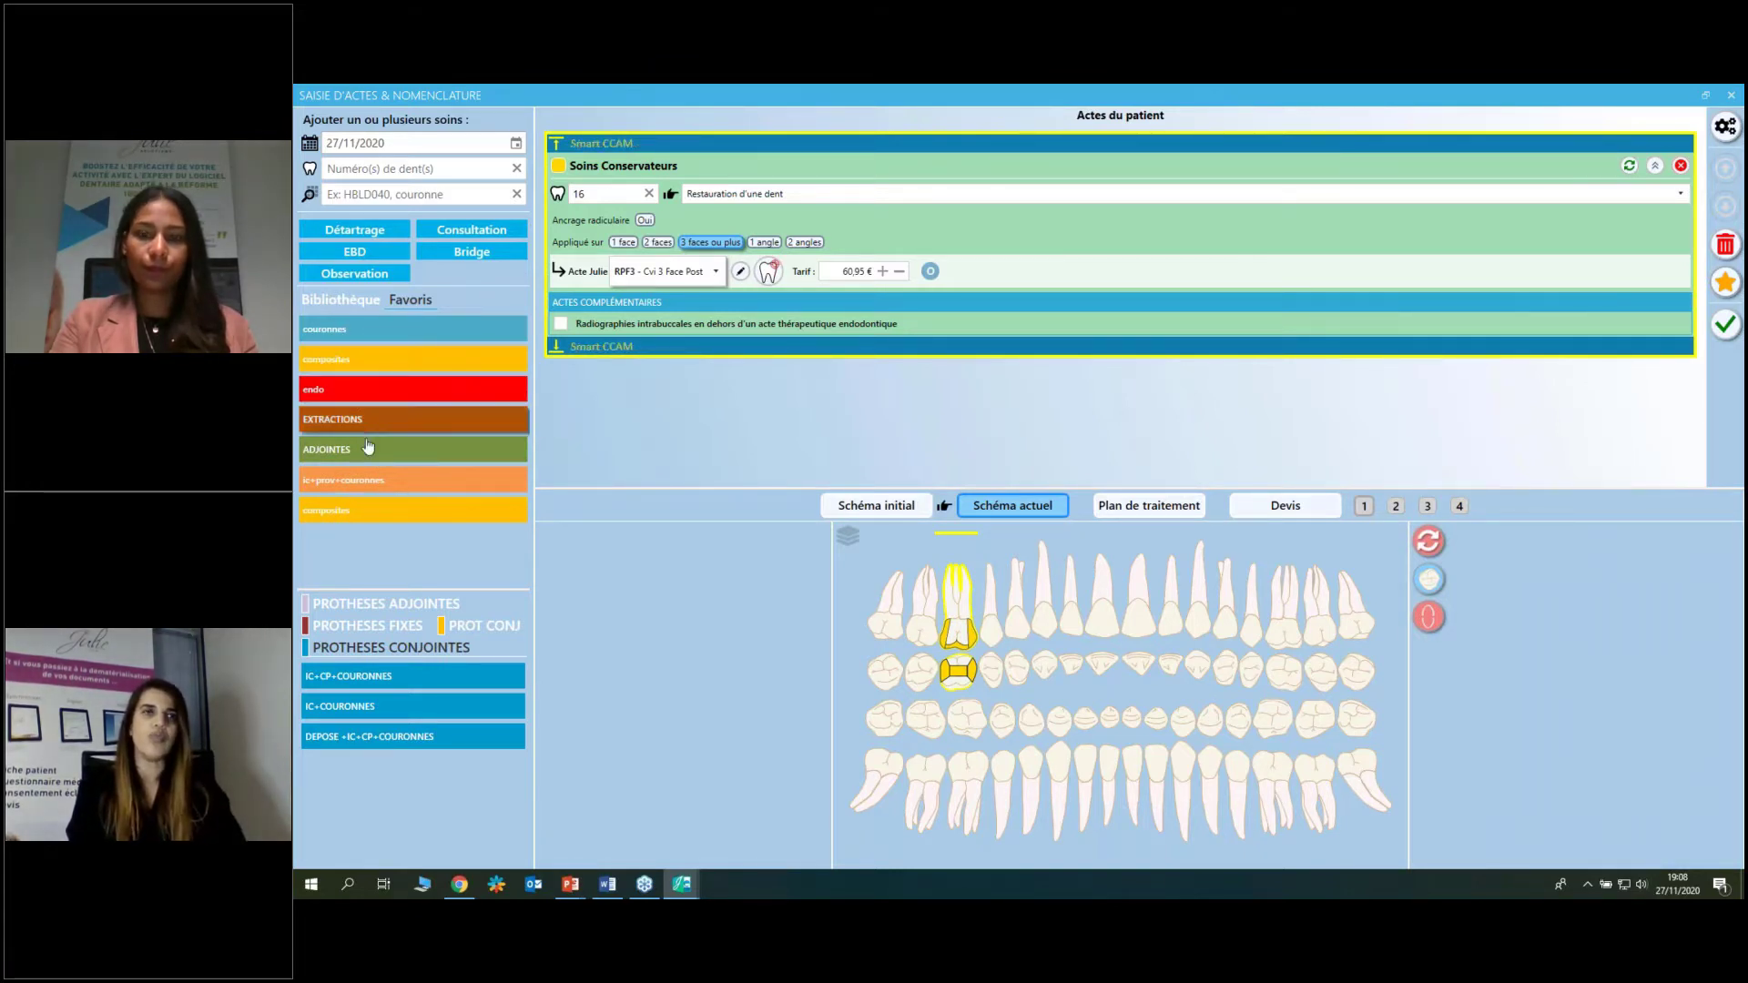
# Clear pending acts, add a 'Cvi 1 Angle' composite (60,95 €) on tooth 11, then select tooth 16.
pyautogui.click(1721, 251)
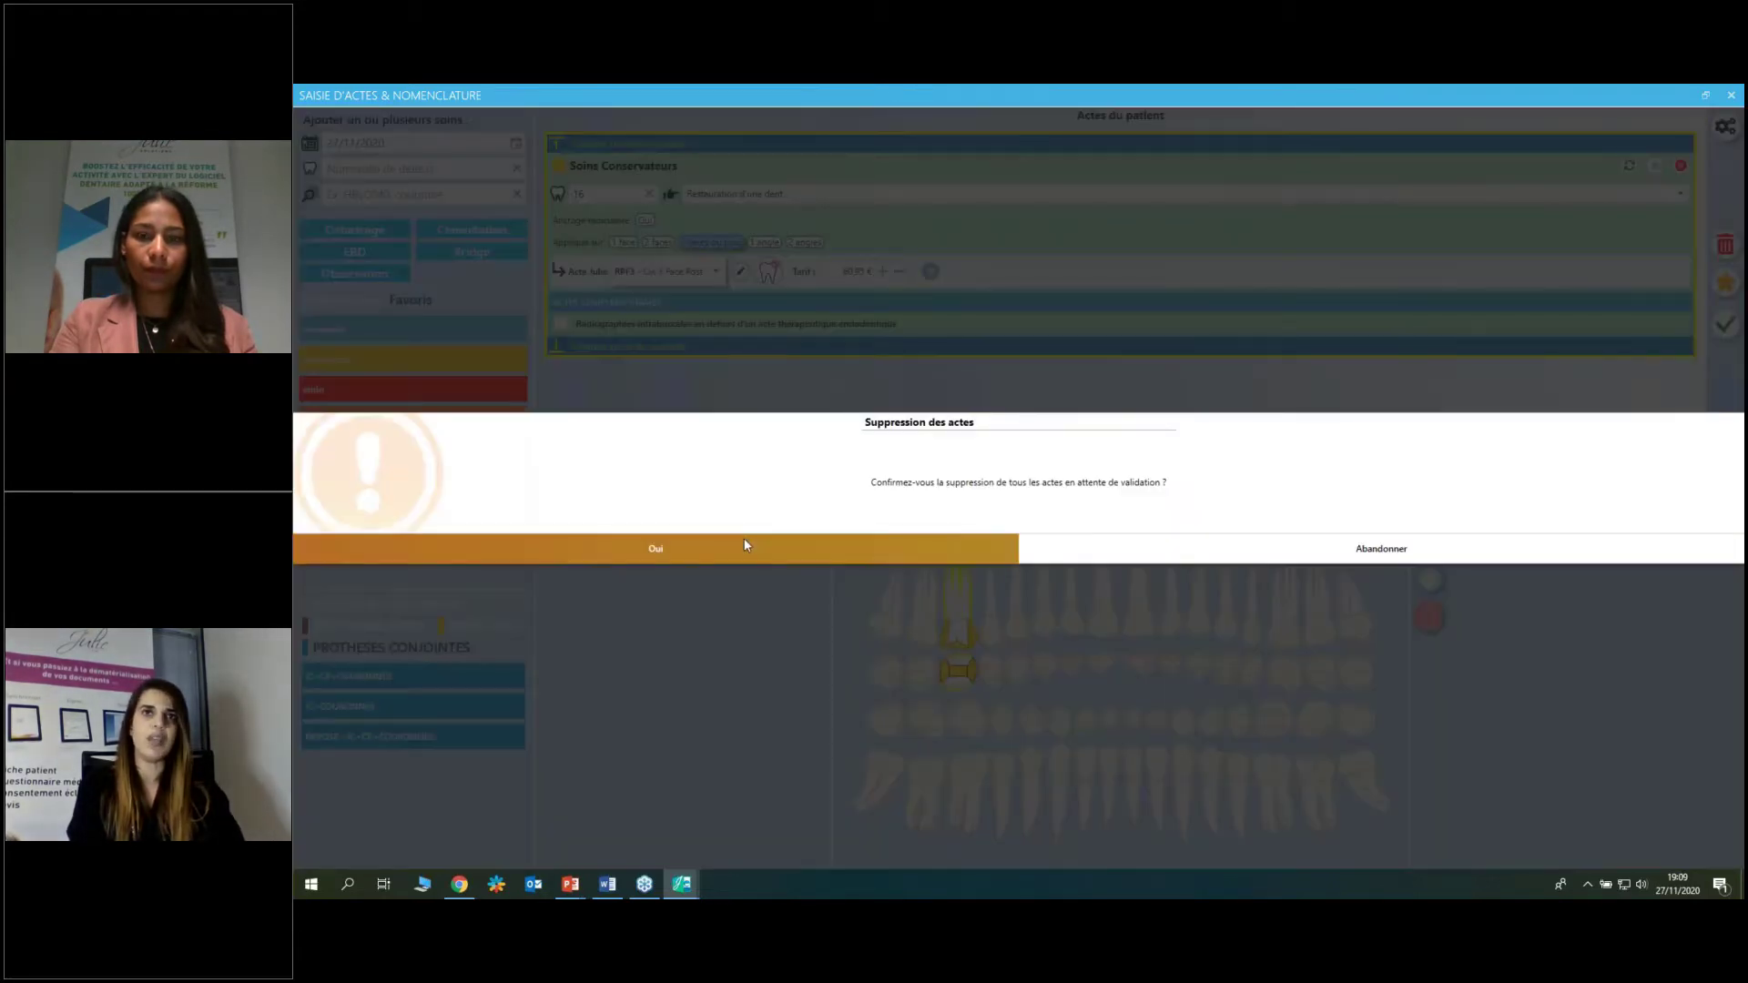
pyautogui.click(965, 549)
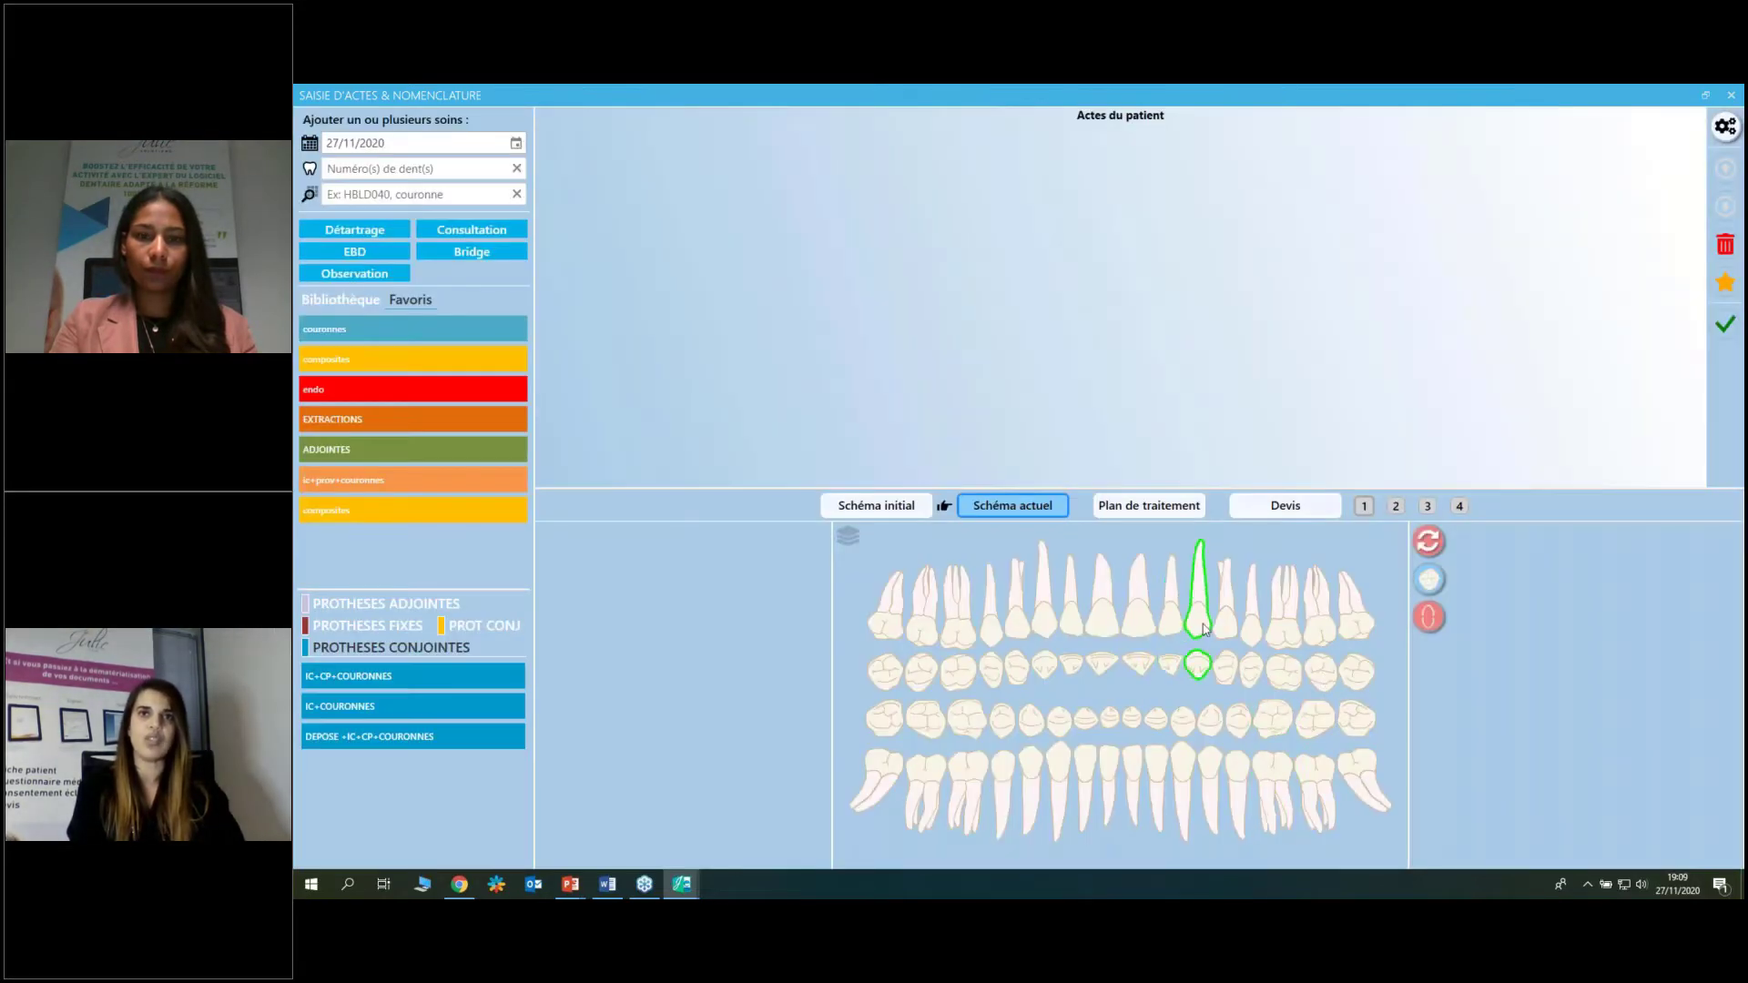
pyautogui.click(1102, 612)
pyautogui.click(370, 512)
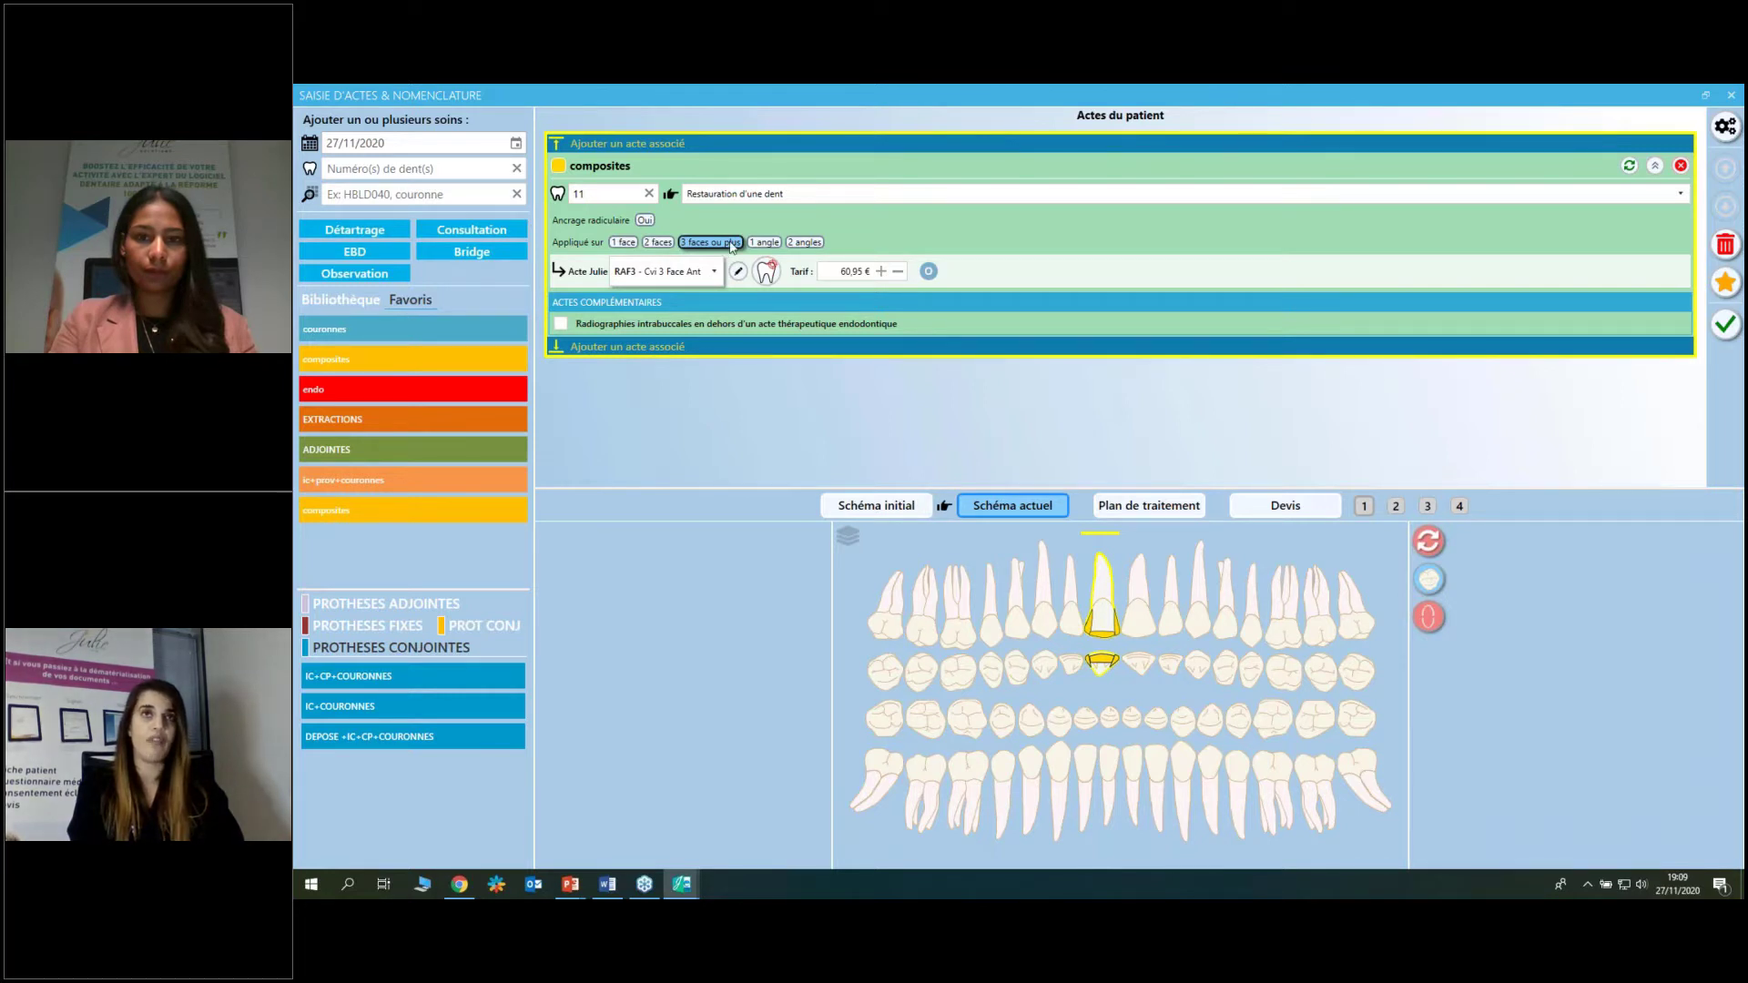
pyautogui.click(775, 244)
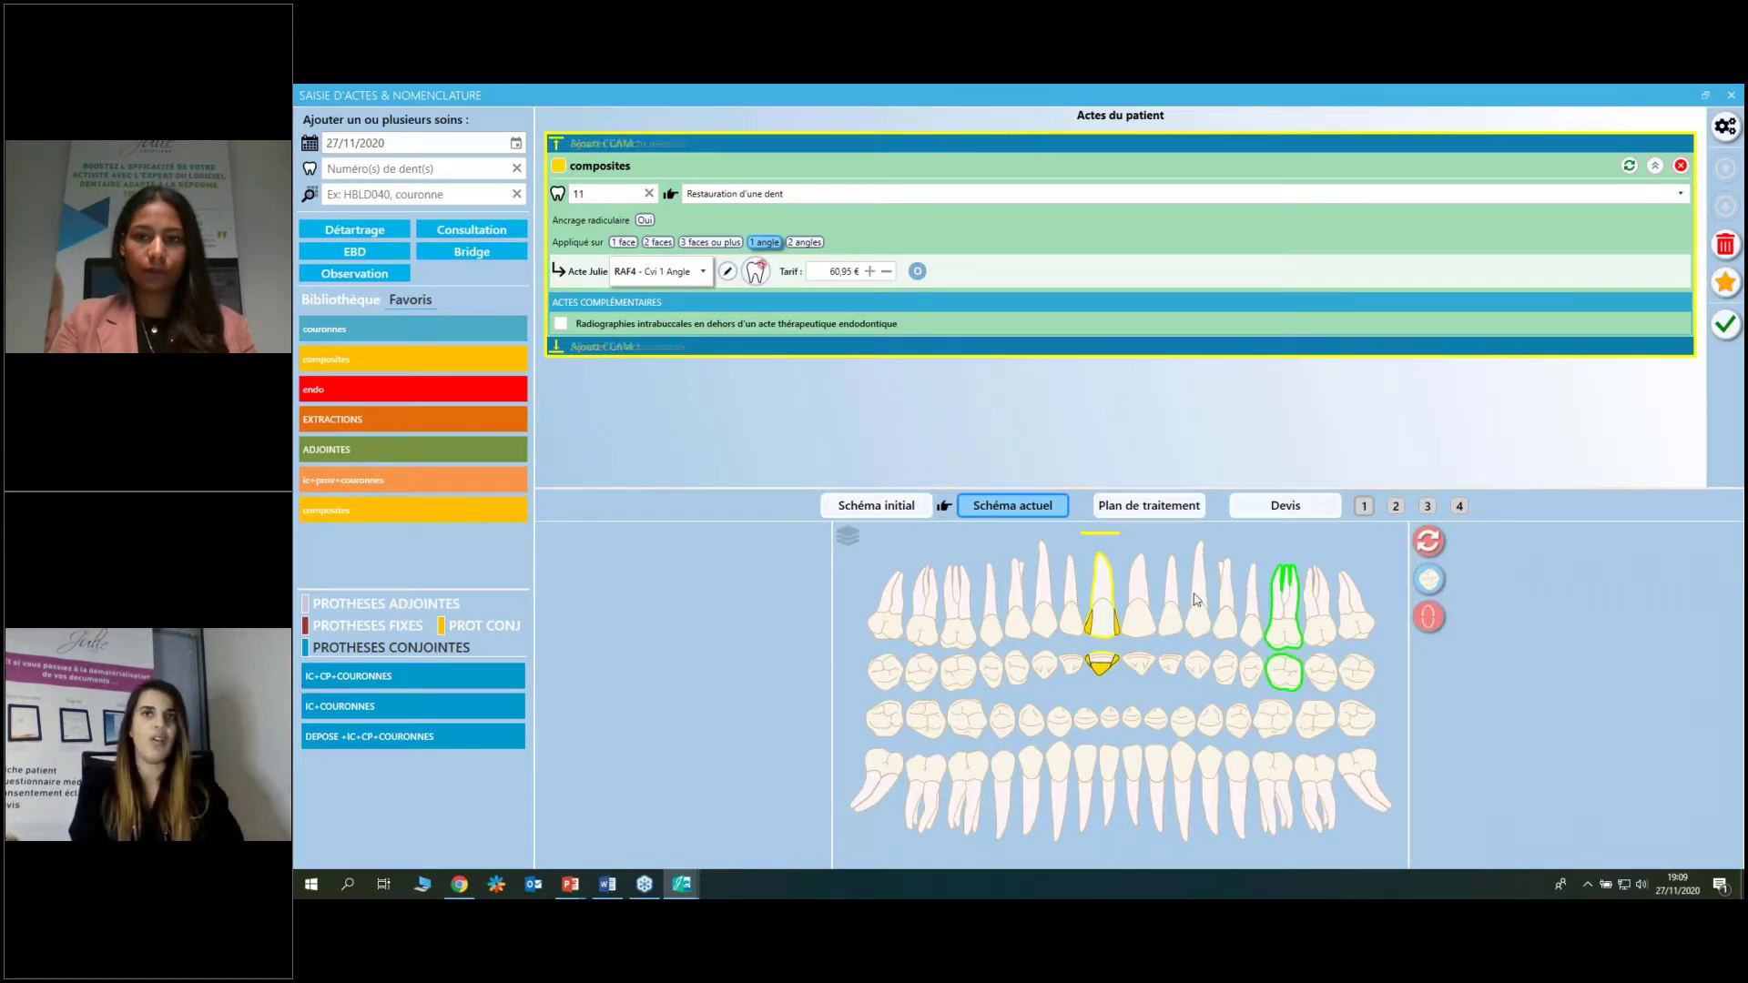
pyautogui.click(957, 628)
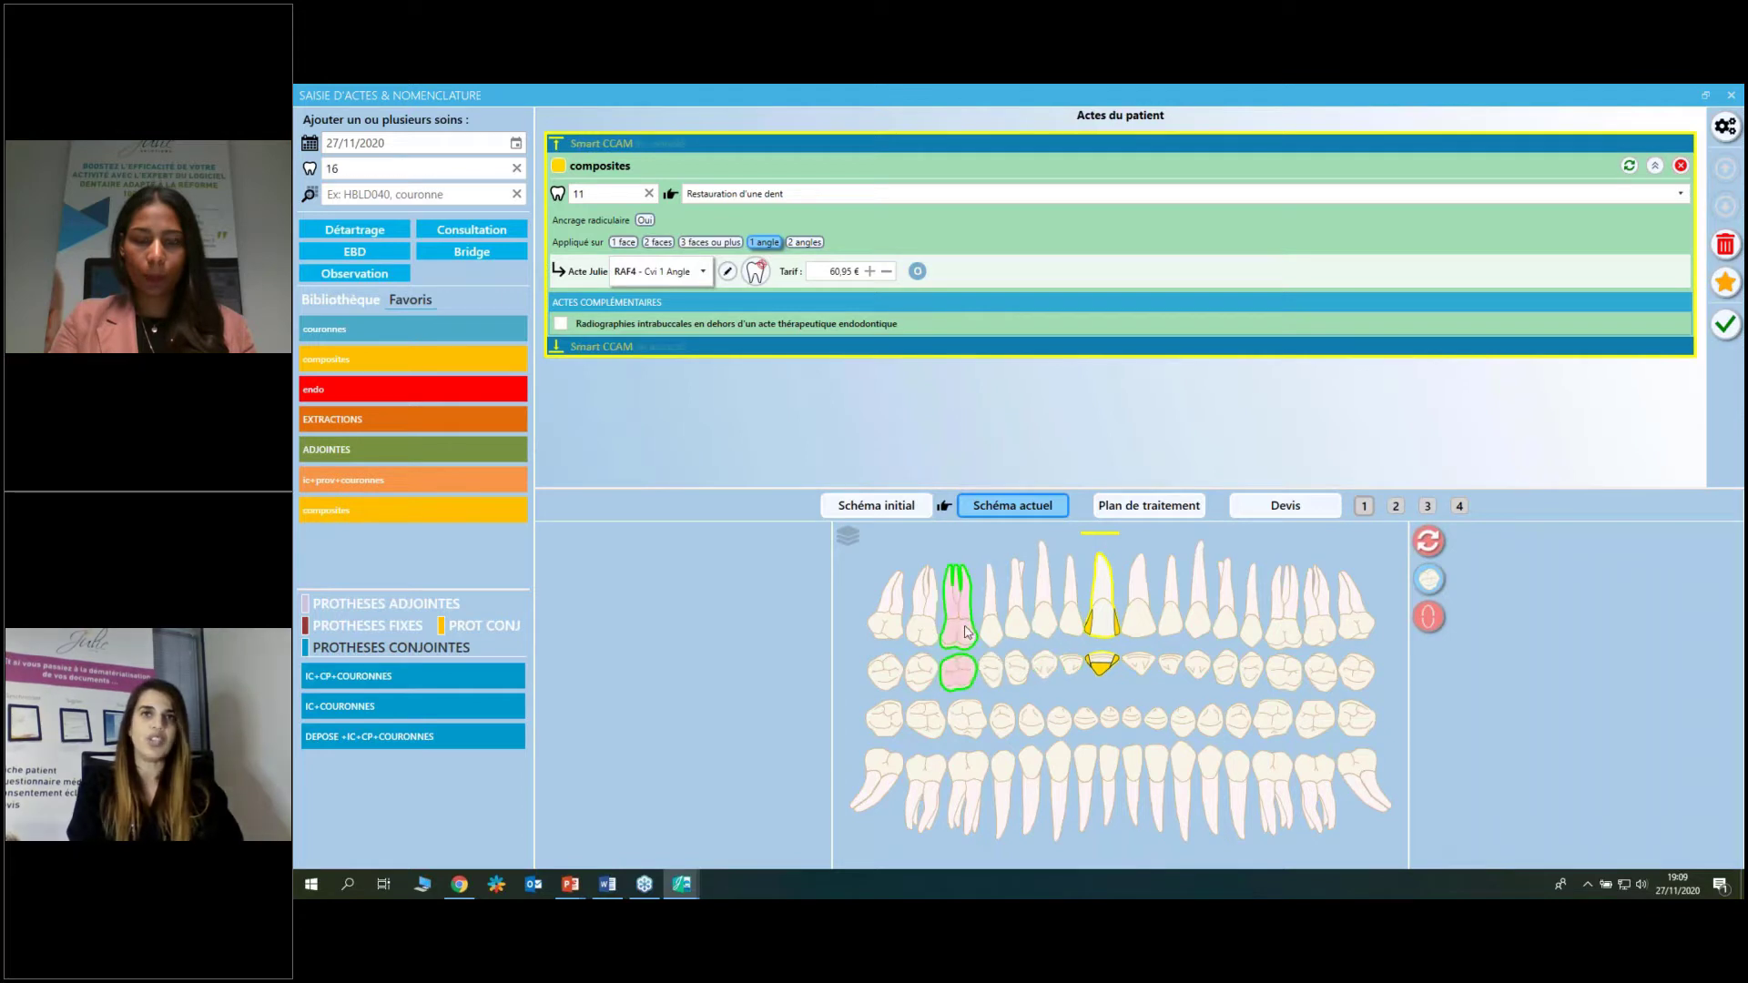
# Add the endo pulp removal (81,94 €) to tooth 16, including the per-operative radiograph.
pyautogui.click(429, 389)
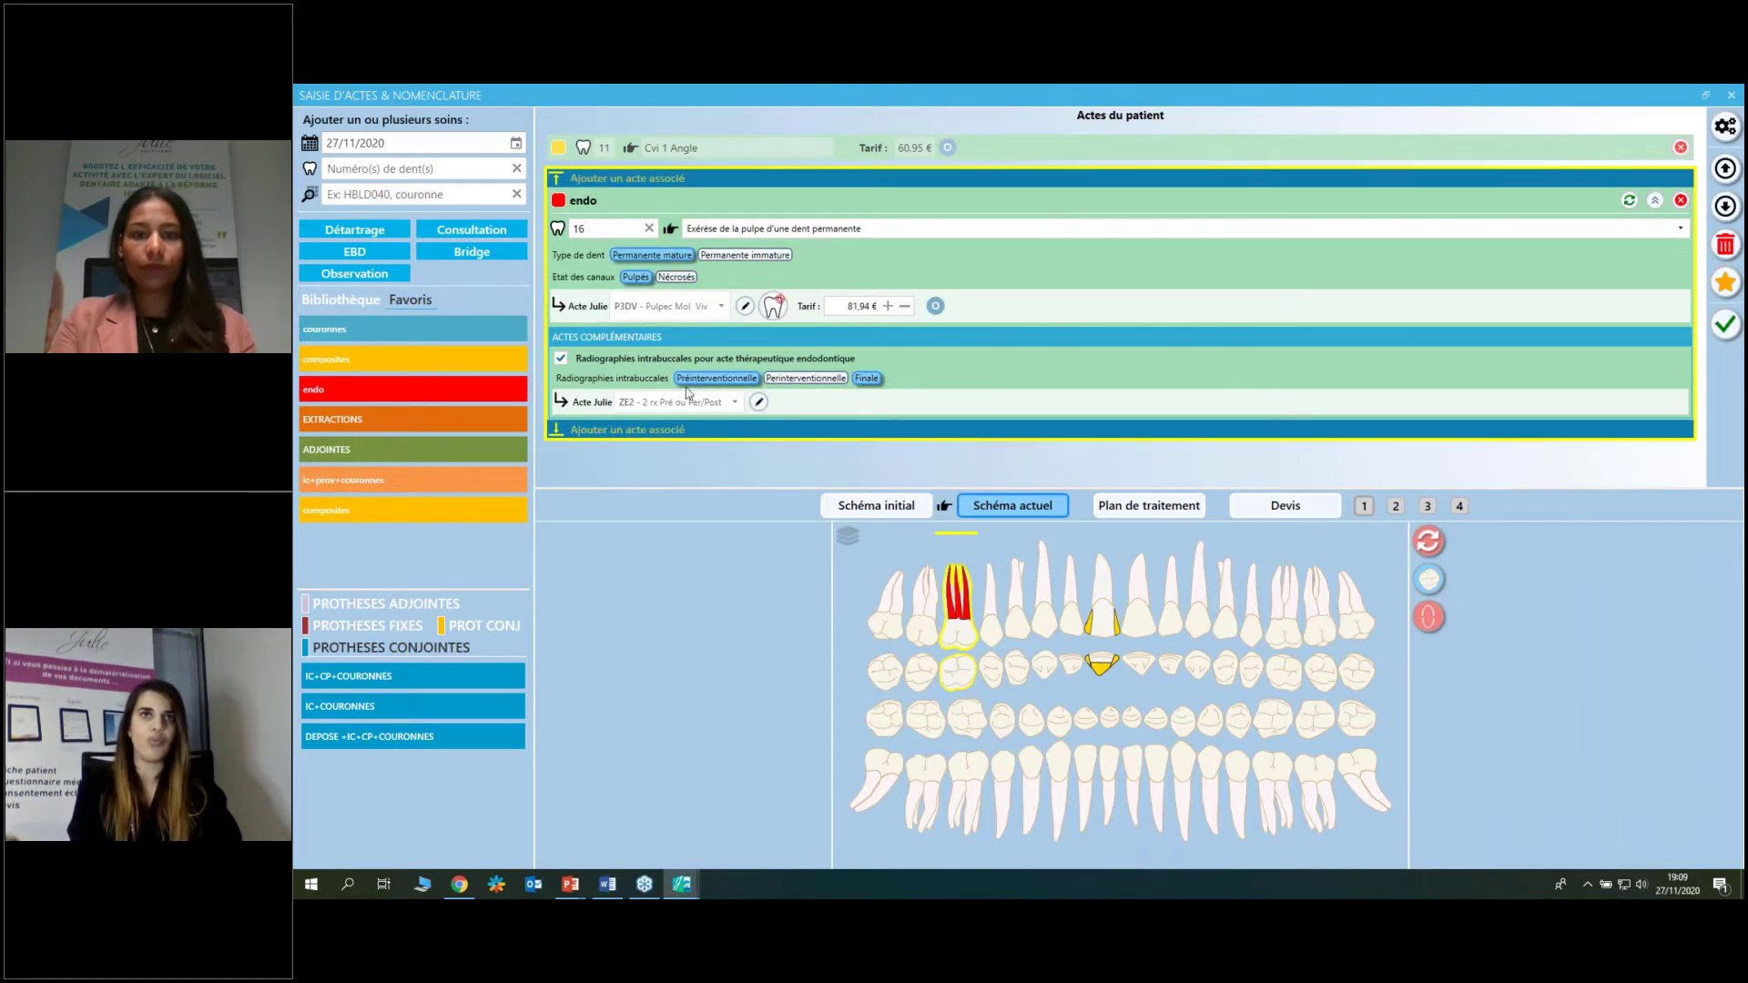
pyautogui.click(824, 378)
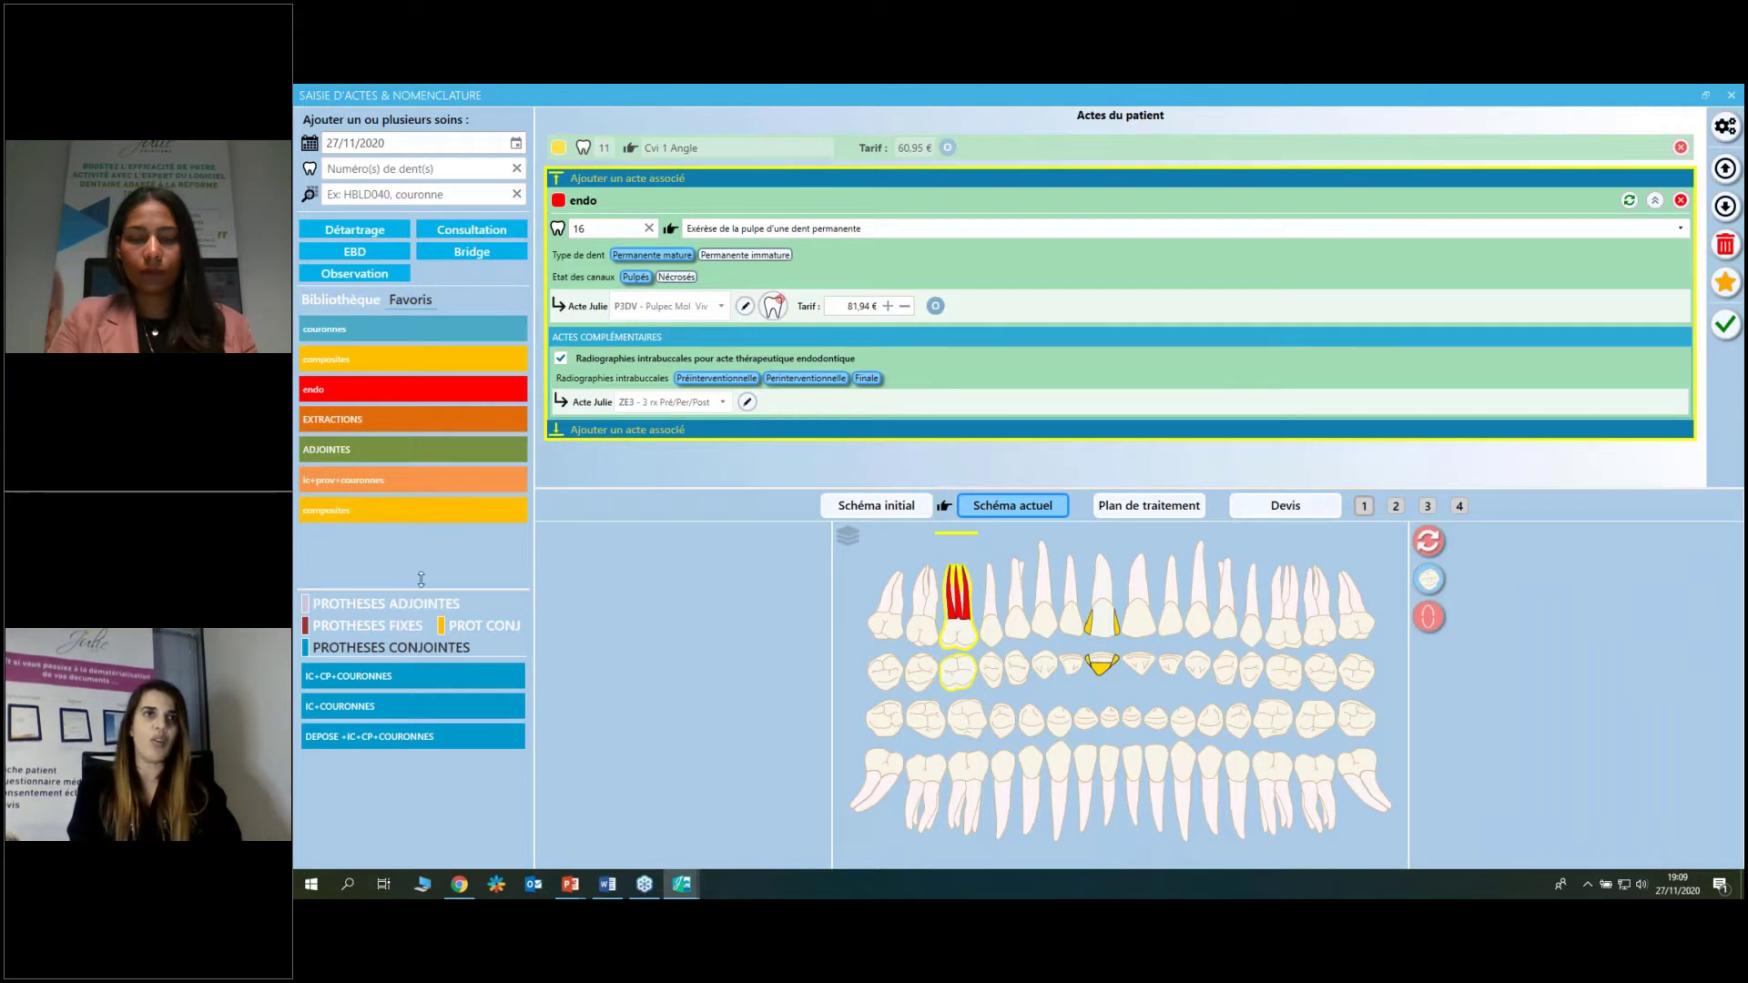
pyautogui.moveTo(421, 589); pyautogui.dragTo(446, 485)
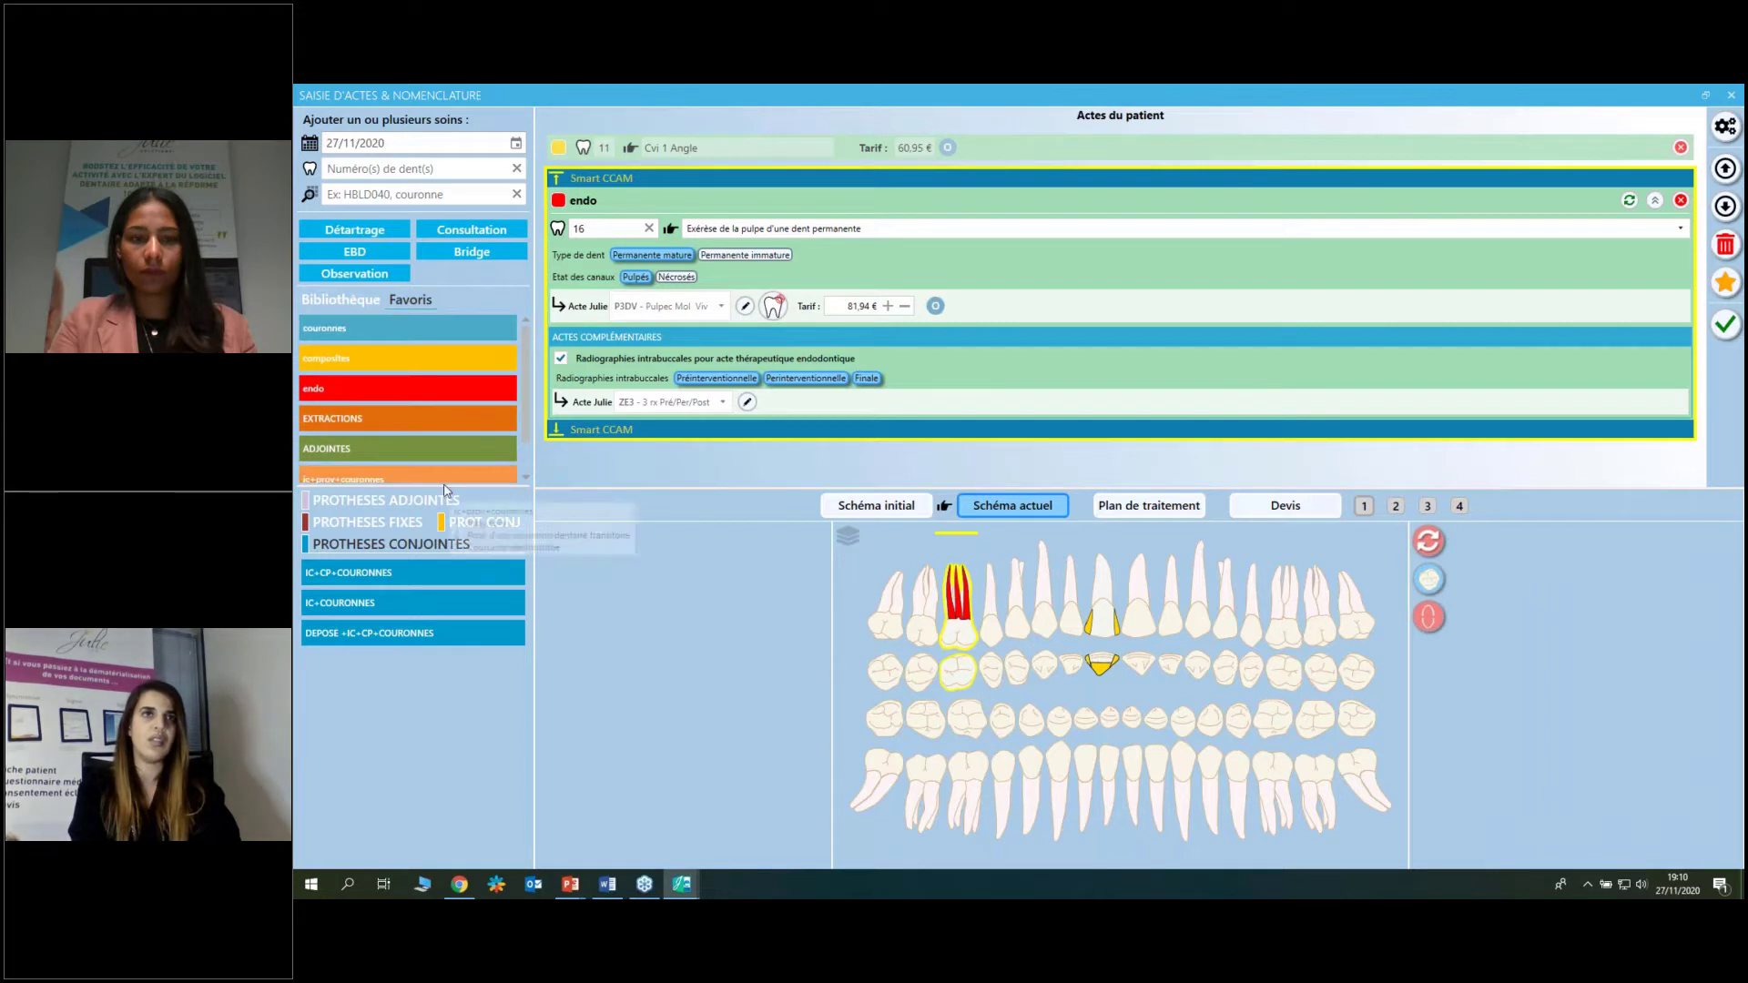
# Delete the lower, newly created composites entry from the enlarged favourites list.
pyautogui.moveTo(454, 490); pyautogui.dragTo(419, 538)
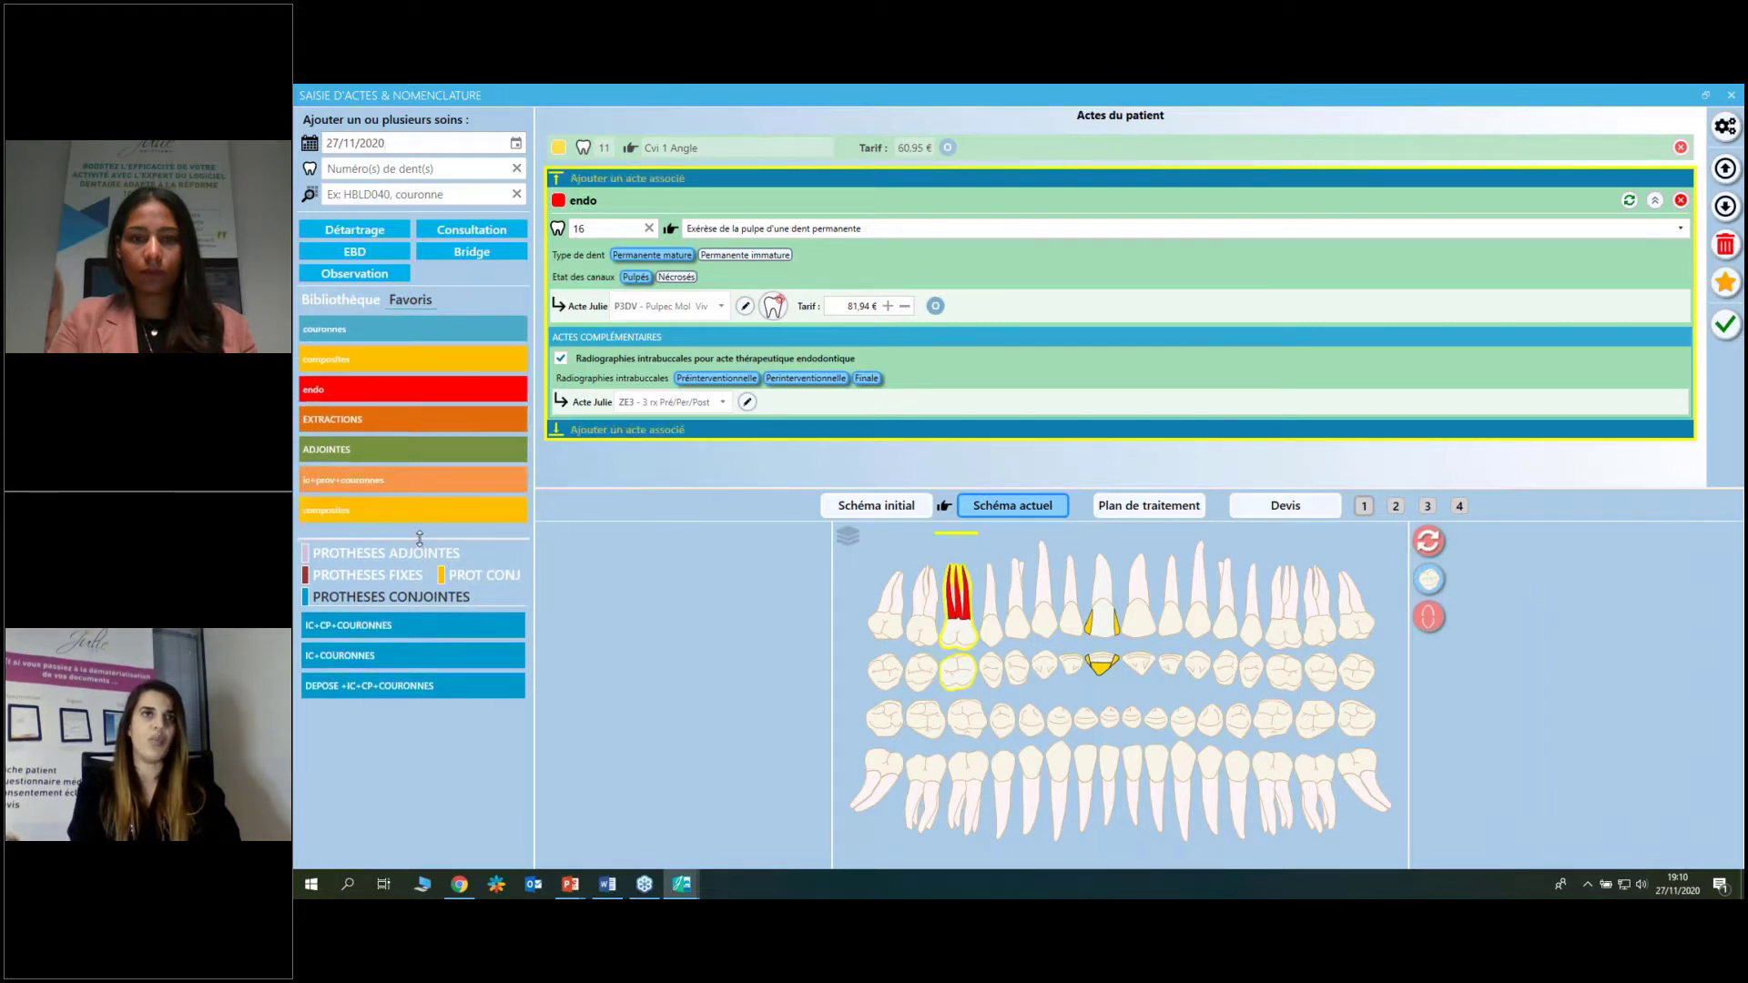
pyautogui.moveTo(510, 525)
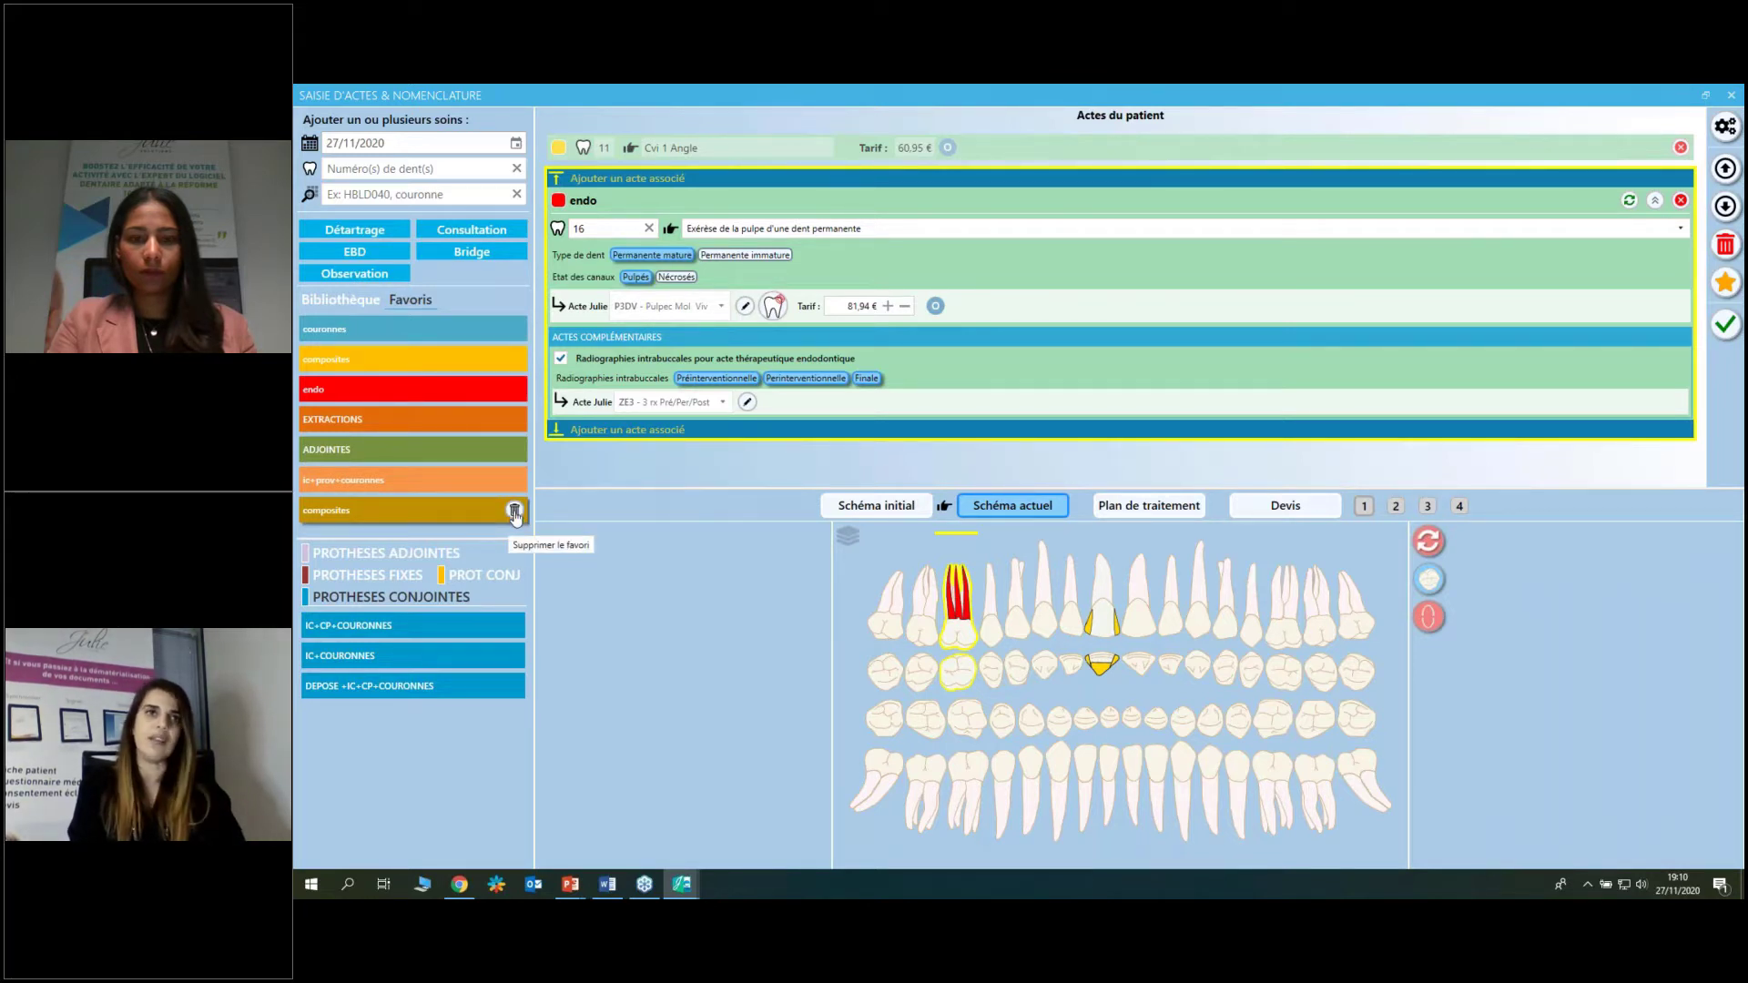
pyautogui.click(514, 513)
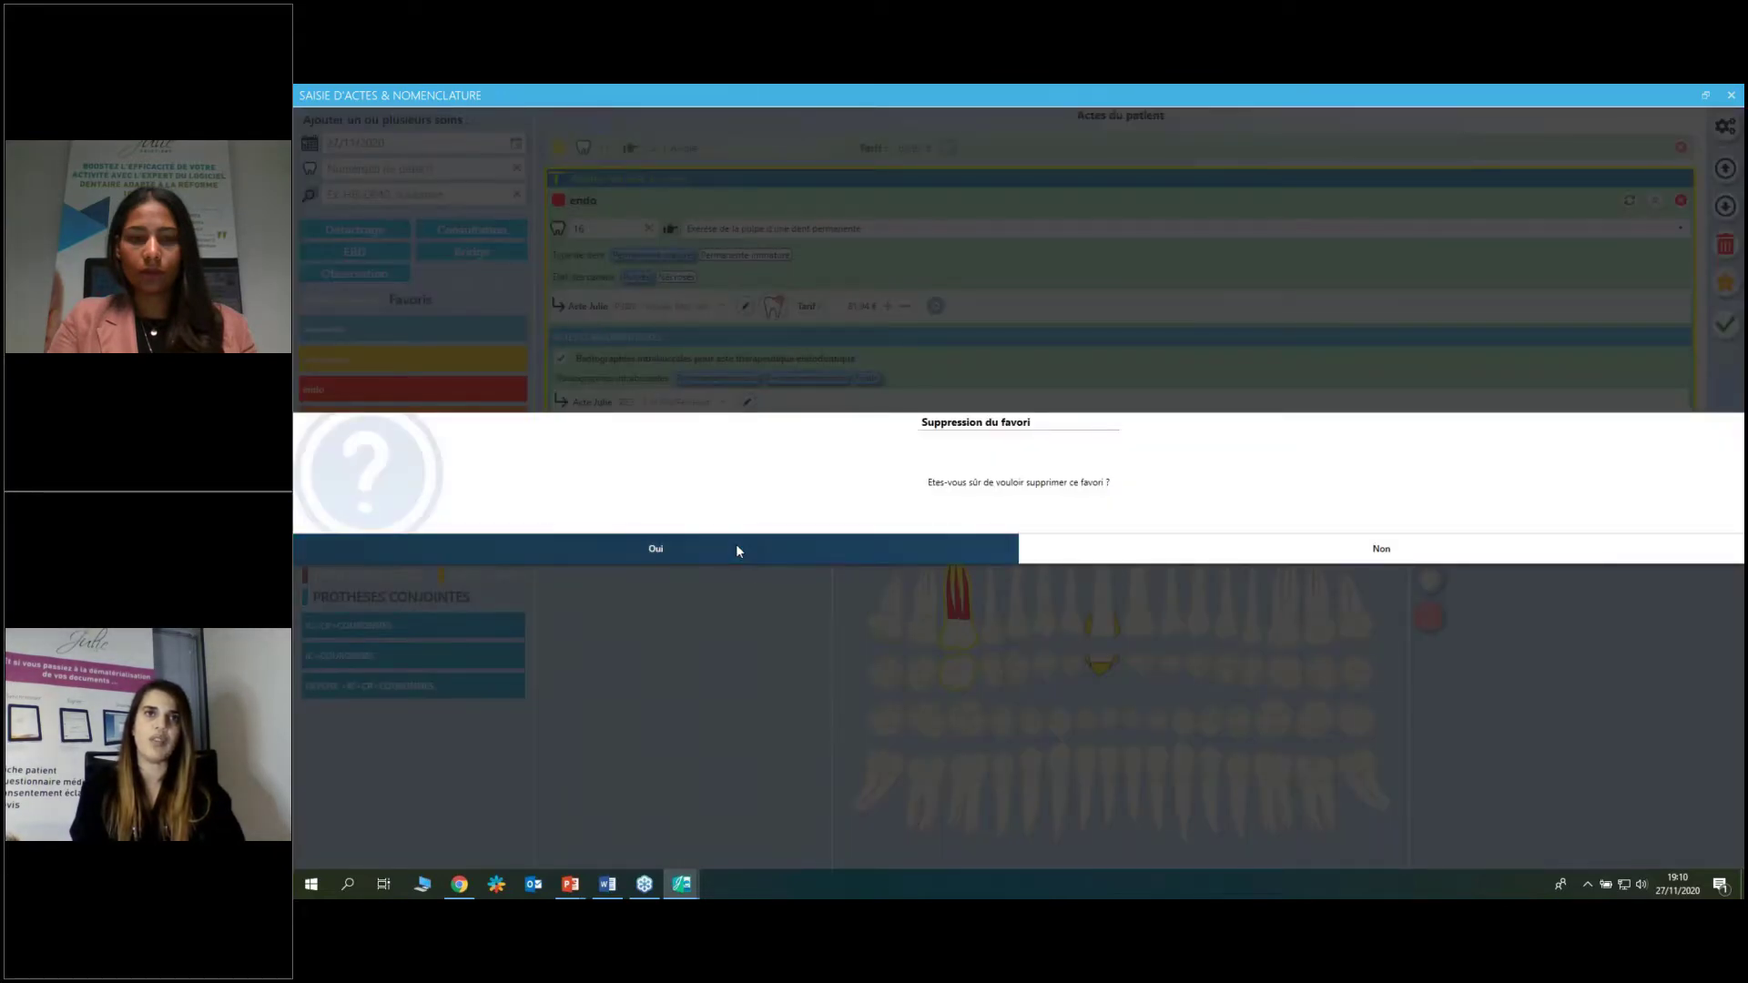
pyautogui.click(735, 543)
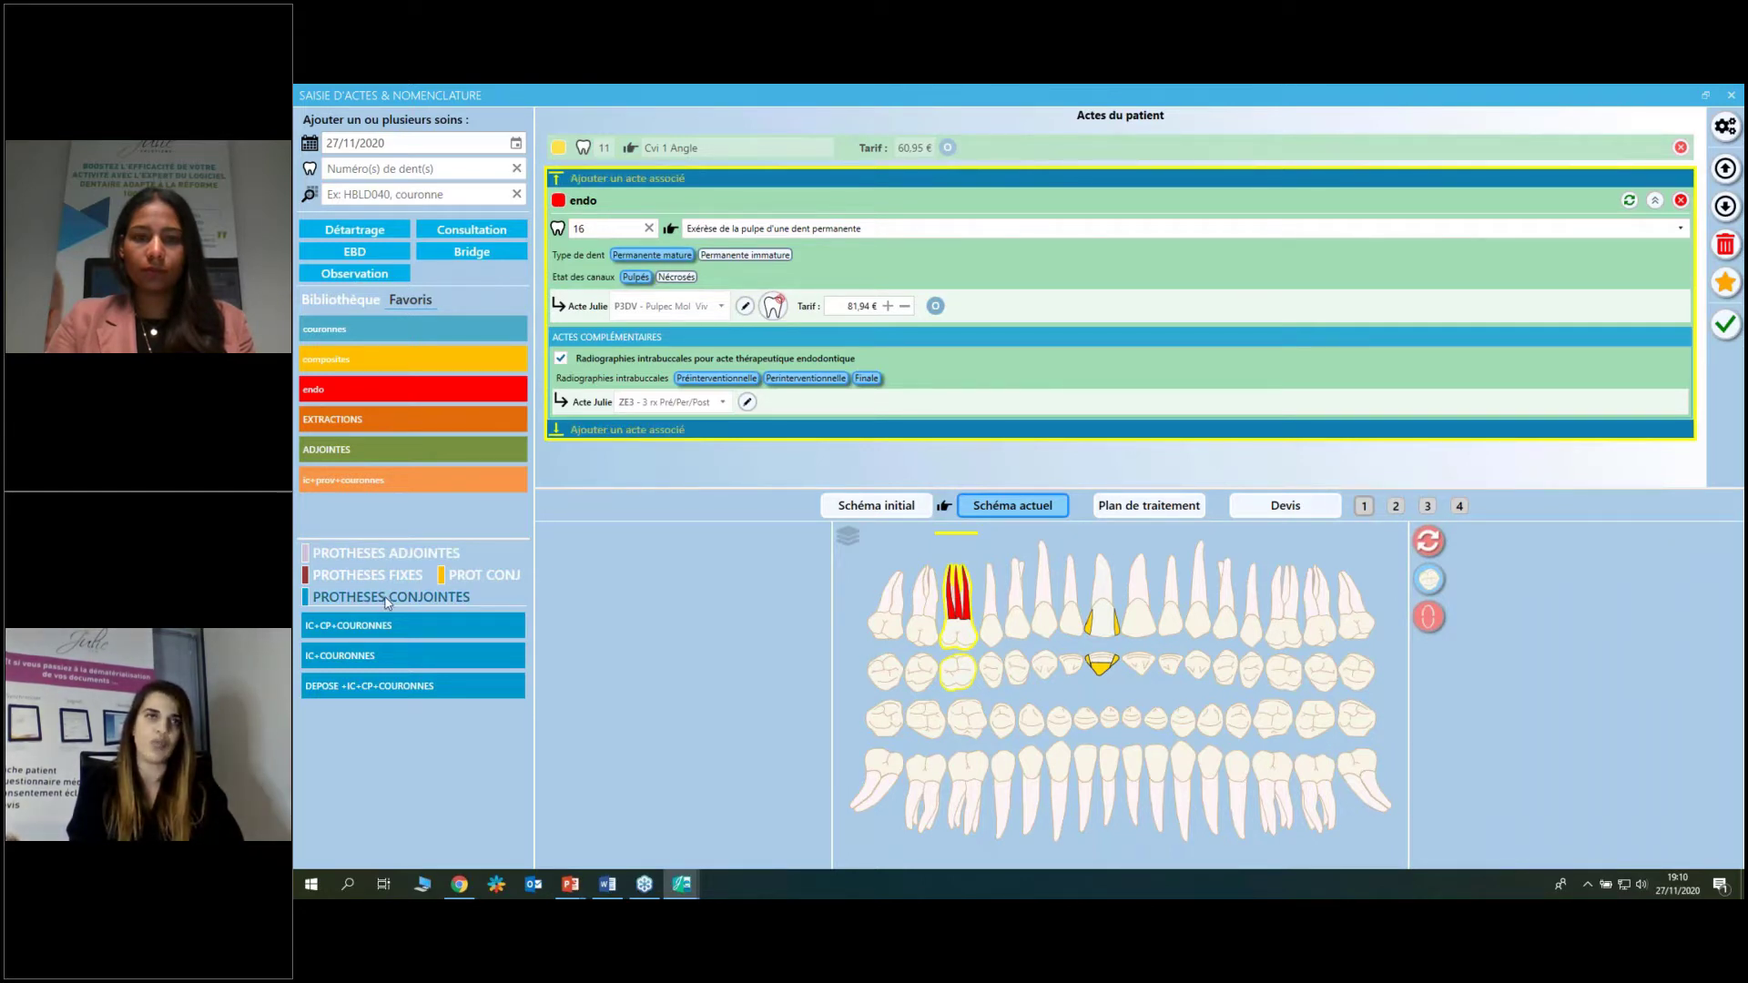
# Delete the tooth 11 composite and tooth 16 endo acts with the red trash button.
pyautogui.moveTo(390, 626)
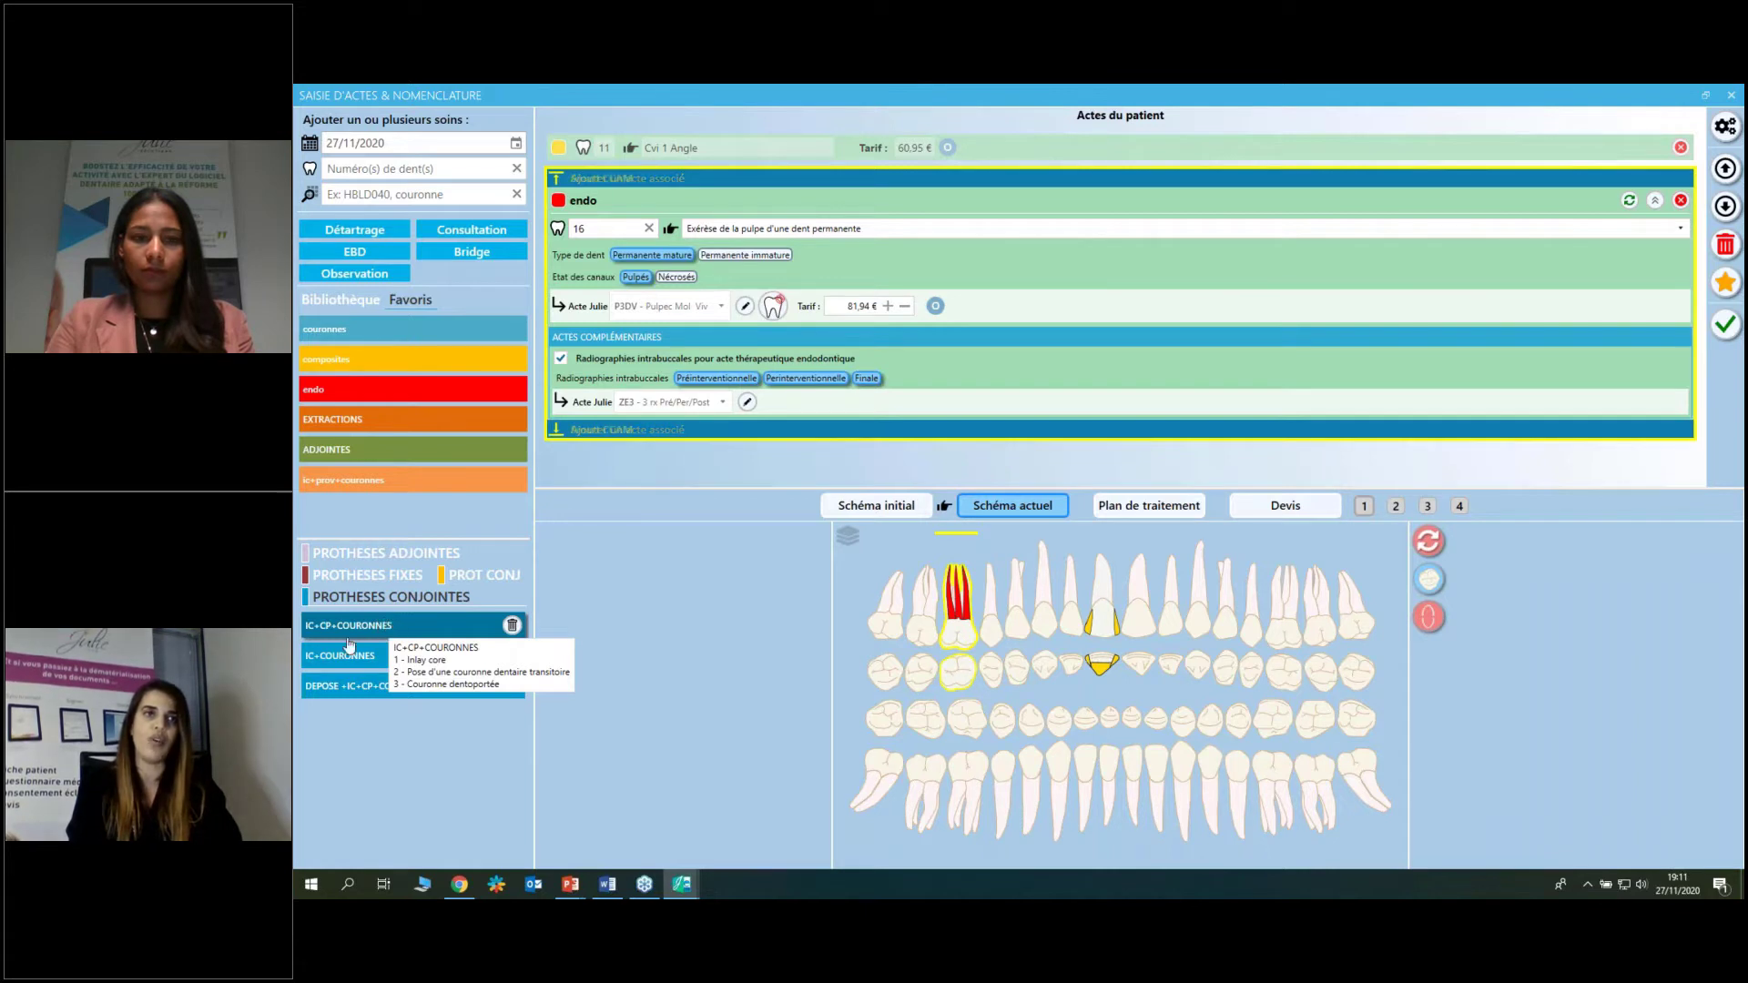
pyautogui.moveTo(354, 667)
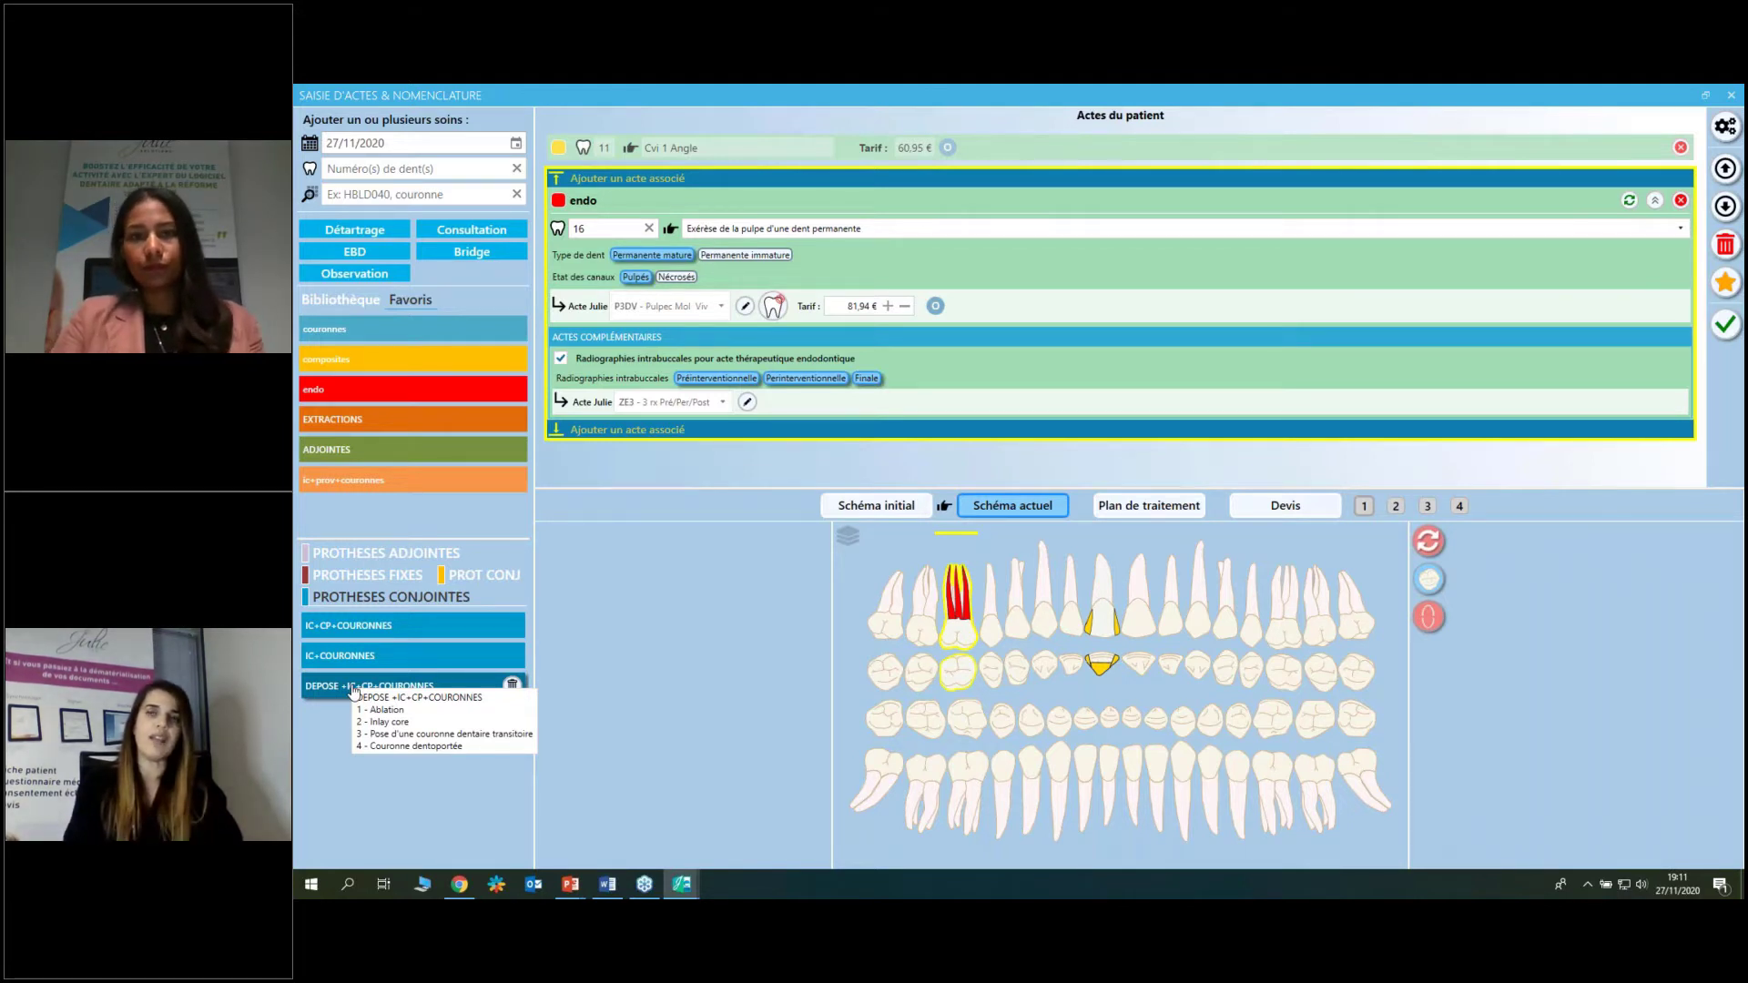
pyautogui.click(1723, 244)
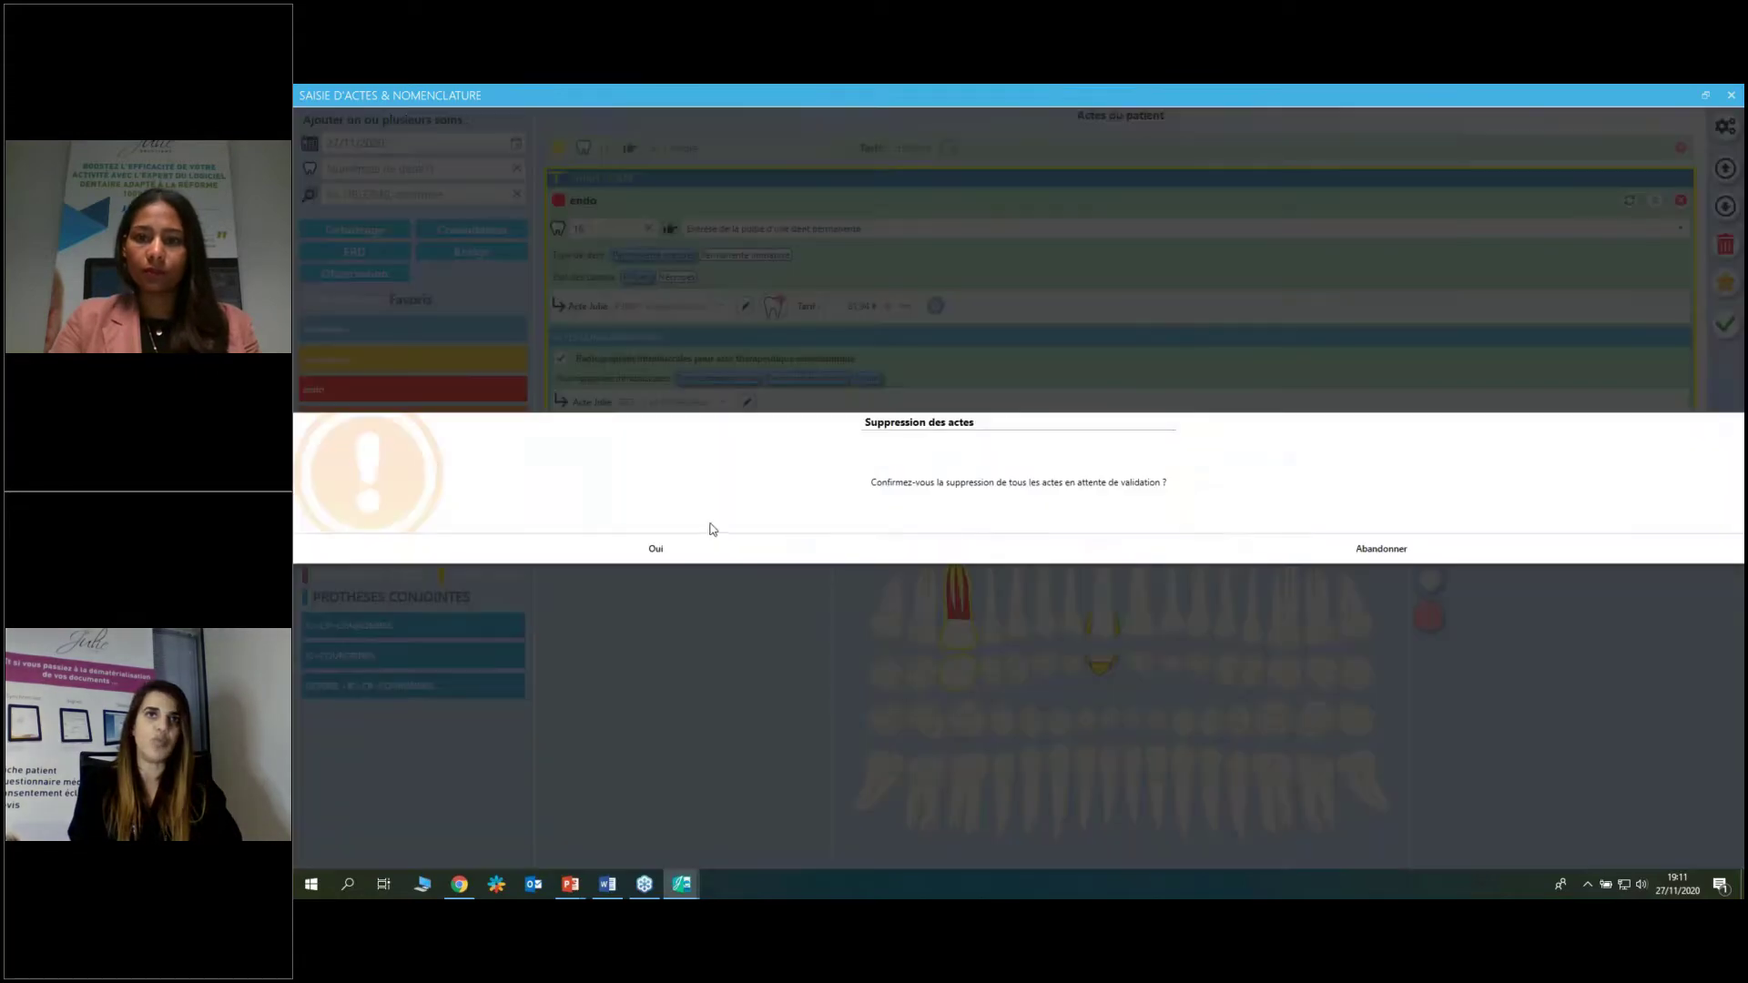
pyautogui.click(701, 549)
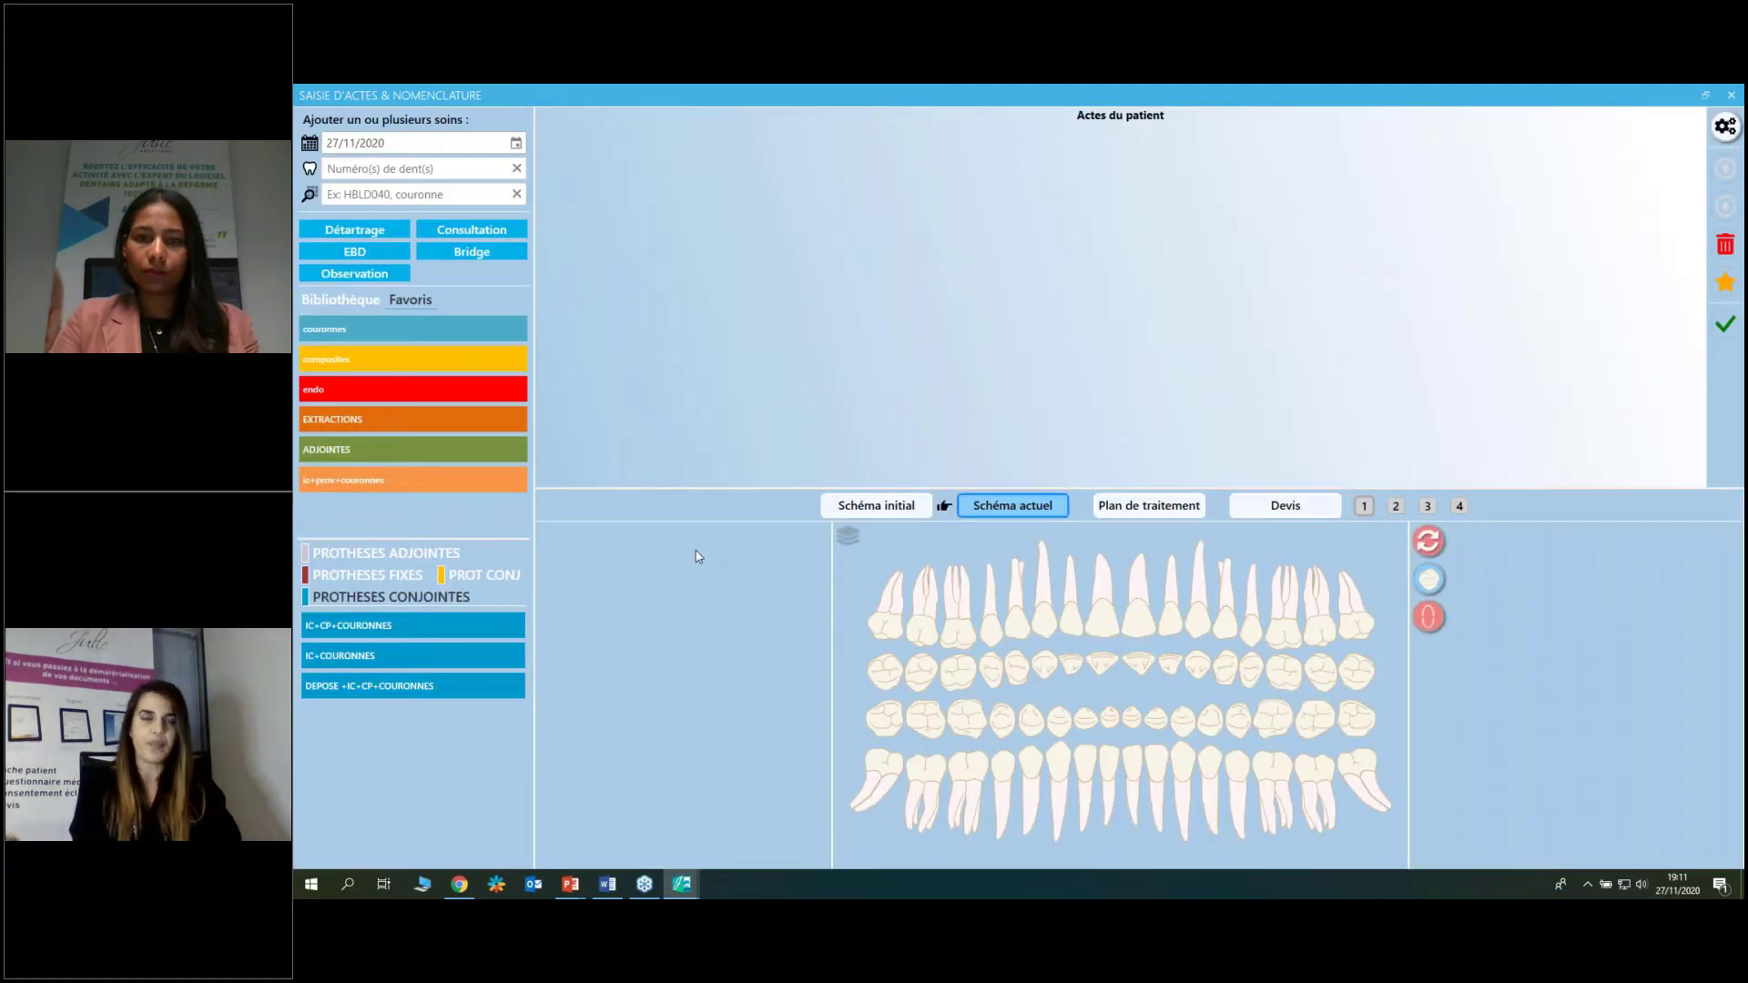
# Lock tooth 16 as the target and search the act library for 'cou' (36 results).
pyautogui.click(967, 636)
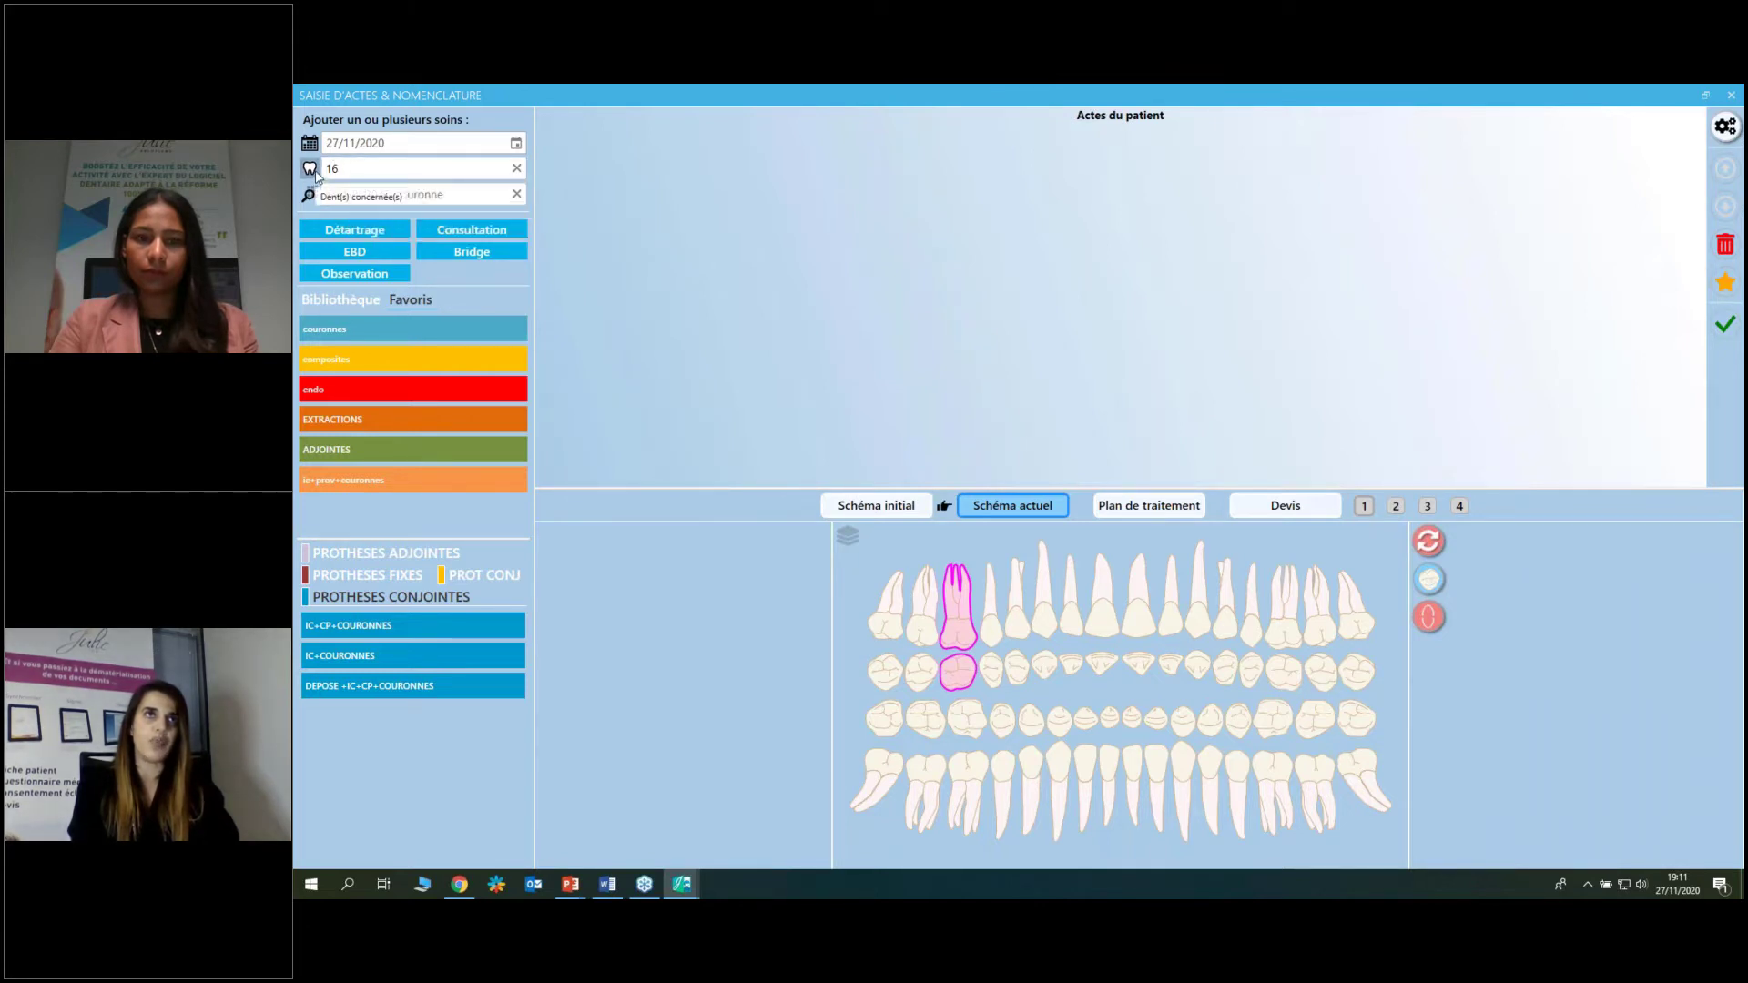
pyautogui.click(315, 172)
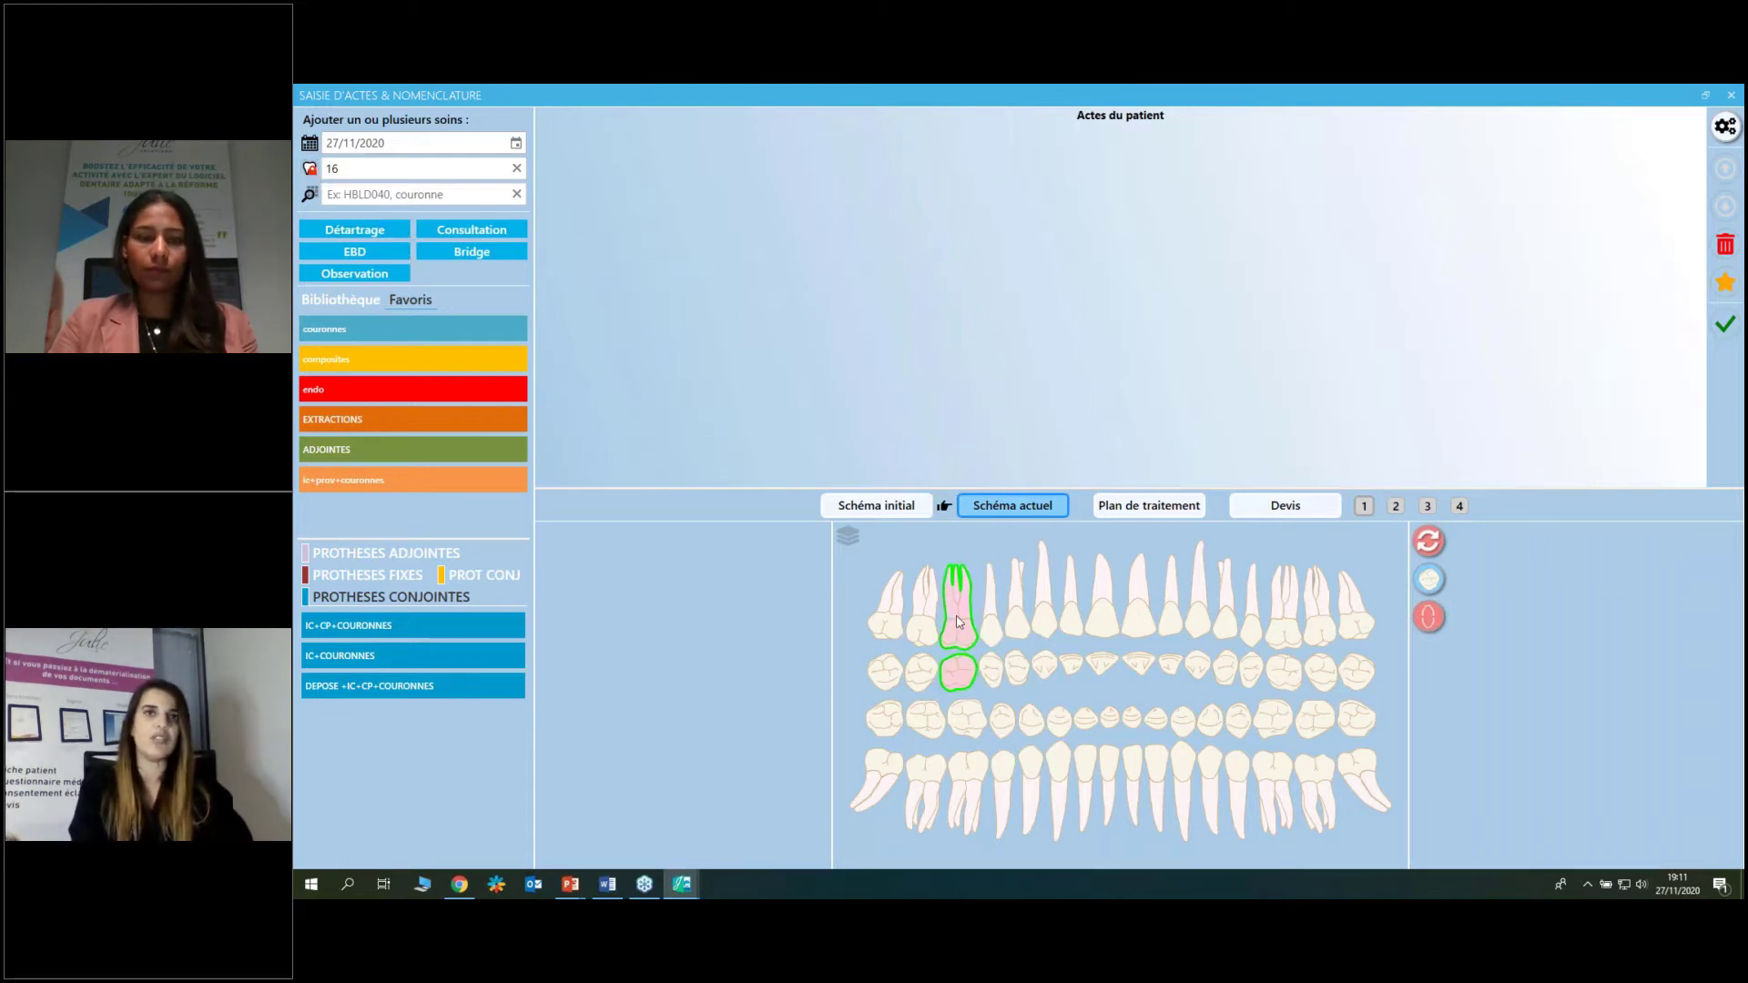
pyautogui.click(361, 302)
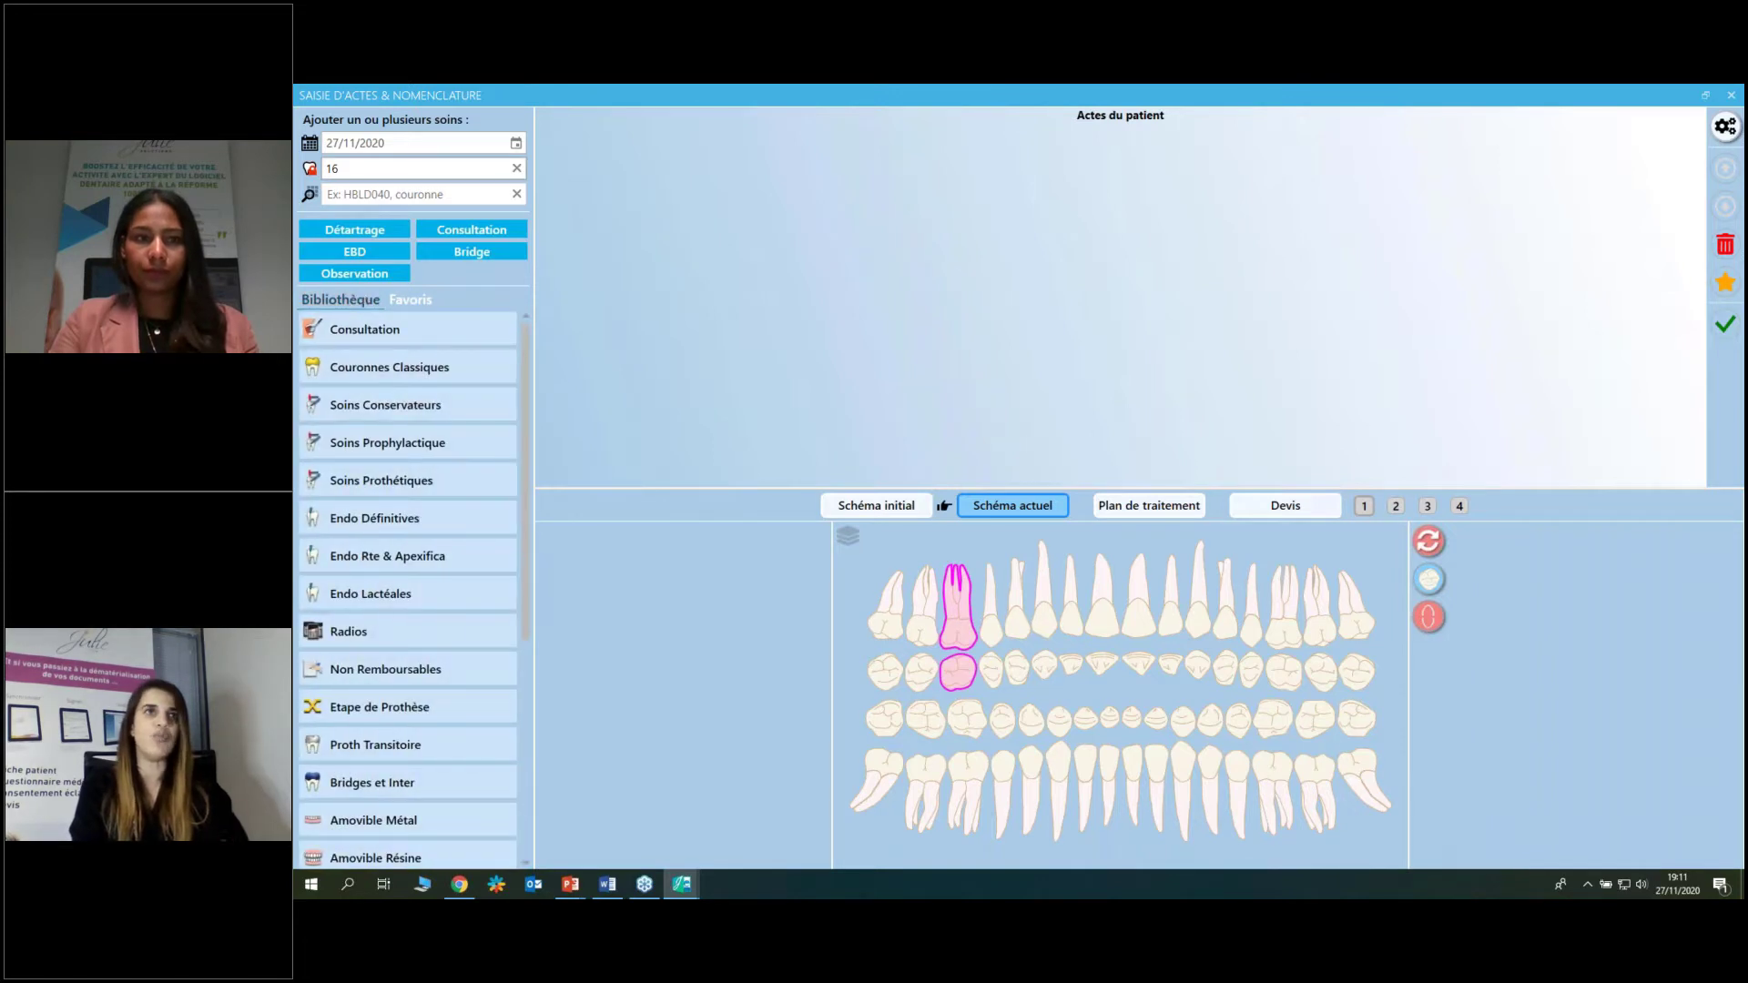
pyautogui.click(360, 194)
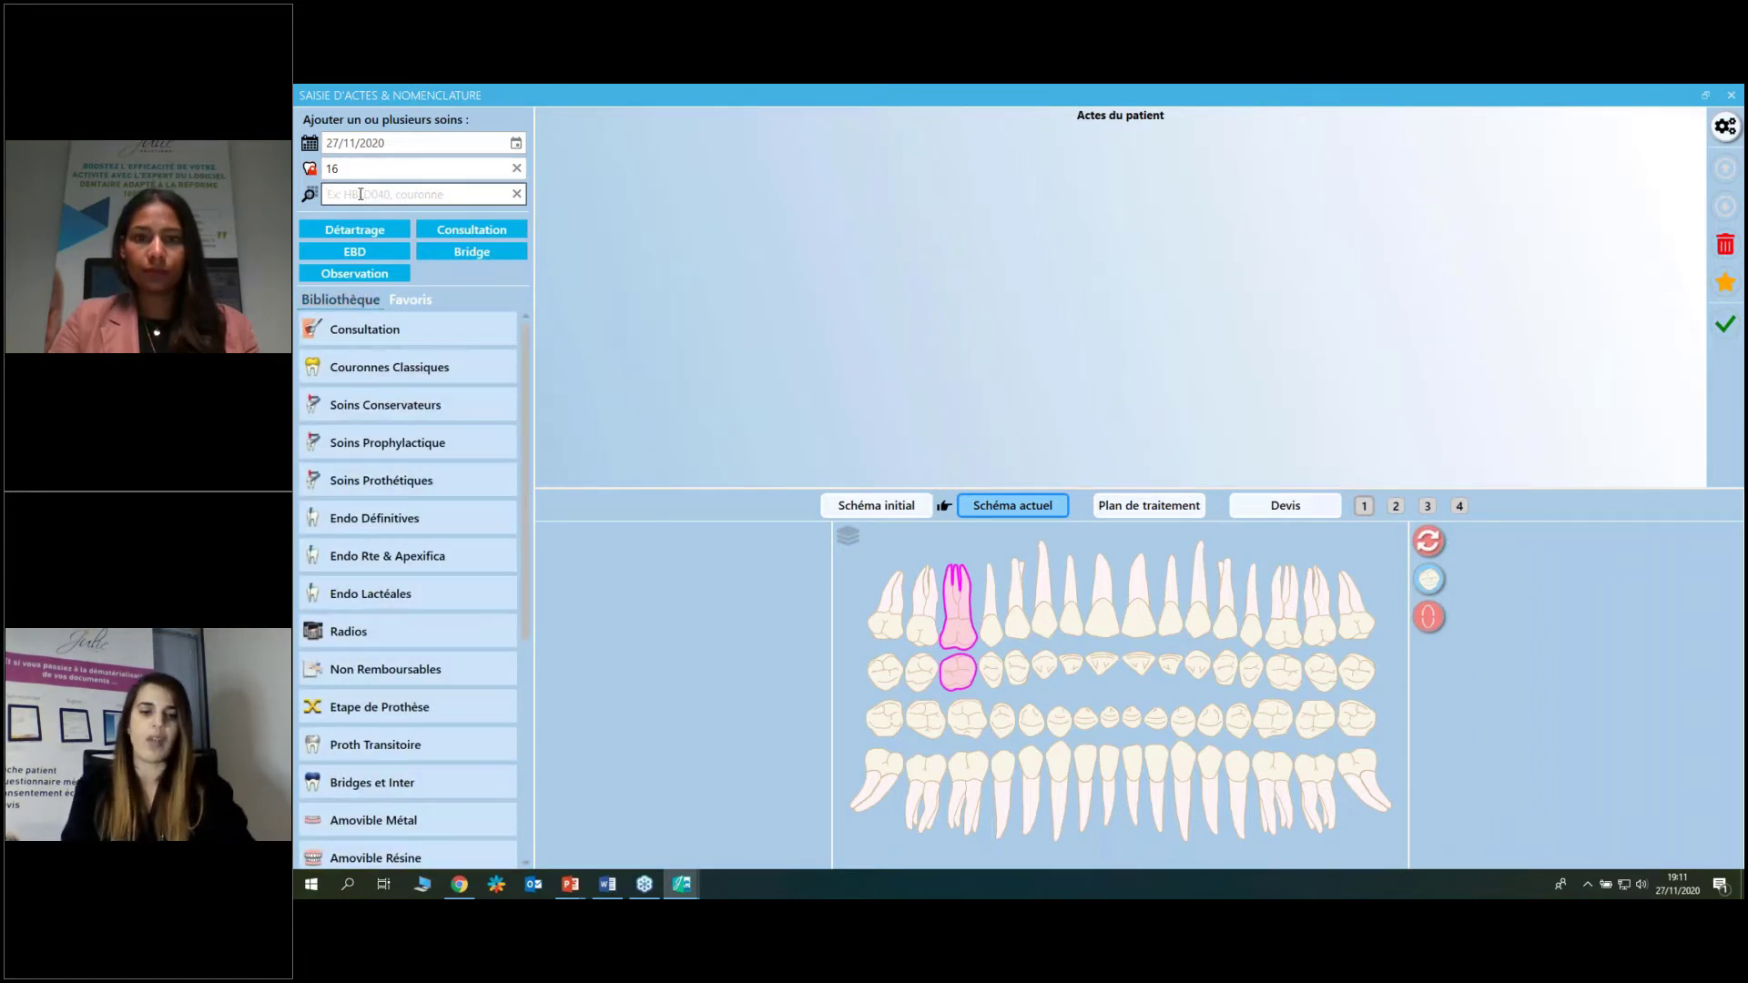
pyautogui.write('cou')
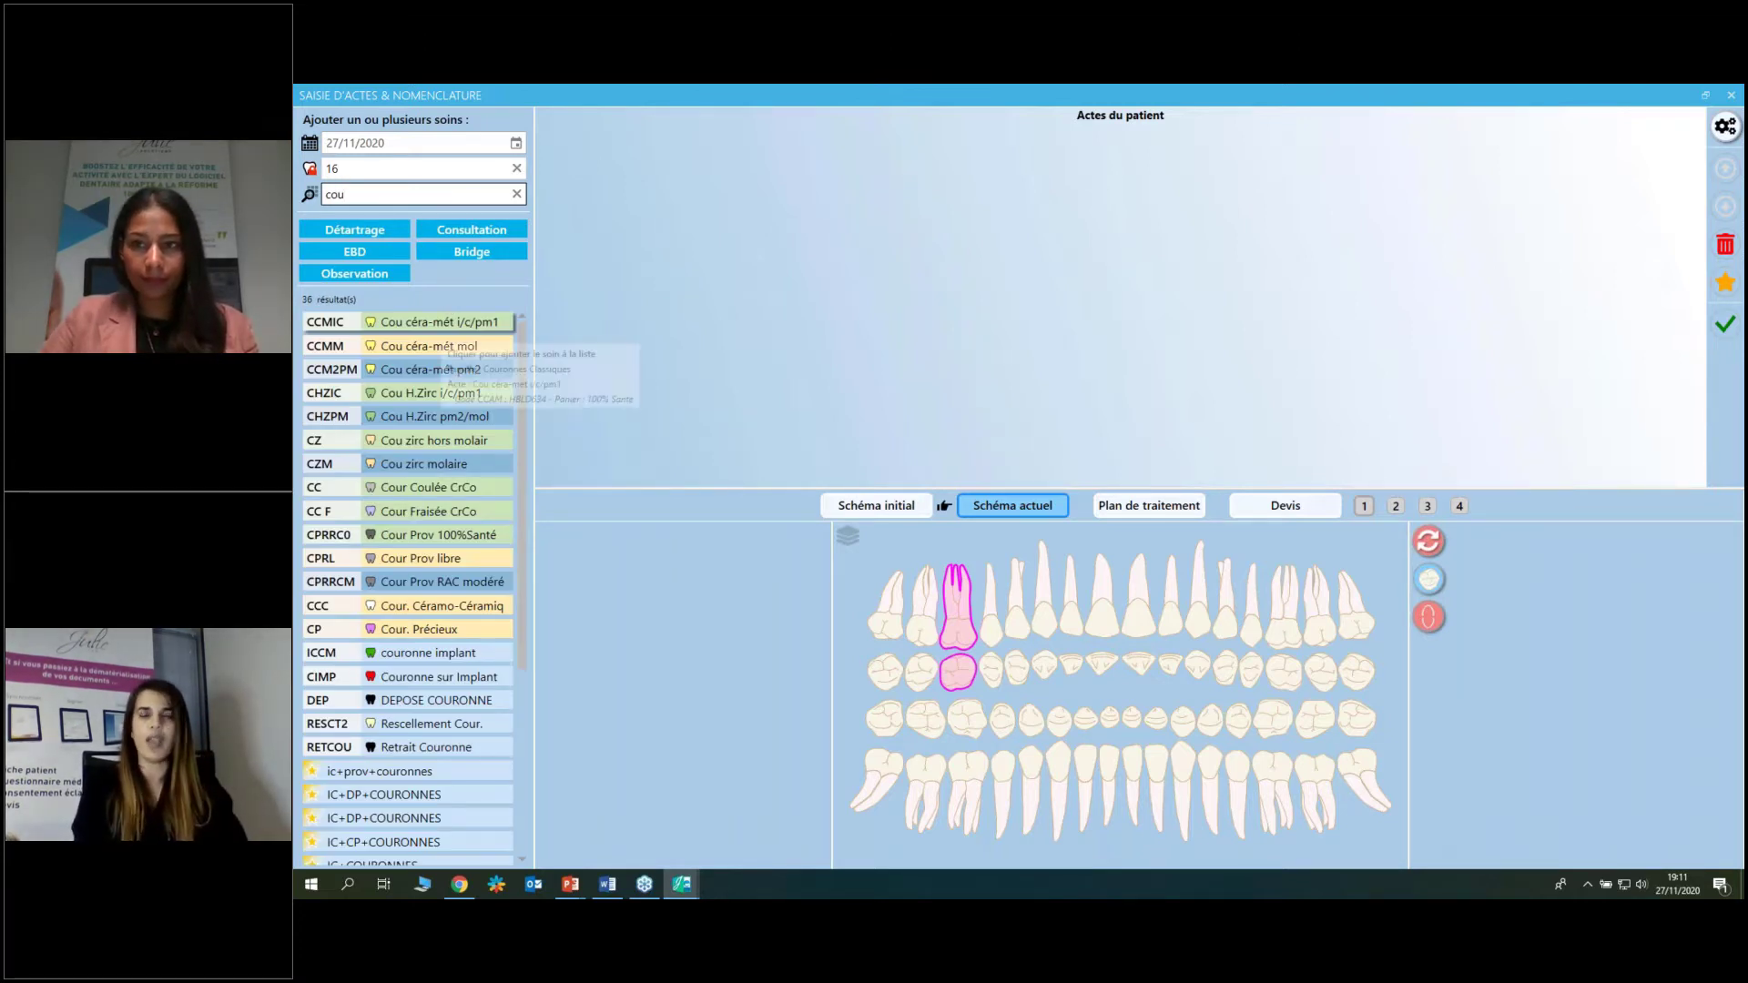
# Add the CCMM ceramo-metal molar crown at 700,00 € on tooth 16.
pyautogui.click(442, 325)
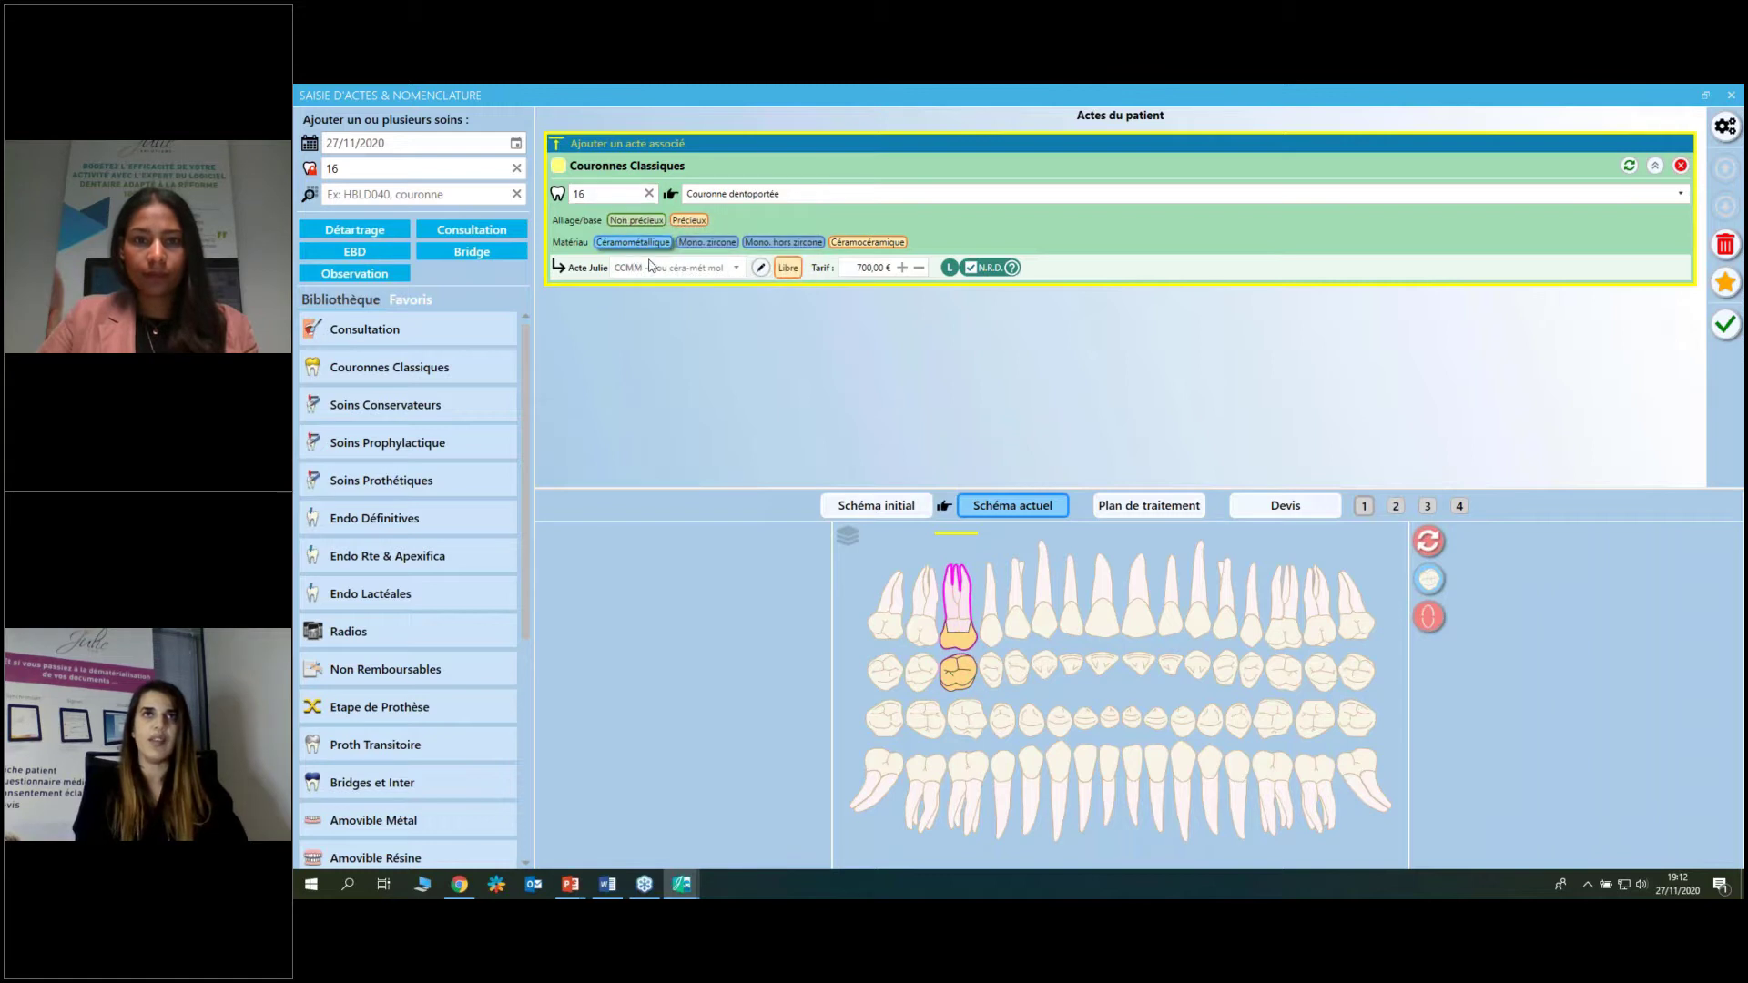
pyautogui.moveTo(650, 265)
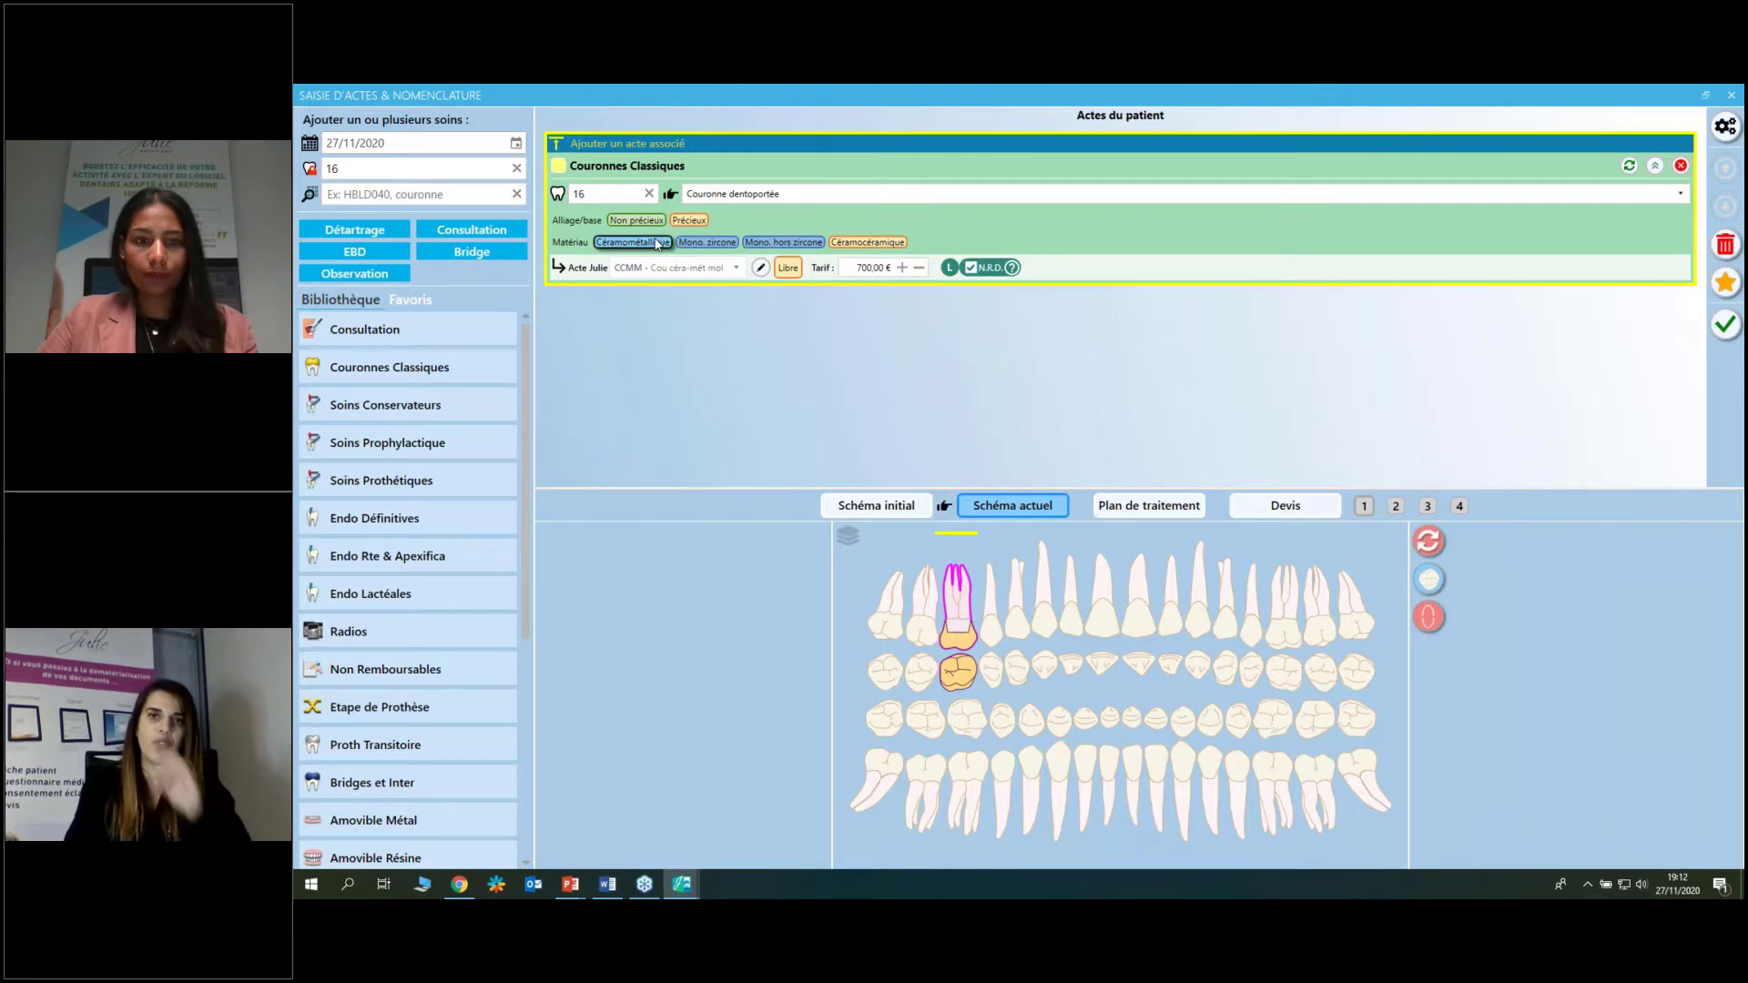
pyautogui.click(419, 192)
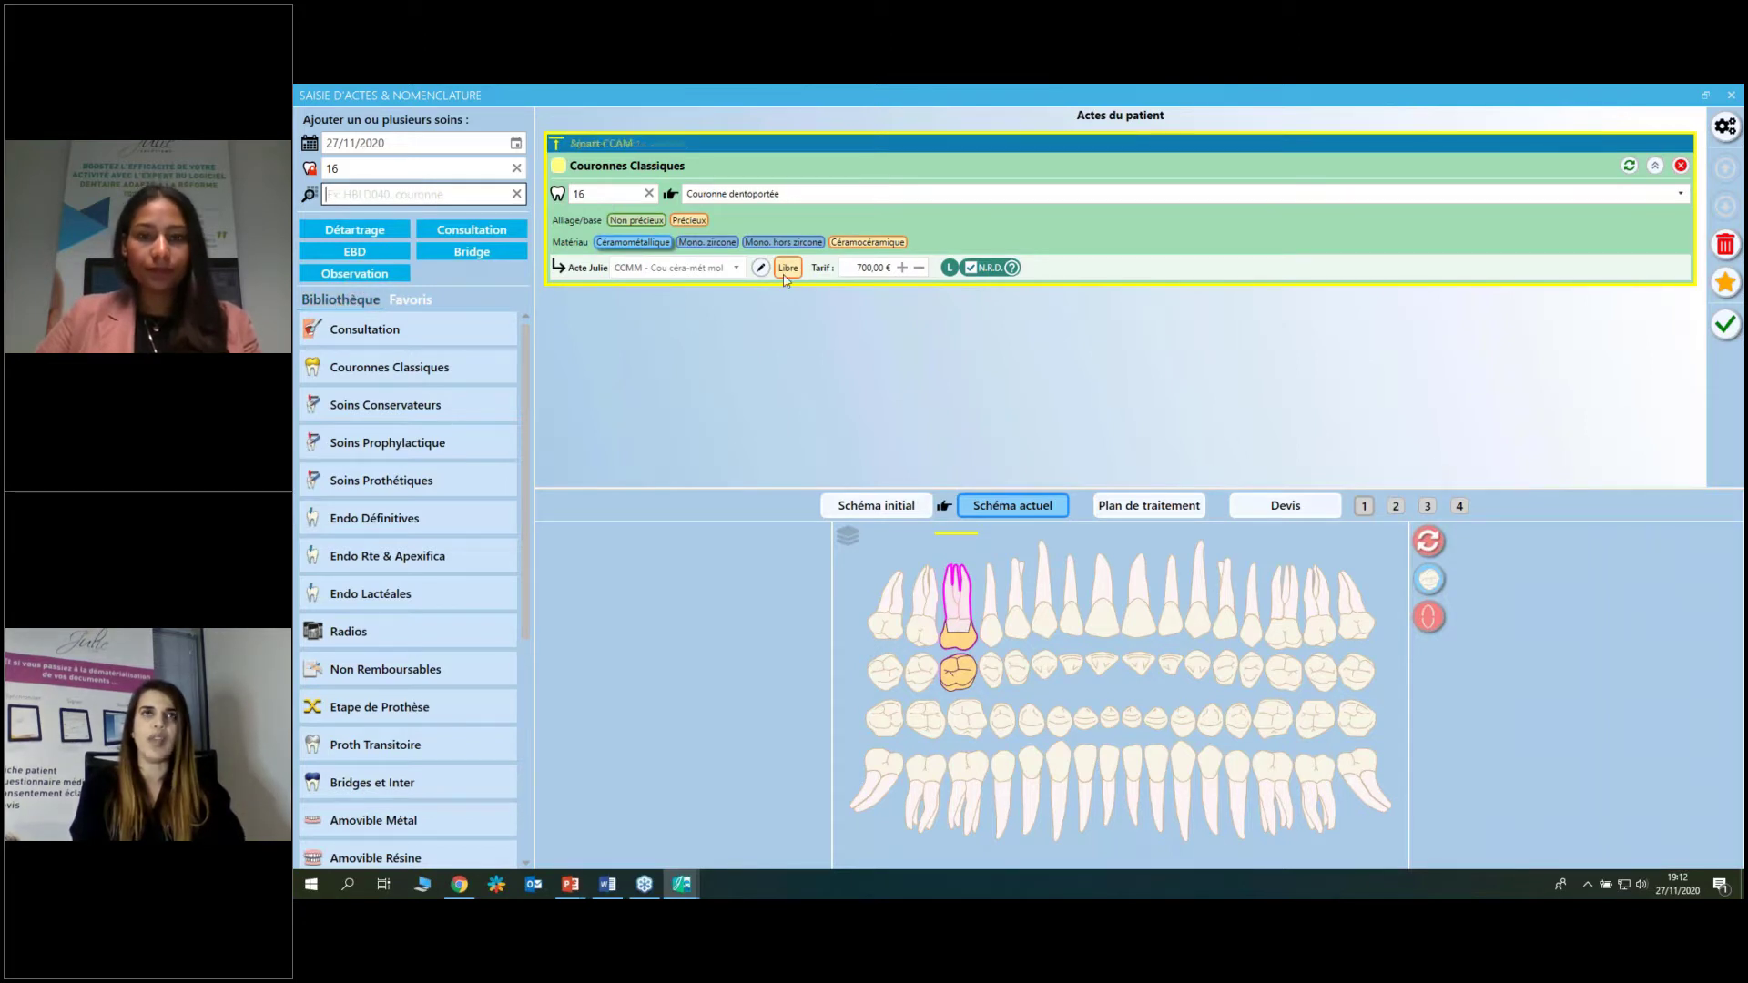
pyautogui.moveTo(912, 145)
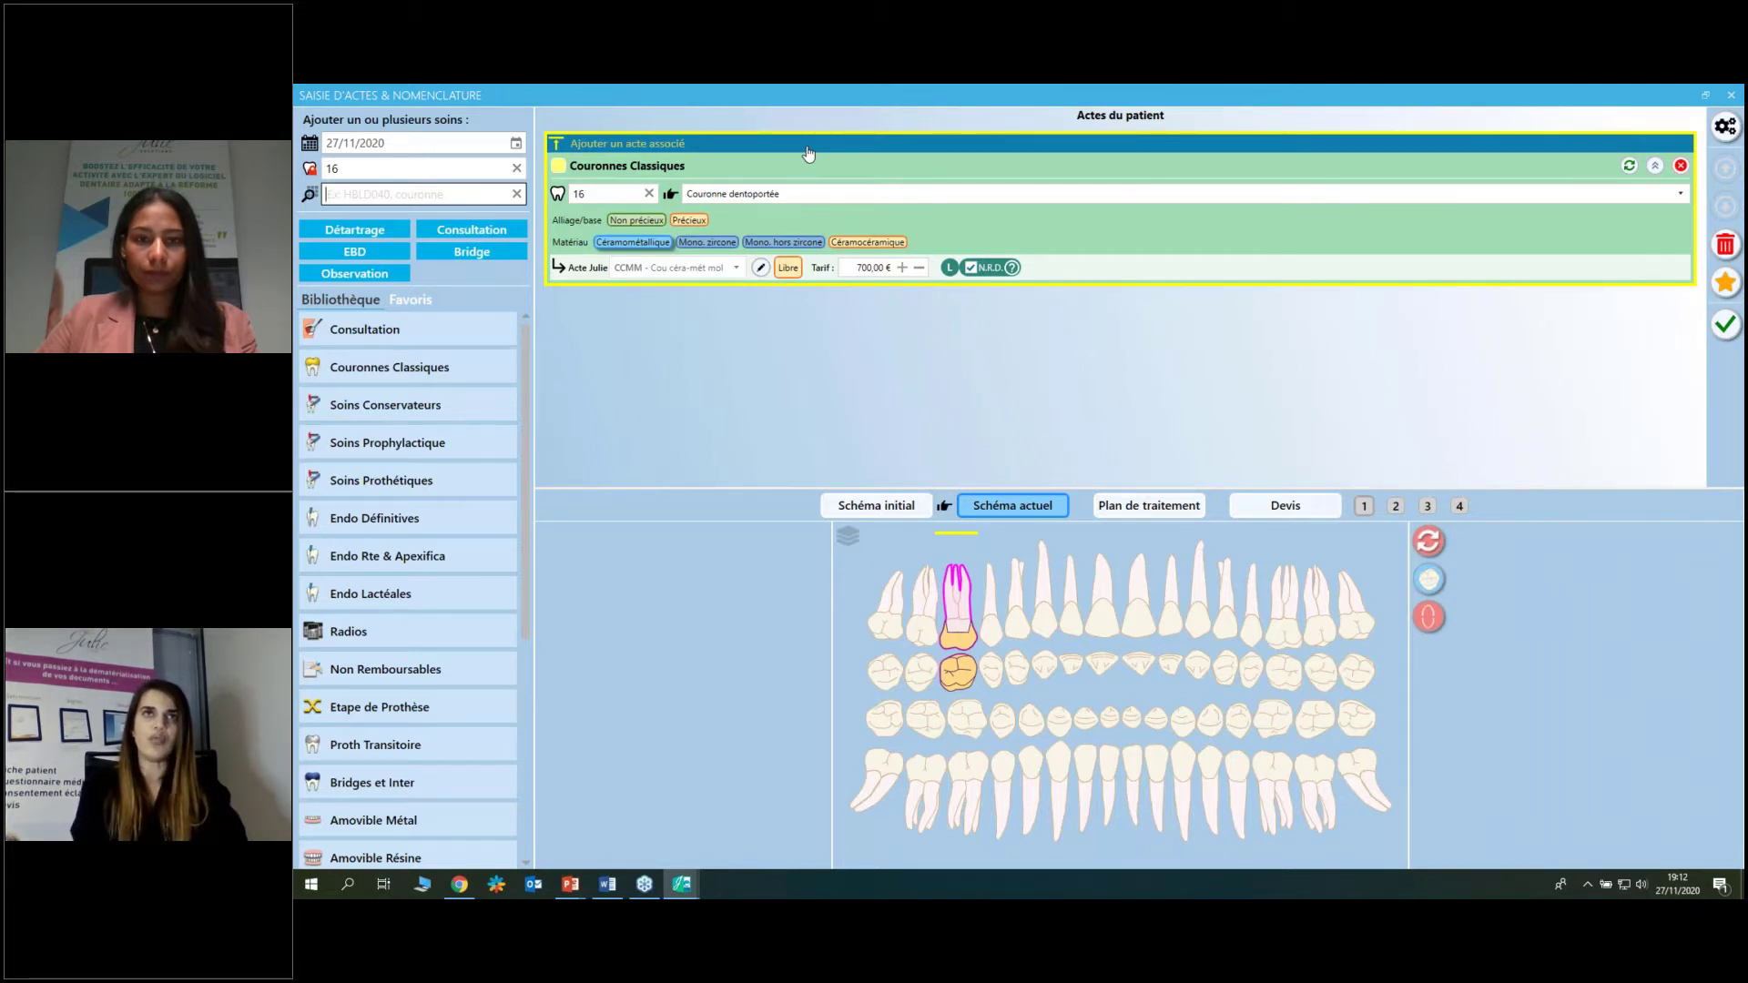
# Associate an inlay core (230,00 €) and a CPRL transitional crown (60,00 €) with tooth 16's crown.
pyautogui.click(809, 153)
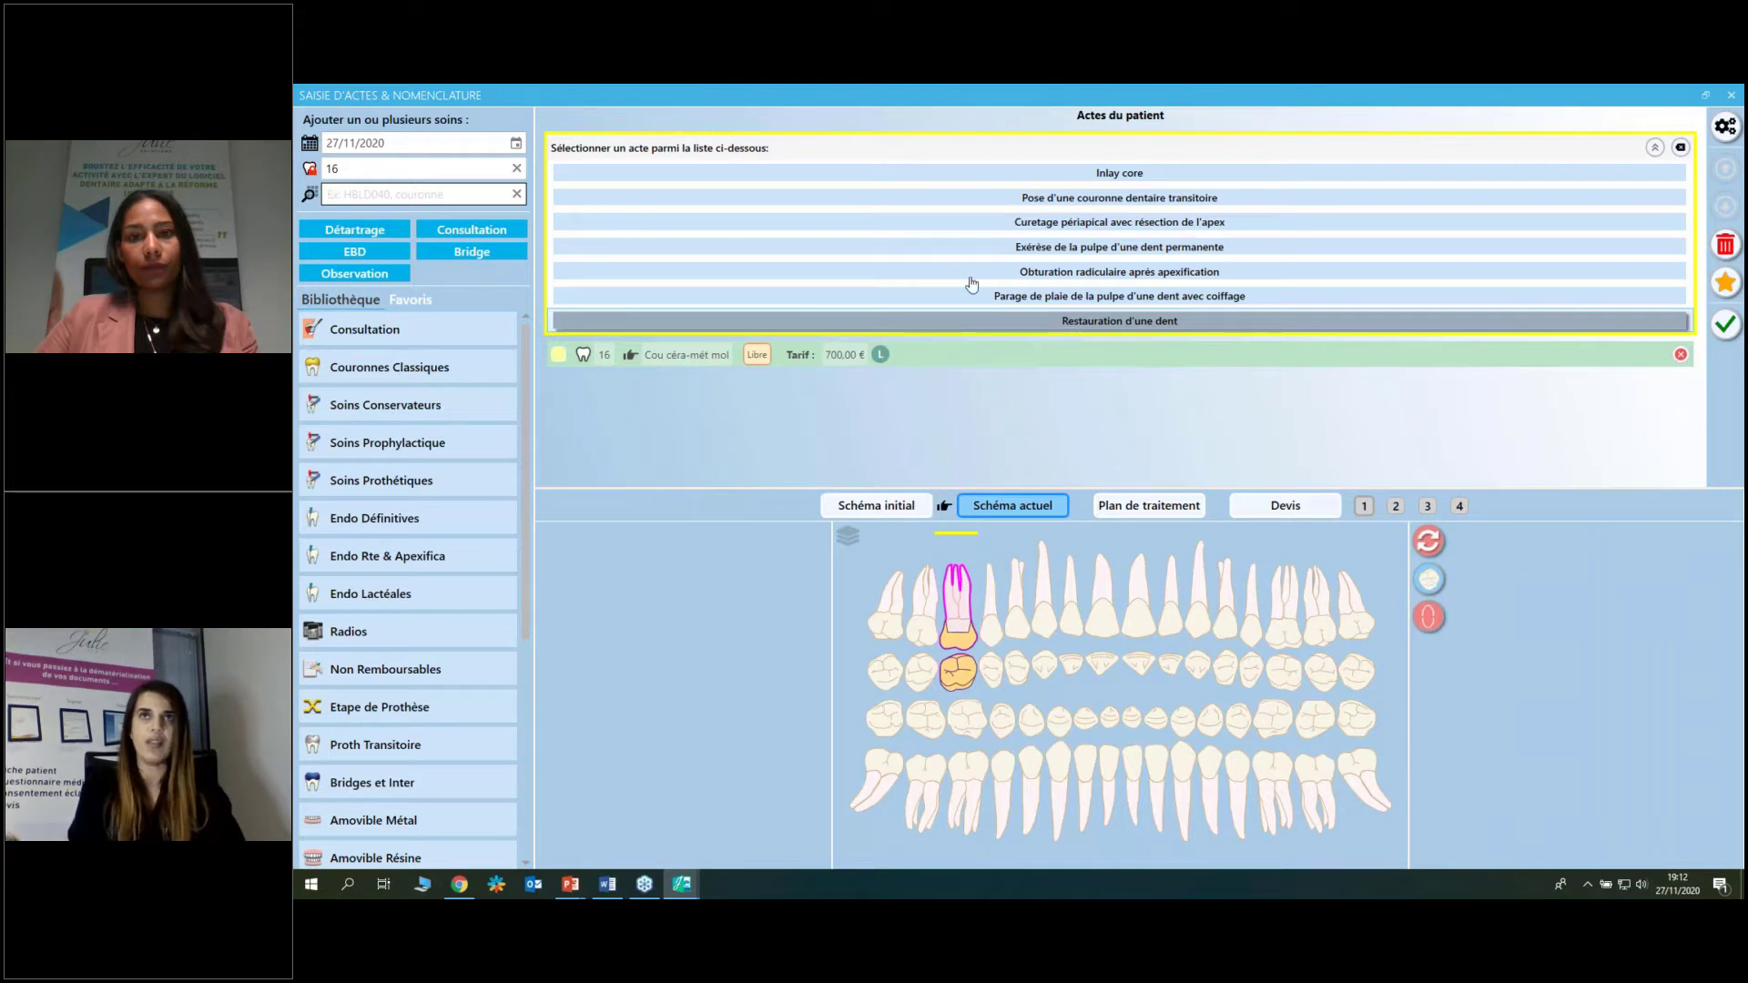
pyautogui.click(1138, 174)
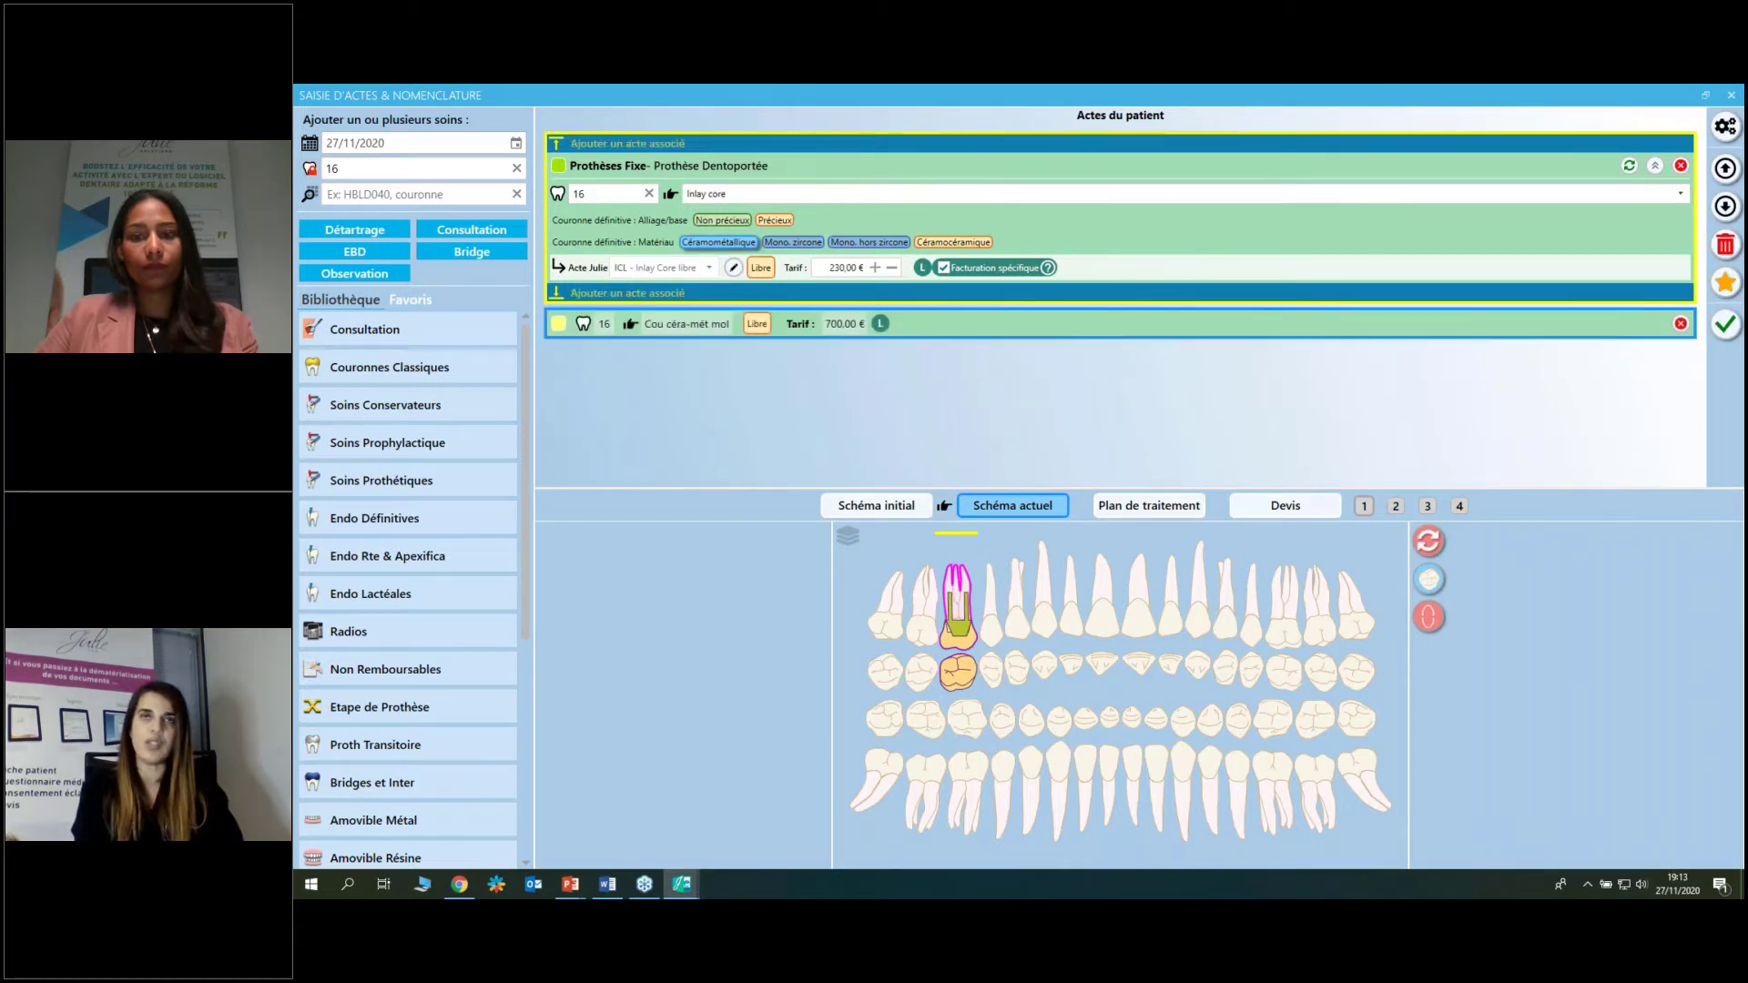
pyautogui.click(1073, 147)
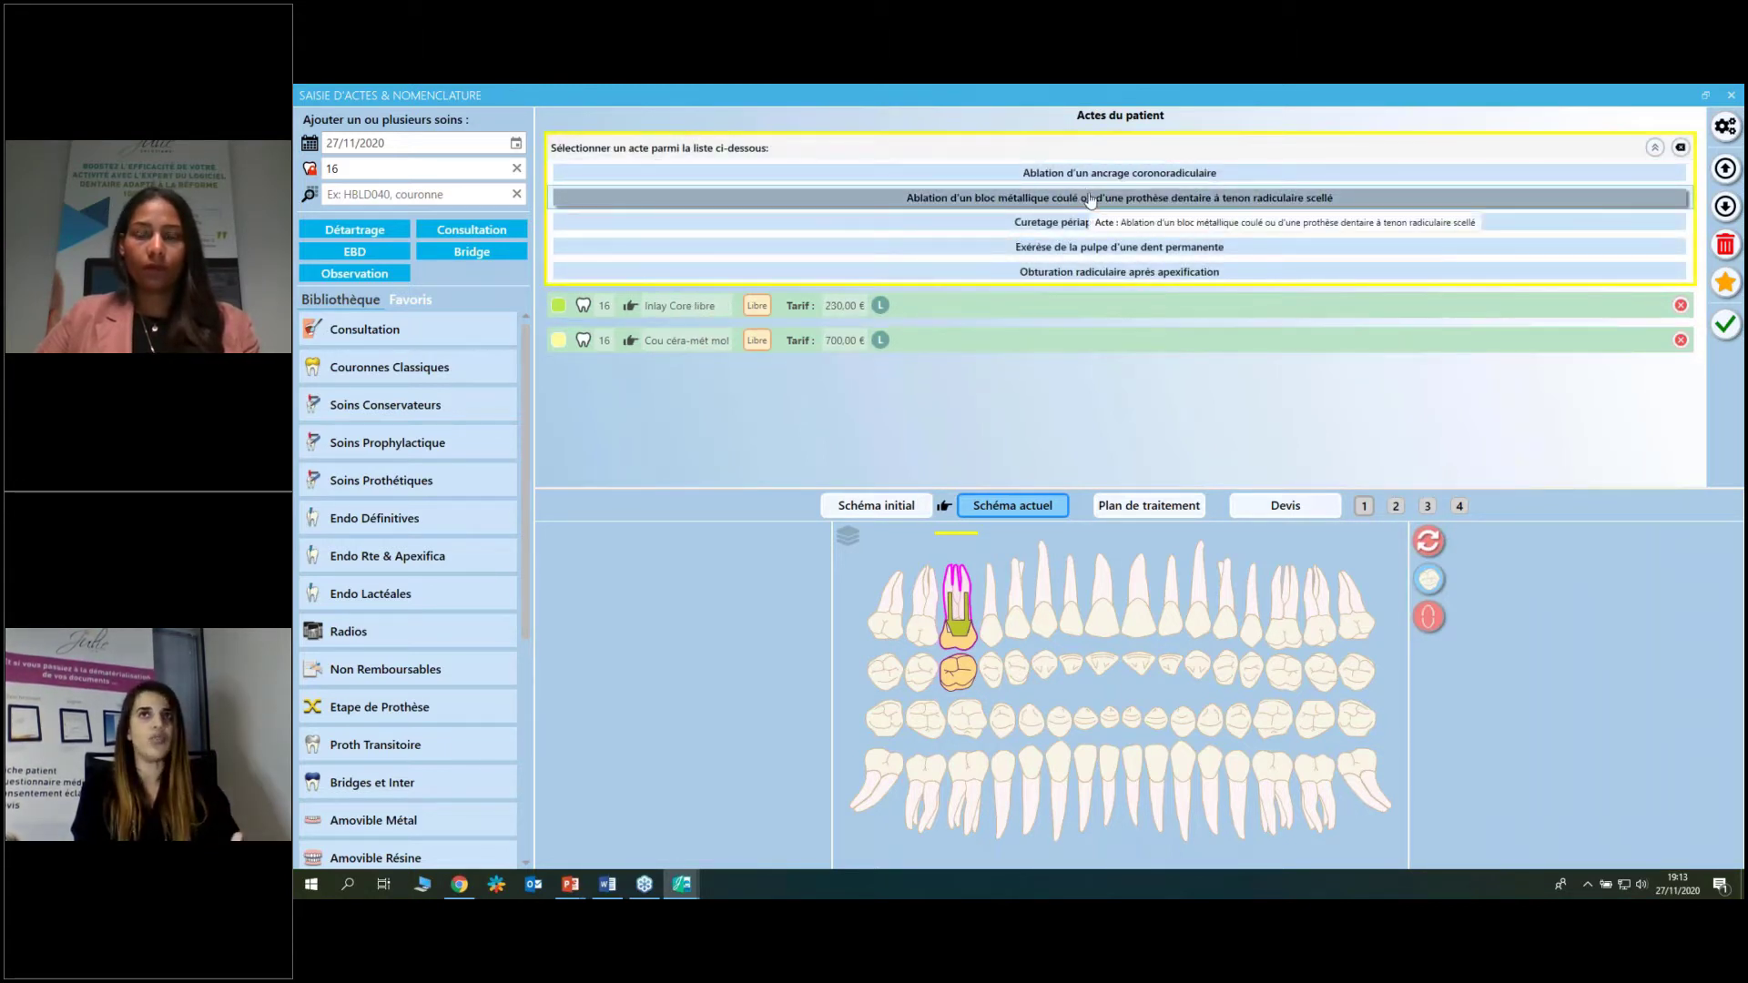
pyautogui.click(1030, 306)
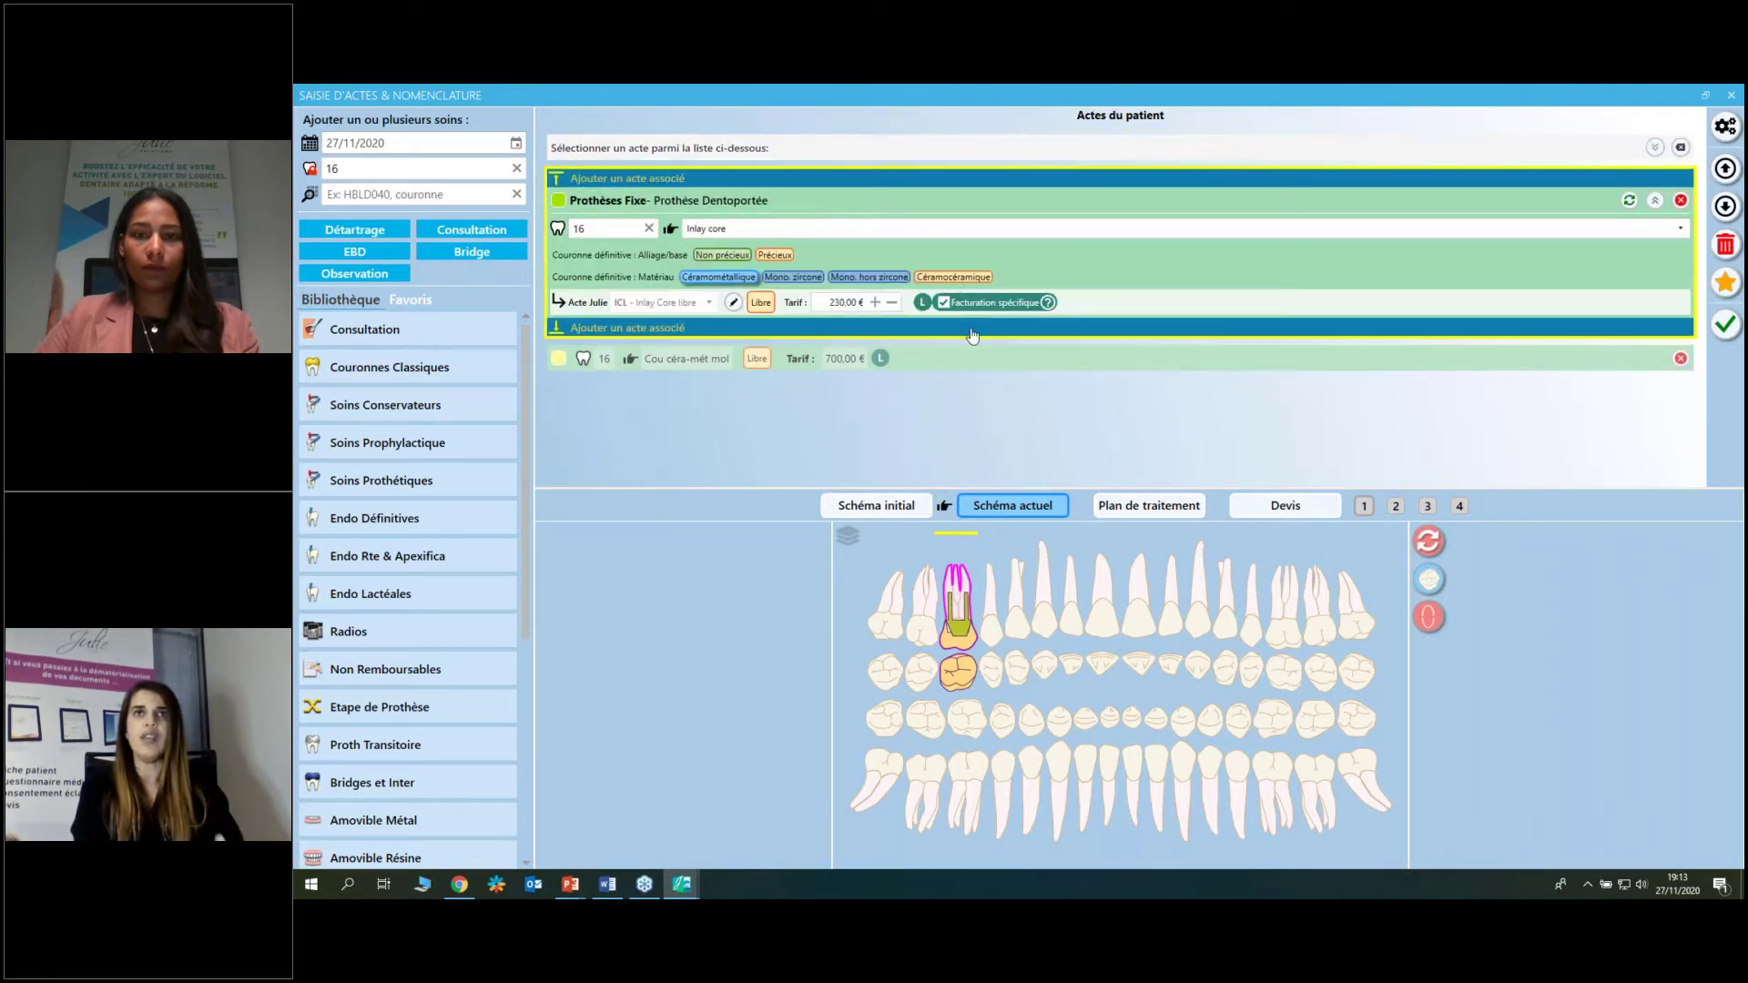
pyautogui.click(972, 330)
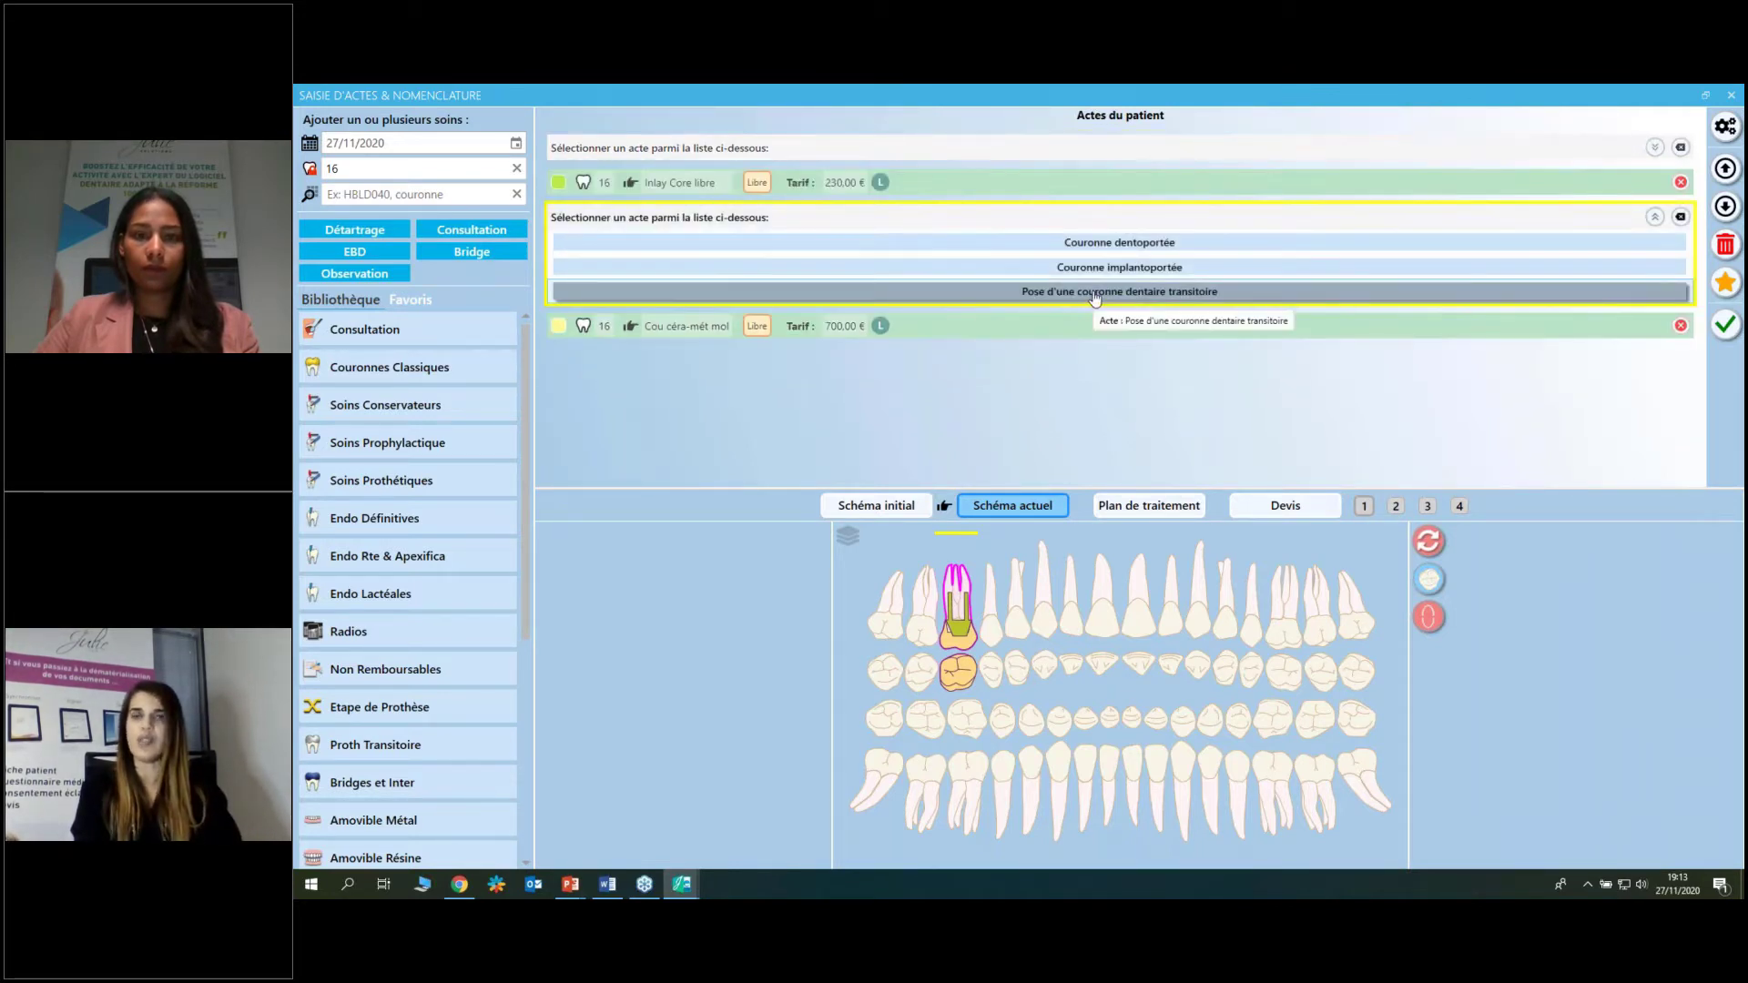
pyautogui.click(1096, 293)
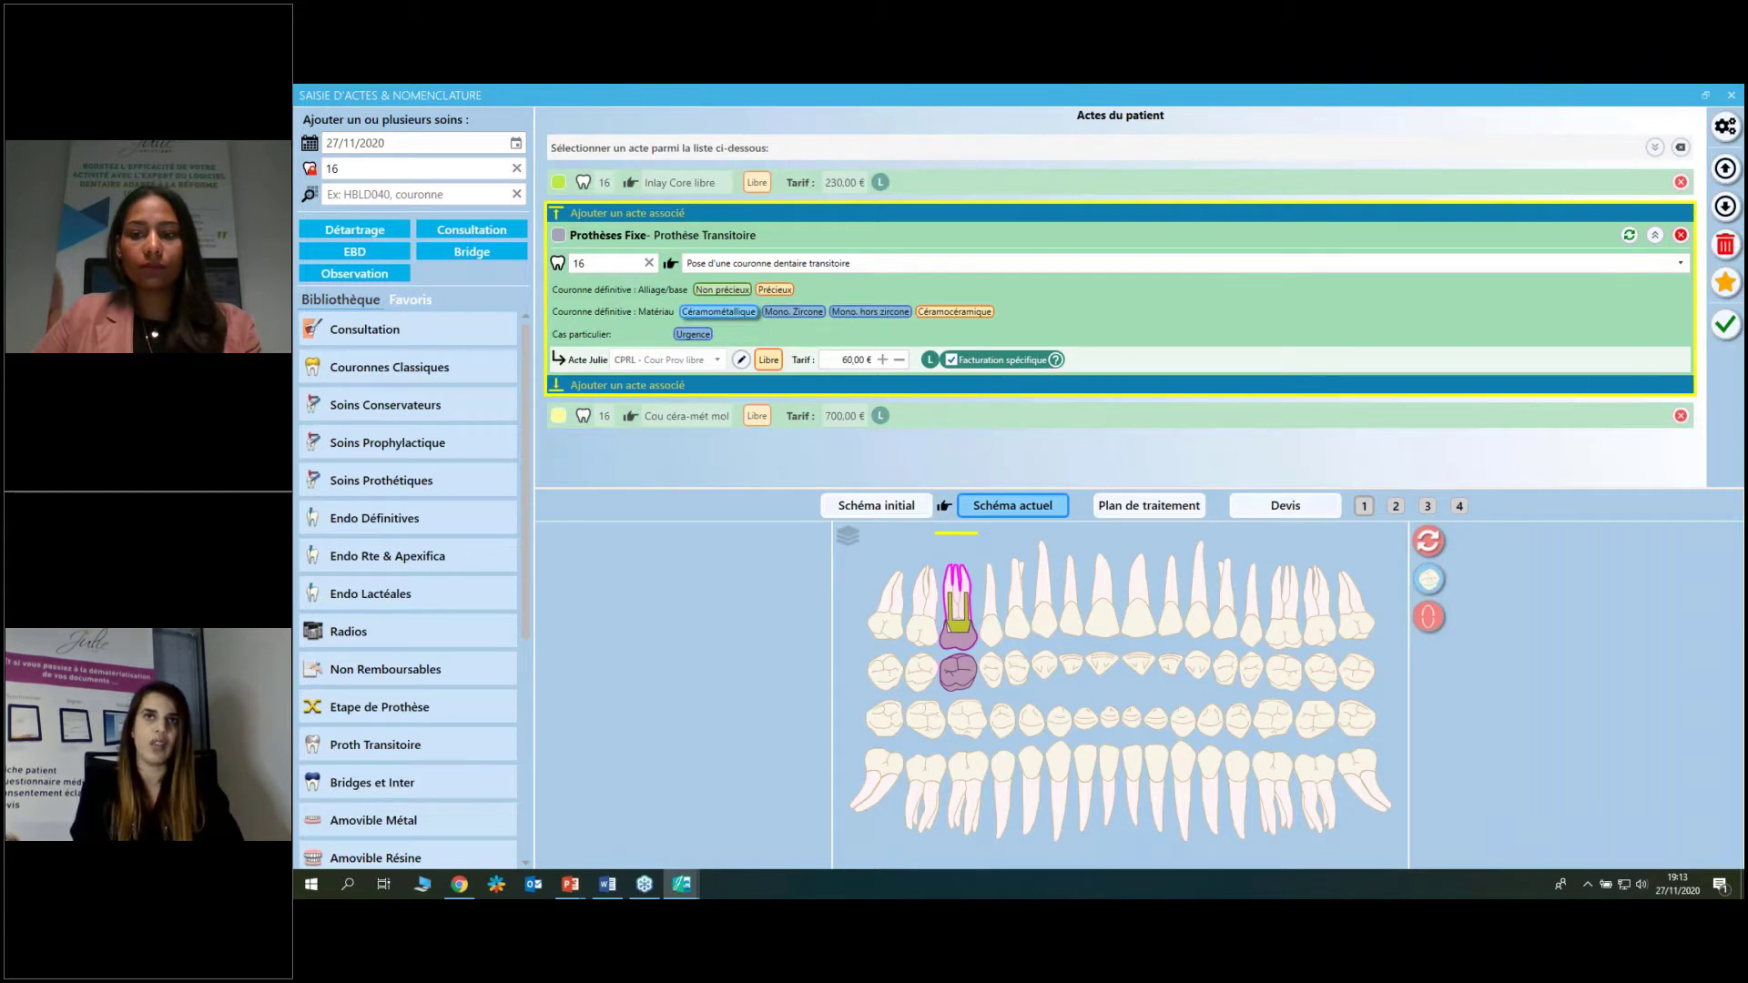
pyautogui.moveTo(1027, 386)
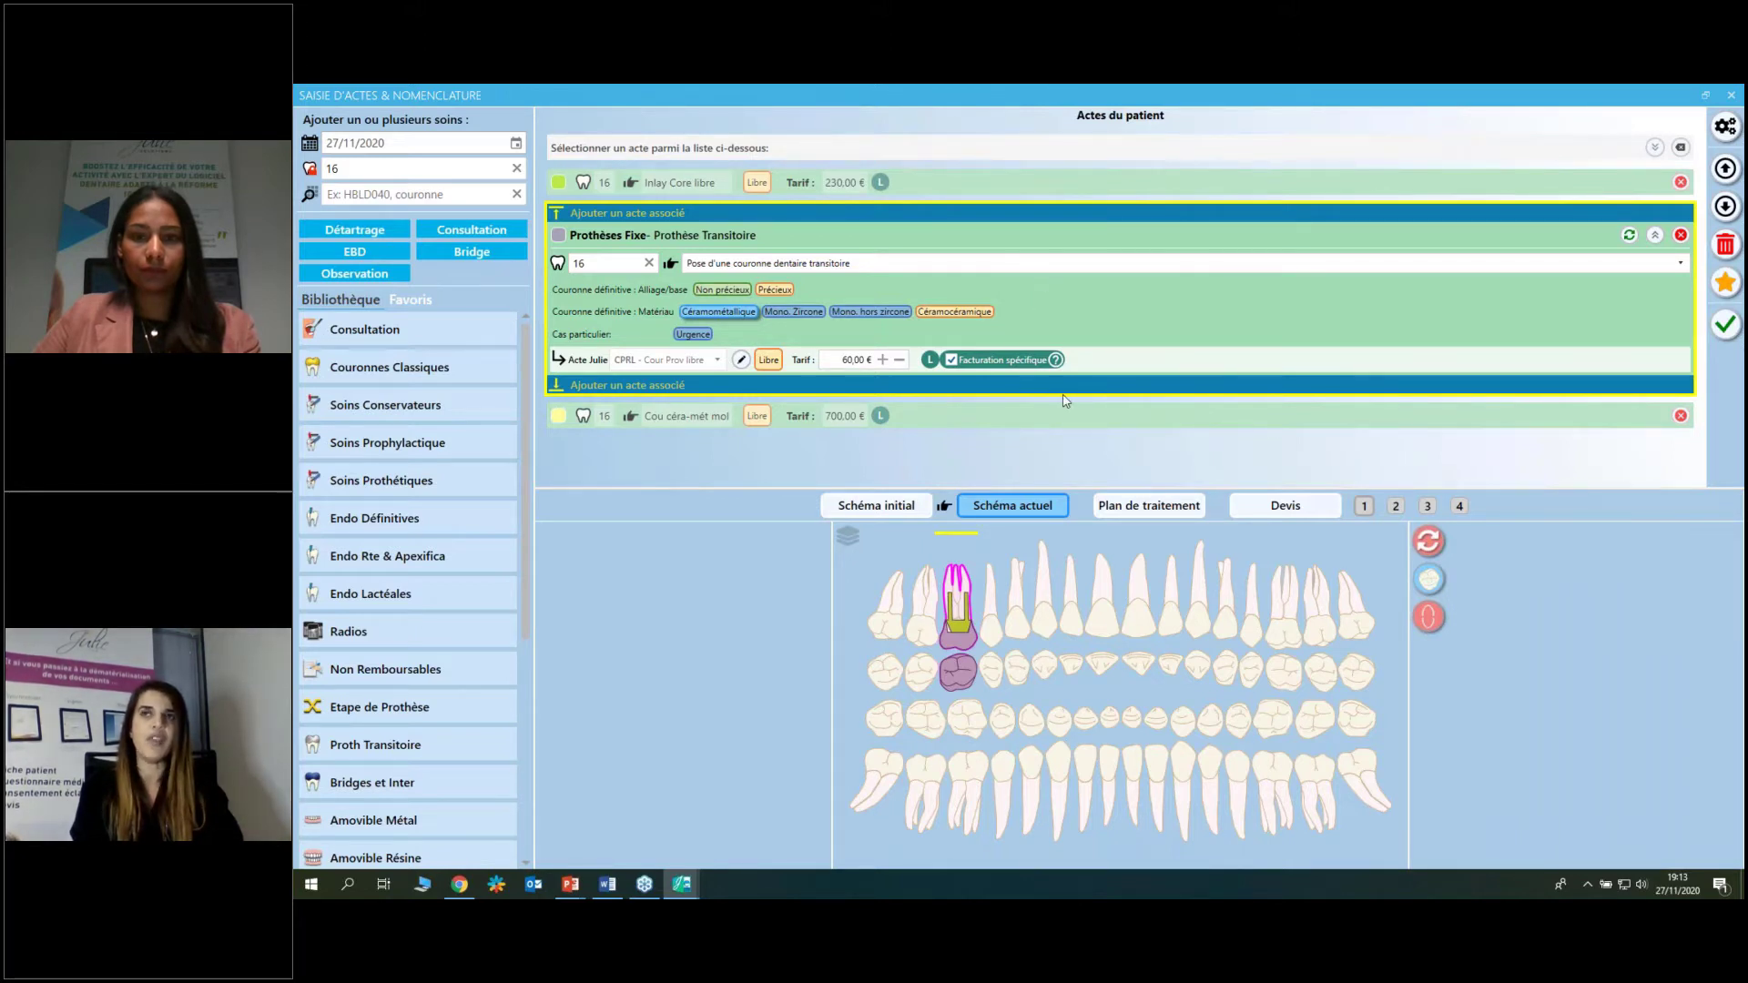
# Name the new favourite 'IC+PROV+COURONNES' and give it a light orange colour.
pyautogui.click(1723, 284)
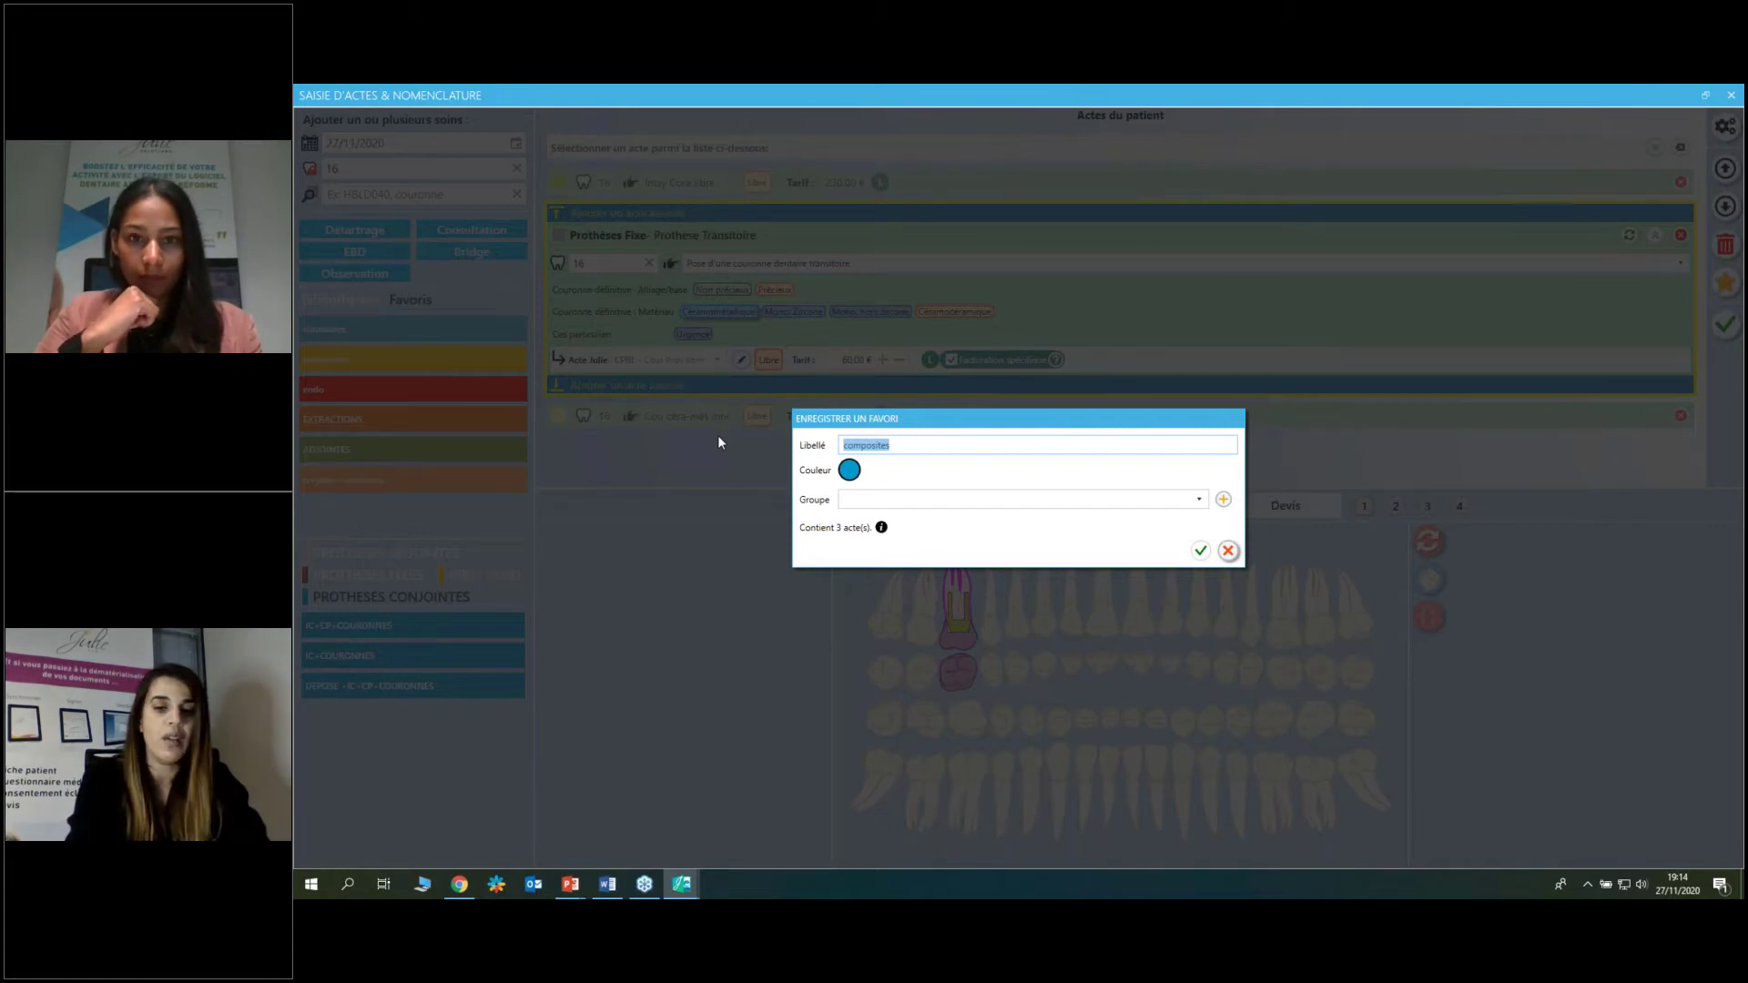
pyautogui.write('ic')
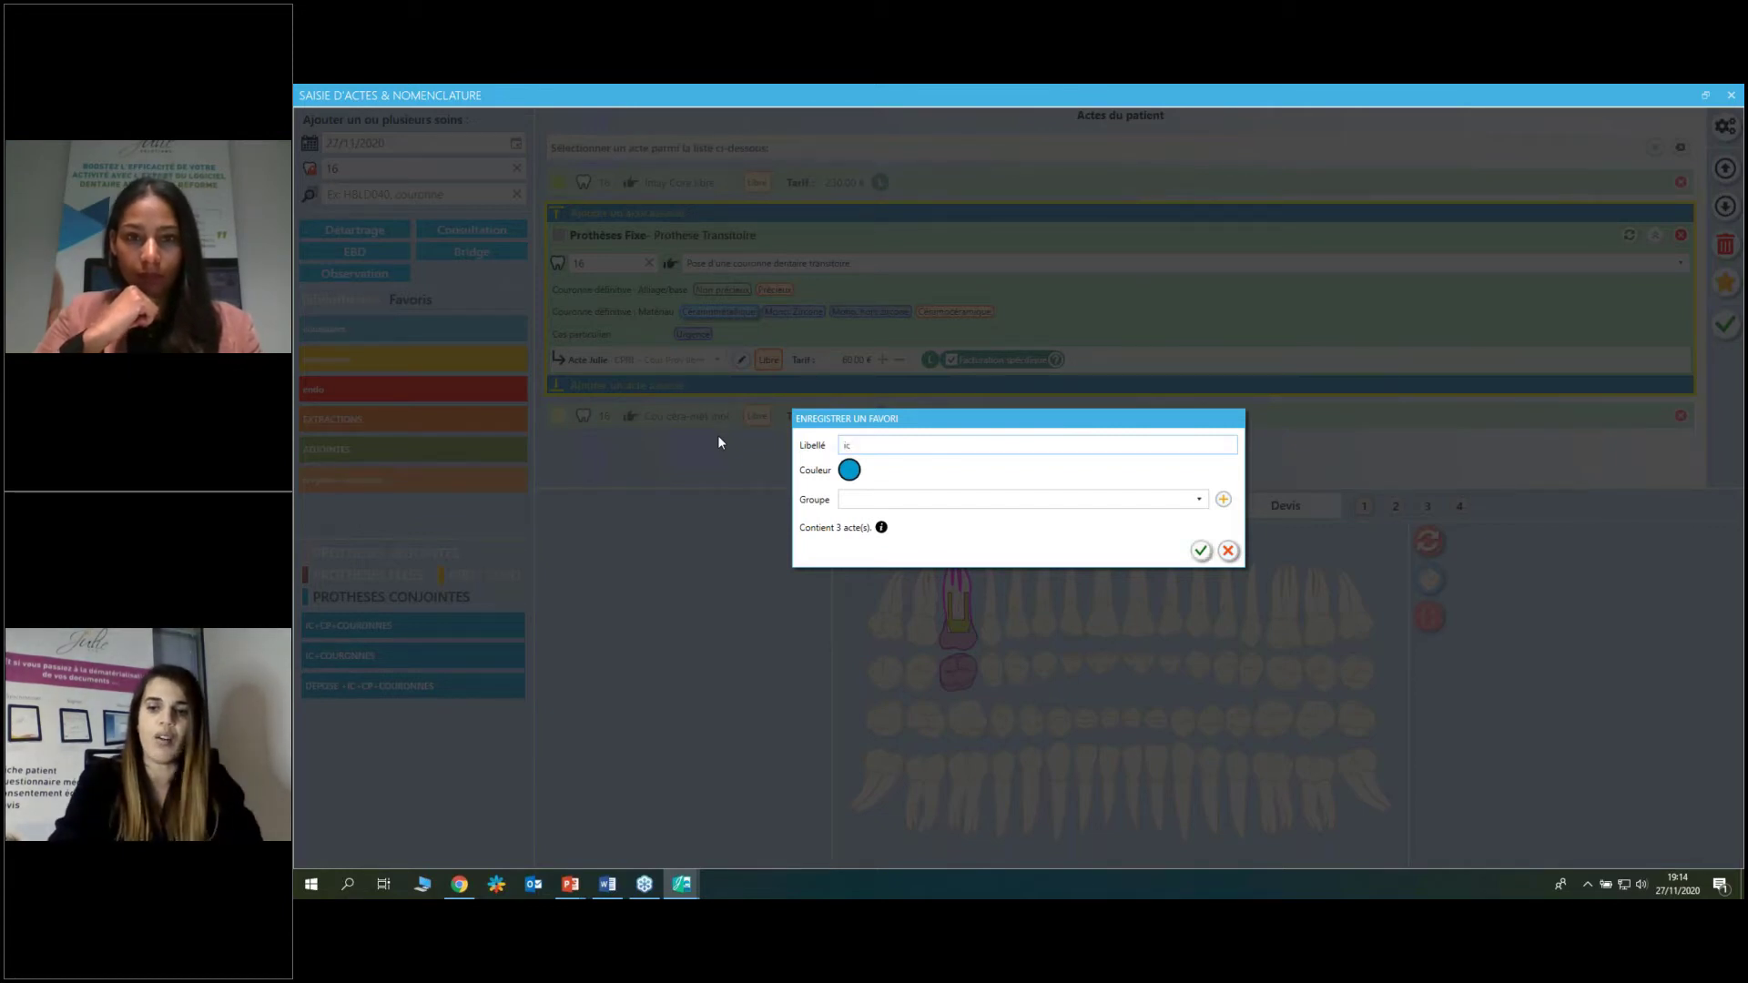
pyautogui.press('BackSpace')
pyautogui.press('BackSpace')
pyautogui.write('IC')
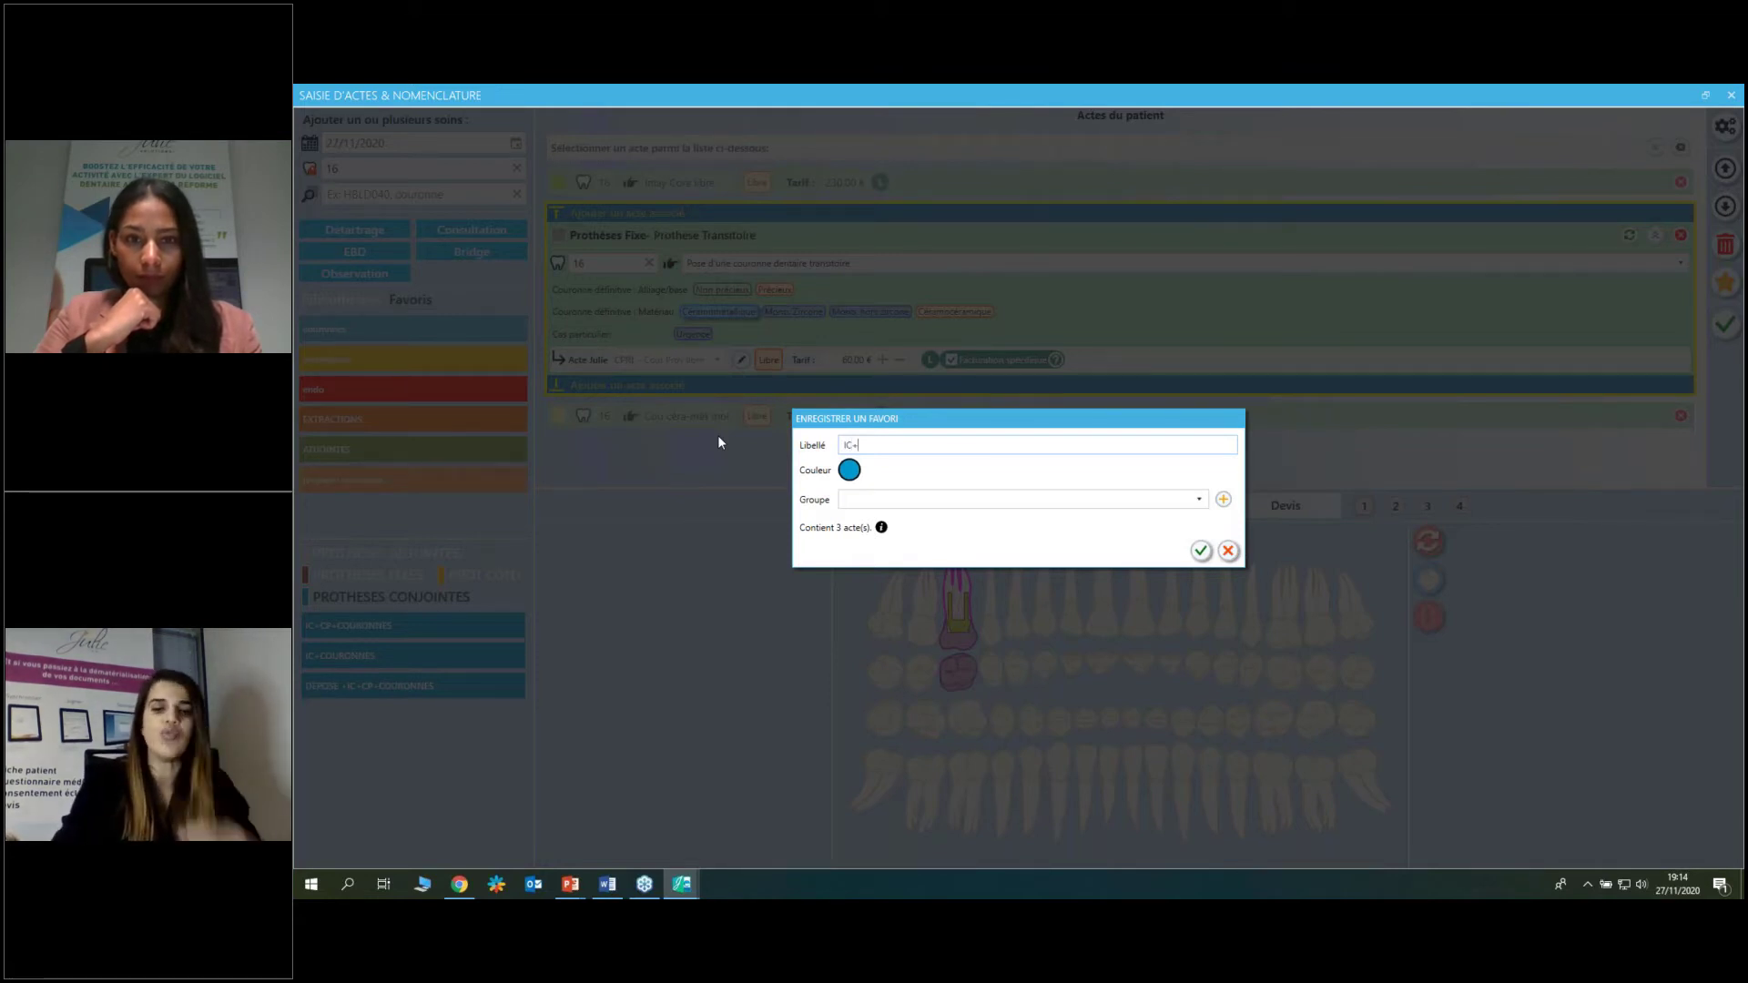
pyautogui.write('+PR')
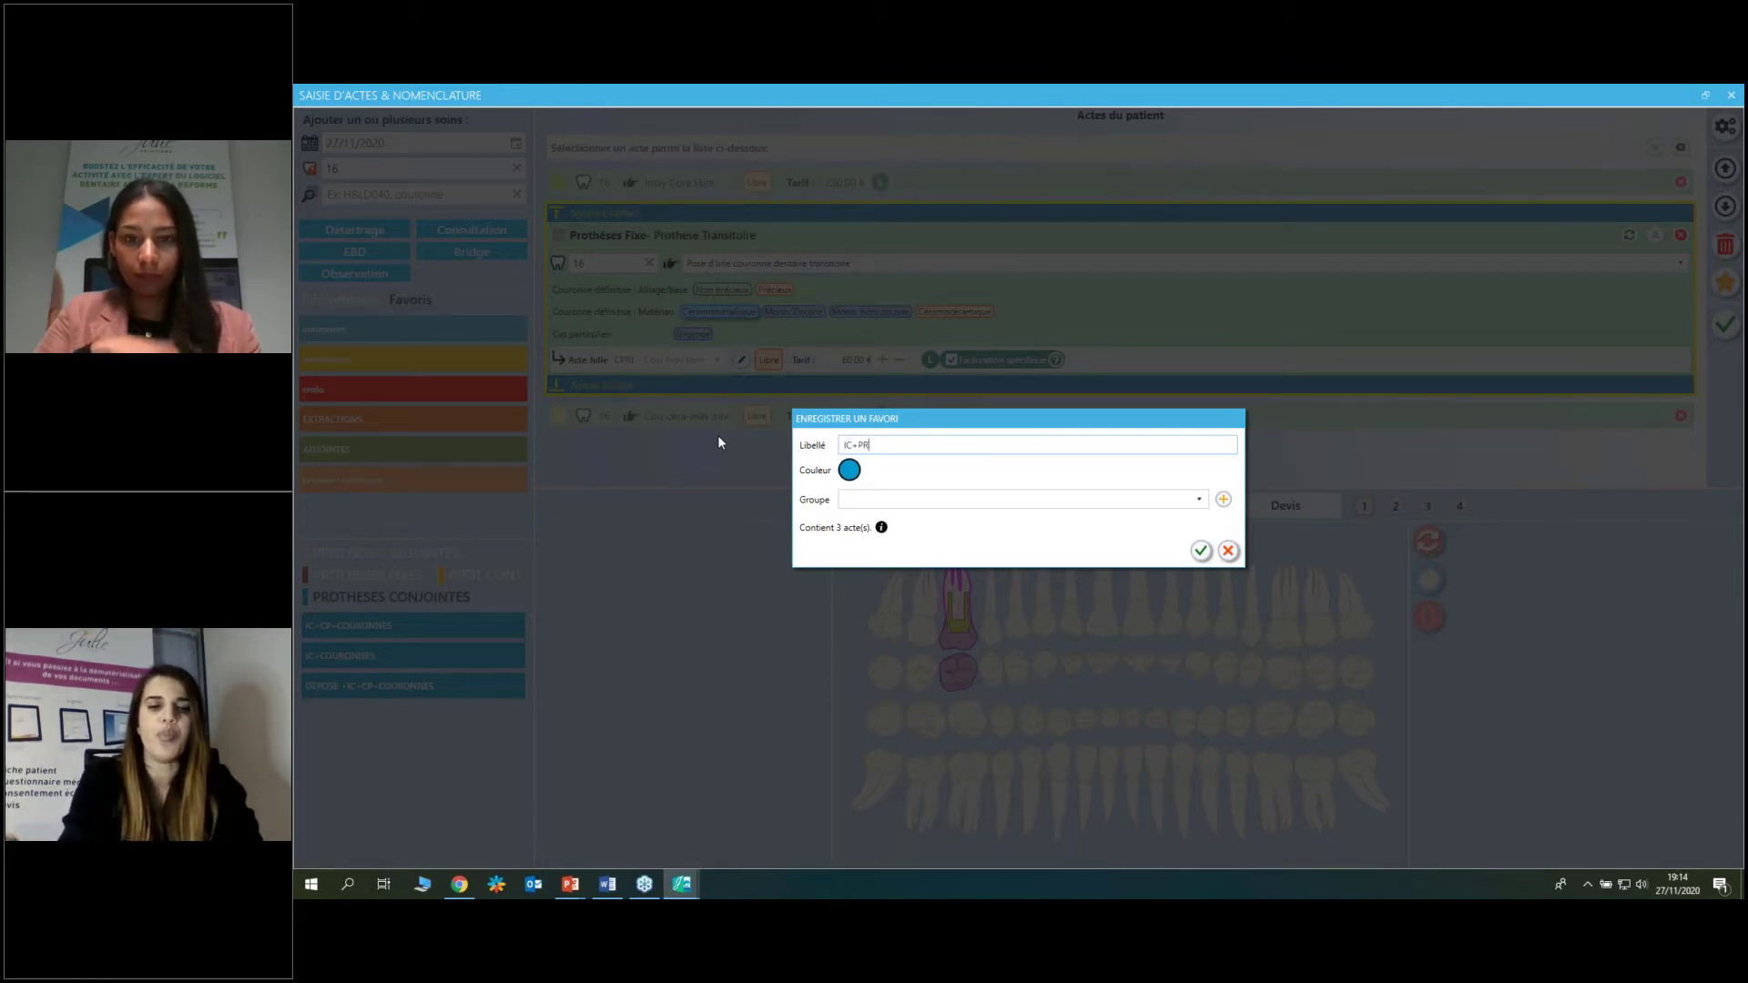
pyautogui.write('OV+')
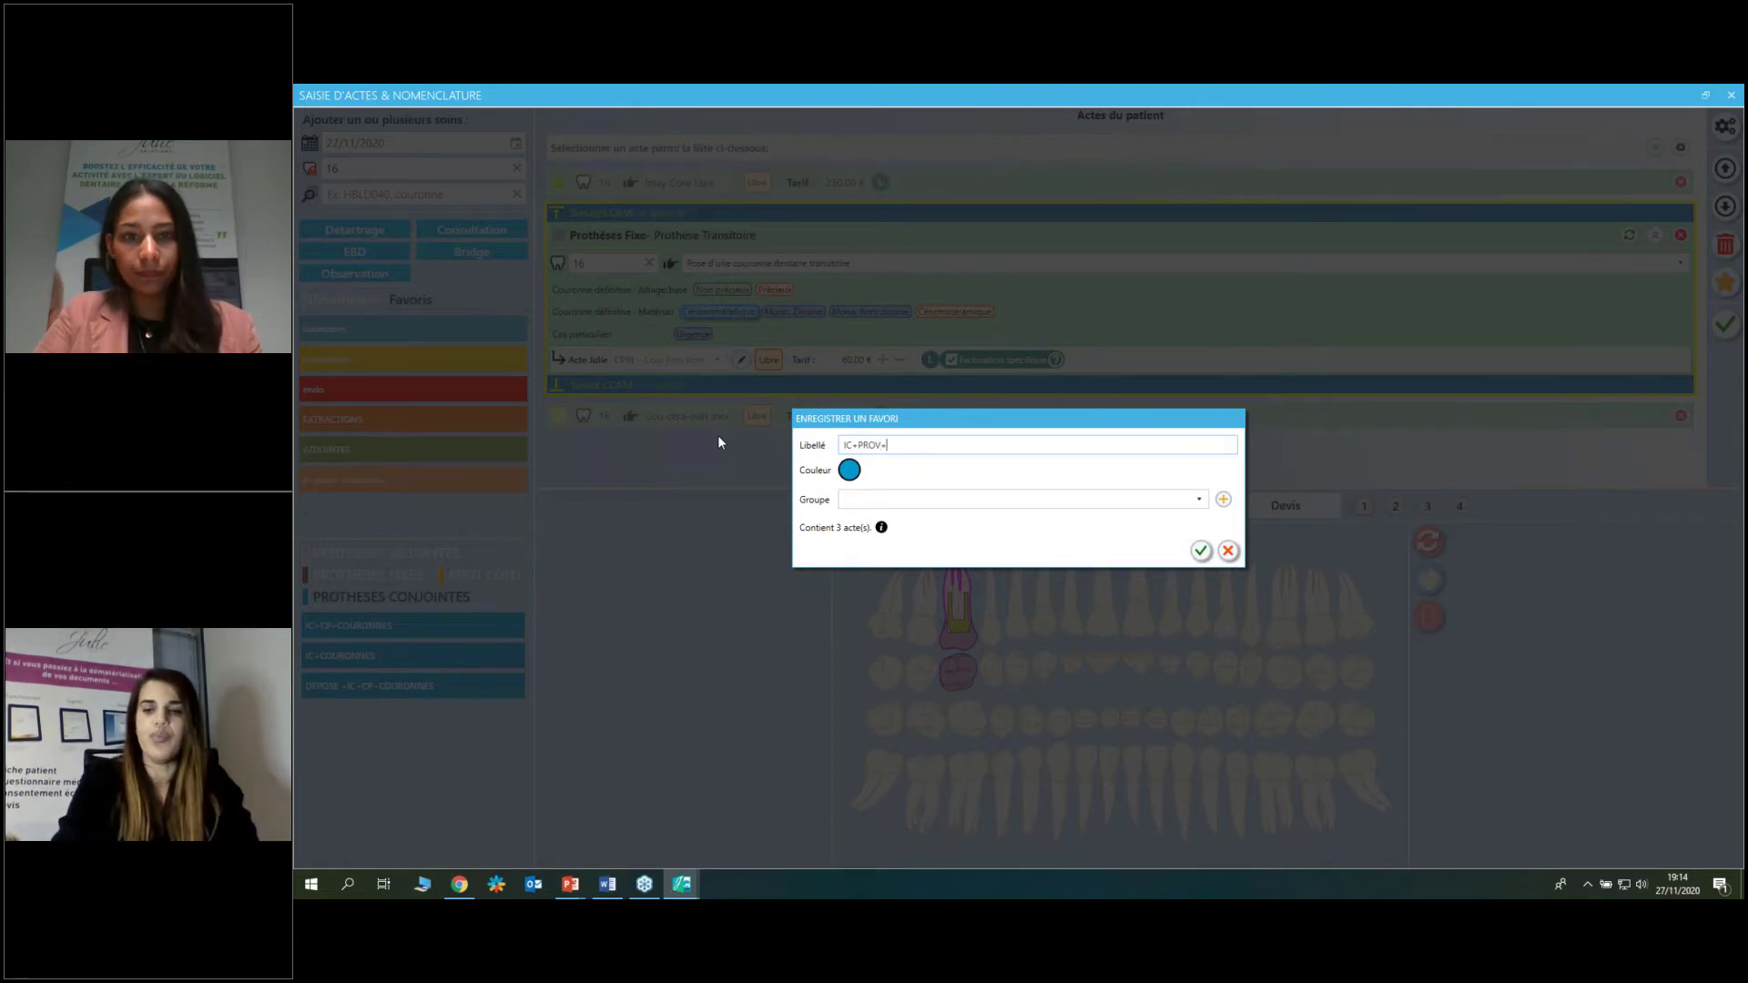
pyautogui.write('COURONNES')
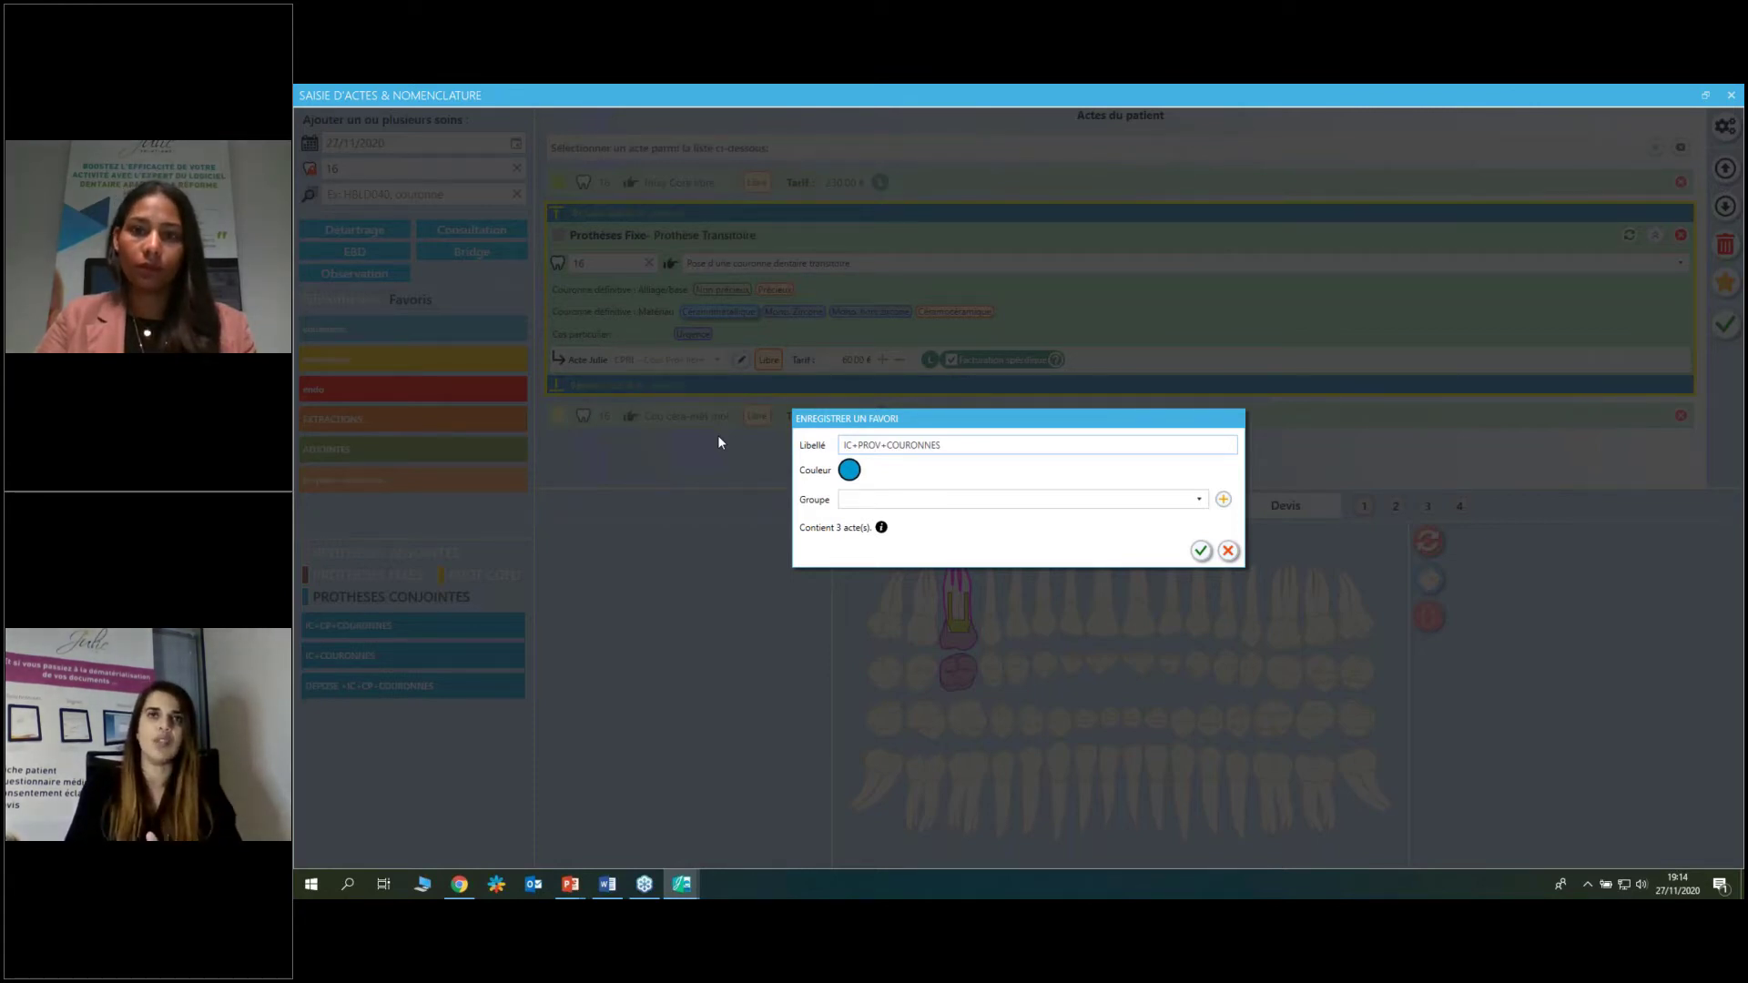
pyautogui.click(854, 473)
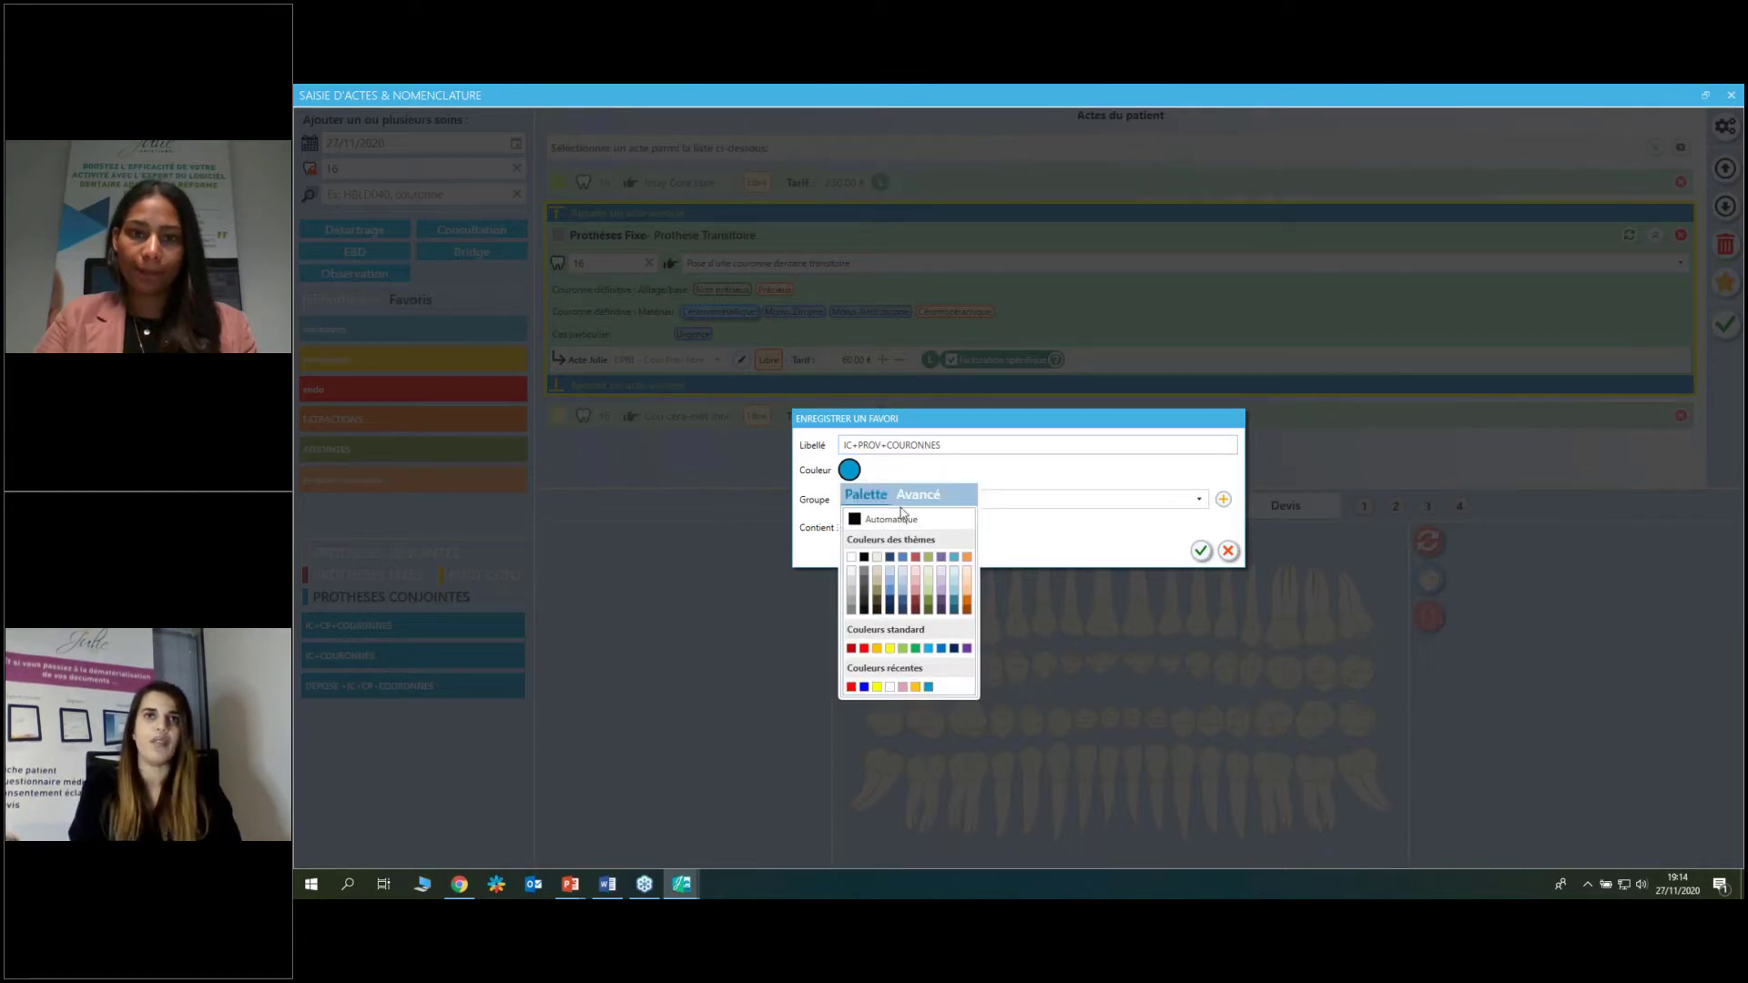
pyautogui.click(966, 587)
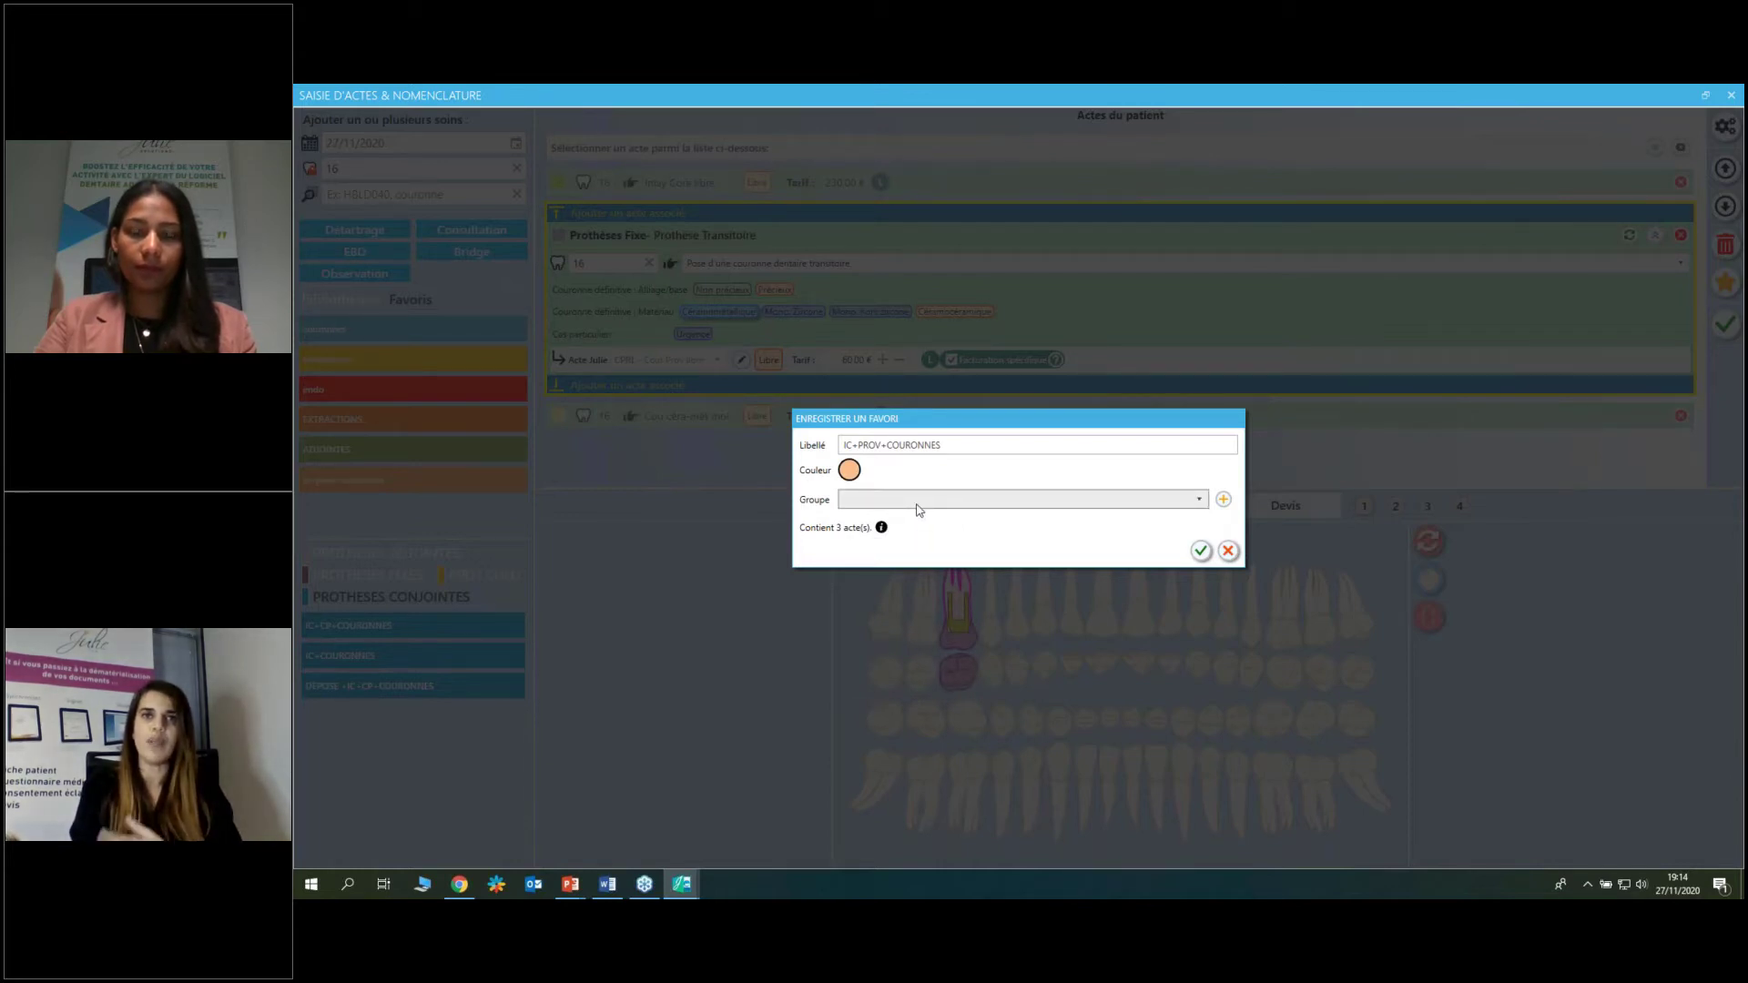
# File the favourite in a new group CONJOINTES and save it.
pyautogui.click(1199, 502)
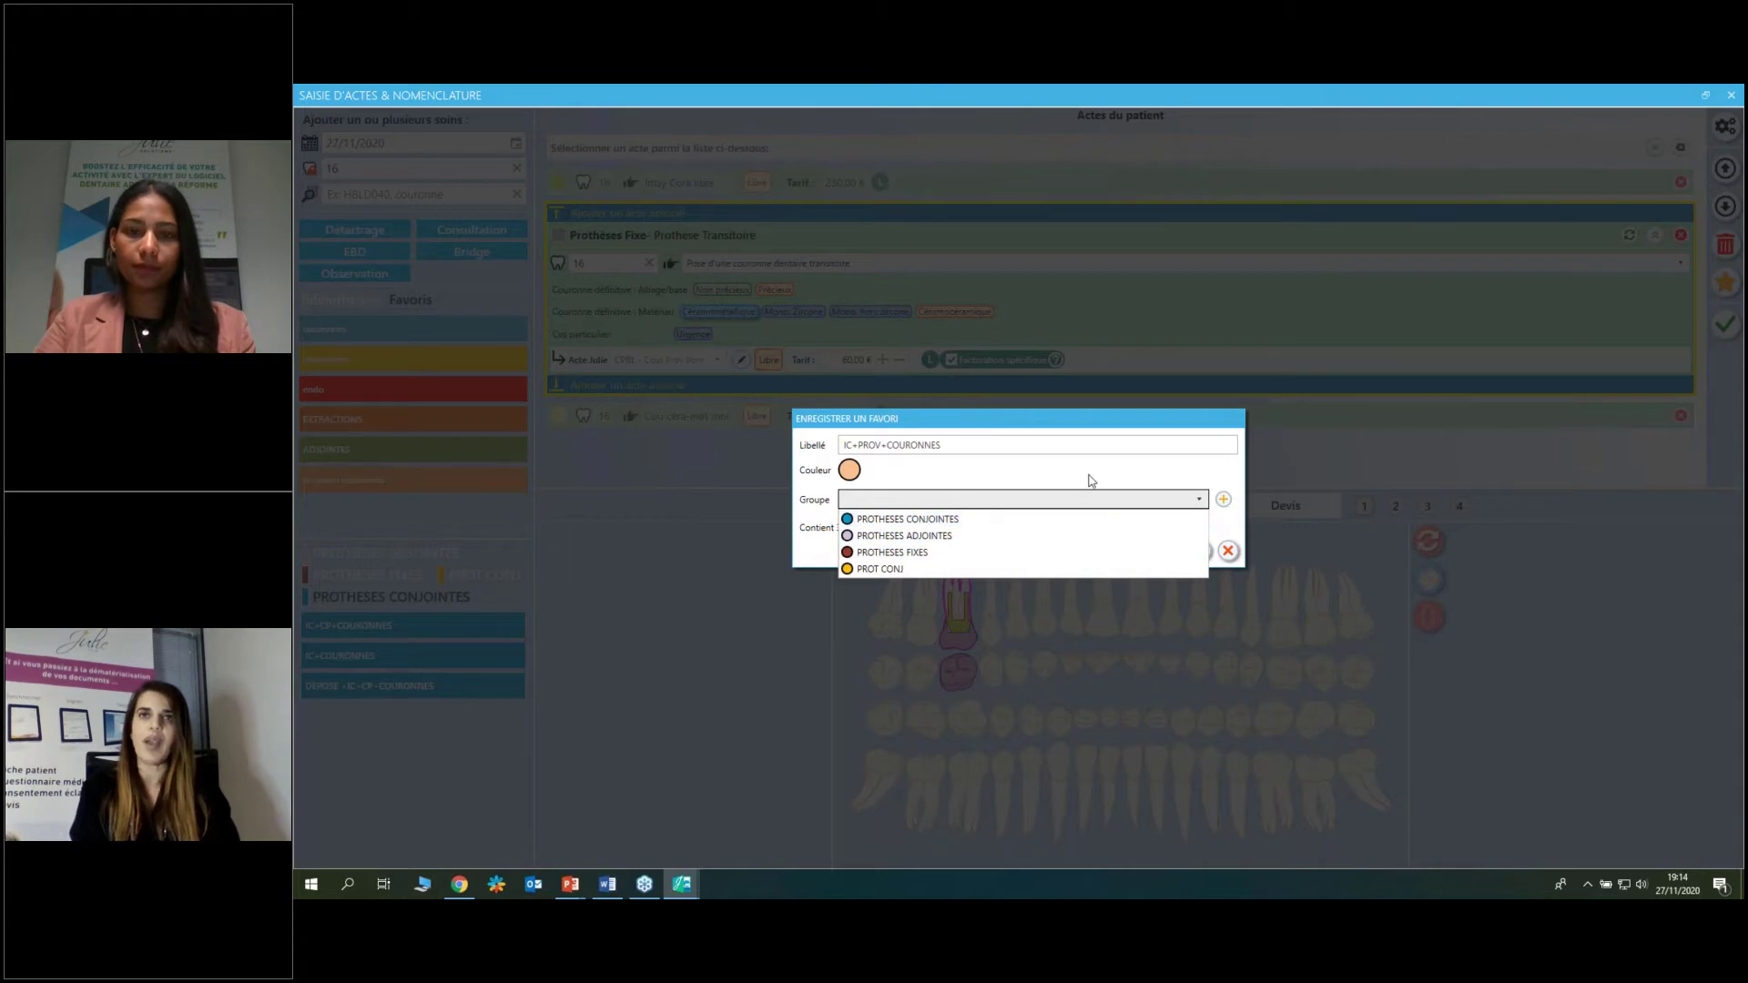
pyautogui.click(1178, 496)
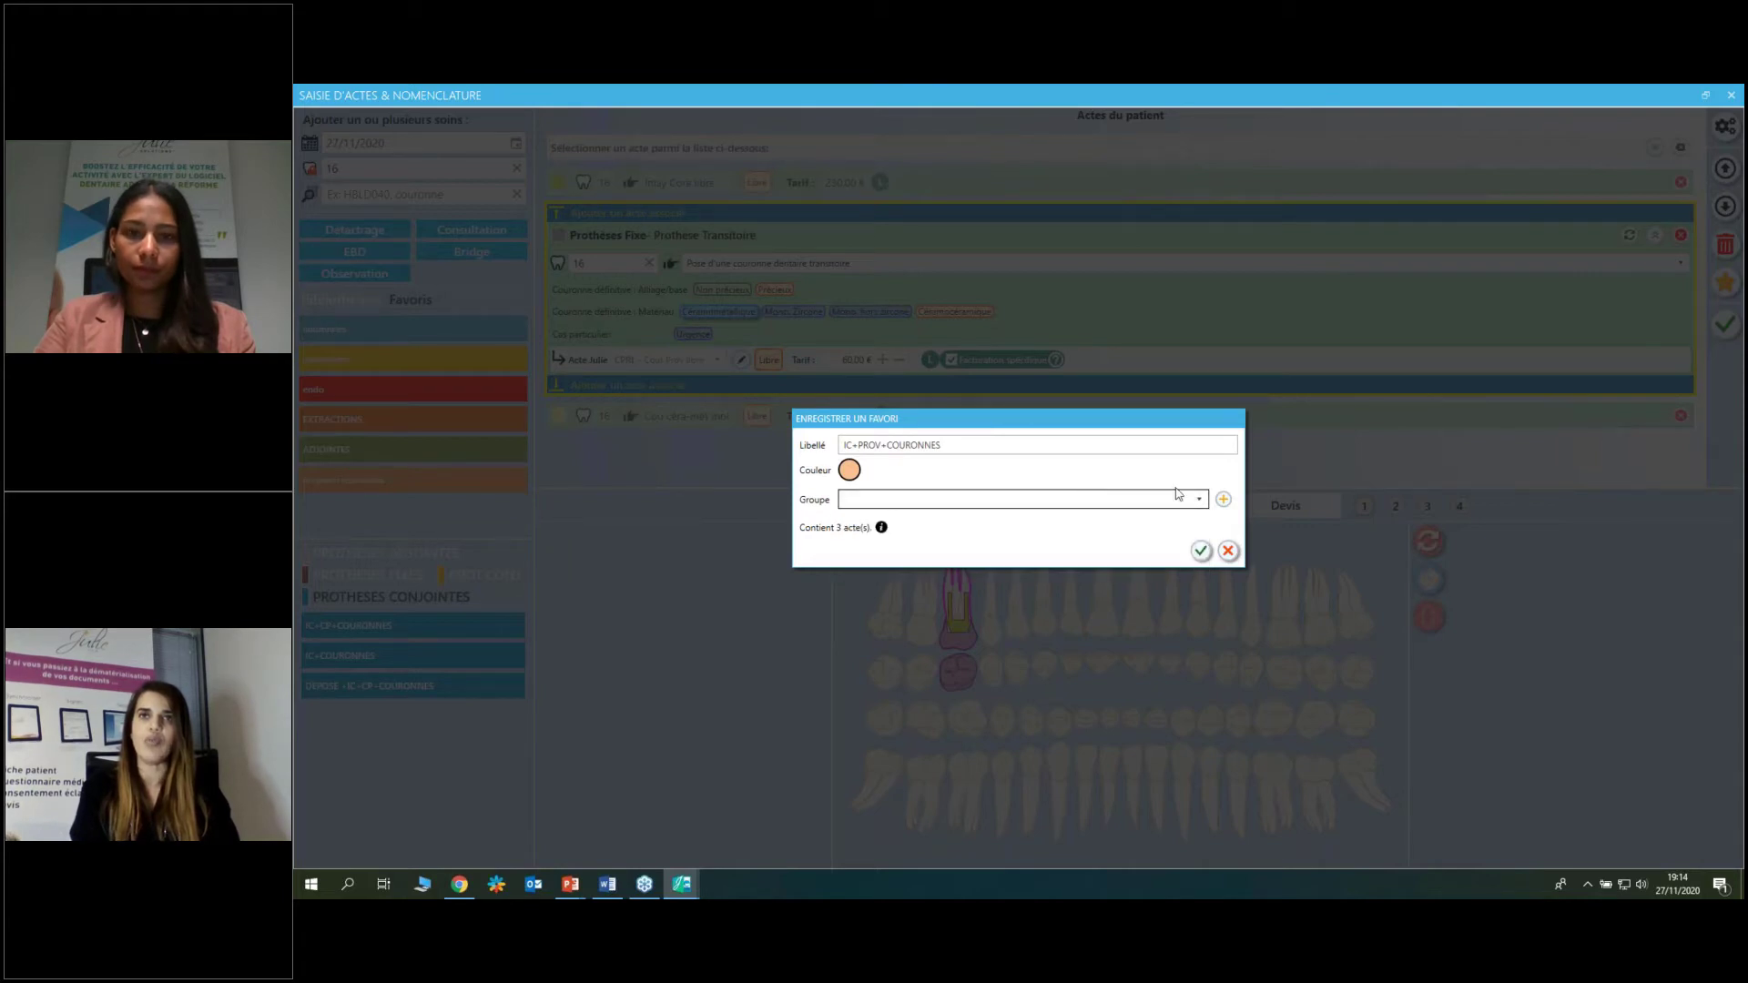
pyautogui.click(1223, 499)
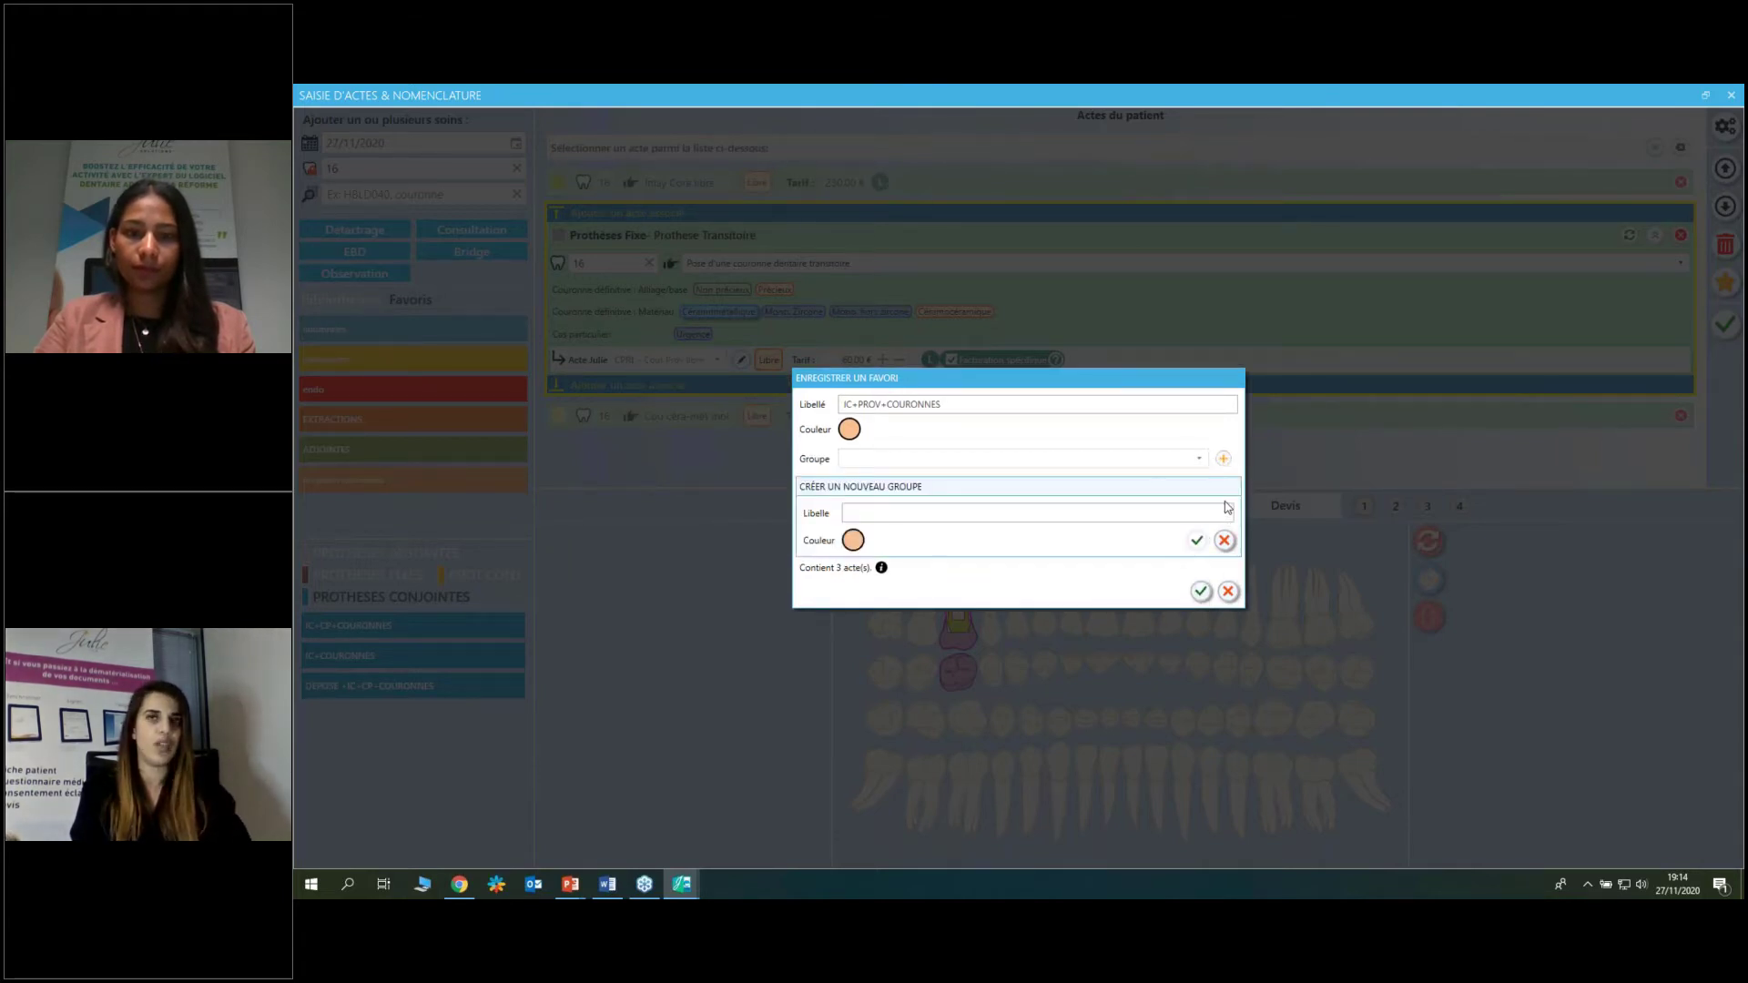
pyautogui.click(1224, 513)
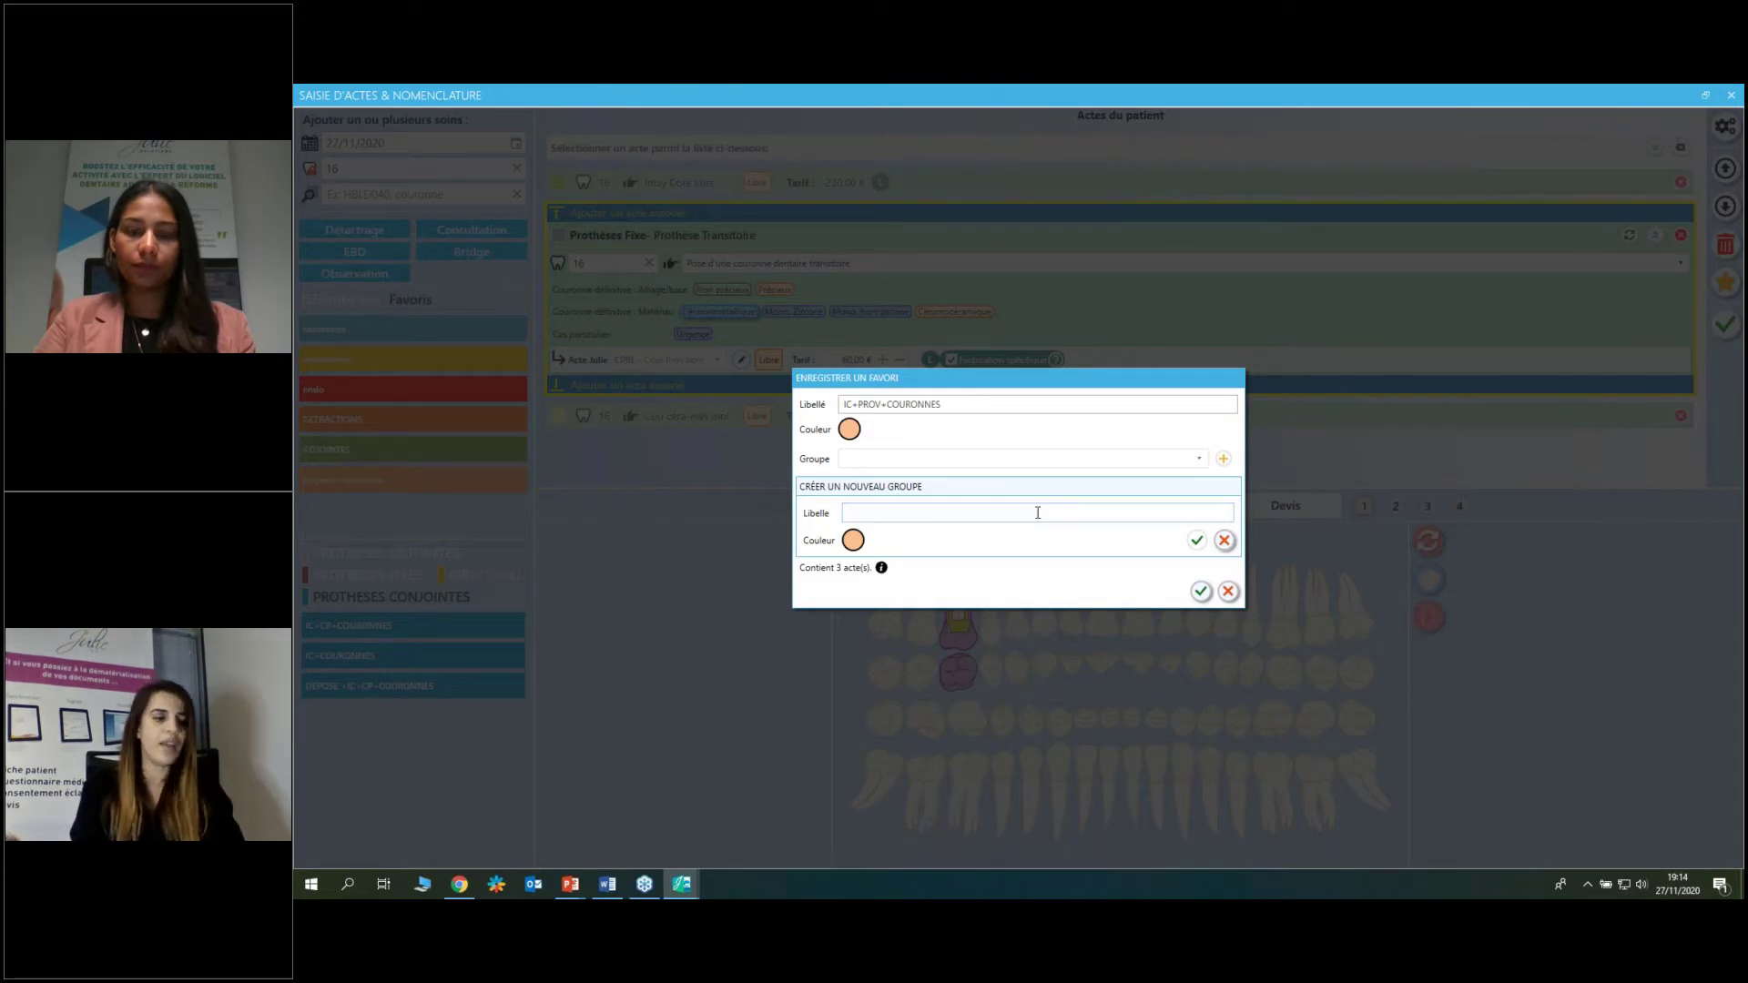
pyautogui.write('CON')
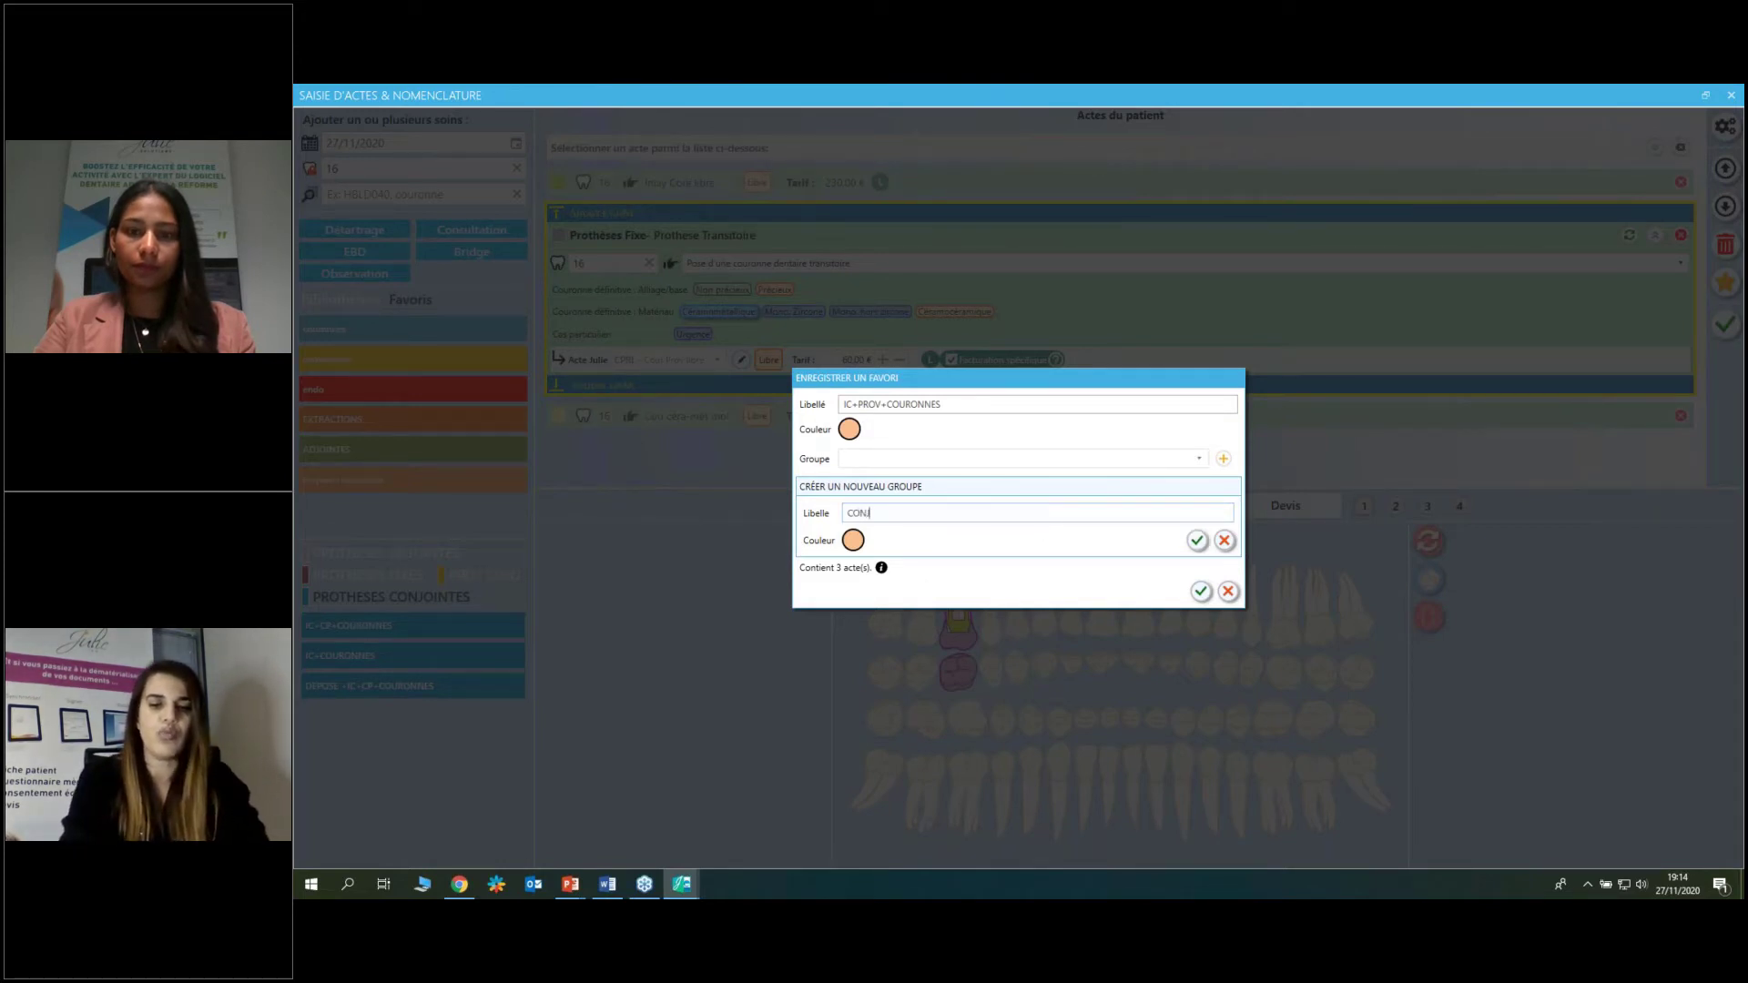
pyautogui.write('JOINTES')
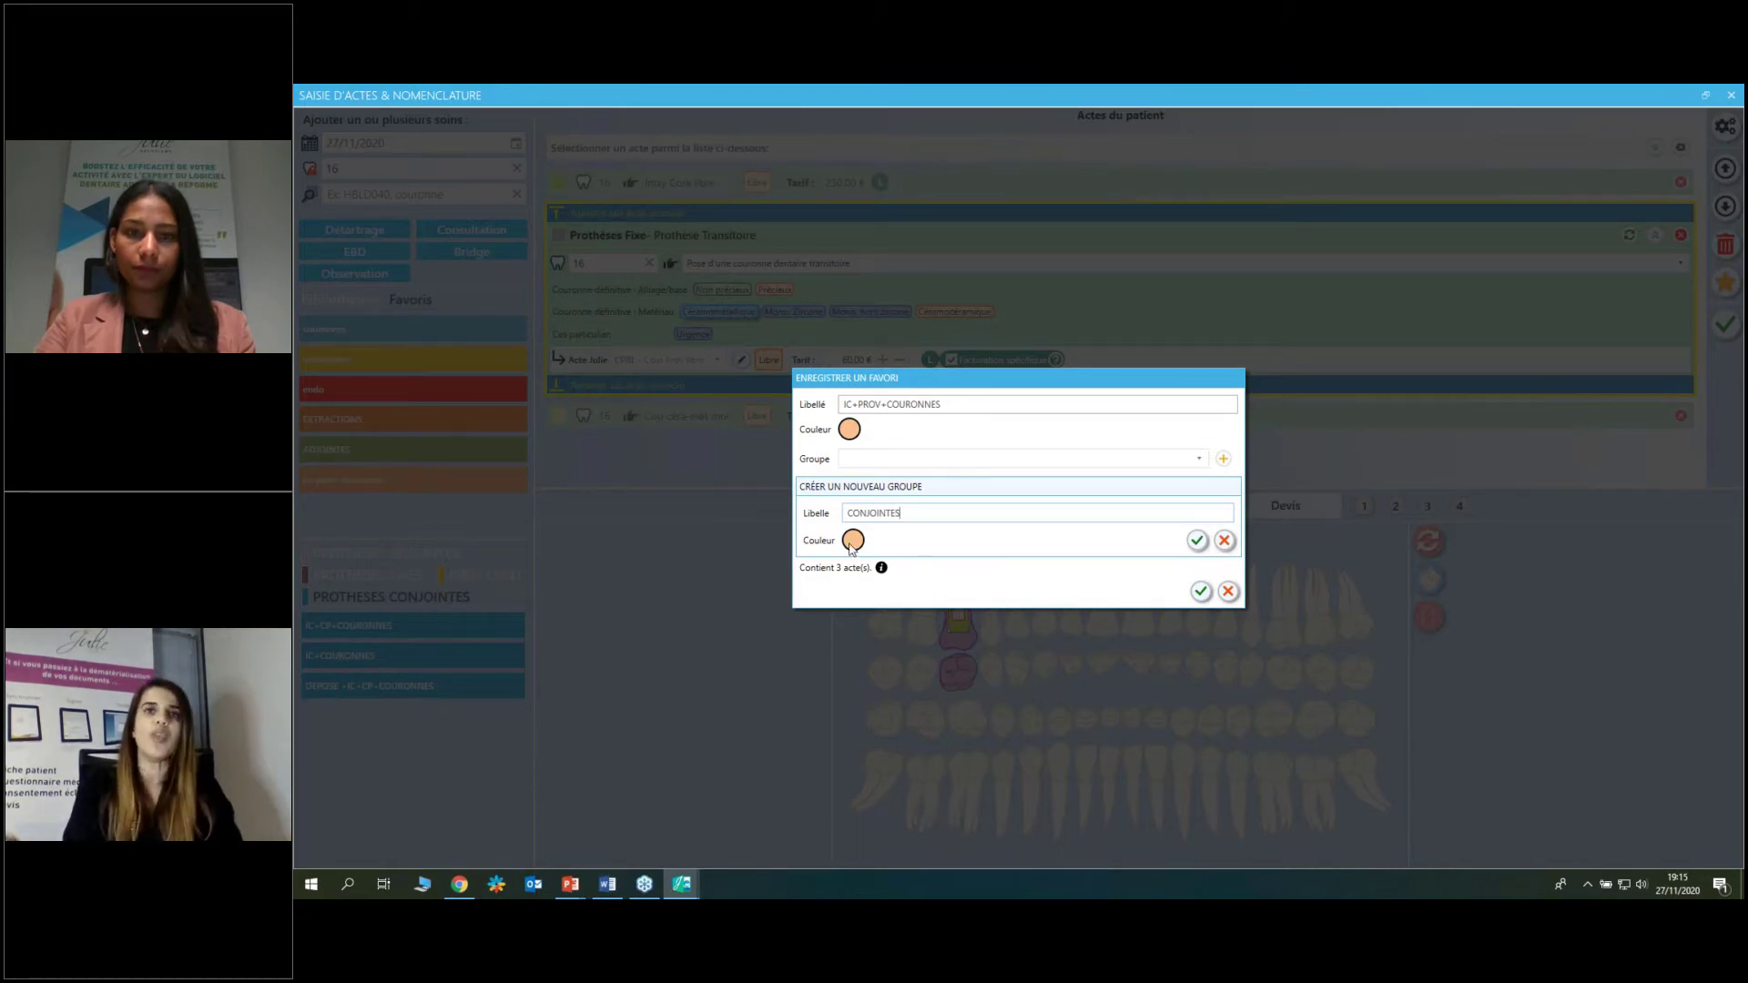
pyautogui.click(853, 541)
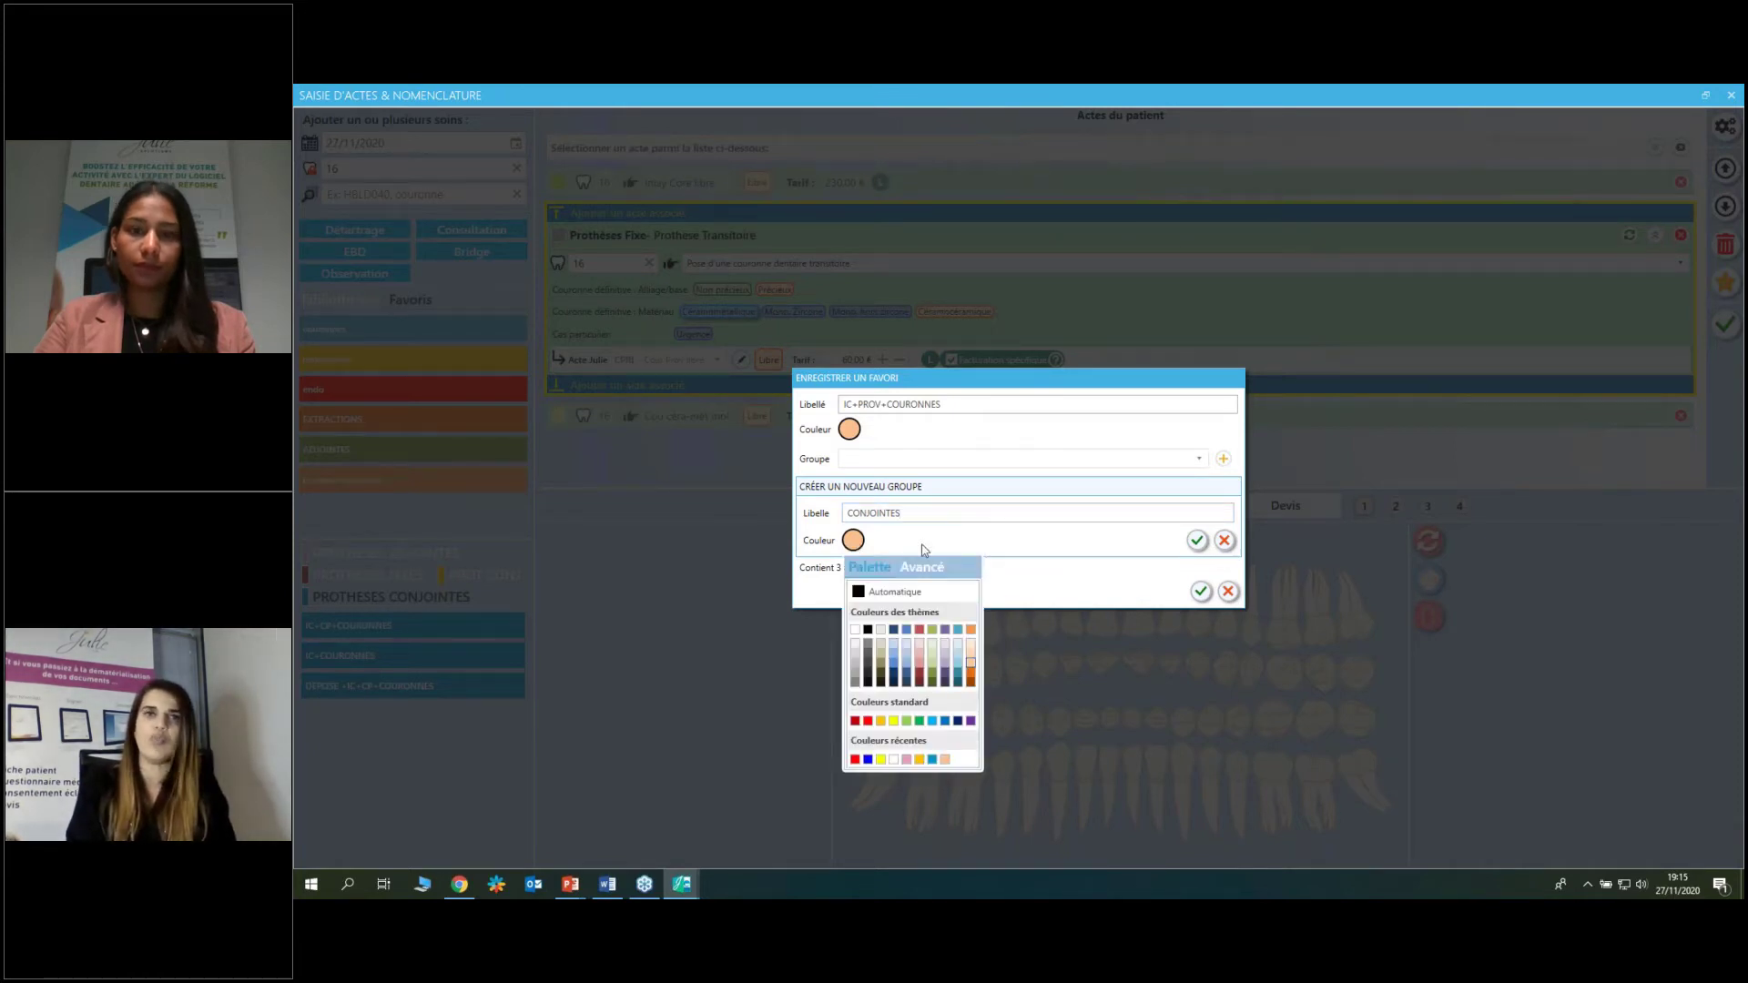
pyautogui.click(976, 544)
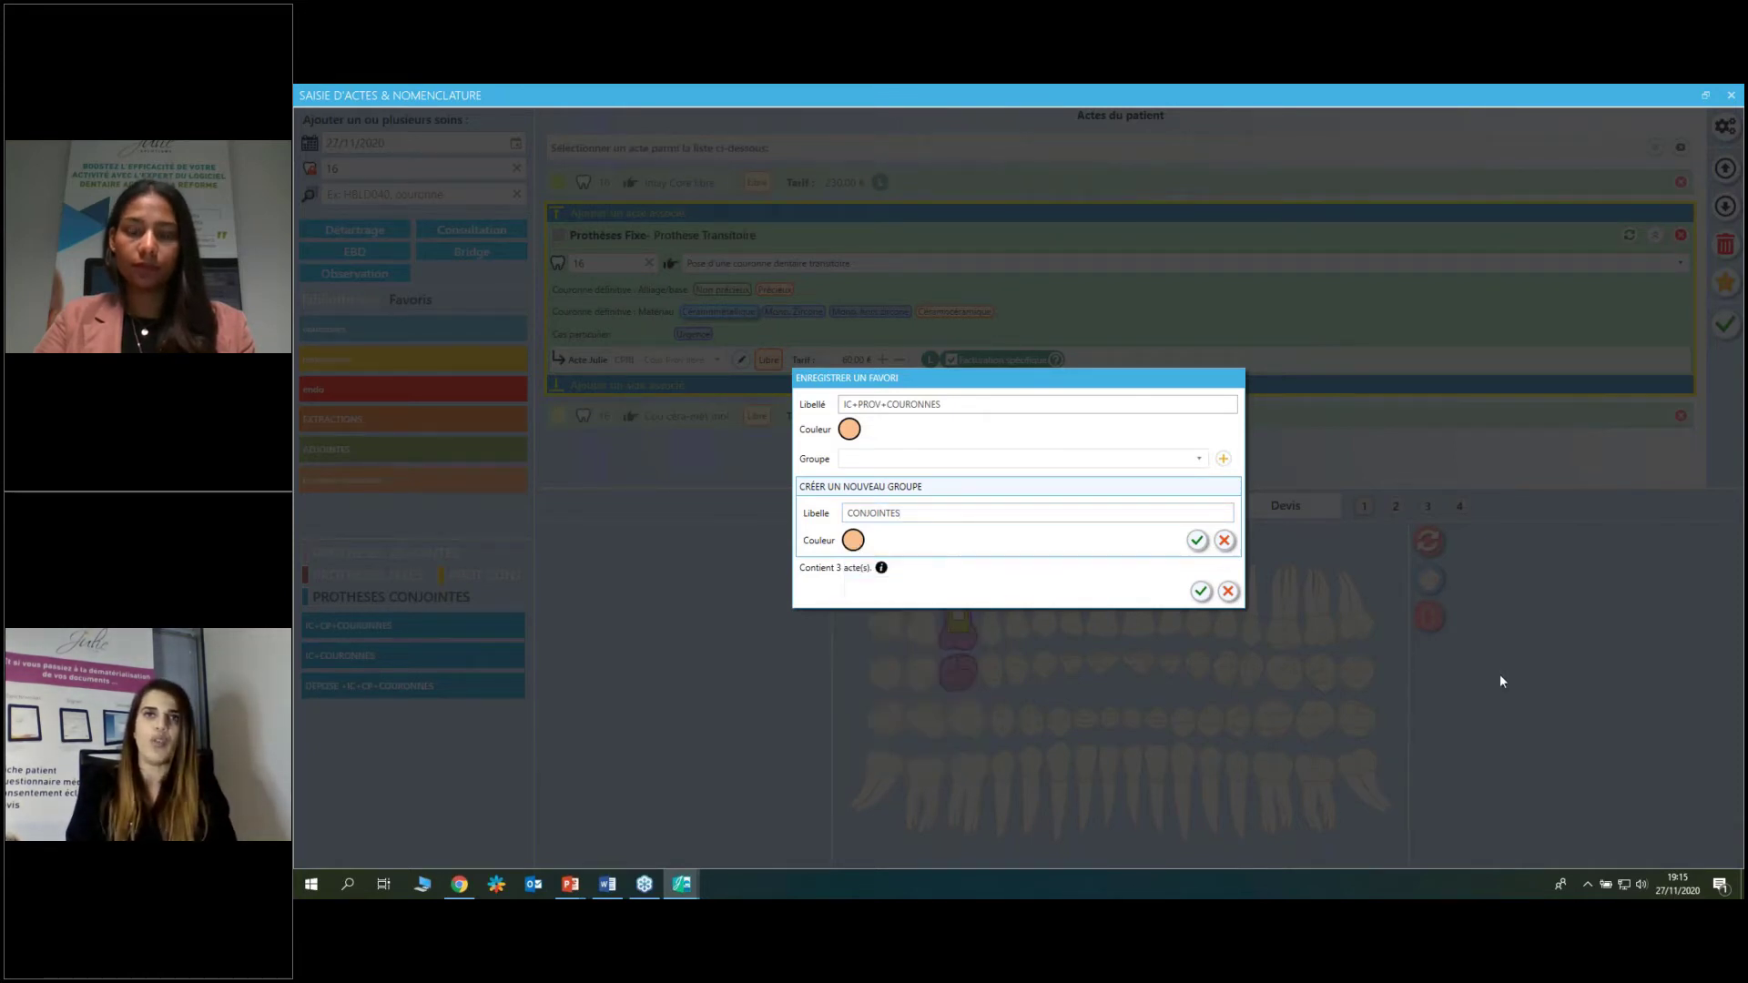
pyautogui.click(1197, 542)
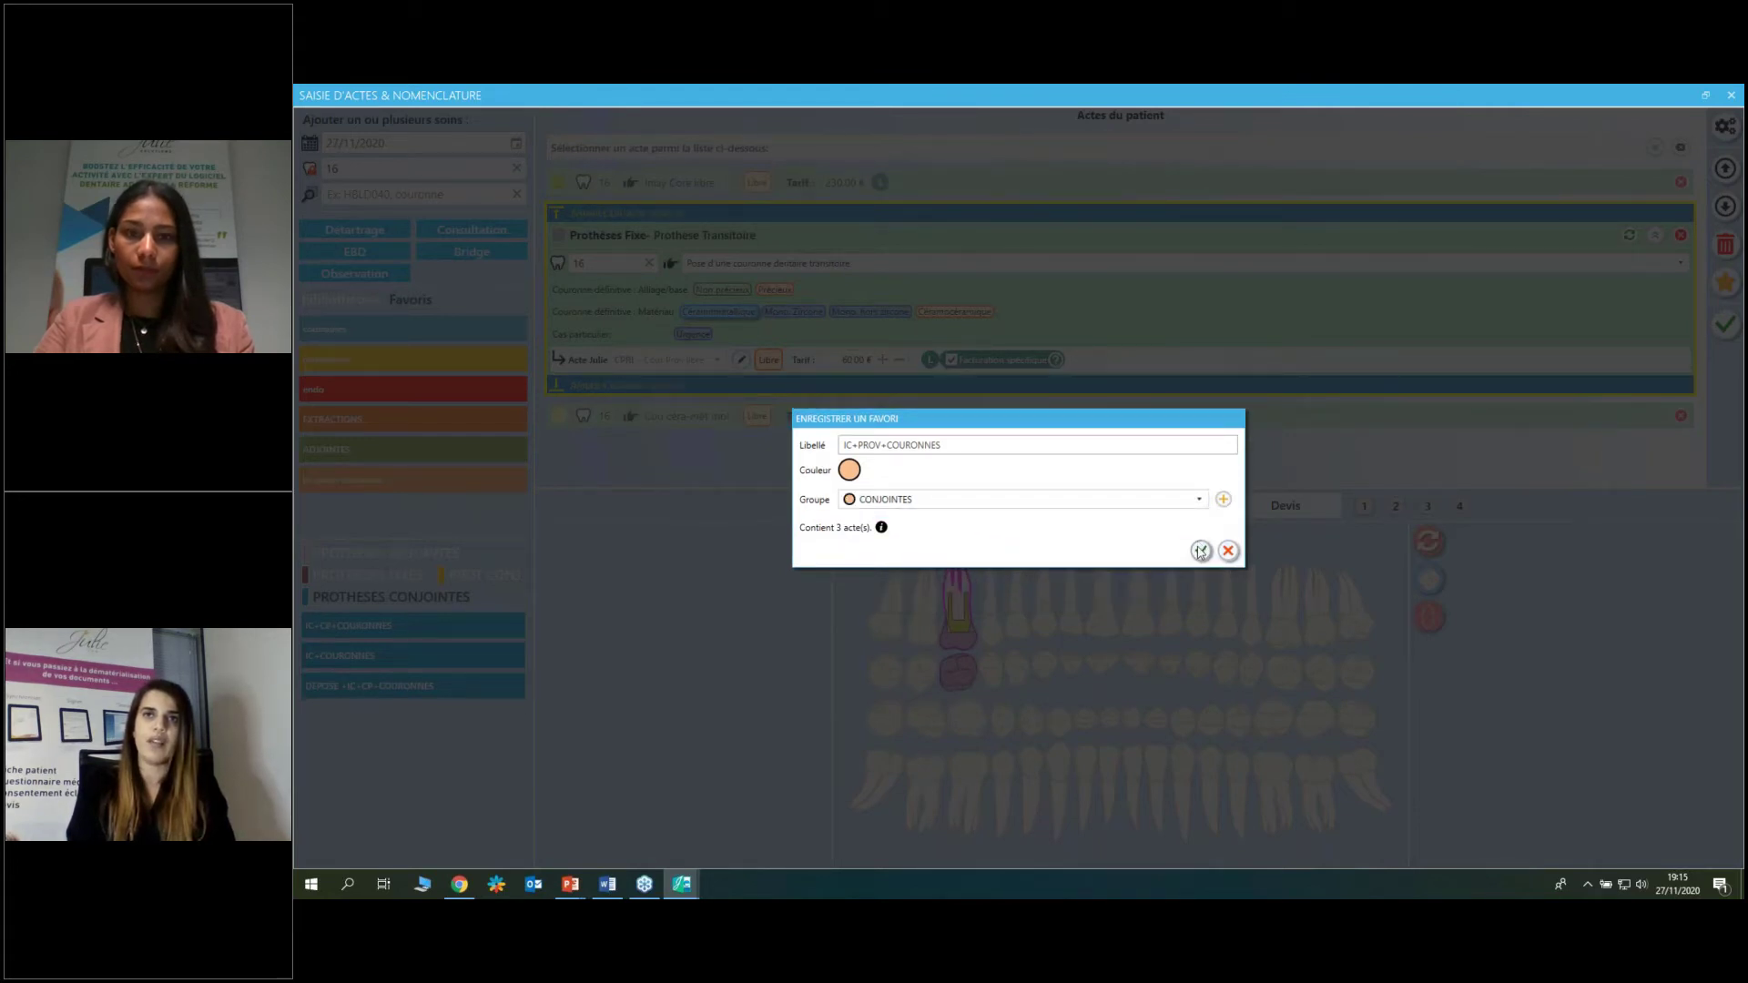
pyautogui.click(1201, 552)
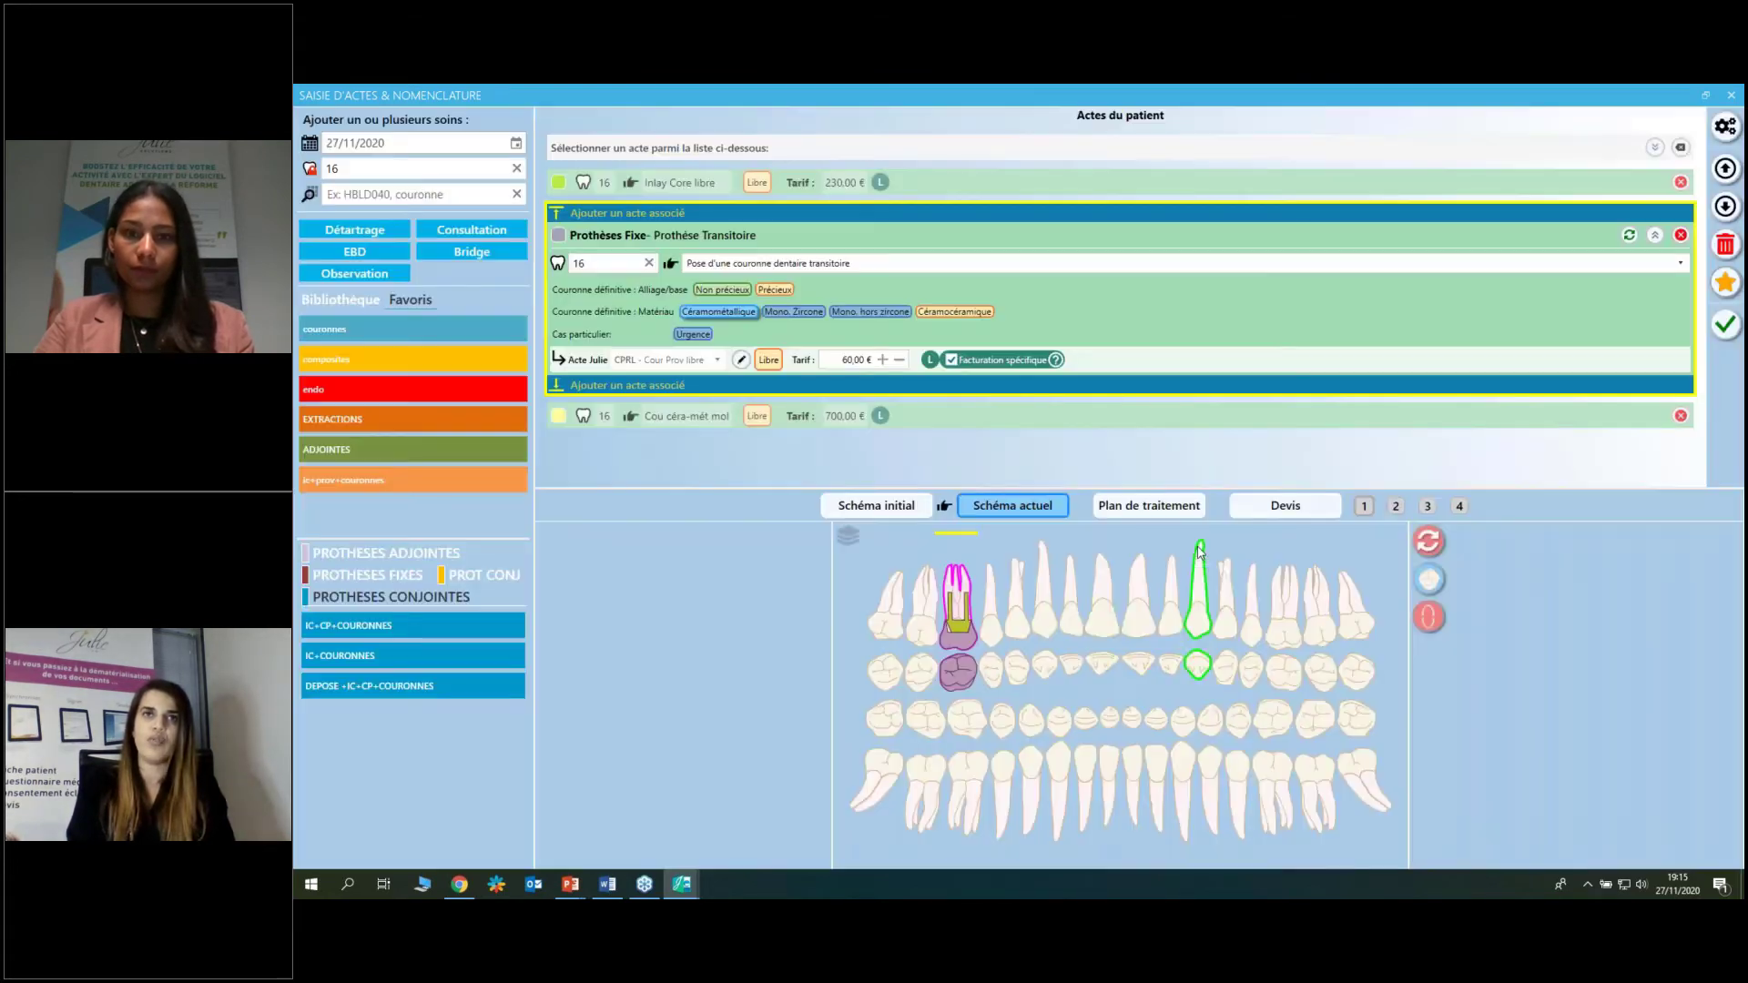
# Show the CONJOINTES favourites, then delete all three pending tooth 16 acts.
pyautogui.click(448, 601)
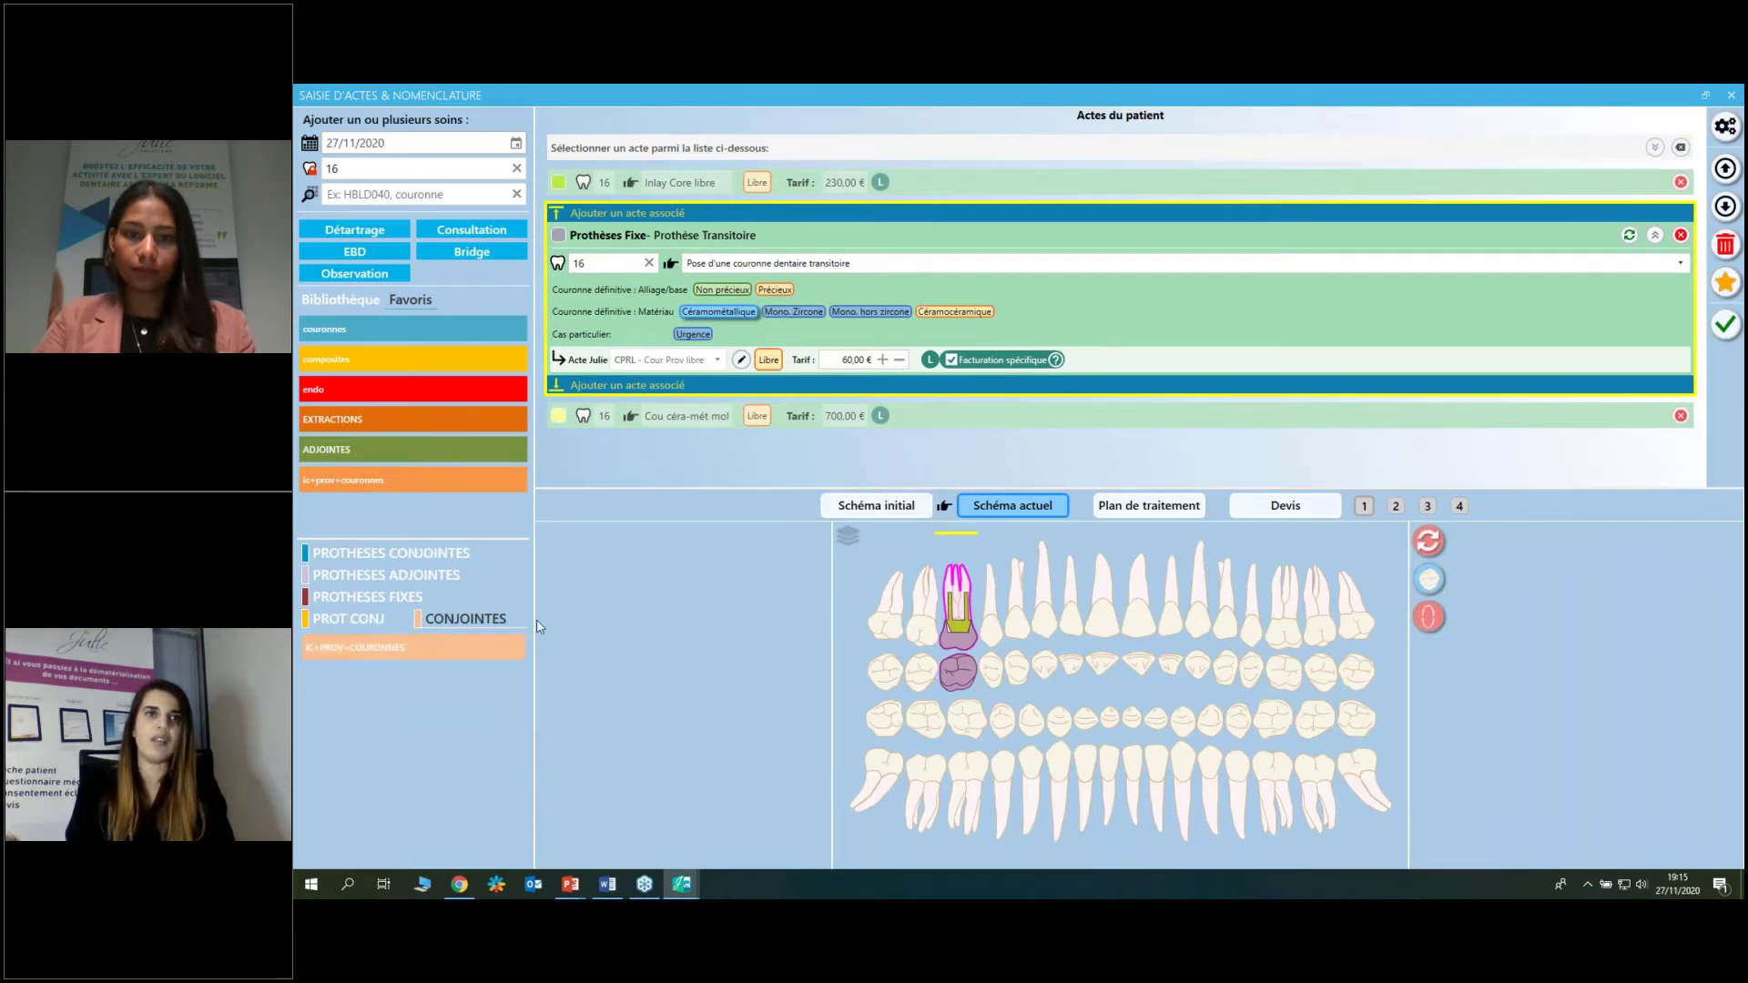
pyautogui.moveTo(412, 653)
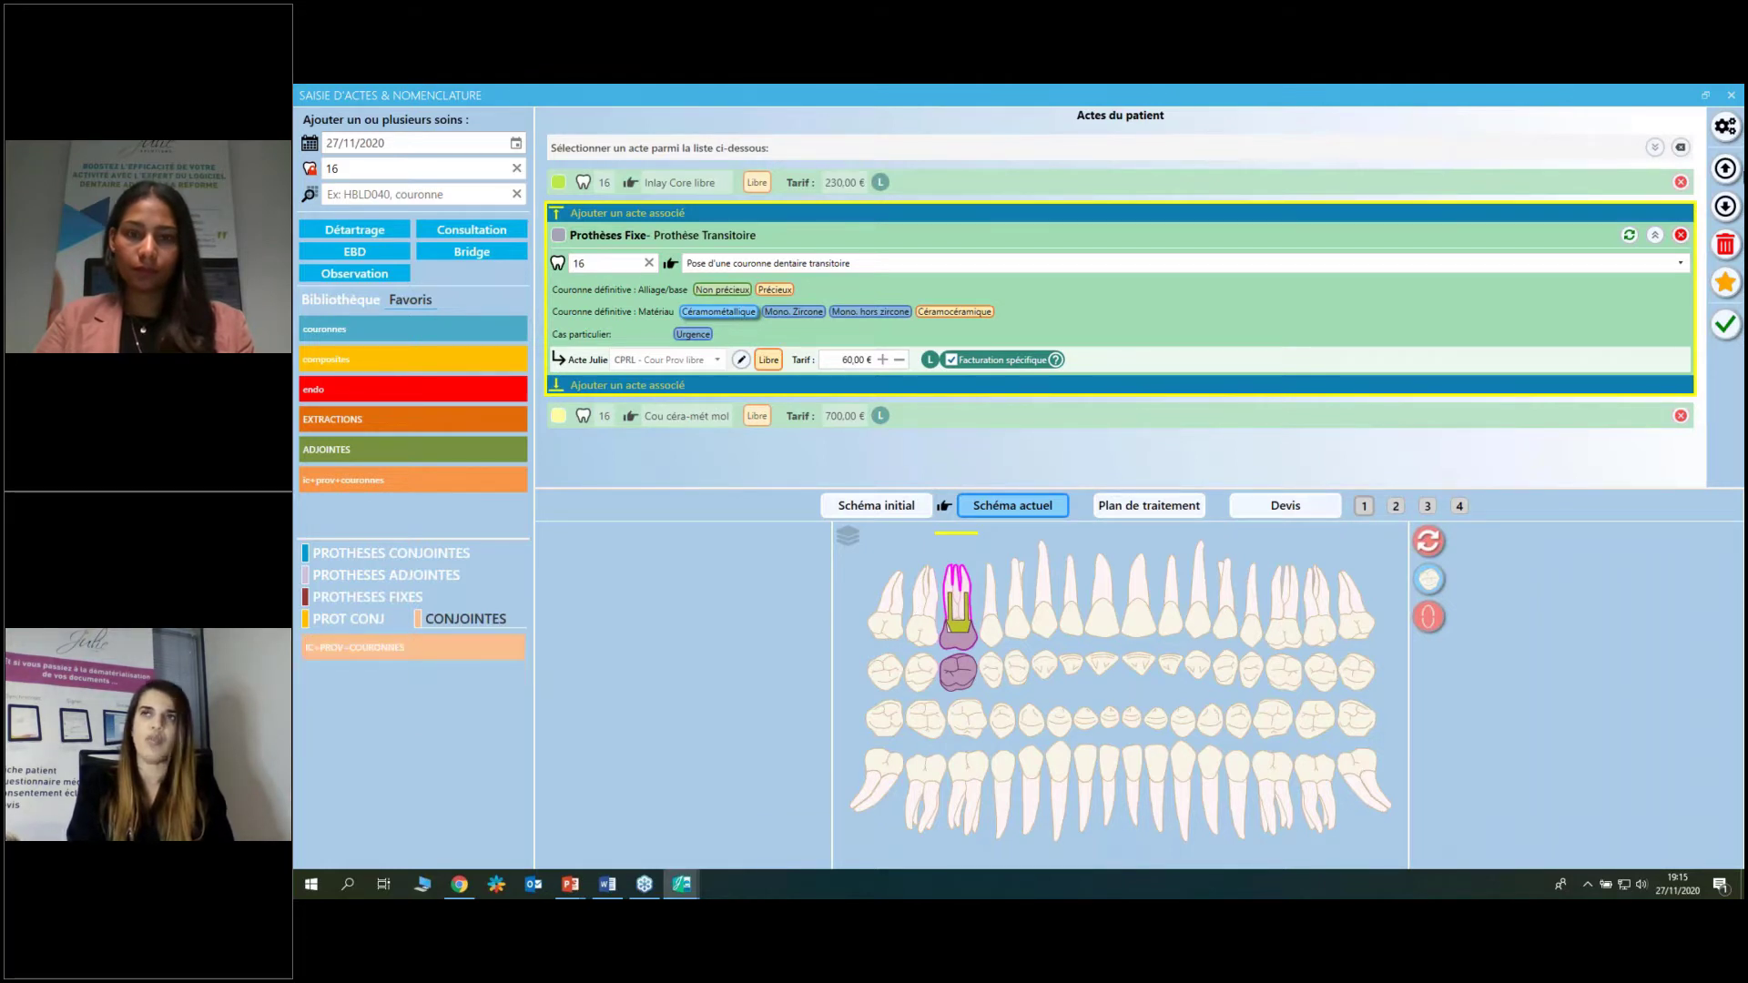
pyautogui.click(1717, 246)
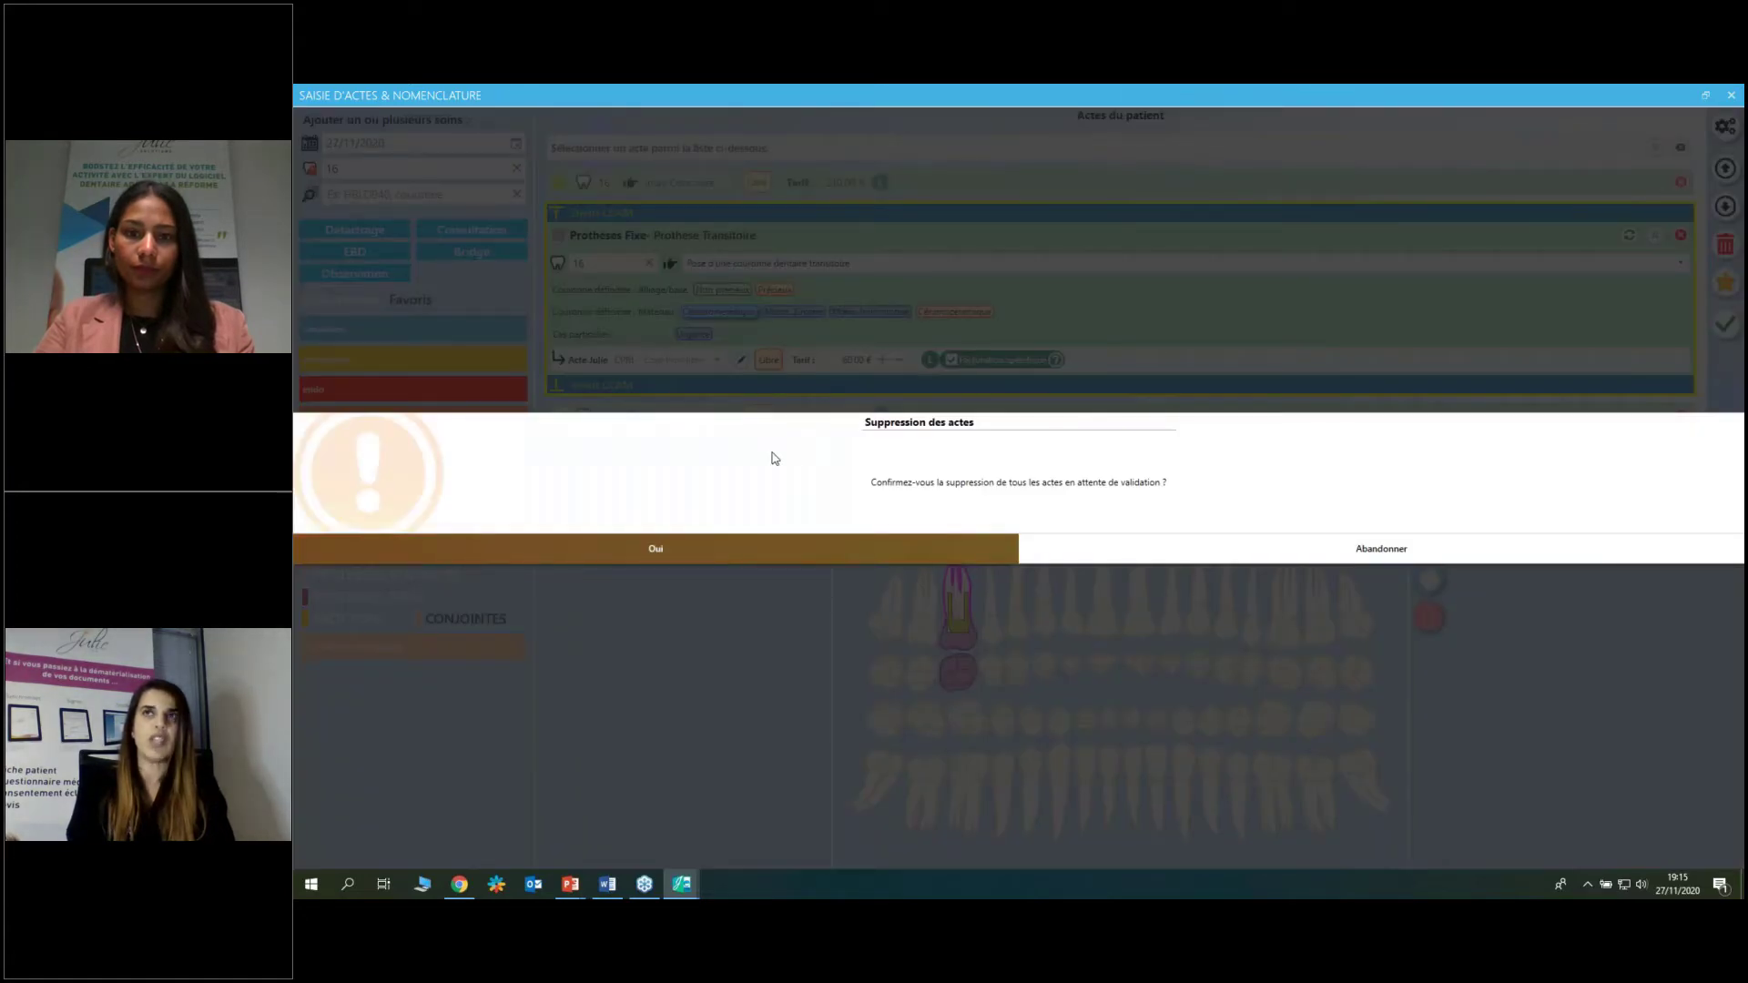
pyautogui.click(755, 548)
# Close act entry and reopen it from the medical history, dismissing the warning.
pyautogui.click(1731, 95)
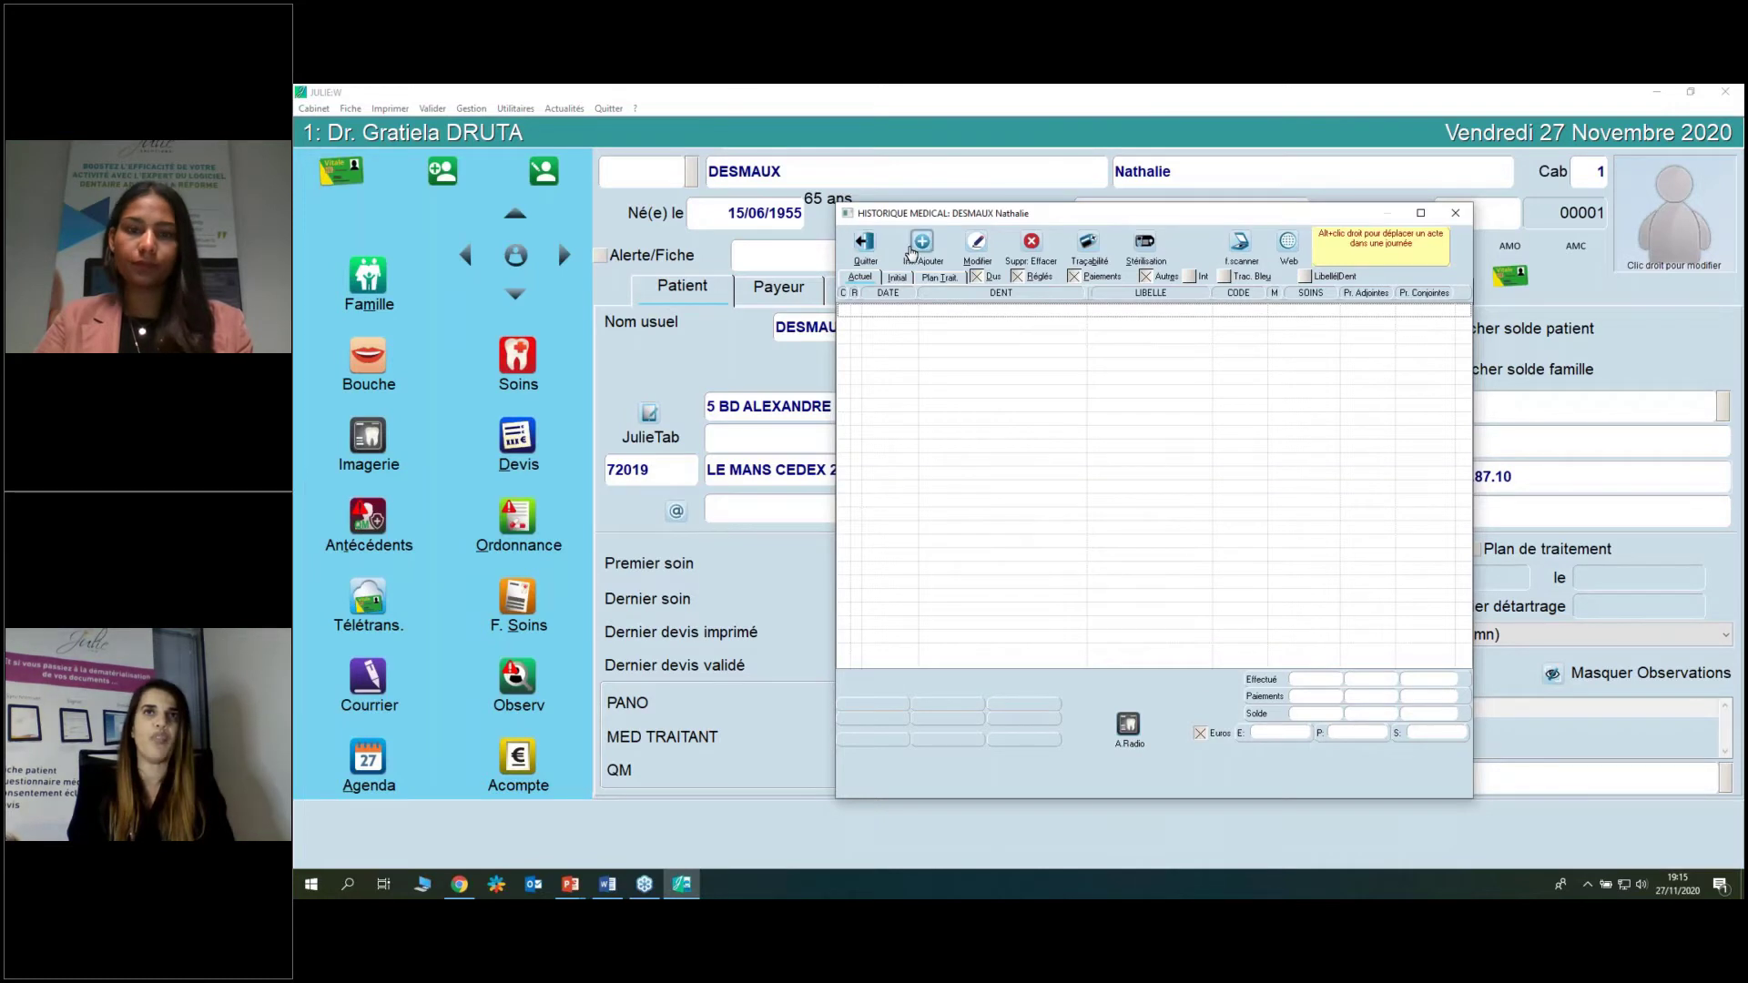
pyautogui.click(911, 252)
pyautogui.click(955, 544)
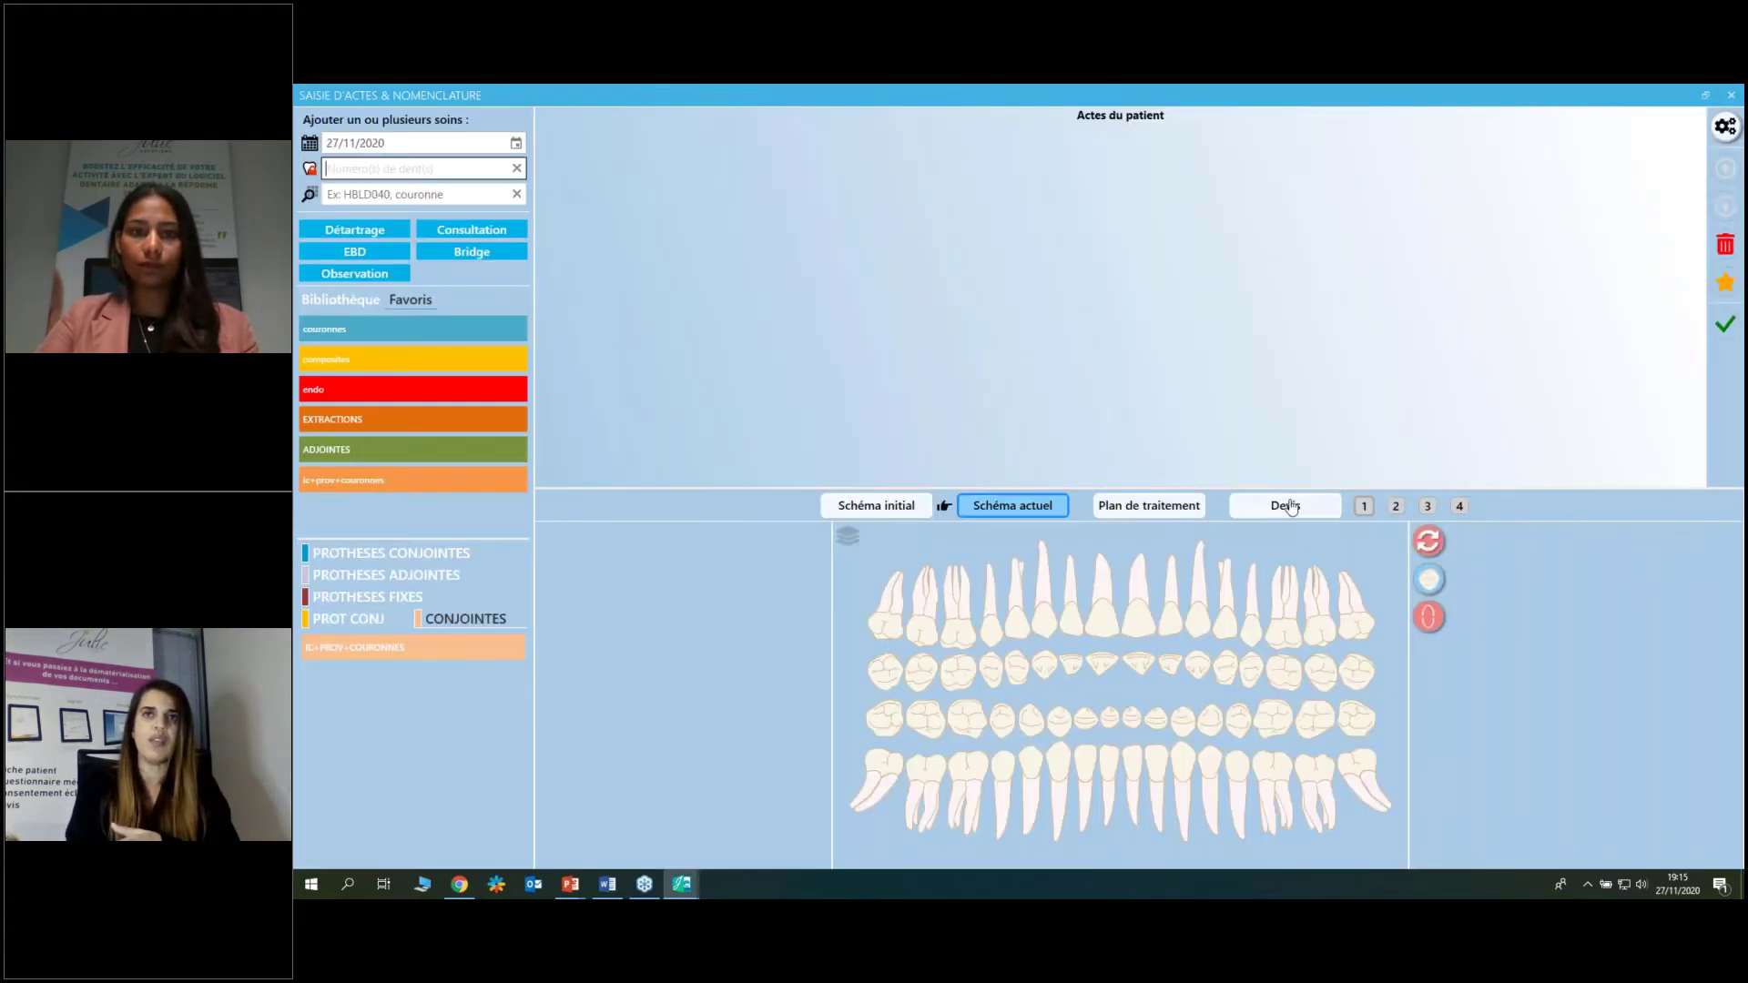
# Add a new quote for the patient, creating the empty Proposition N° 1.
pyautogui.click(1290, 508)
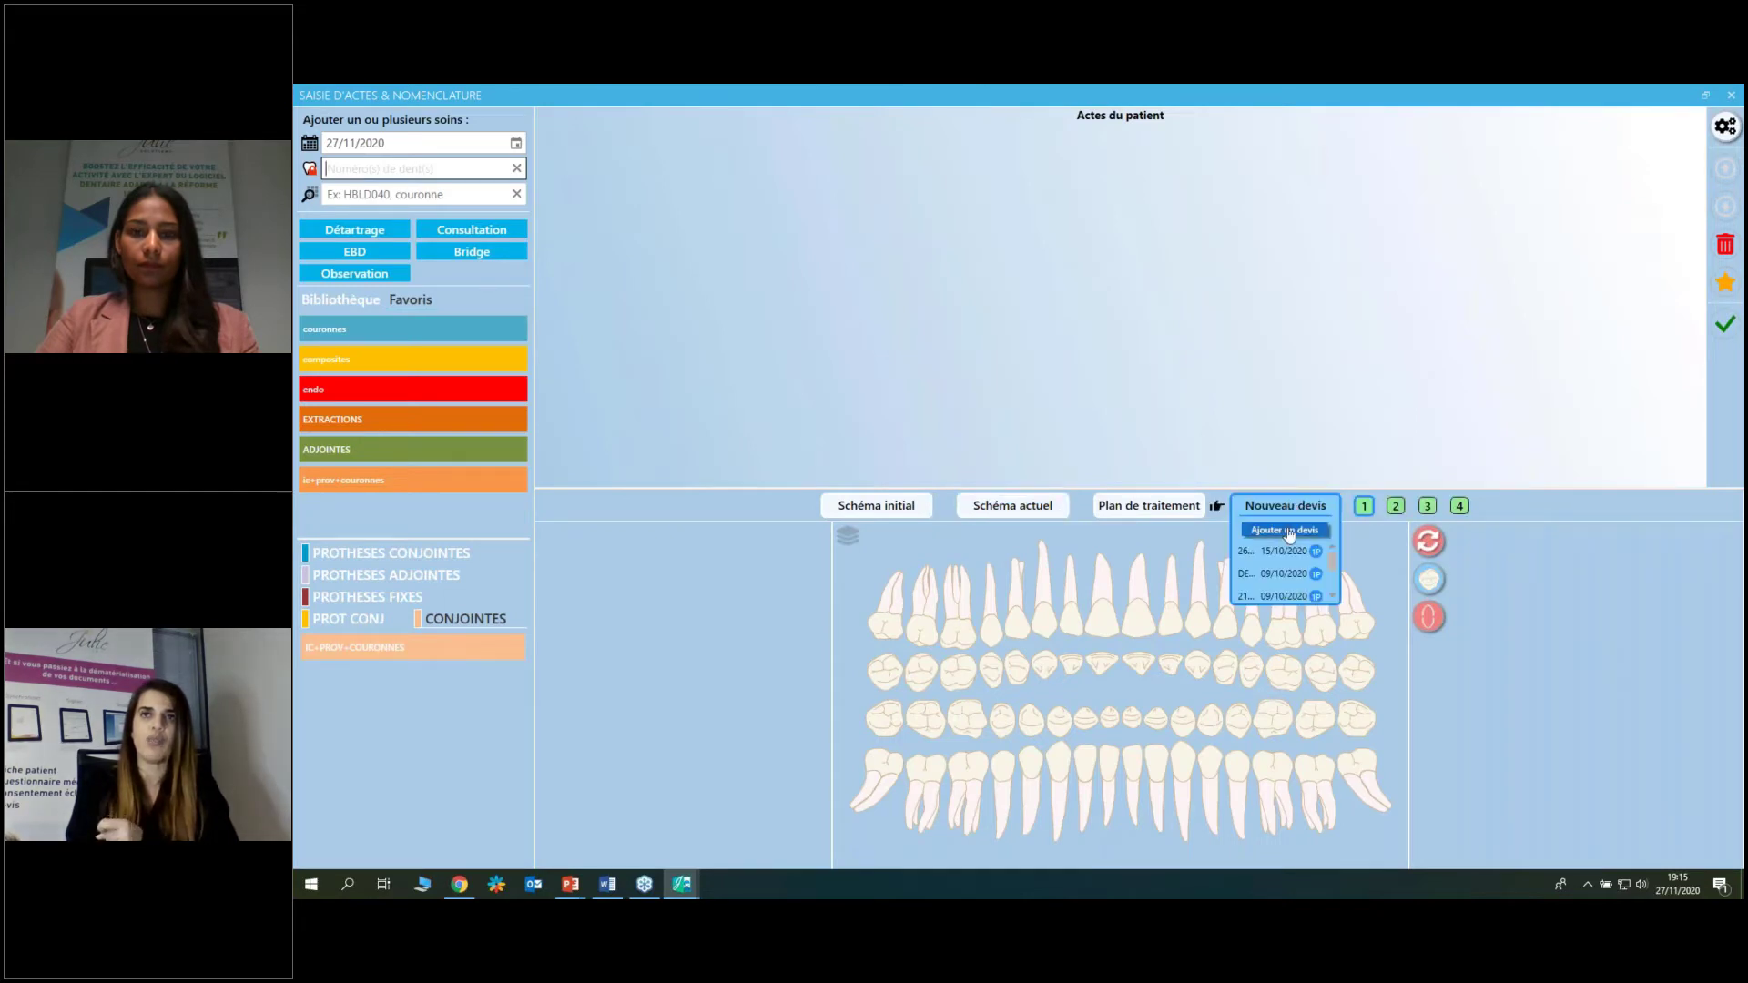
pyautogui.click(1287, 534)
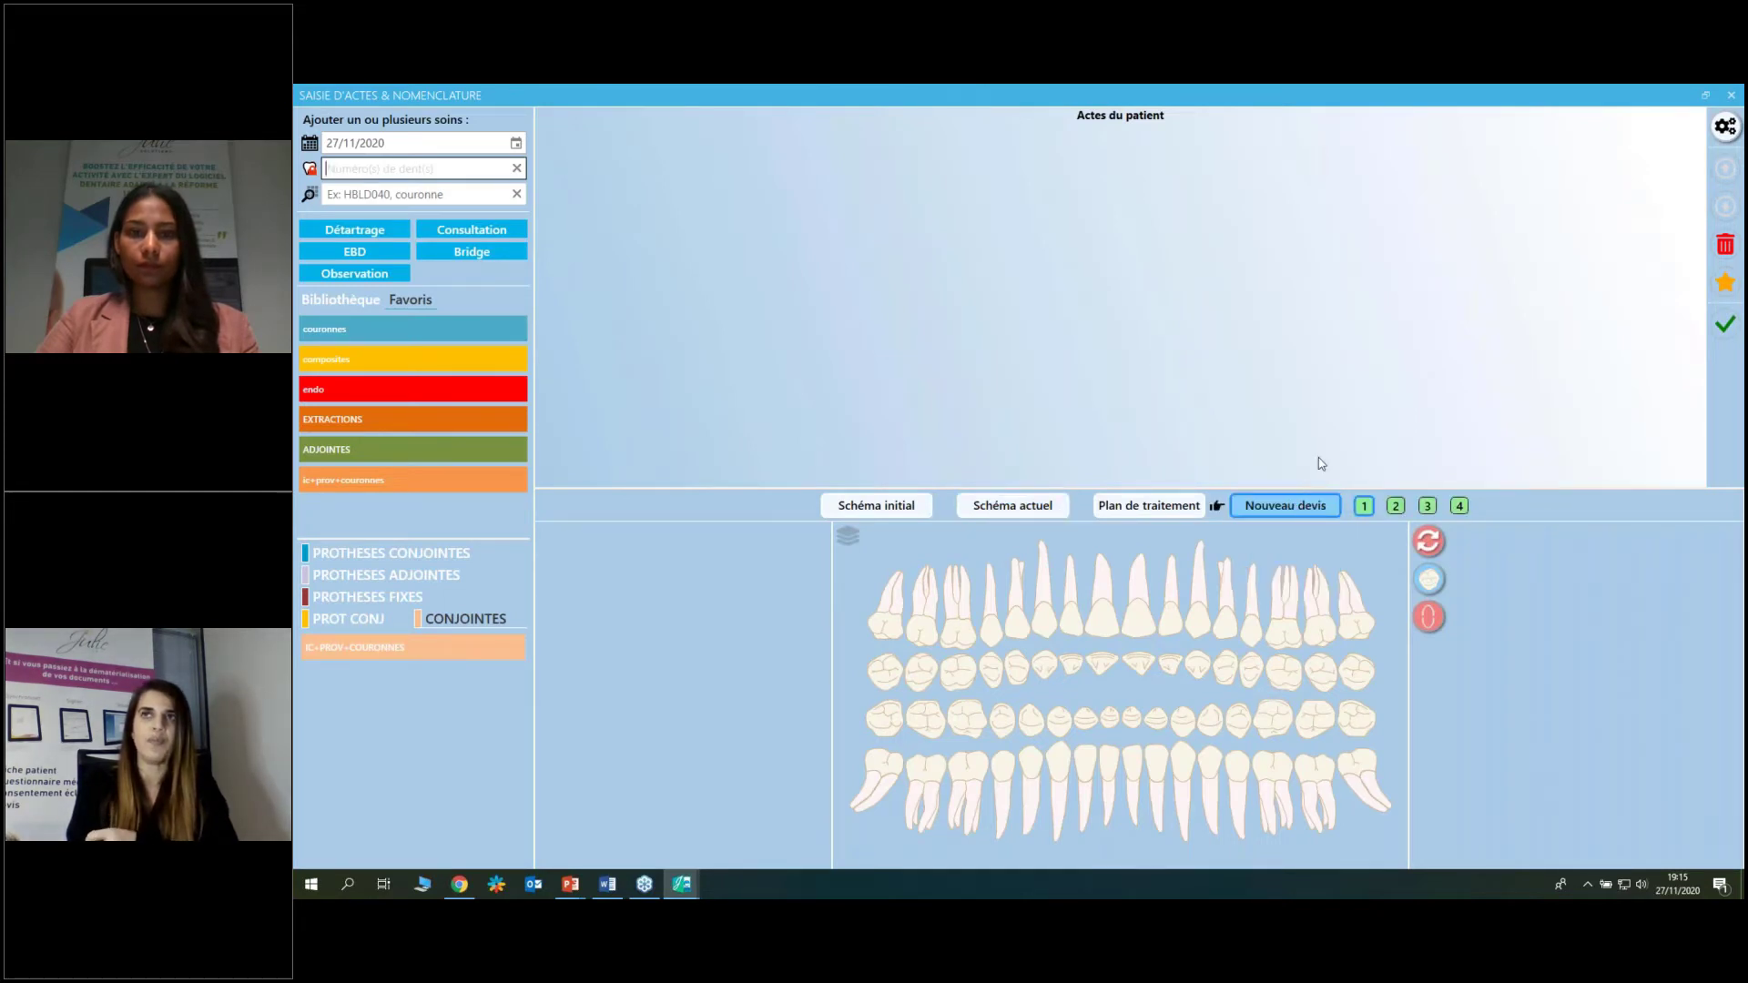
pyautogui.click(1730, 94)
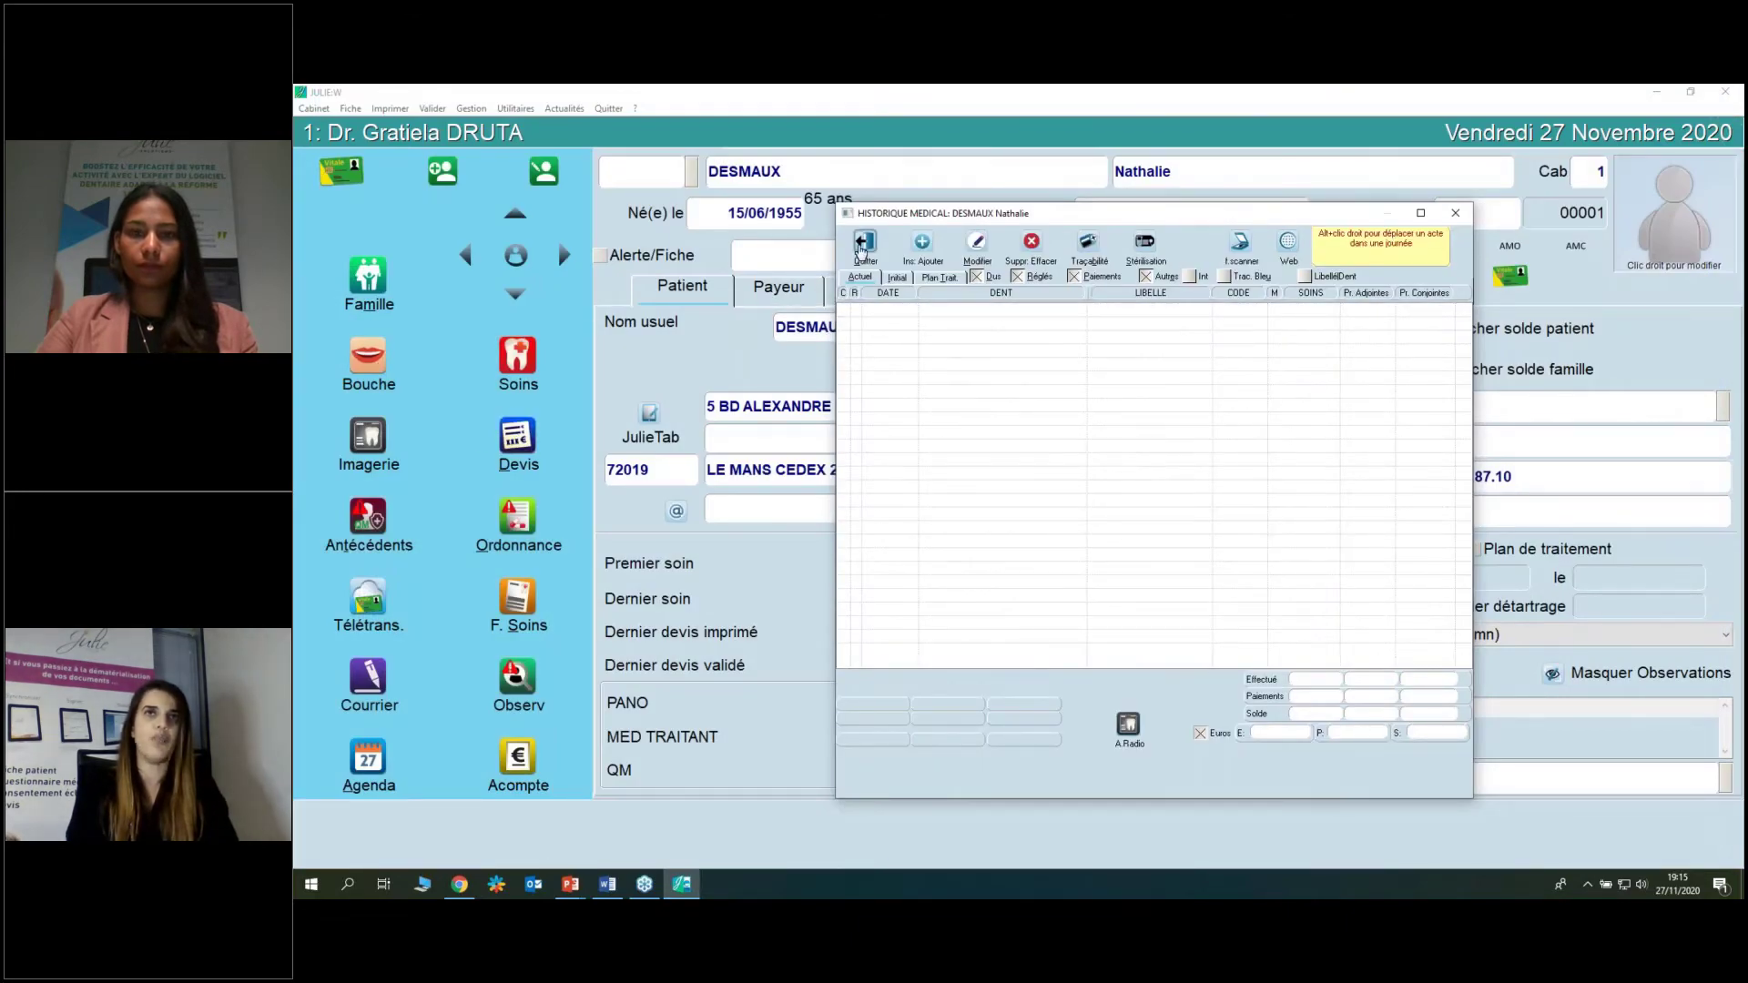
pyautogui.click(865, 244)
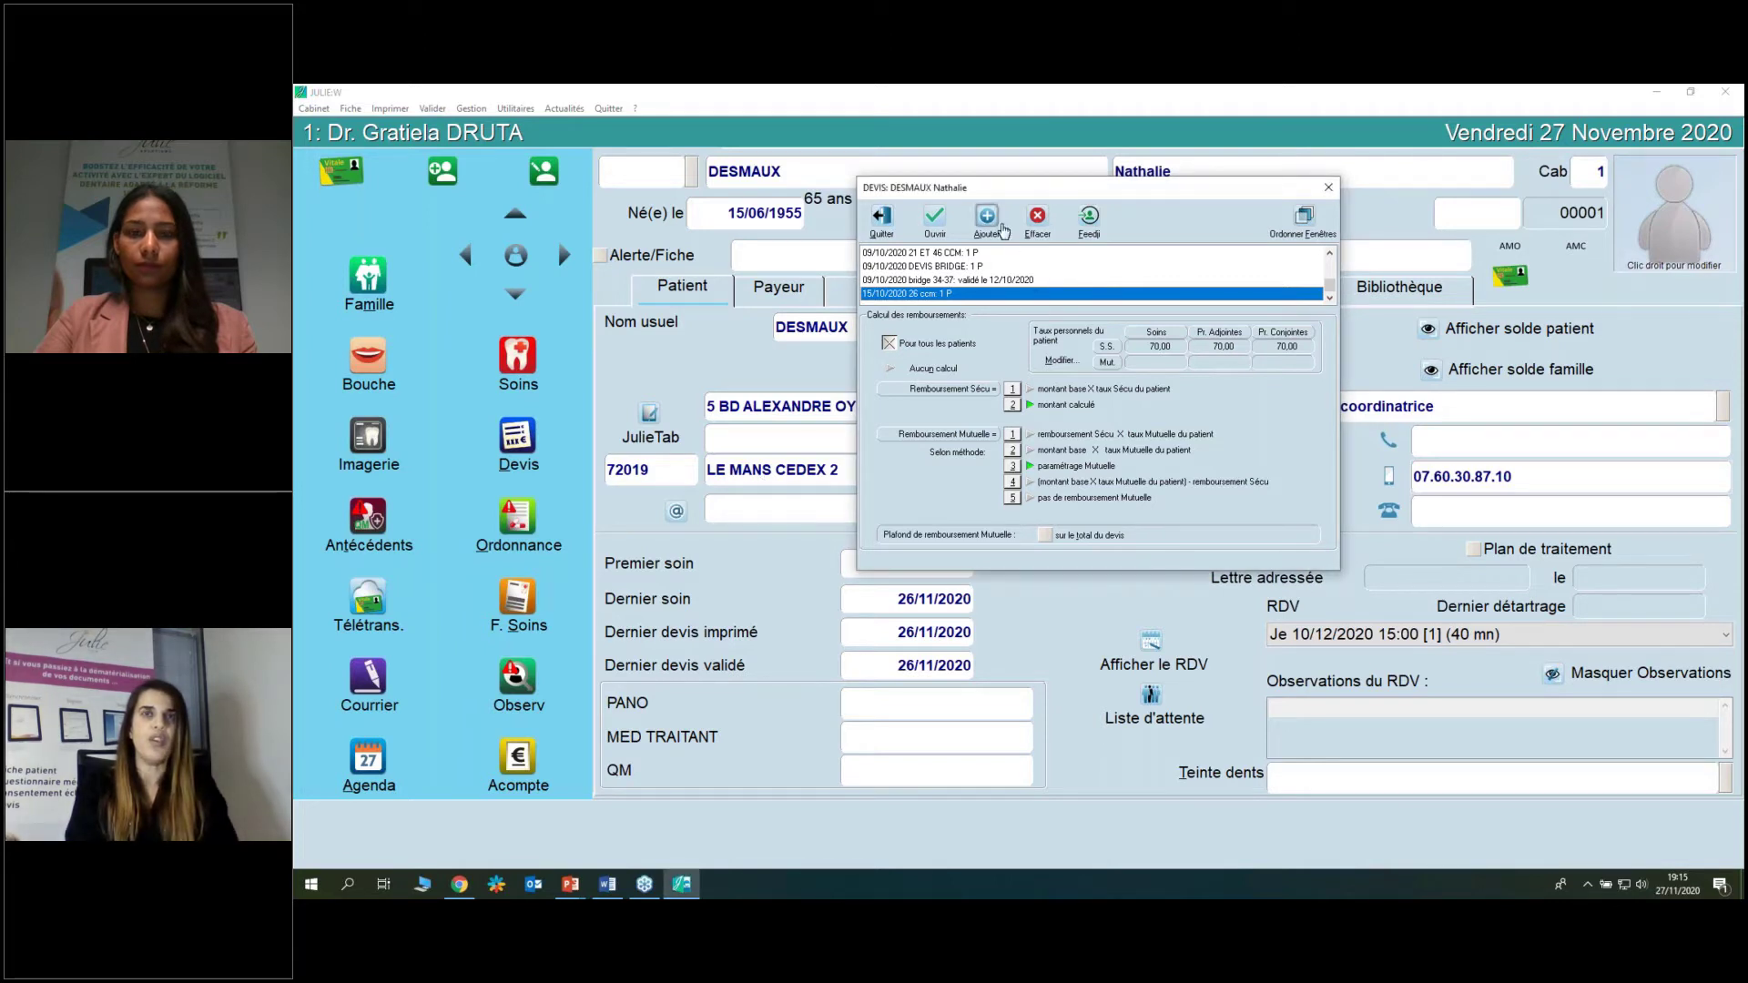
pyautogui.click(995, 226)
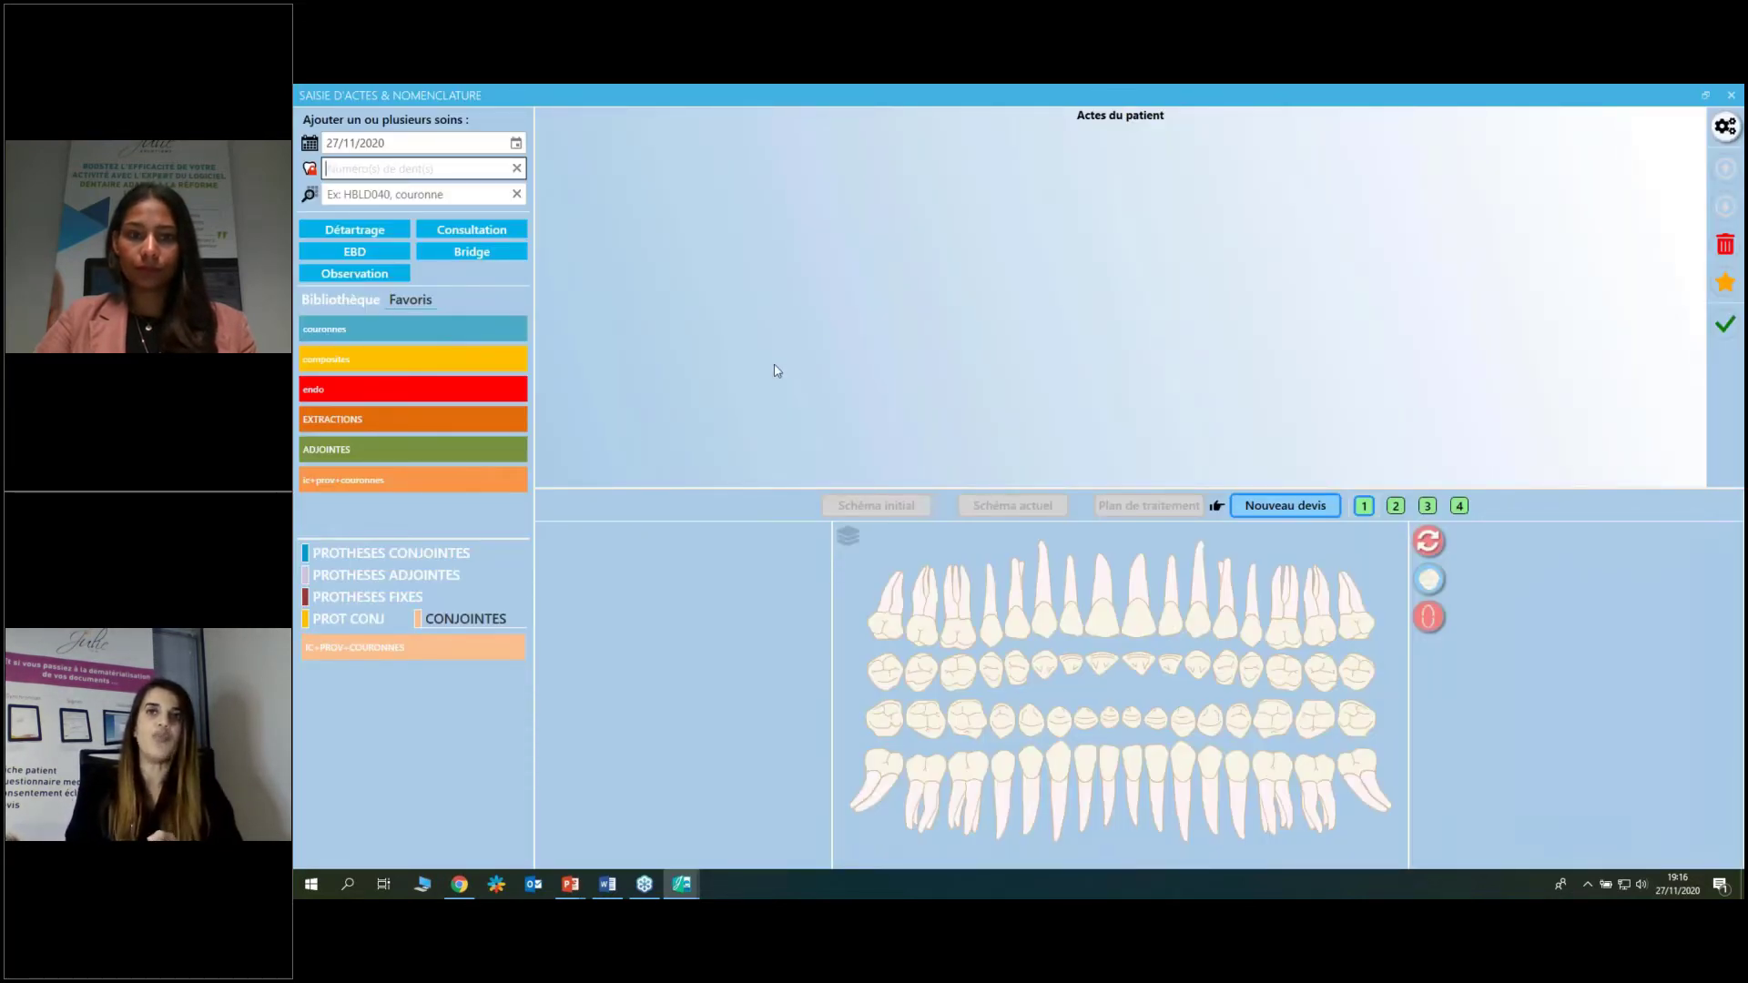
pyautogui.click(962, 634)
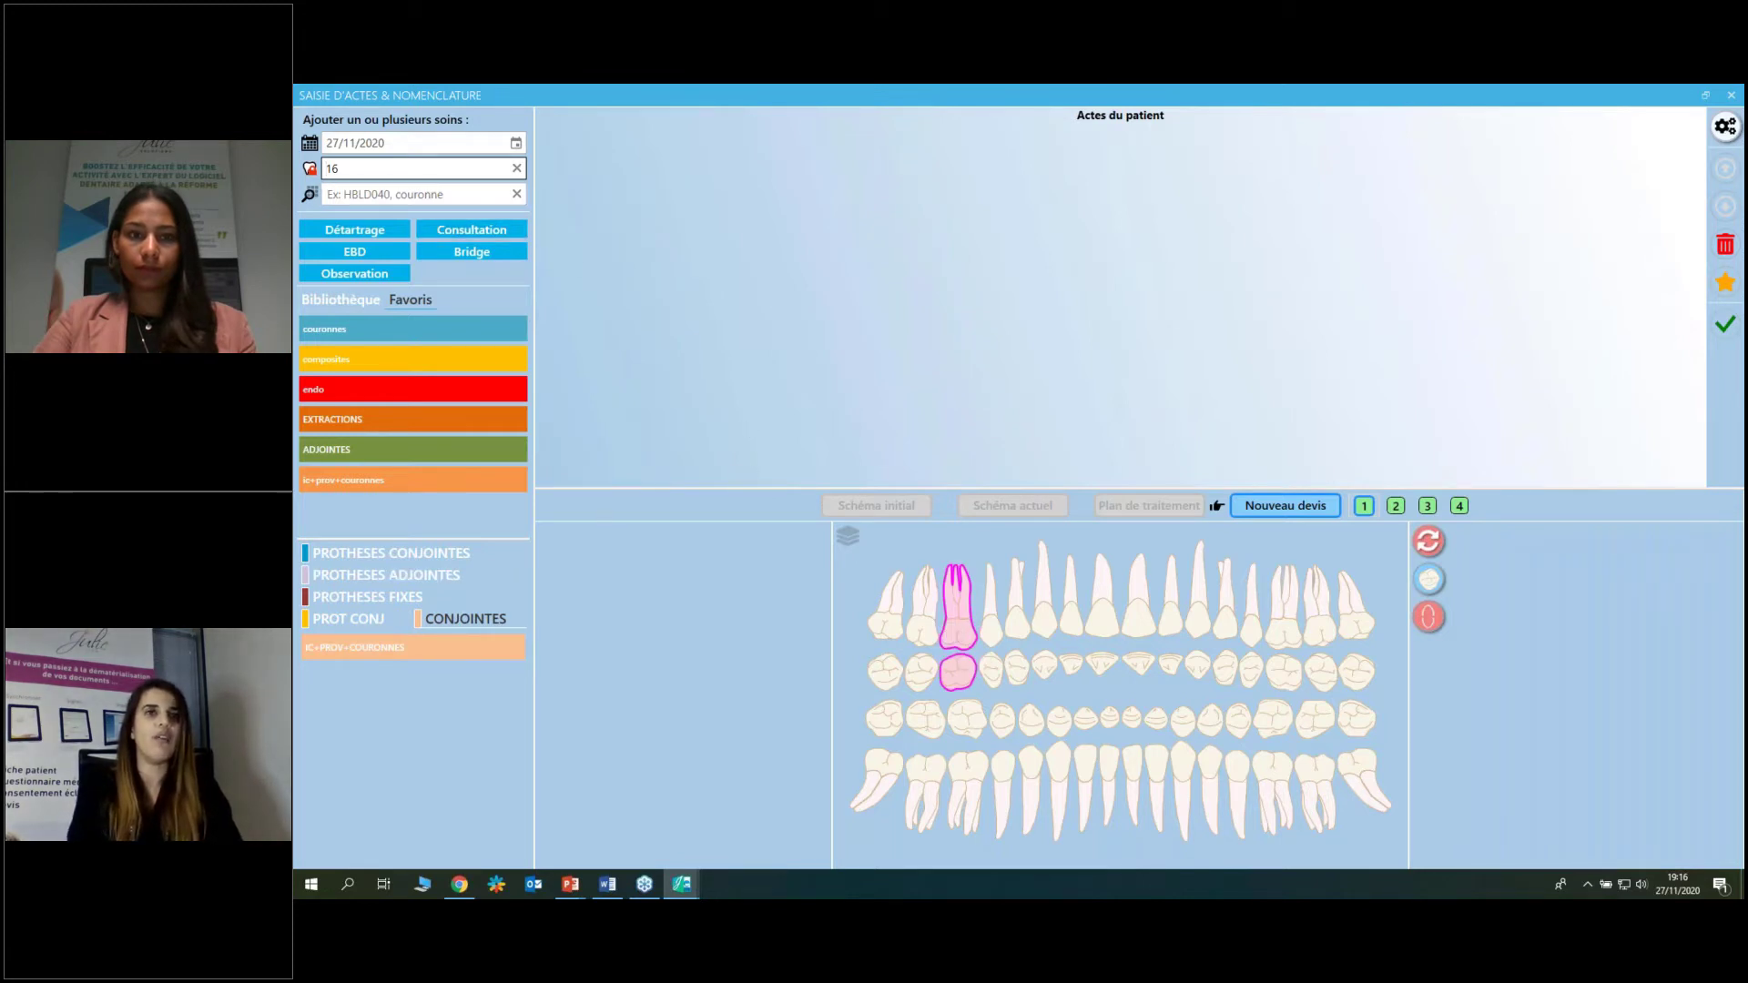
pyautogui.moveTo(475, 648)
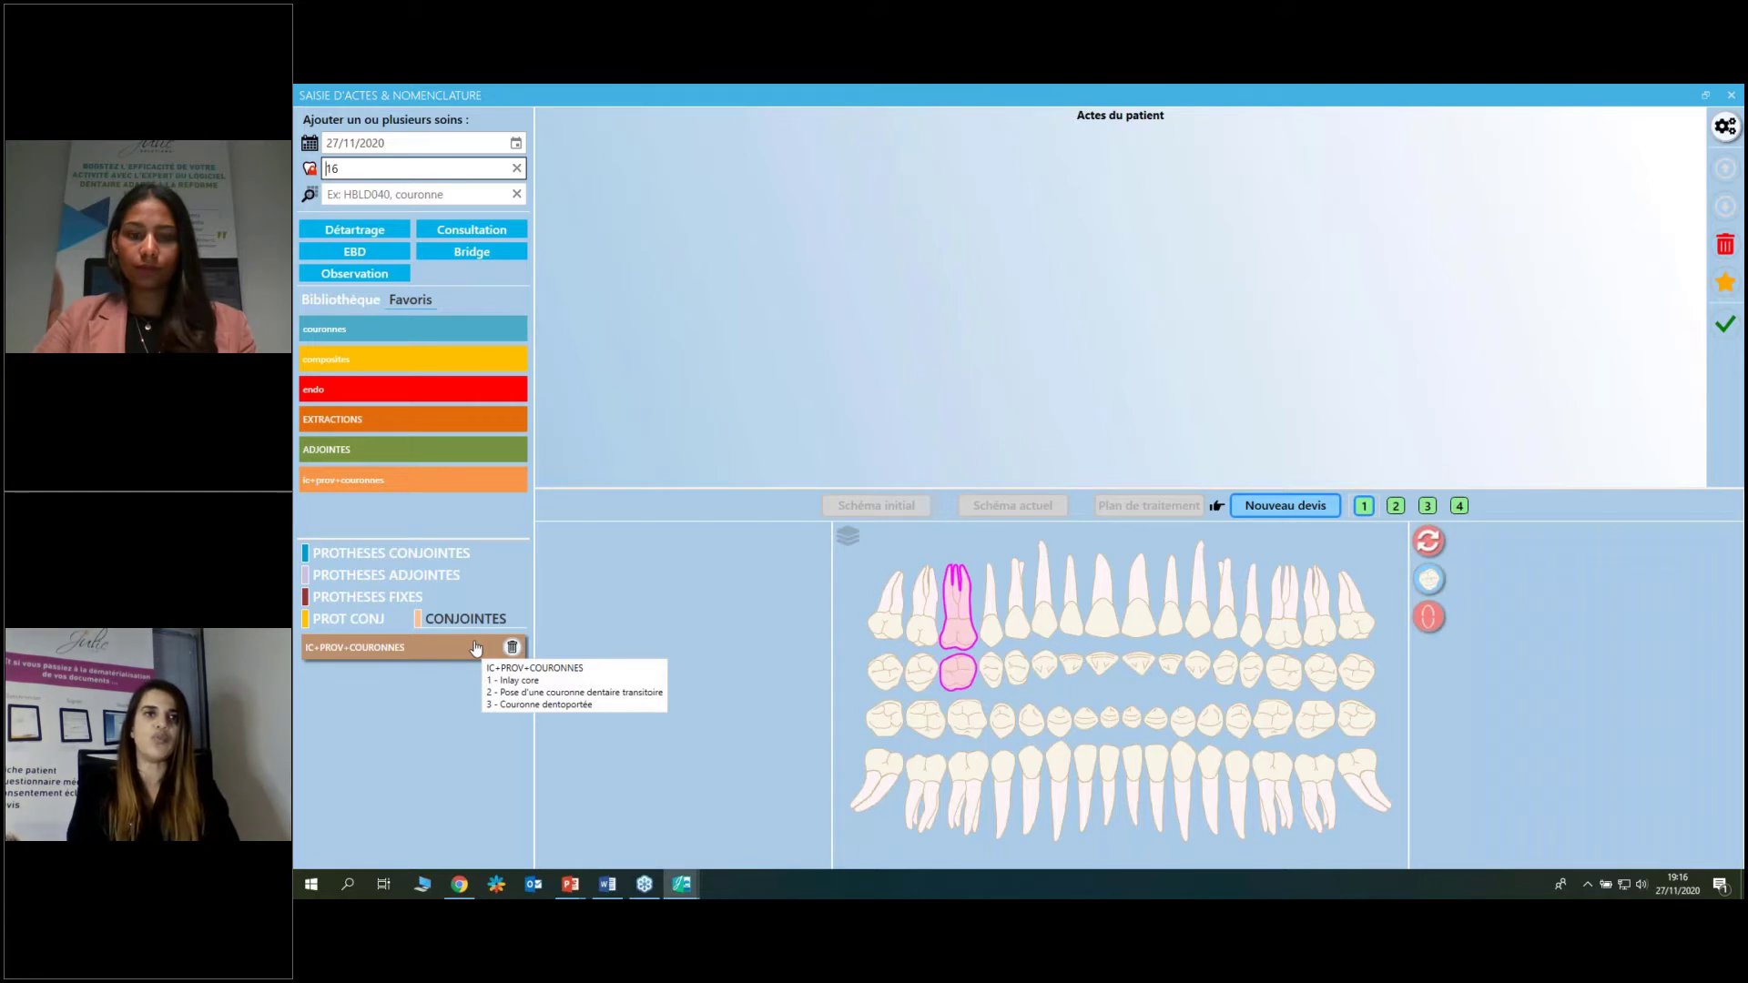
pyautogui.click(476, 648)
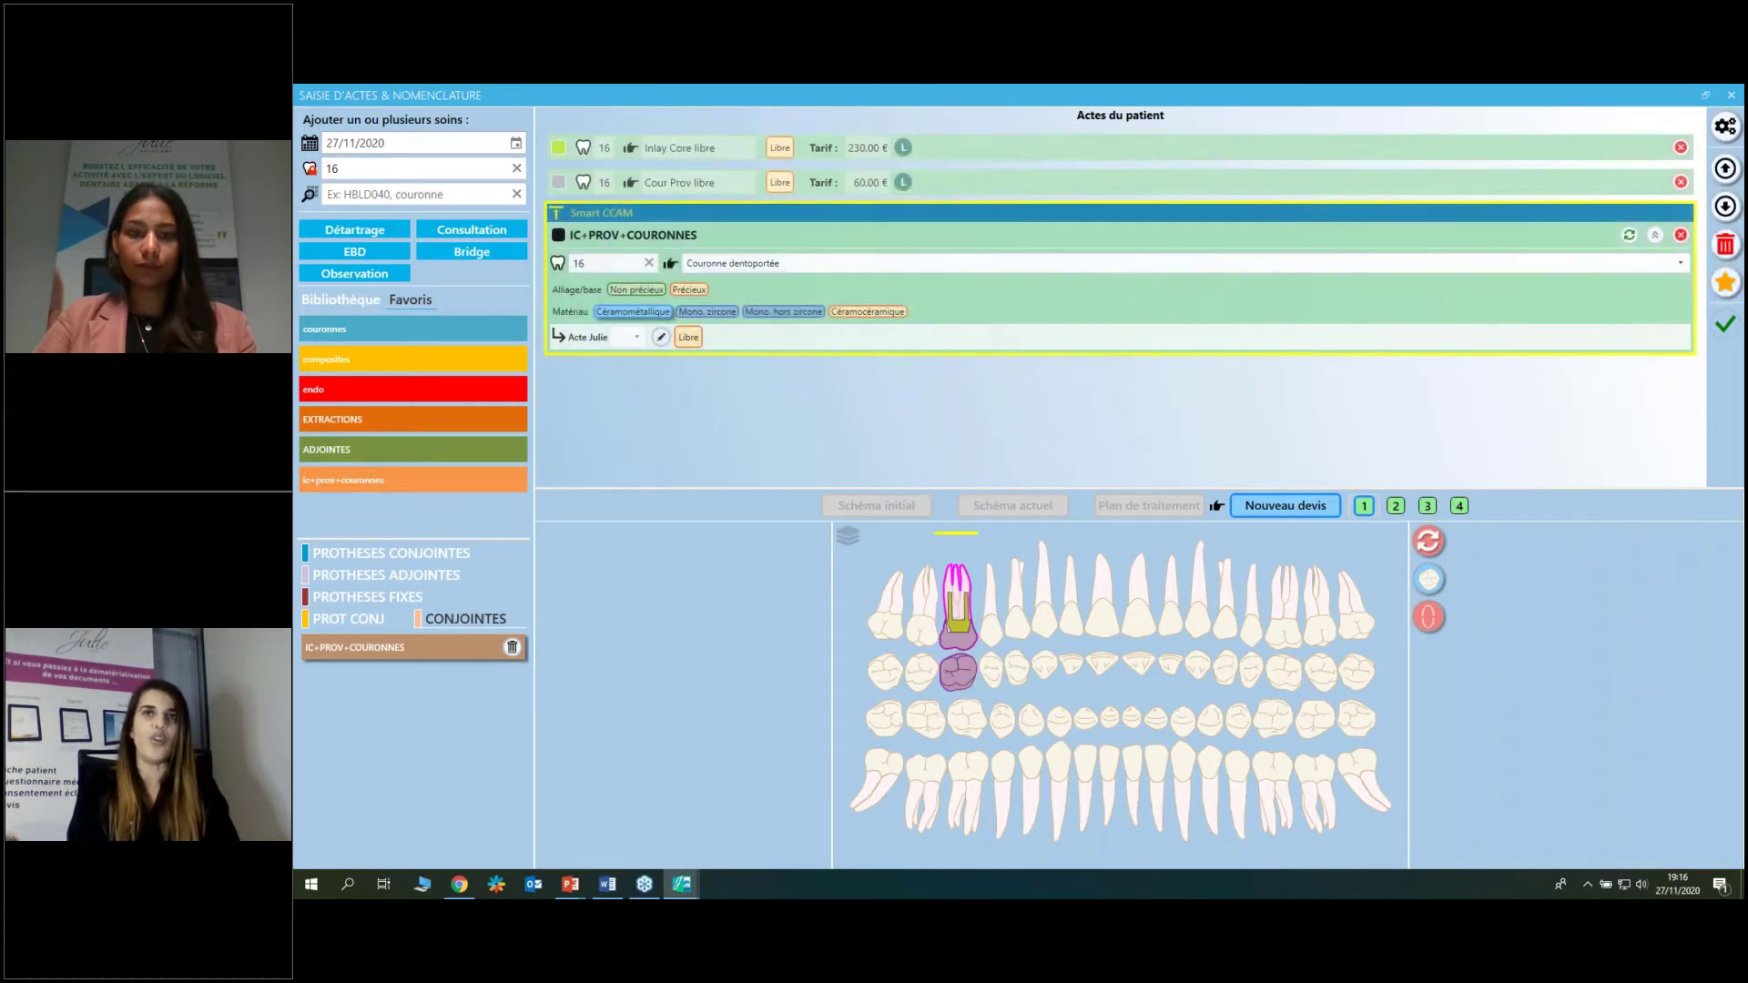
pyautogui.click(1720, 247)
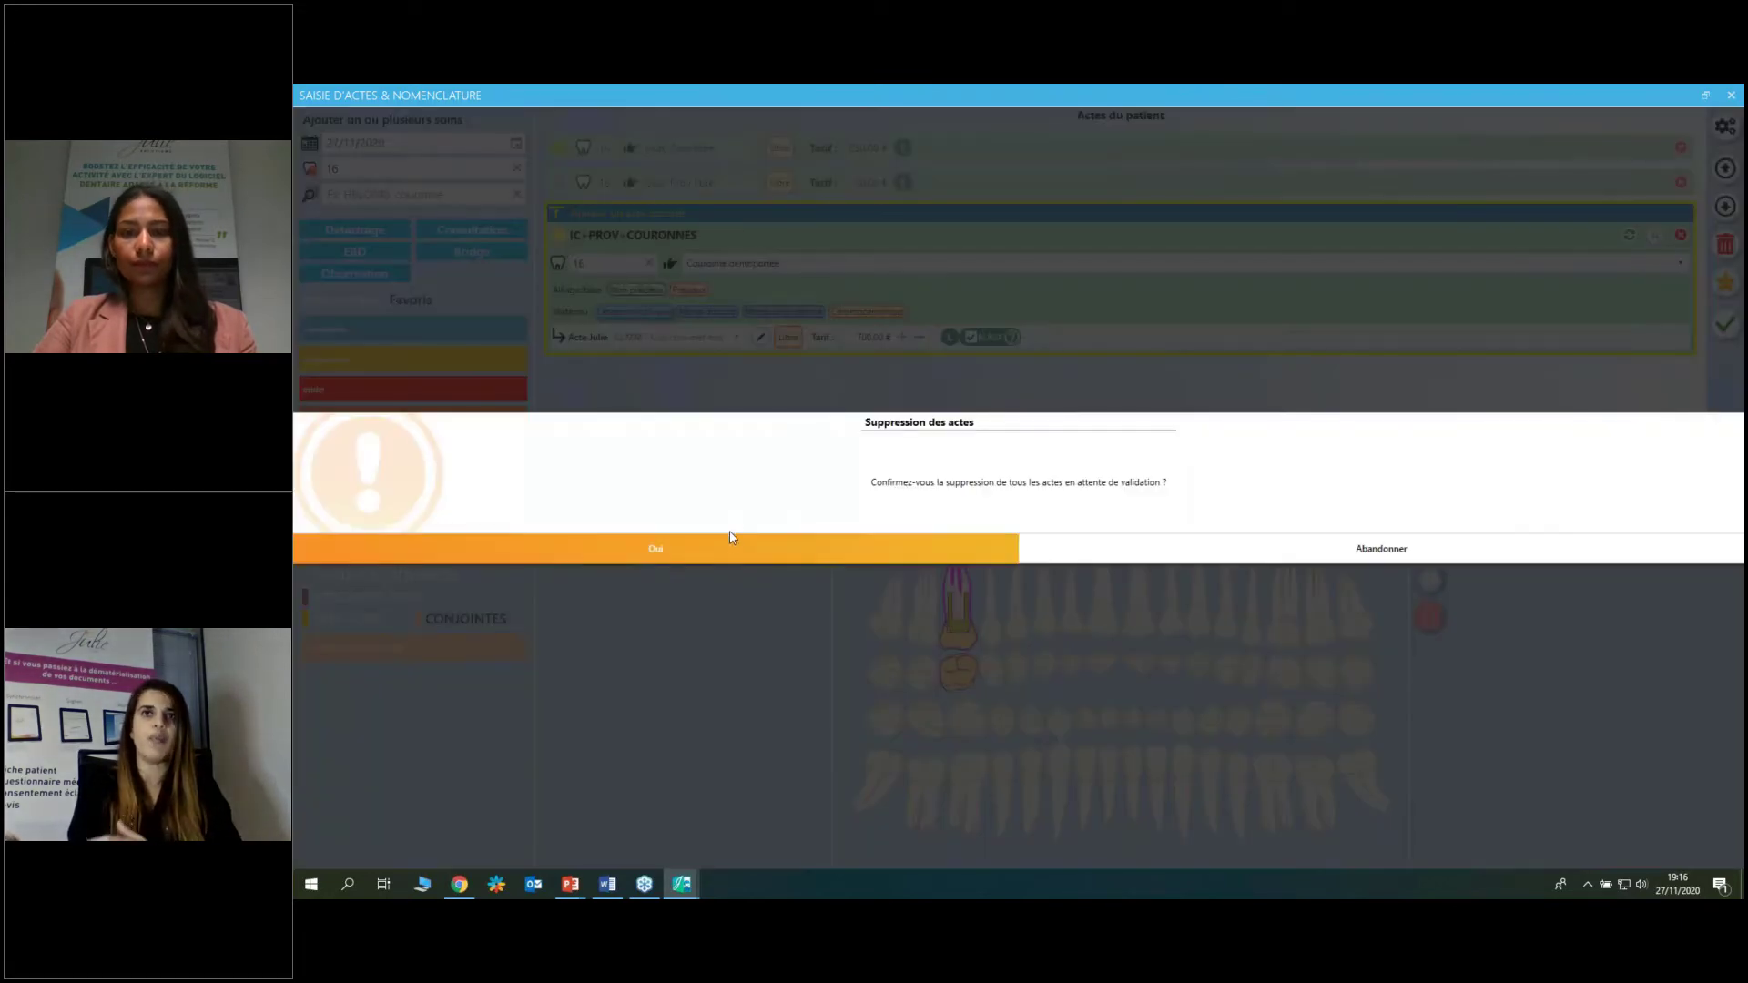
pyautogui.press('Return')
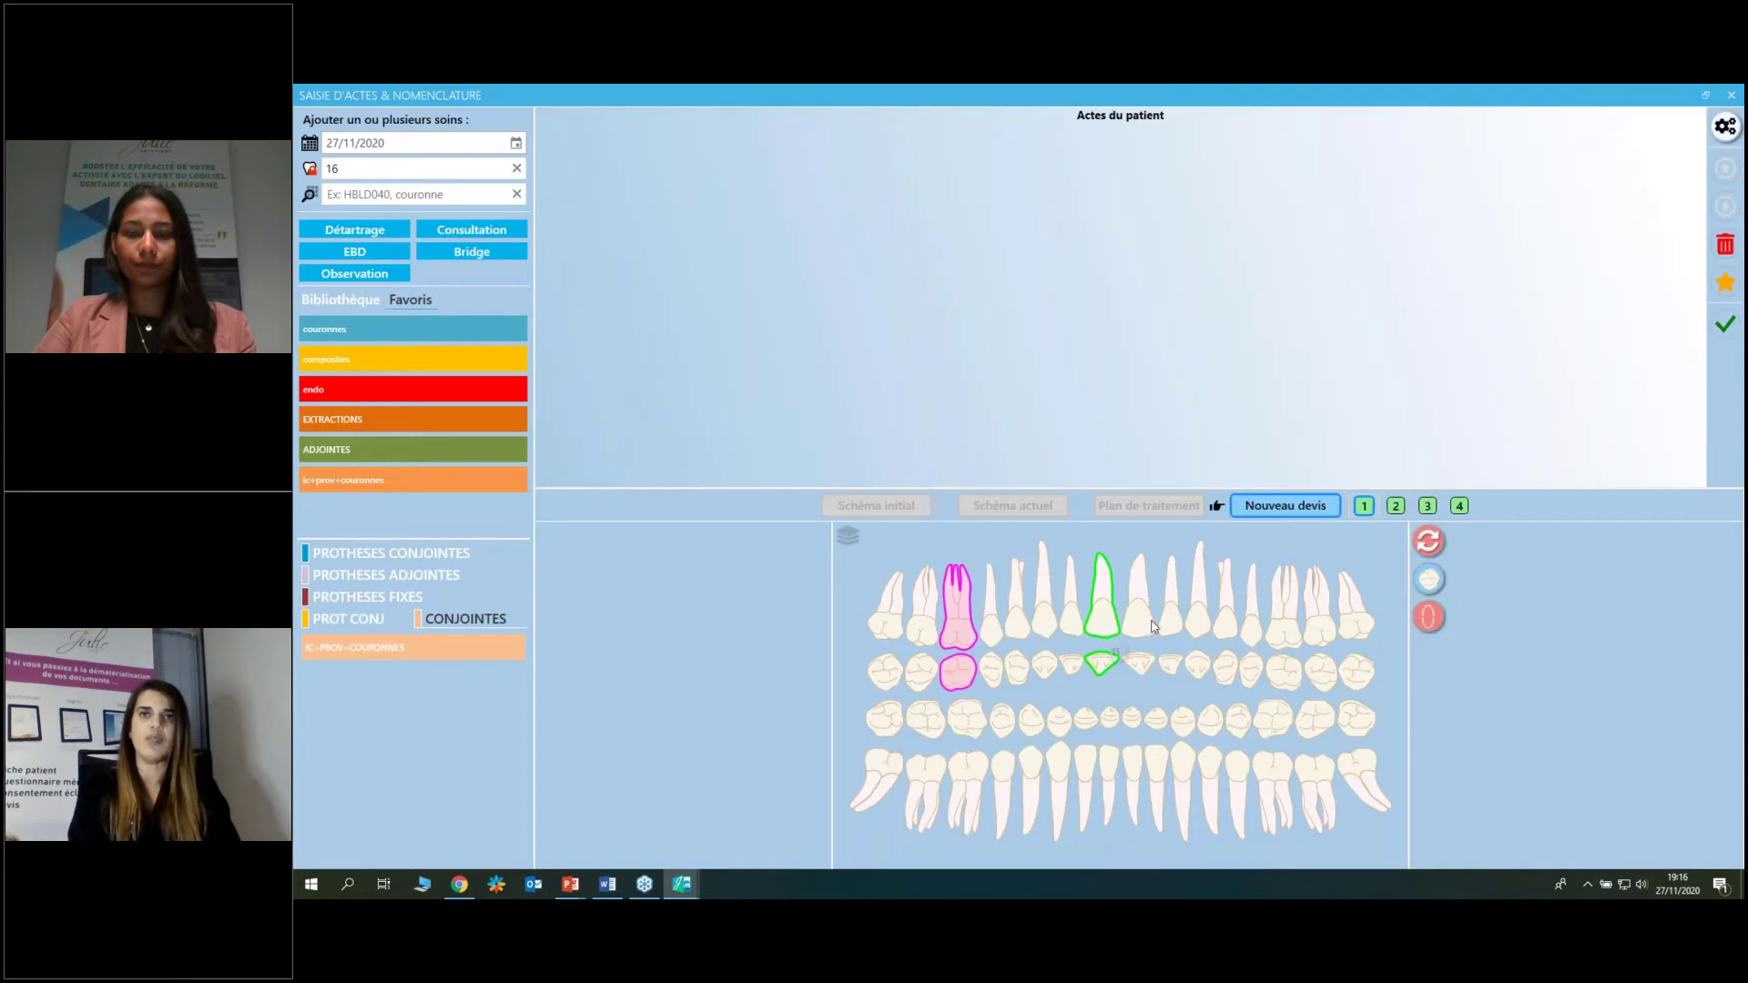
# Apply IC+PROV+COURONNES to teeth 16 and 11, keeping tooth 11's crown ceramometallic at 500 €.
pyautogui.click(1102, 601)
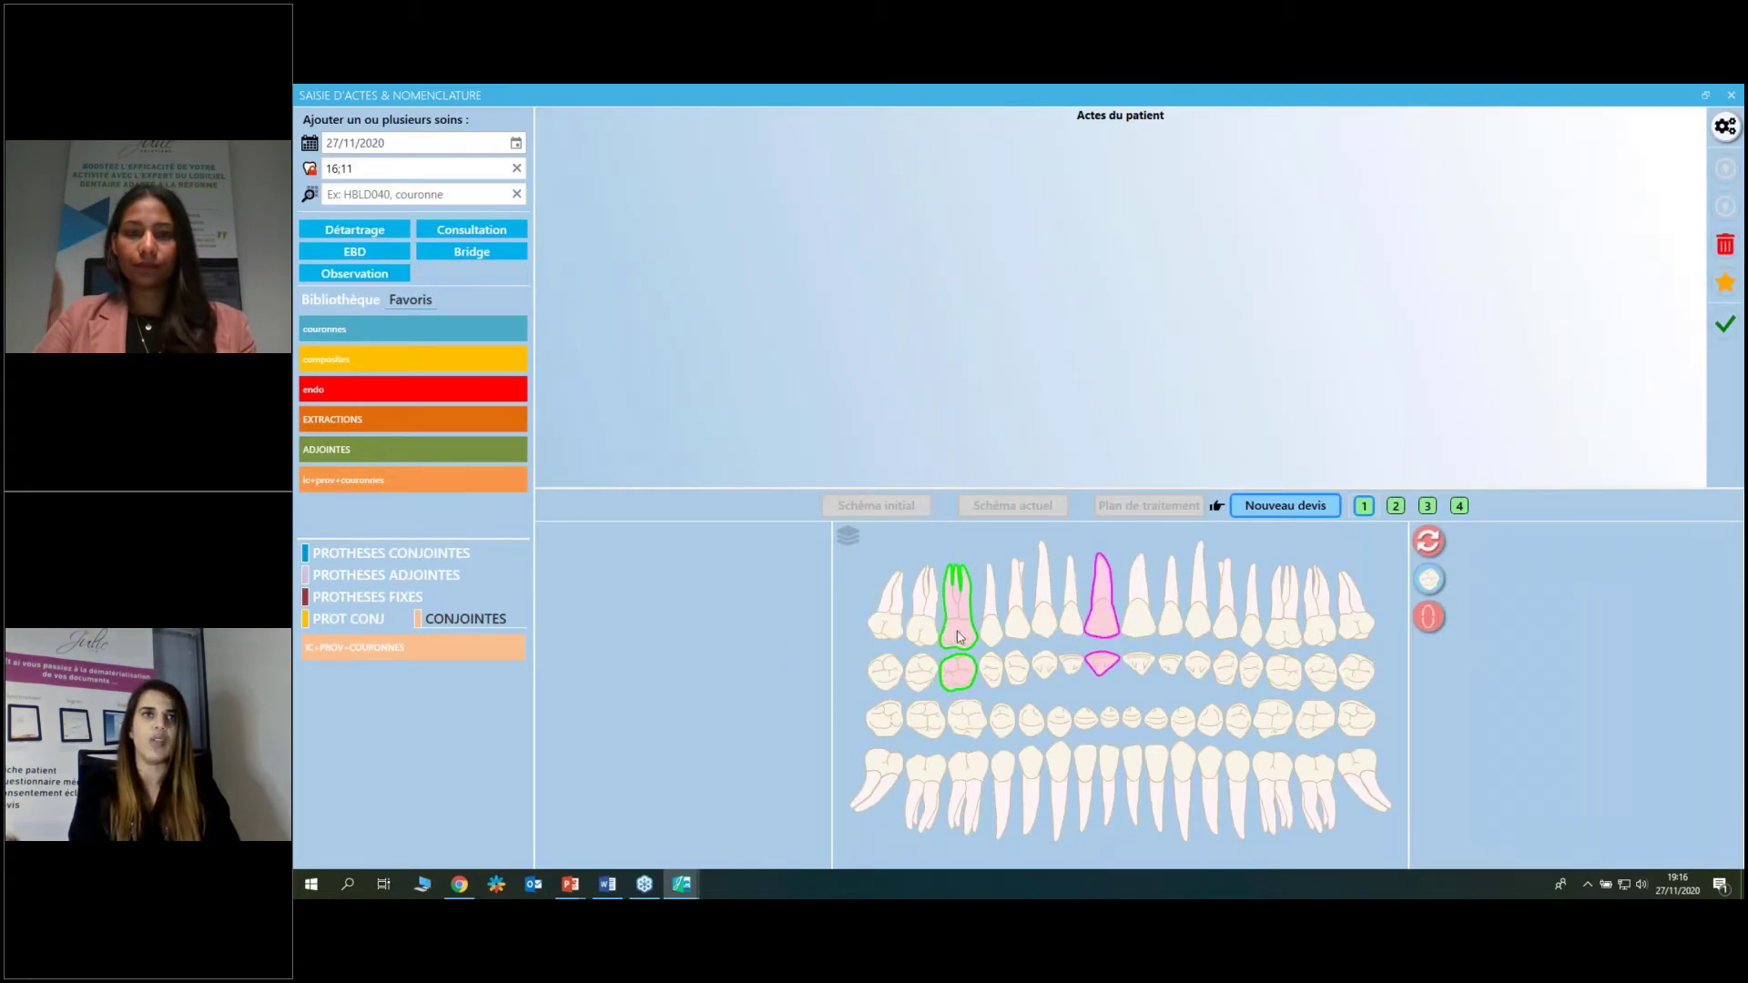
pyautogui.click(360, 649)
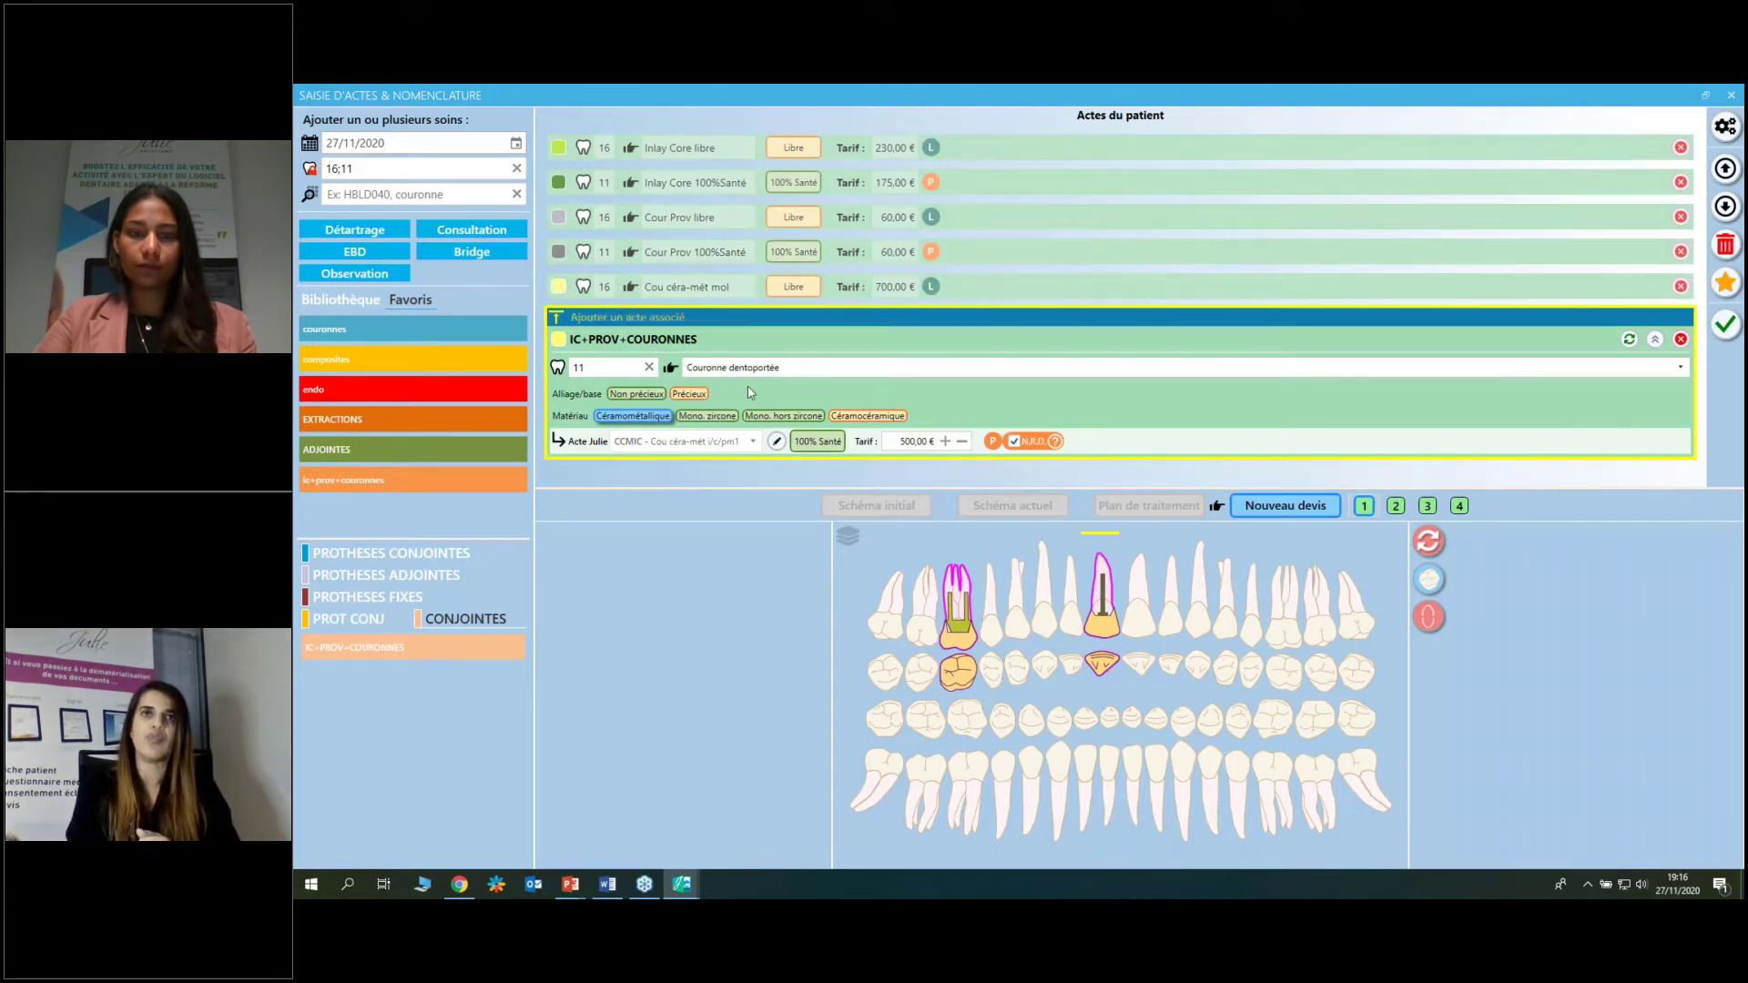
pyautogui.click(862, 417)
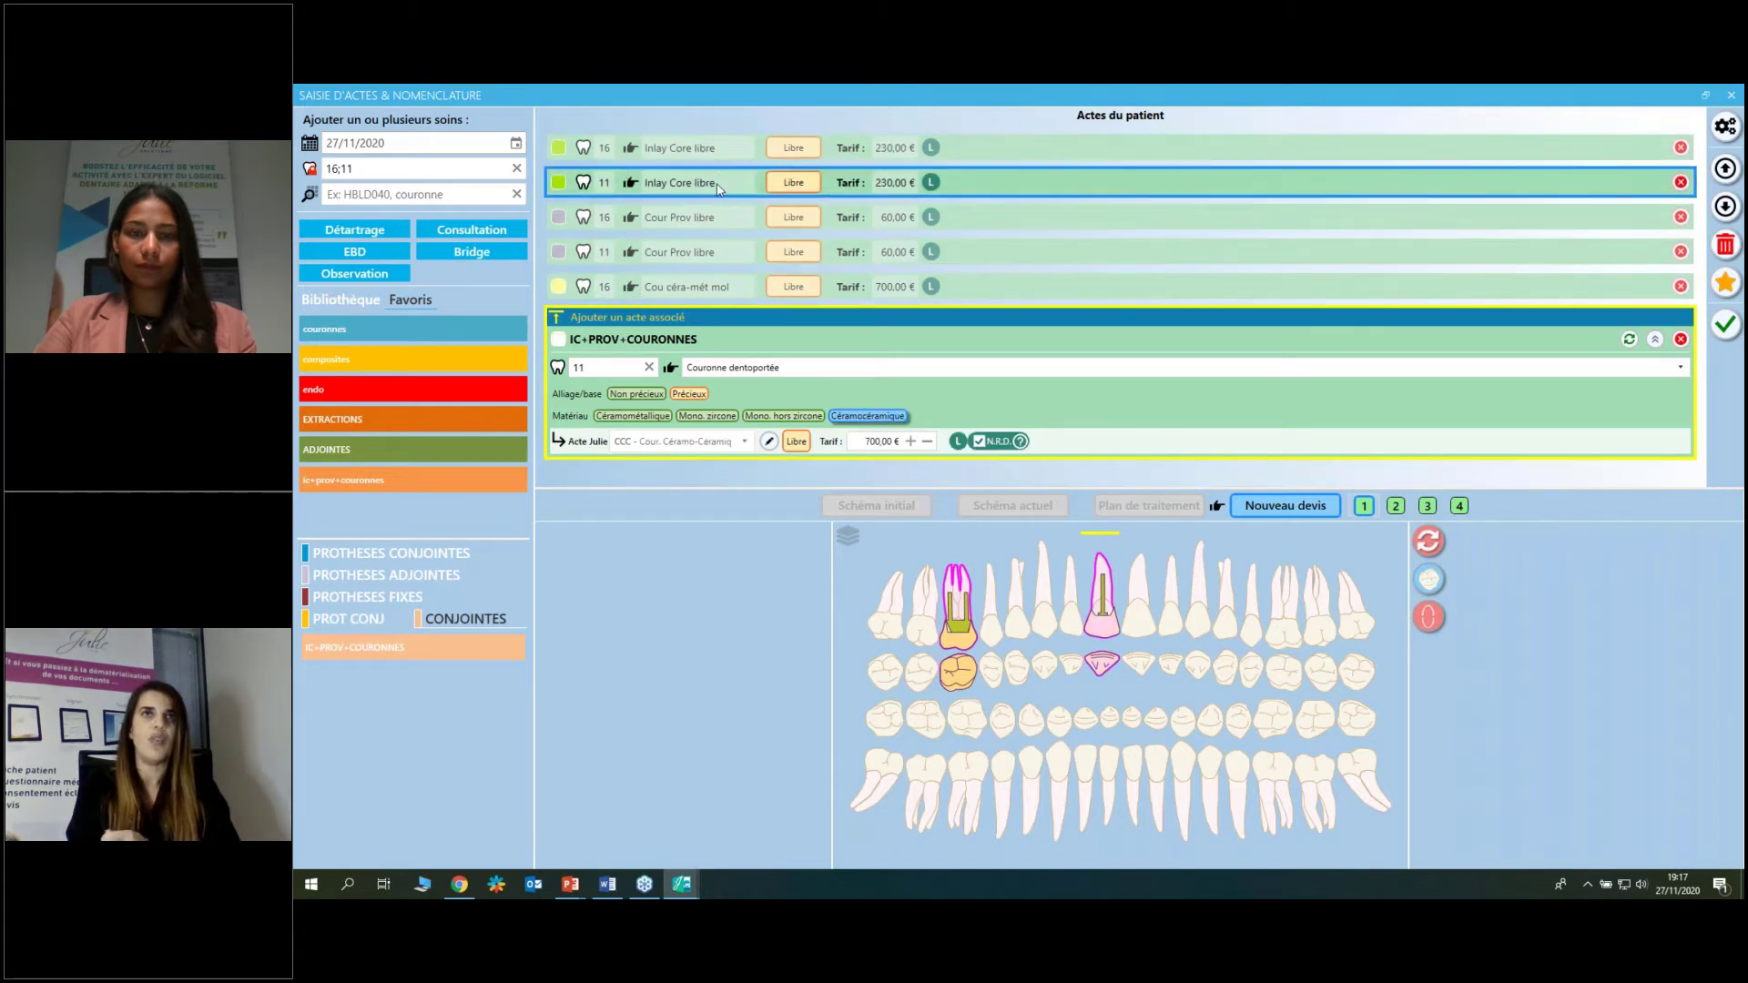
pyautogui.click(662, 416)
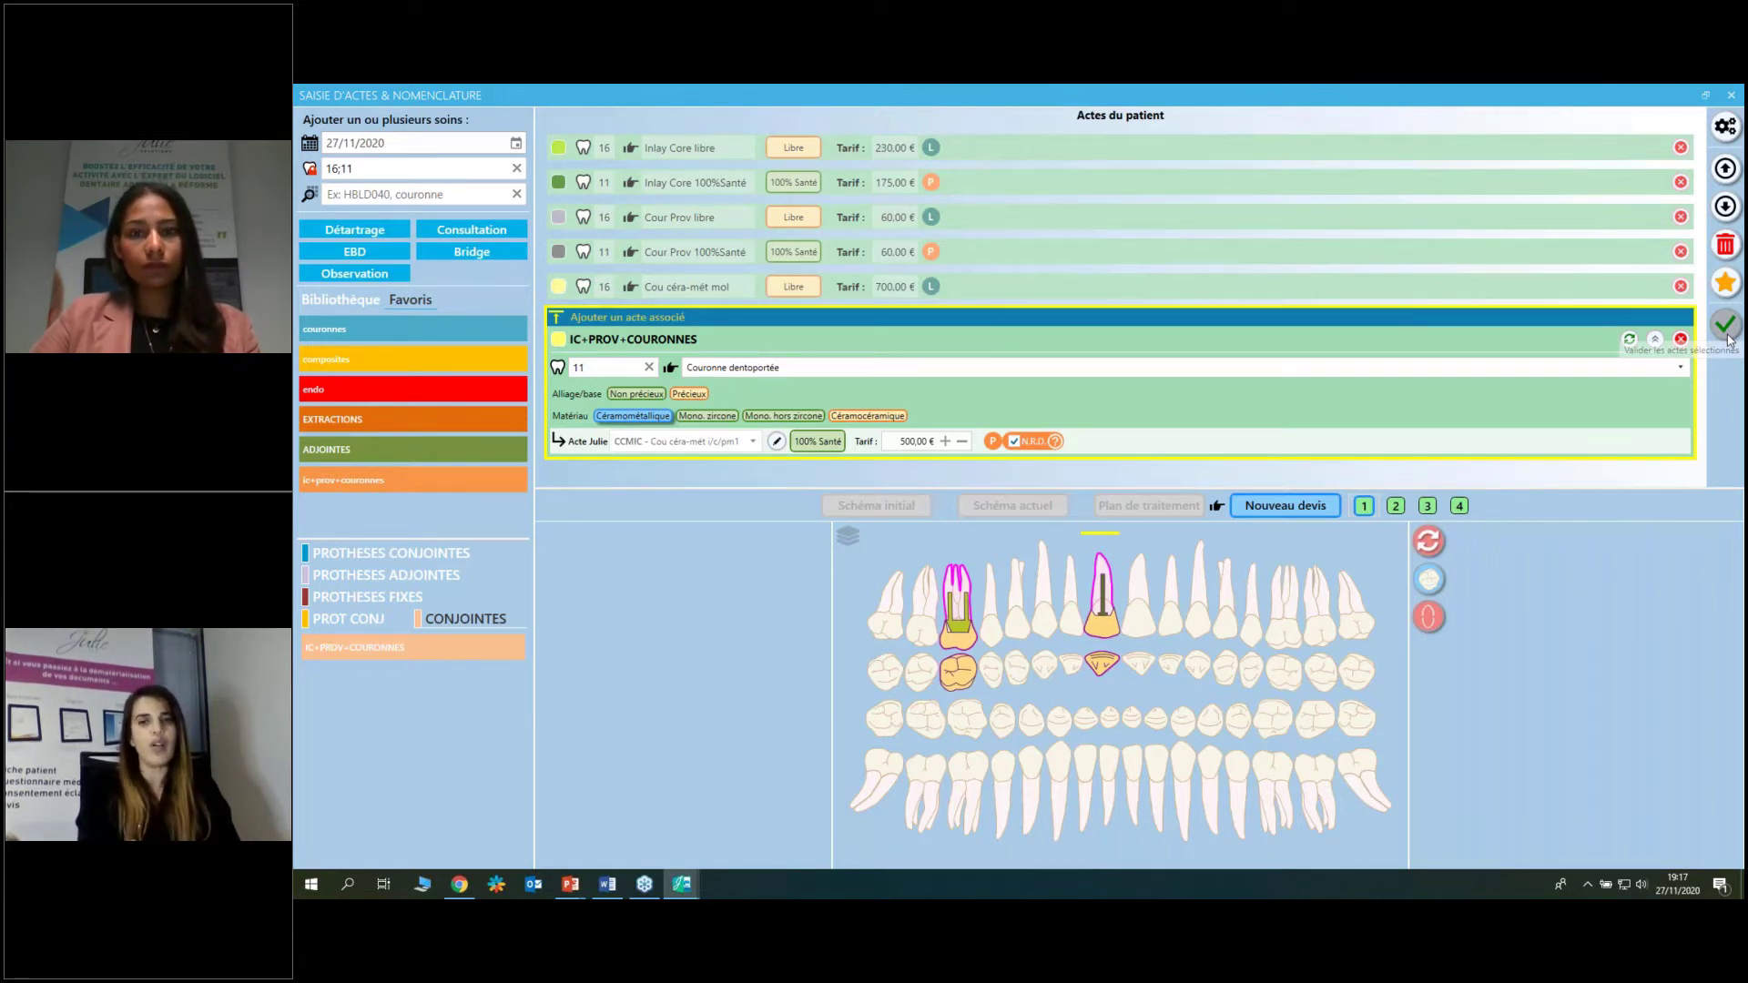
# Validate the six tooth 16 and 11 acts into Proposition N°1 (1725,00 €) and print it.
pyautogui.click(1728, 341)
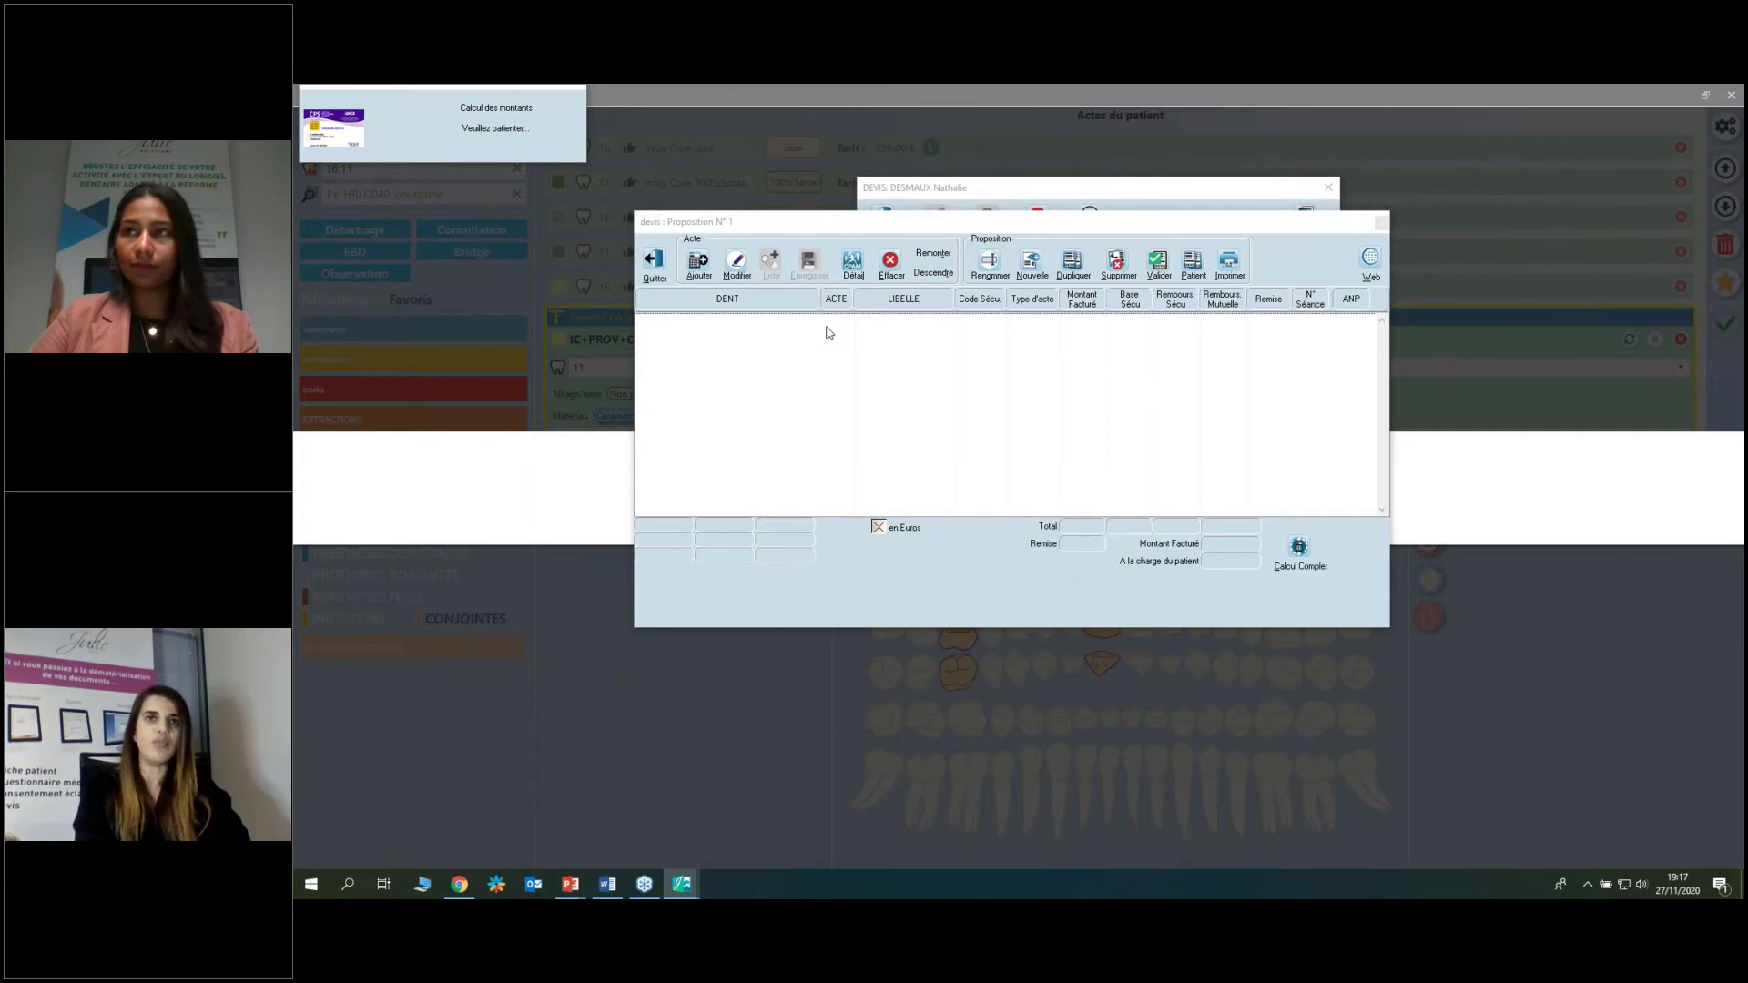
pyautogui.click(1228, 261)
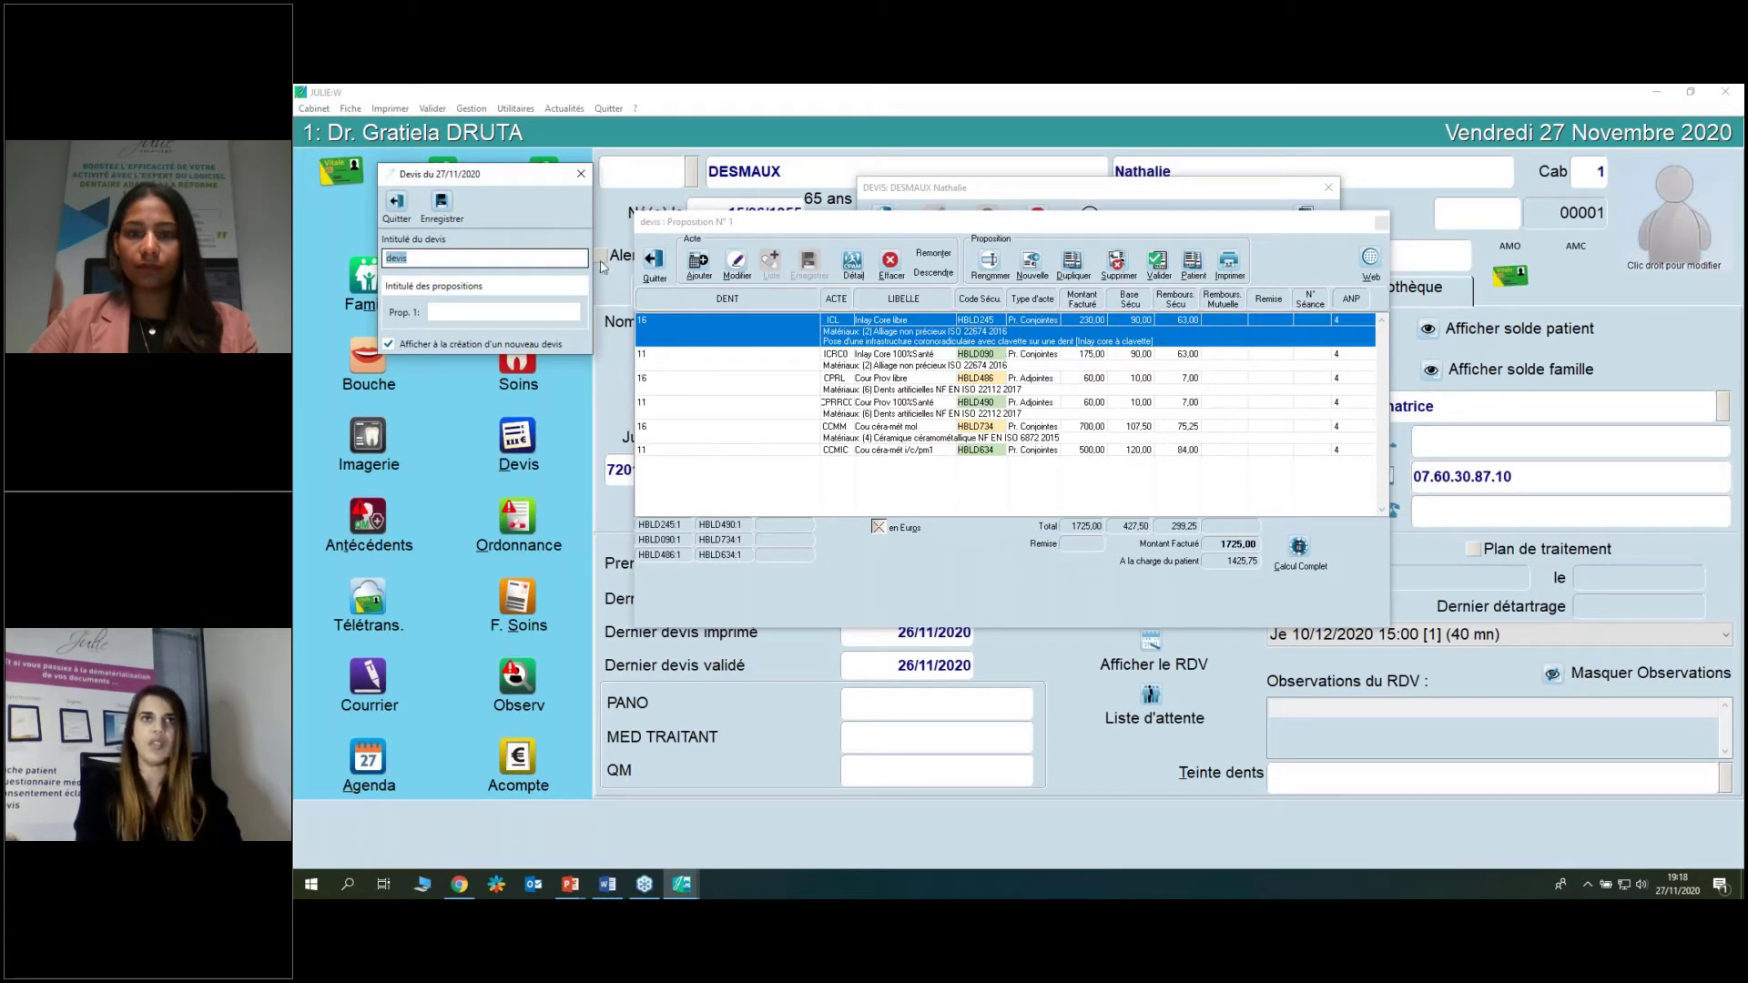
# Move the inlay core line down one place, title the quote '11 ET 26 CCM', save and close it.
pyautogui.click(396, 202)
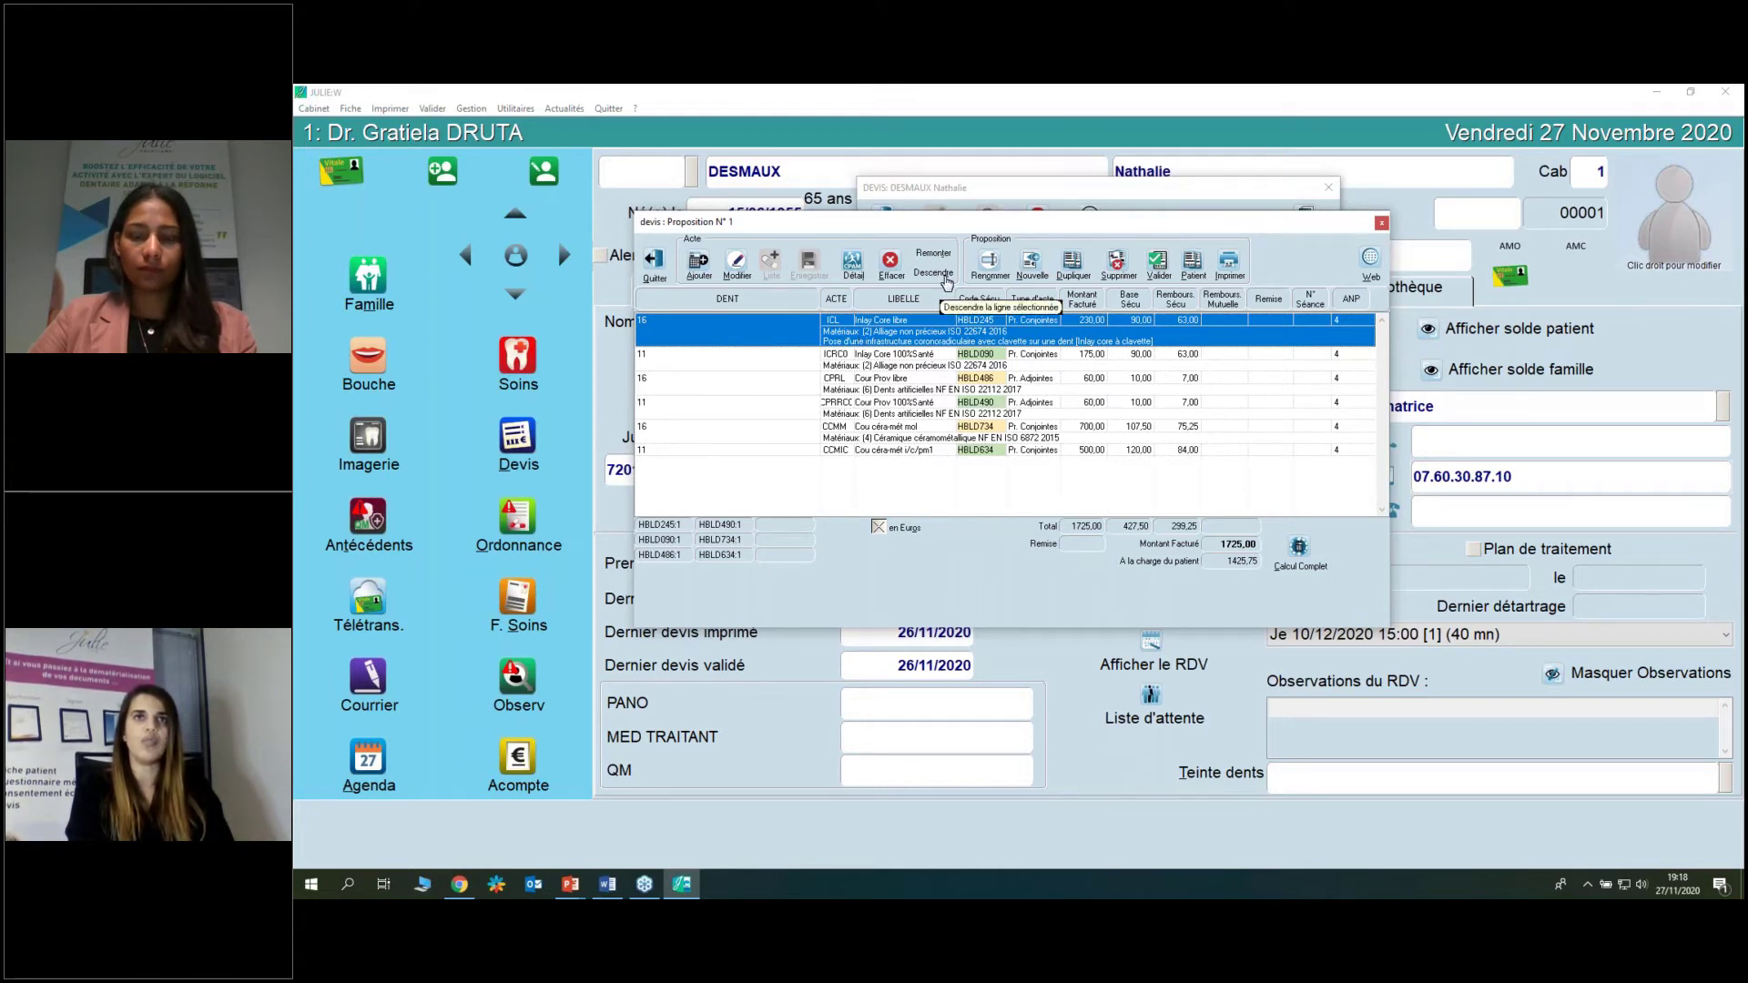
pyautogui.click(944, 277)
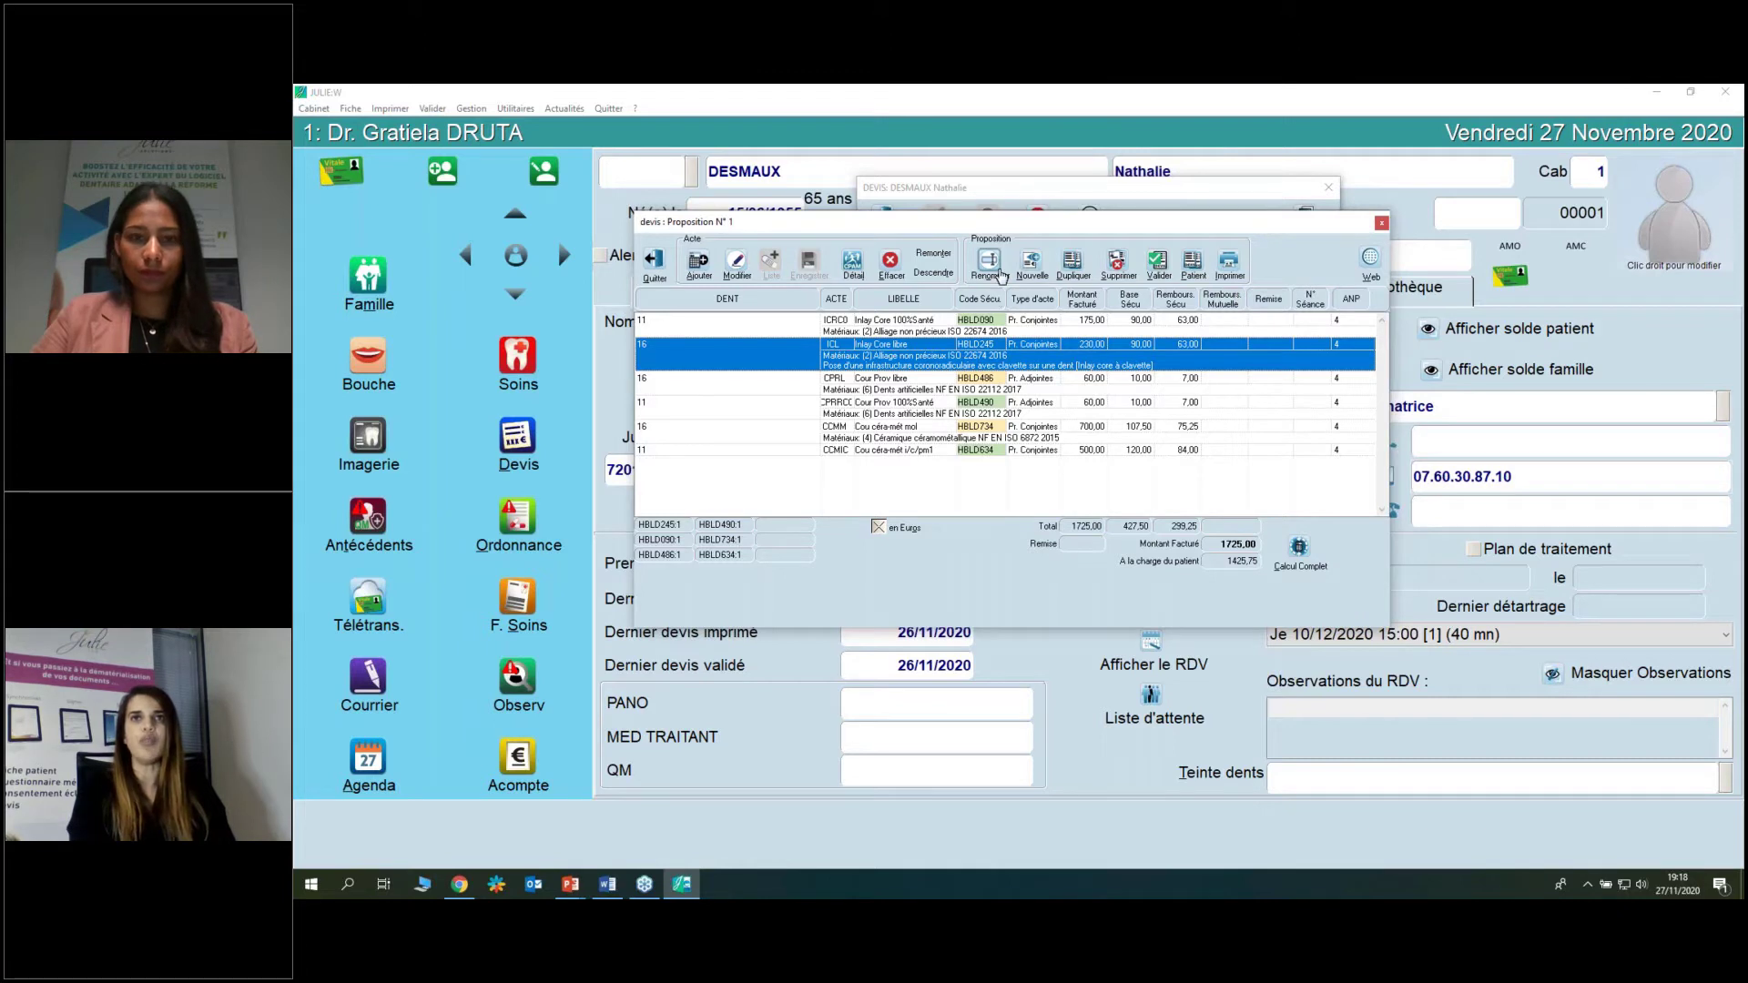
pyautogui.click(989, 263)
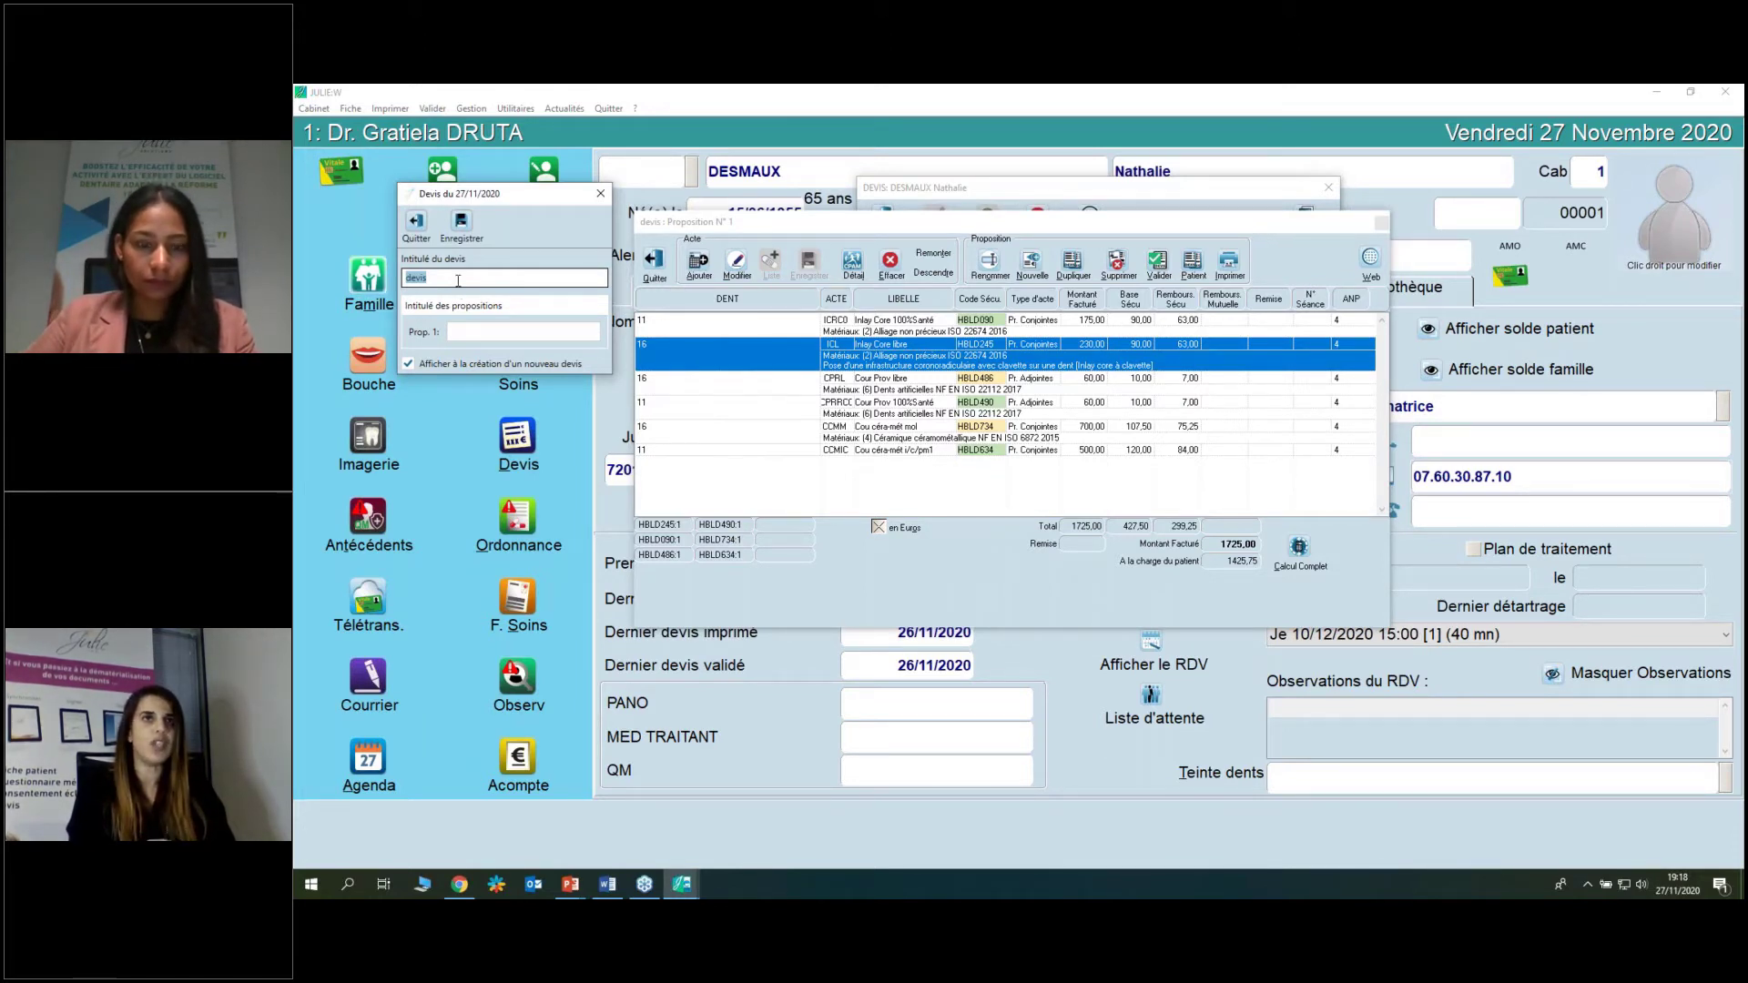
pyautogui.write('11')
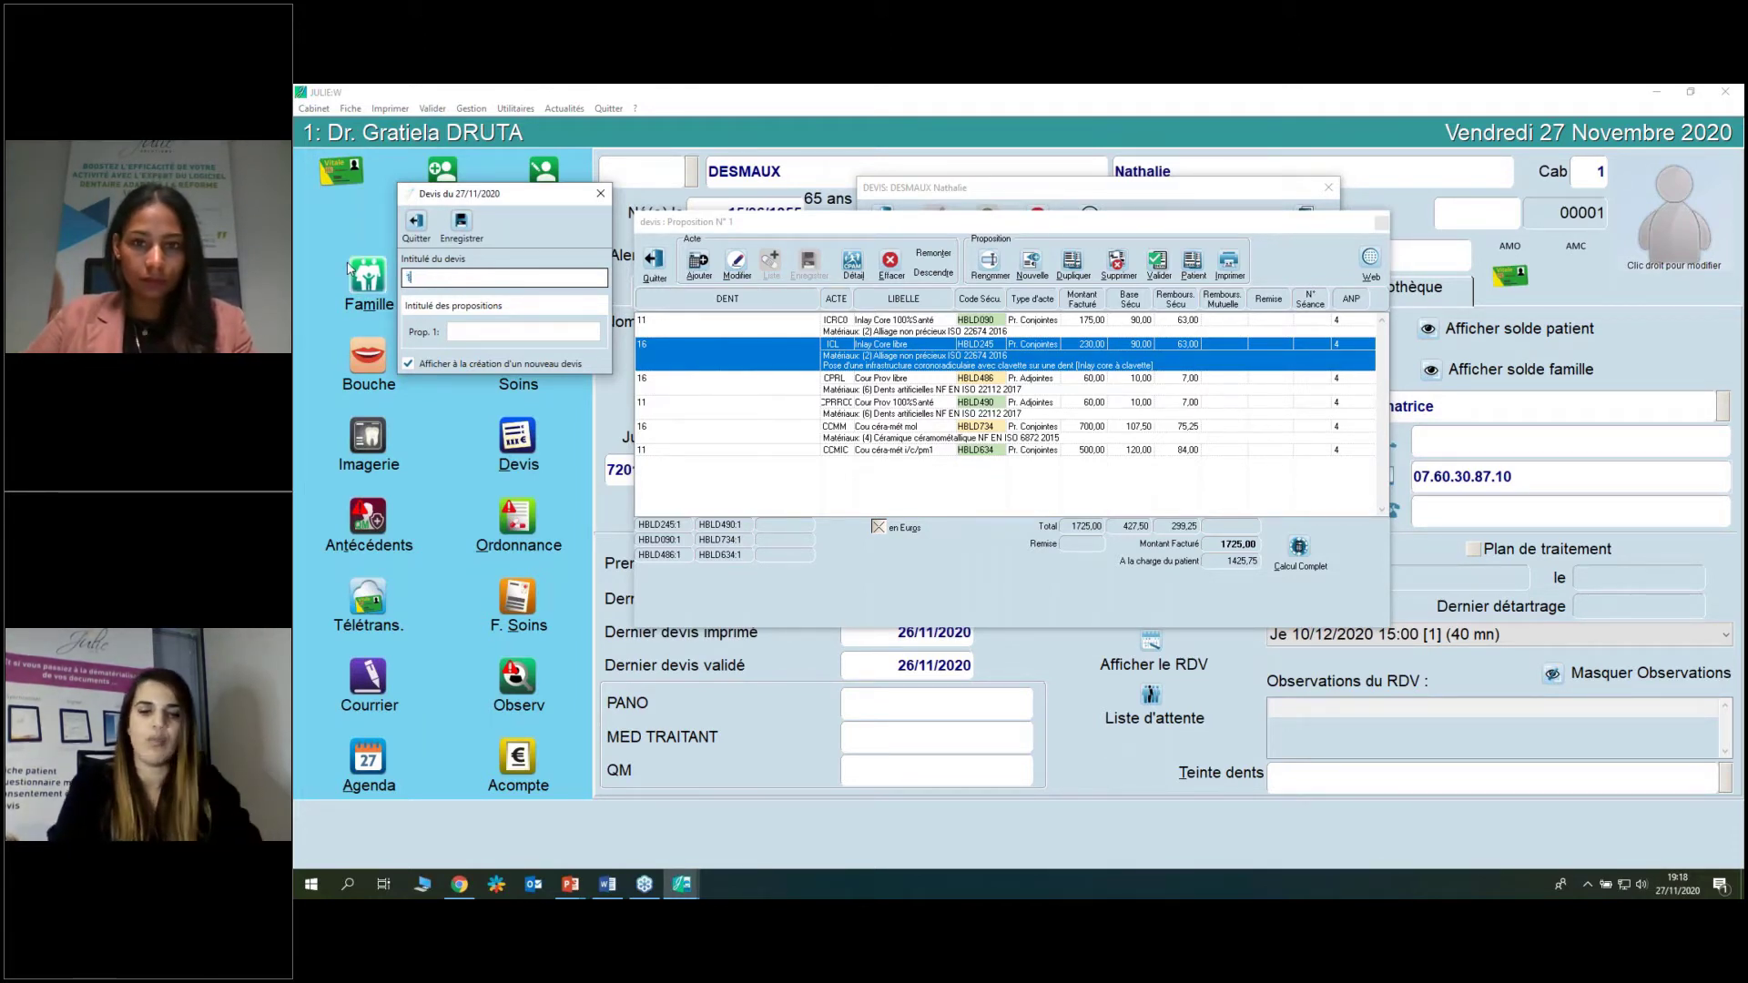
pyautogui.write(' ET 26 CCM')
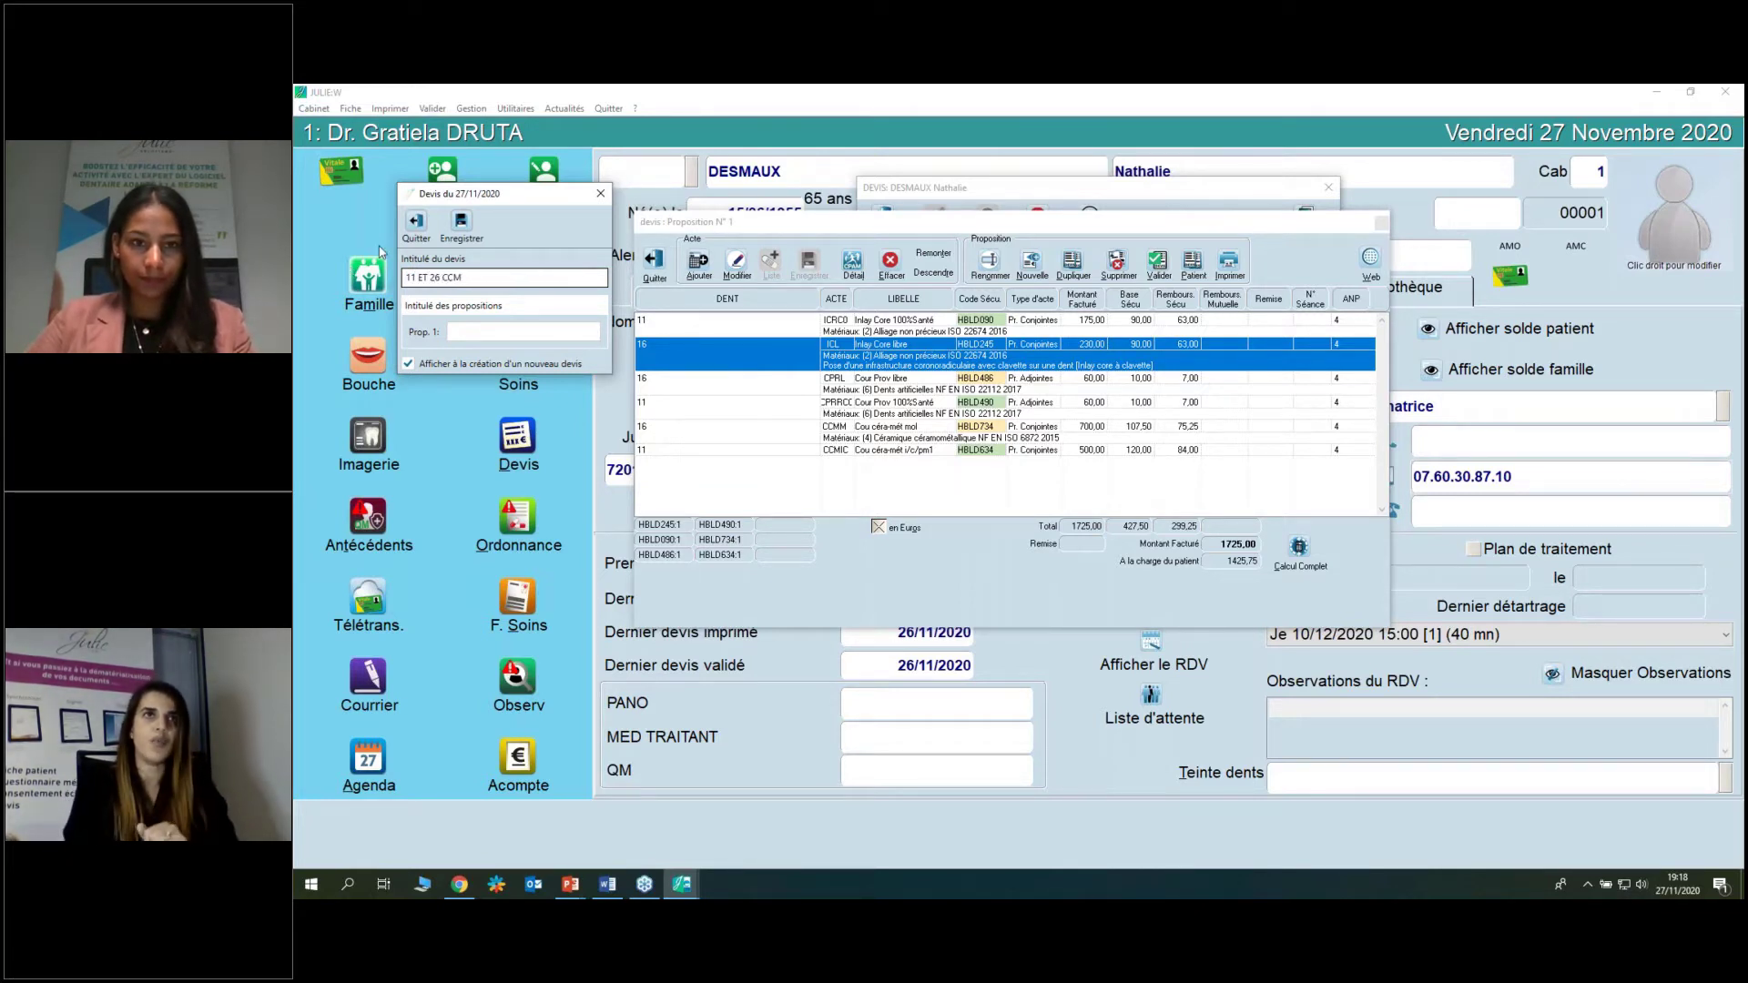
pyautogui.click(461, 221)
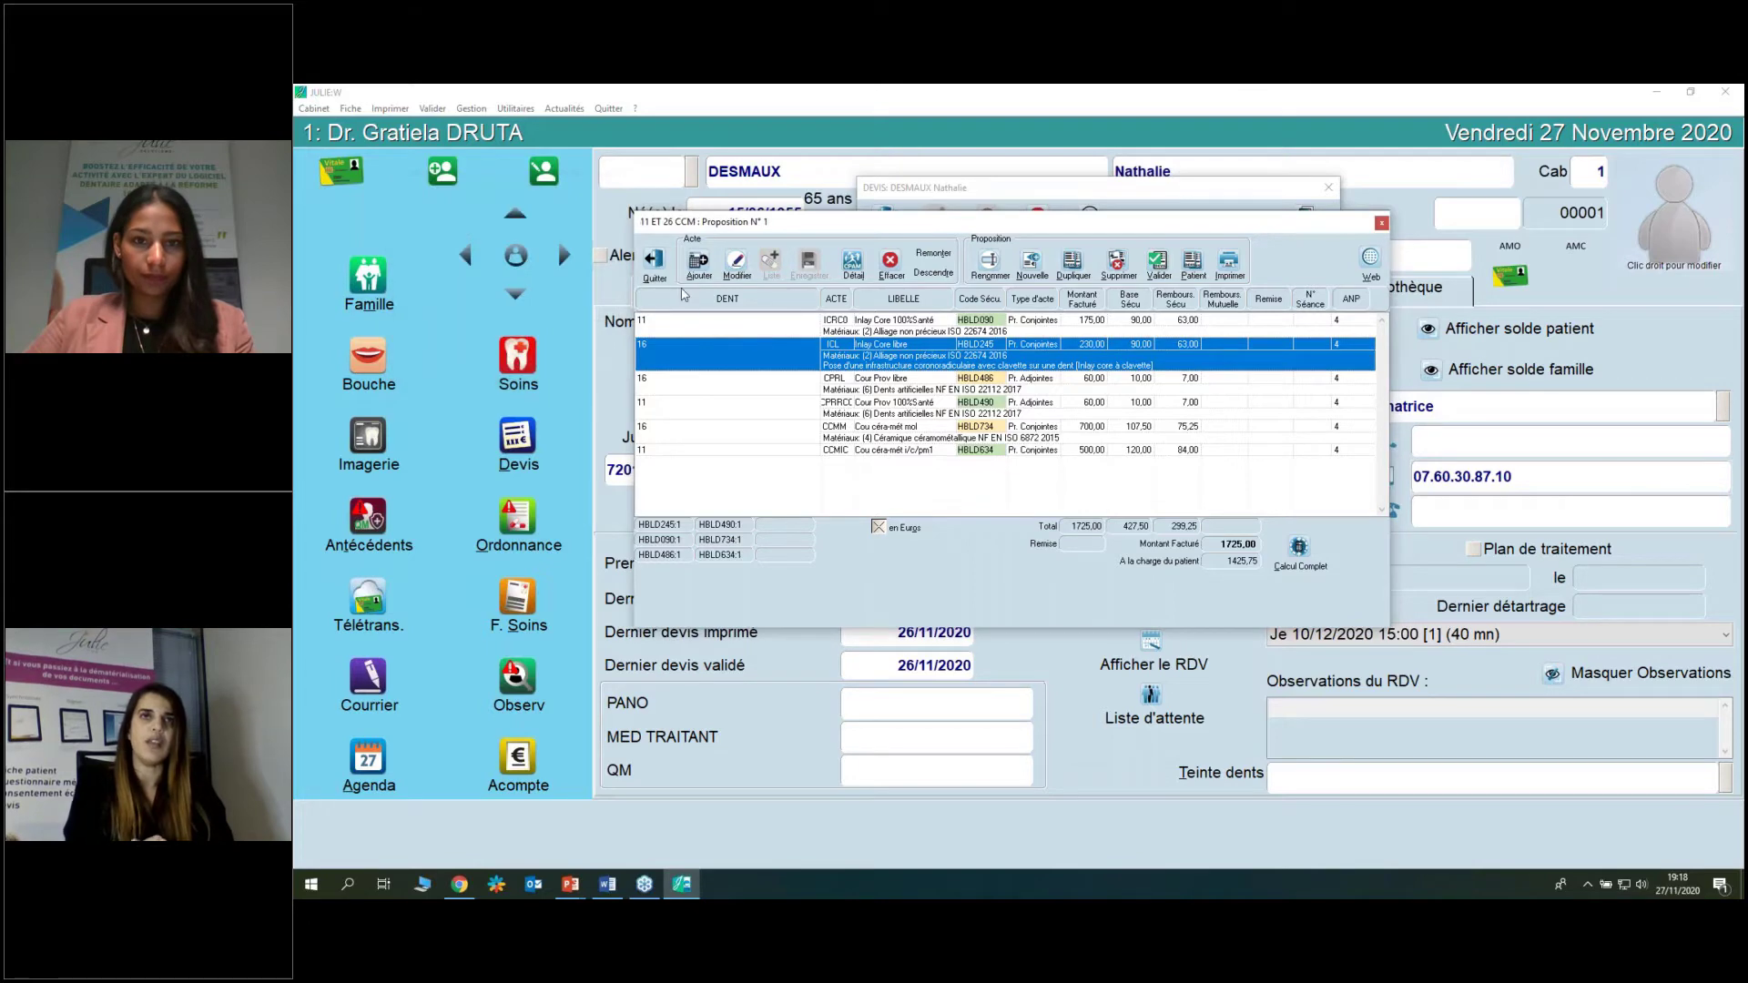
pyautogui.click(662, 273)
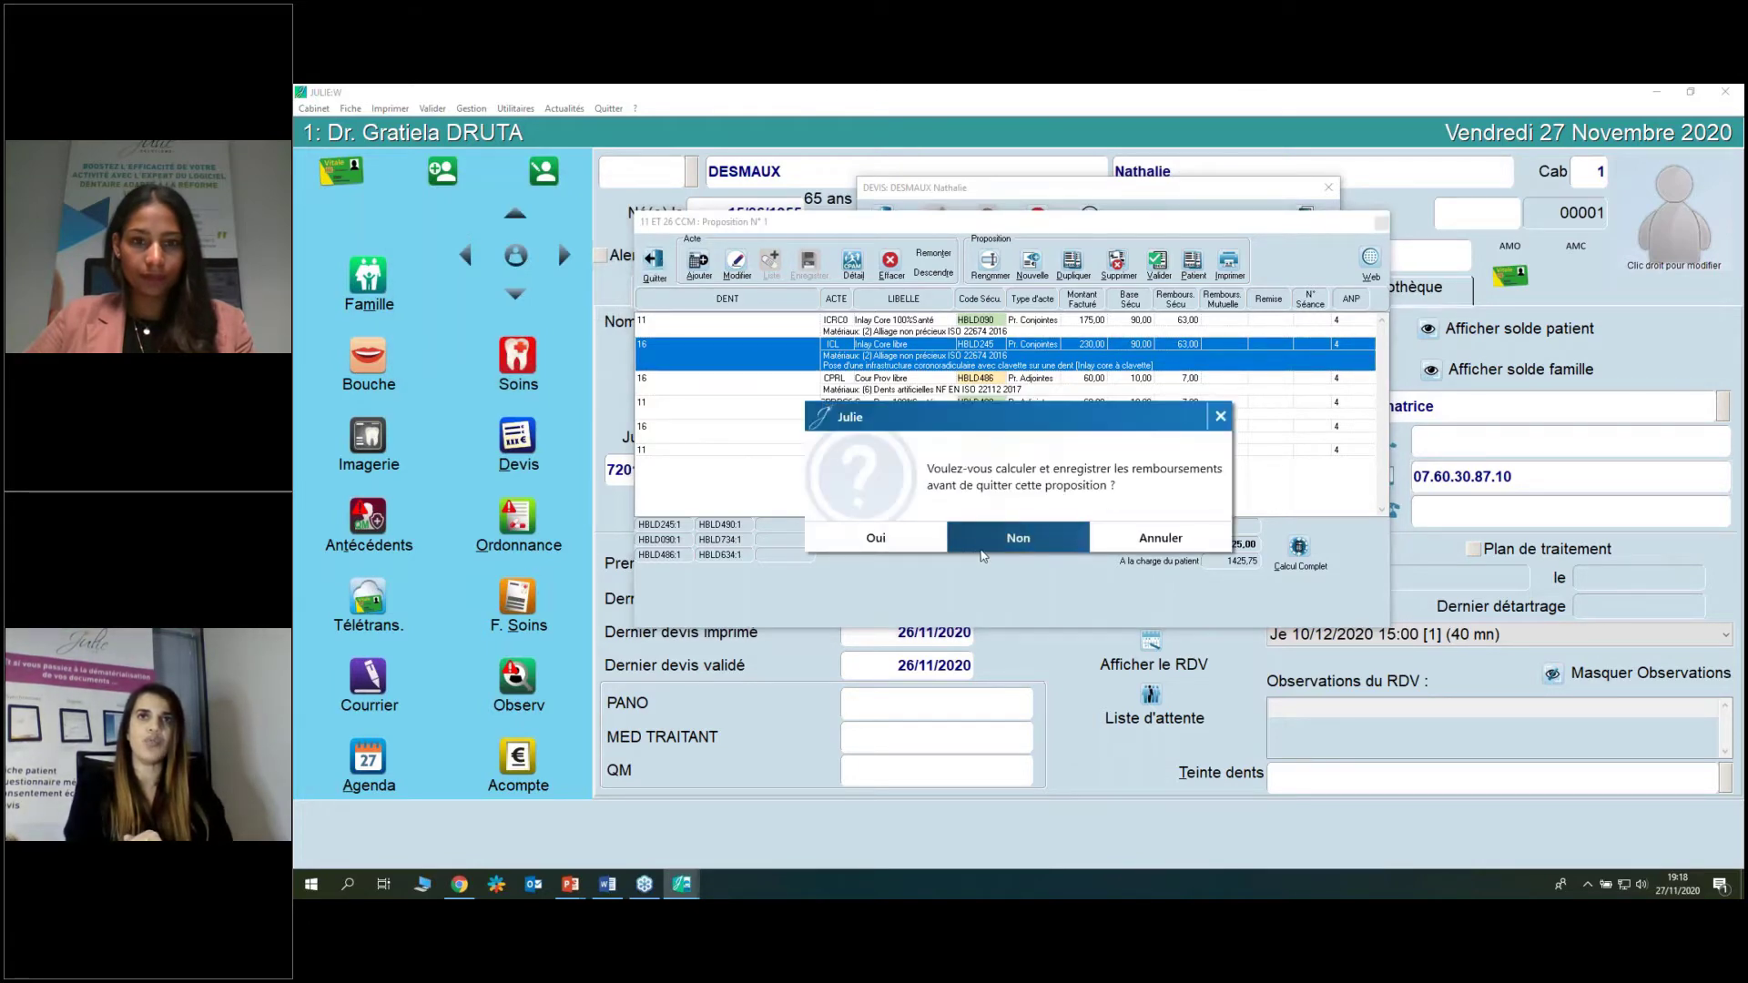
# Answer Non to the reimbursement calculation prompt to leave the proposition.
pyautogui.click(983, 551)
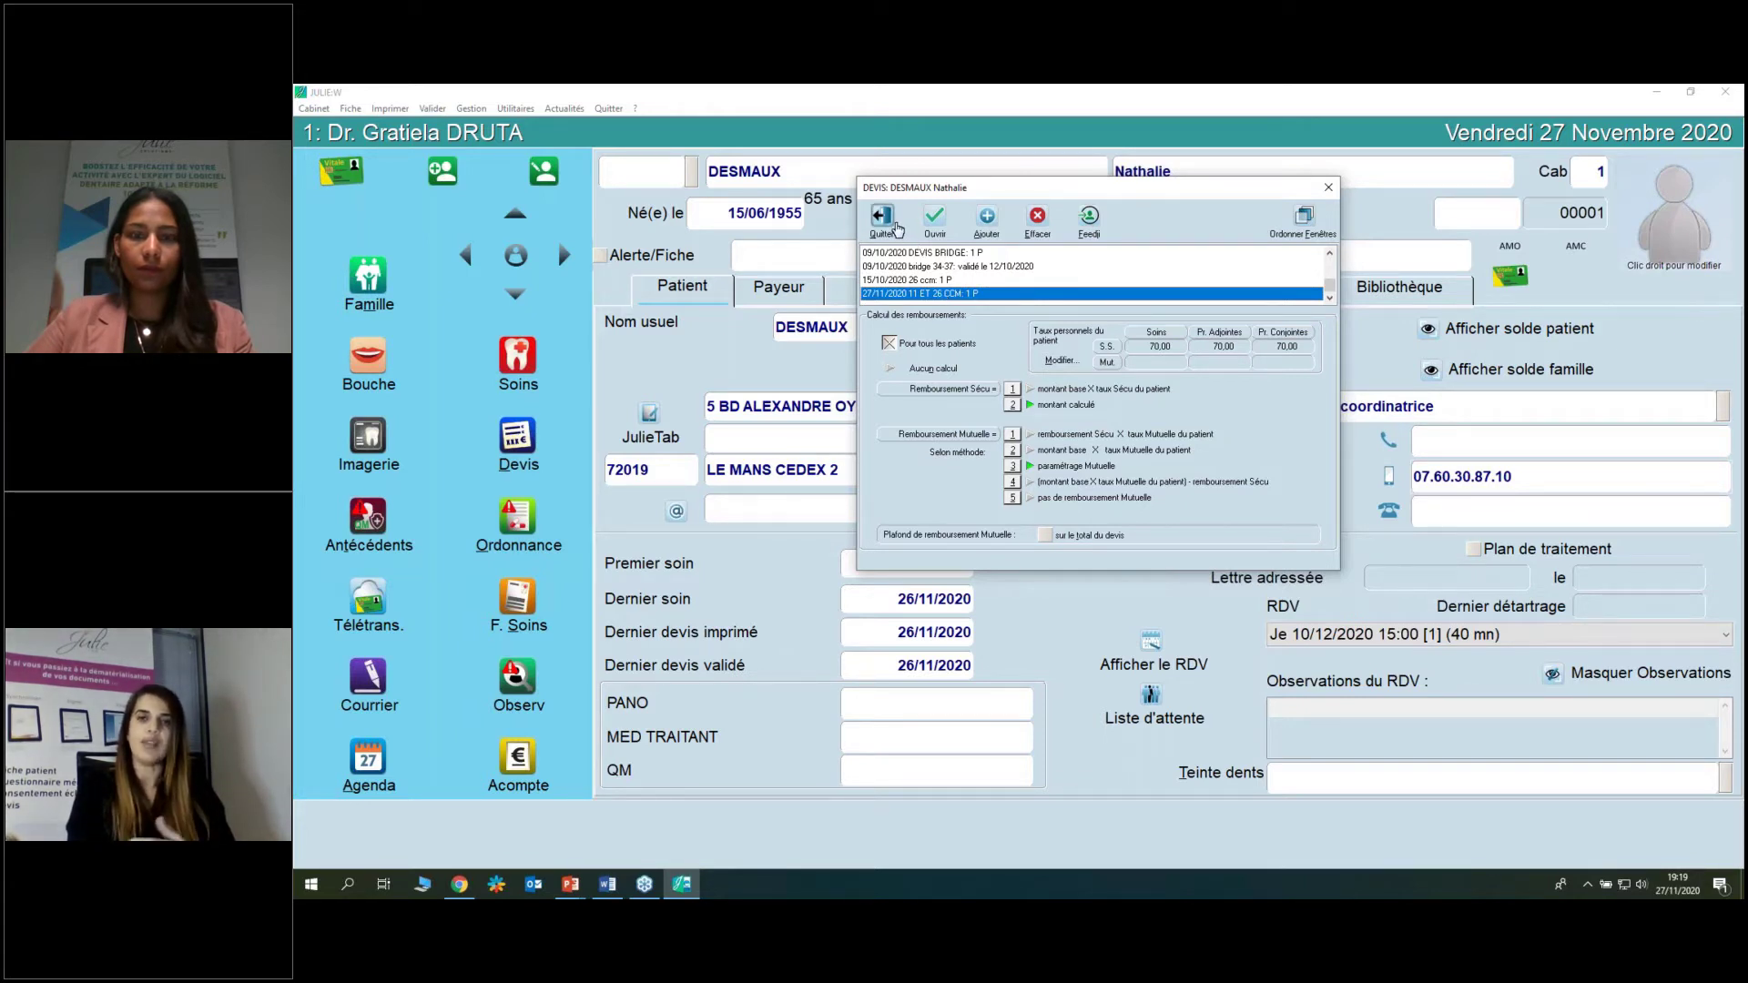
# Open the 11 ET 26 CCM quote and validate its proposition.
pyautogui.click(935, 220)
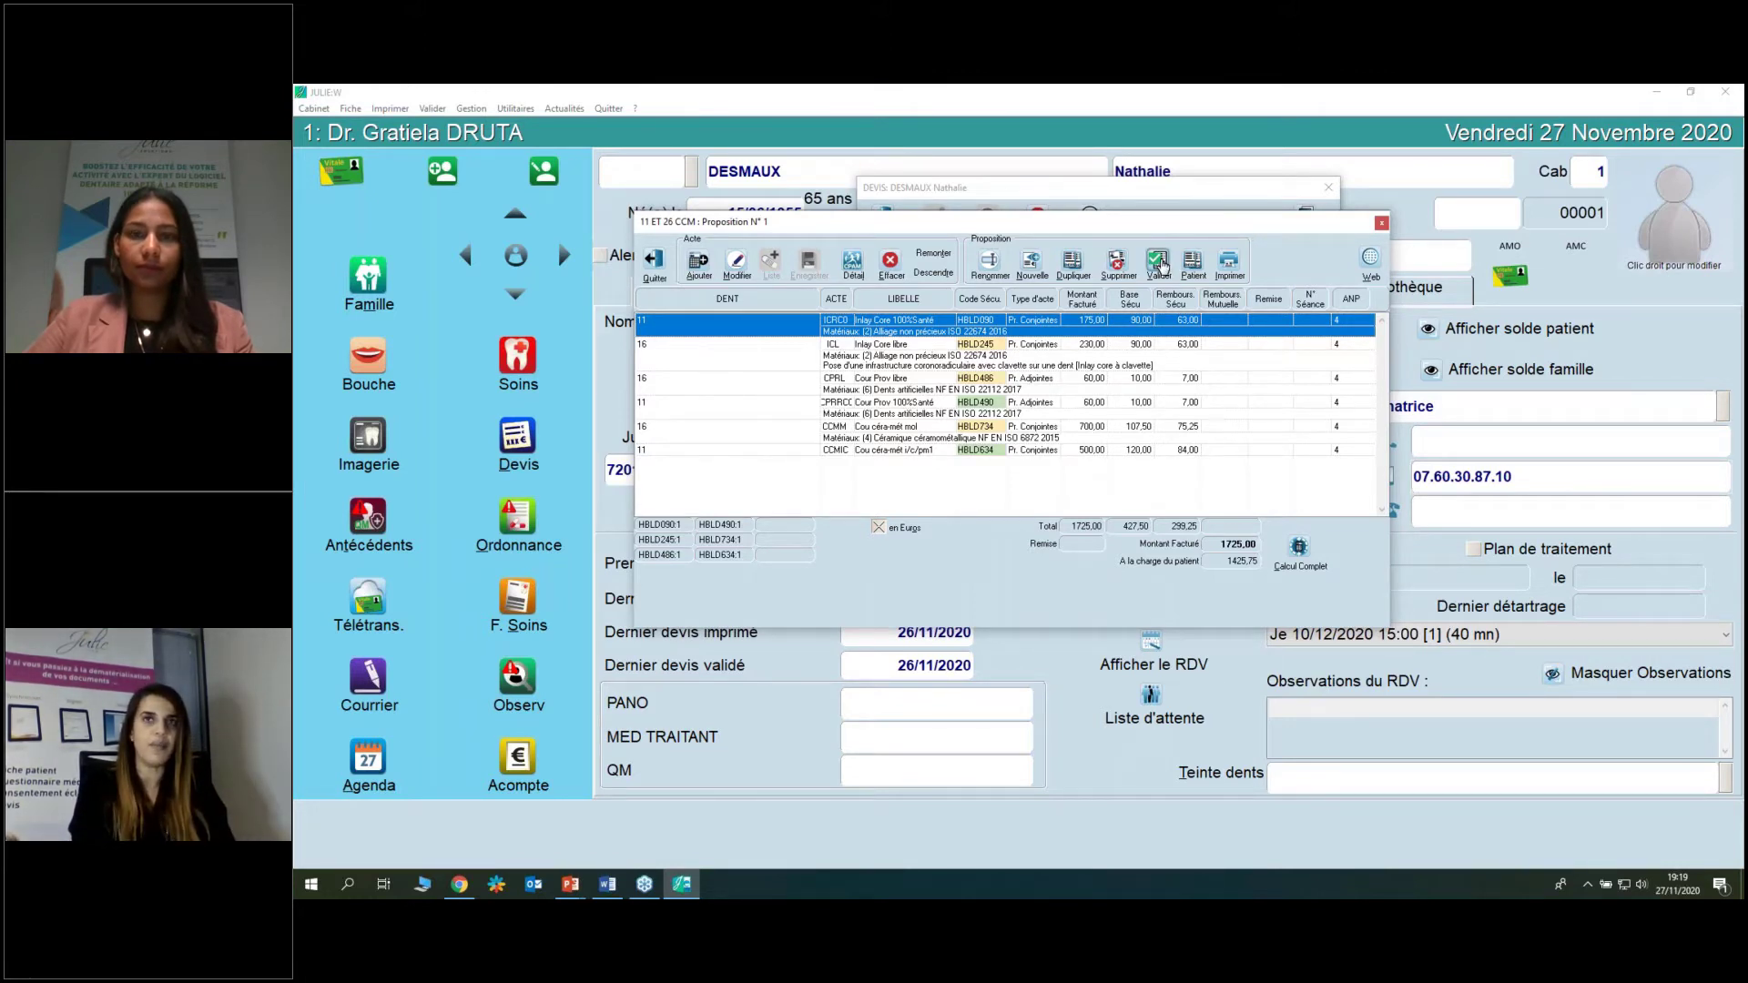
pyautogui.click(1159, 265)
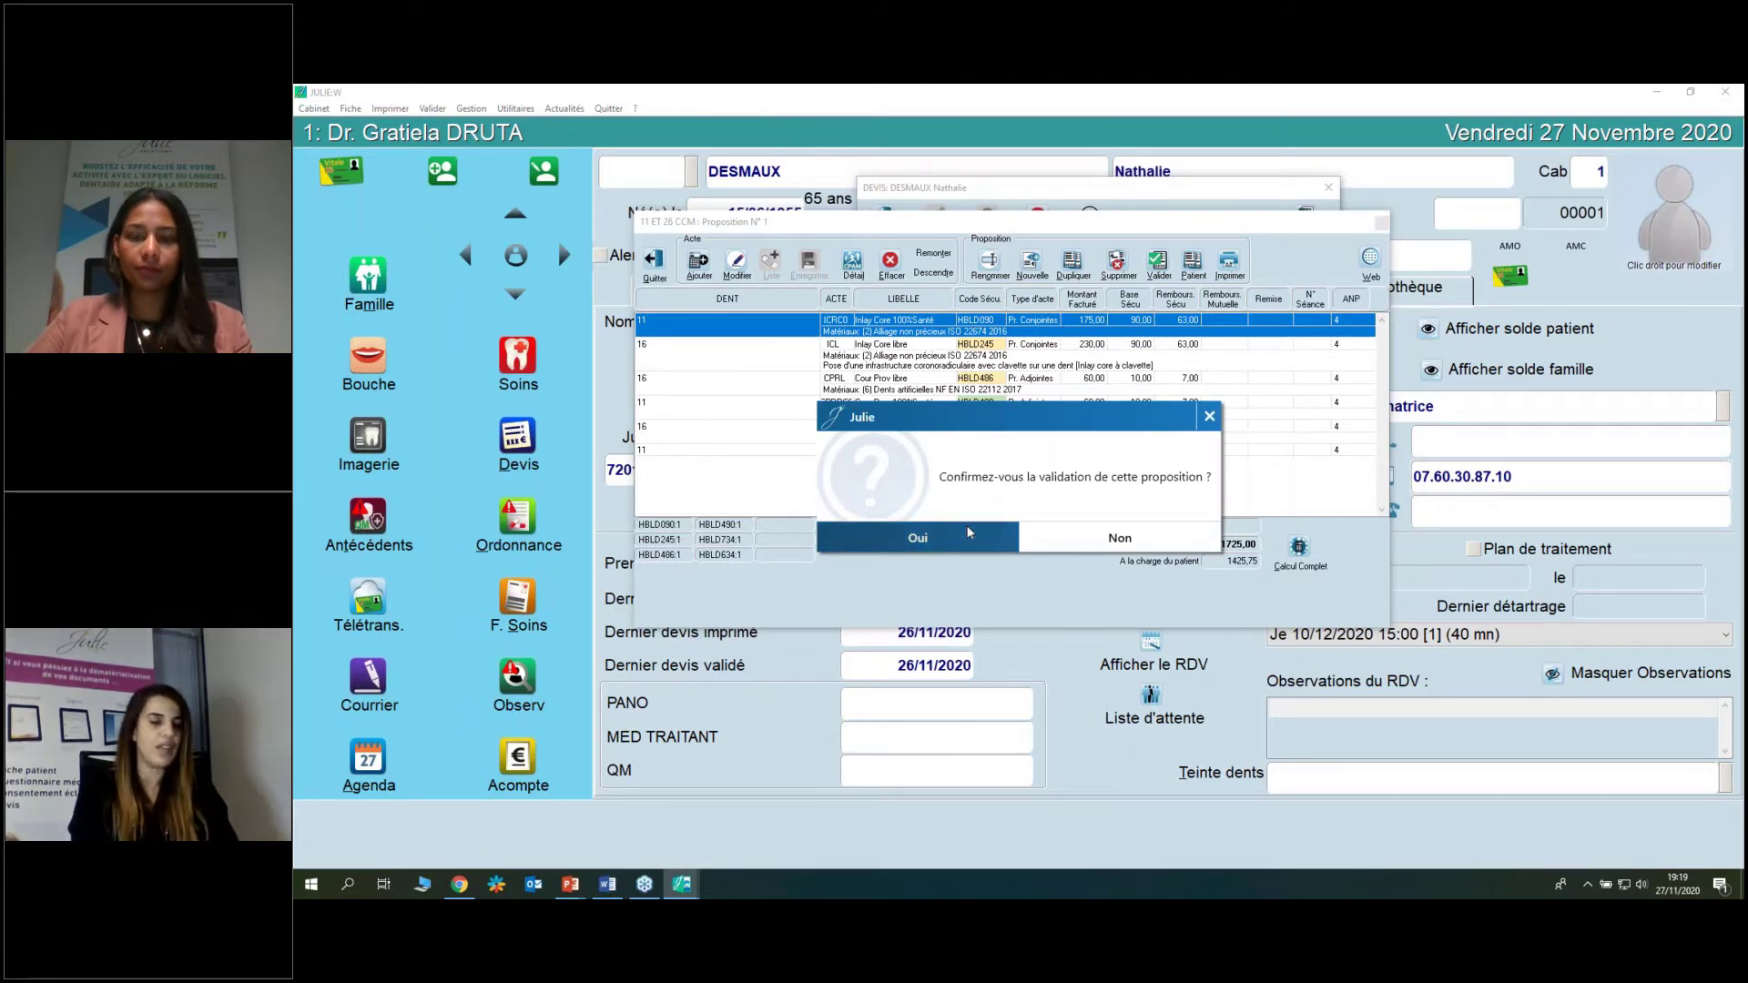
pyautogui.click(969, 533)
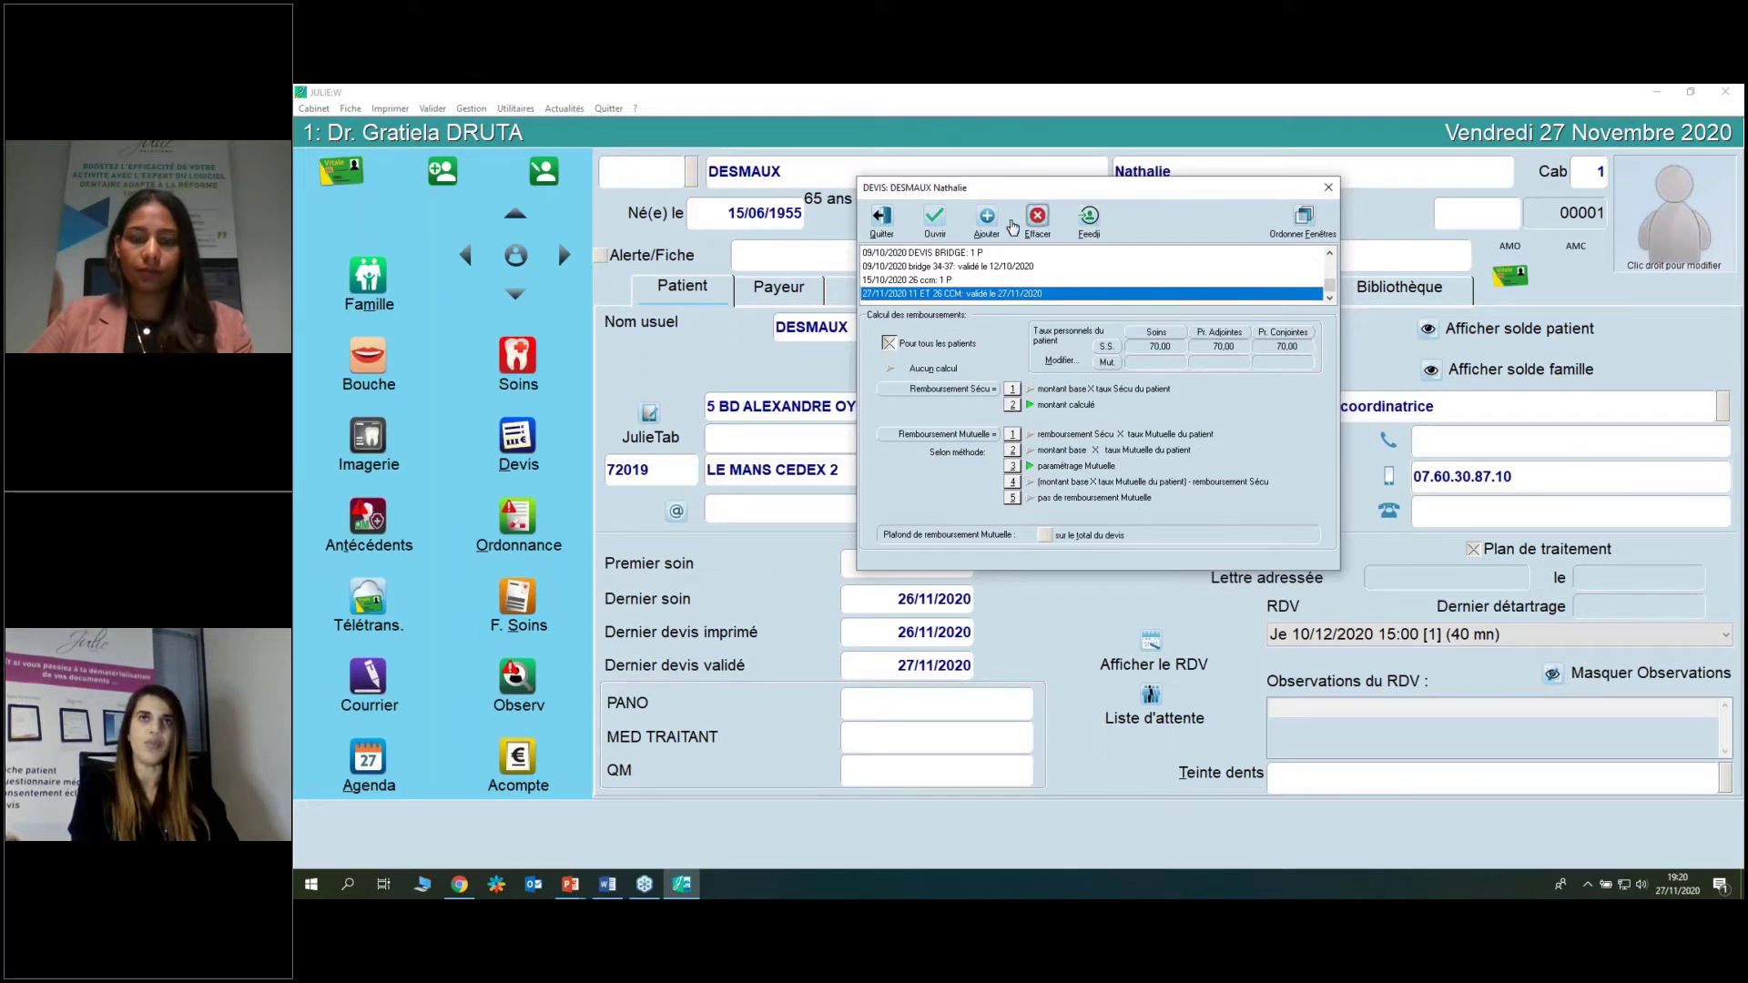
# Reopen the validated quote to check it, then close the quote windows back to the patient record.
pyautogui.click(935, 218)
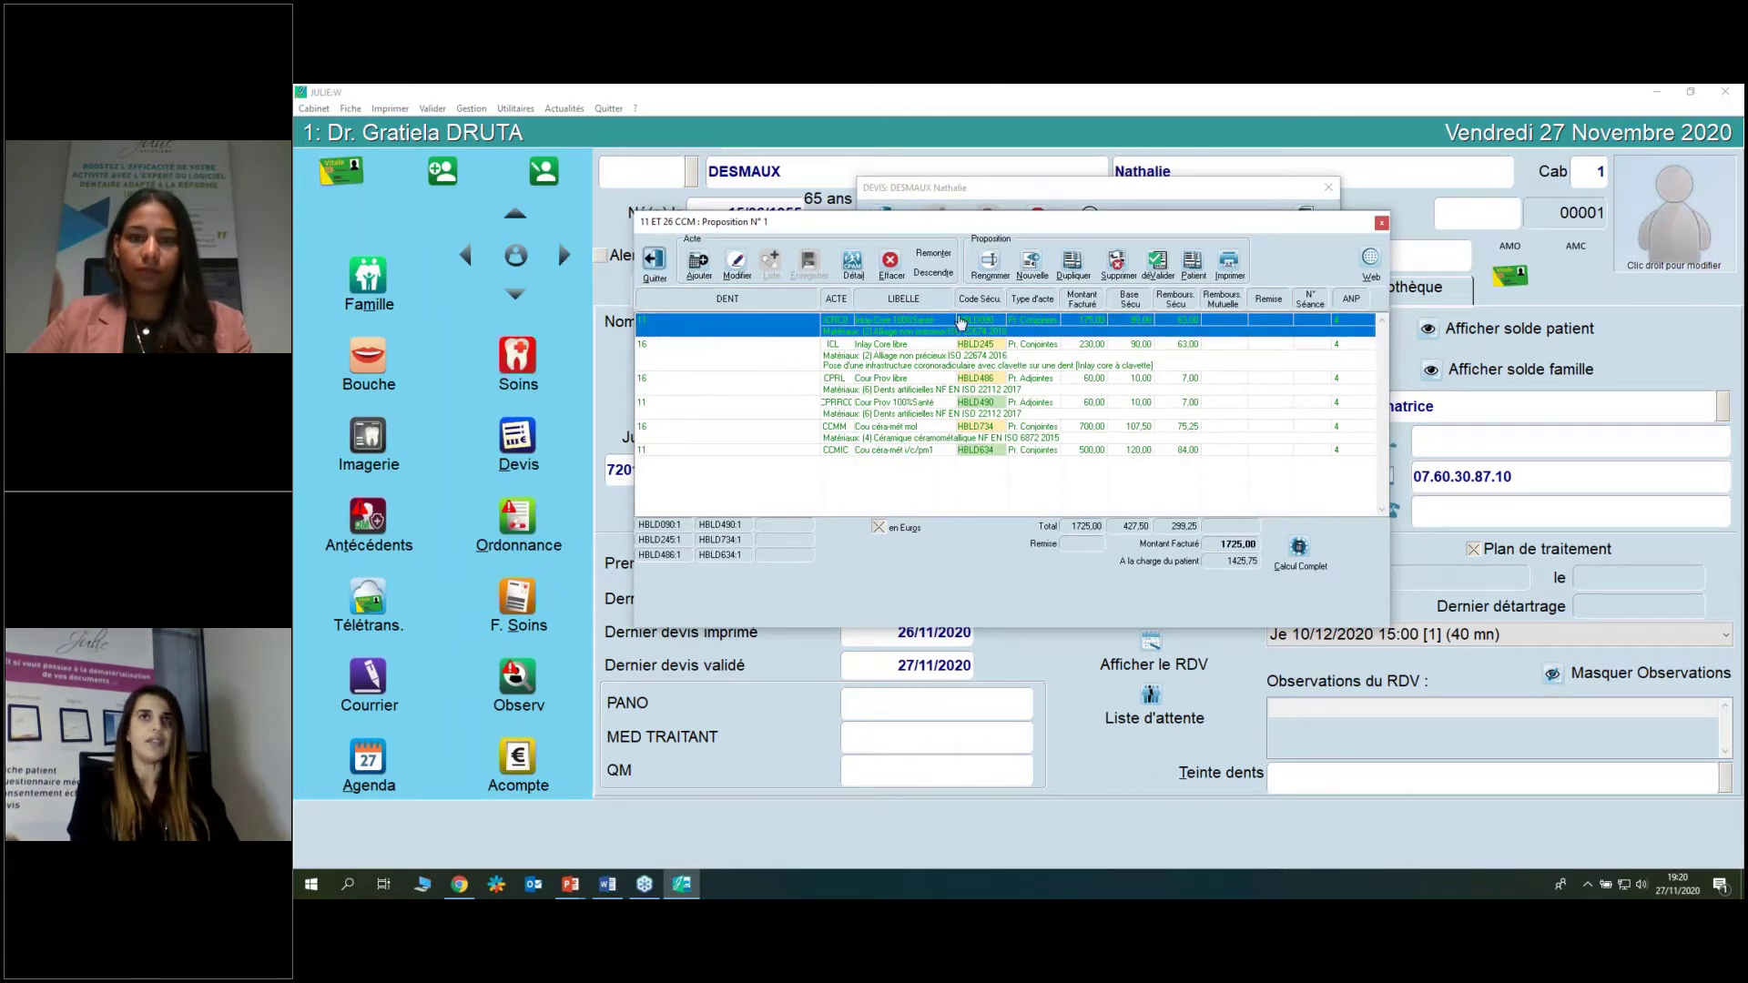
pyautogui.press('Escape')
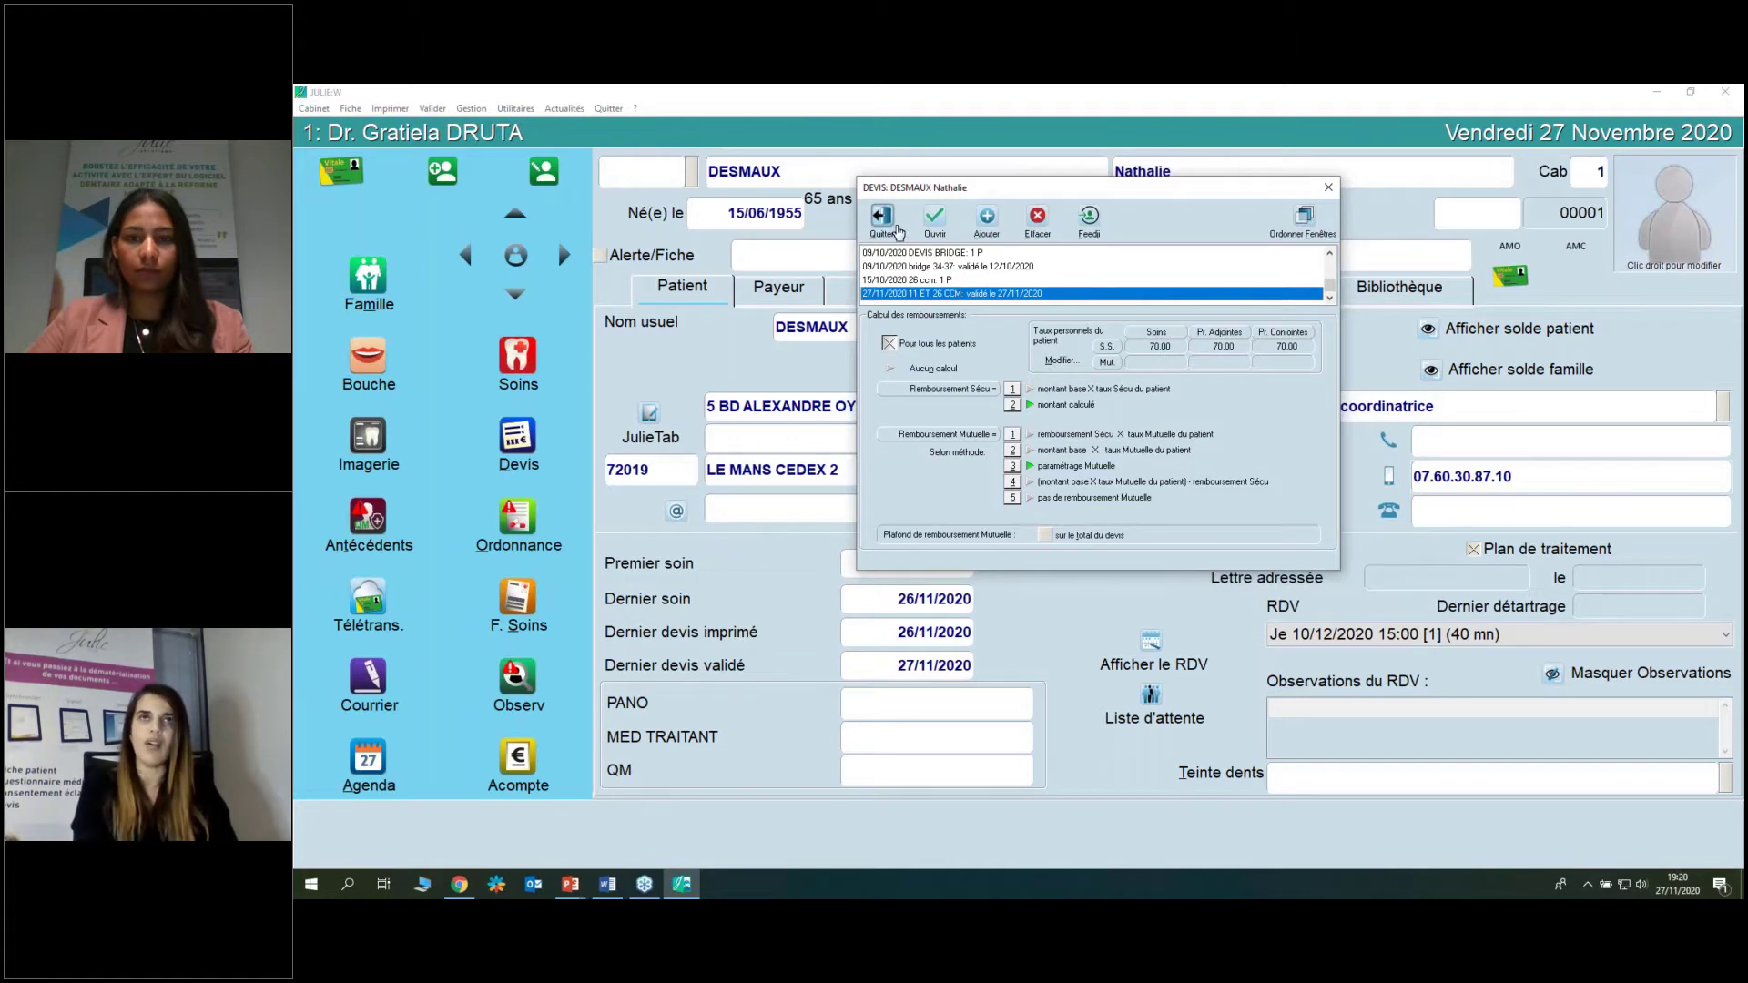
pyautogui.click(882, 219)
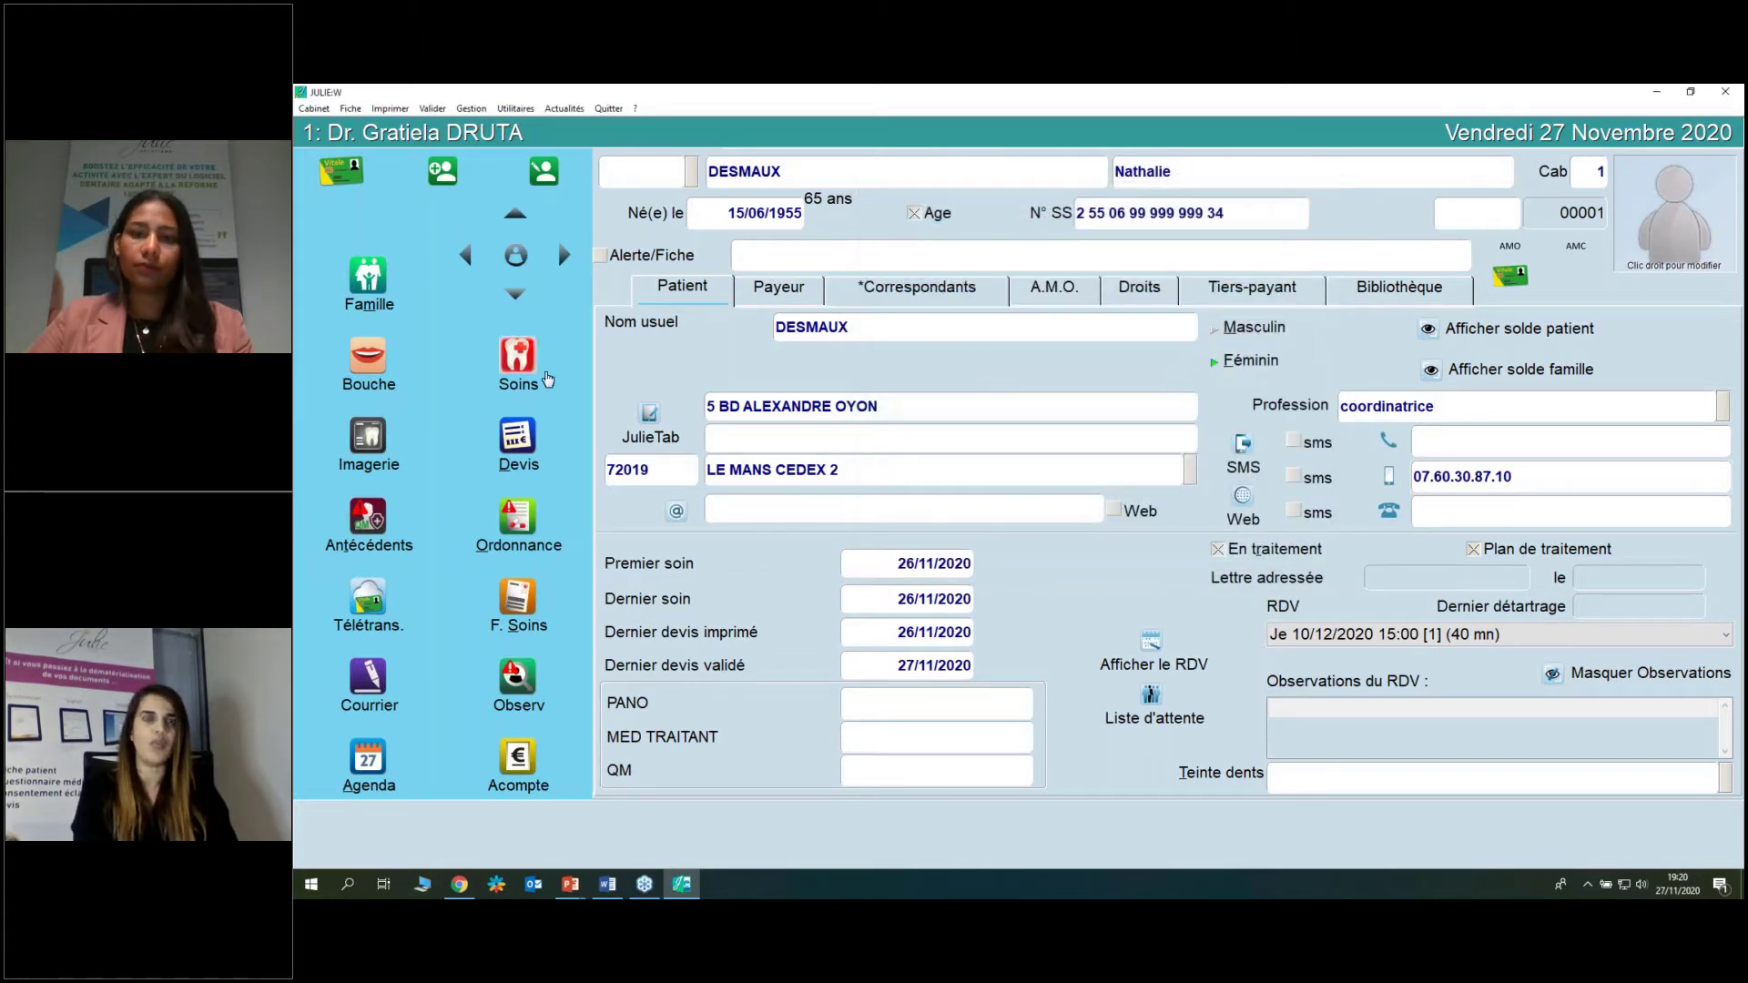
# In Soins, validate the first four plan acts (inlay cores and temporary crowns) as done.
pyautogui.click(518, 357)
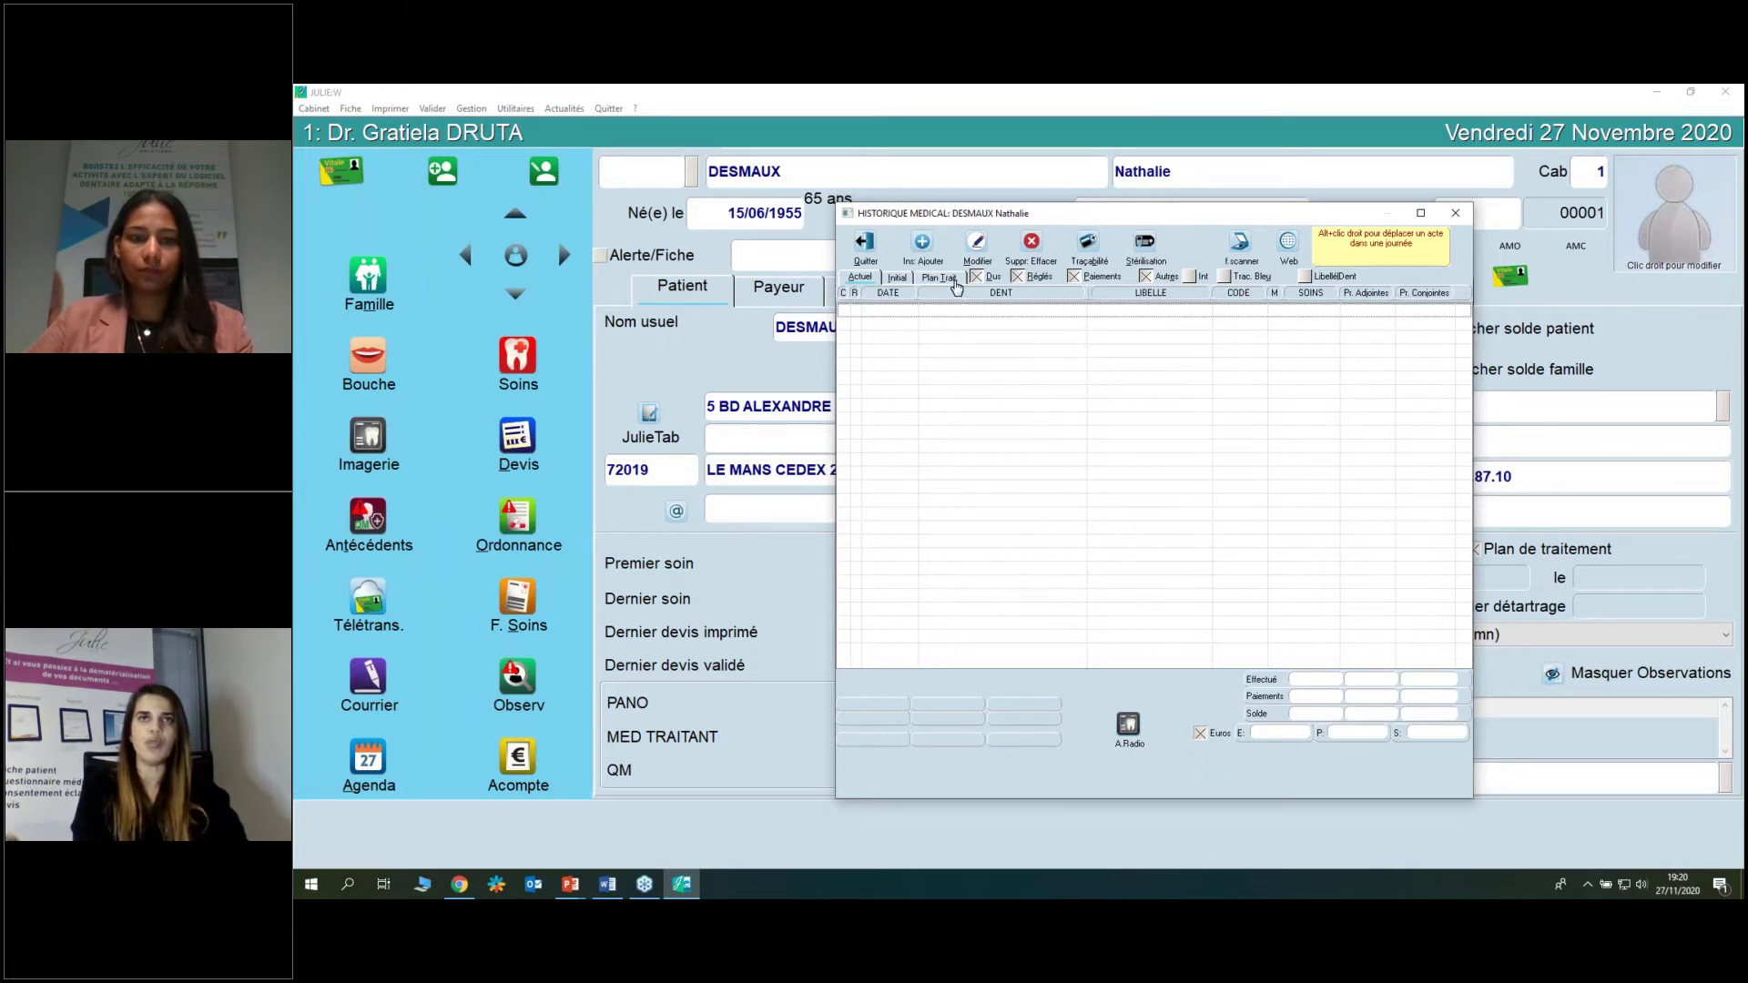
pyautogui.click(945, 279)
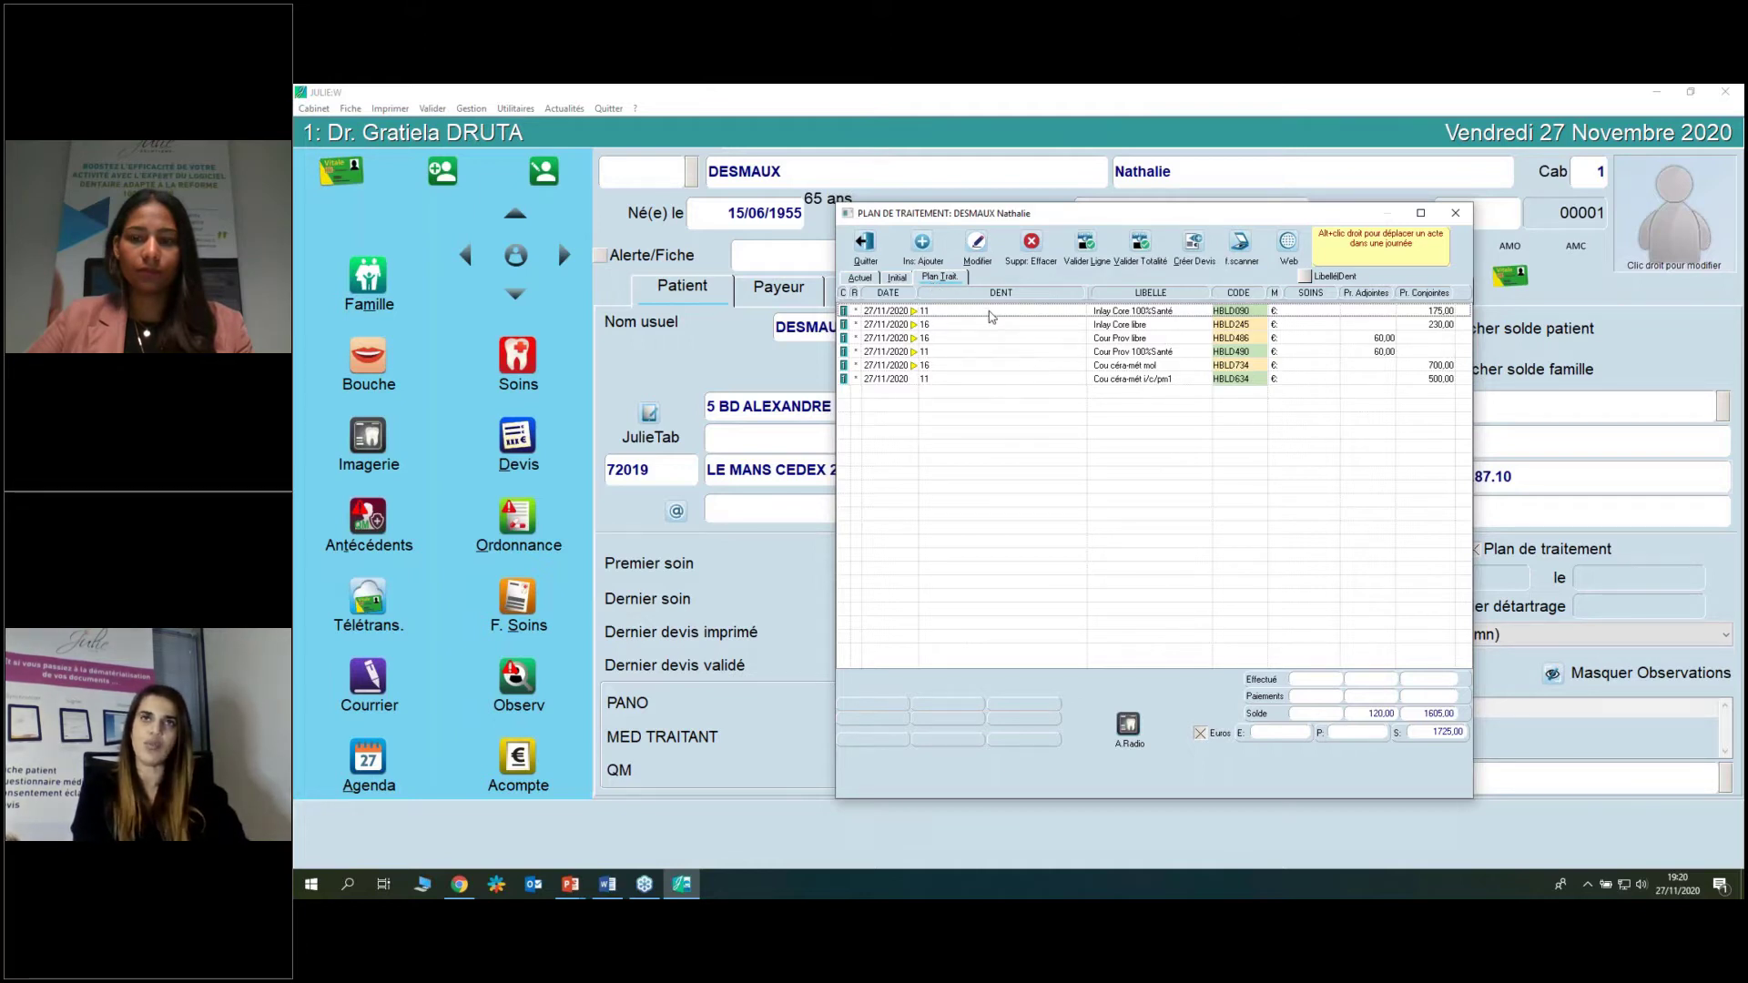
pyautogui.click(992, 314)
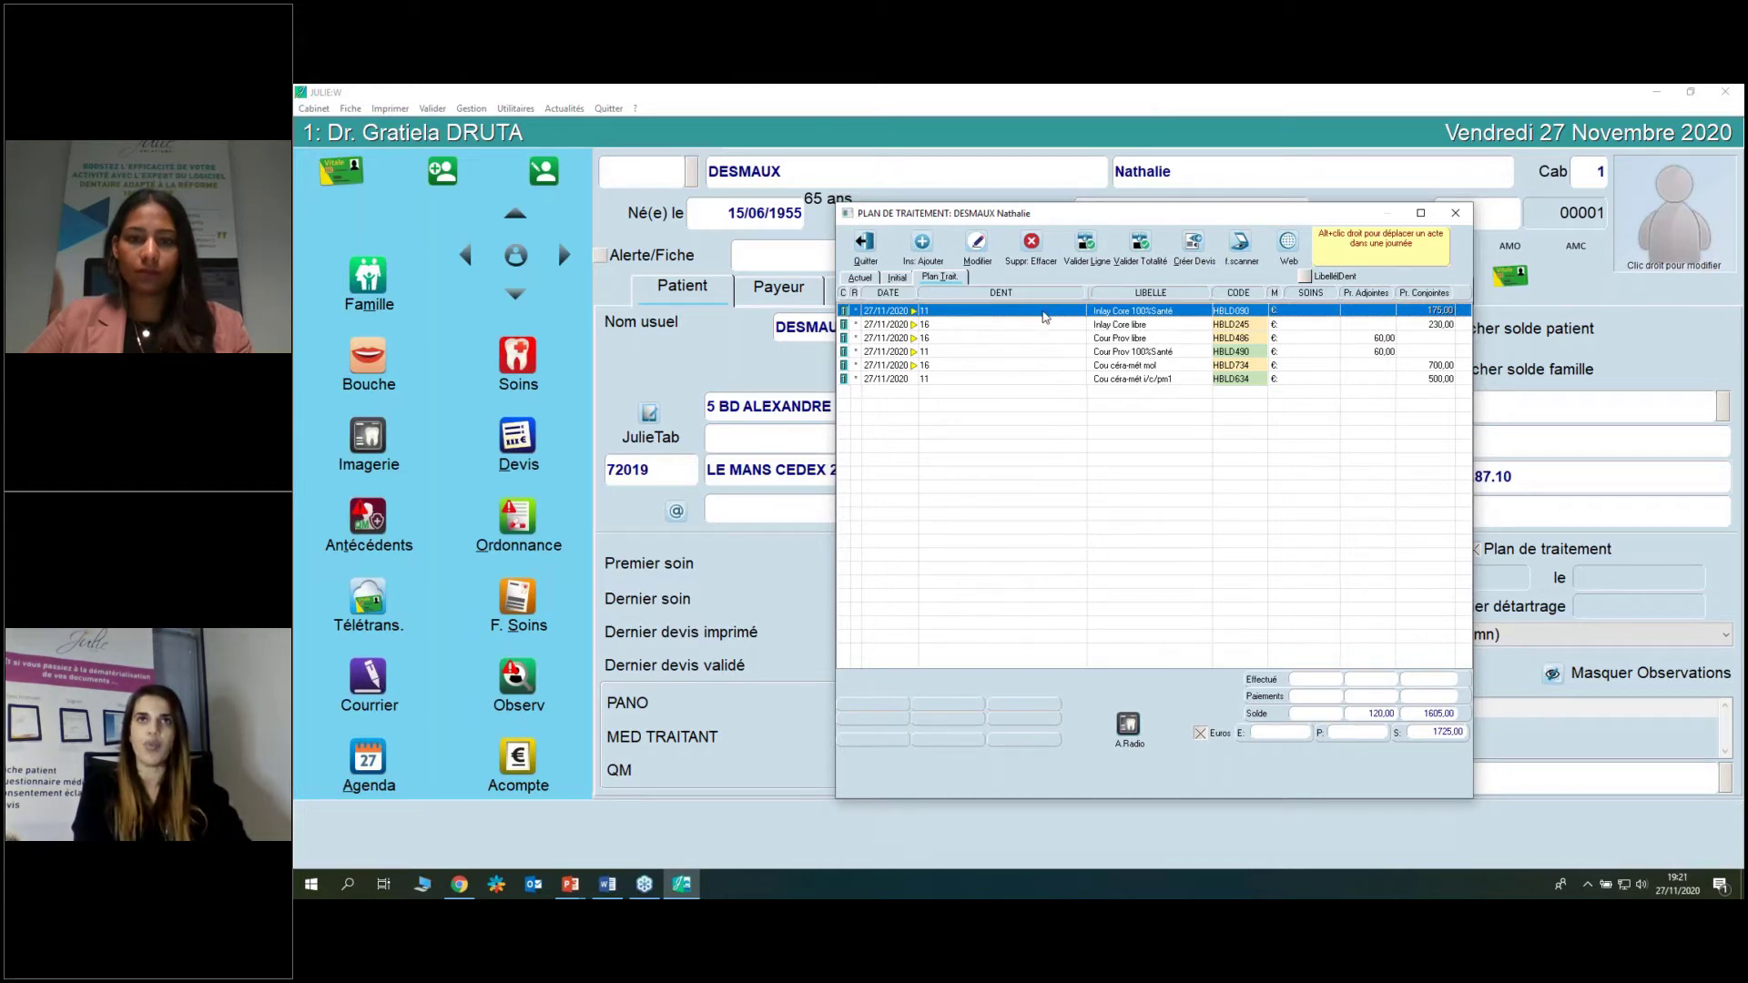
pyautogui.moveTo(1044, 317); pyautogui.dragTo(1041, 353)
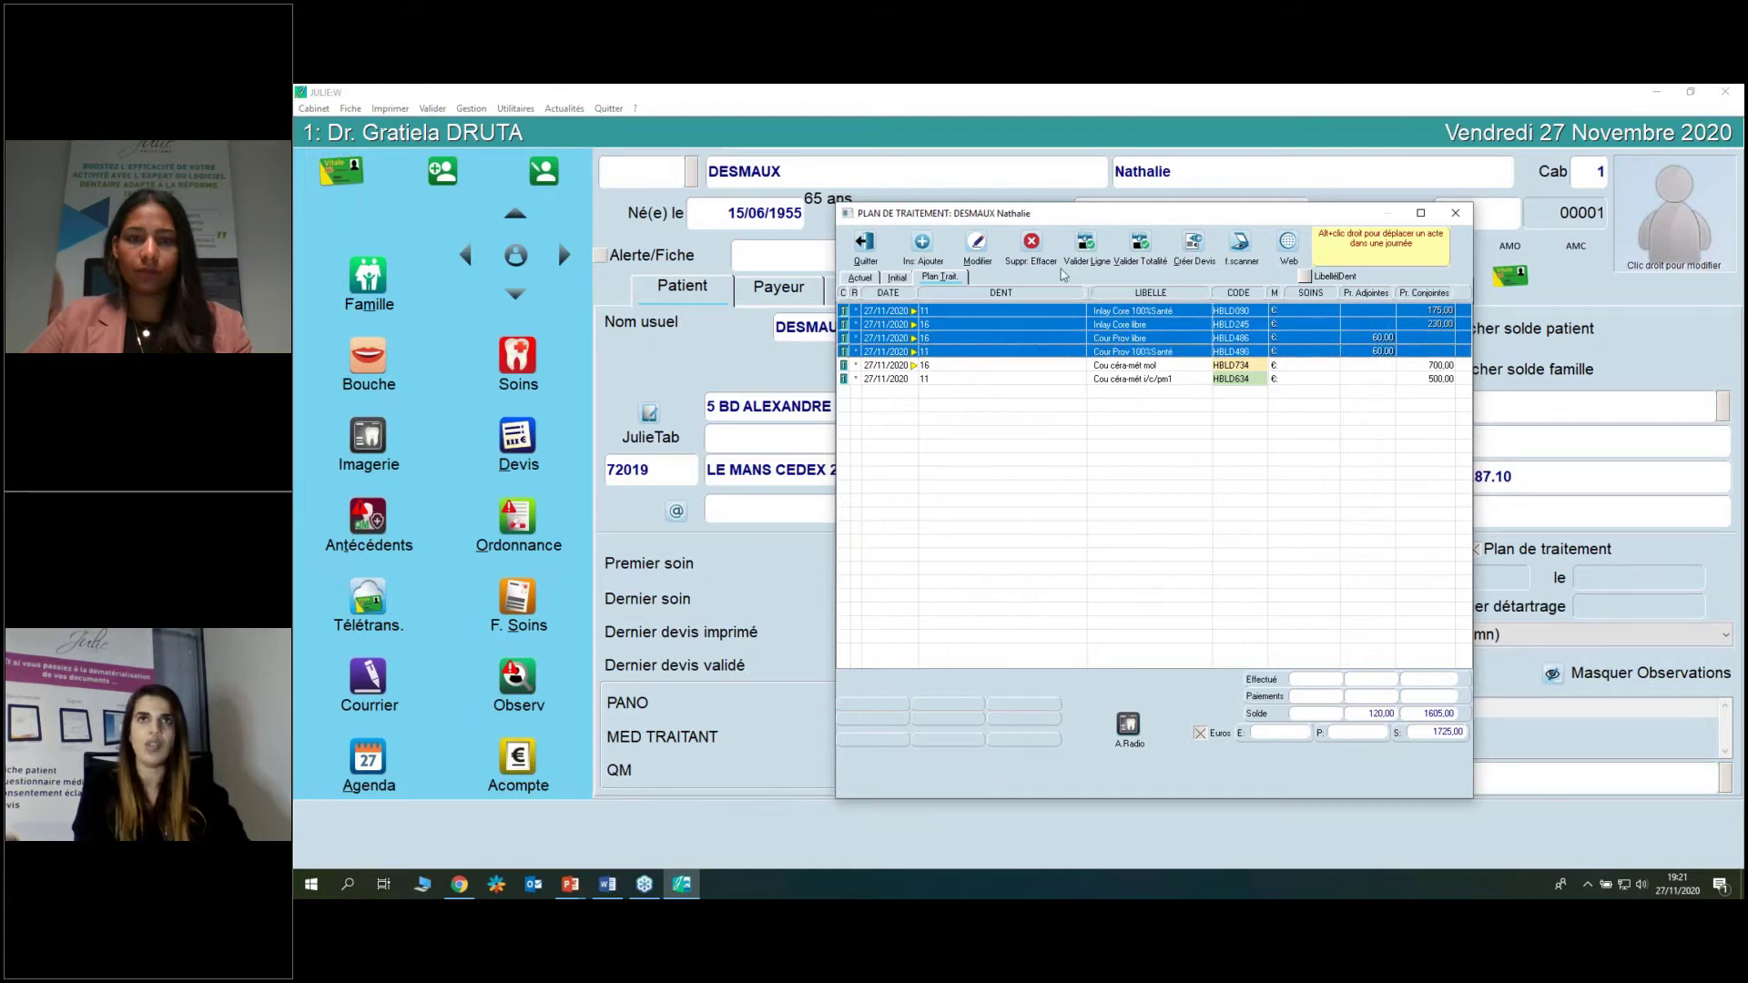
pyautogui.click(1085, 244)
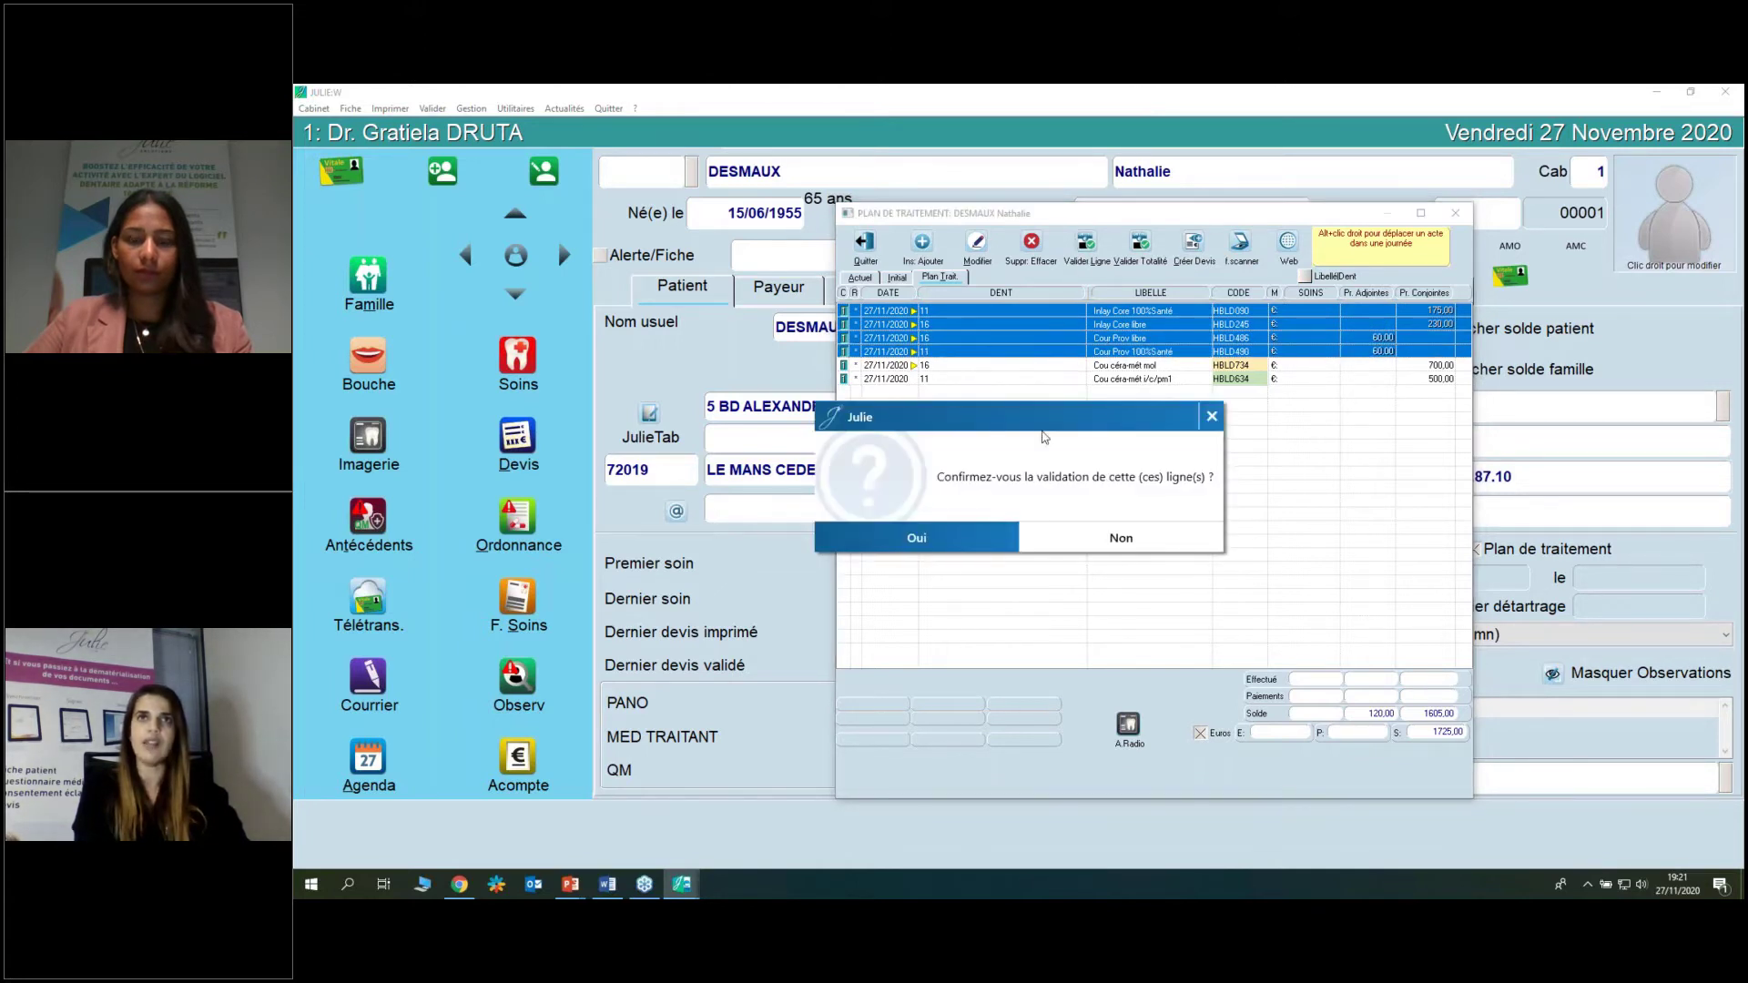
pyautogui.click(993, 532)
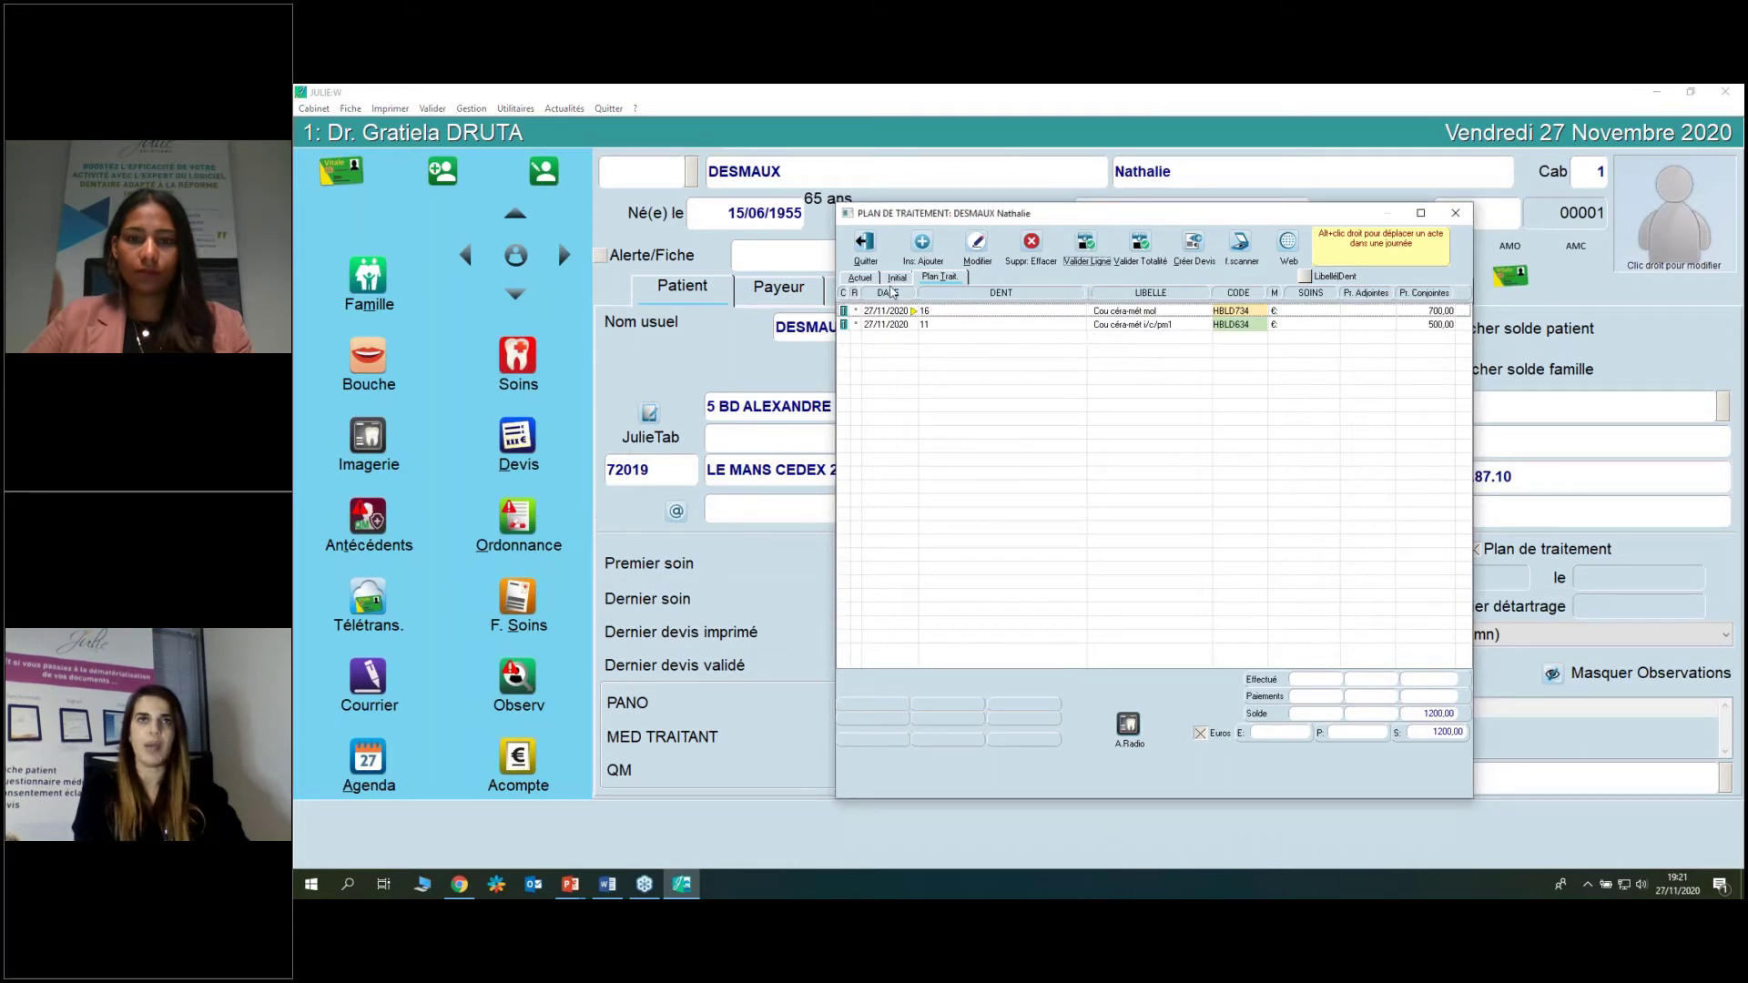
pyautogui.click(871, 282)
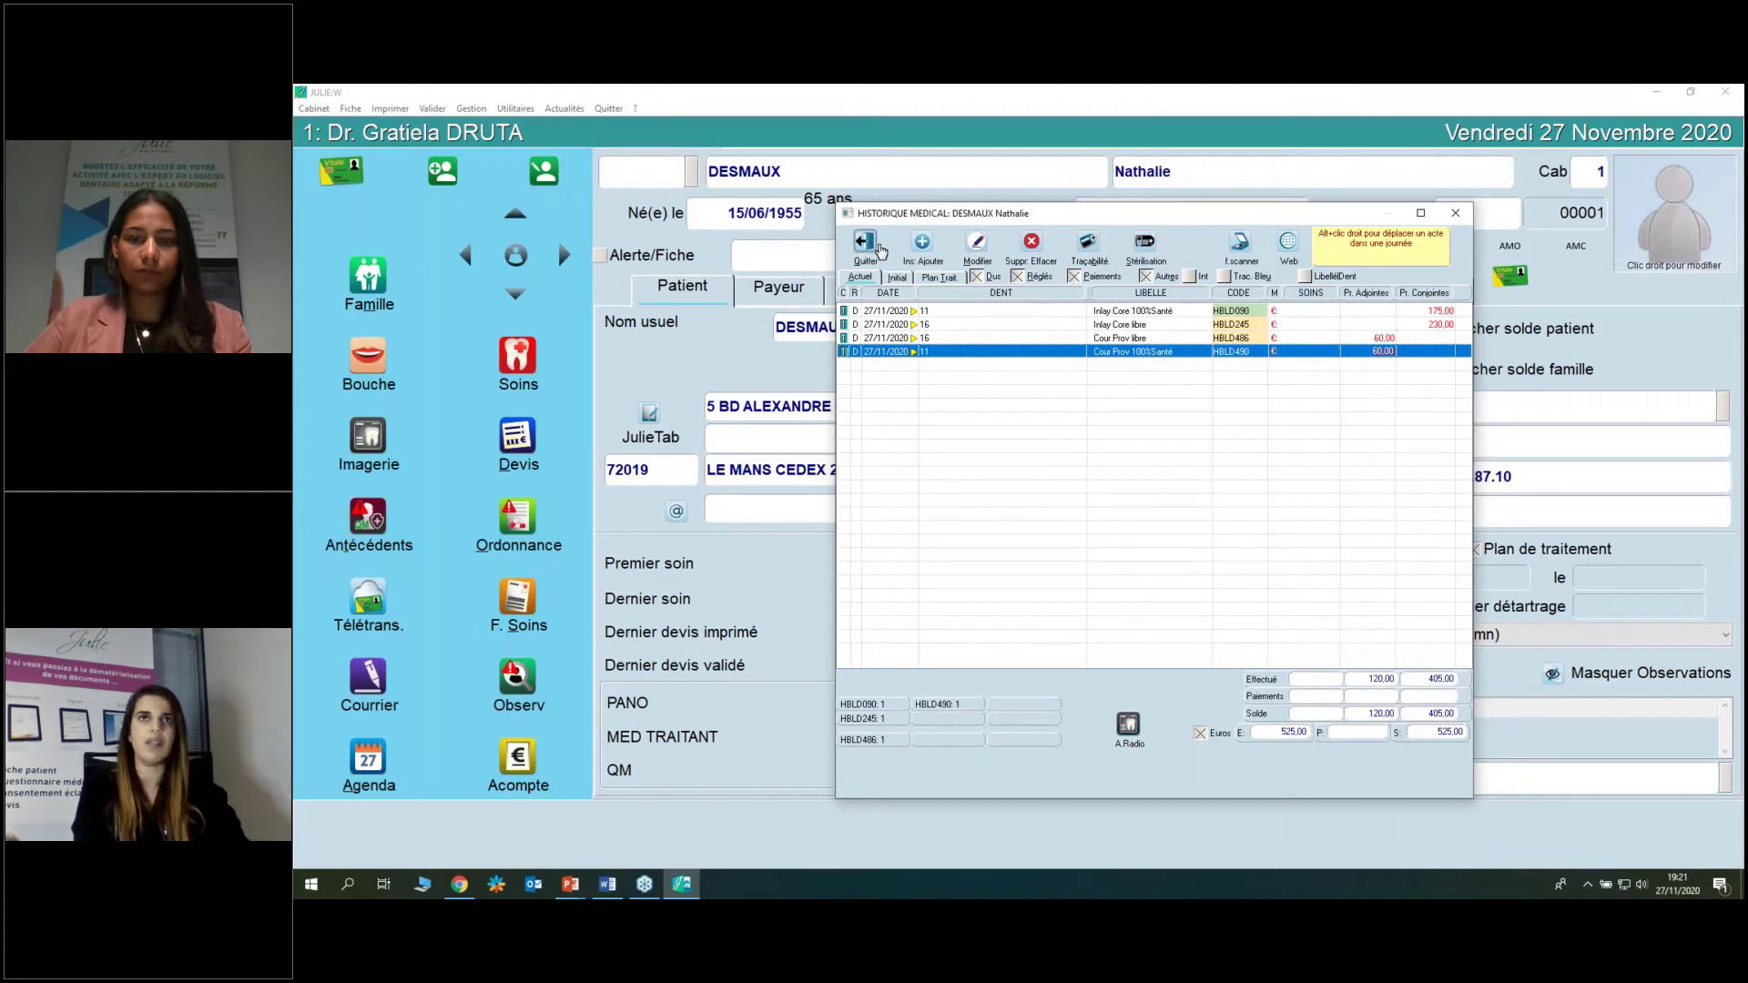
pyautogui.click(865, 244)
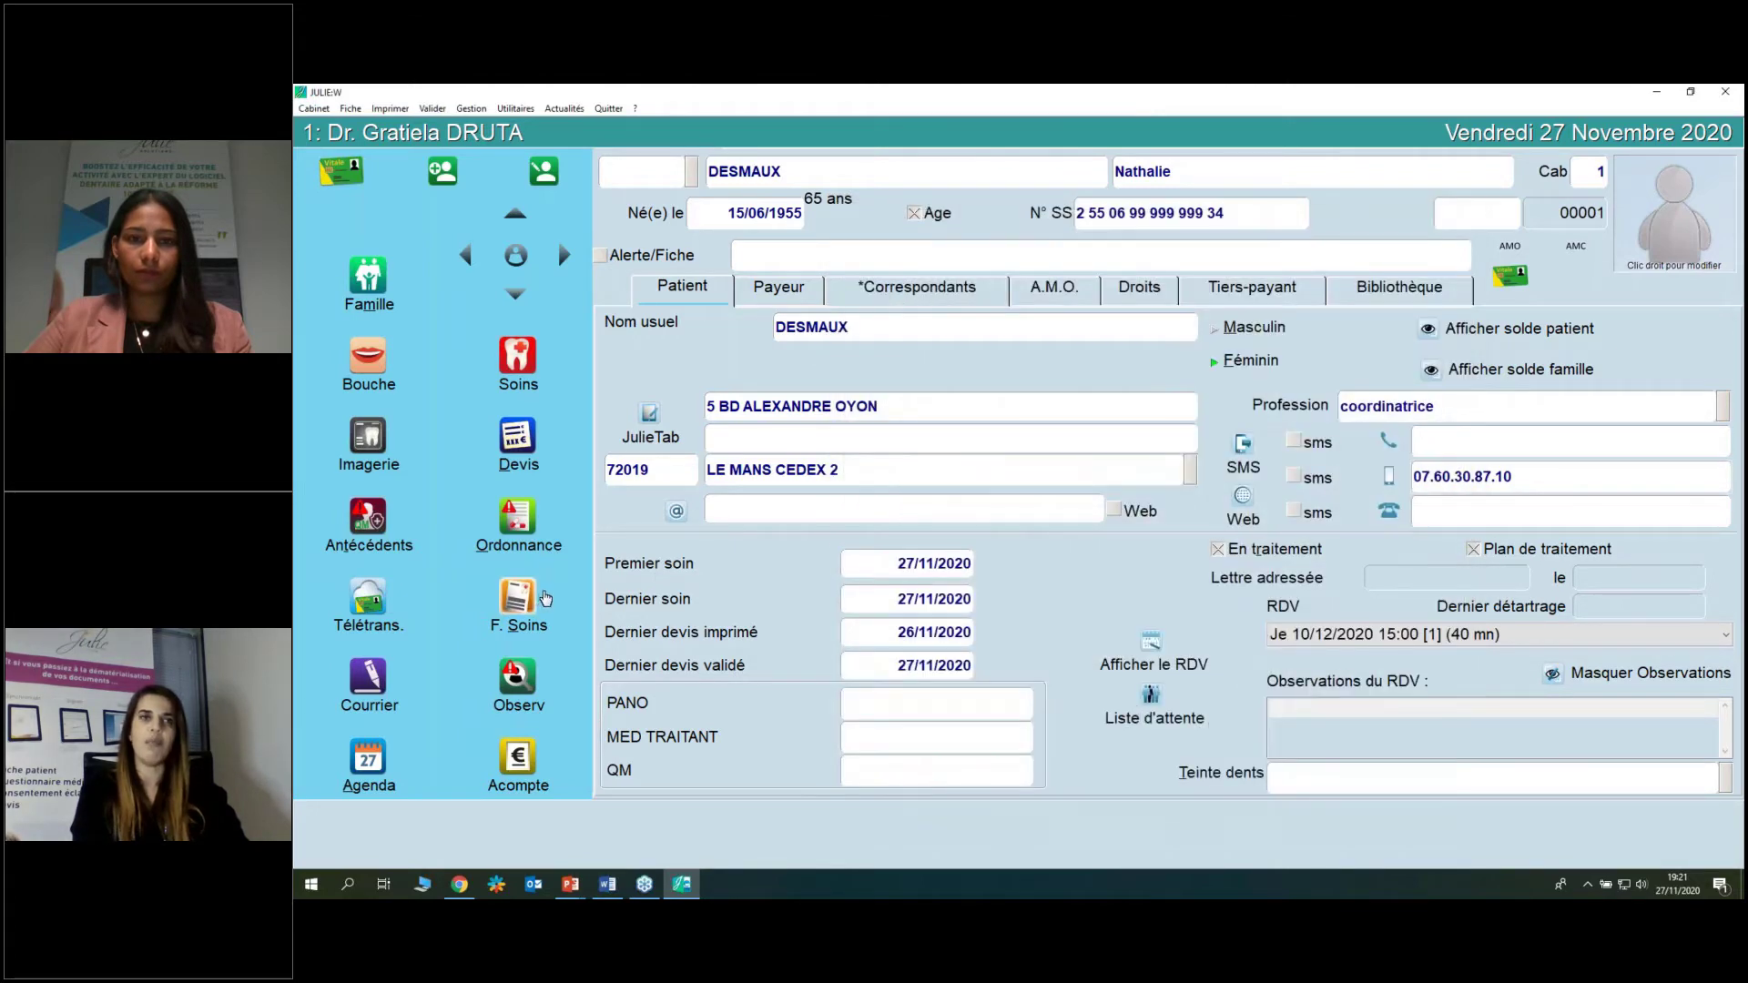
# Move tooth 16's planned ceramic-metal crown to the current chart and confirm it in the history.
pyautogui.click(365, 364)
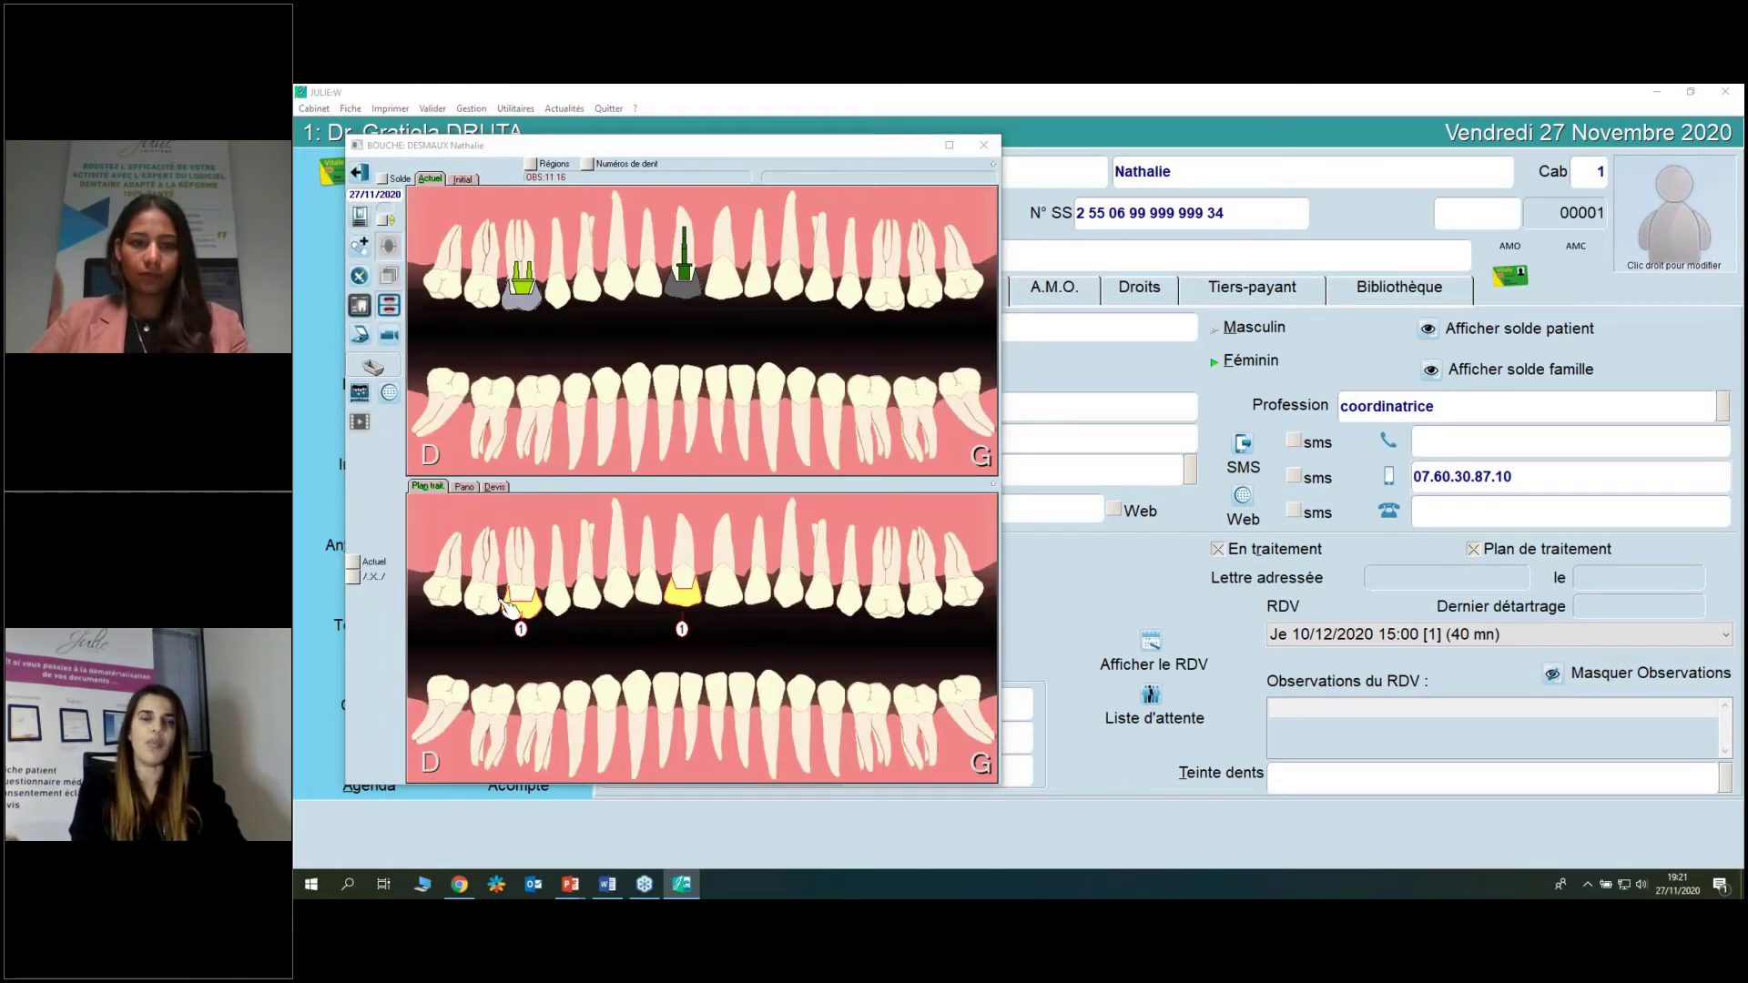
pyautogui.moveTo(525, 625); pyautogui.dragTo(519, 301)
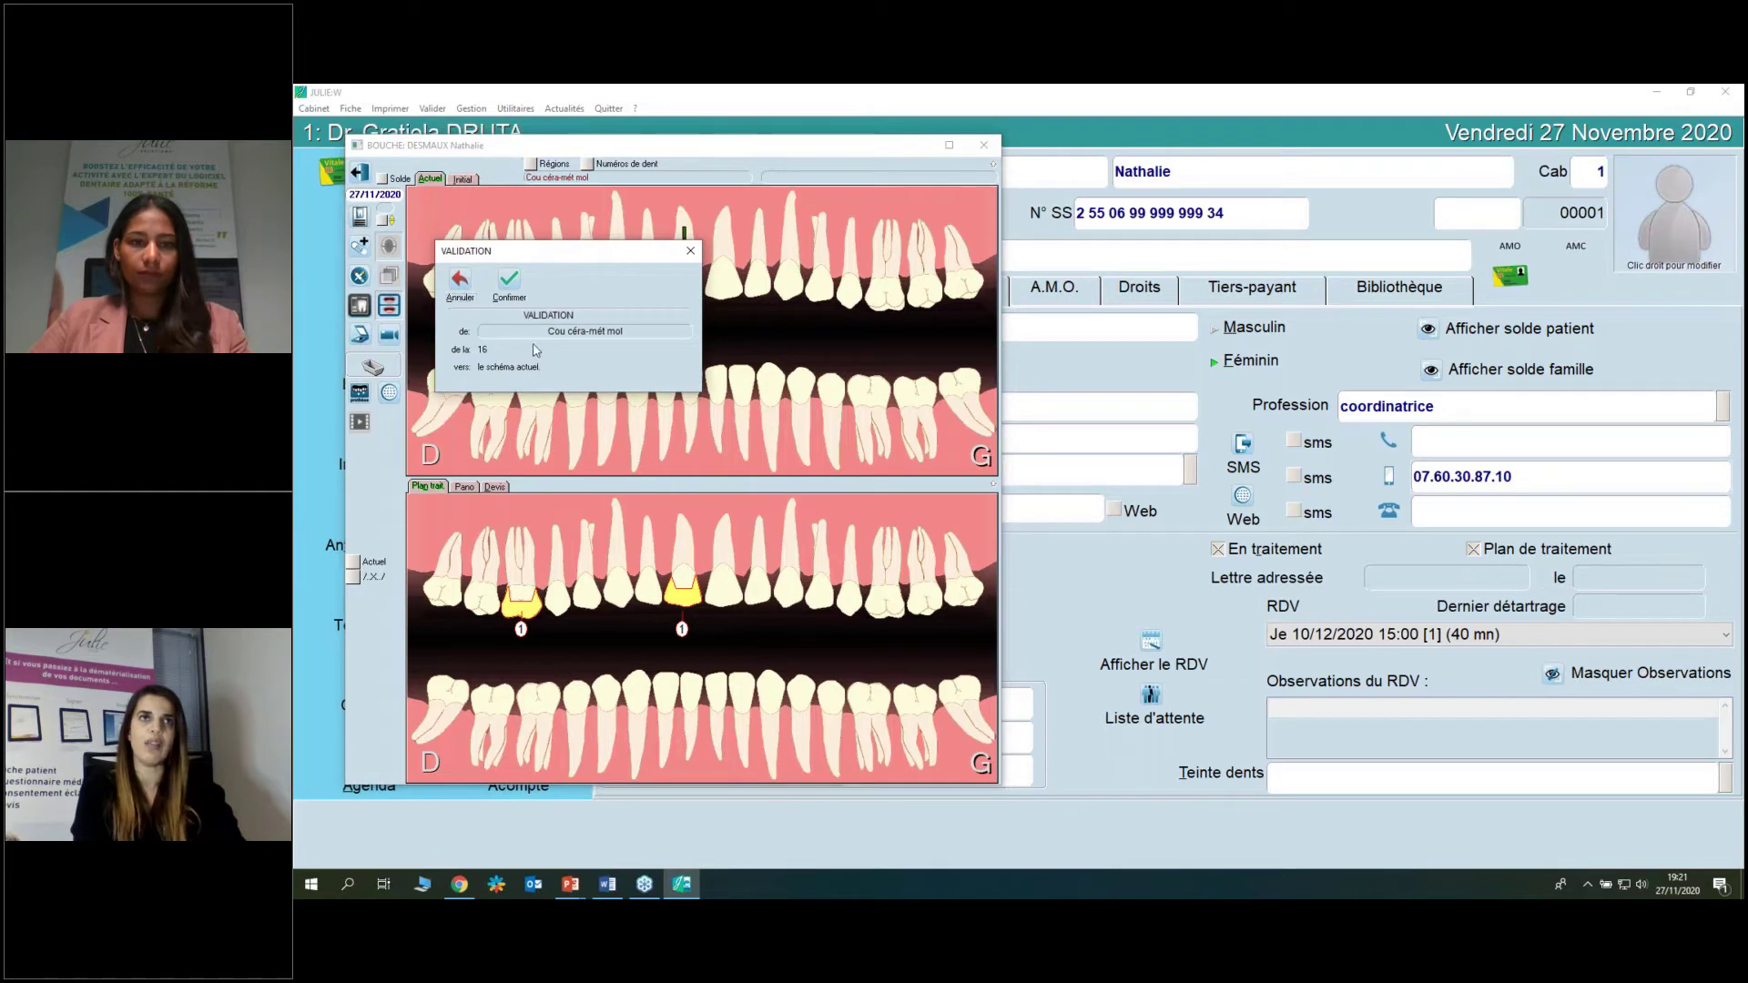
pyautogui.click(509, 280)
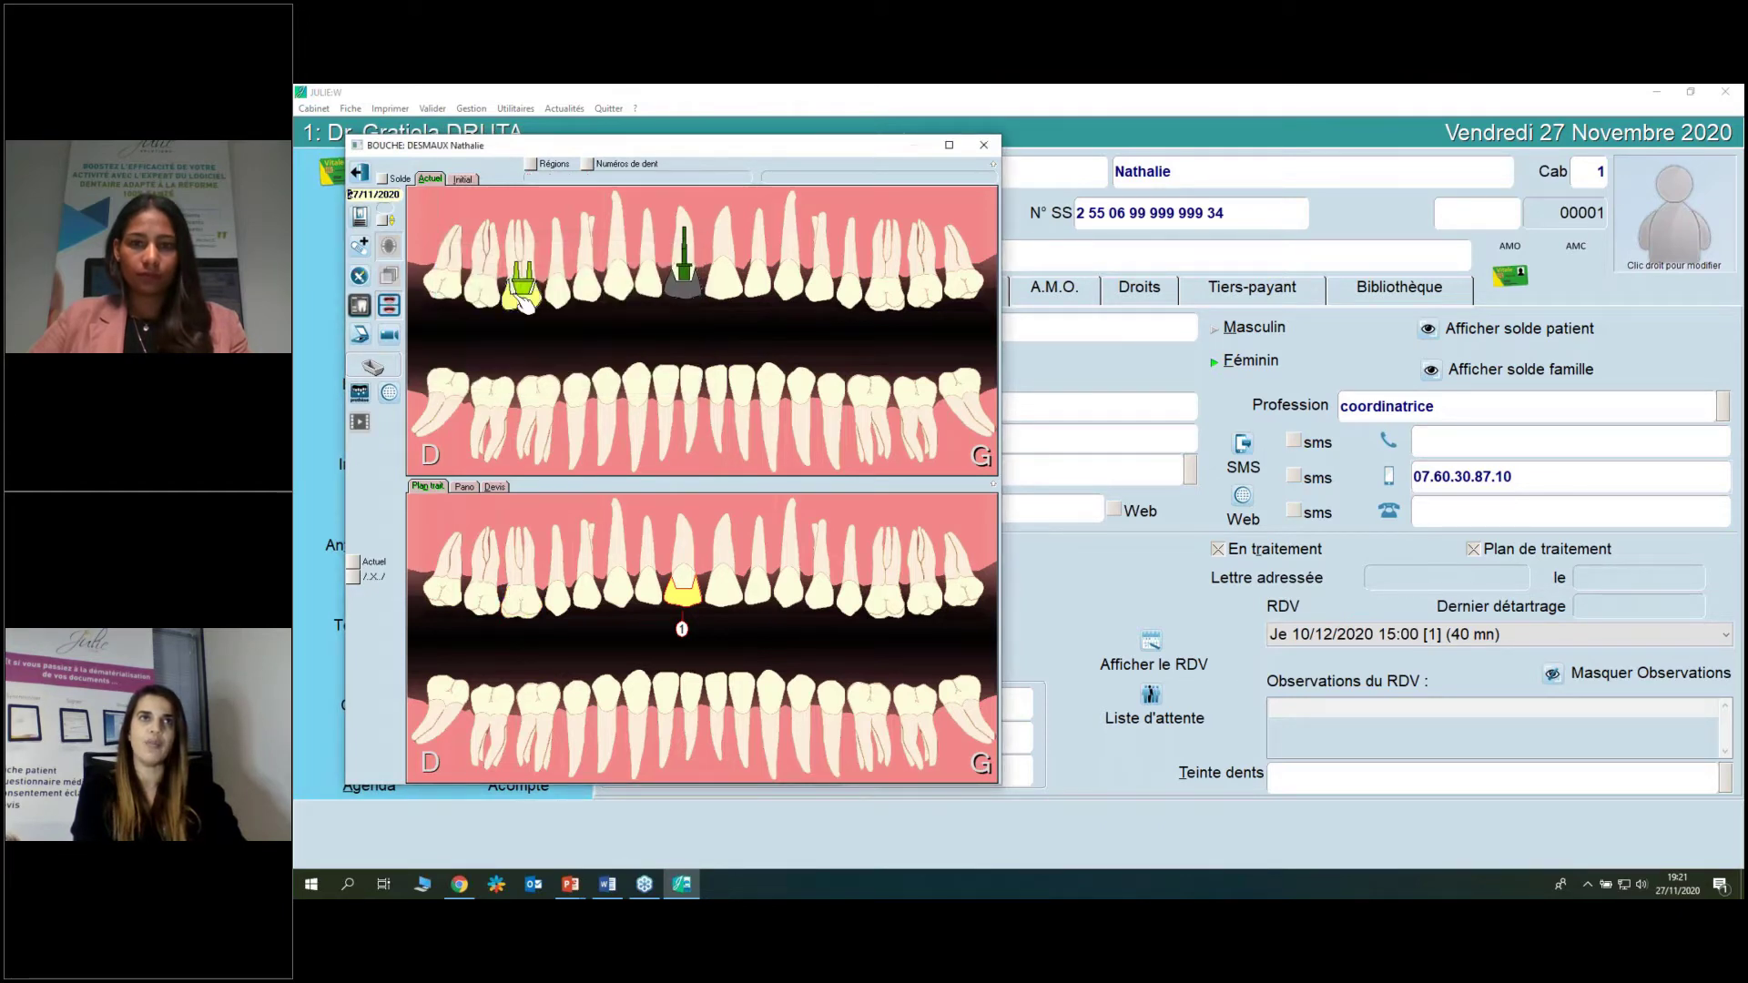
pyautogui.click(372, 173)
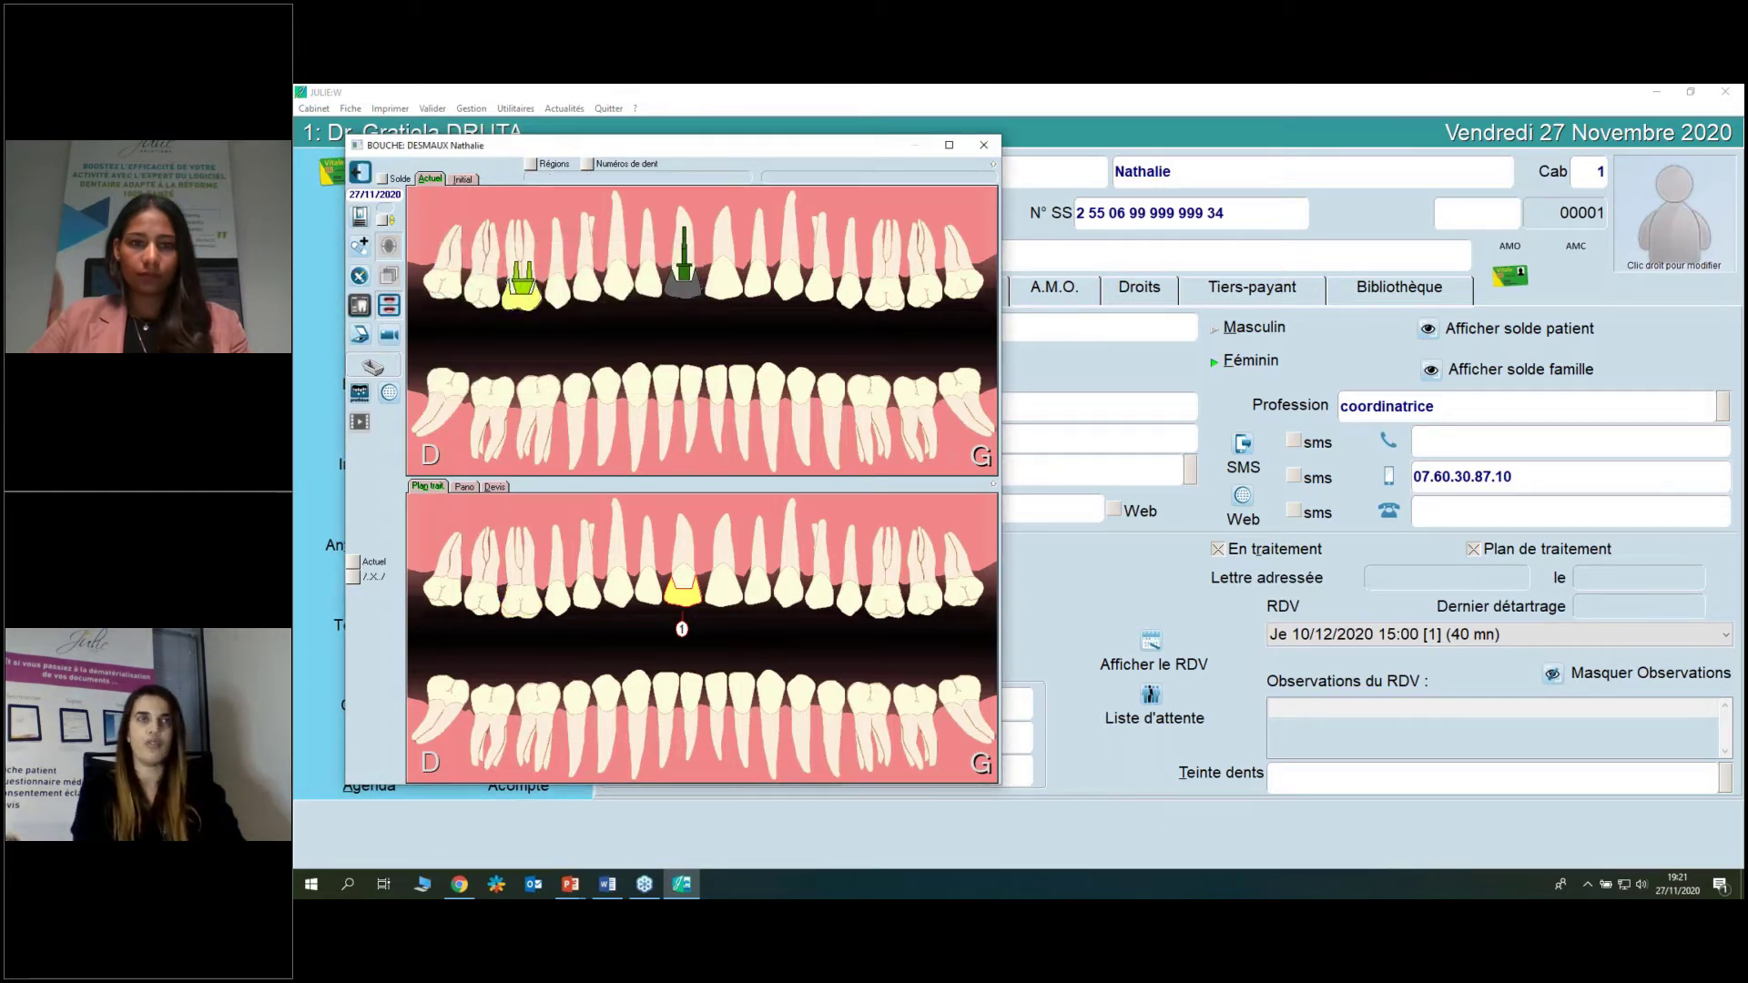
pyautogui.click(533, 368)
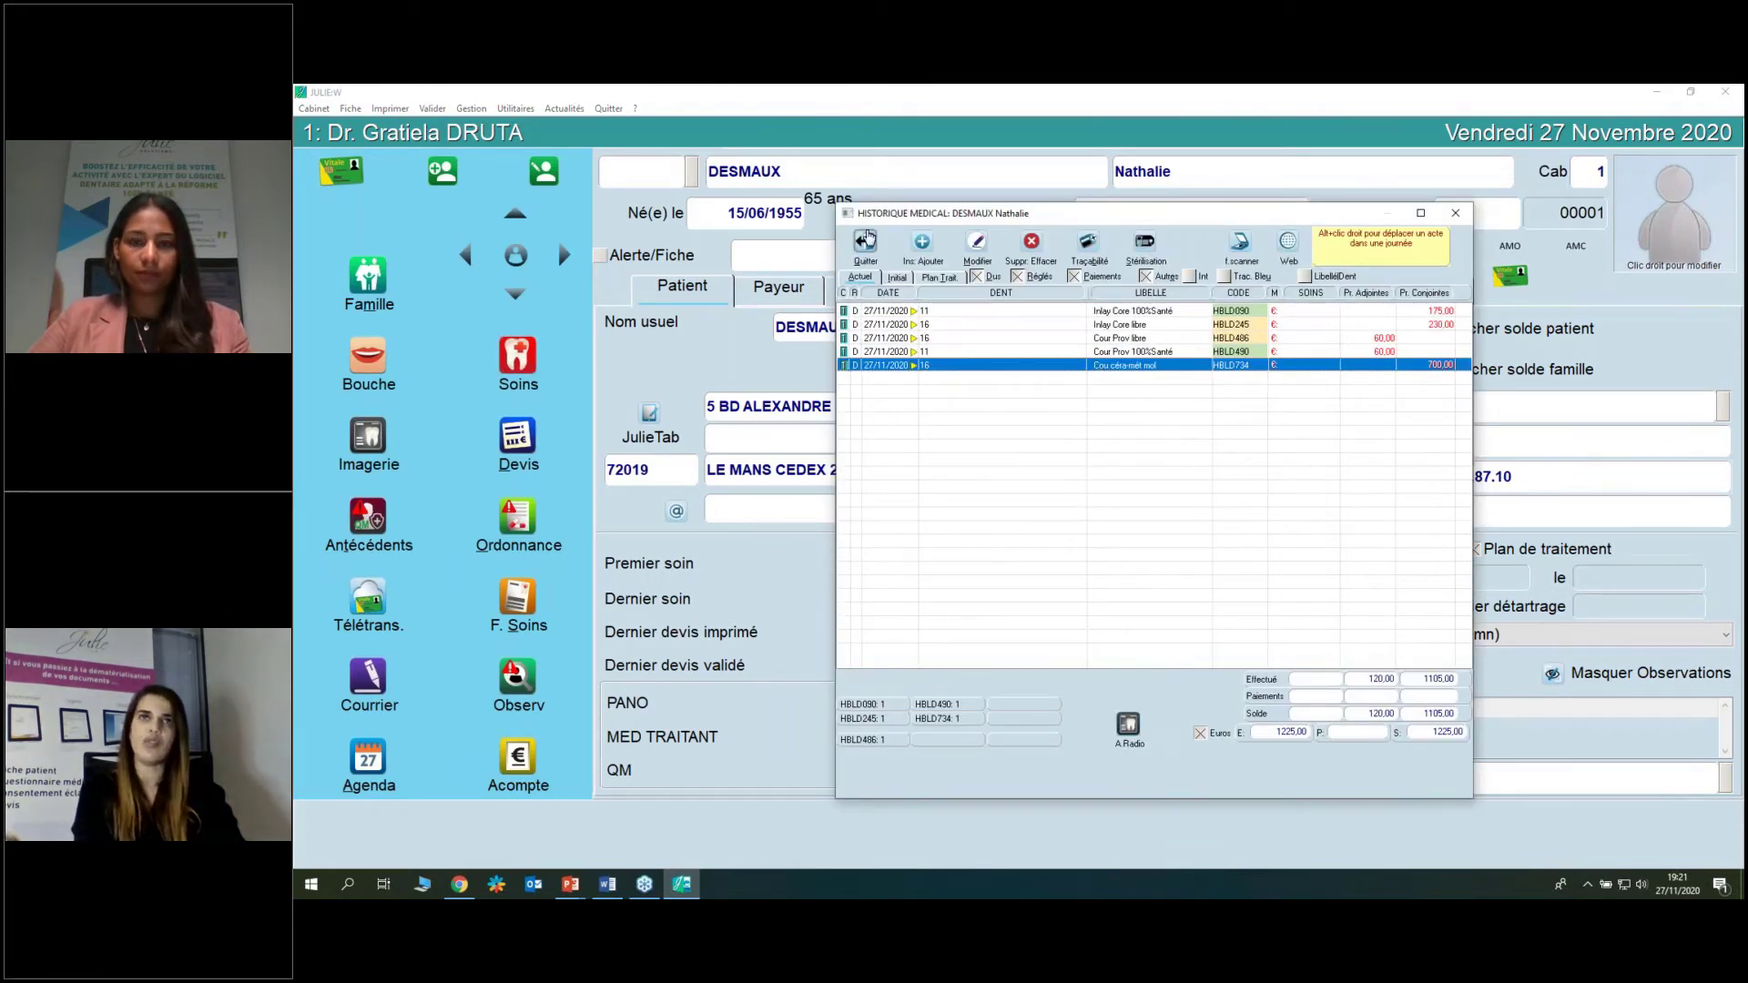
pyautogui.click(865, 242)
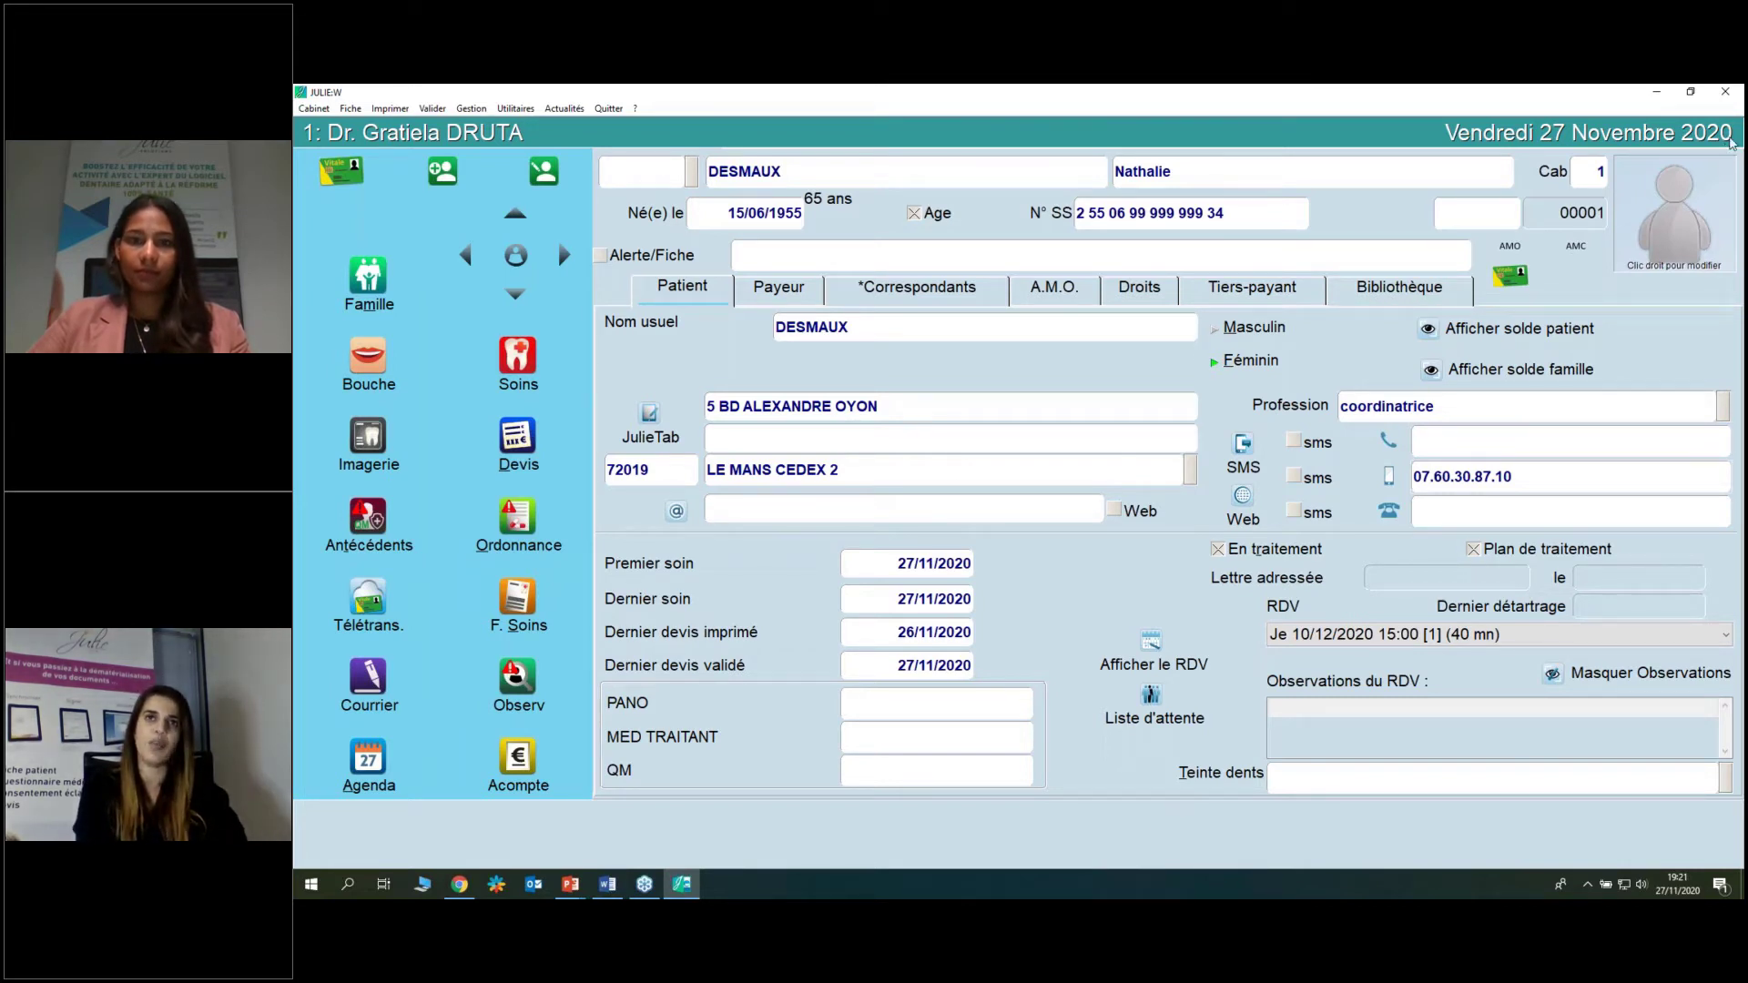
# Open the patient's Ordonnance window with the full medication list.
pyautogui.click(1729, 139)
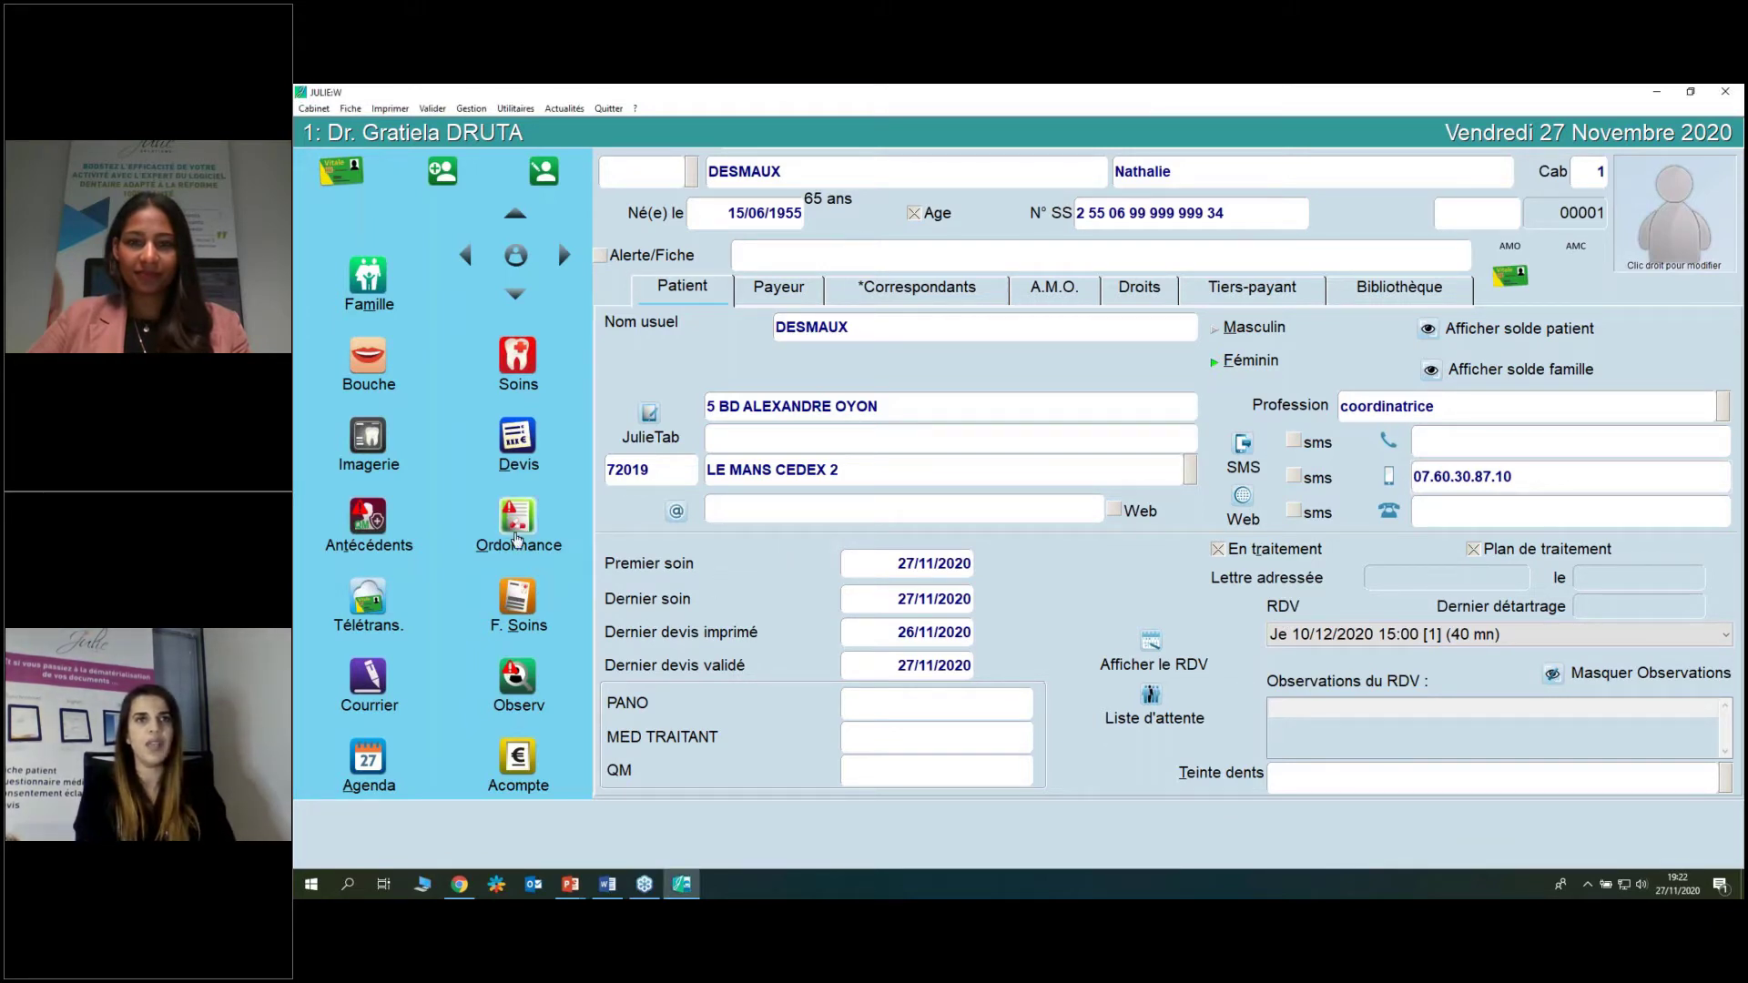
pyautogui.click(516, 516)
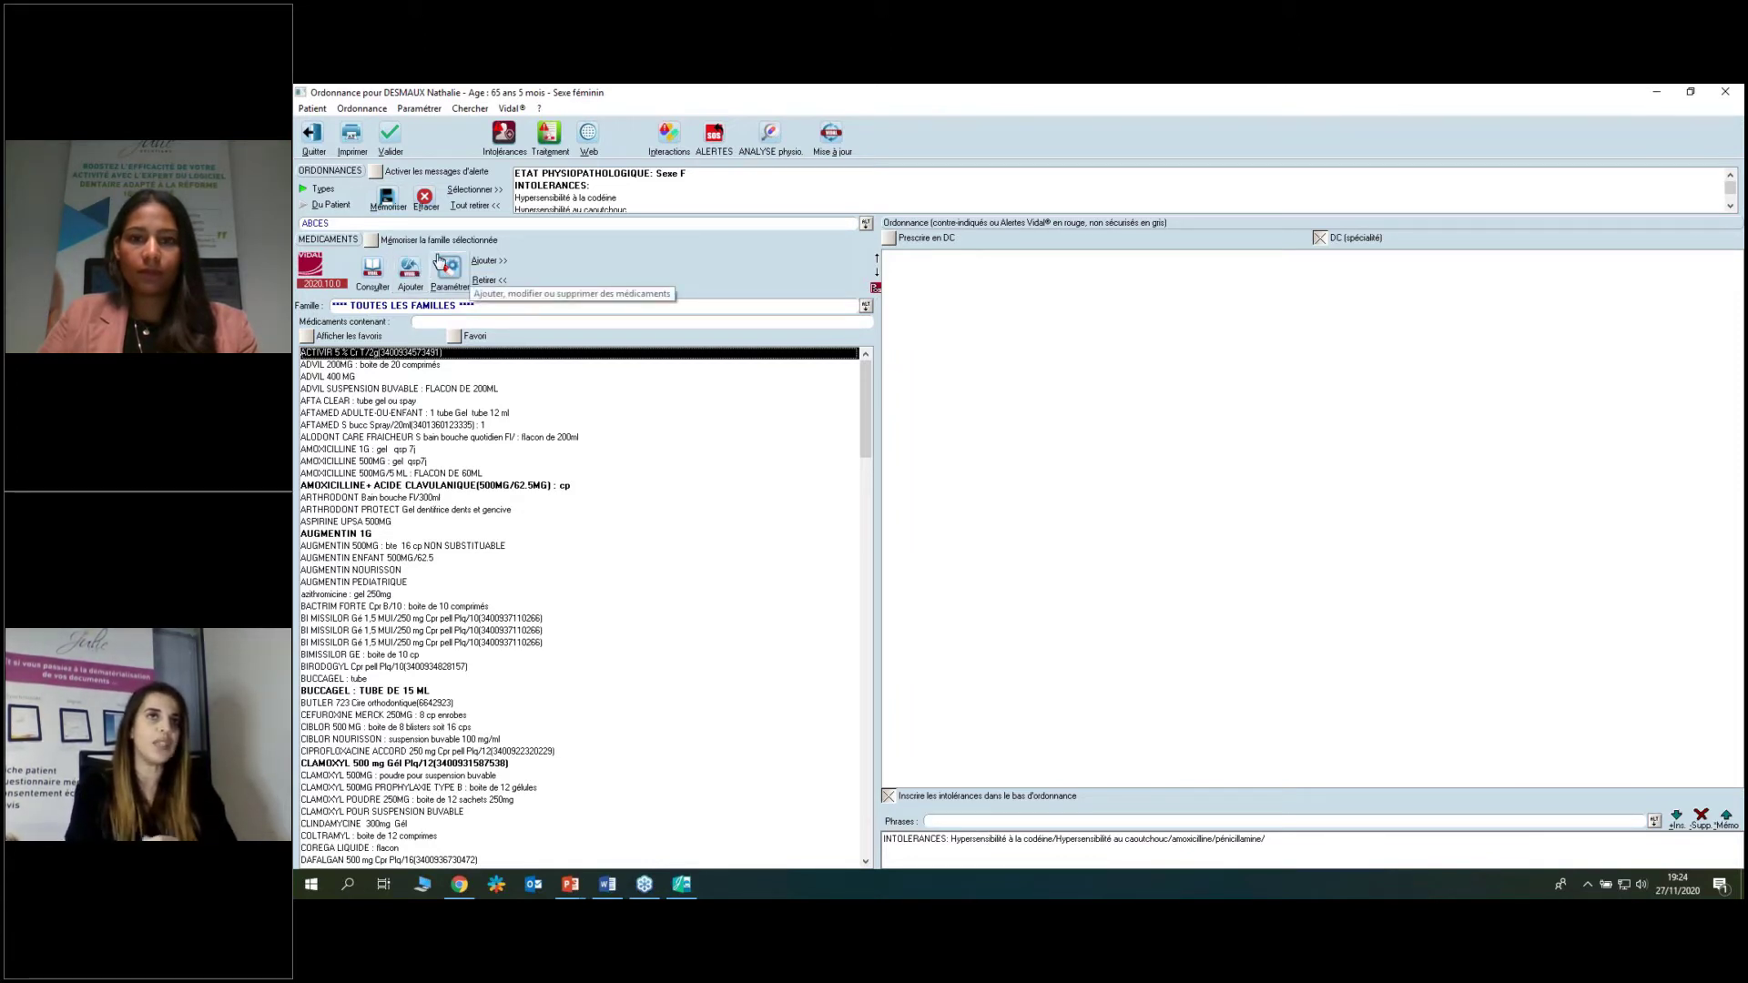
# Open the settings of CLAMOXYL 500MG poudre pour suspension buvable, showing its 6-day posology.
pyautogui.click(447, 273)
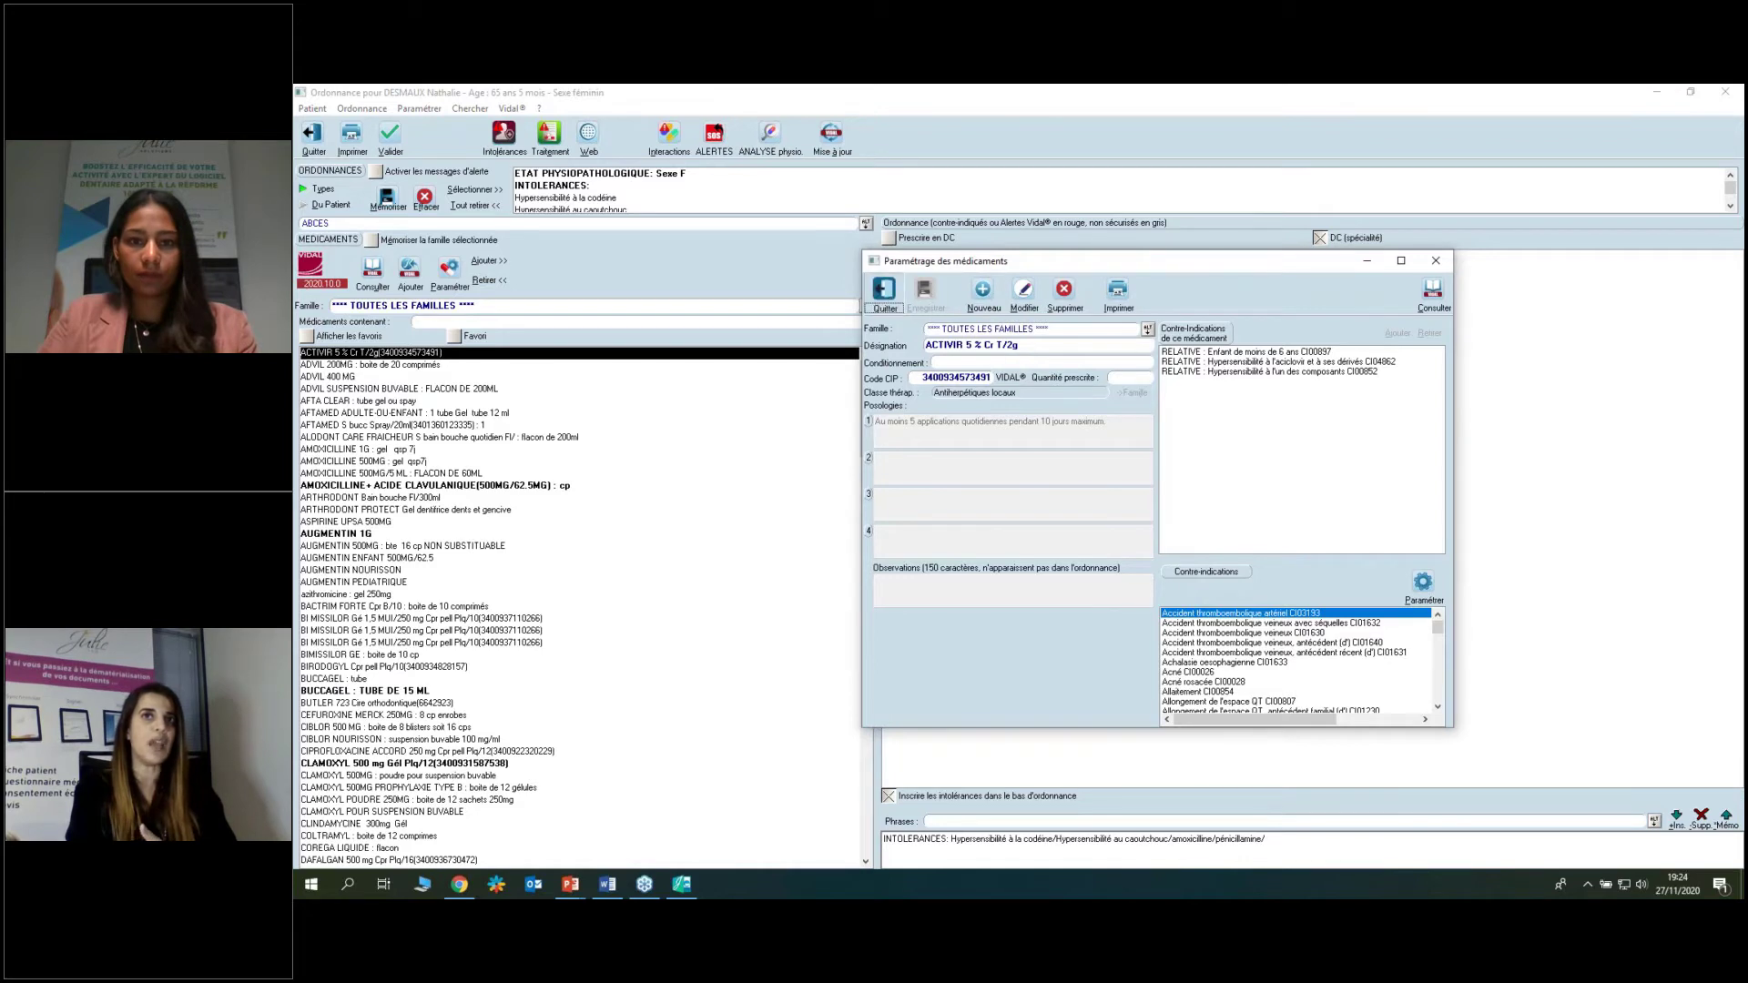
pyautogui.click(883, 293)
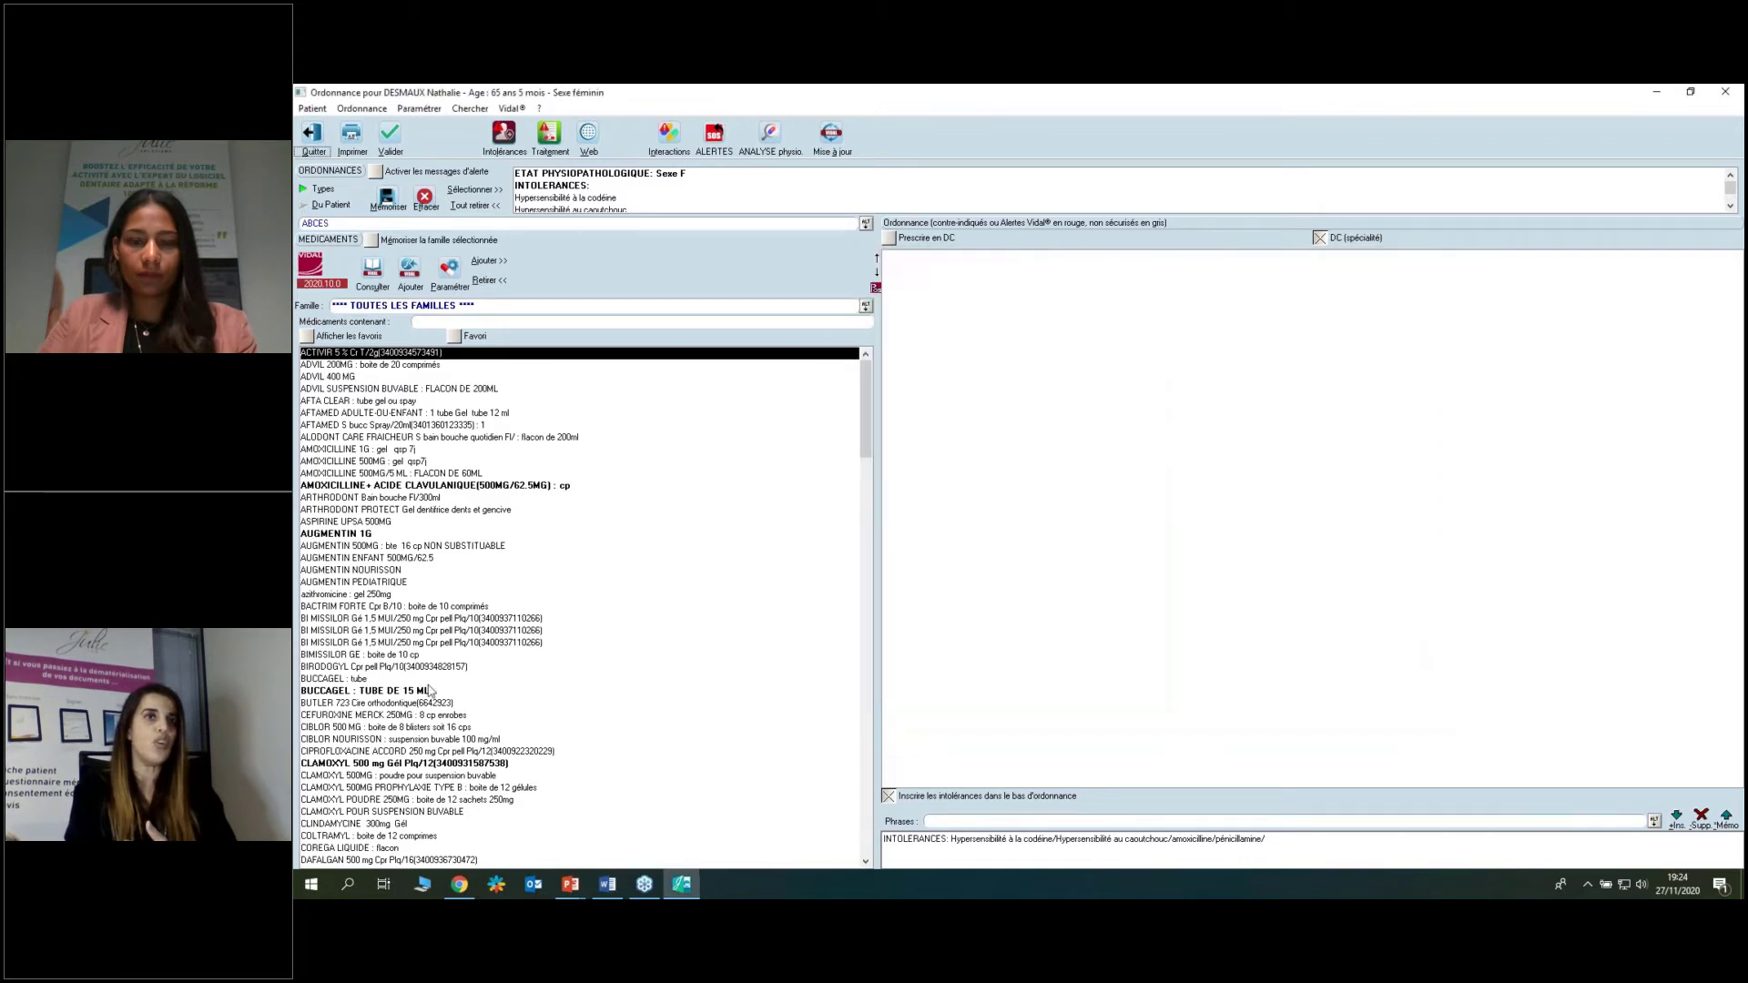
pyautogui.click(349, 764)
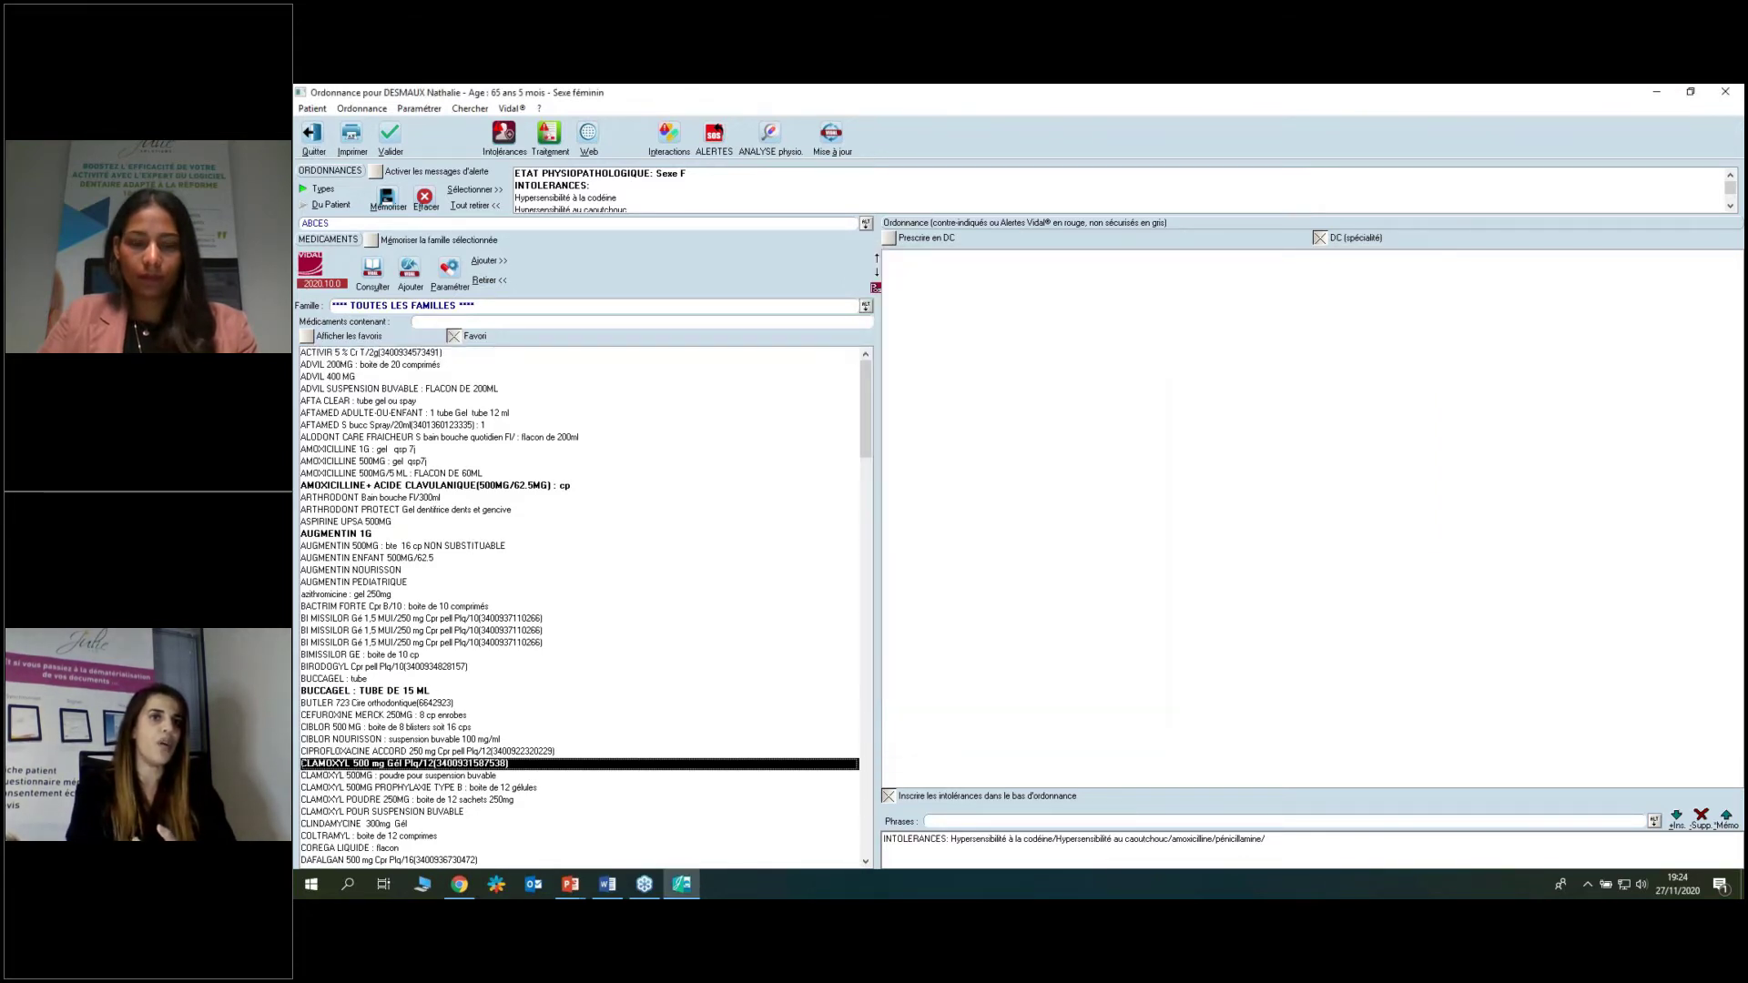
pyautogui.click(351, 776)
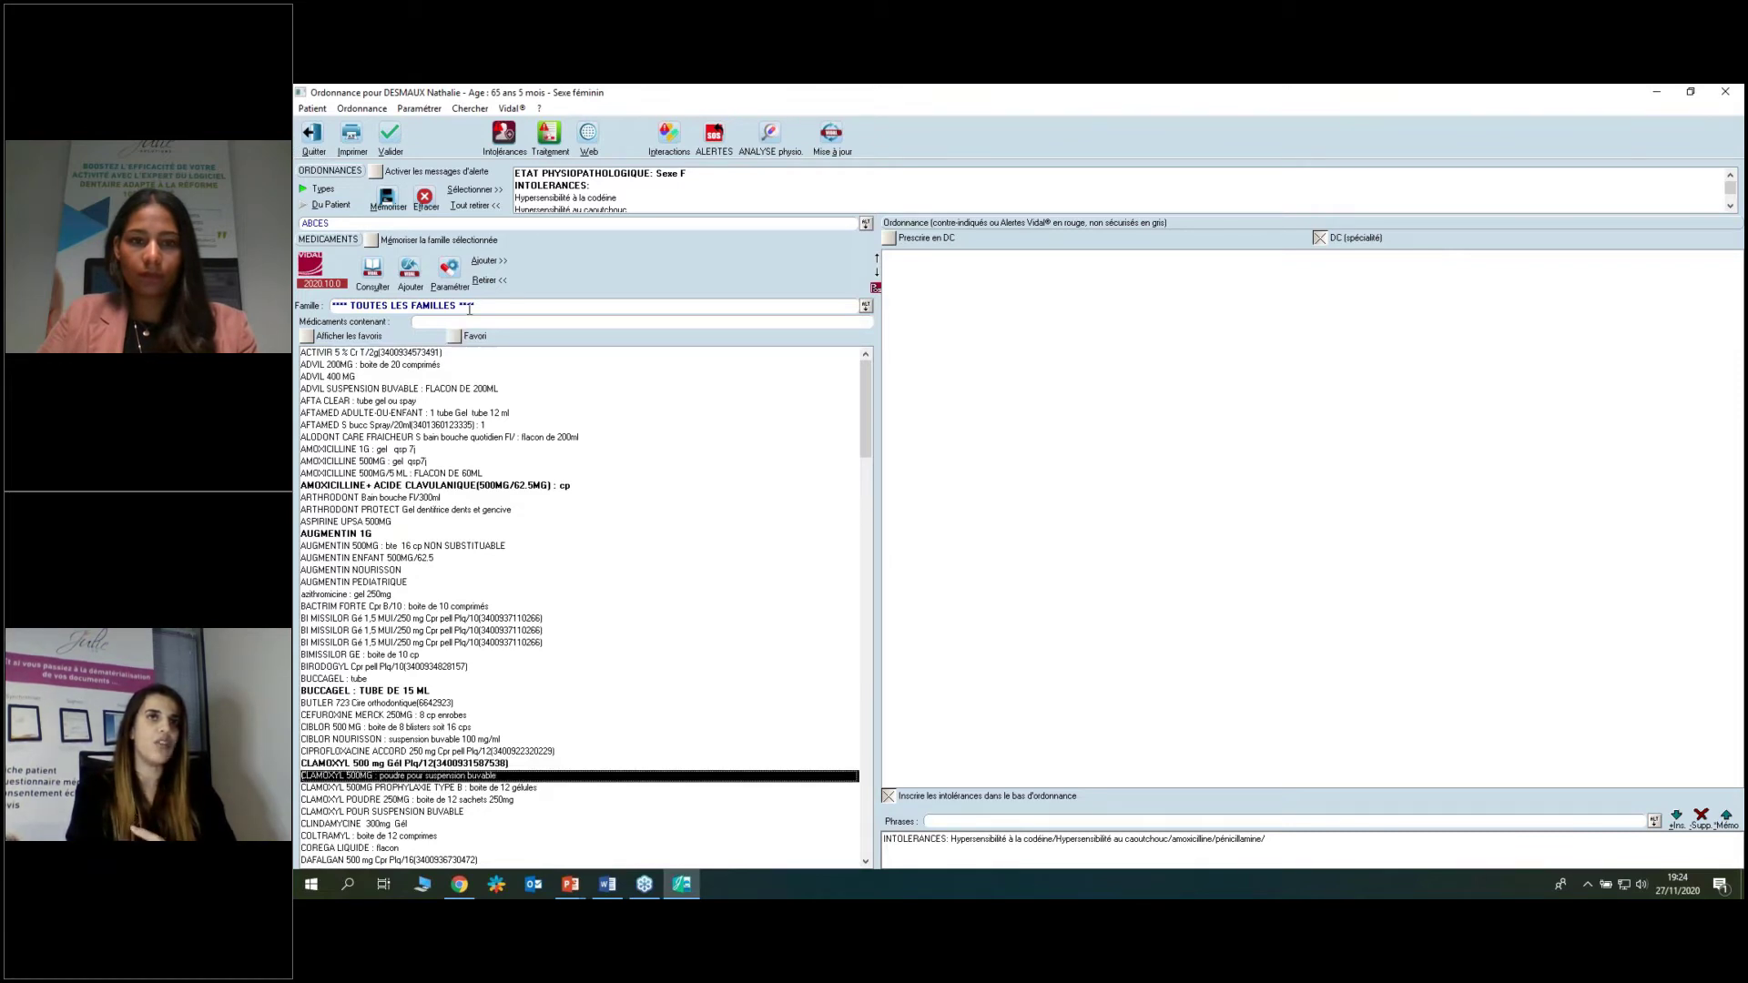
pyautogui.click(449, 269)
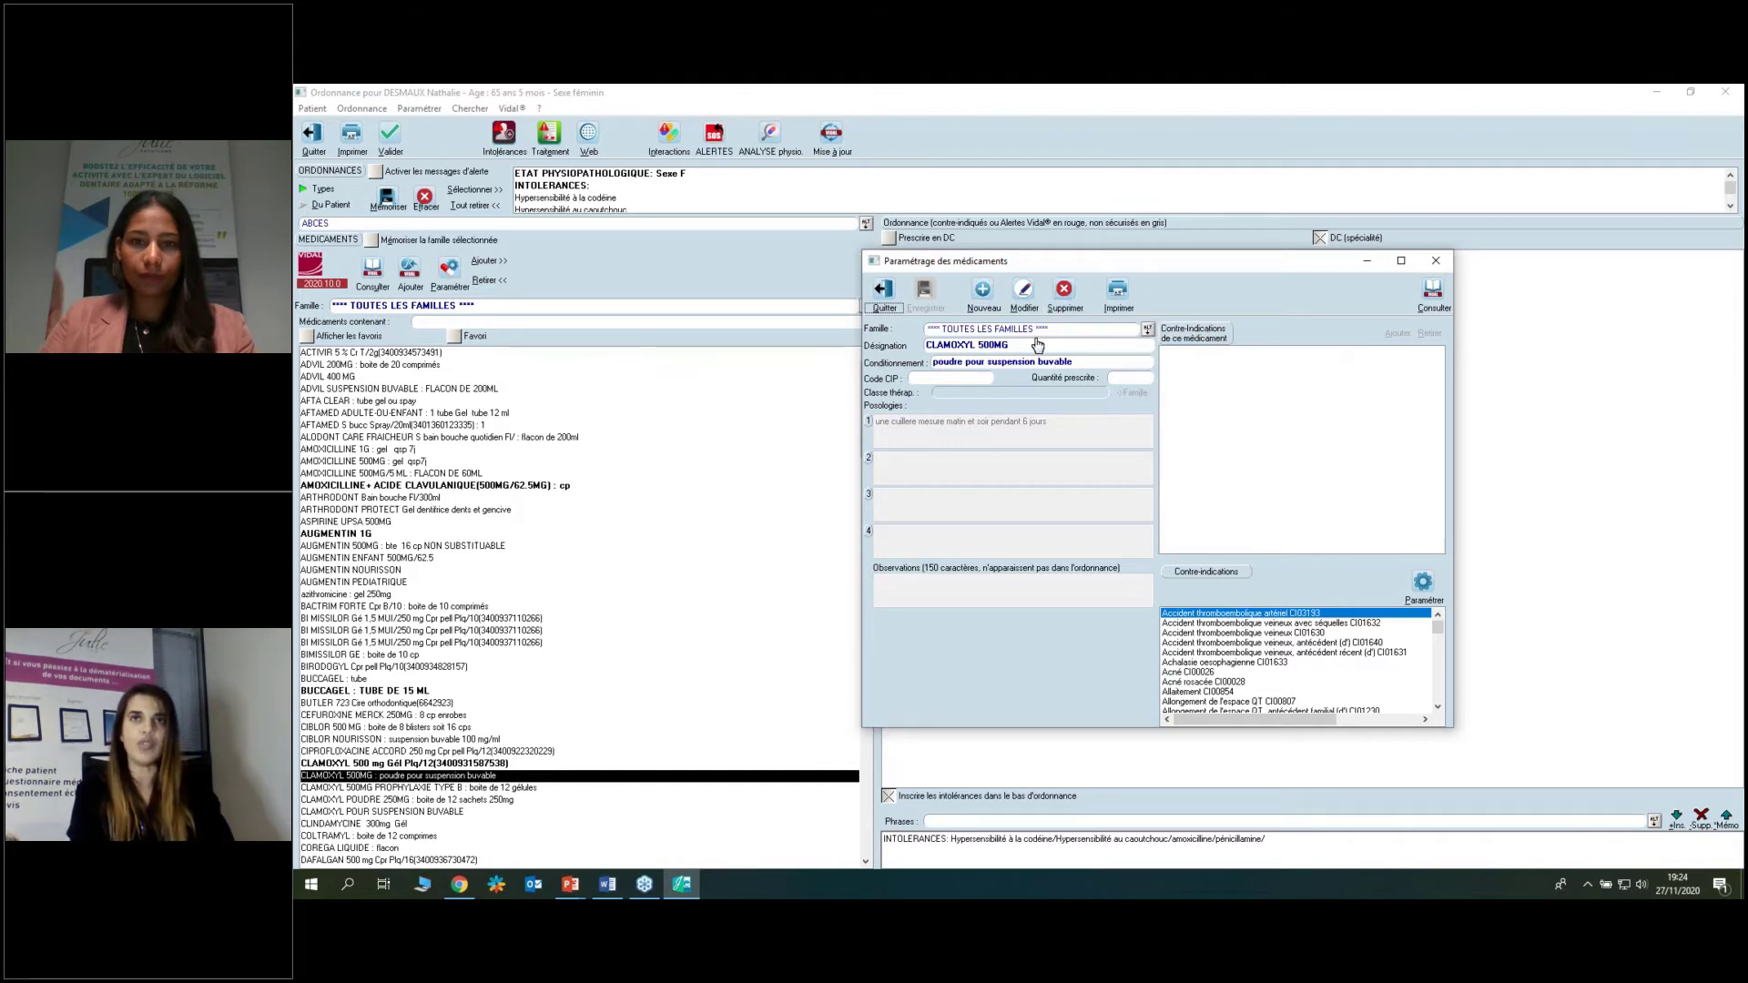
# Start posology 2 for CLAMOXYL in the Assistant with a dose of 1, taken orally.
pyautogui.click(1023, 292)
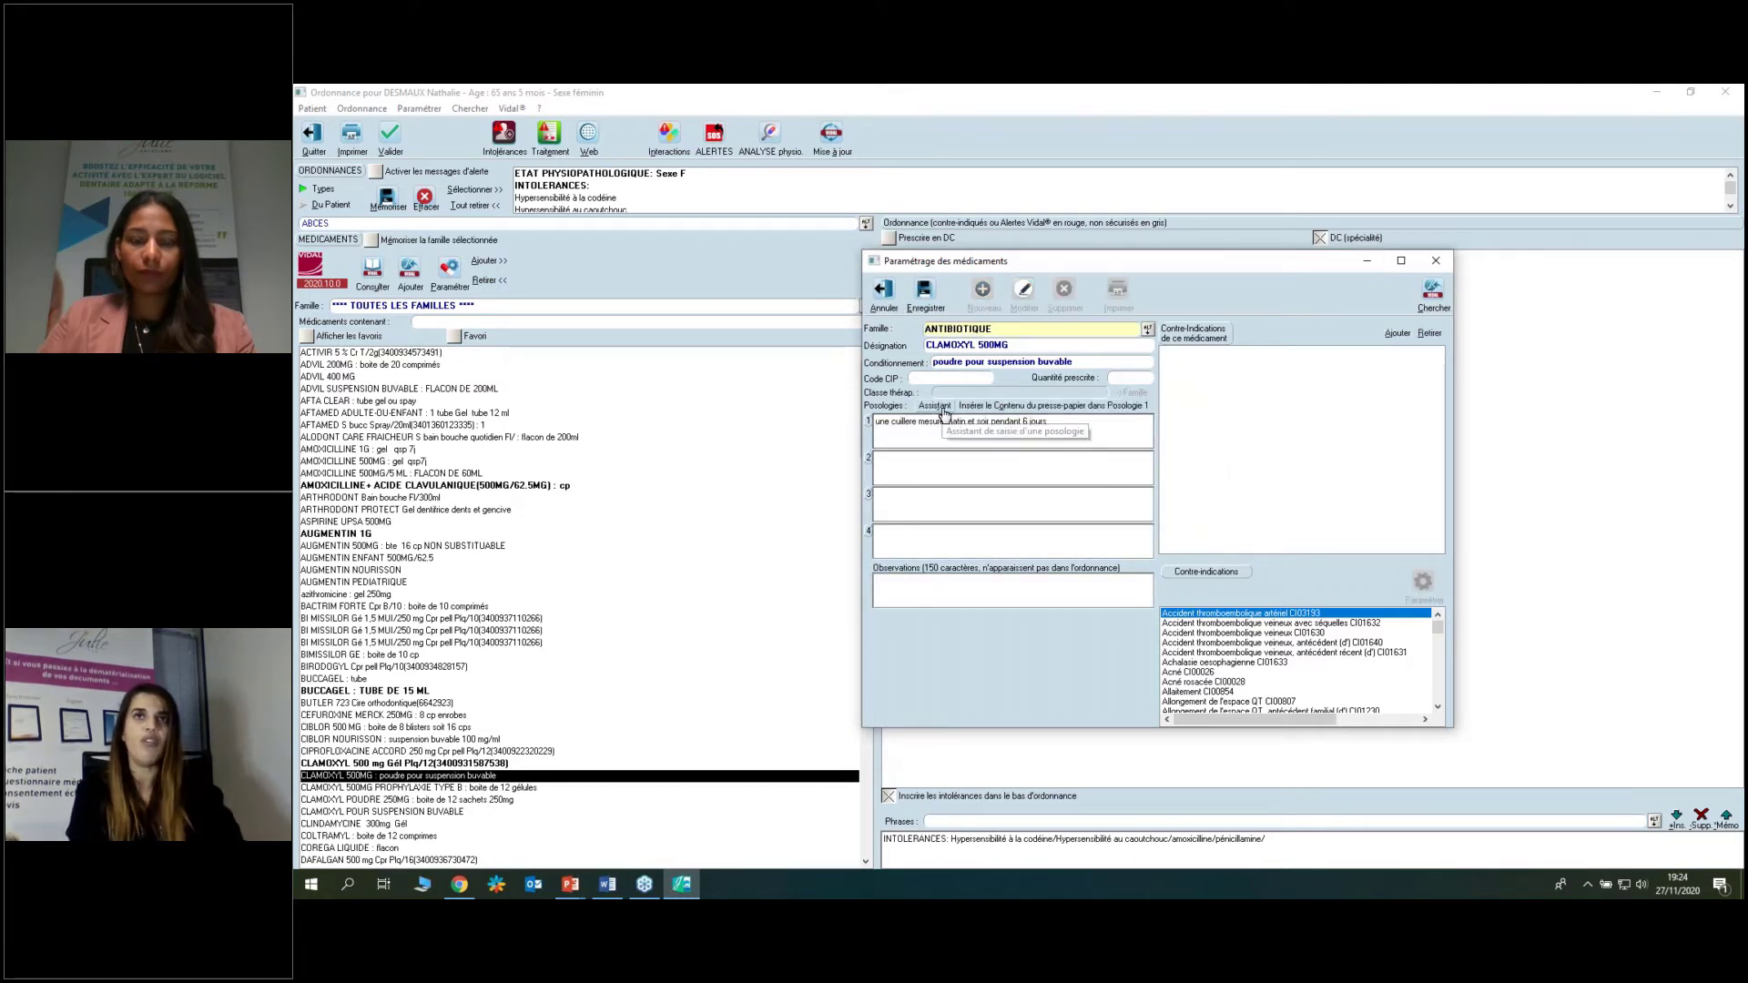
pyautogui.click(921, 472)
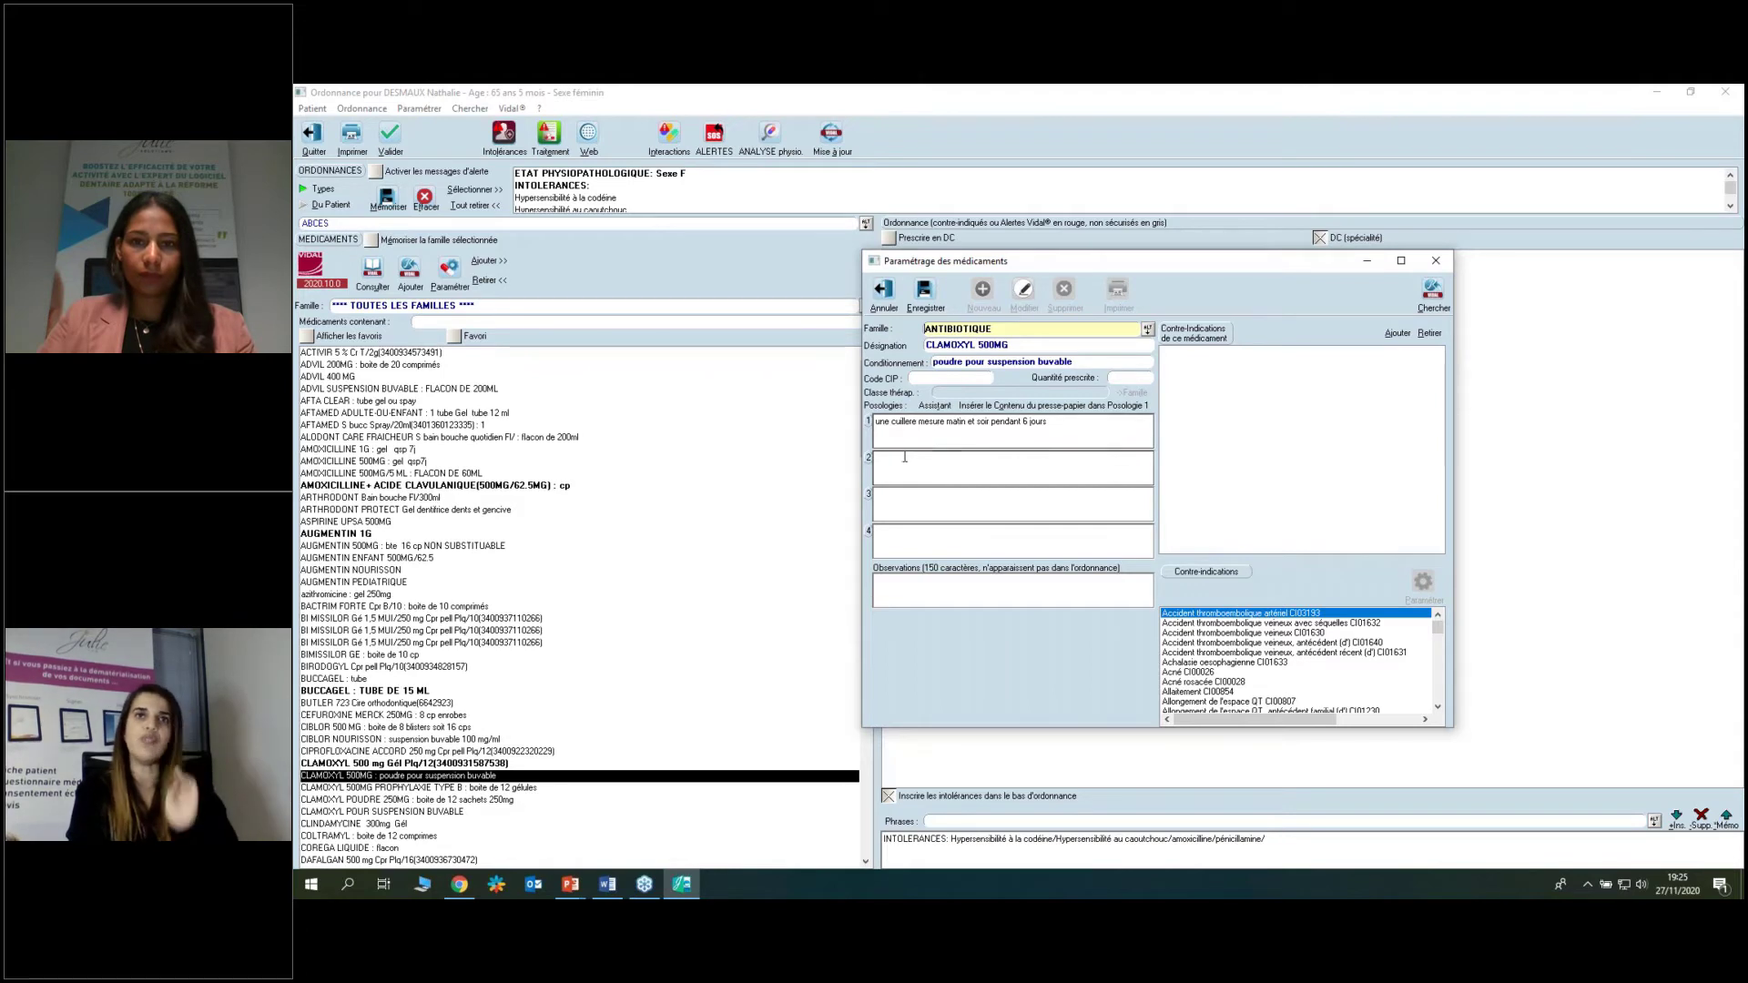
pyautogui.click(904, 457)
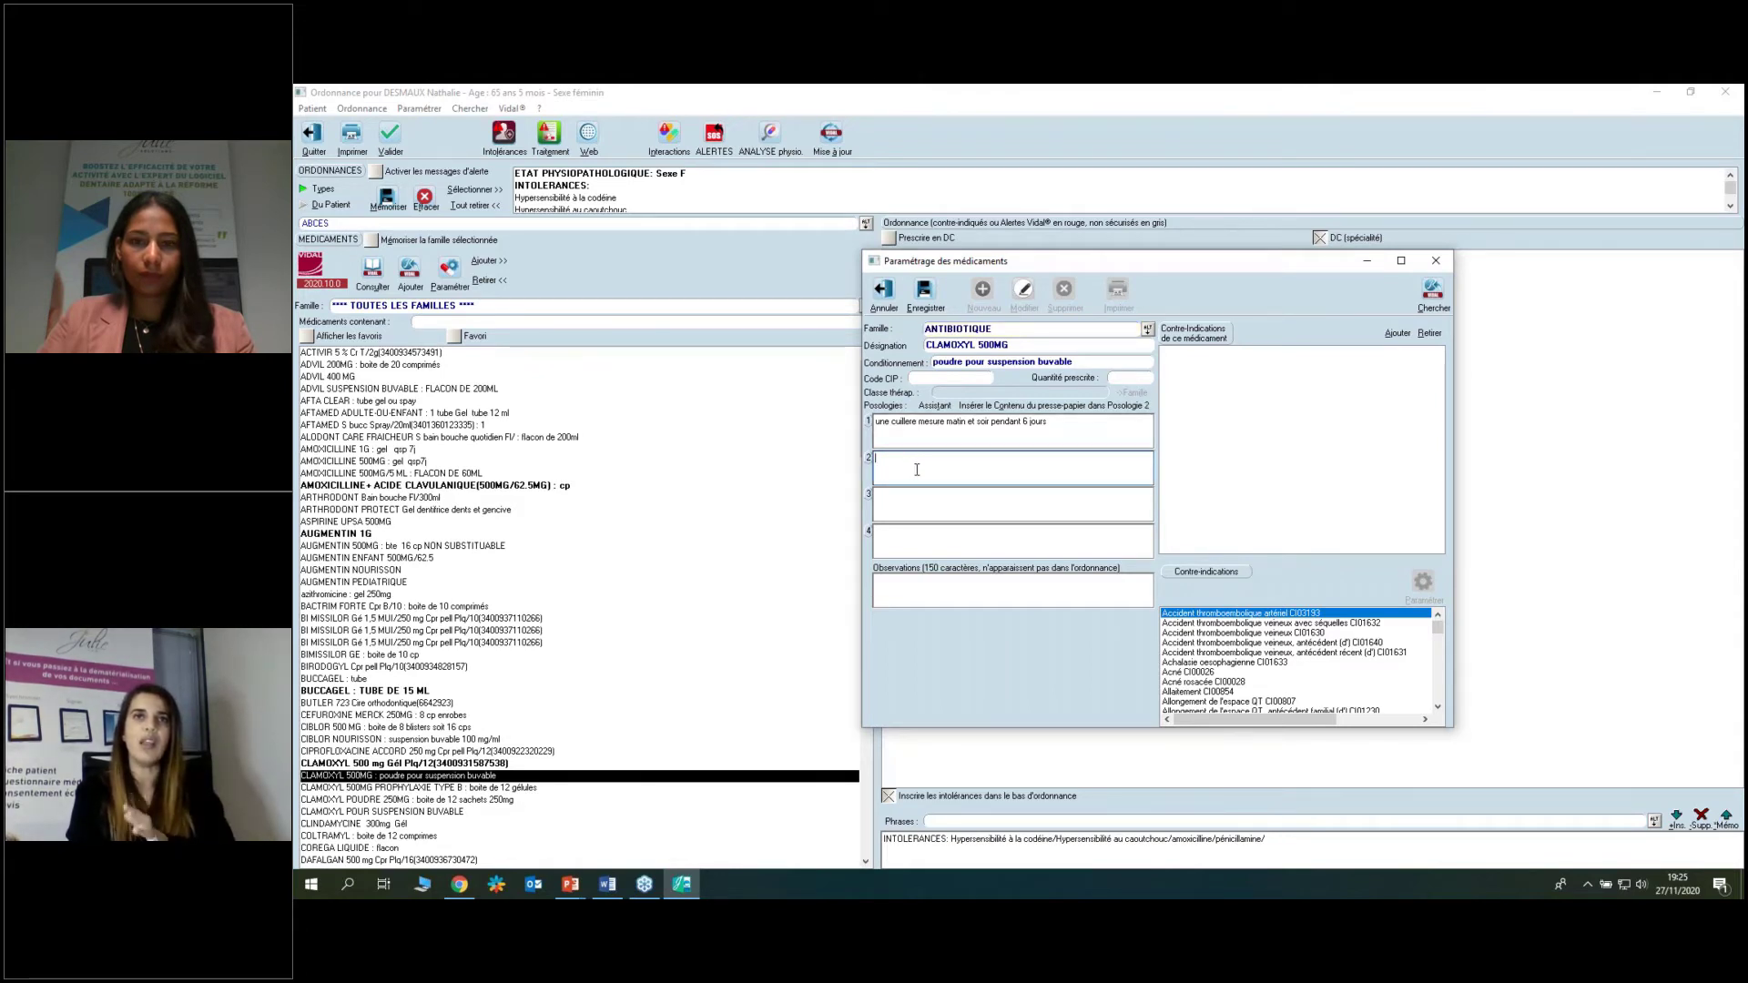
pyautogui.click(933, 408)
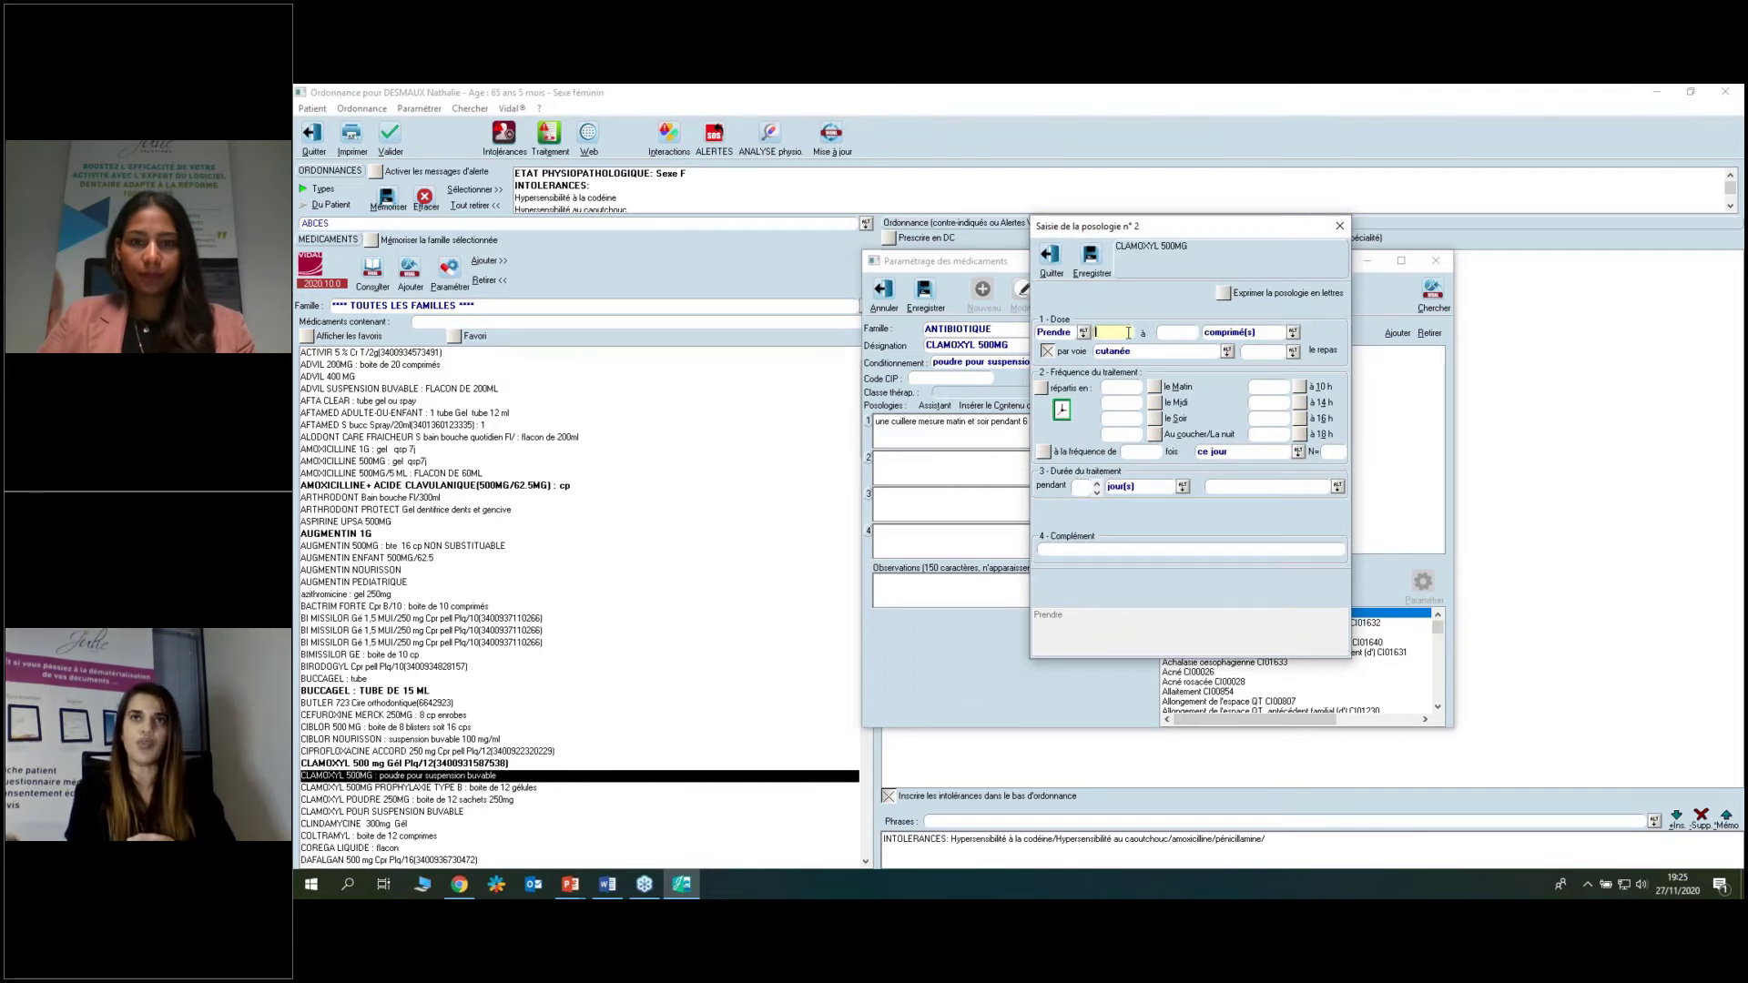
pyautogui.write('1')
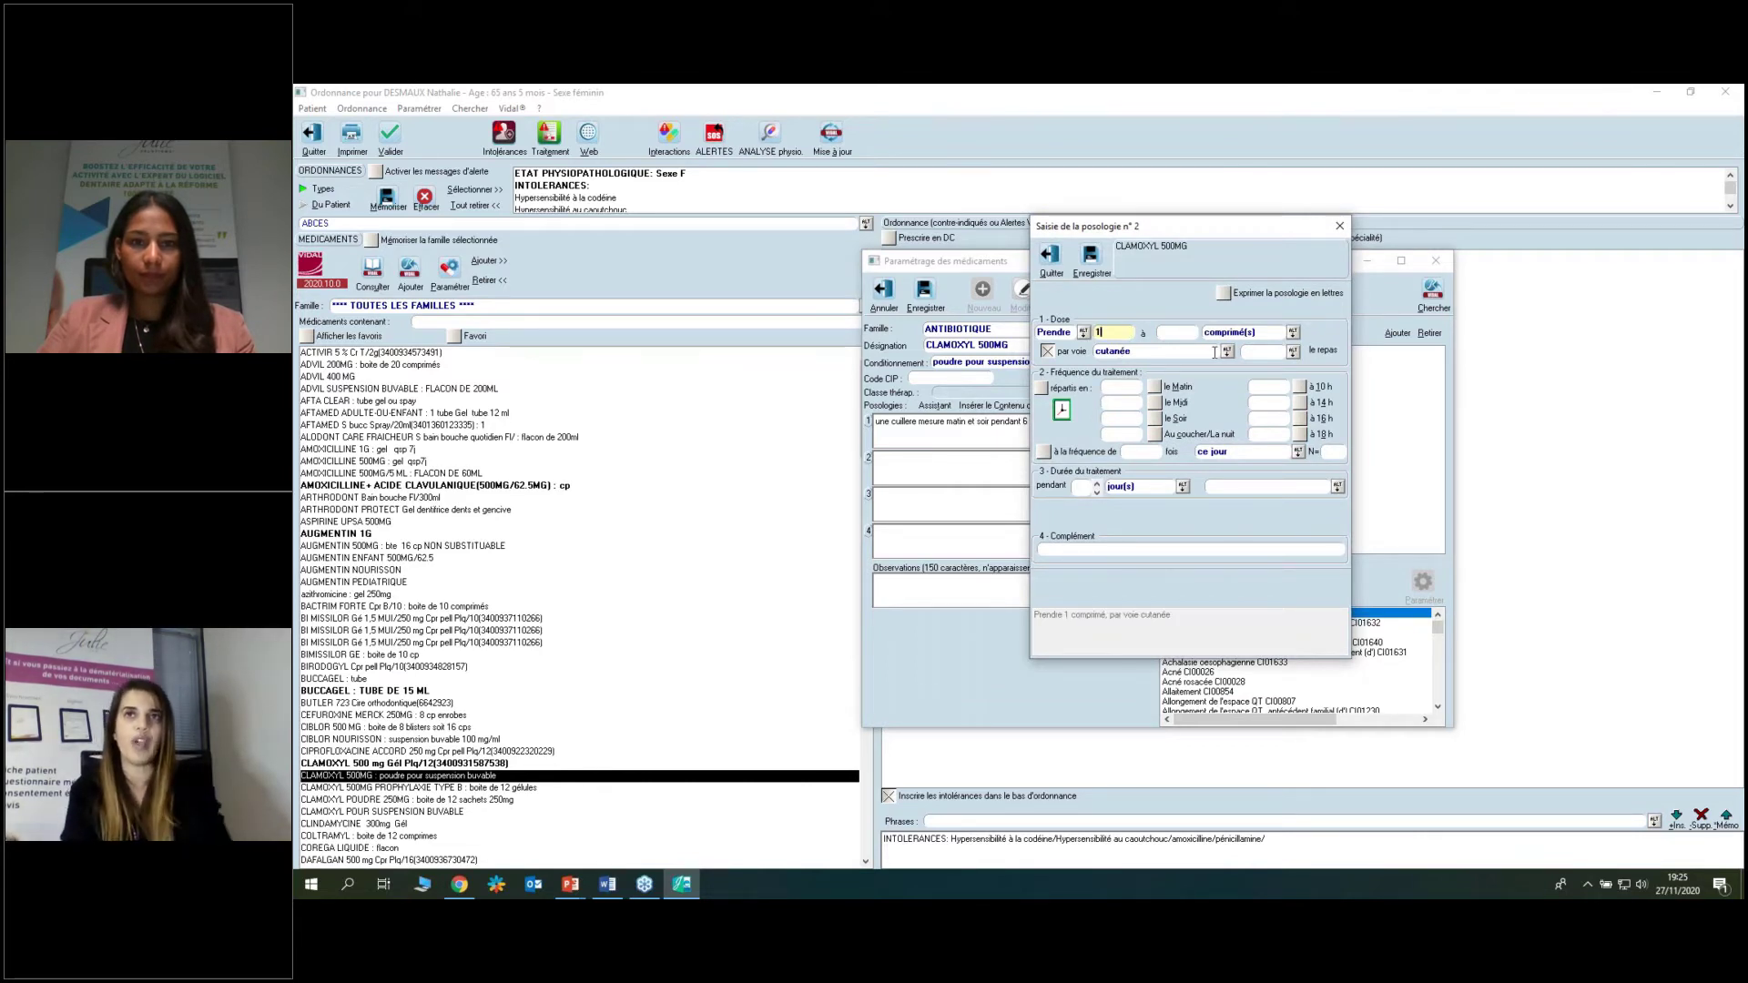
pyautogui.click(1228, 351)
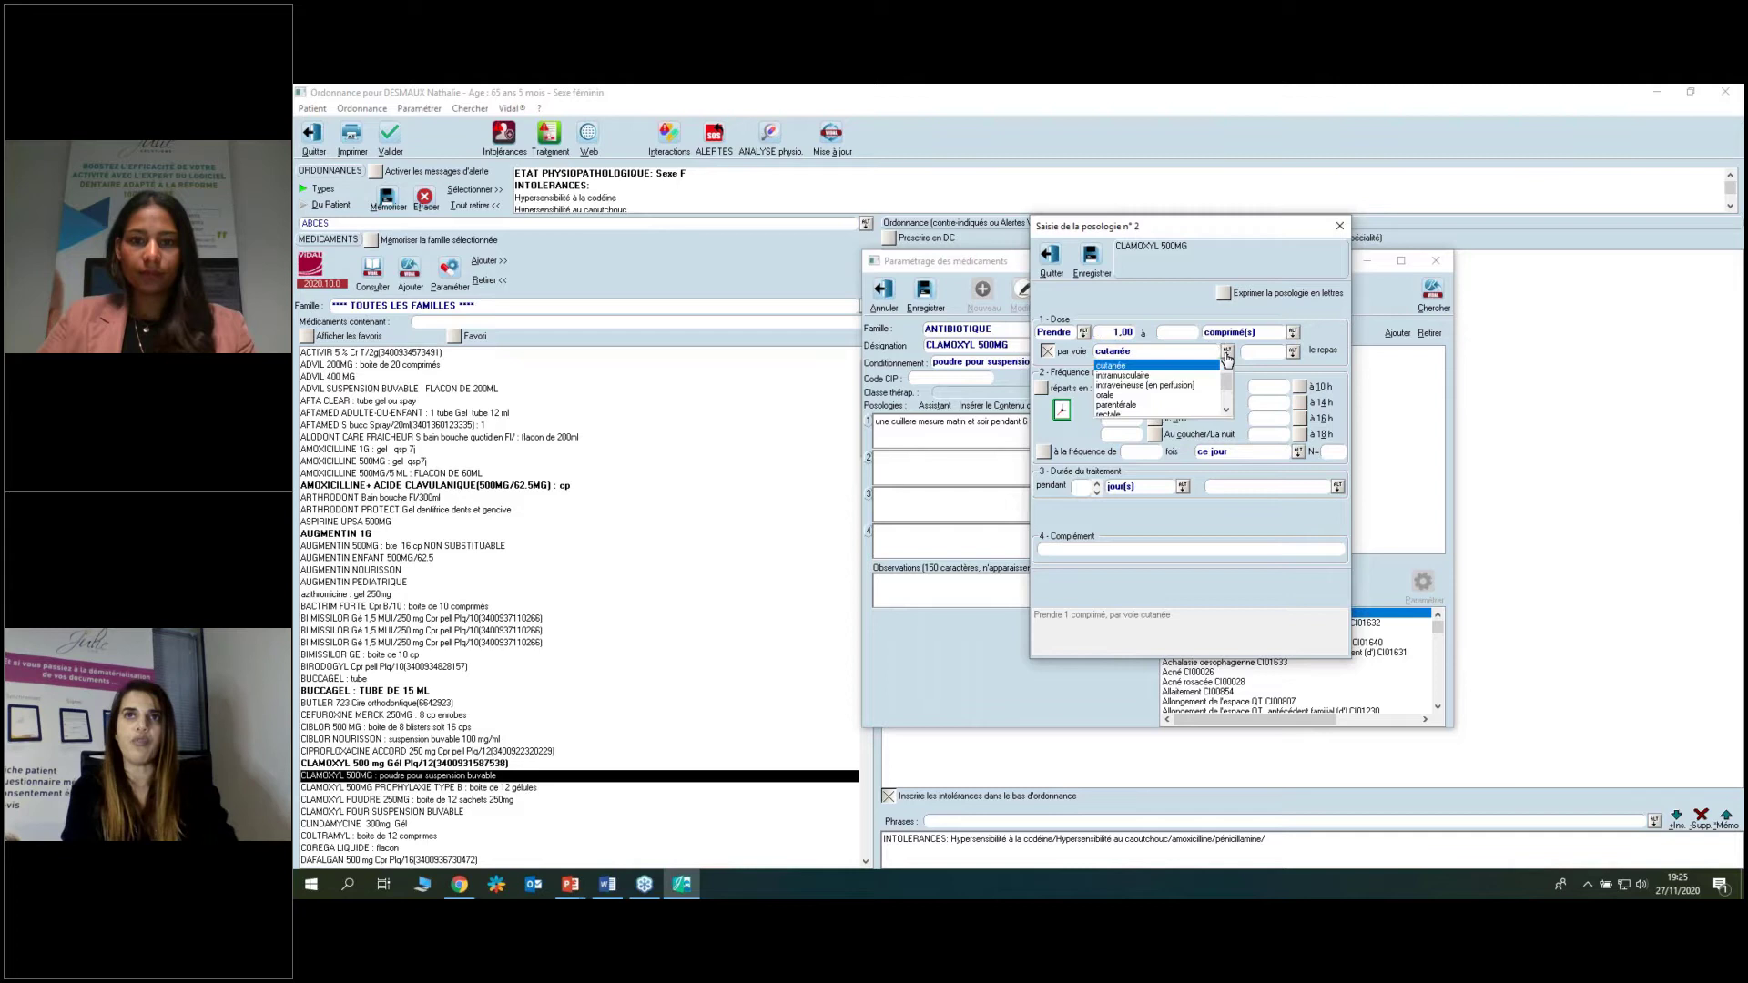
pyautogui.click(1108, 396)
# Make it morning and evening during meals for 3 days, and save the posology.
pyautogui.click(1293, 352)
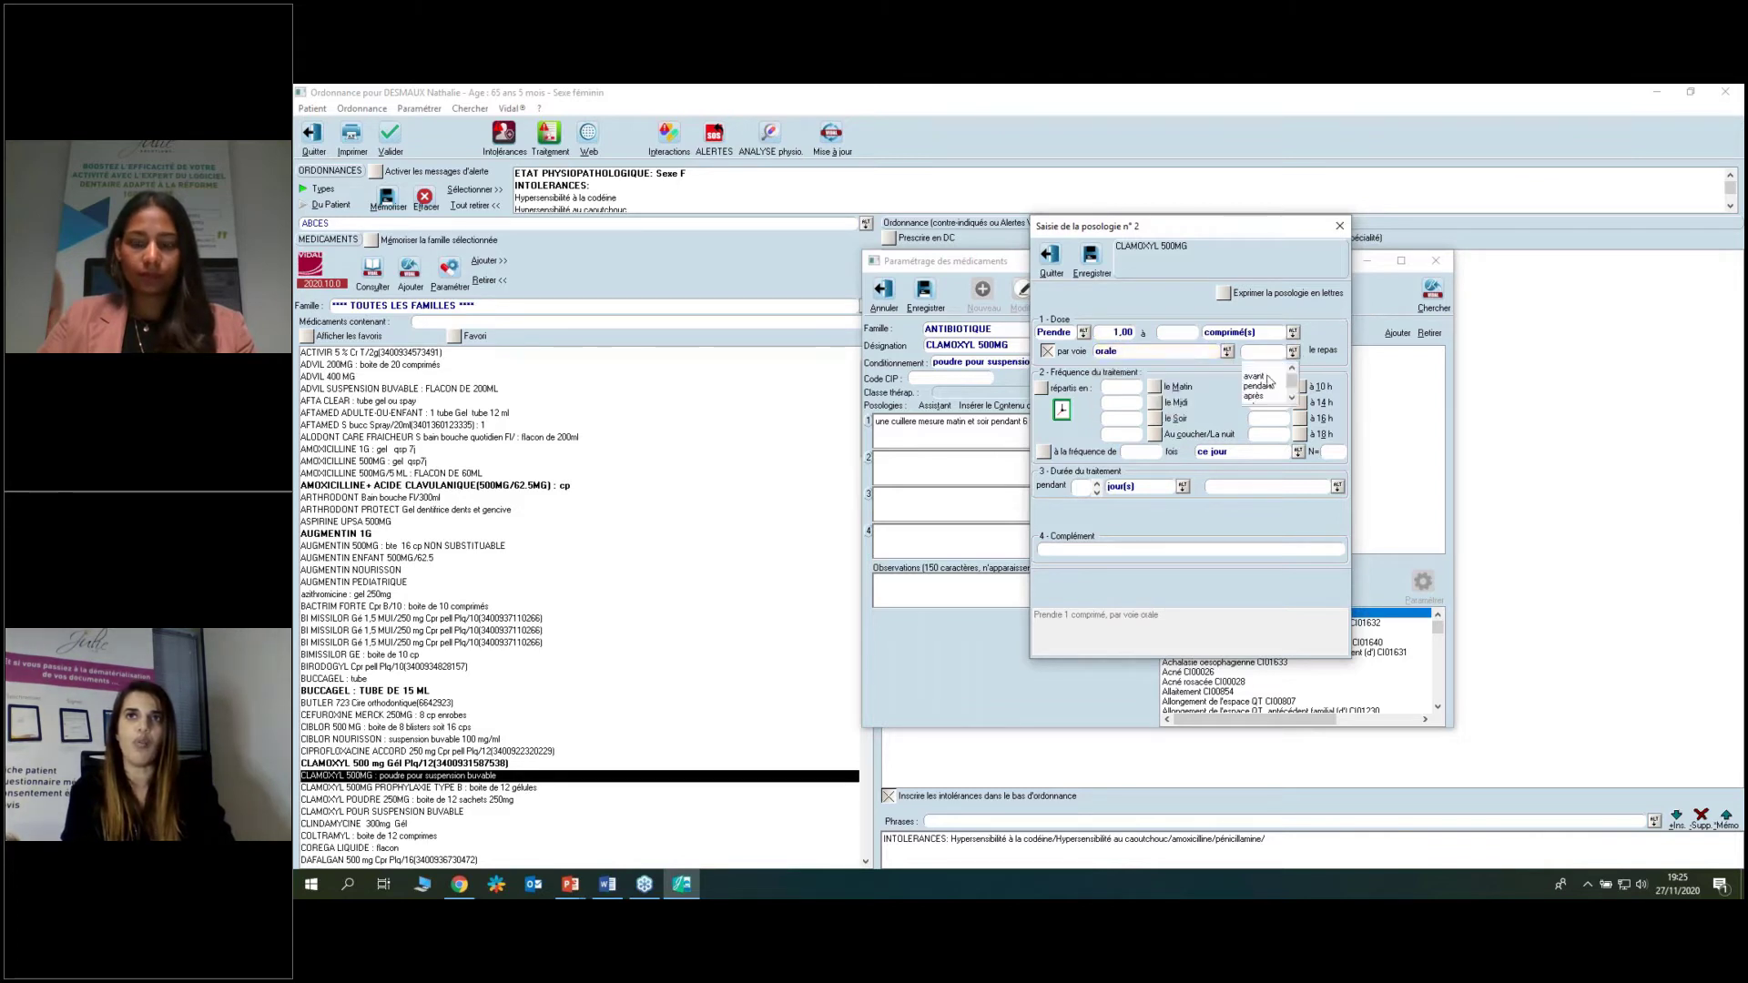
pyautogui.click(1258, 386)
pyautogui.click(1154, 386)
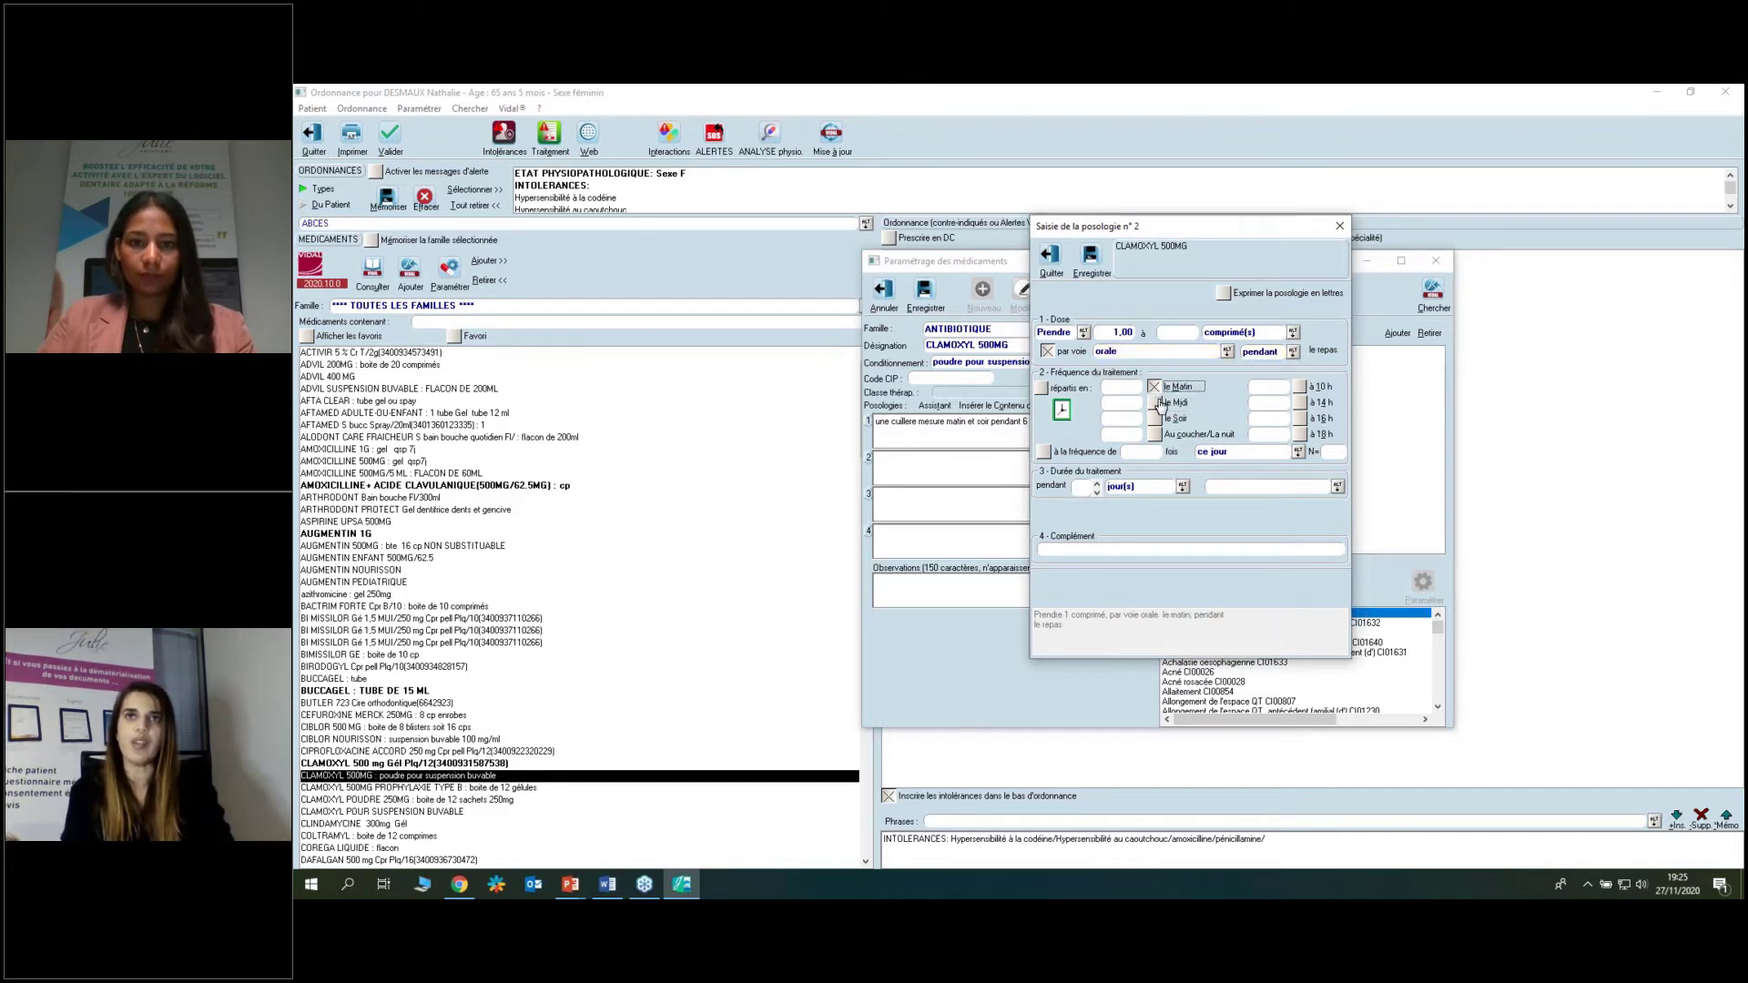
pyautogui.click(1155, 418)
pyautogui.click(1096, 484)
pyautogui.click(1097, 484)
pyautogui.click(1097, 483)
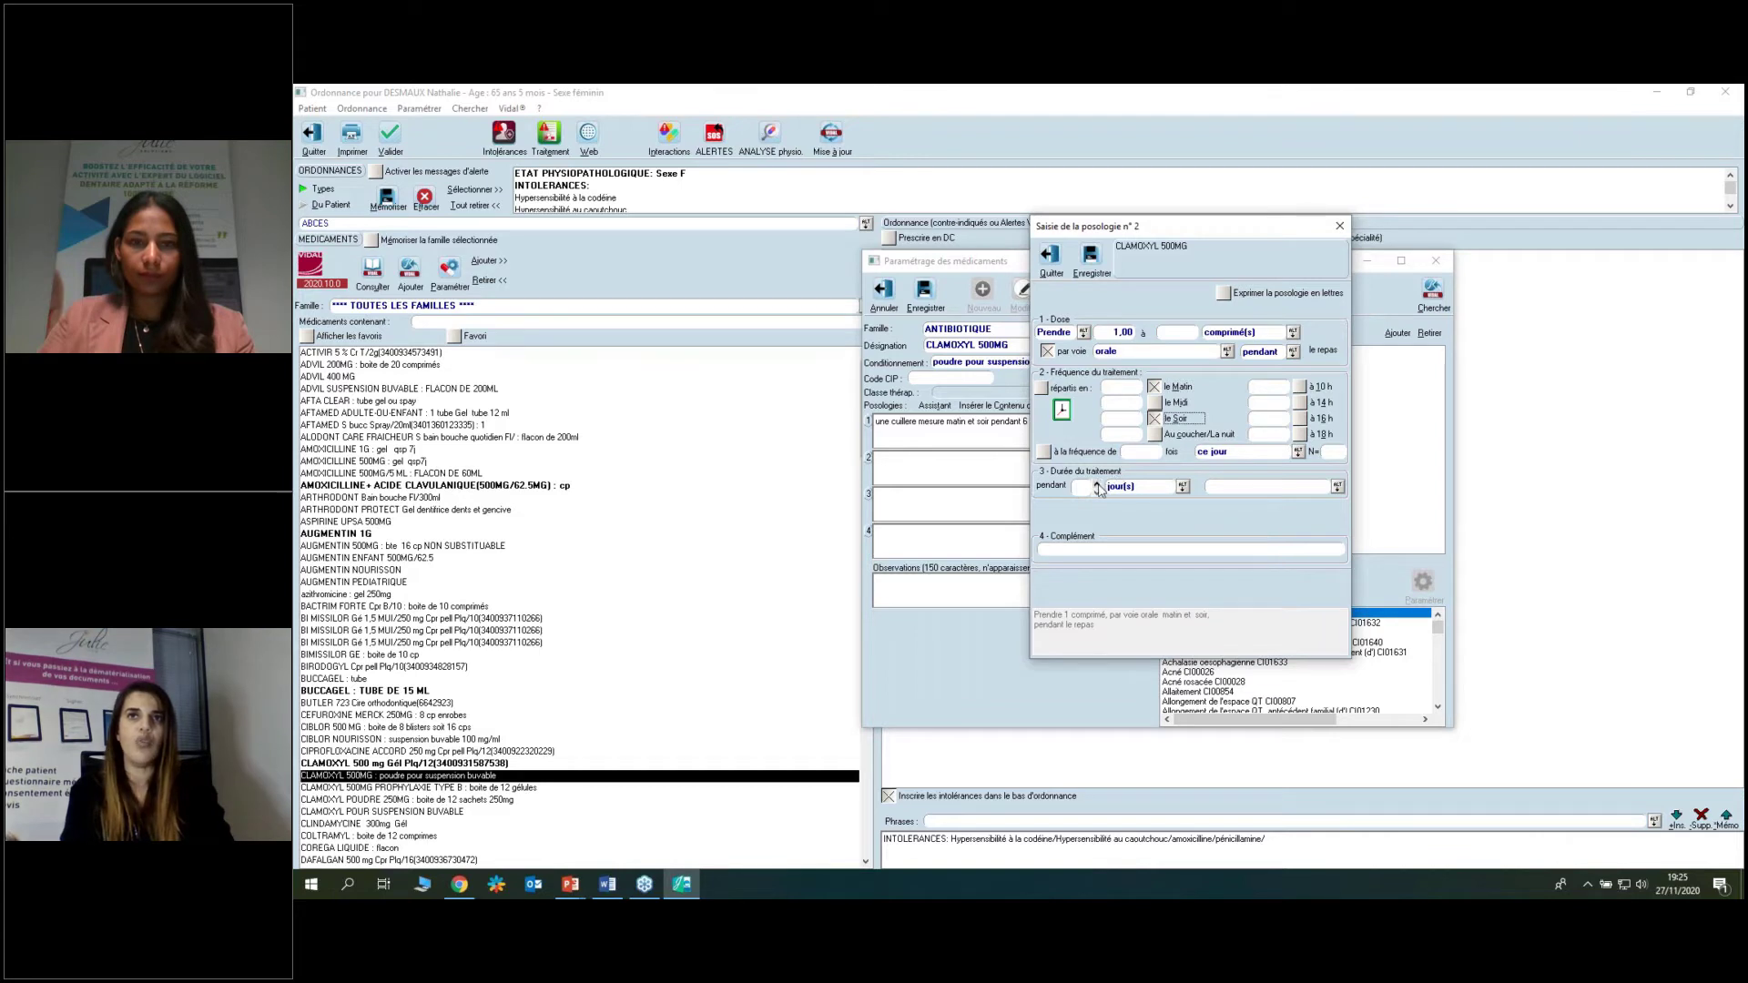
pyautogui.click(1336, 486)
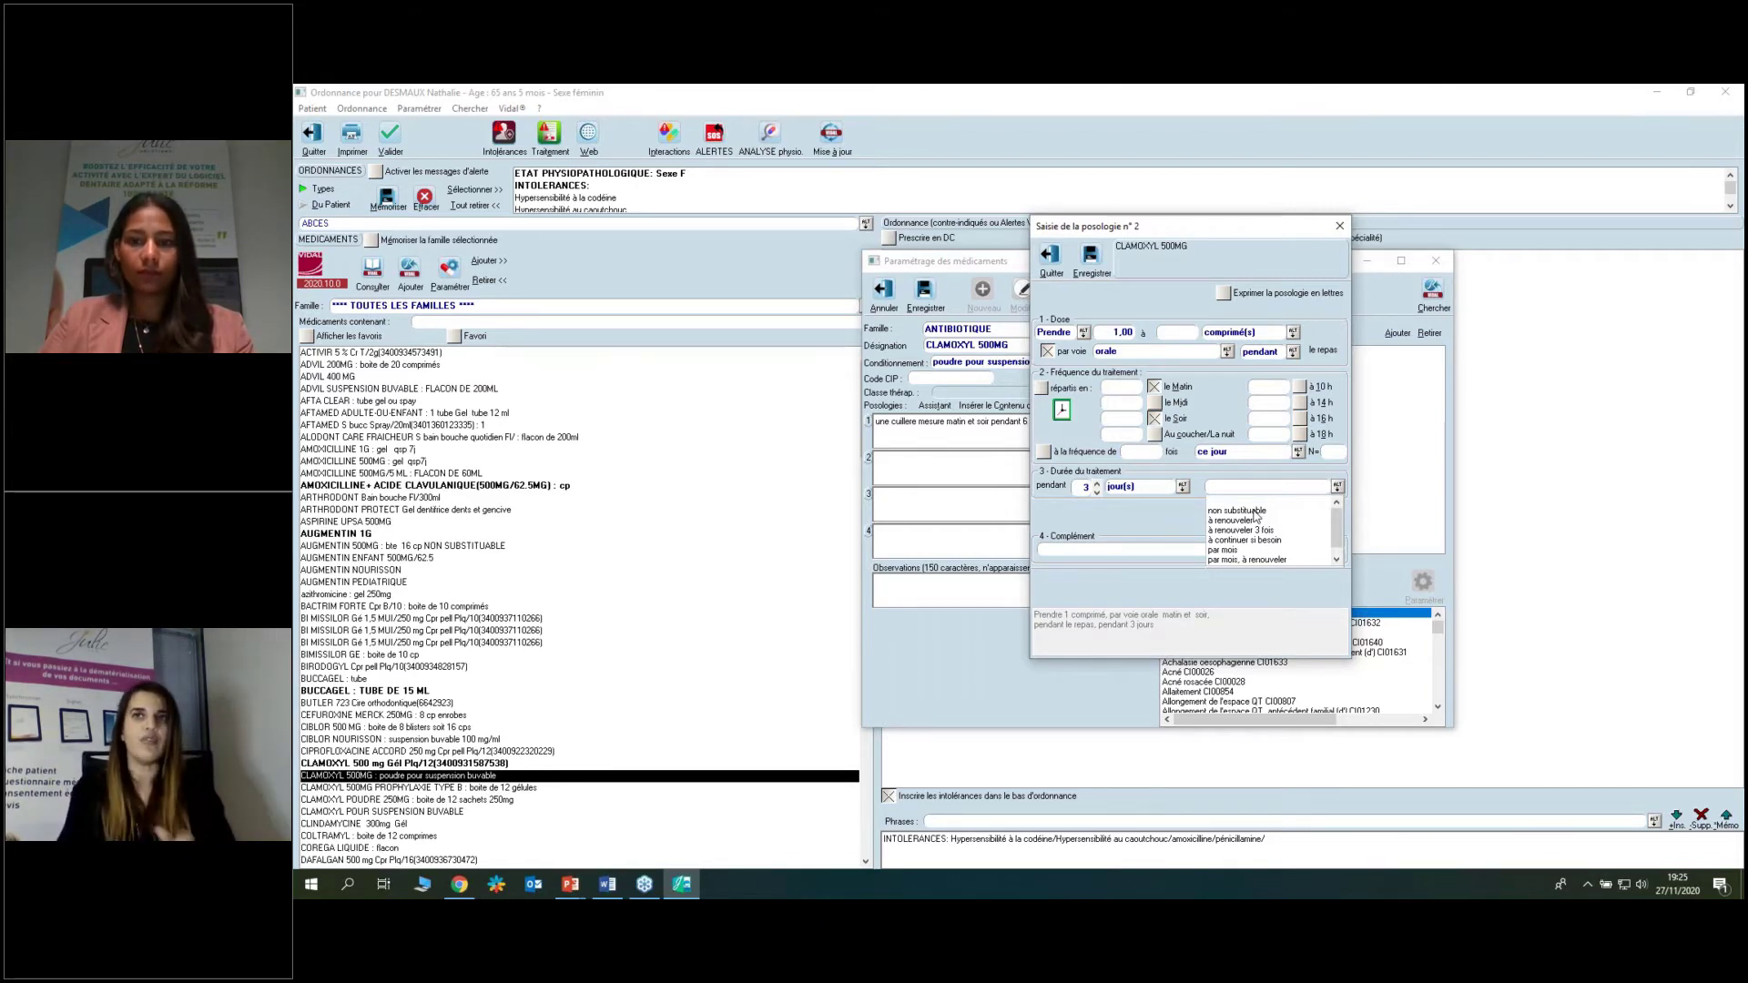
pyautogui.click(1174, 551)
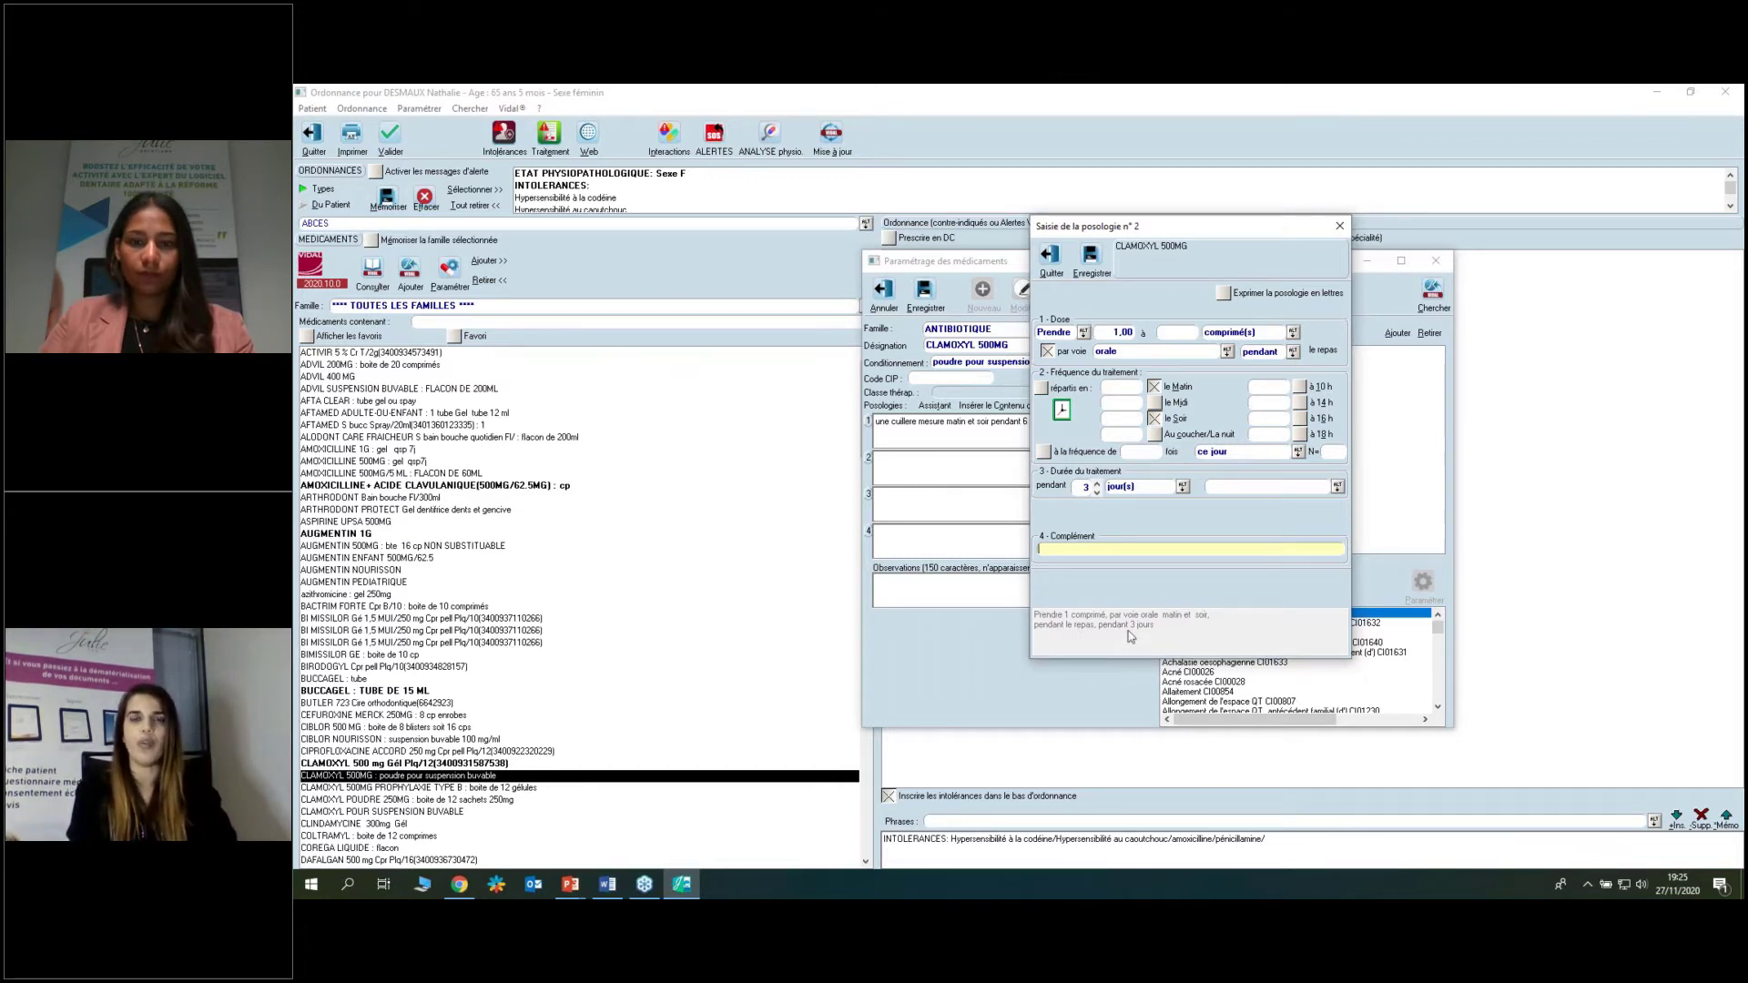
pyautogui.click(1092, 257)
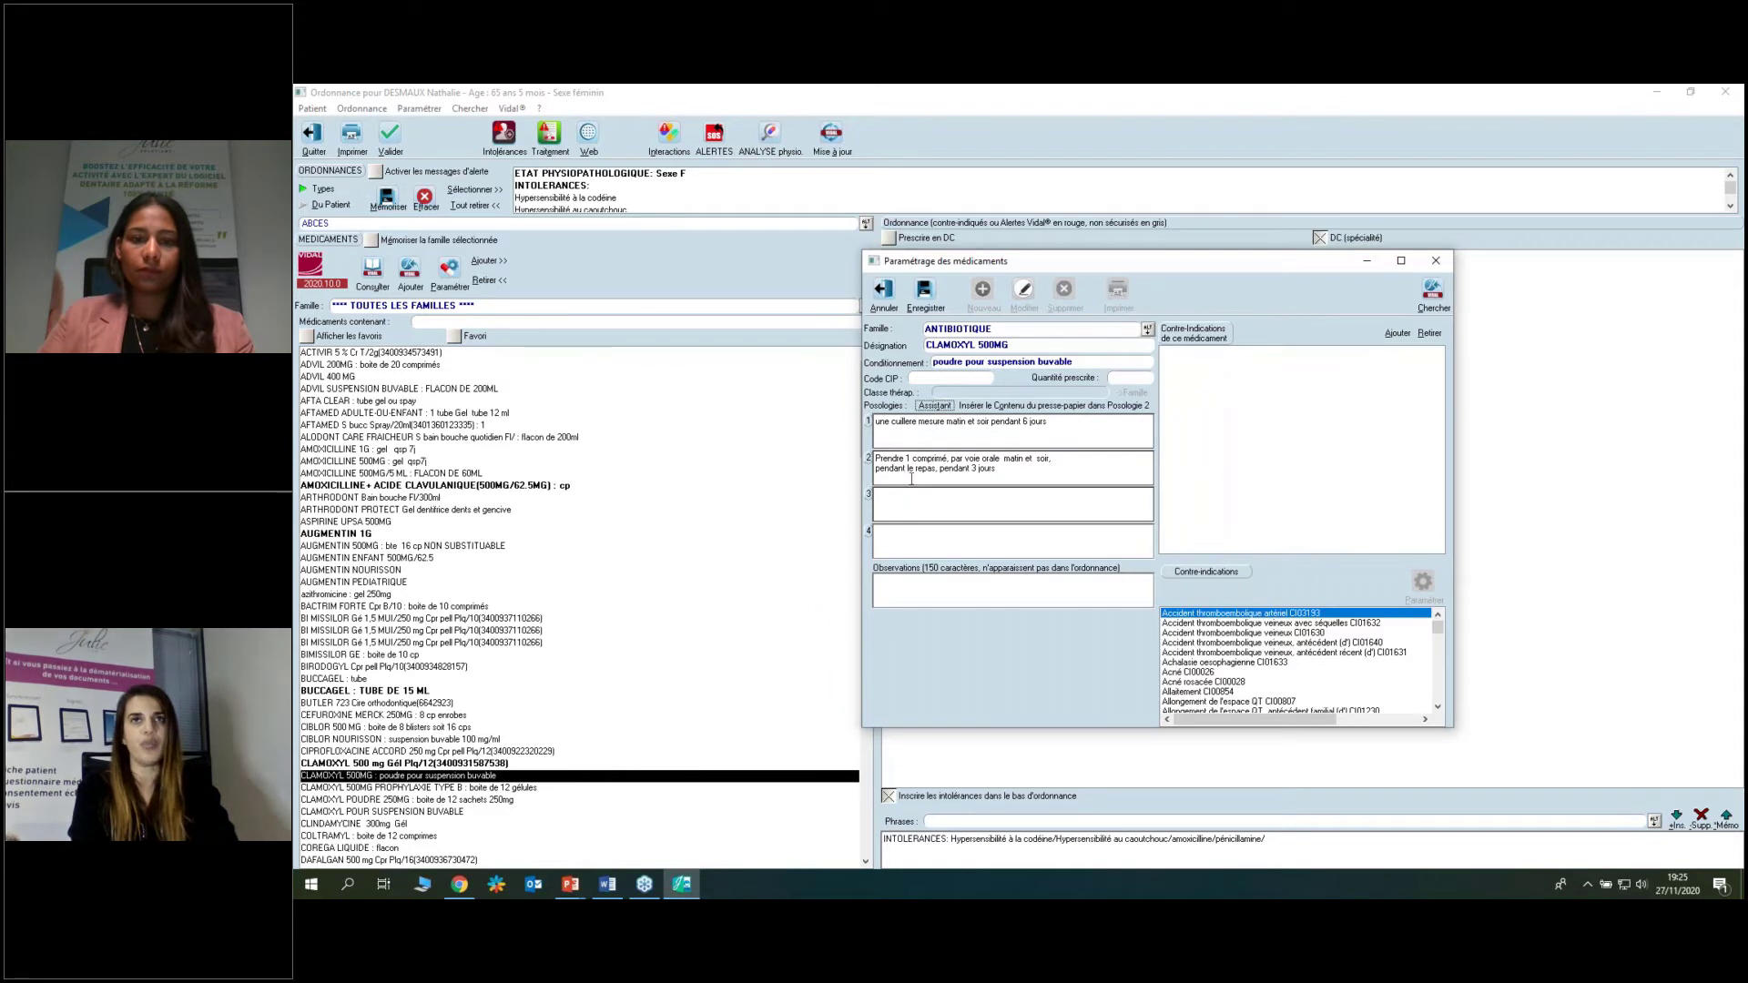
# Discard the second Clamoxyl posology, close the settings, and favourite CLAMOXYL POUR SUSPENSION BUVABLE.
pyautogui.click(884, 290)
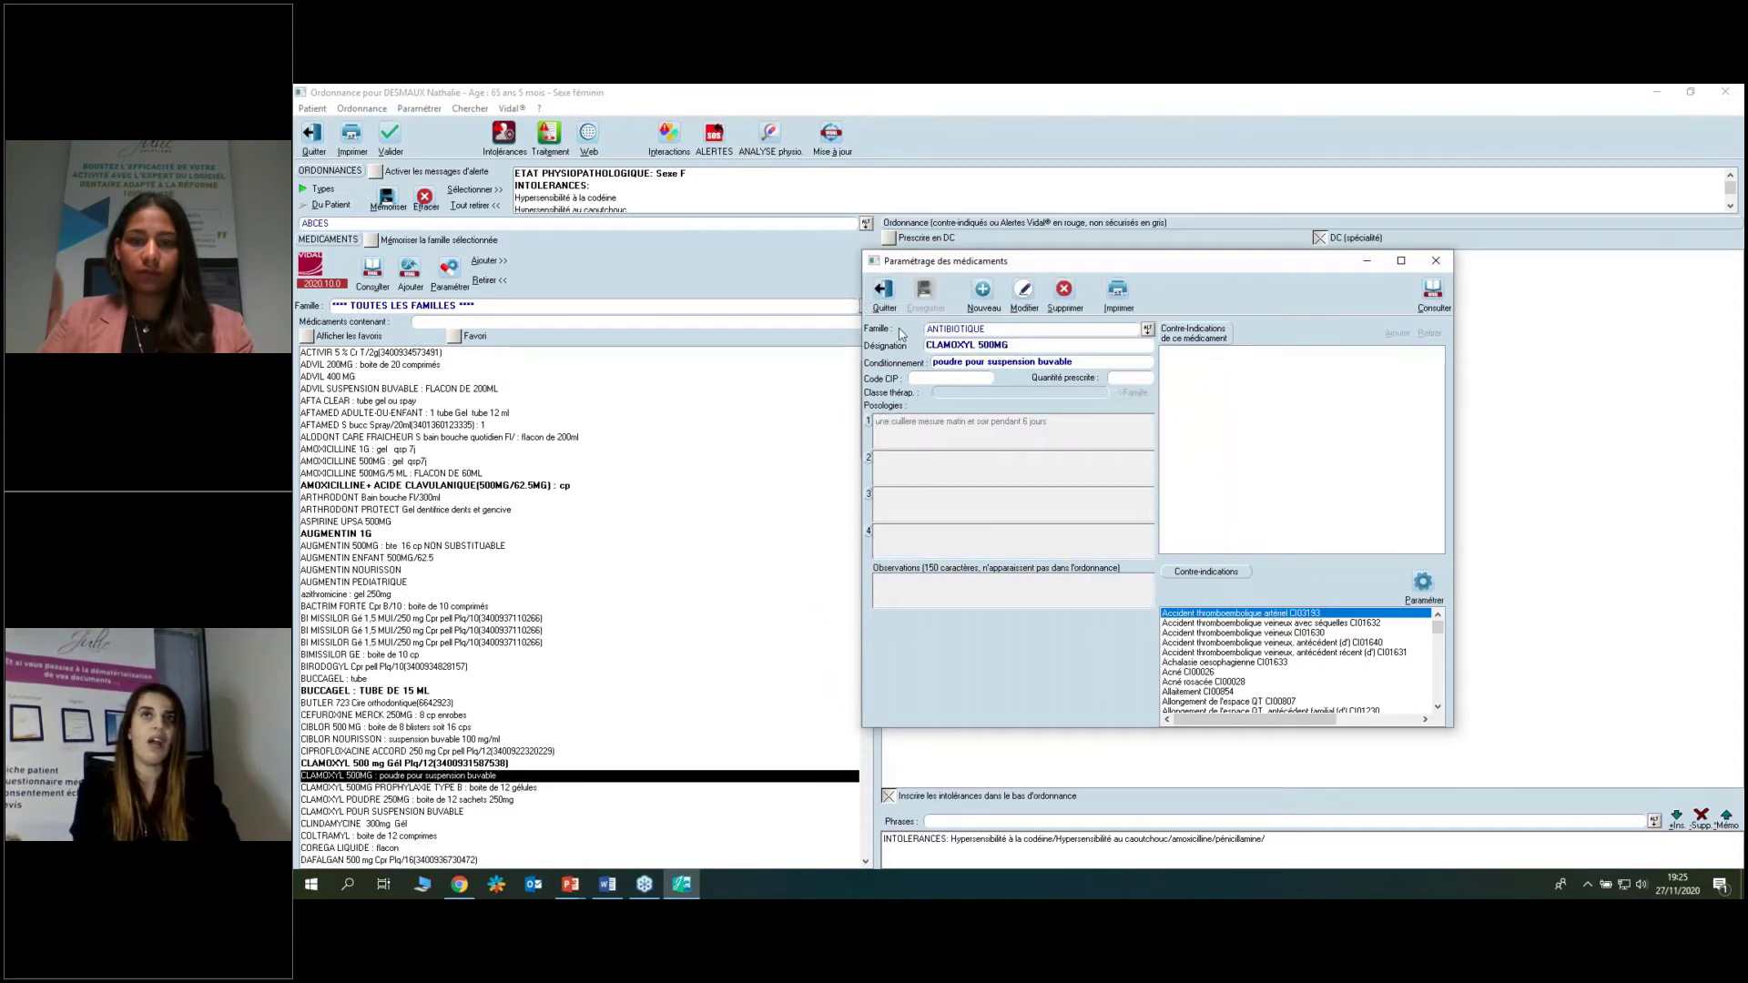
pyautogui.click(883, 291)
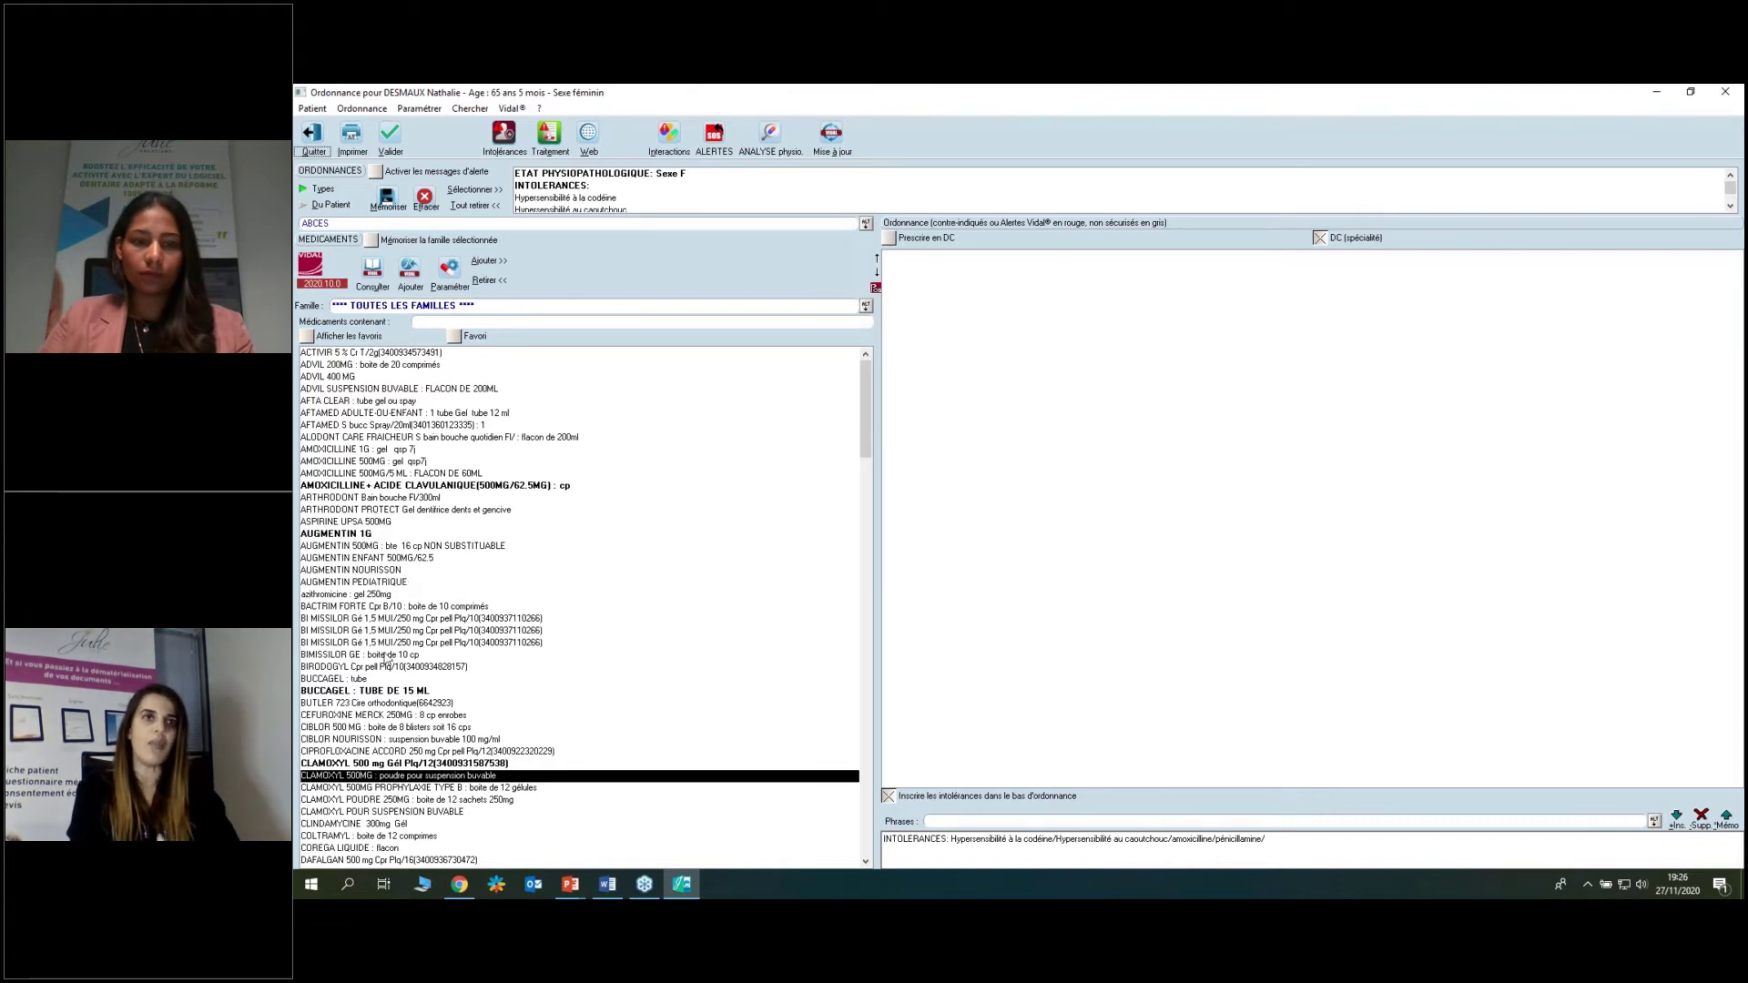
pyautogui.click(337, 813)
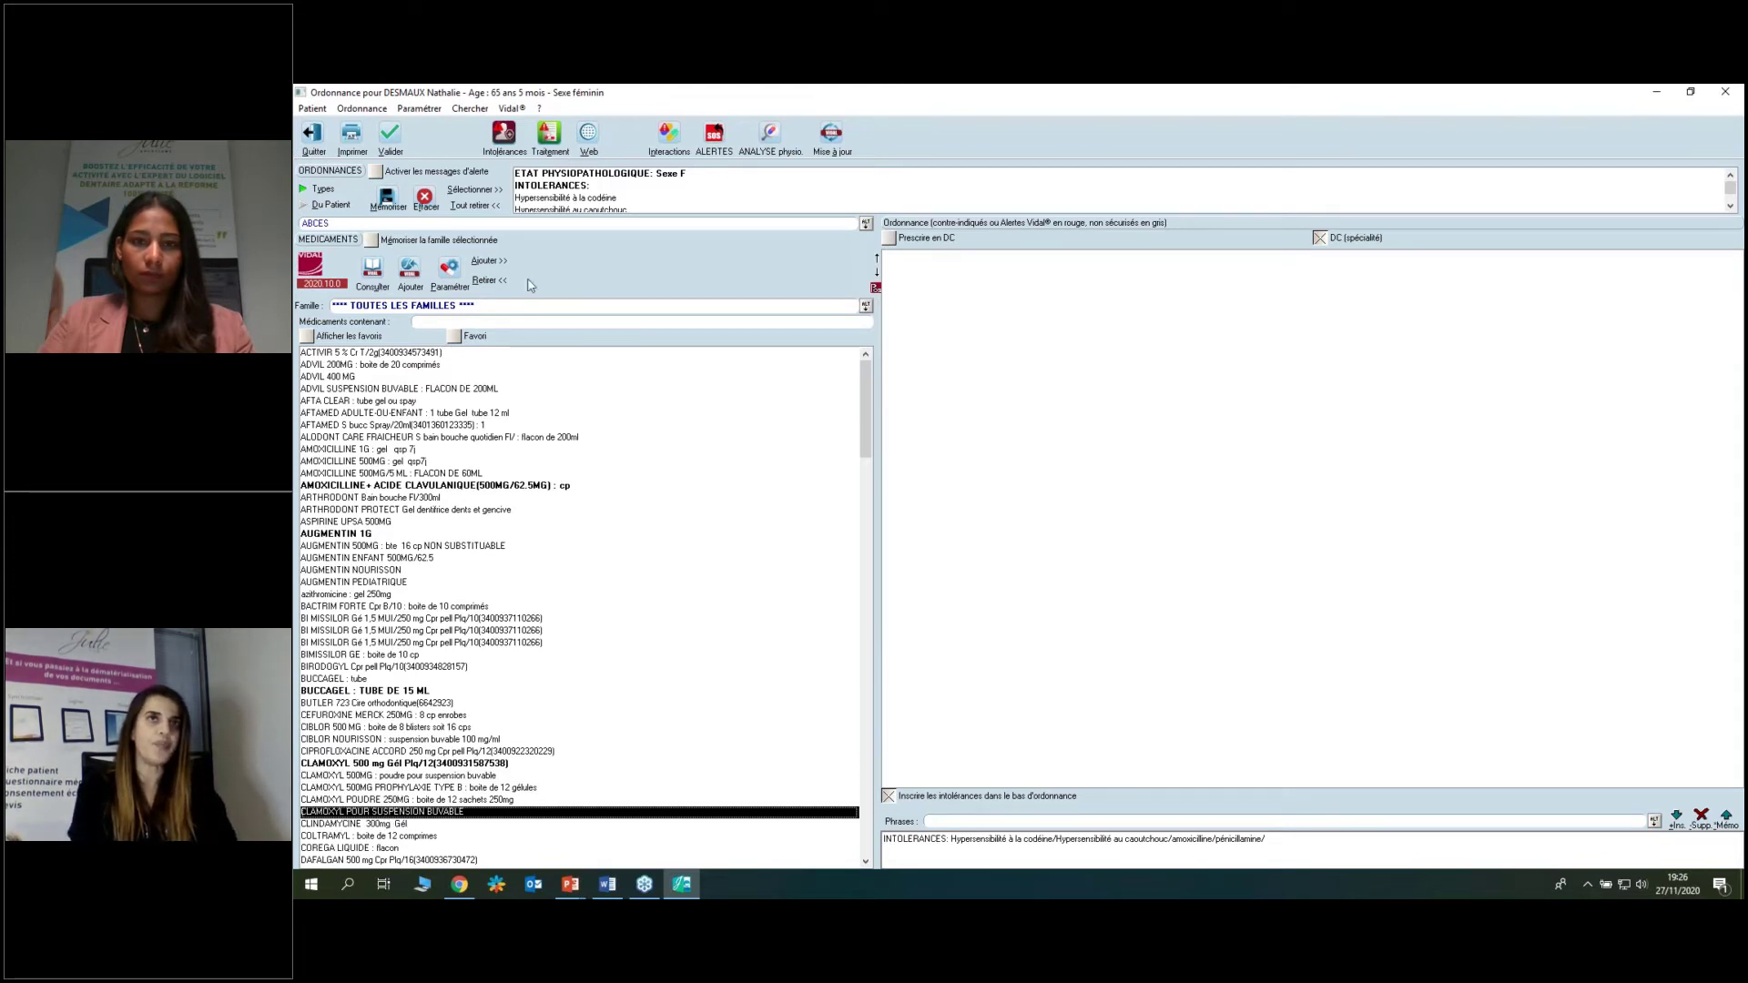
pyautogui.click(454, 337)
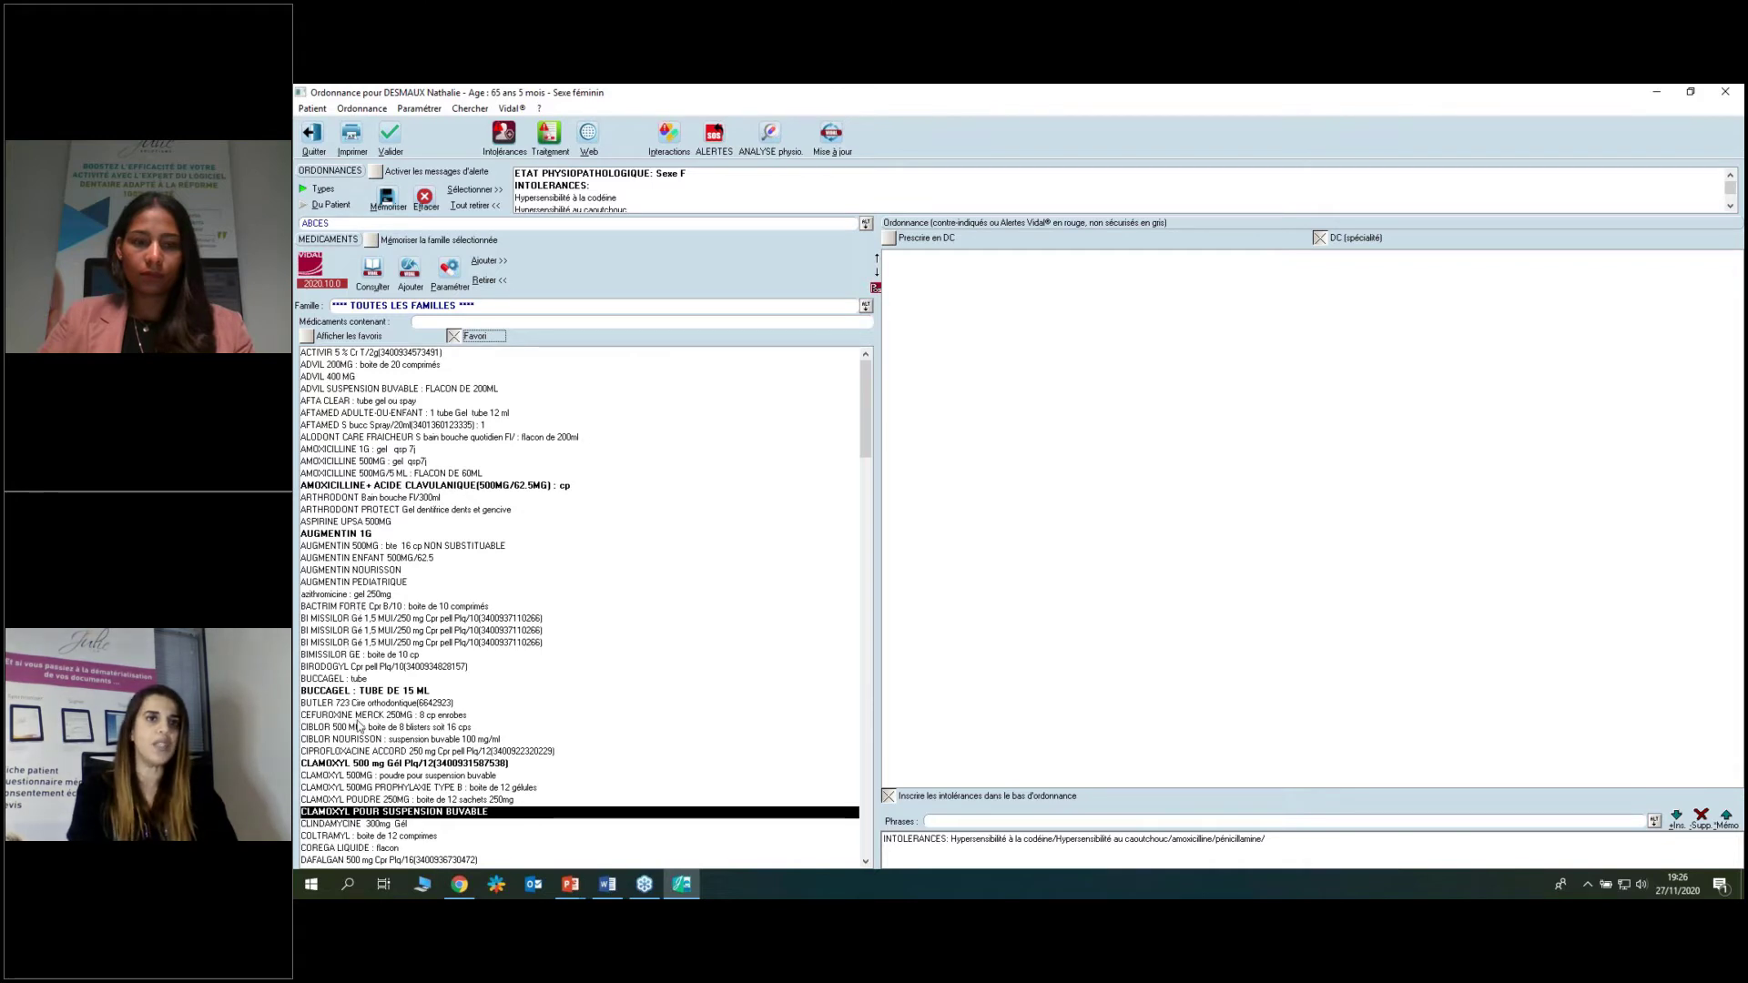
# Mark DAFALGAN SIROP as a favourite and list only favourite medications.
pyautogui.scroll(-2, 355, 728)
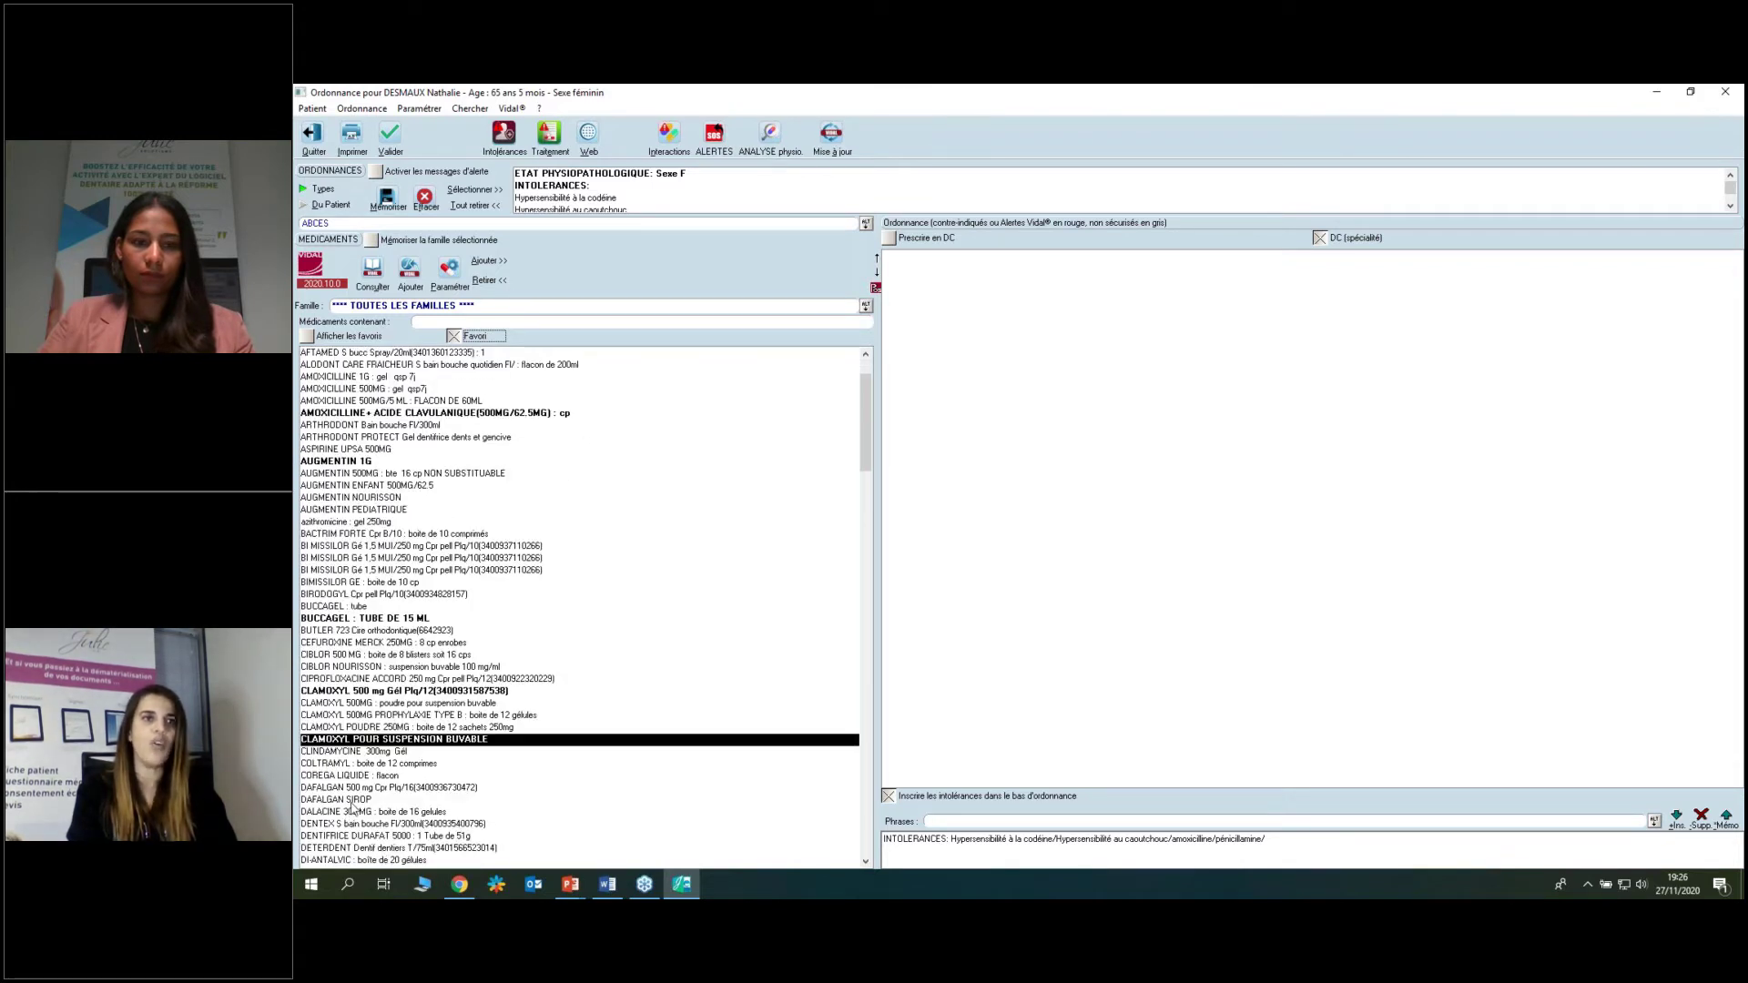
pyautogui.click(352, 802)
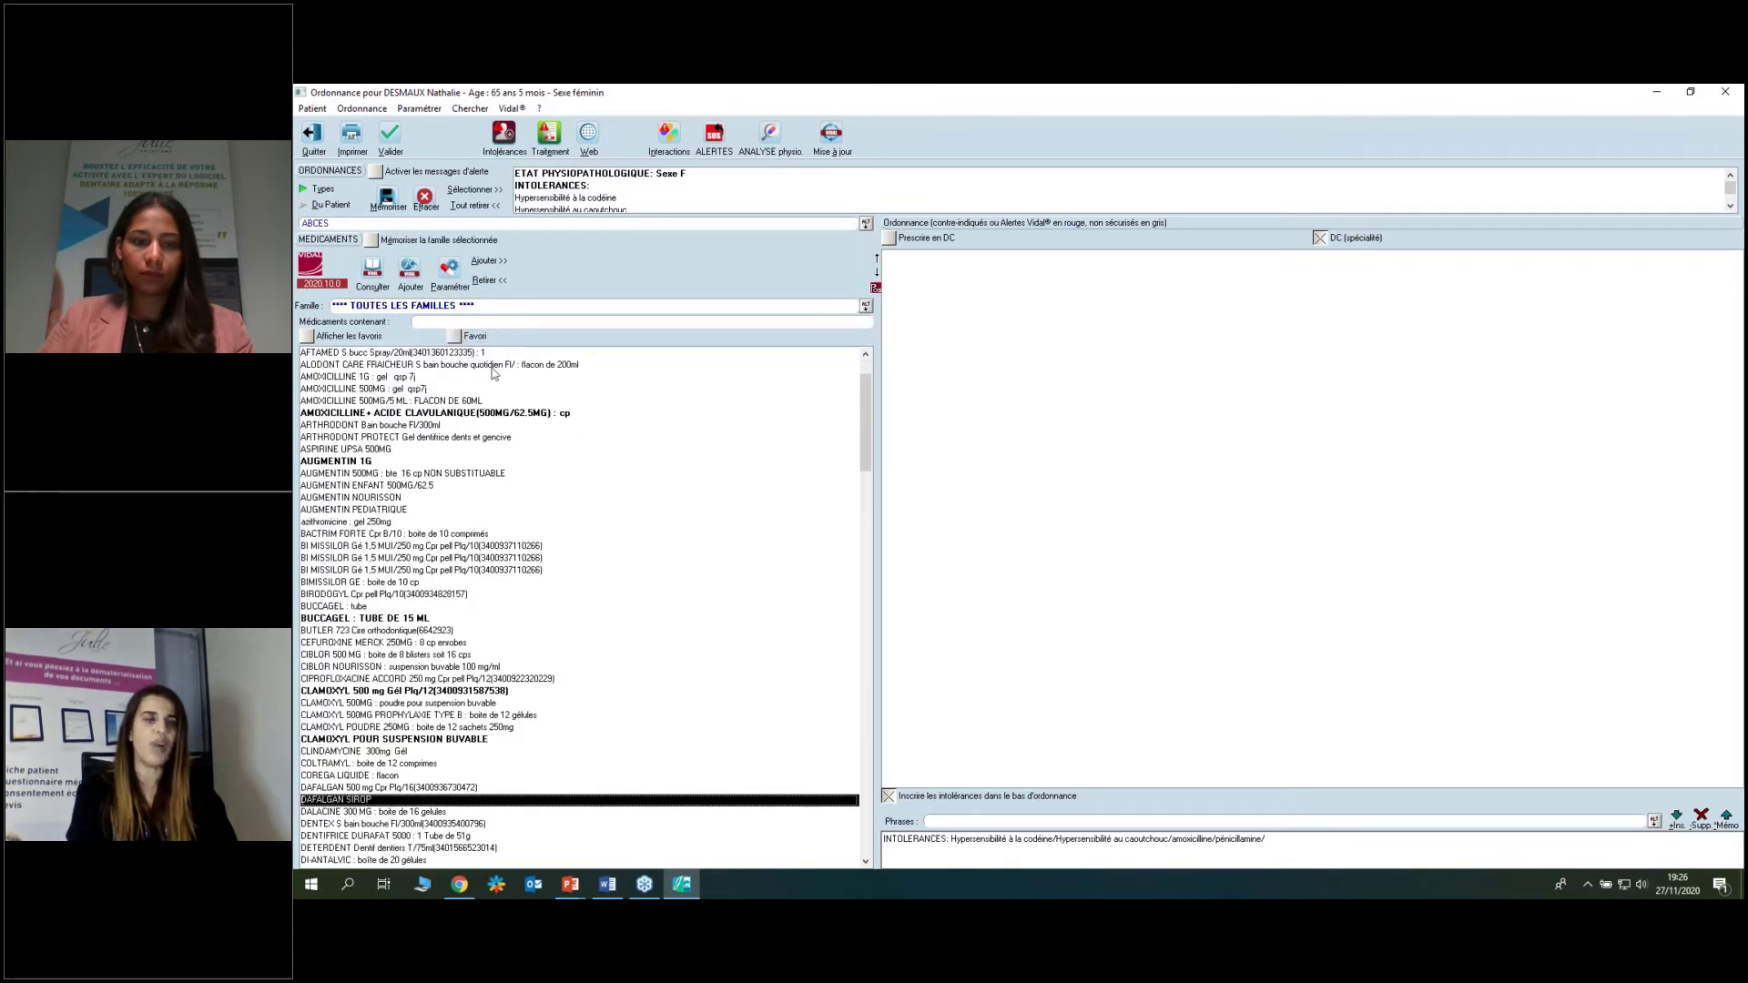
pyautogui.click(454, 336)
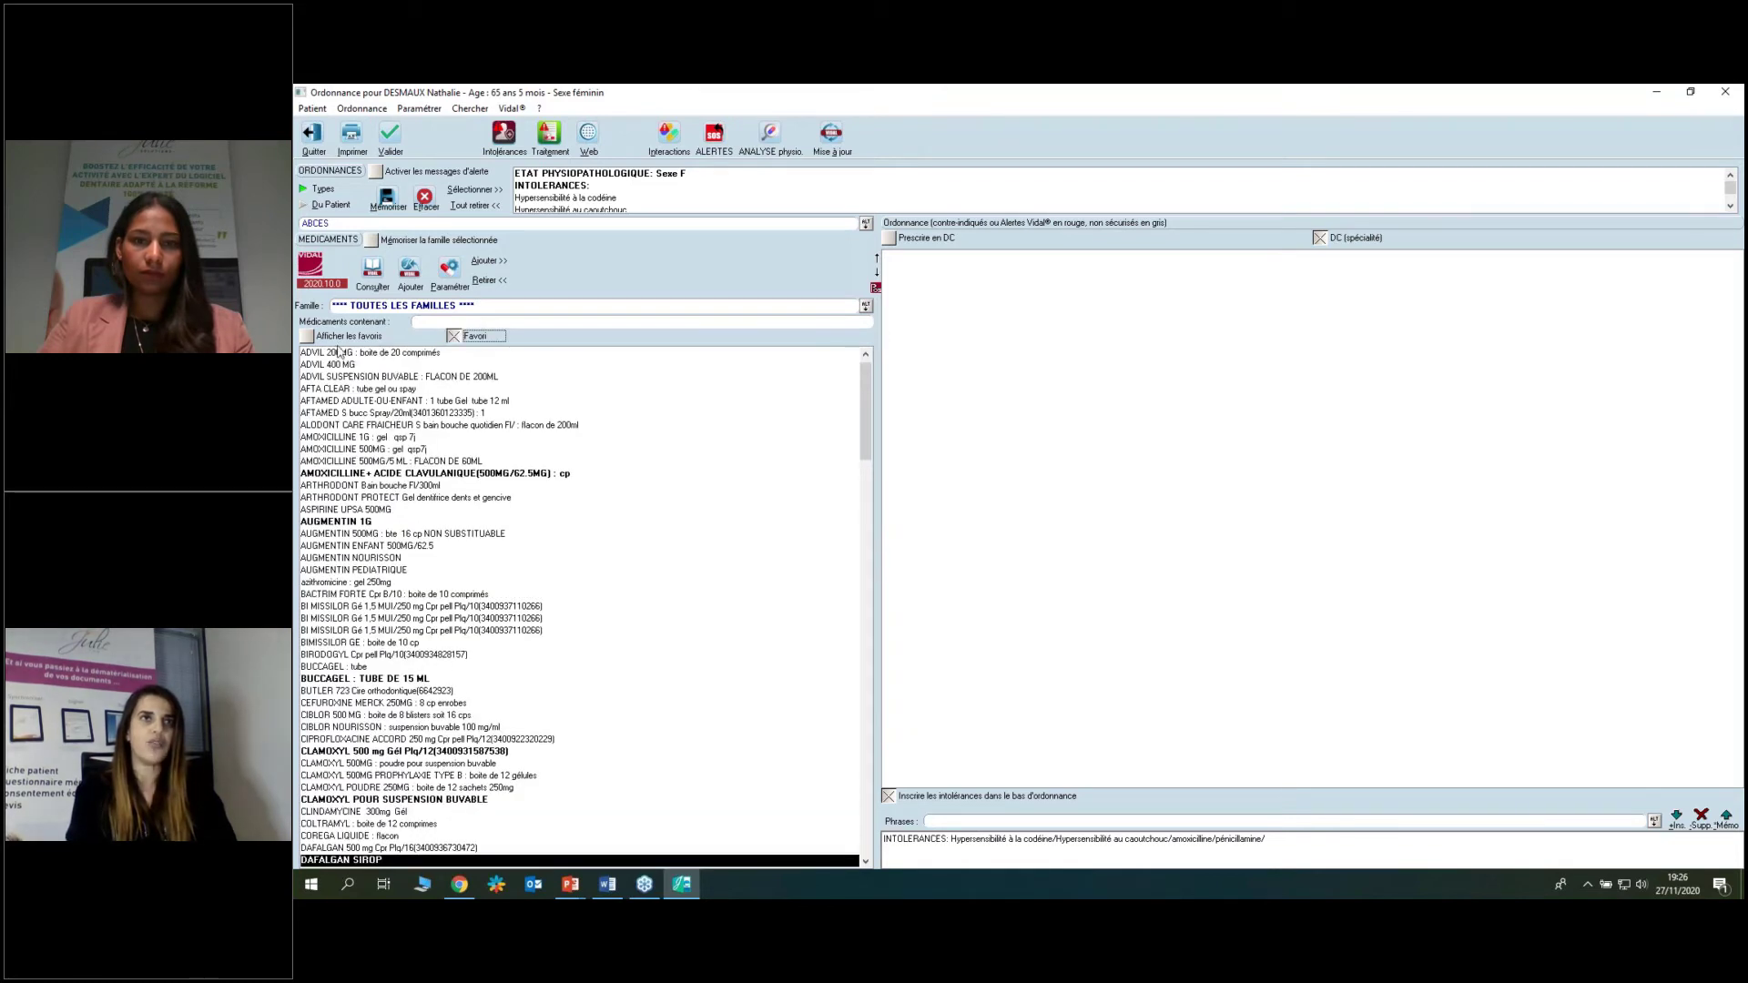
pyautogui.click(308, 337)
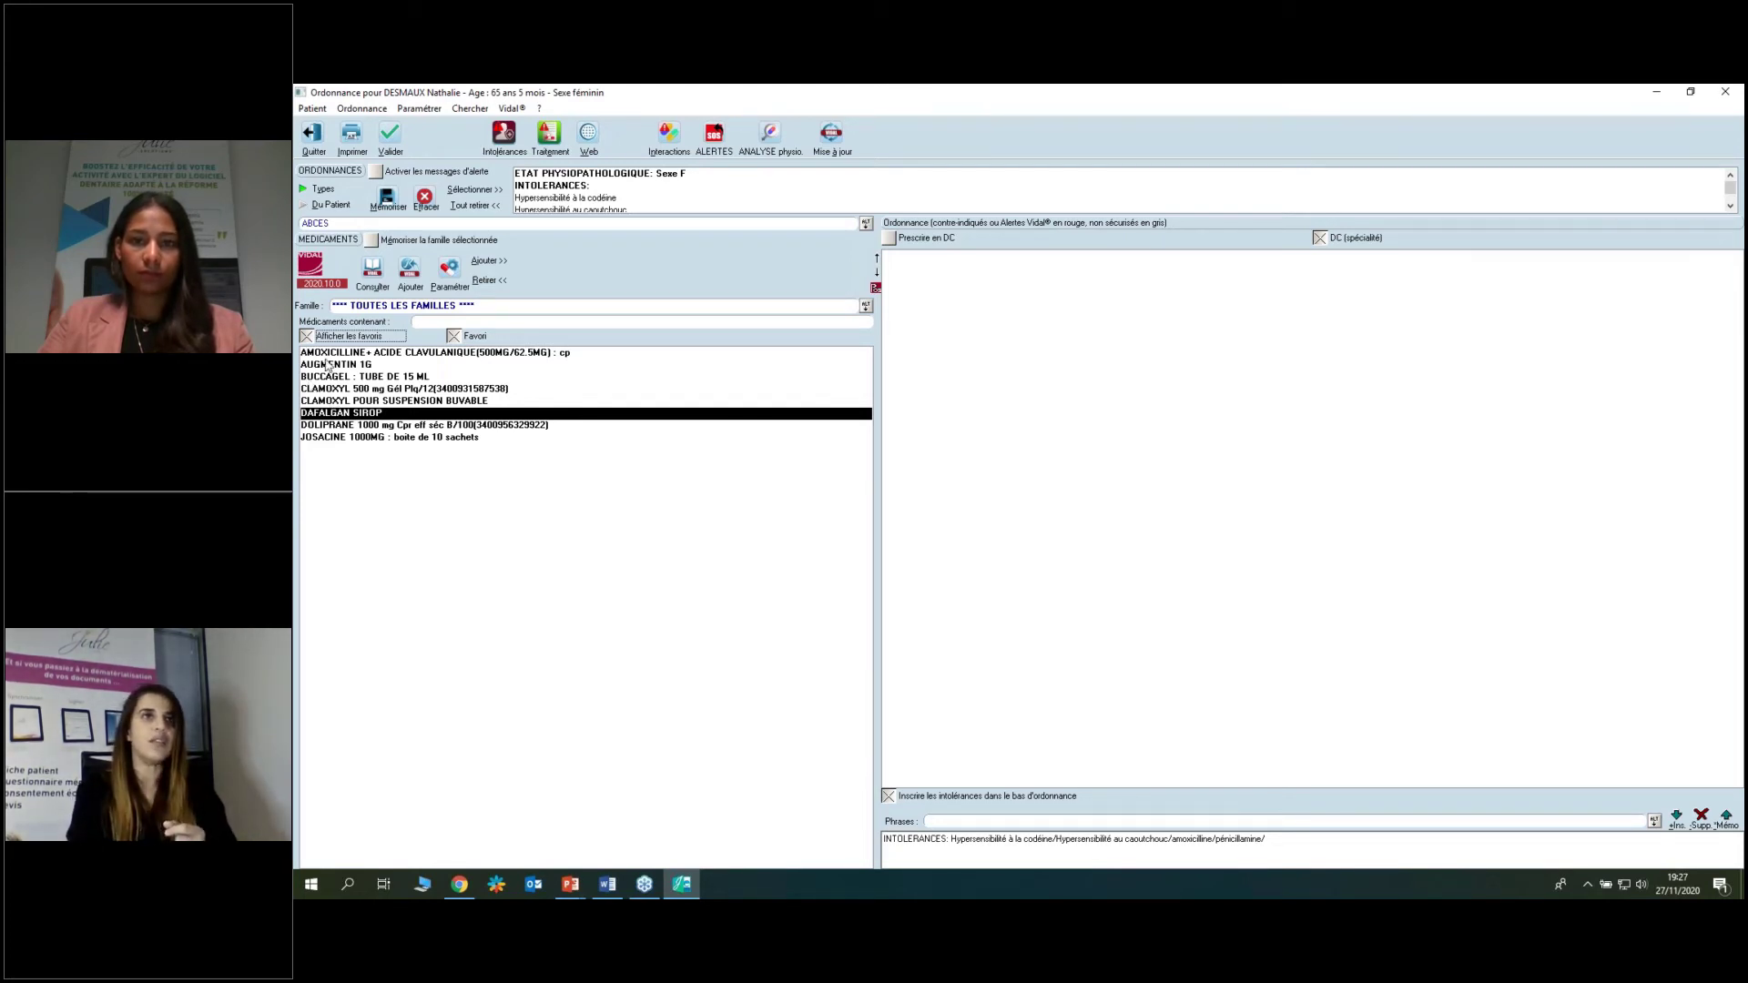
# From the full medication list, add CLAMOXYL 500 mg Gél, DOLIPRANE 1000 mg effervescent and ELUDRIL PERIO.
pyautogui.click(306, 336)
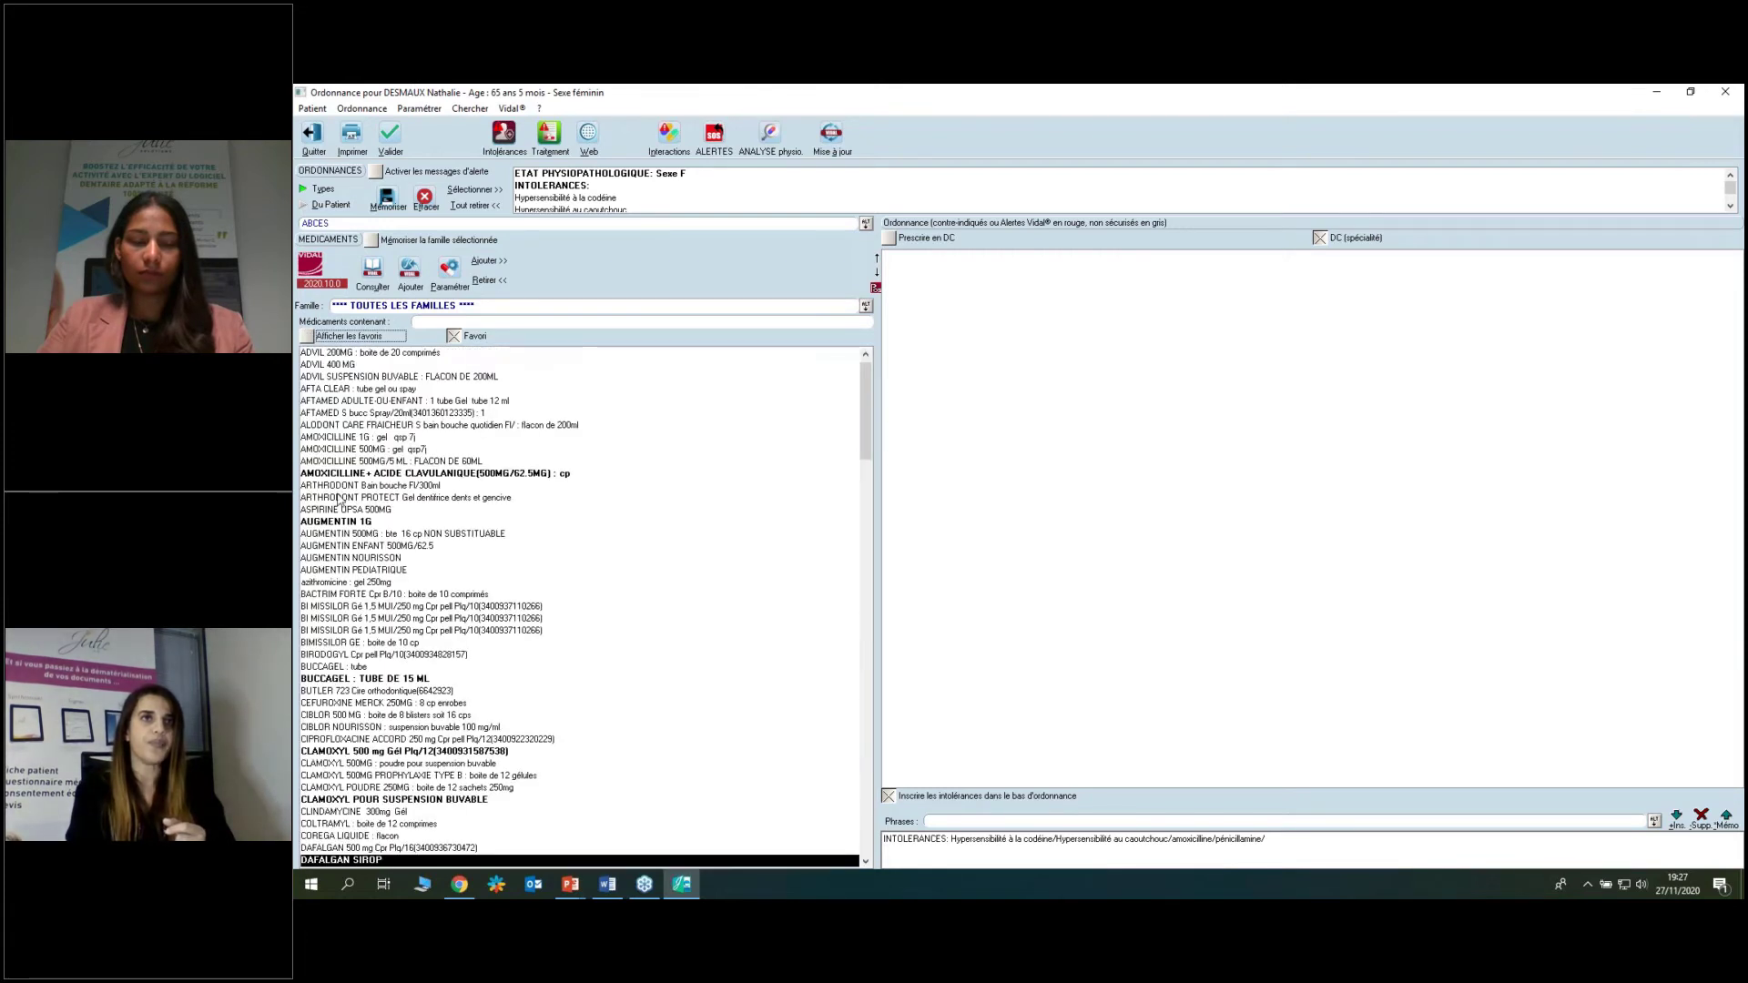
pyautogui.click(360, 752)
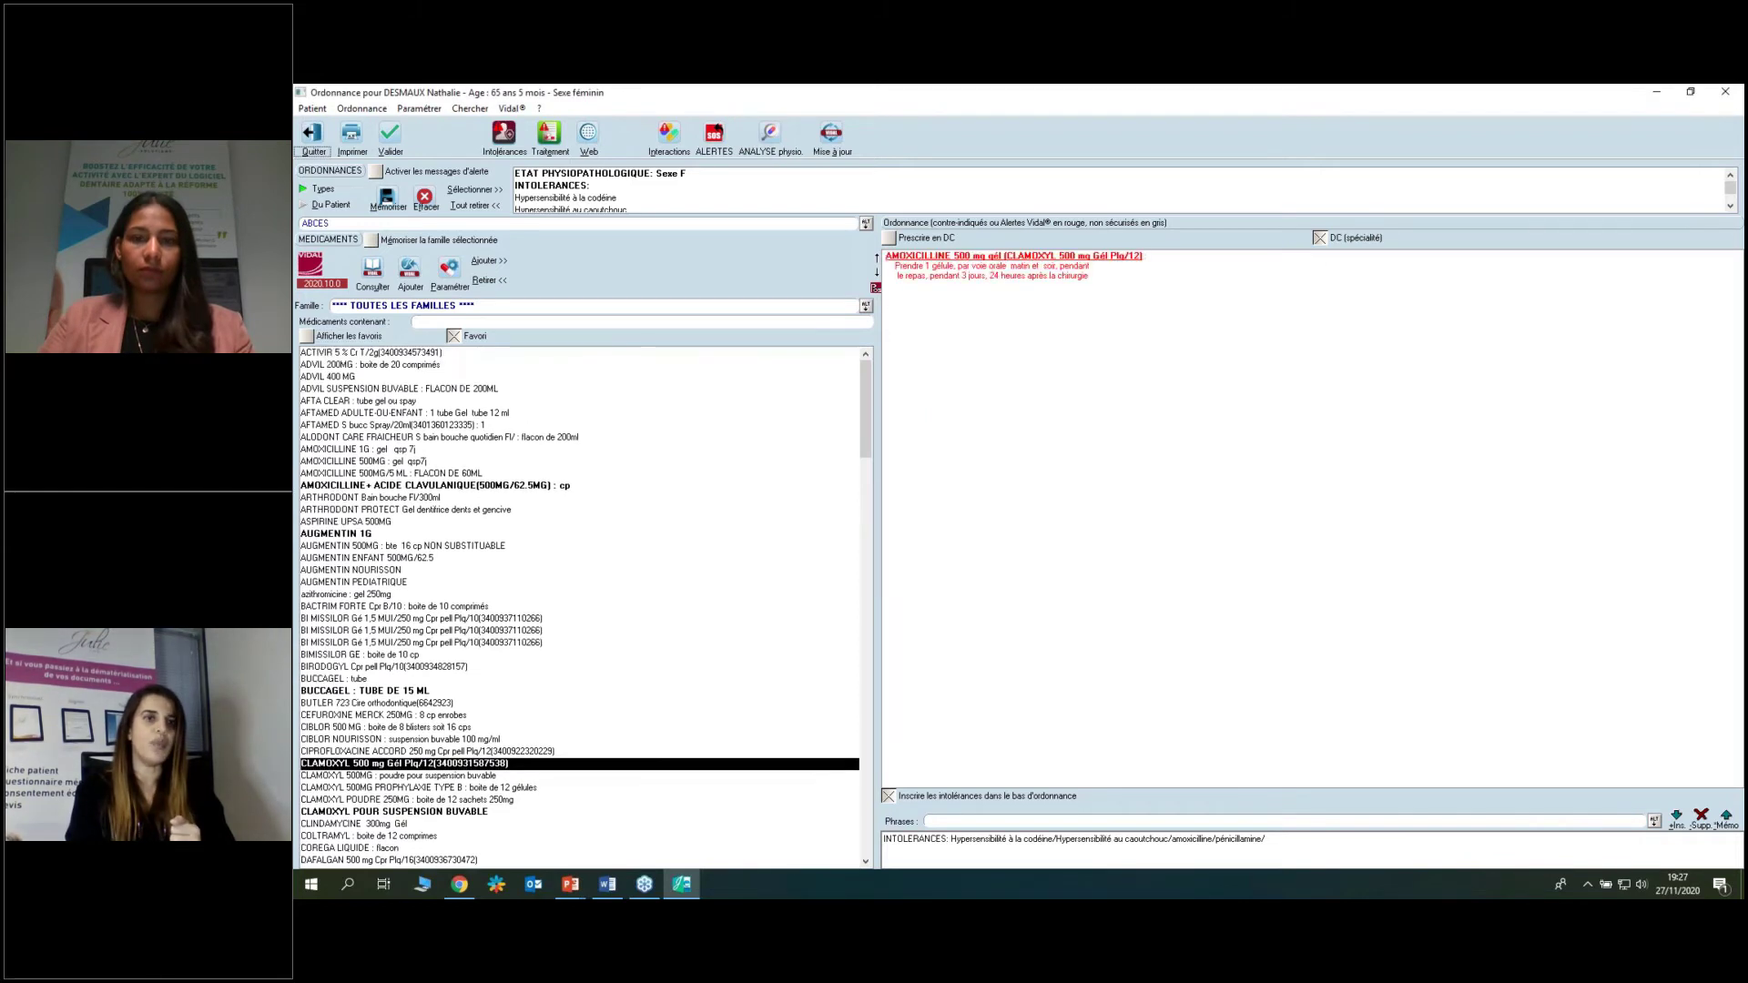
pyautogui.scroll(-2, 401, 757)
pyautogui.scroll(-3, 401, 758)
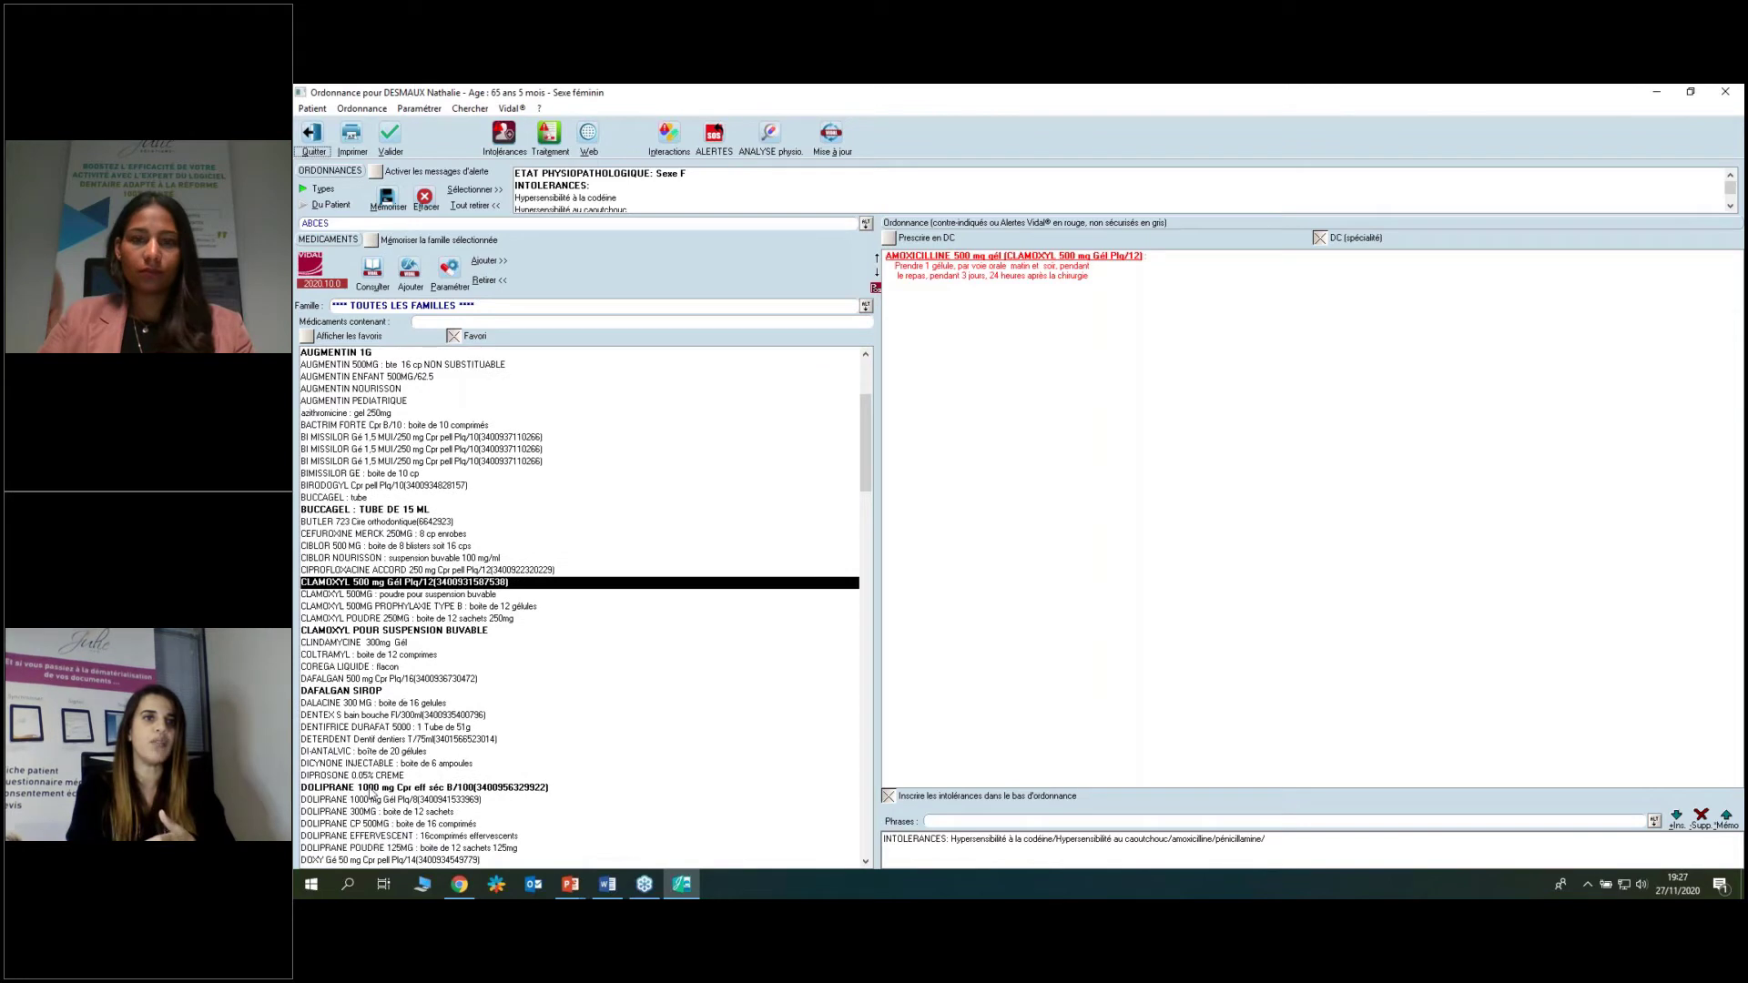
pyautogui.click(371, 788)
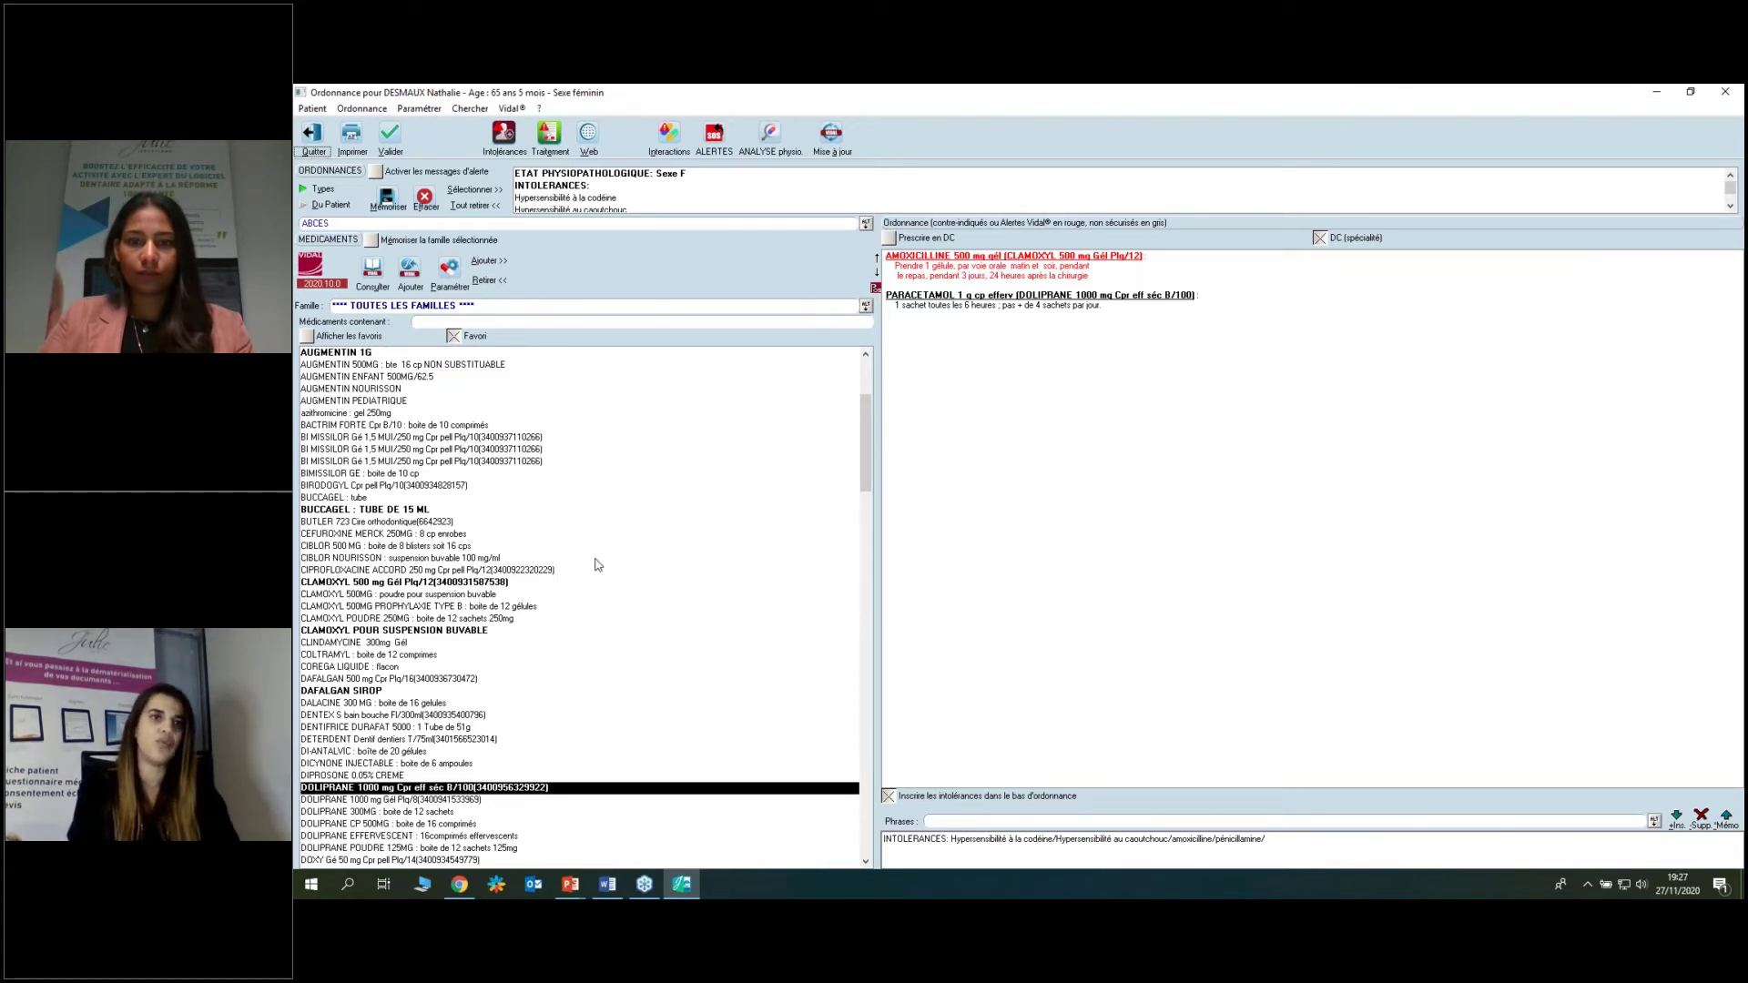
pyautogui.scroll(-6, 596, 565)
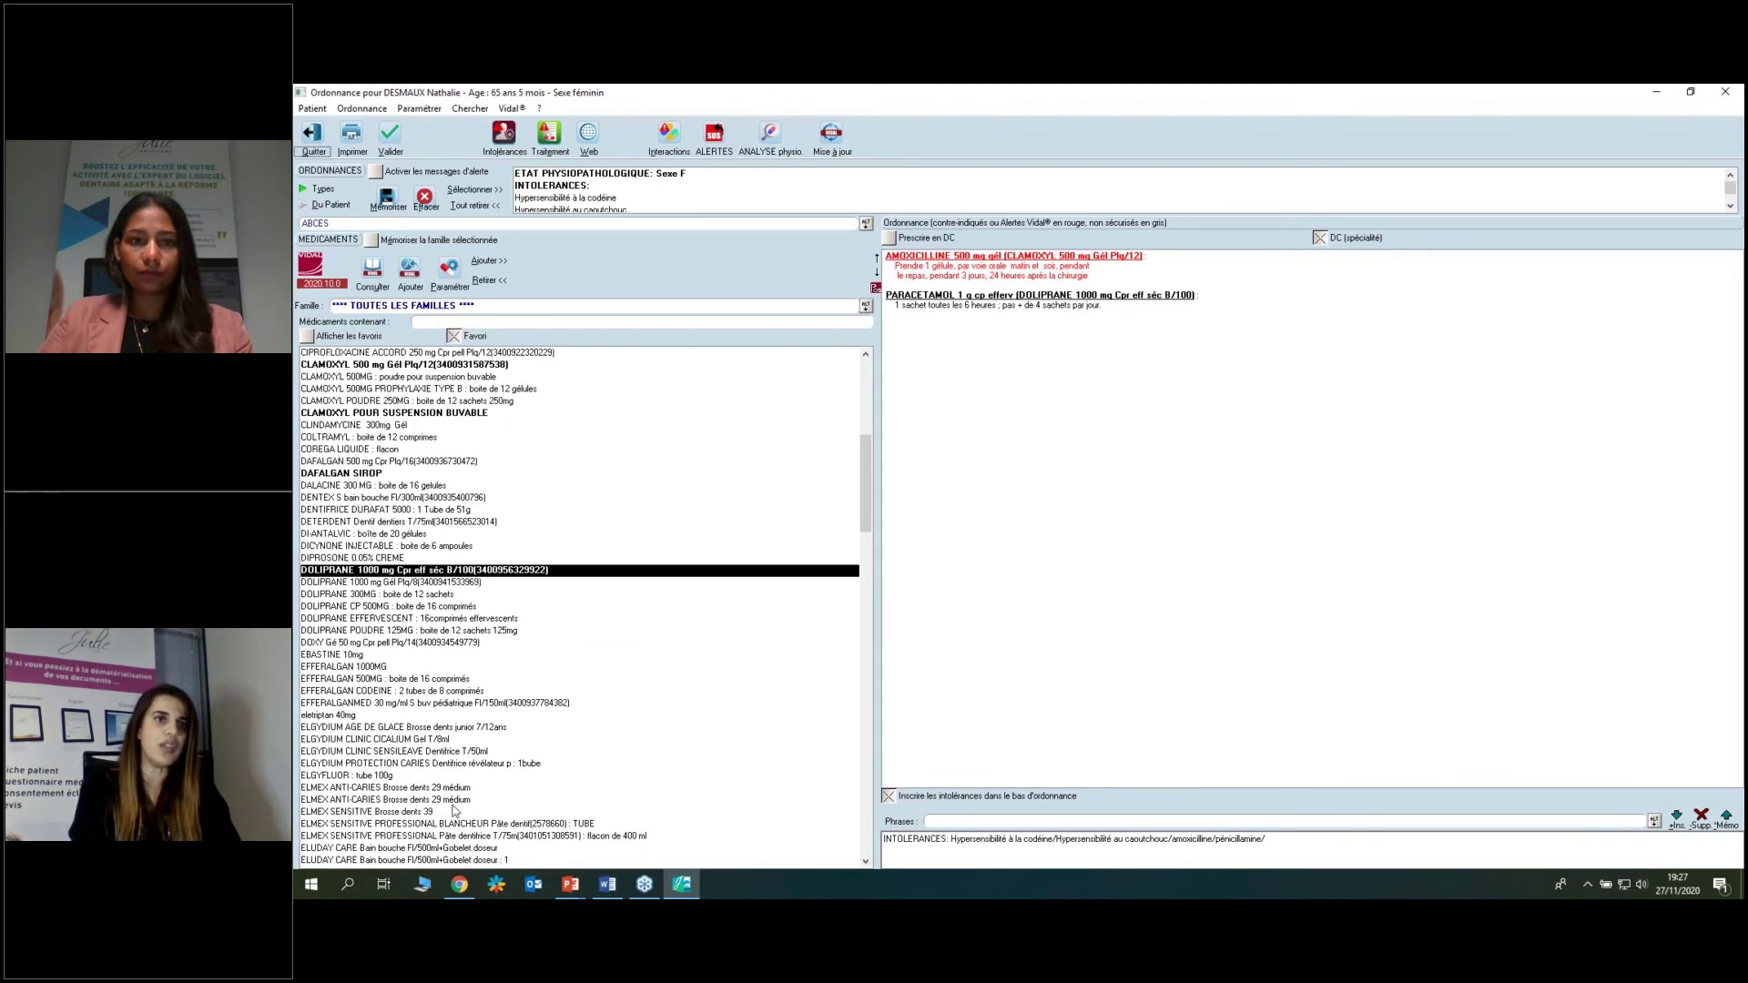
pyautogui.scroll(-2, 365, 810)
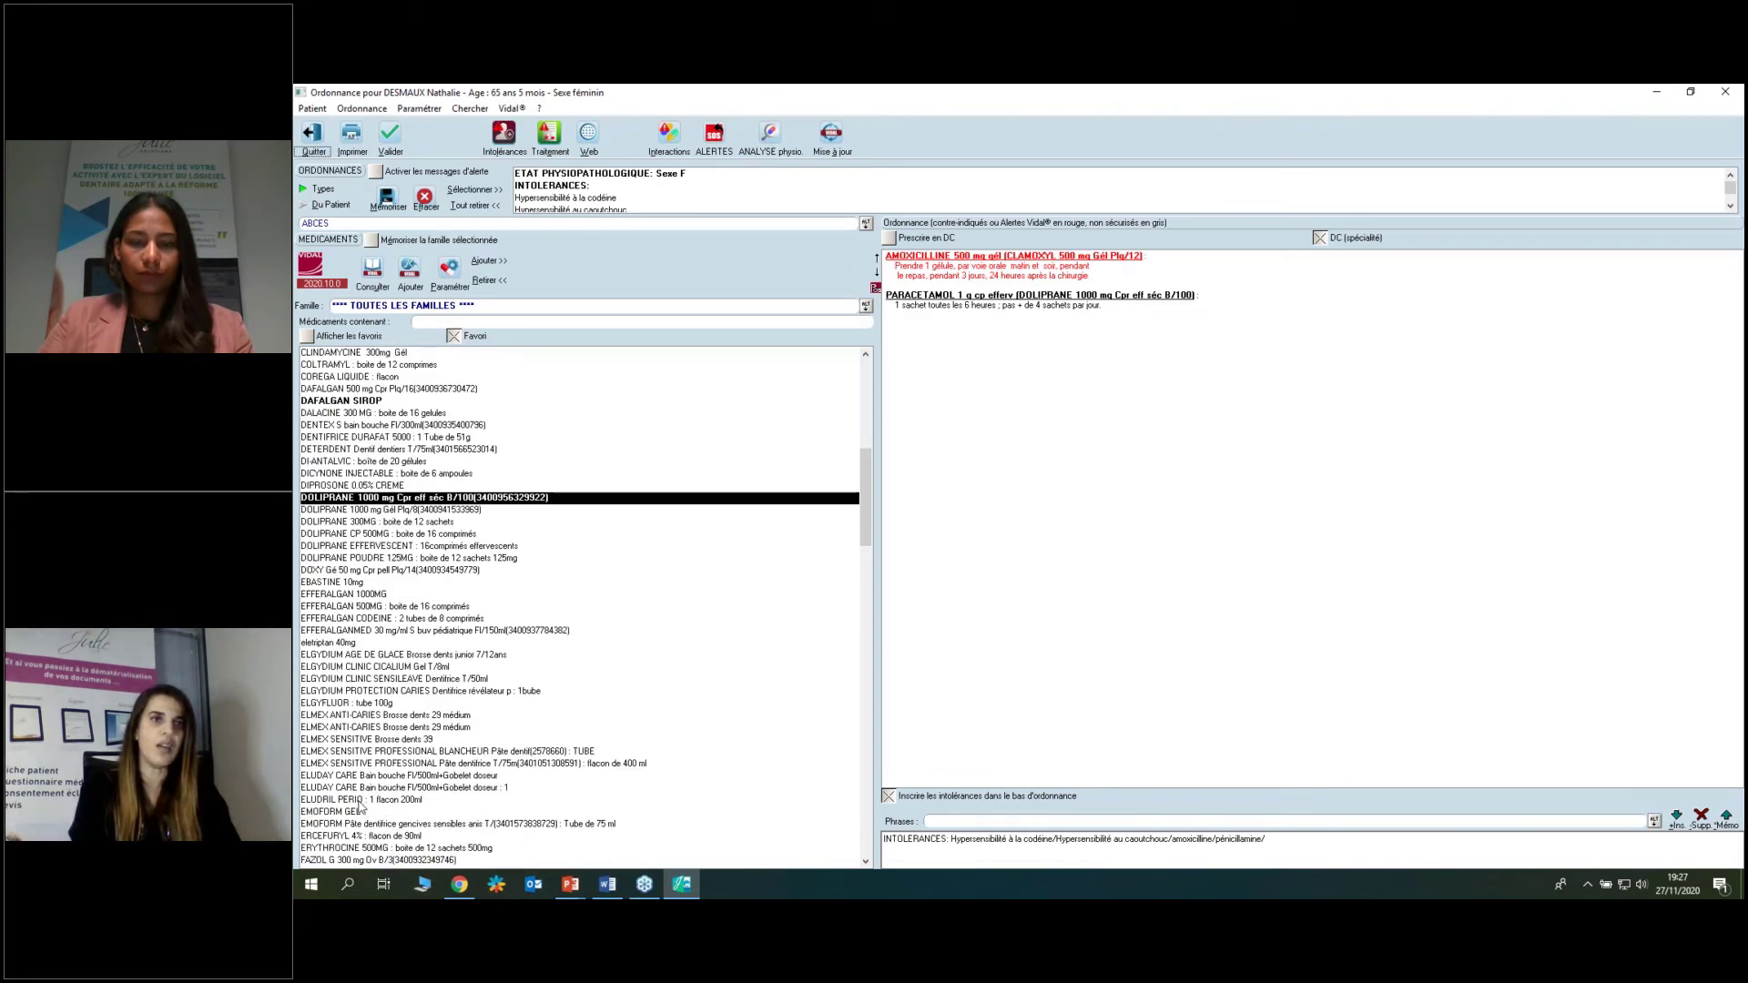
pyautogui.doubleClick(359, 800)
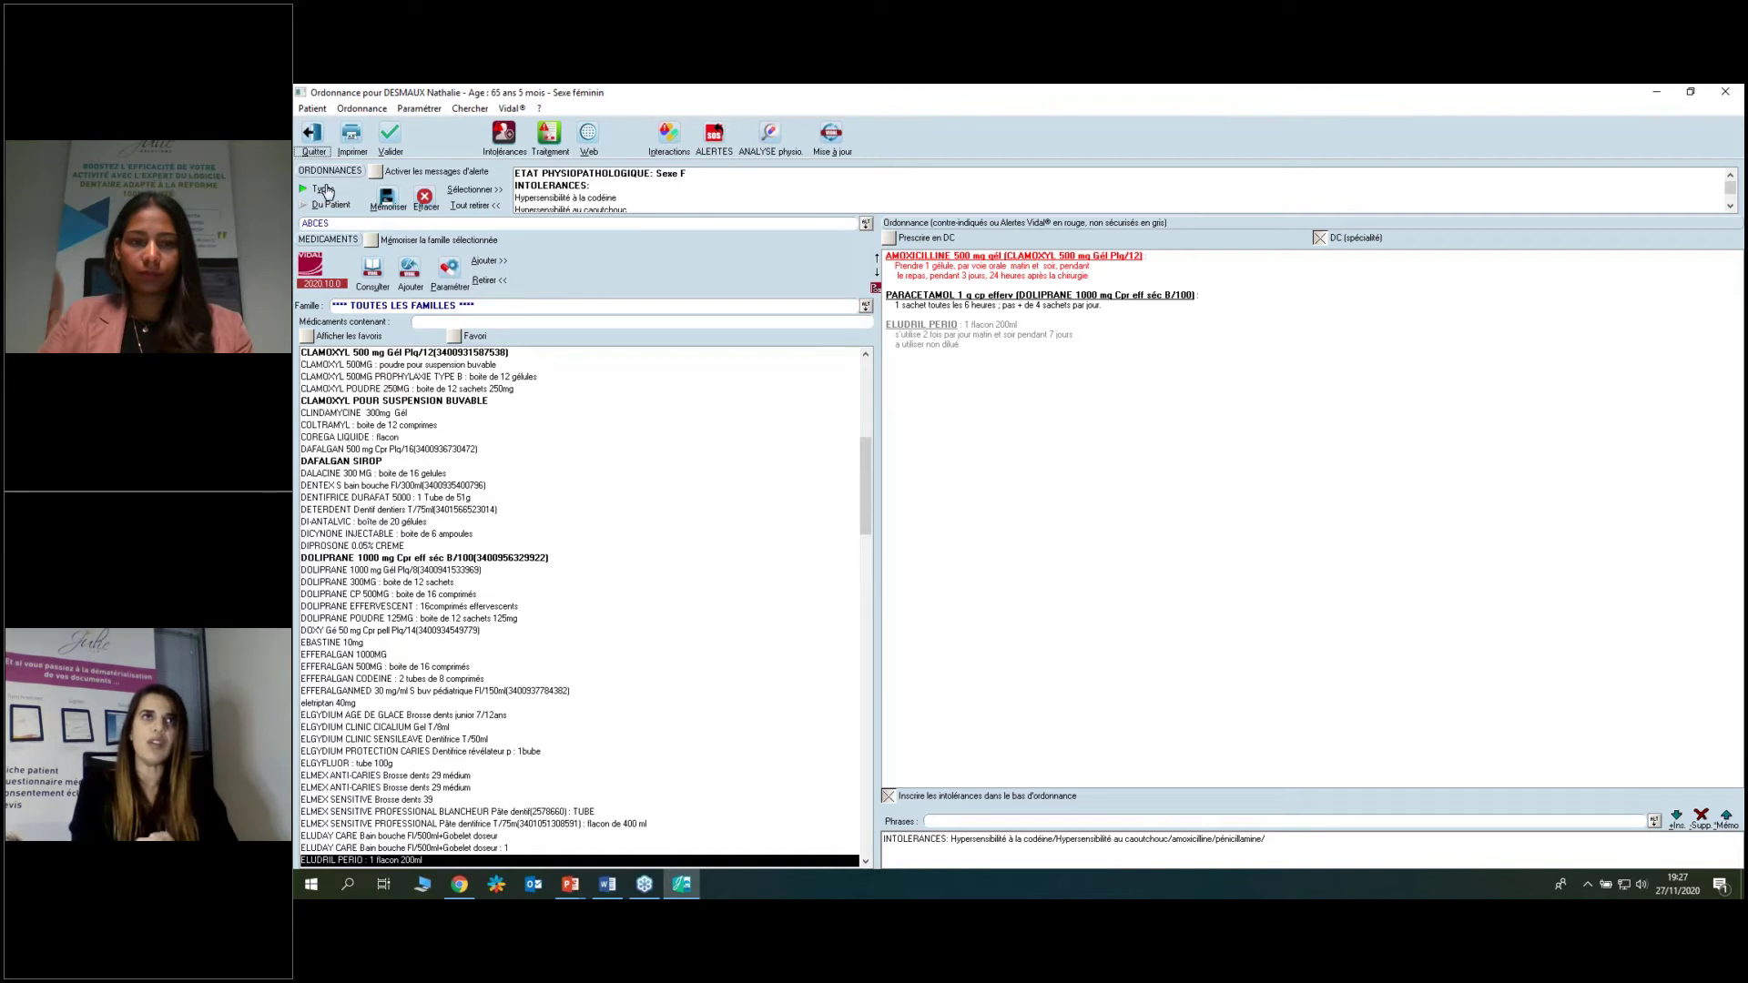
# Save the prescription as template 'EXTRACTION', confirming the overwrite of the existing one.
pyautogui.click(386, 197)
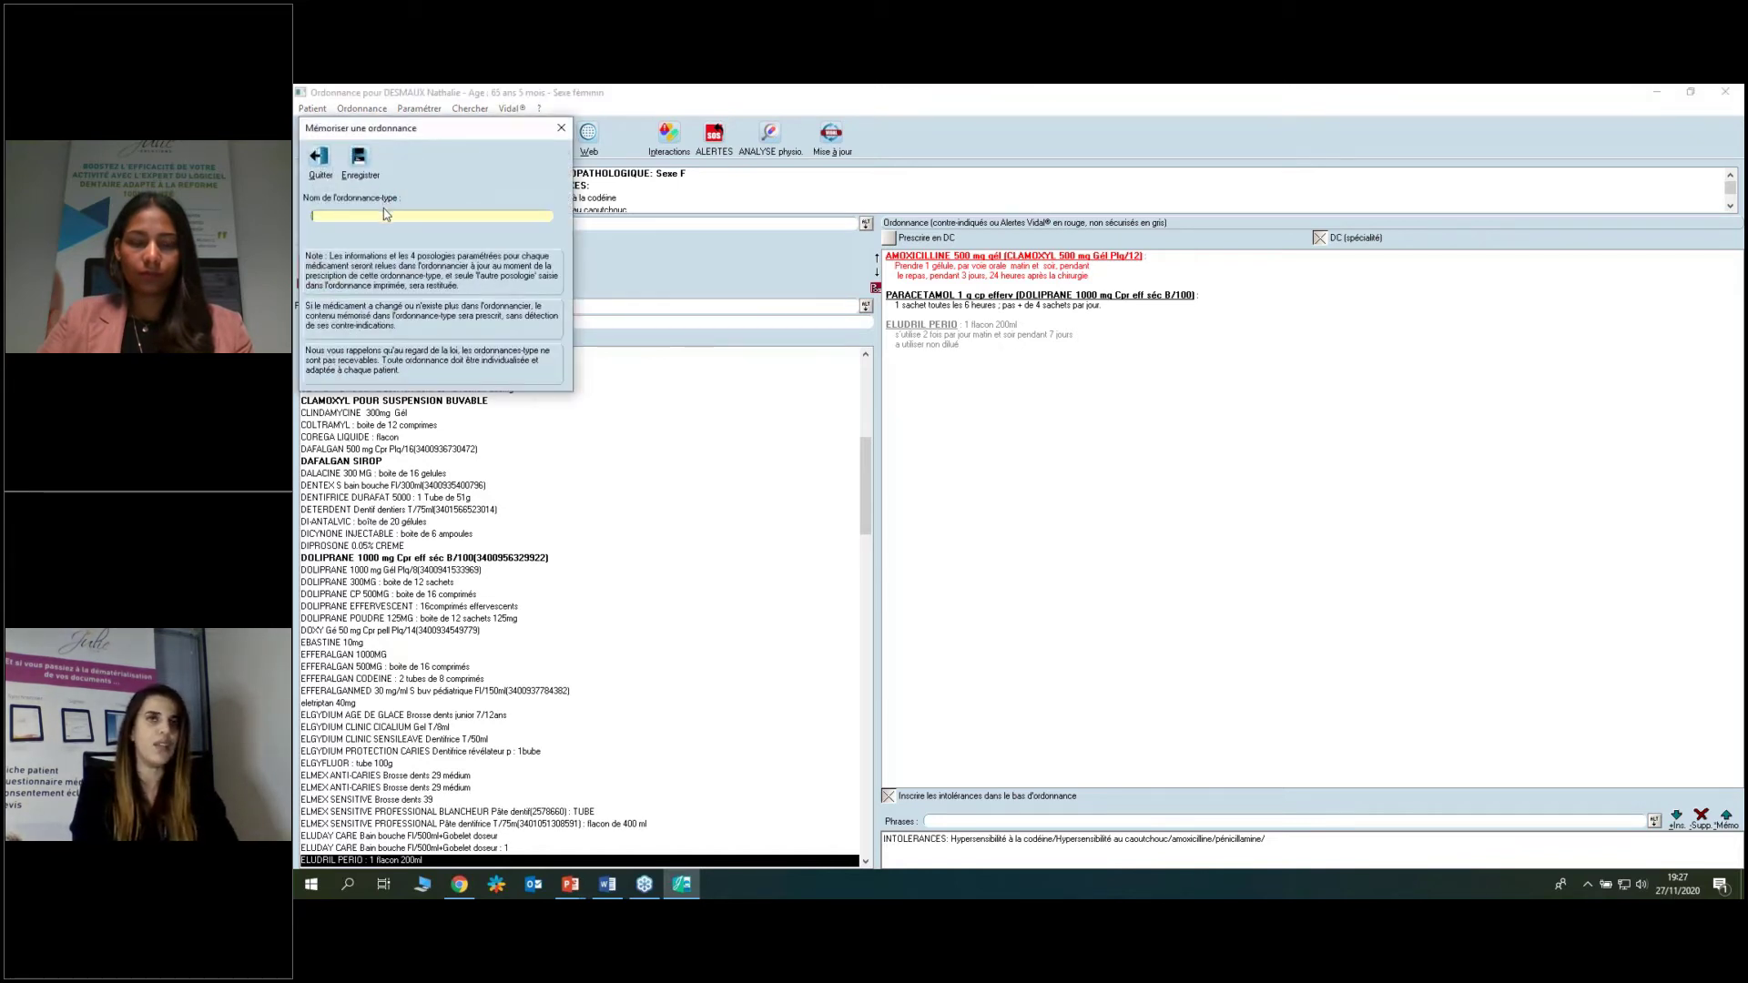
pyautogui.write('E')
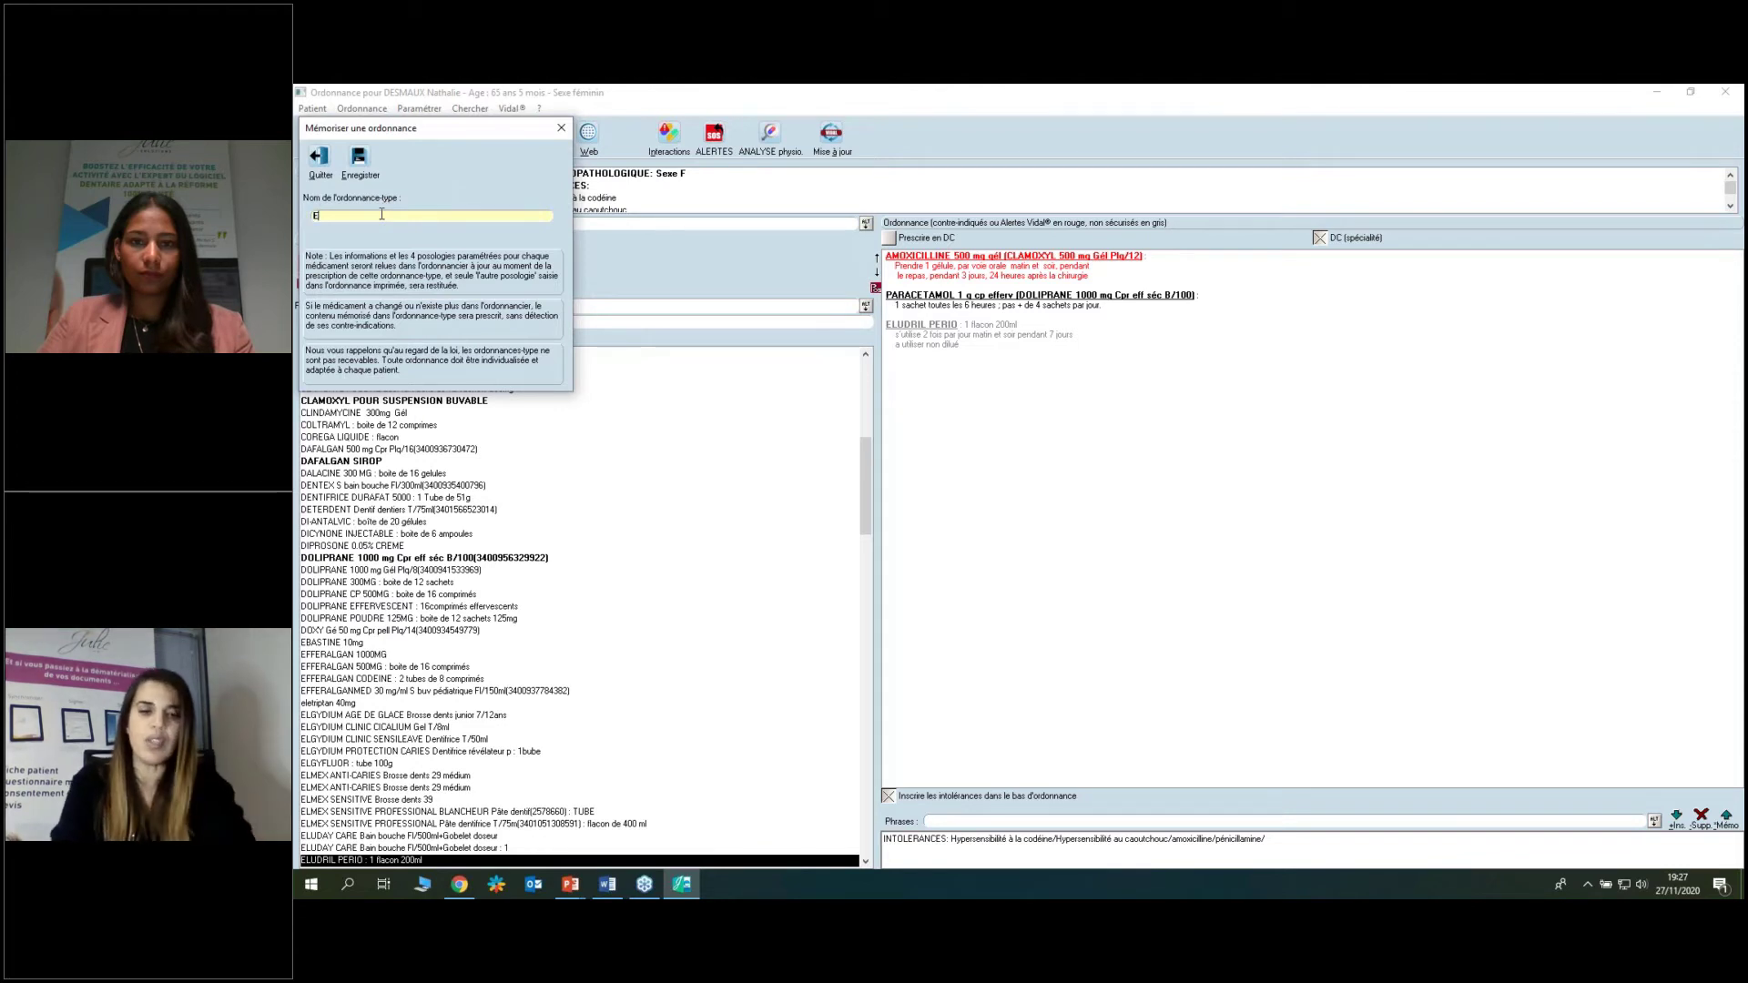
pyautogui.write('XTRACTION')
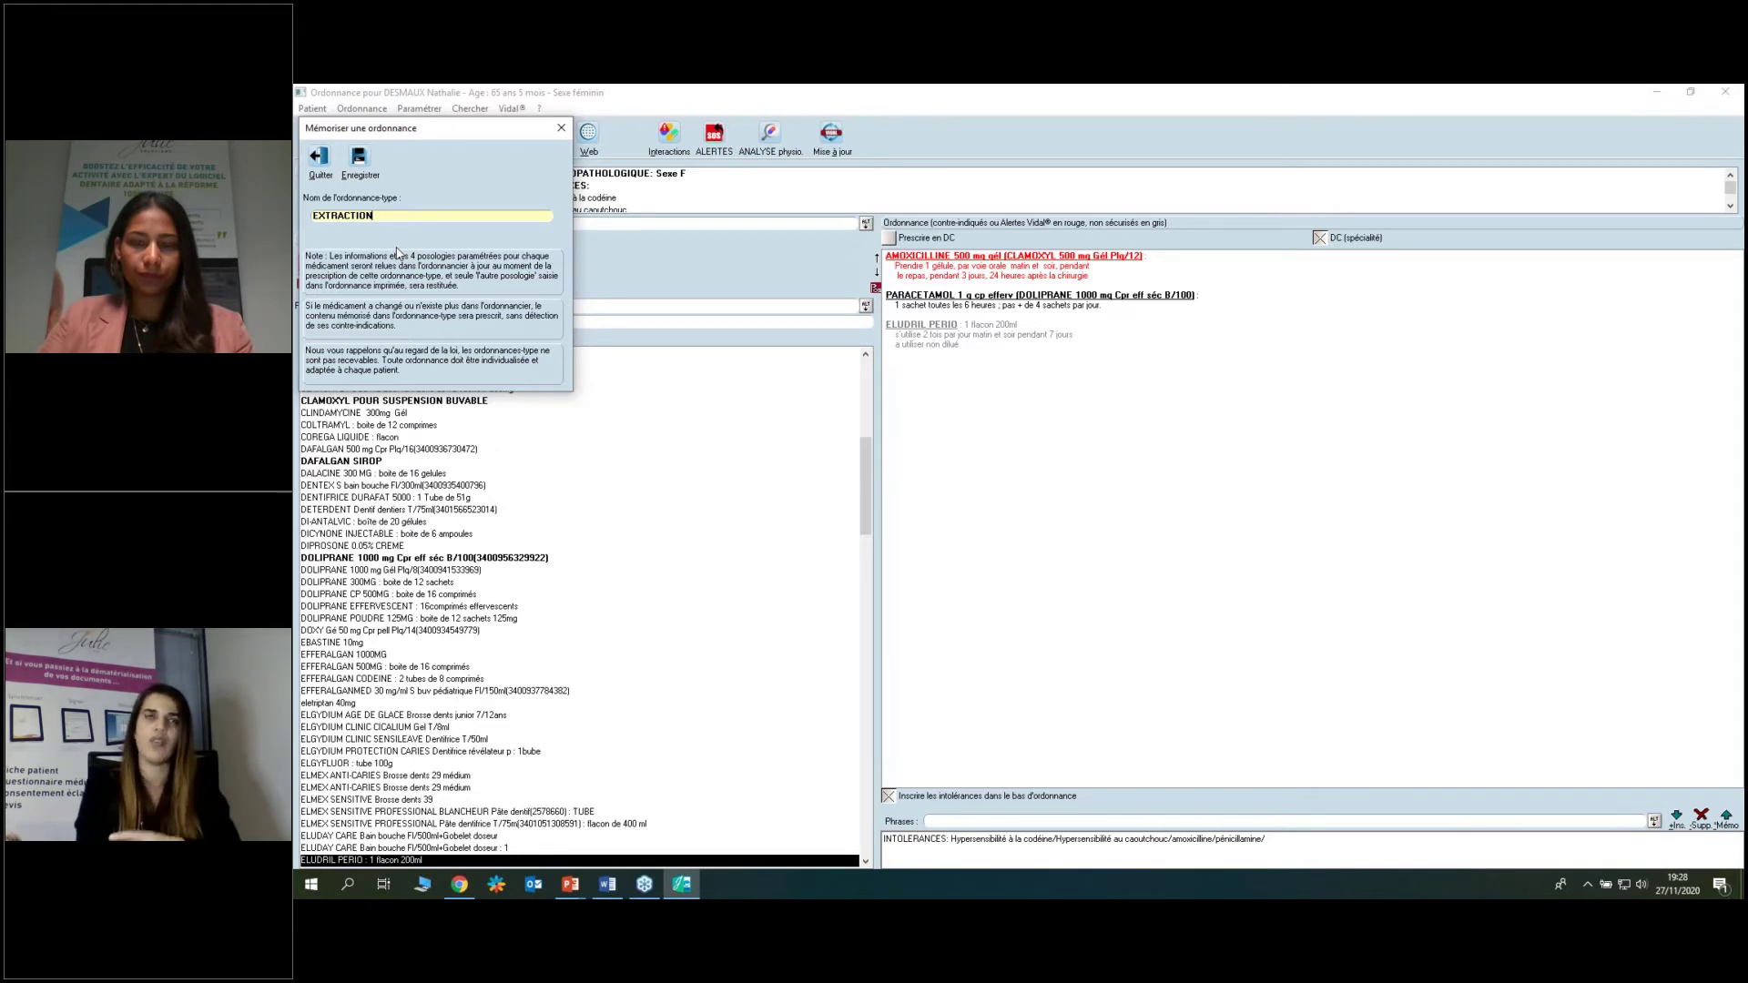
pyautogui.click(359, 160)
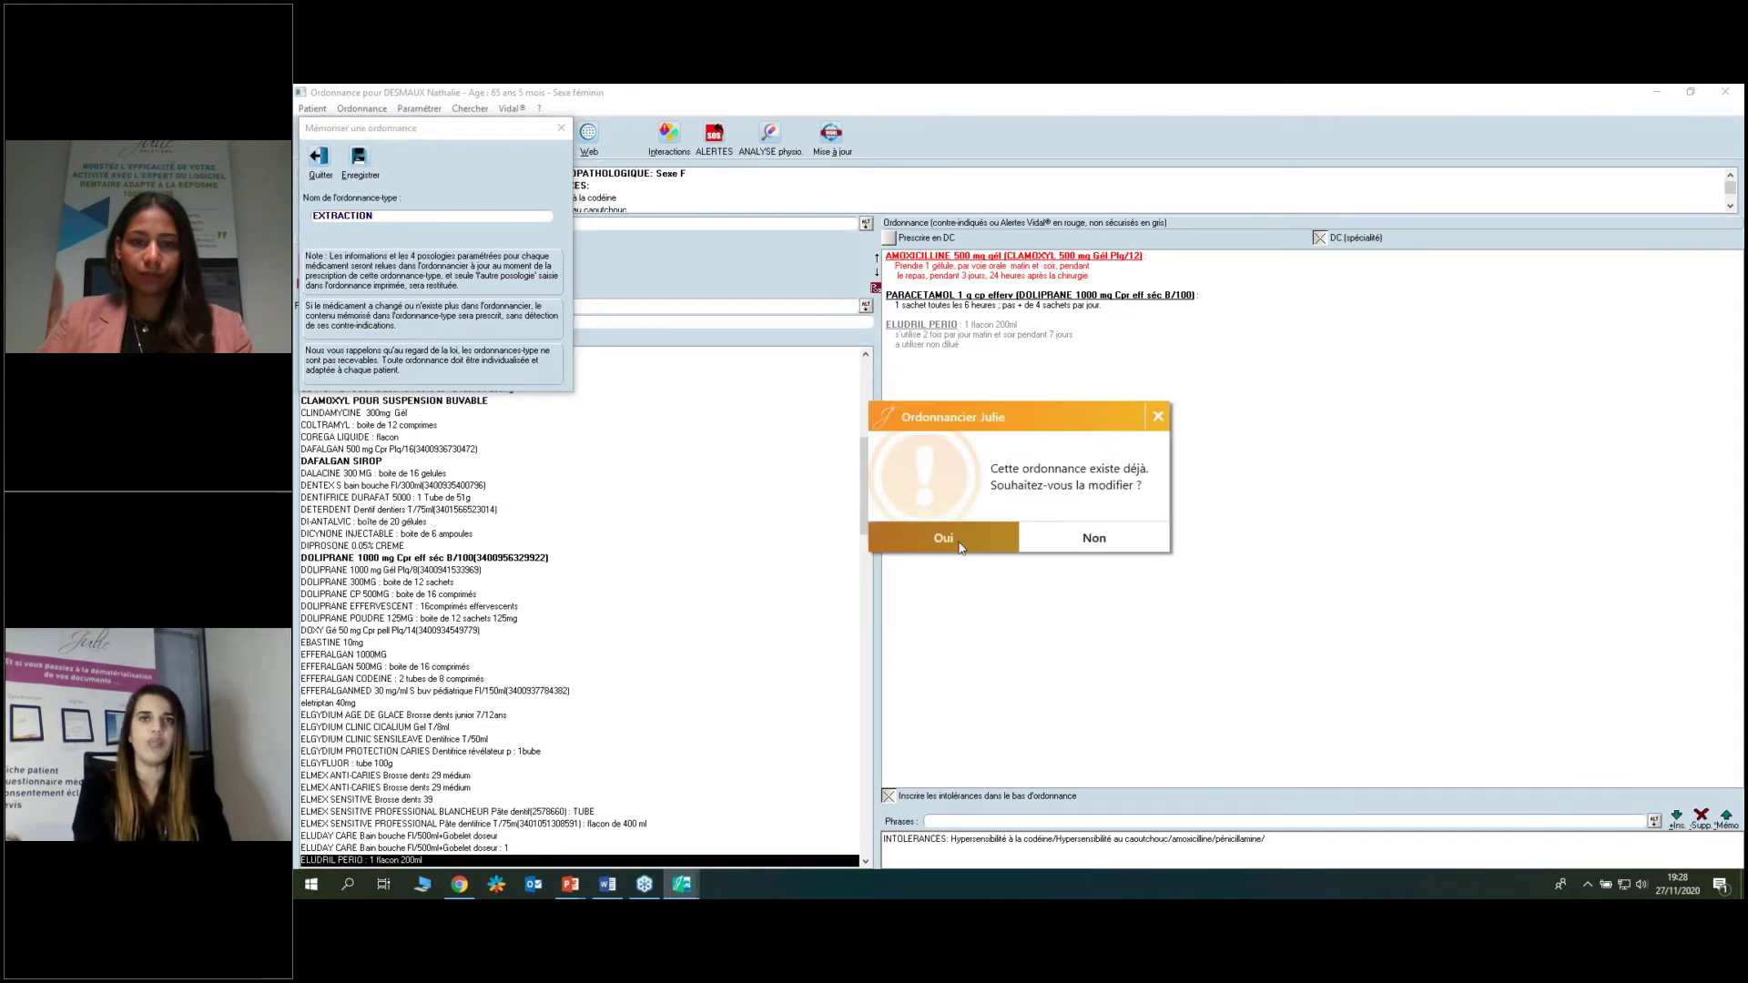
pyautogui.click(965, 542)
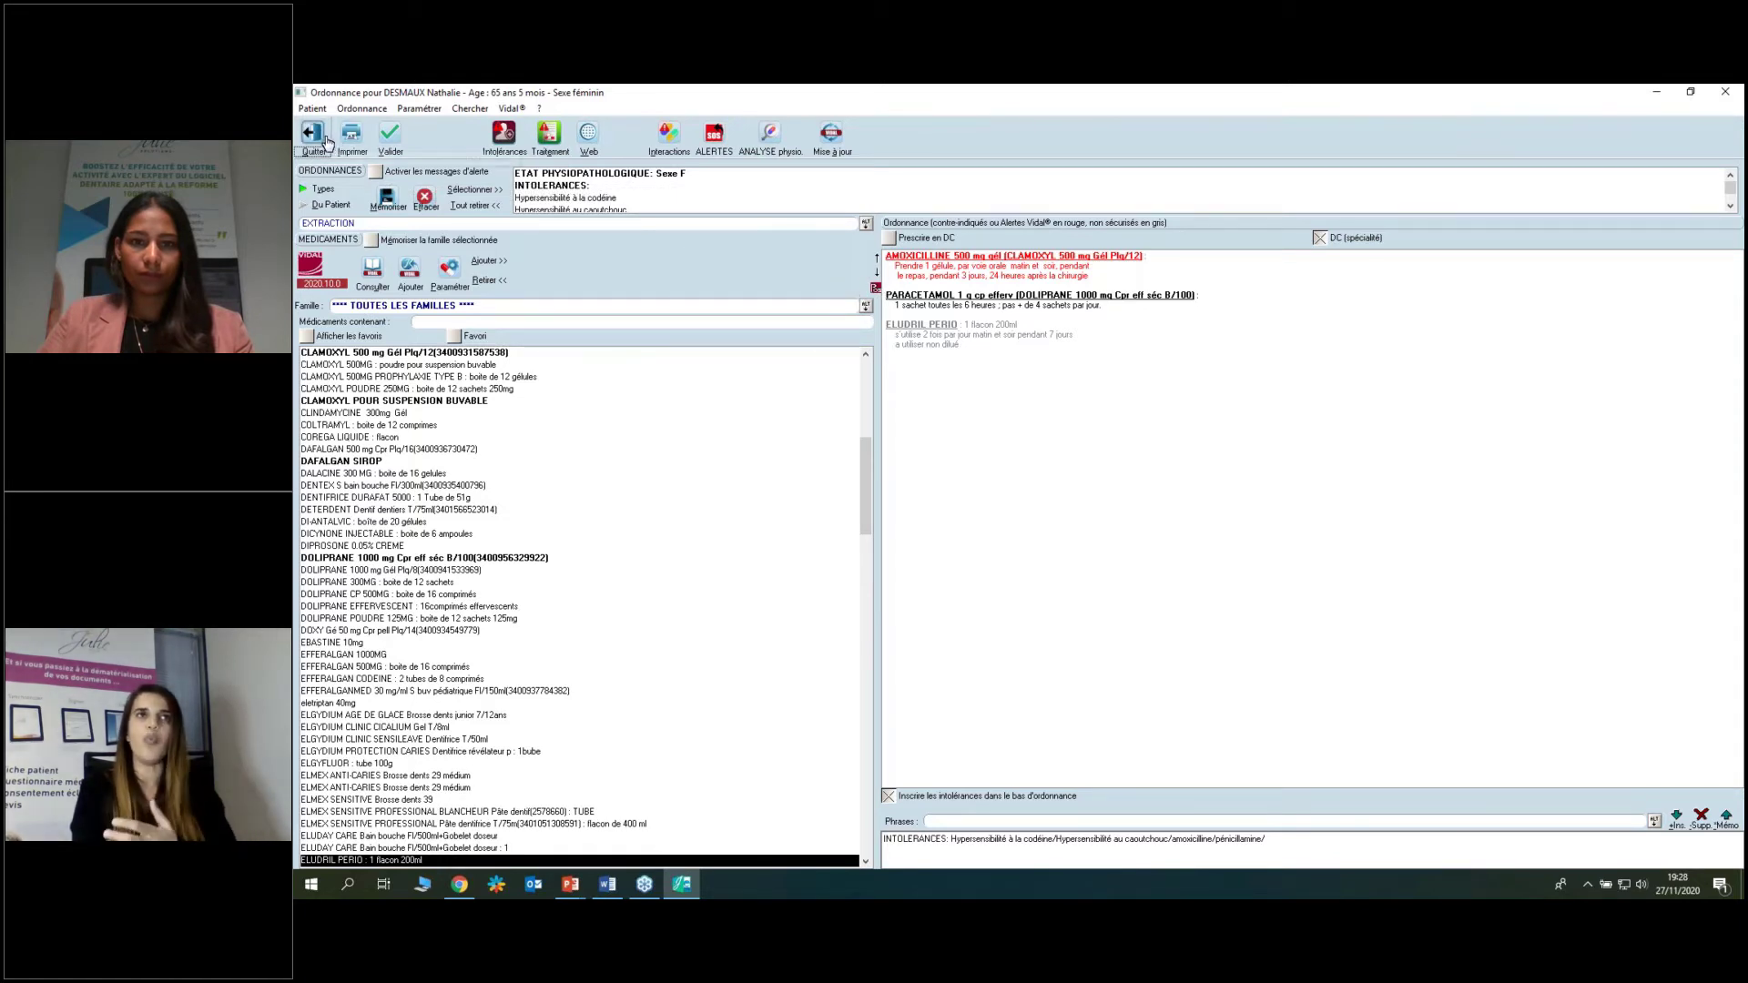
# Remove all medicines, then reload the prescription from the EXTRACTION template.
pyautogui.click(469, 207)
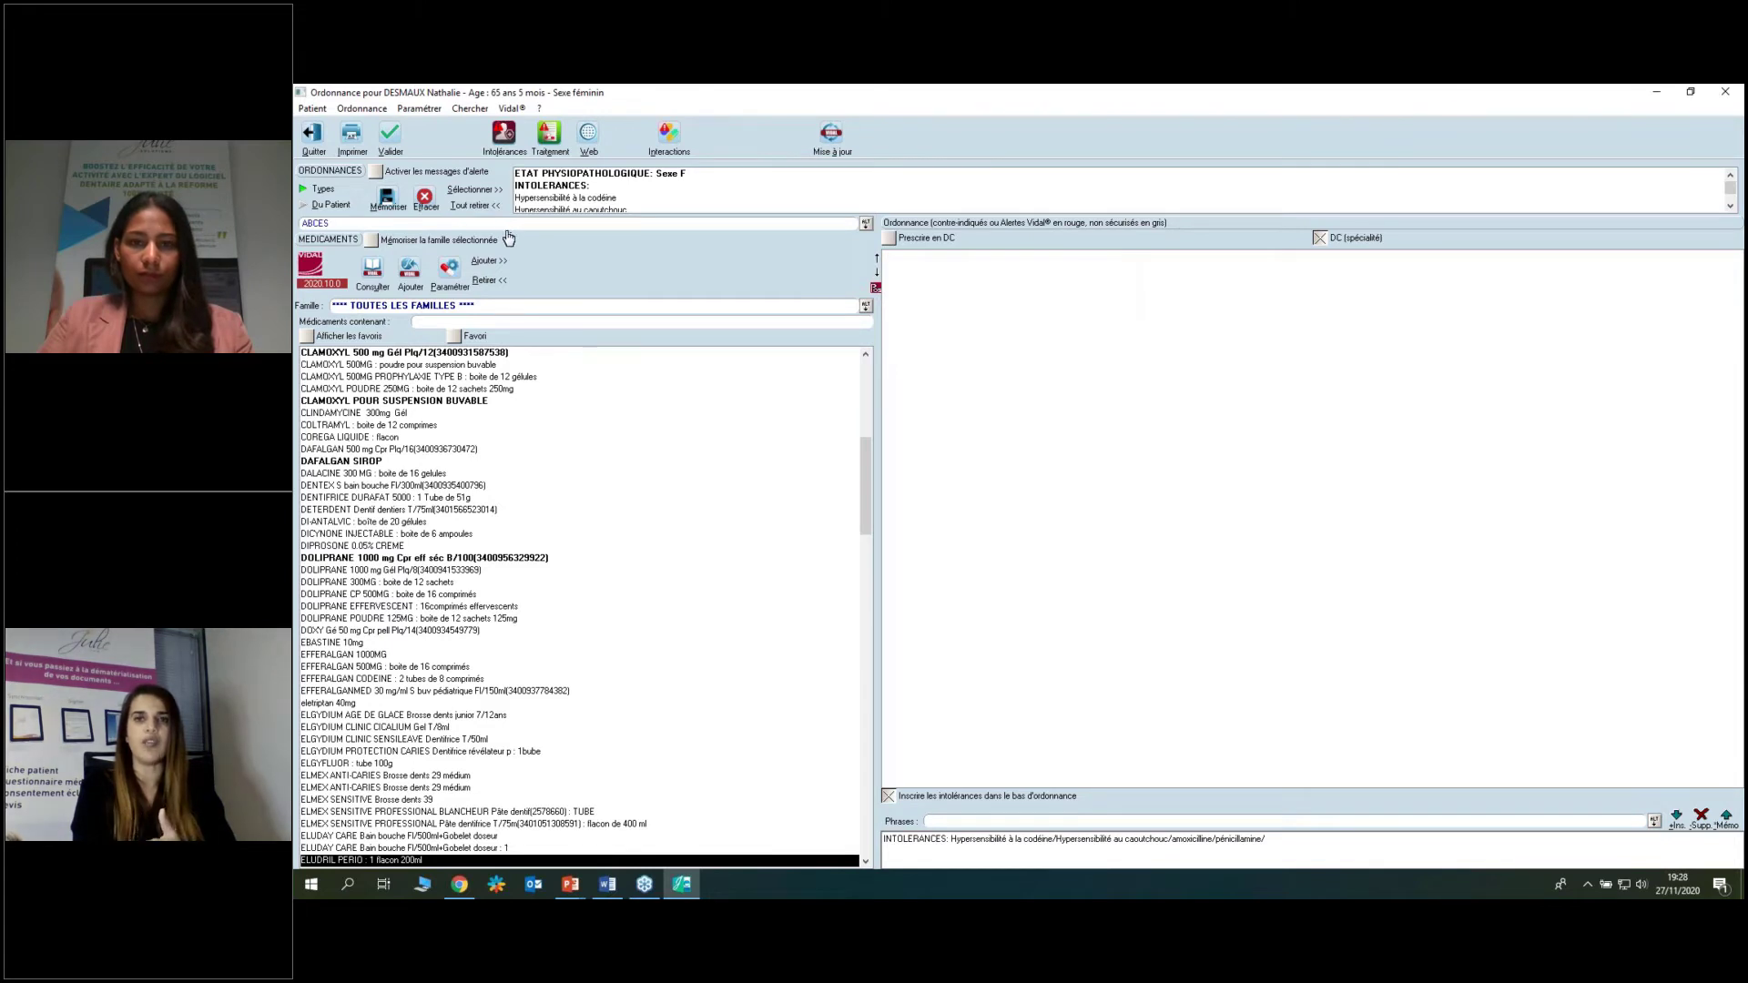
pyautogui.click(866, 224)
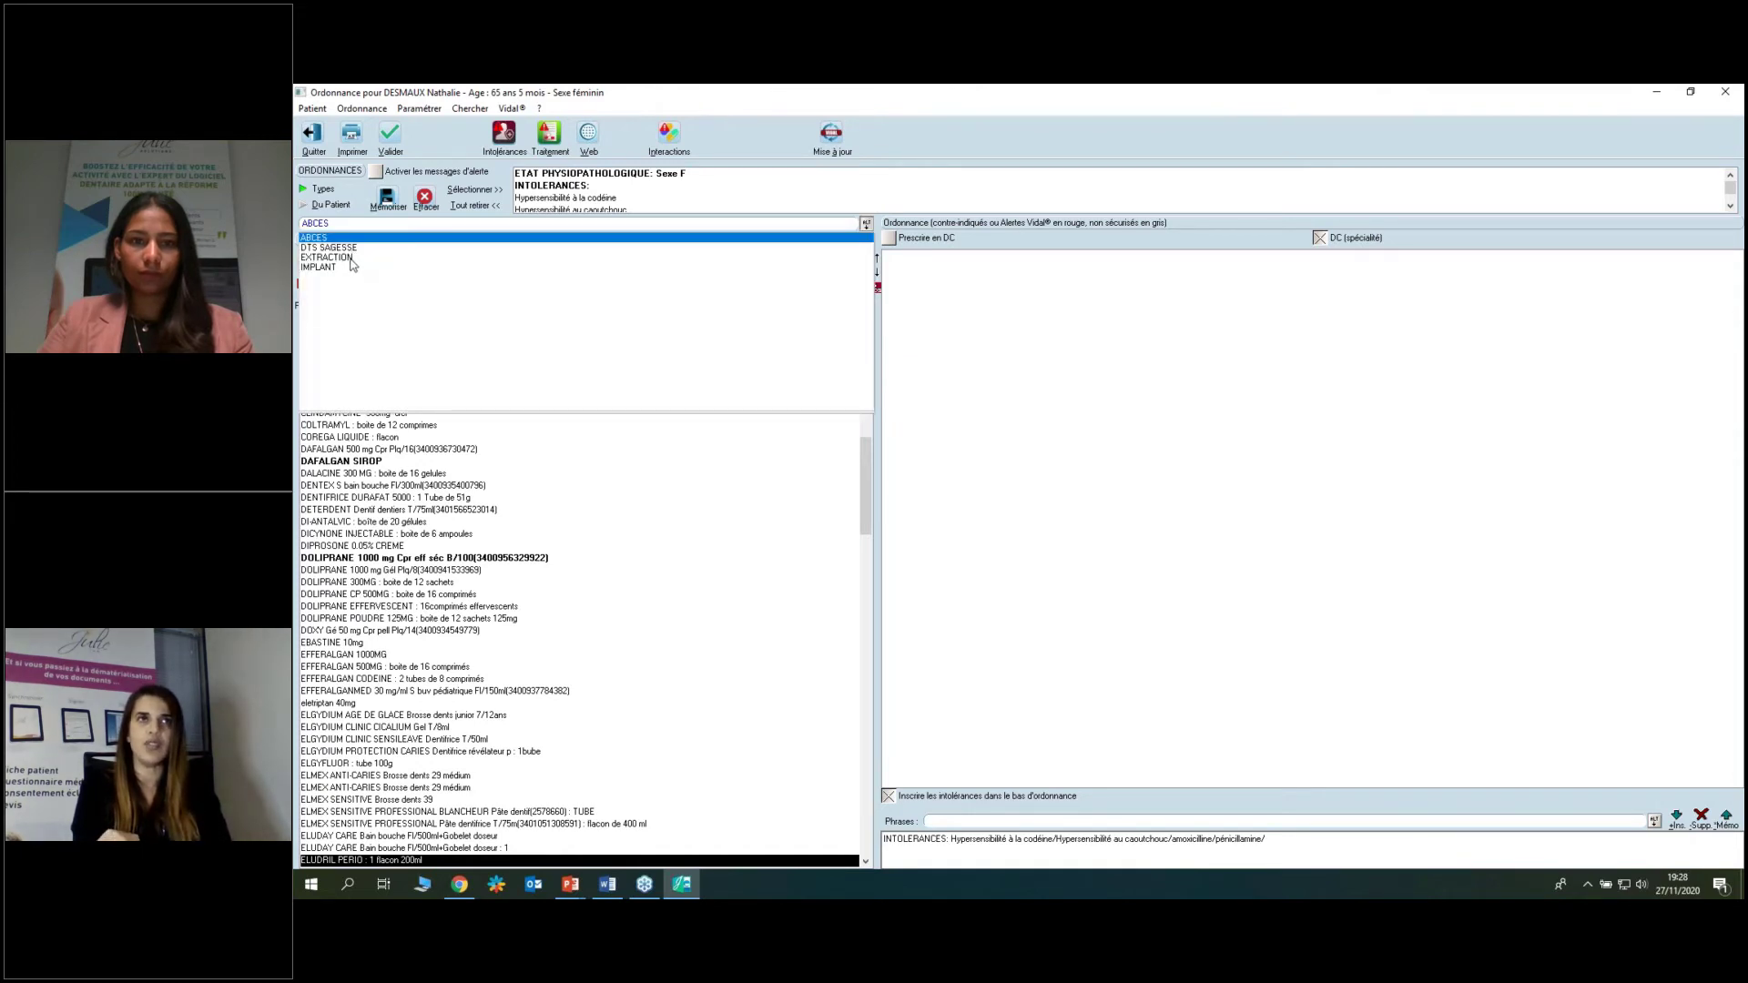
pyautogui.click(351, 258)
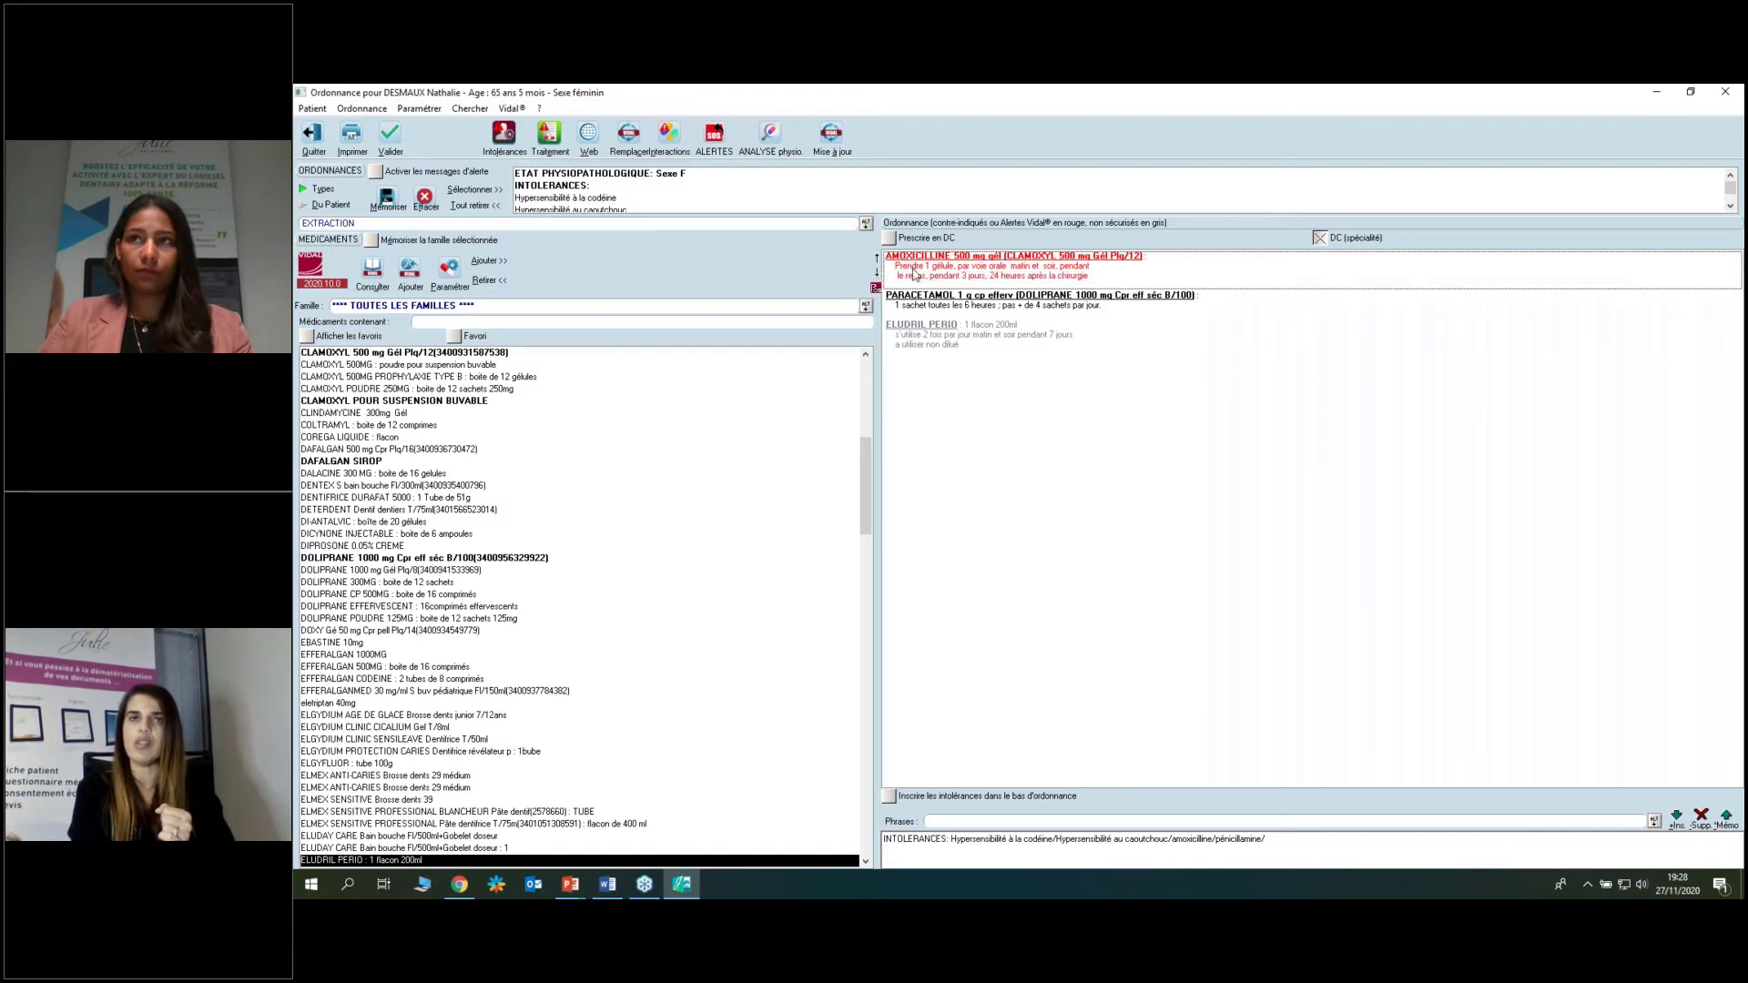
# Move ELUDRIL PERIO above the paracetamol line and open the Doliprane 1000 mg dosage entry.
pyautogui.click(904, 326)
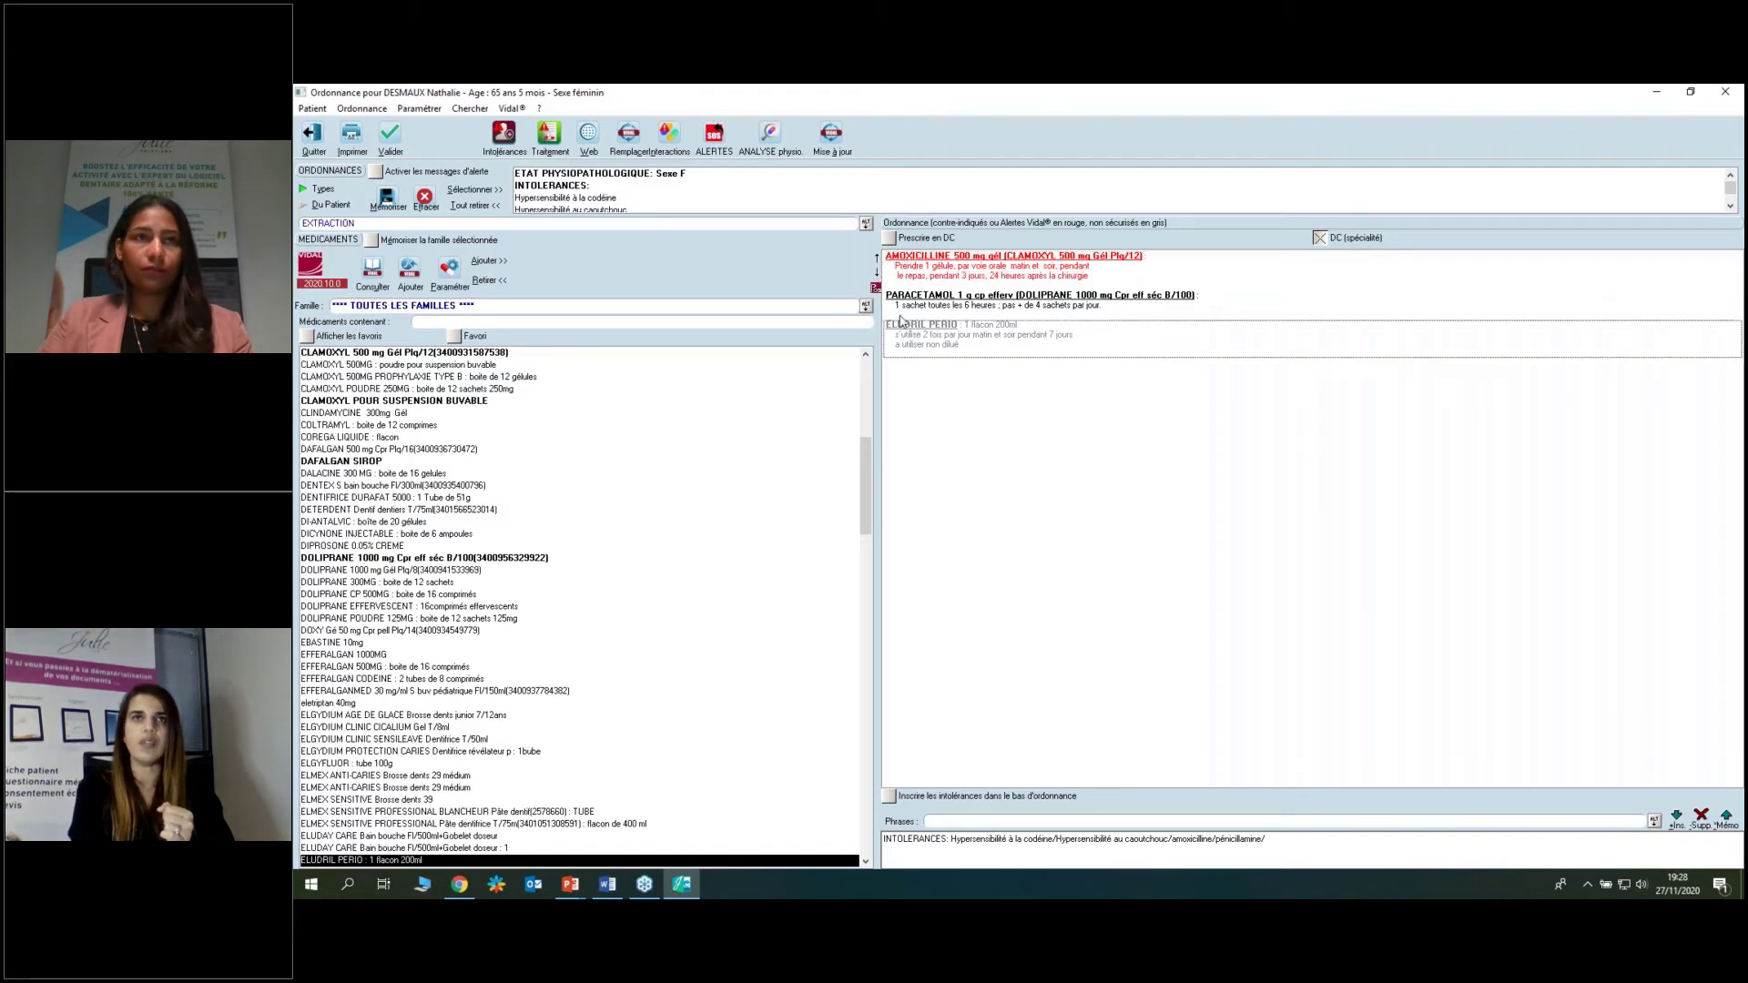
pyautogui.click(877, 259)
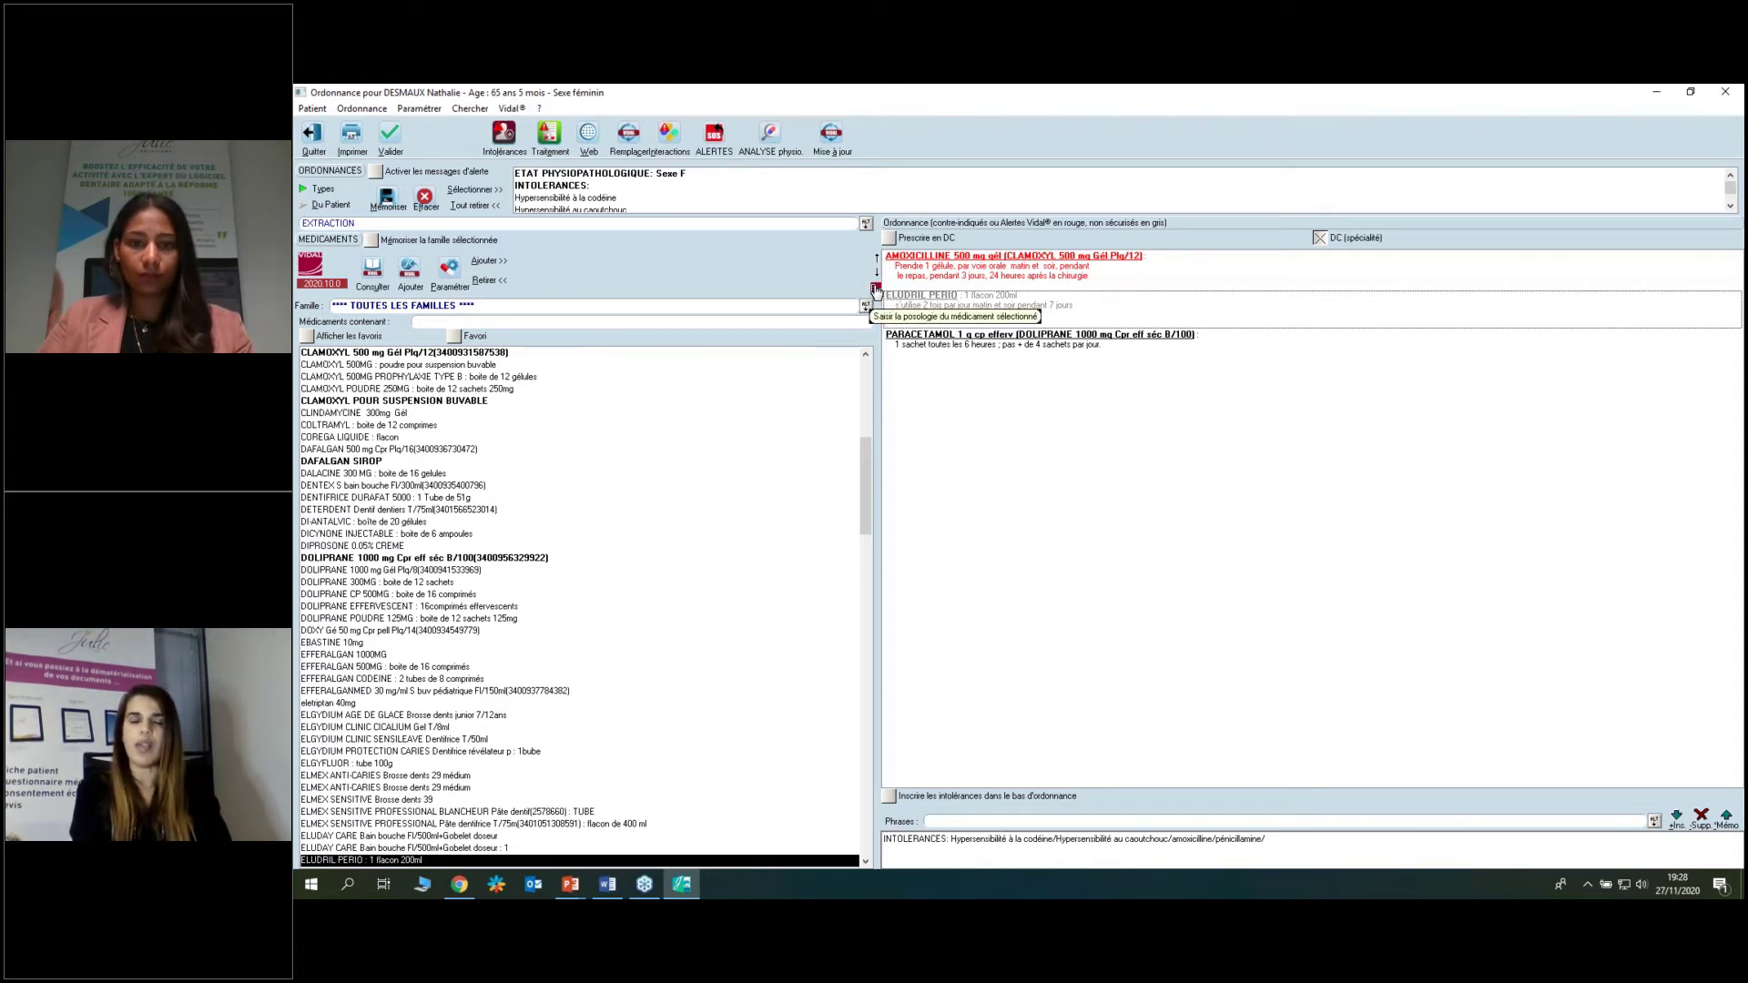
pyautogui.click(876, 290)
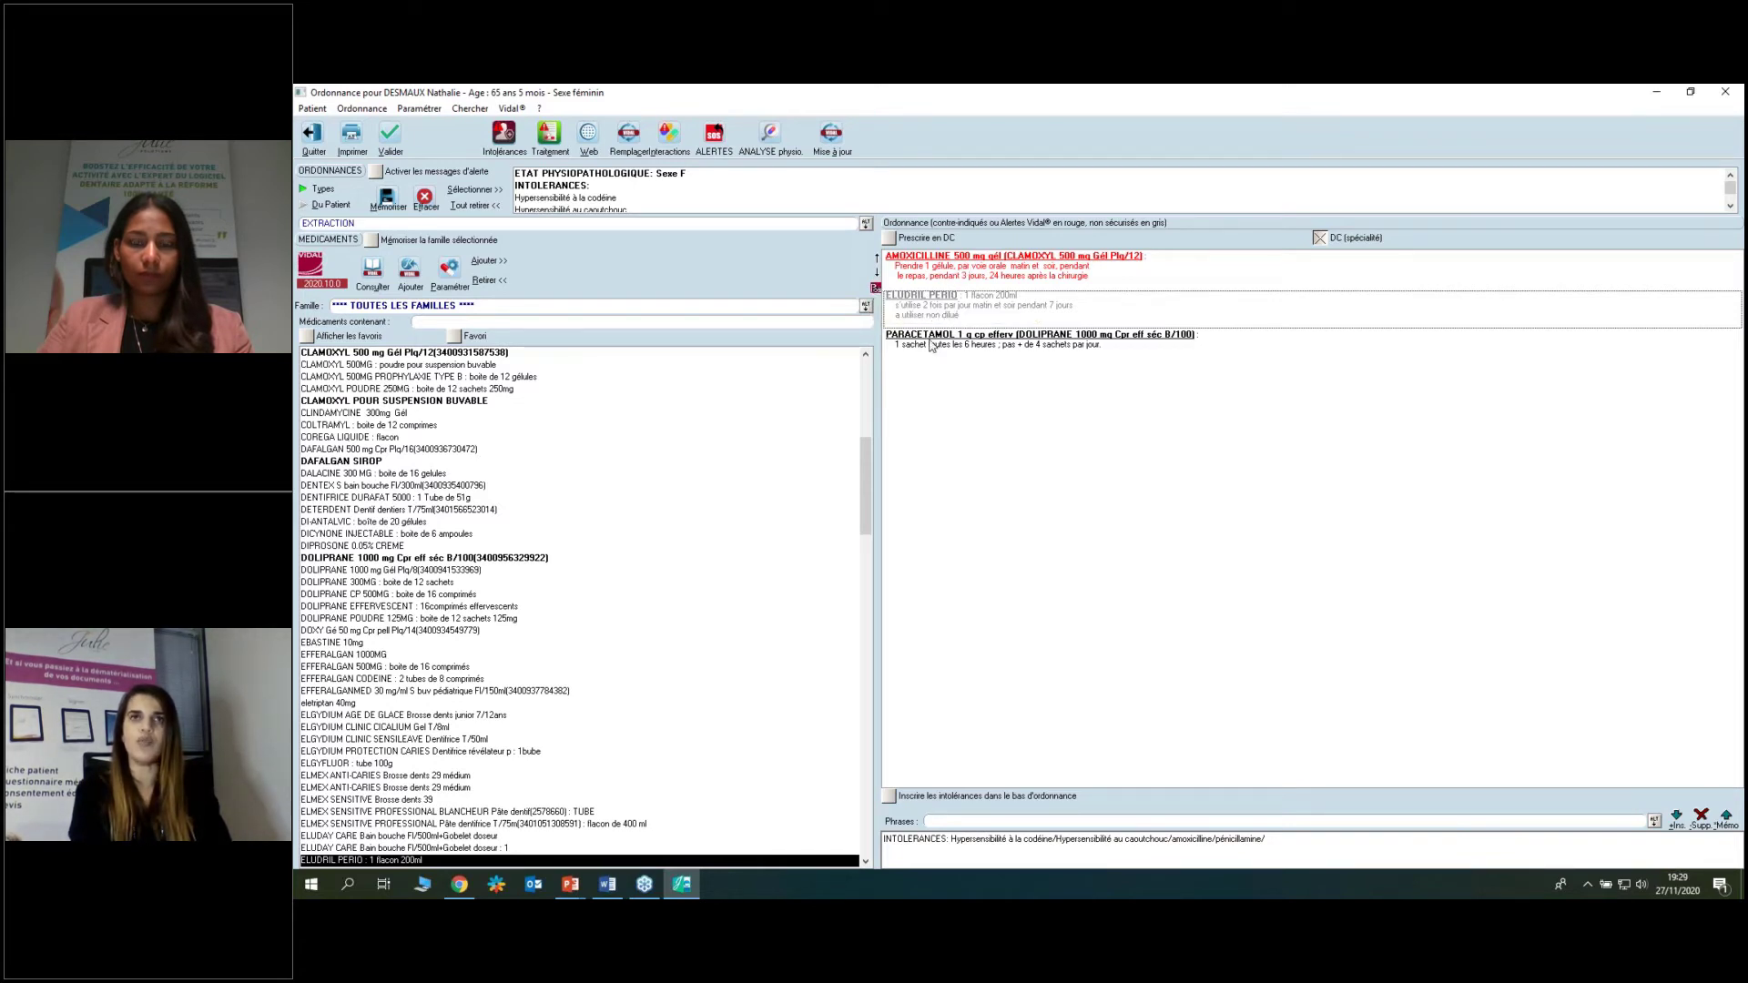
pyautogui.click(938, 337)
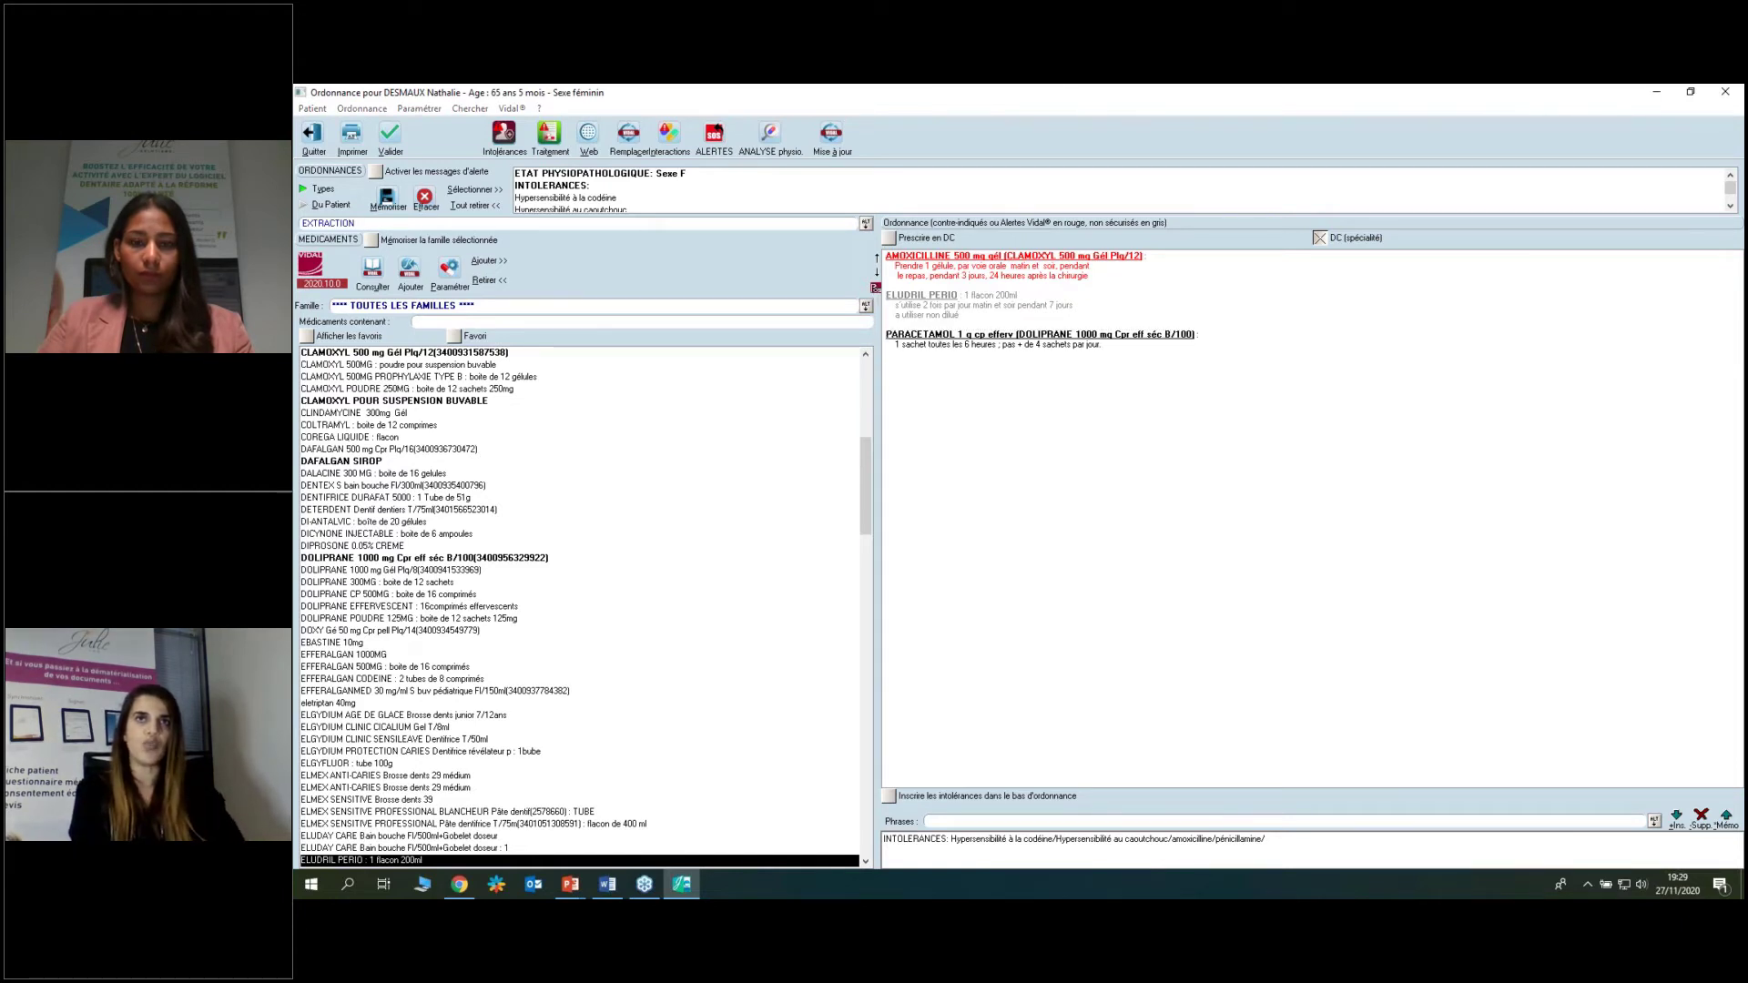
pyautogui.click(875, 287)
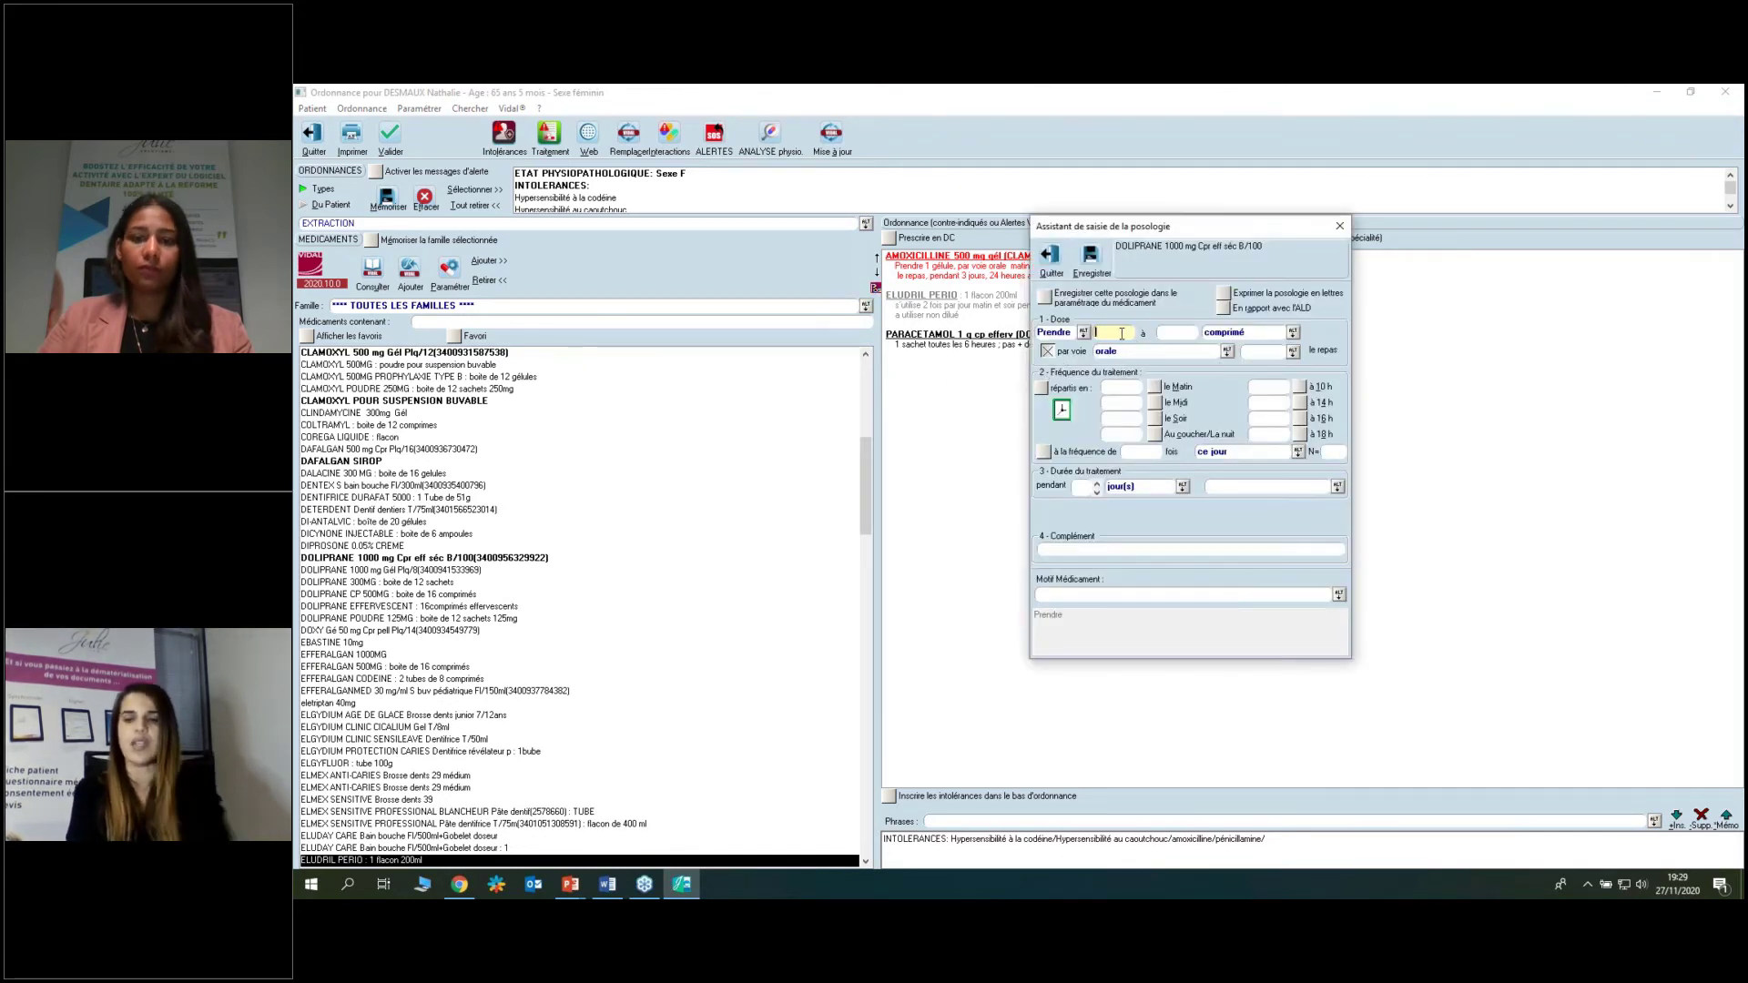
# Set Doliprane to 1 tablet morning and evening for 3 days, 'EN CAS DE DOULEUR', and save.
pyautogui.write('1')
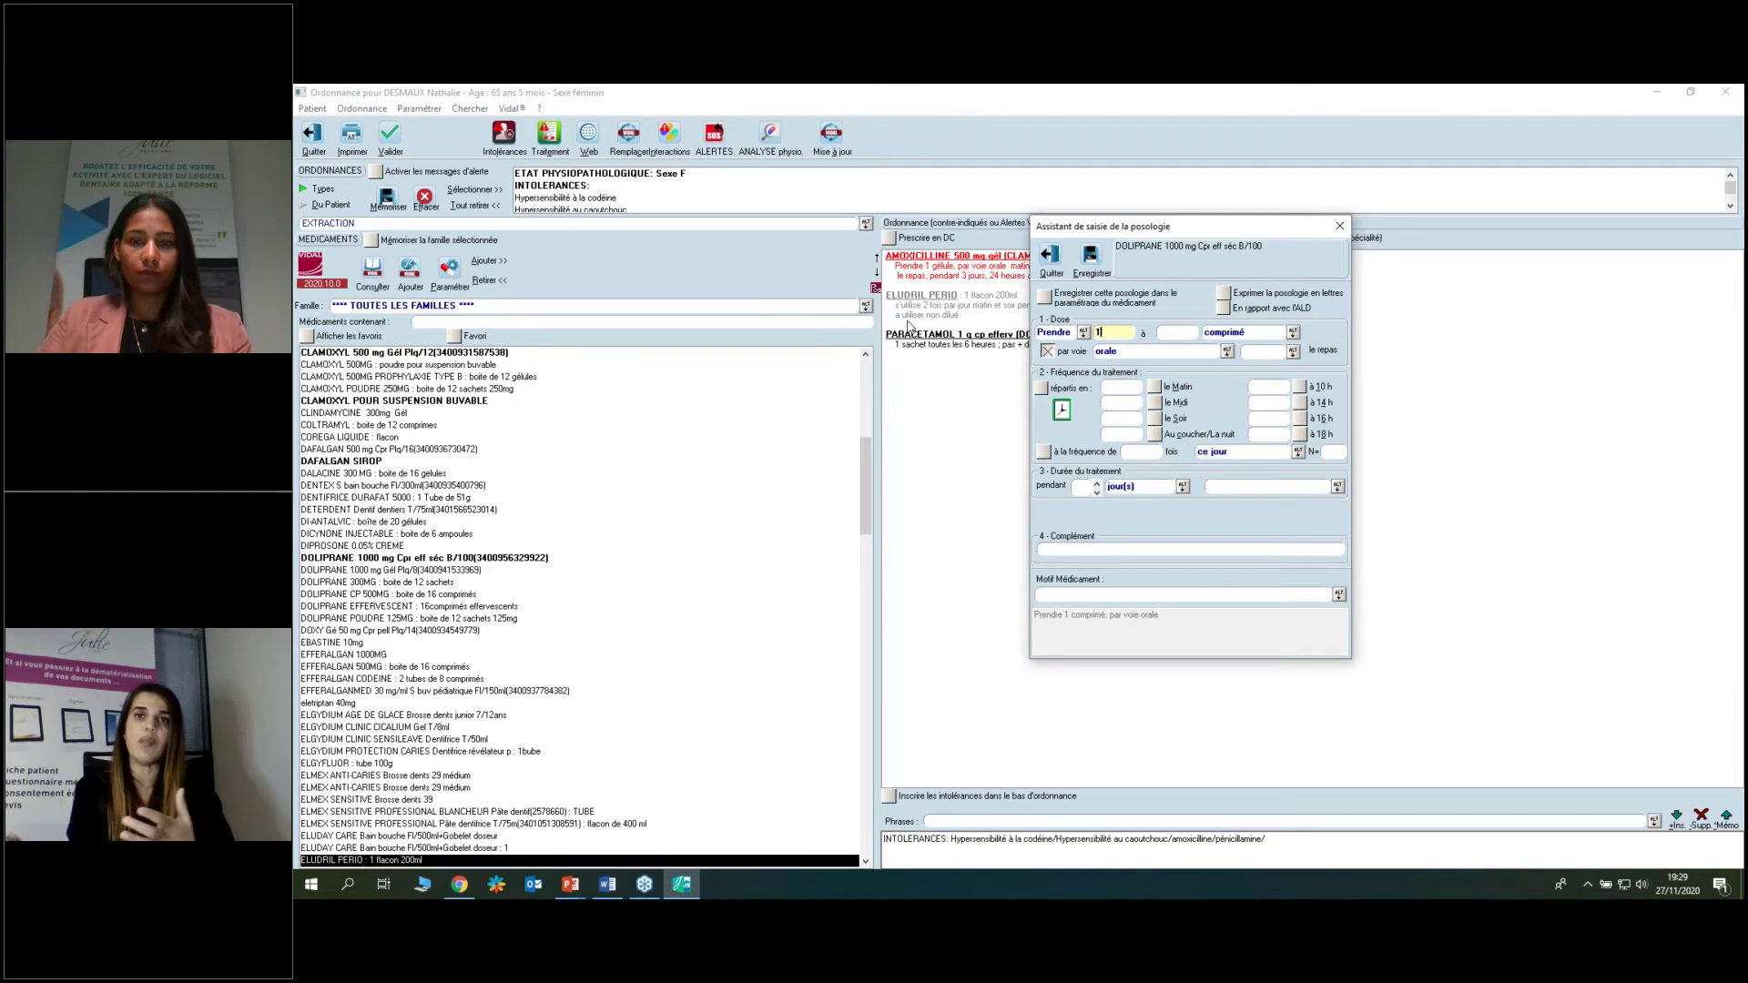
pyautogui.click(1156, 386)
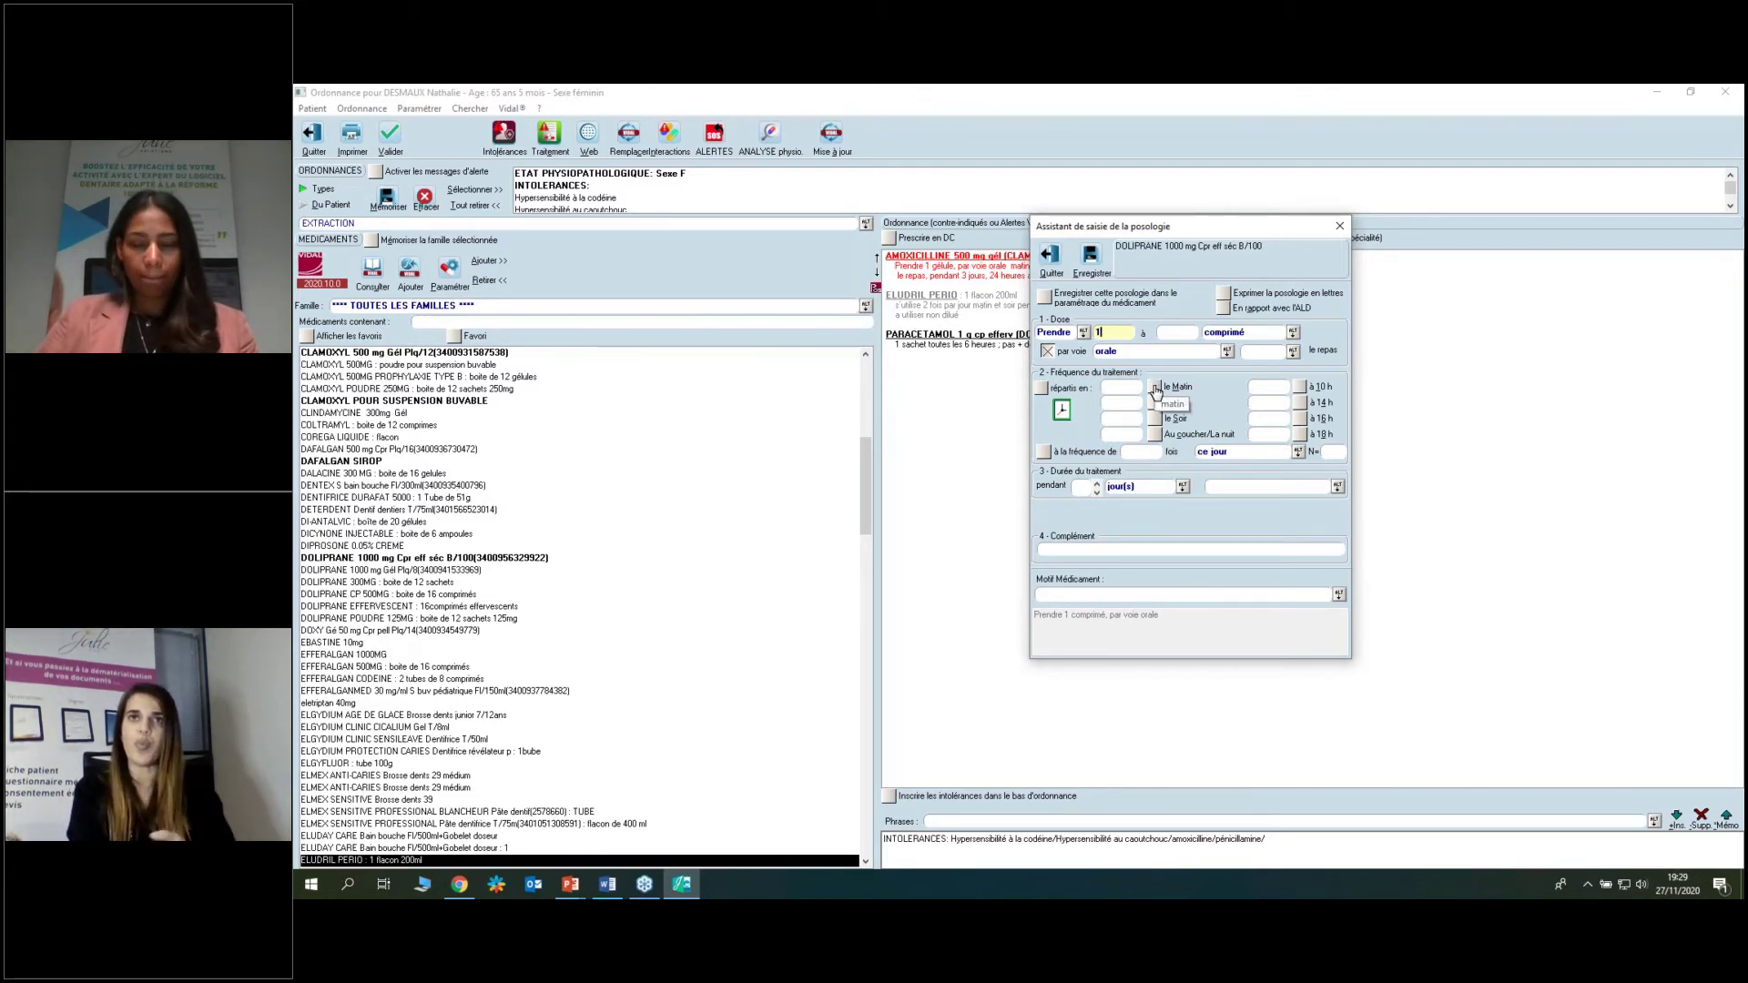
pyautogui.click(1155, 420)
pyautogui.click(1096, 483)
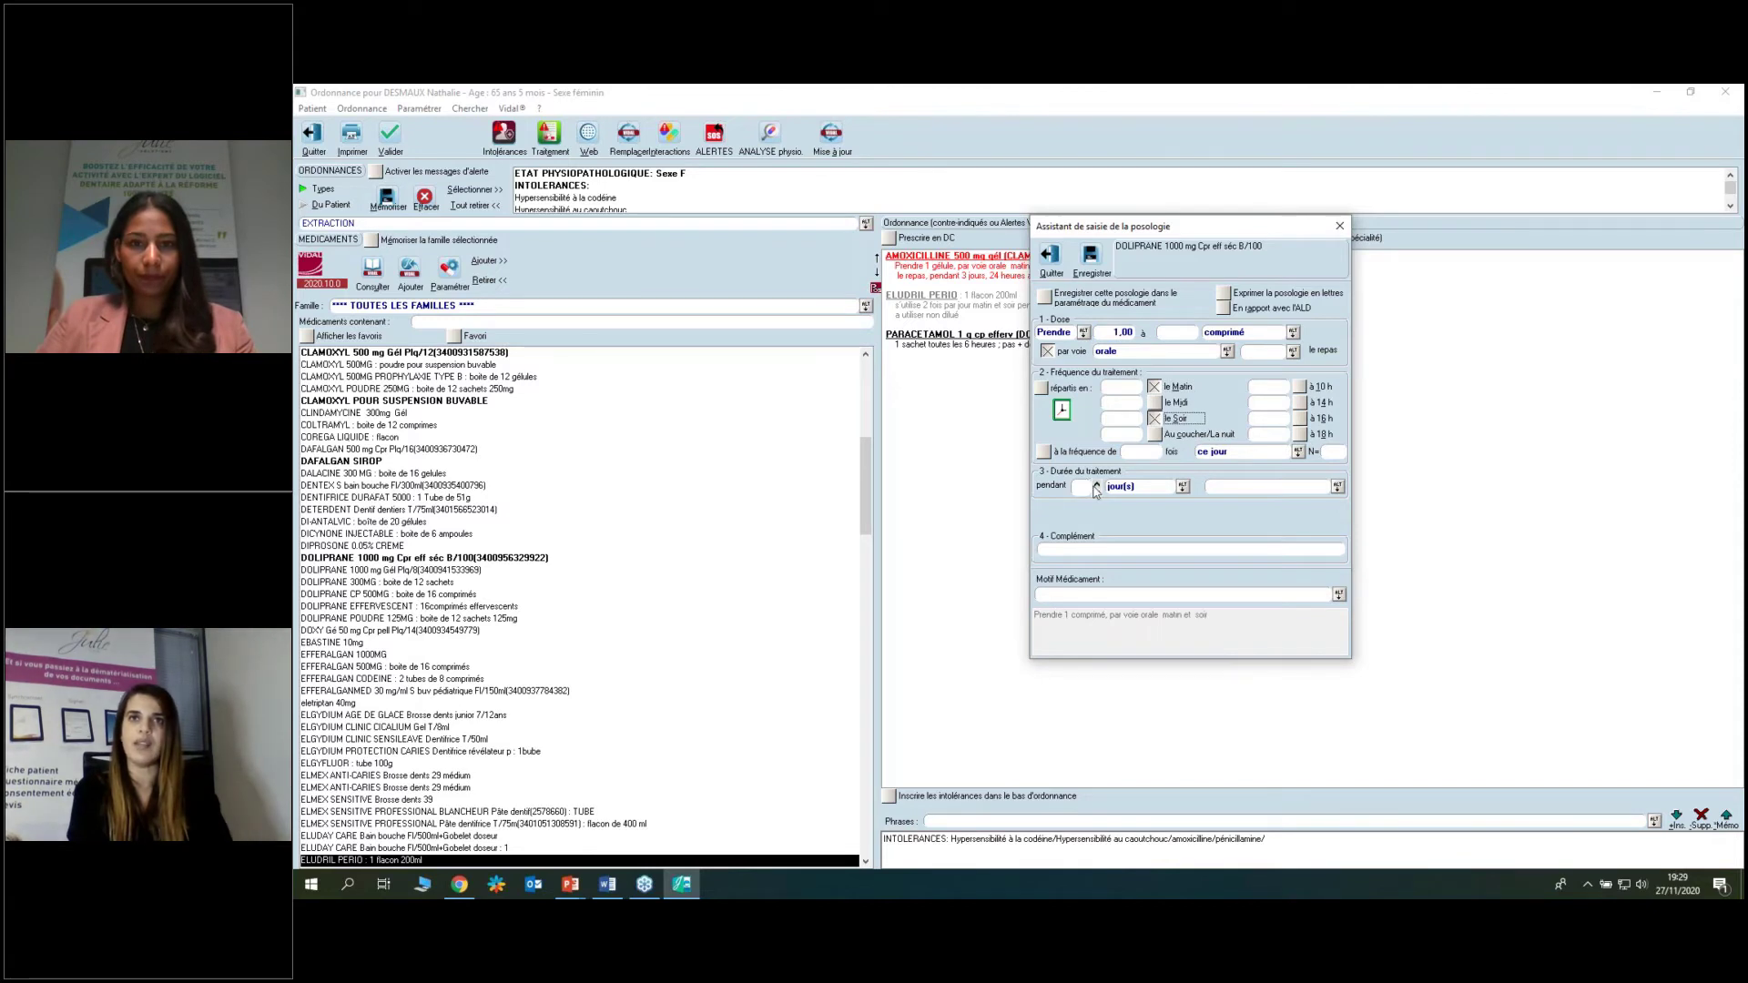
pyautogui.click(1096, 488)
pyautogui.click(1095, 593)
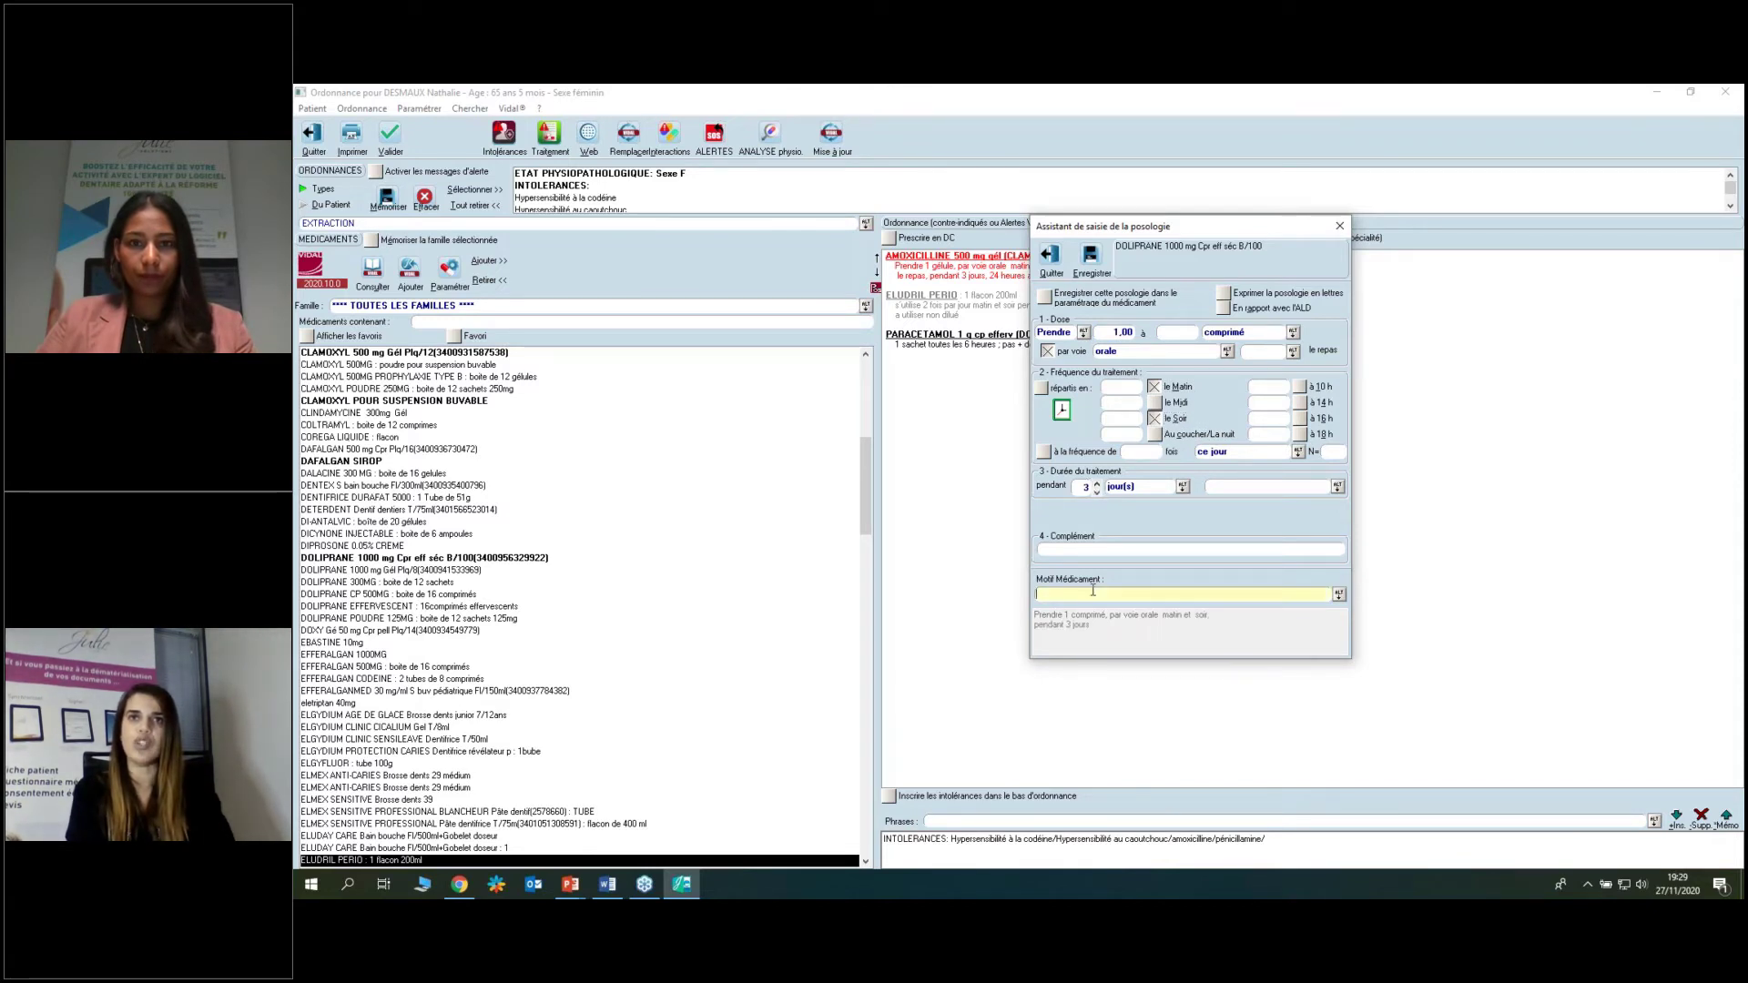
pyautogui.click(1100, 546)
pyautogui.write('EN CAS D')
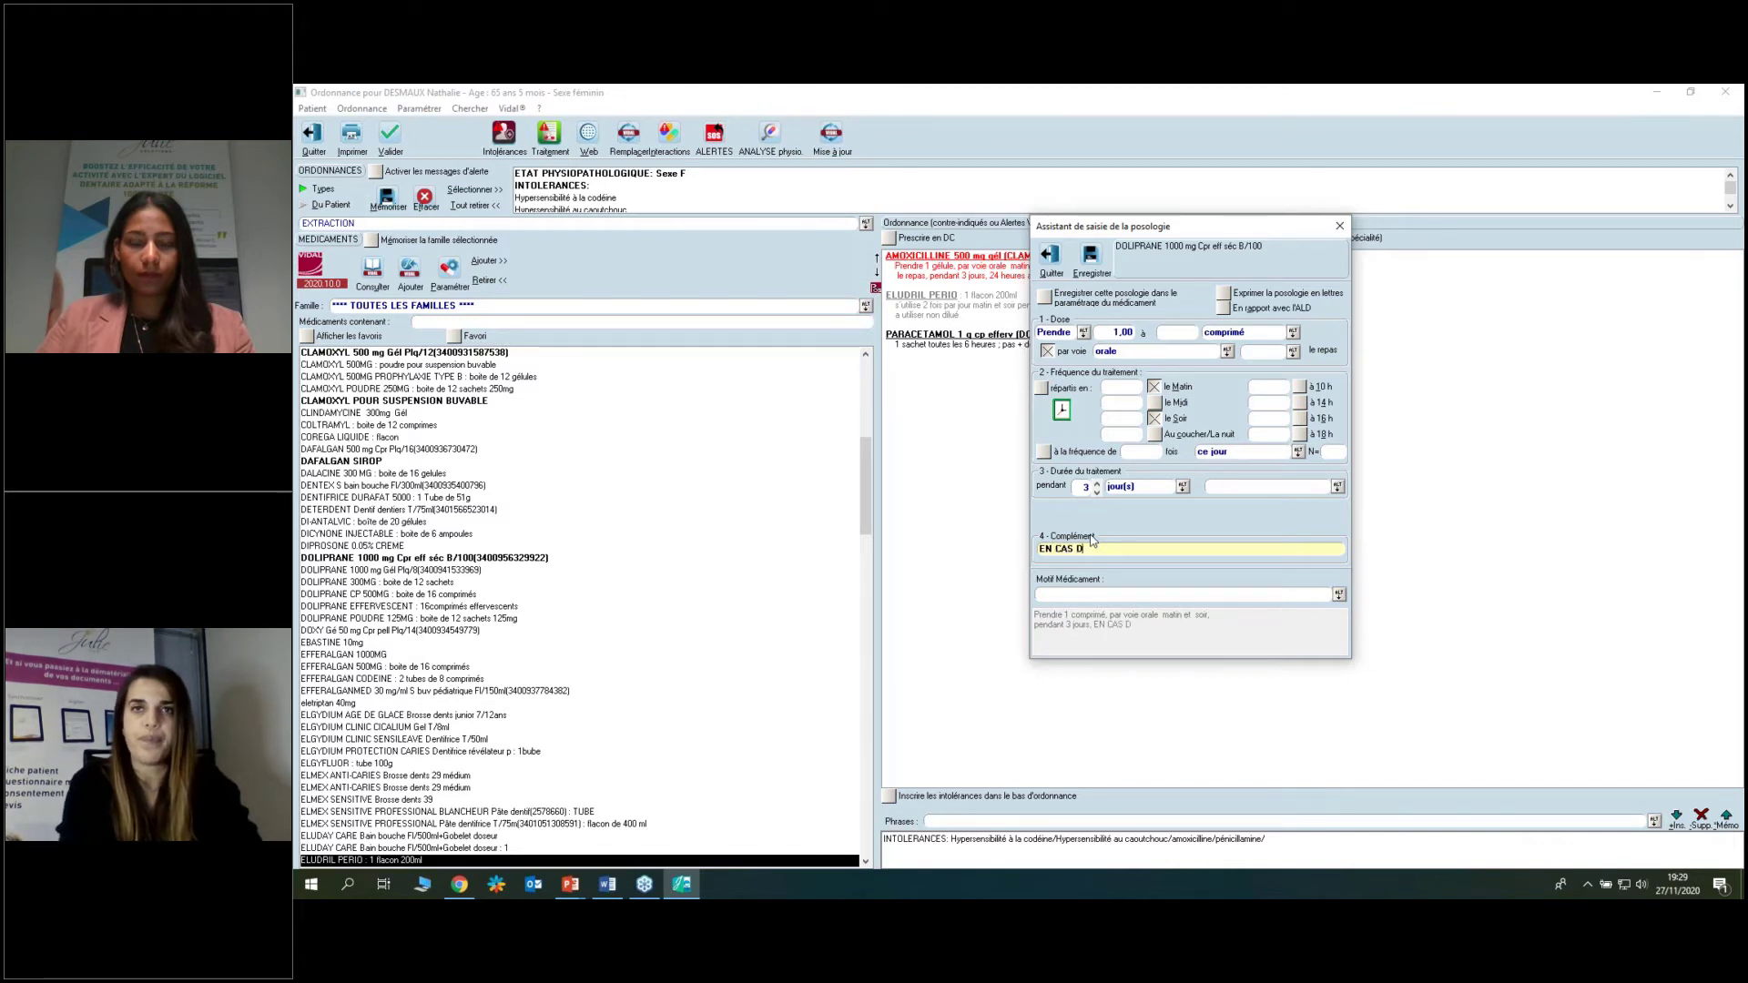
pyautogui.write('E DOULEUR')
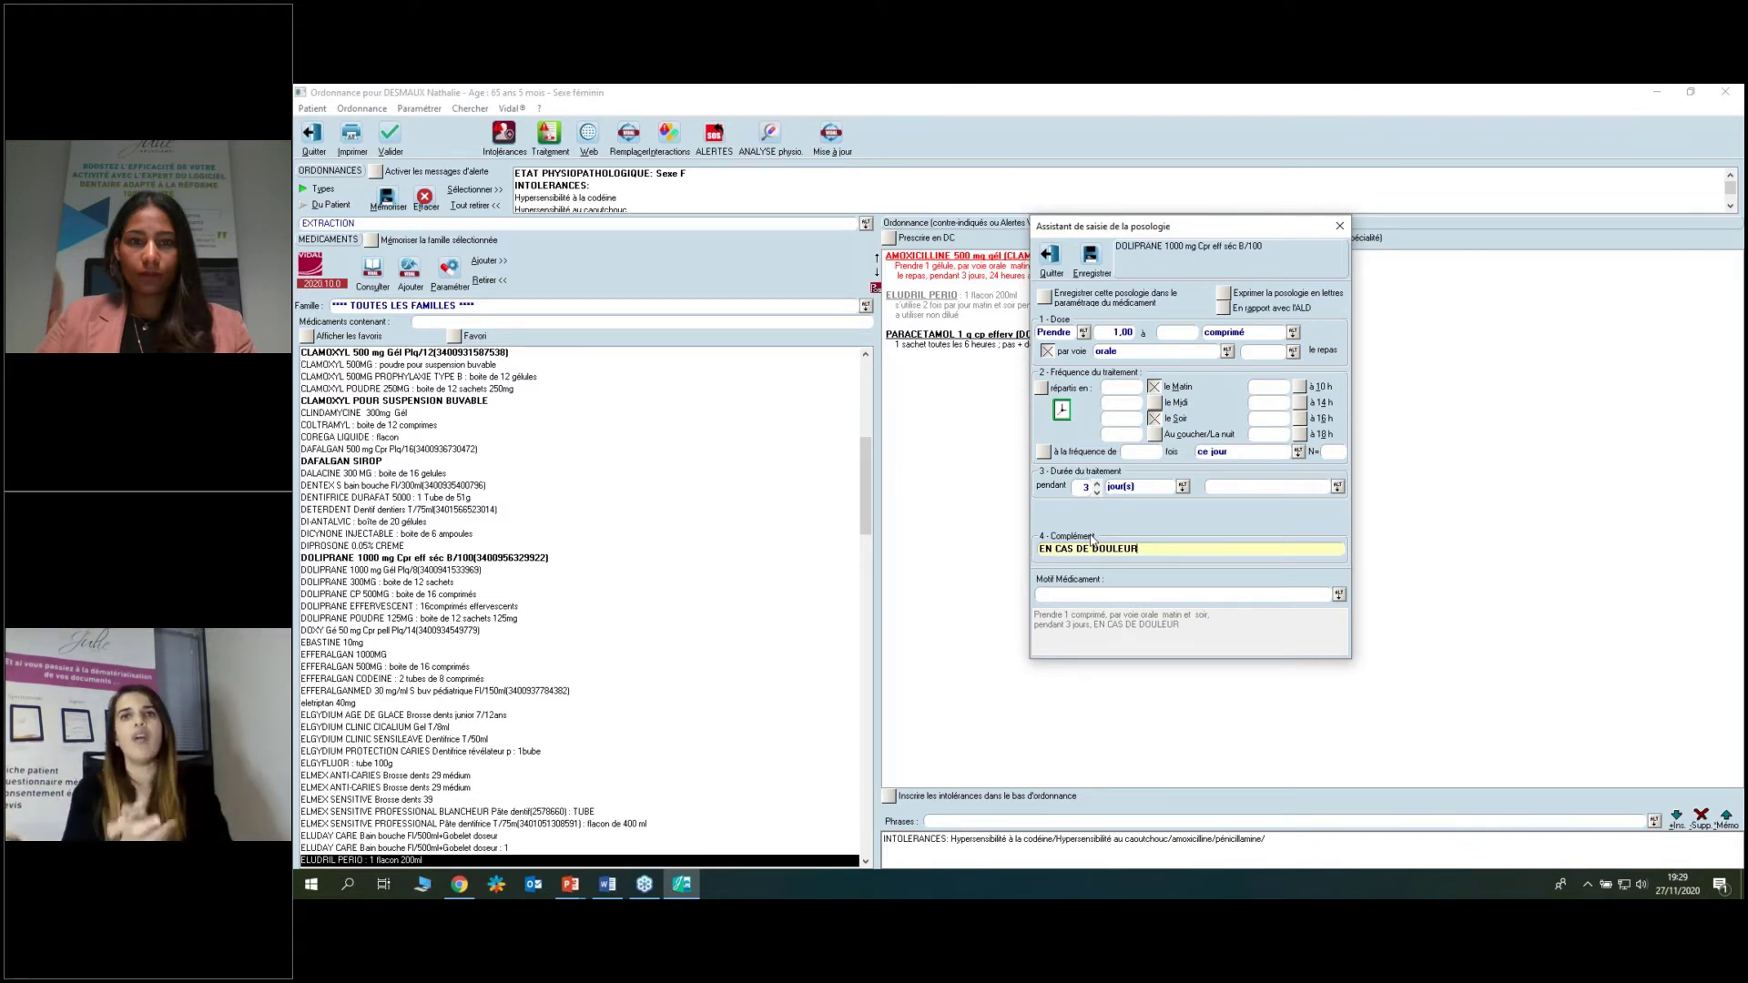
pyautogui.click(1339, 594)
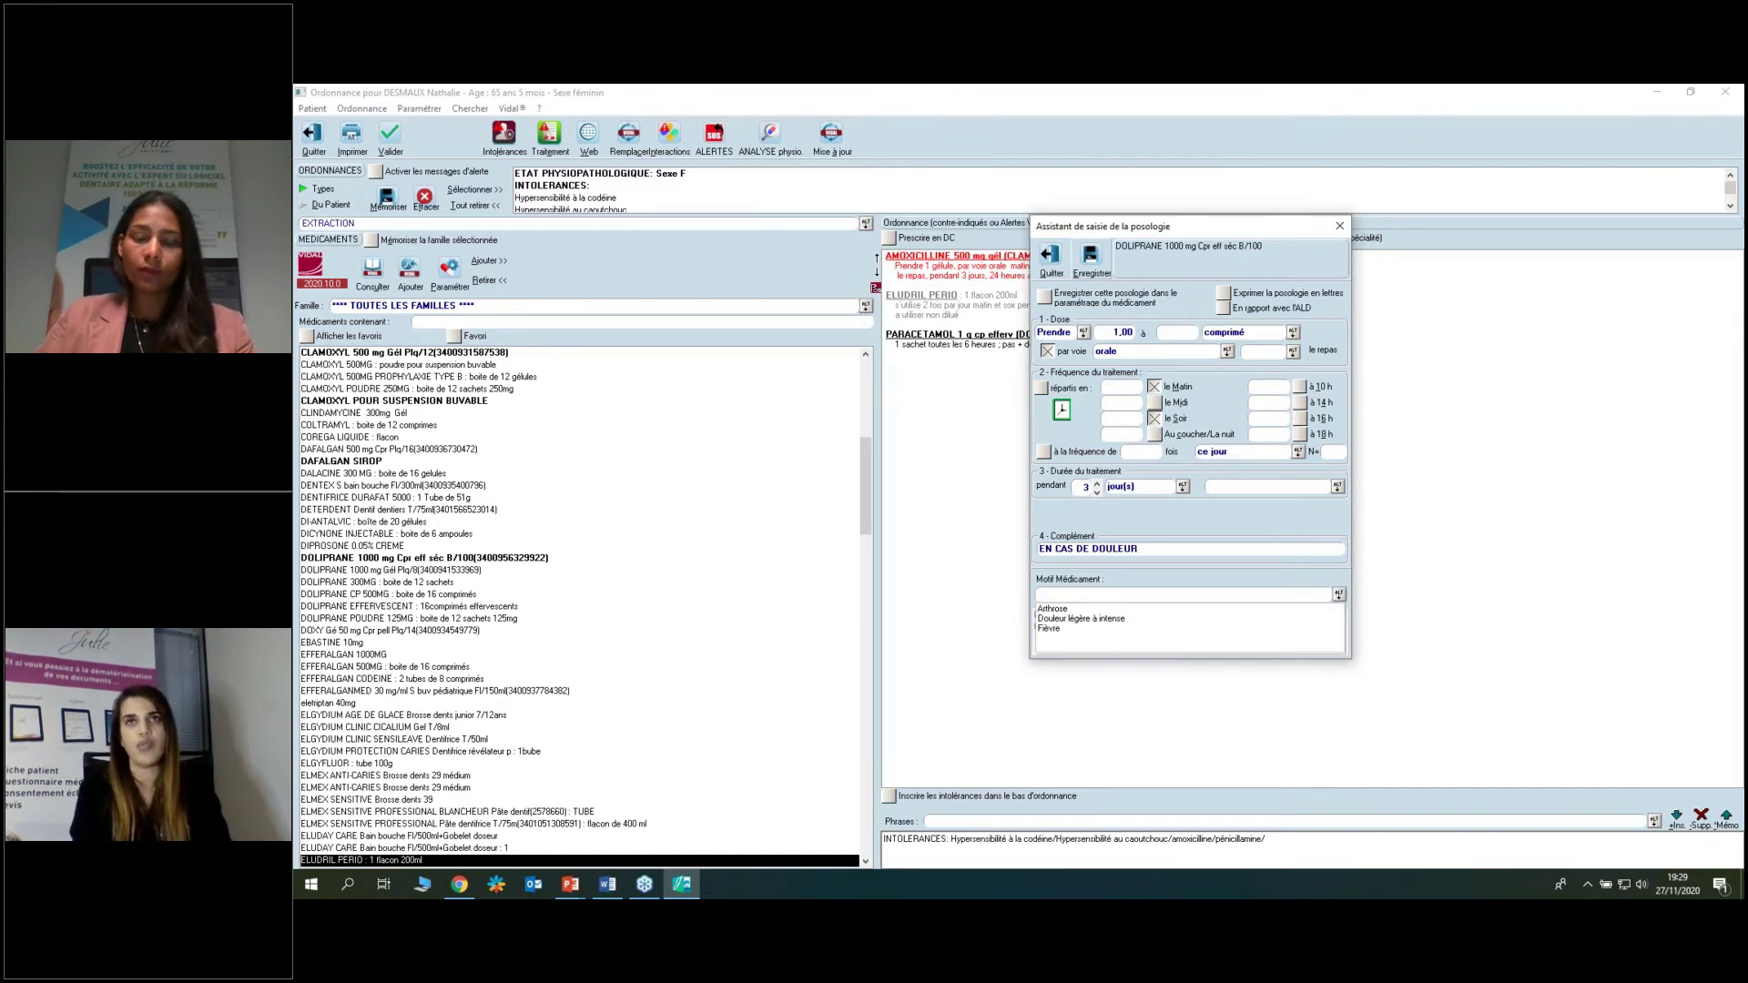
pyautogui.click(1093, 260)
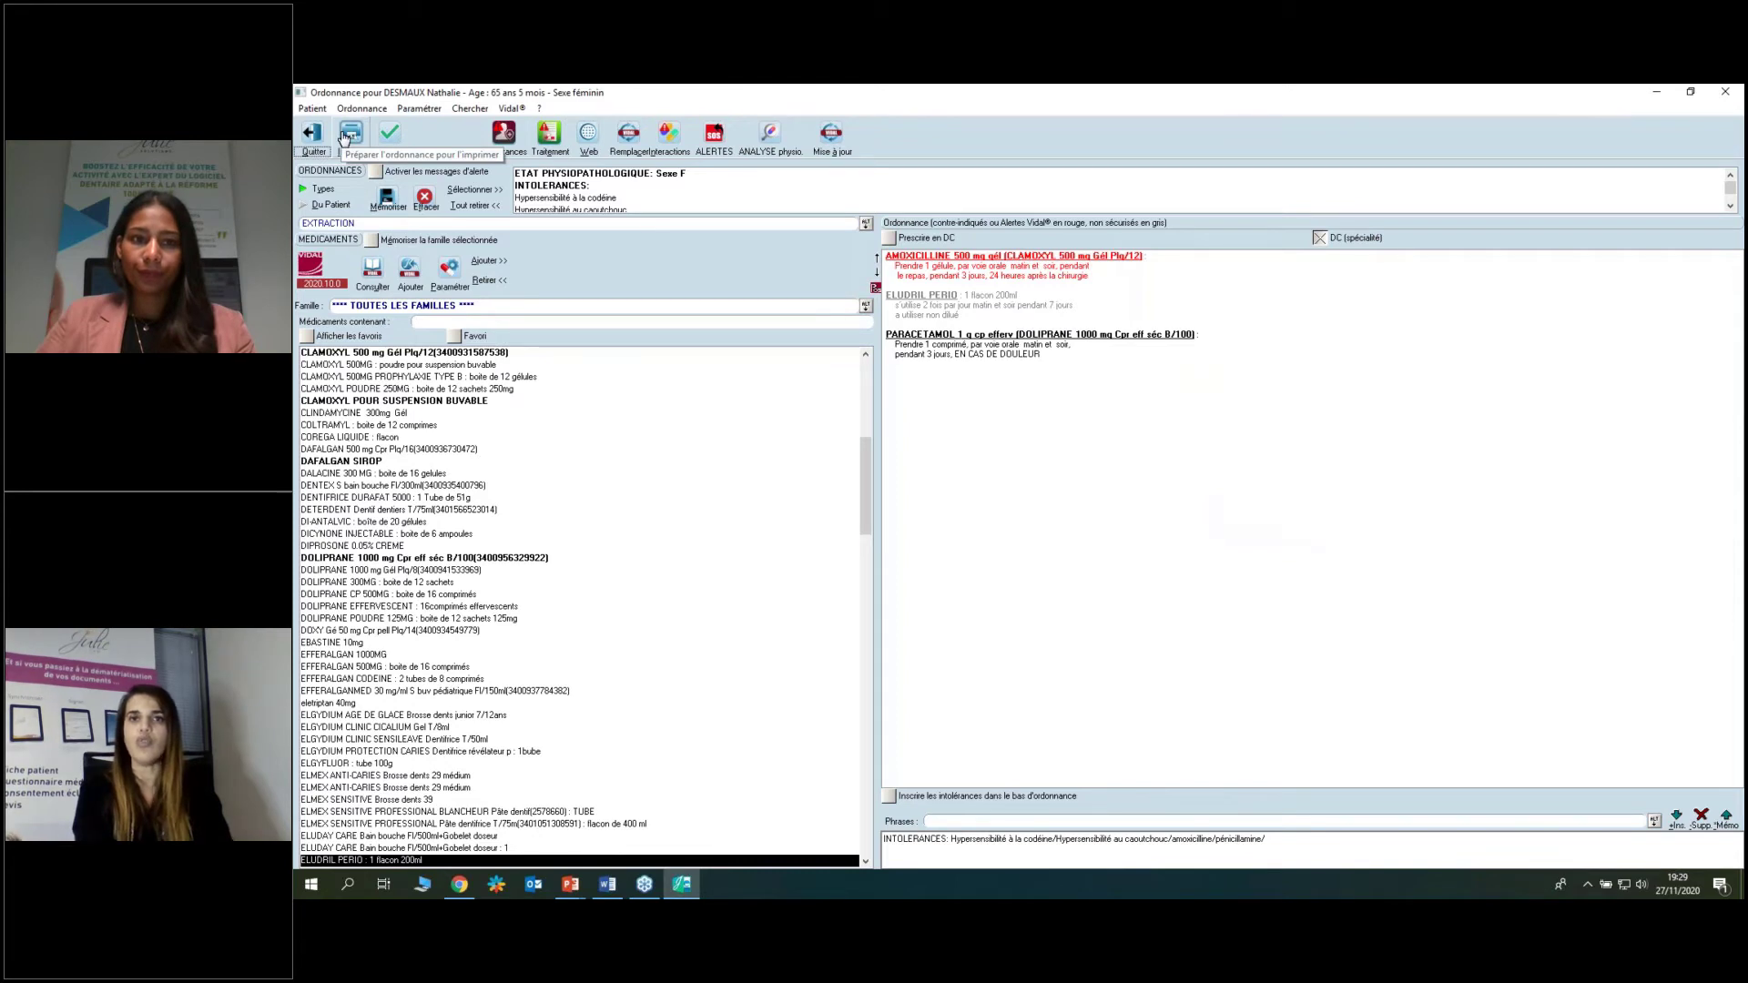
# Send the prescription to printing and continue past the VIDAL analysis window.
pyautogui.click(346, 135)
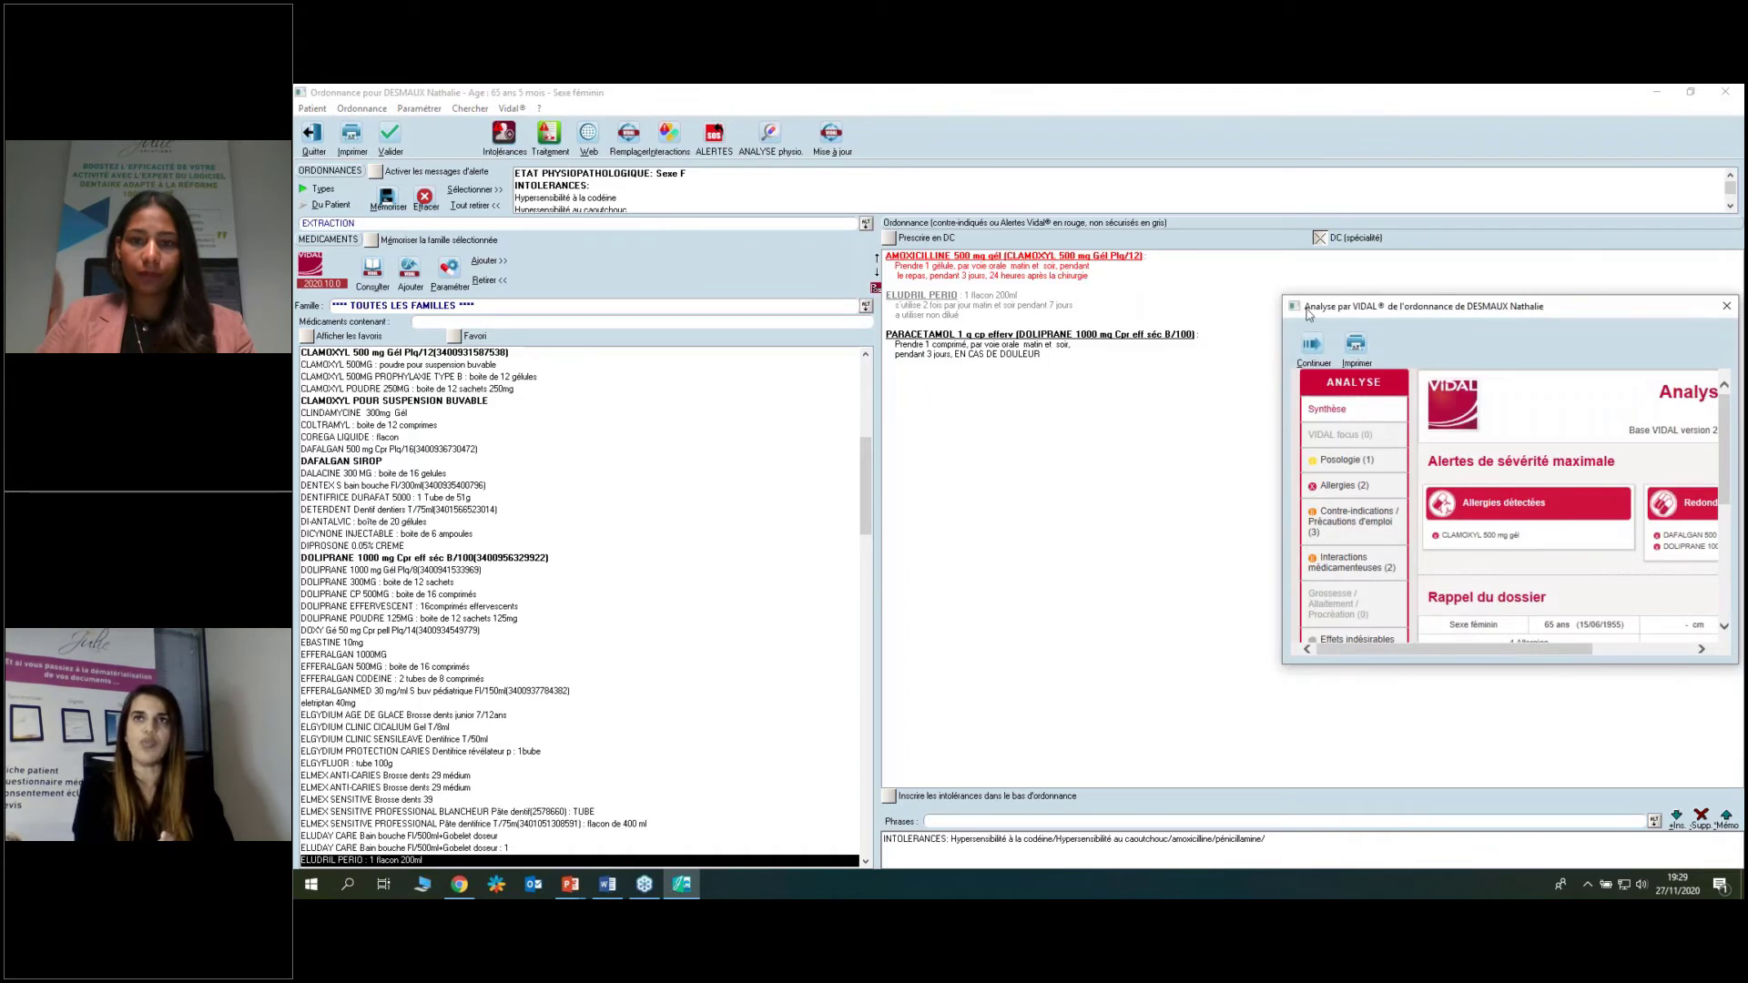
pyautogui.moveTo(1291, 306); pyautogui.dragTo(1120, 276)
pyautogui.click(1139, 320)
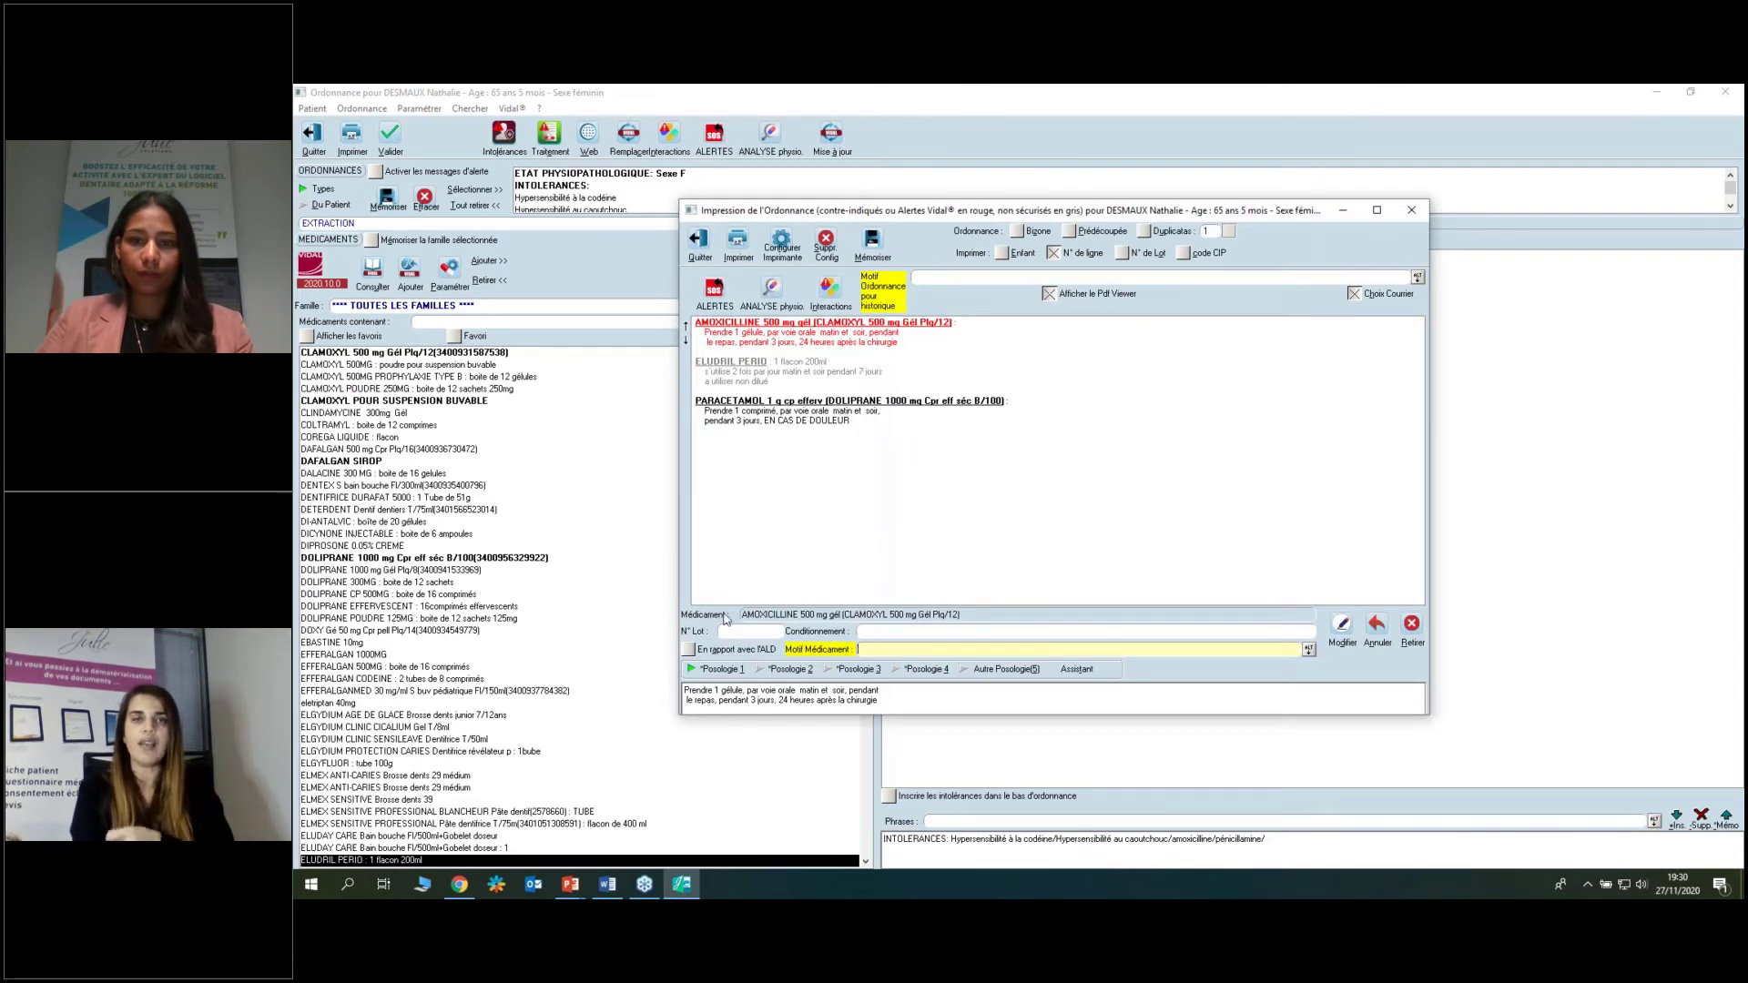
# Apply the stored 2-capsules morning-and-evening, 8-day posology to Amoxicilline and continue past VIDAL.
pyautogui.click(772, 340)
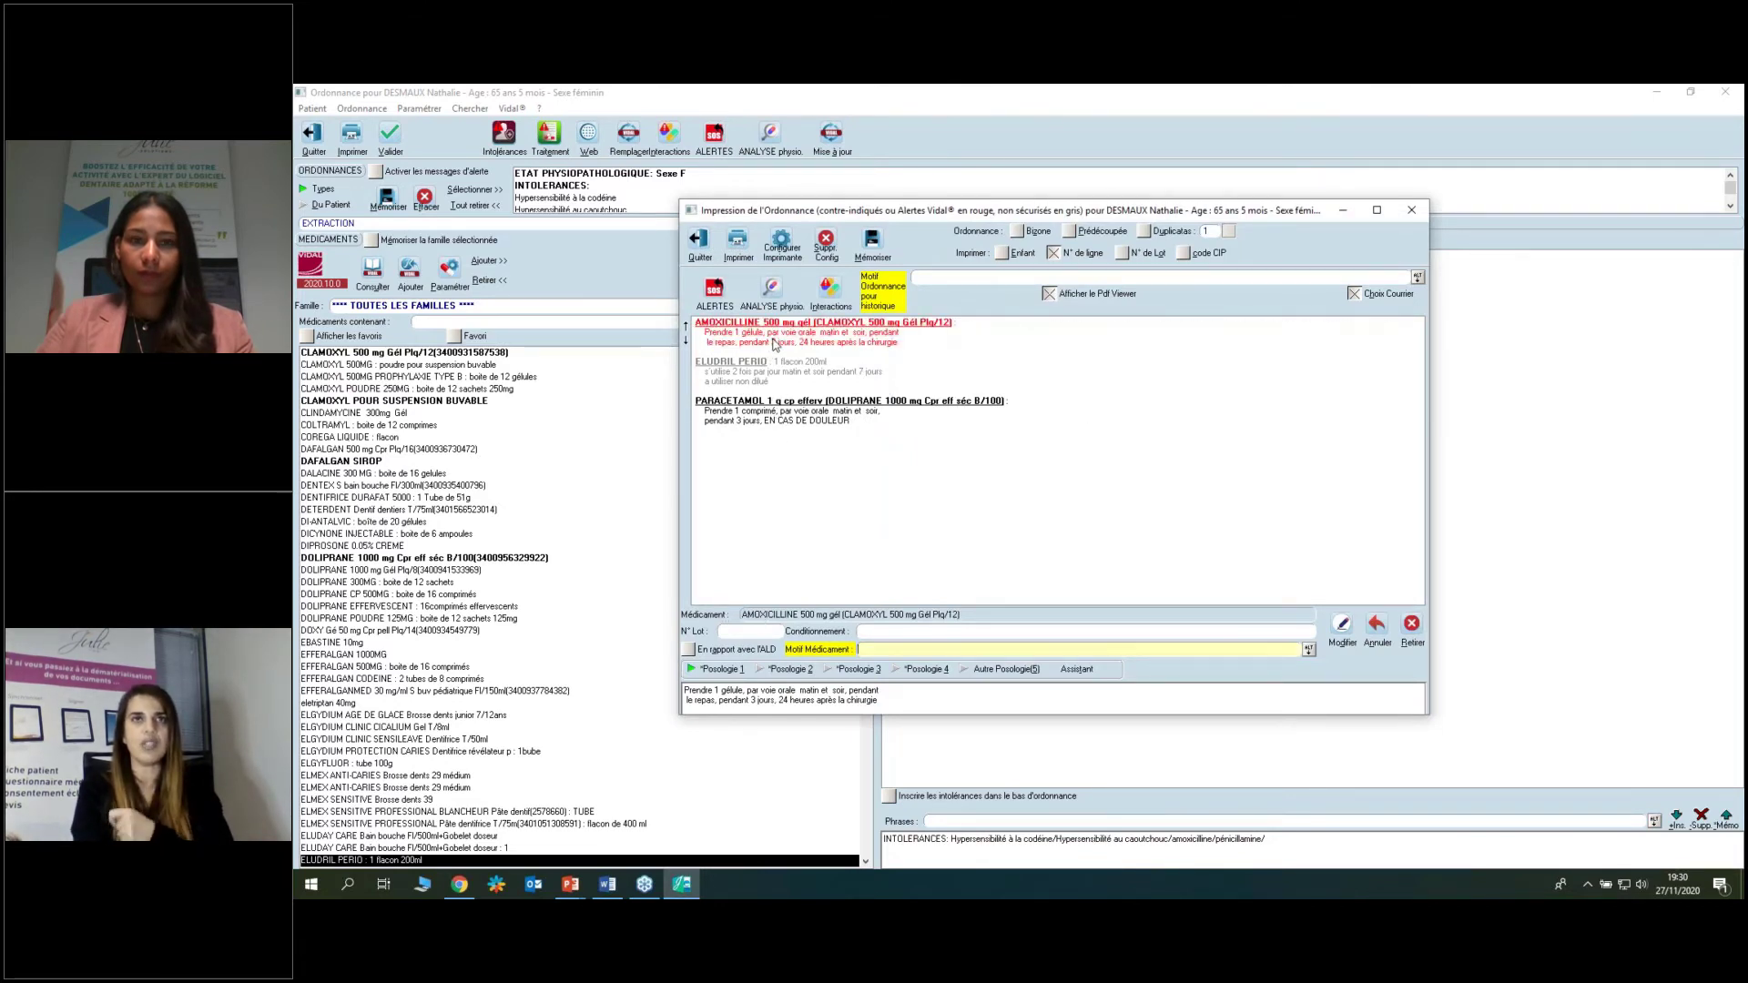
pyautogui.click(768, 670)
pyautogui.click(843, 670)
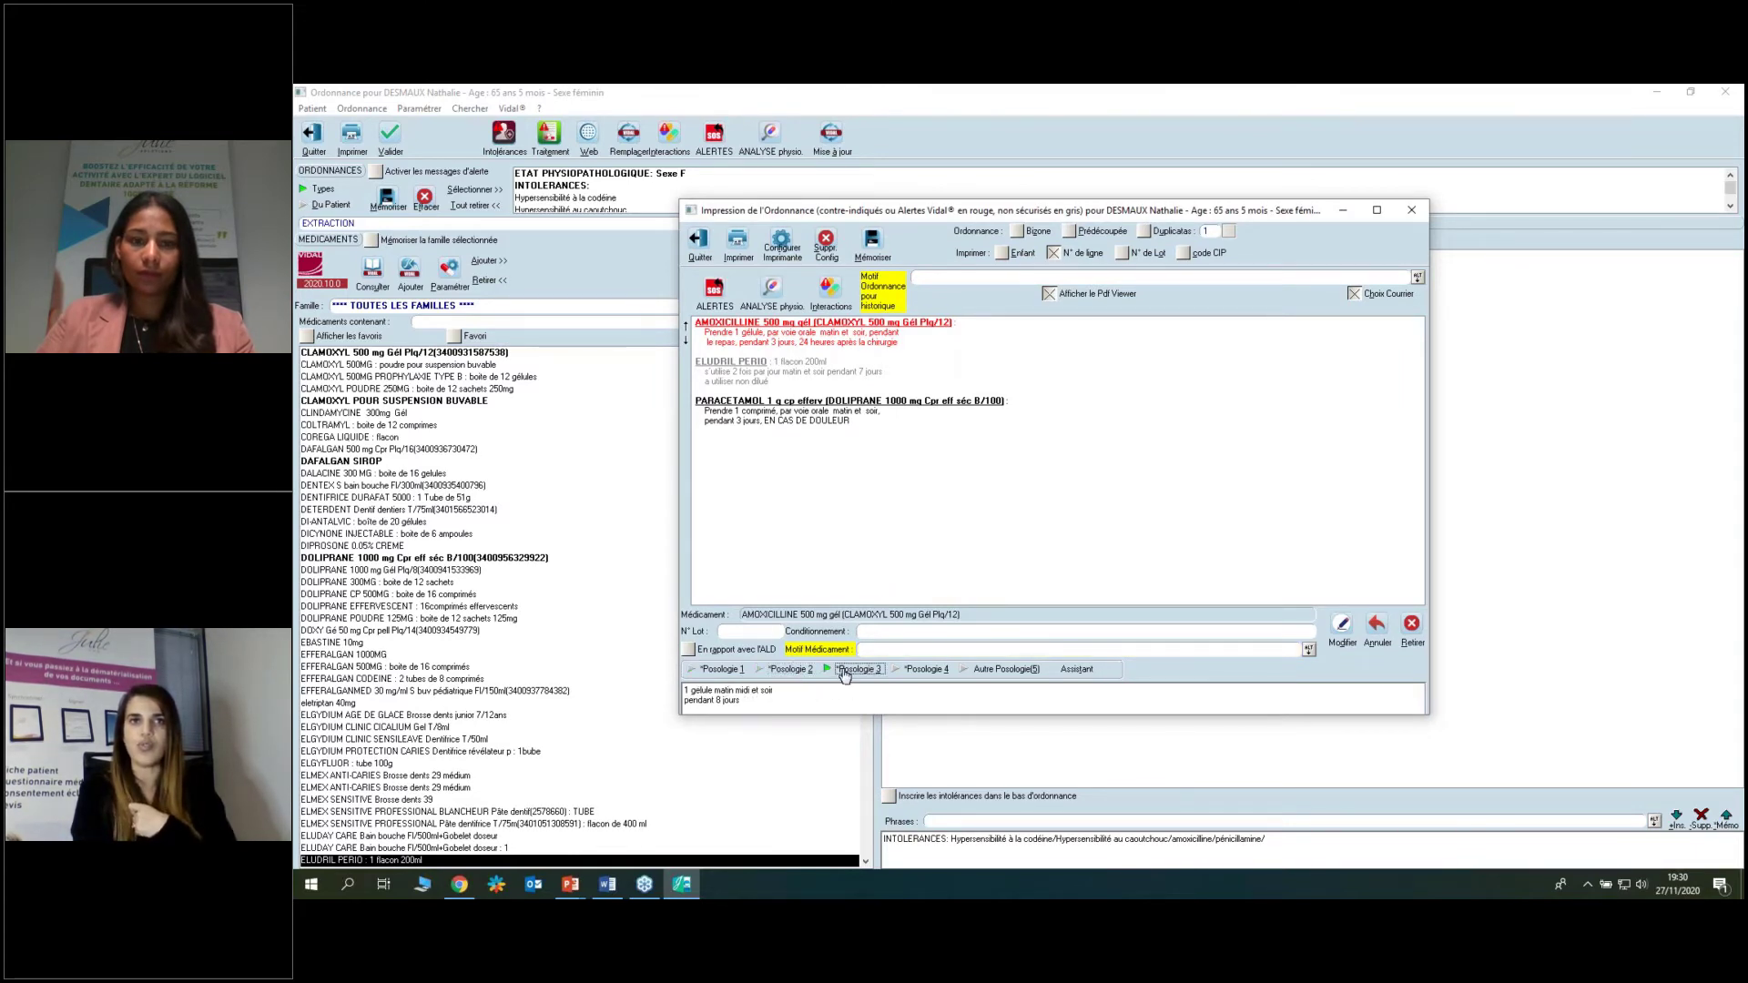
pyautogui.click(901, 671)
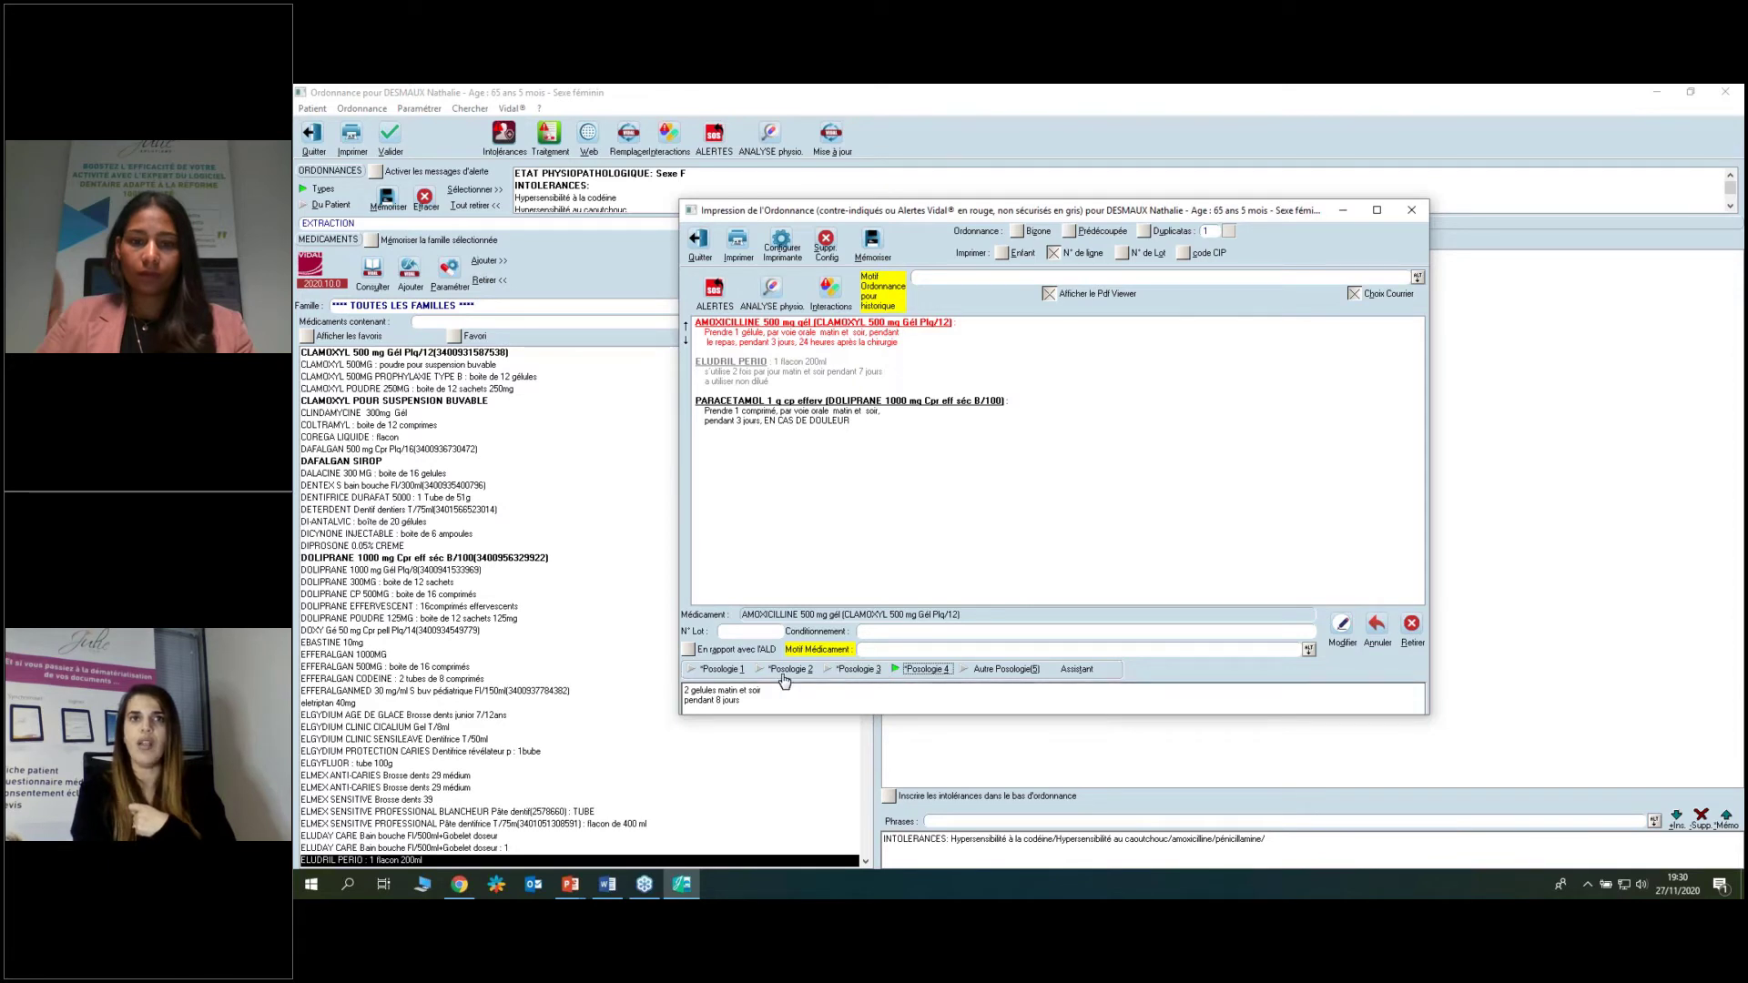
pyautogui.click(1341, 625)
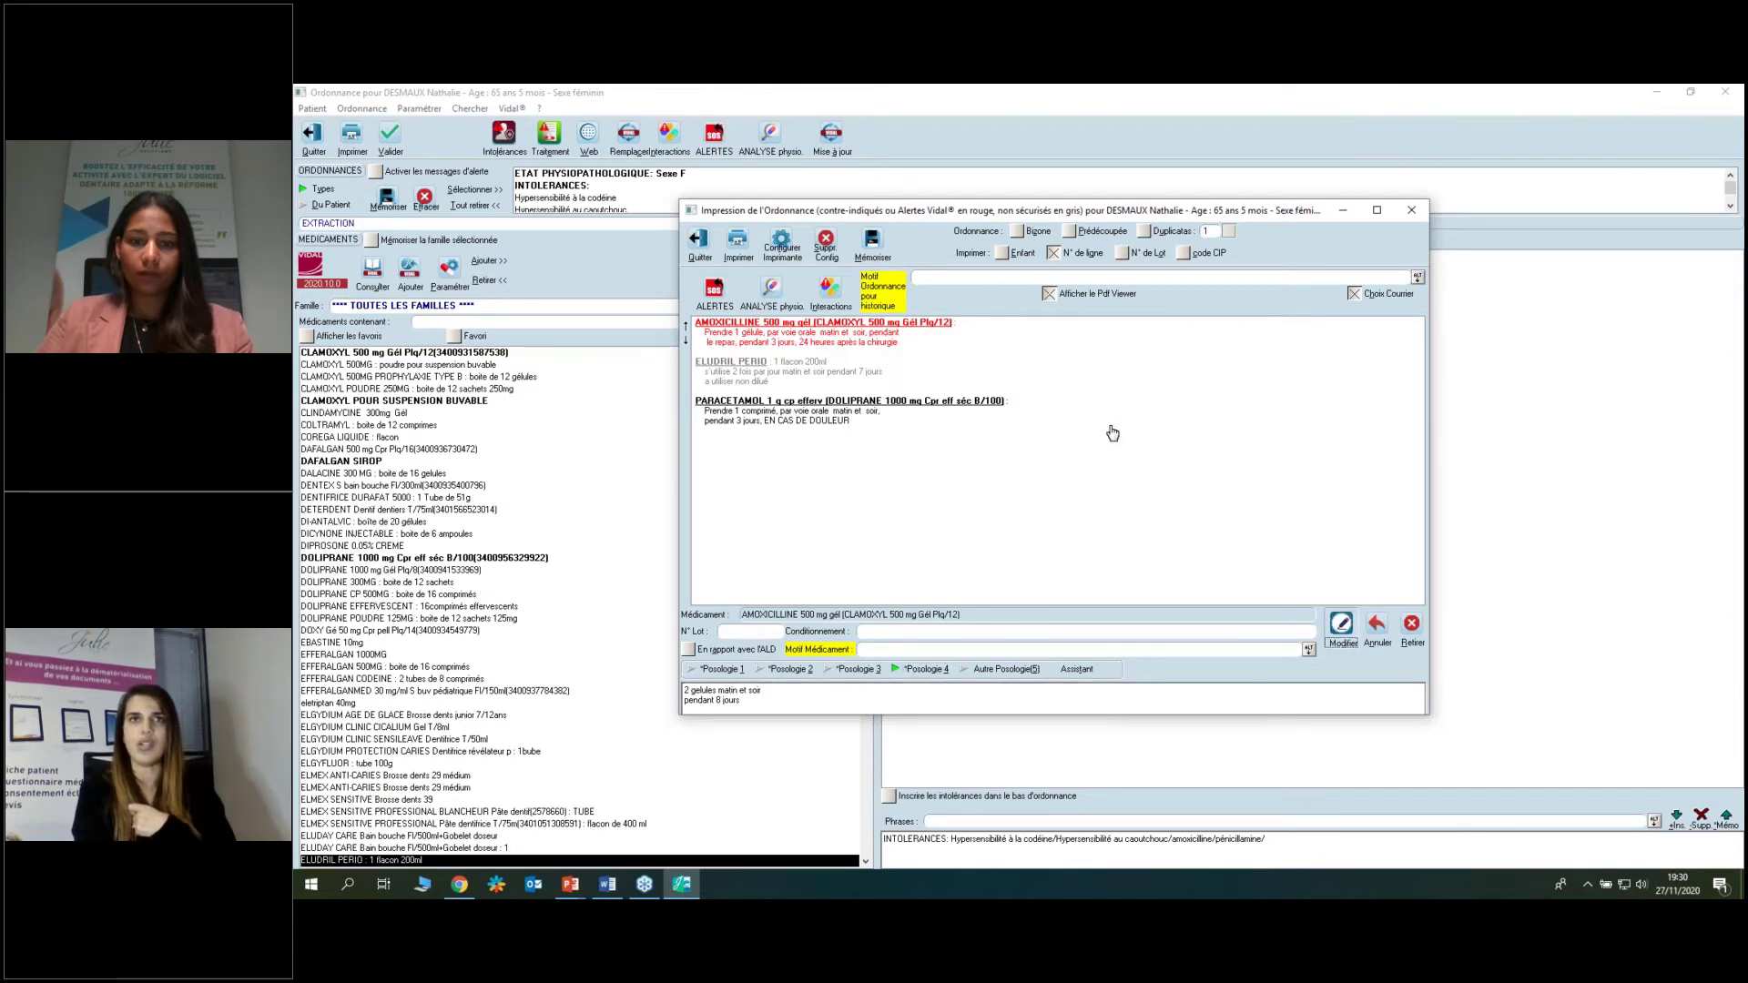
pyautogui.click(777, 340)
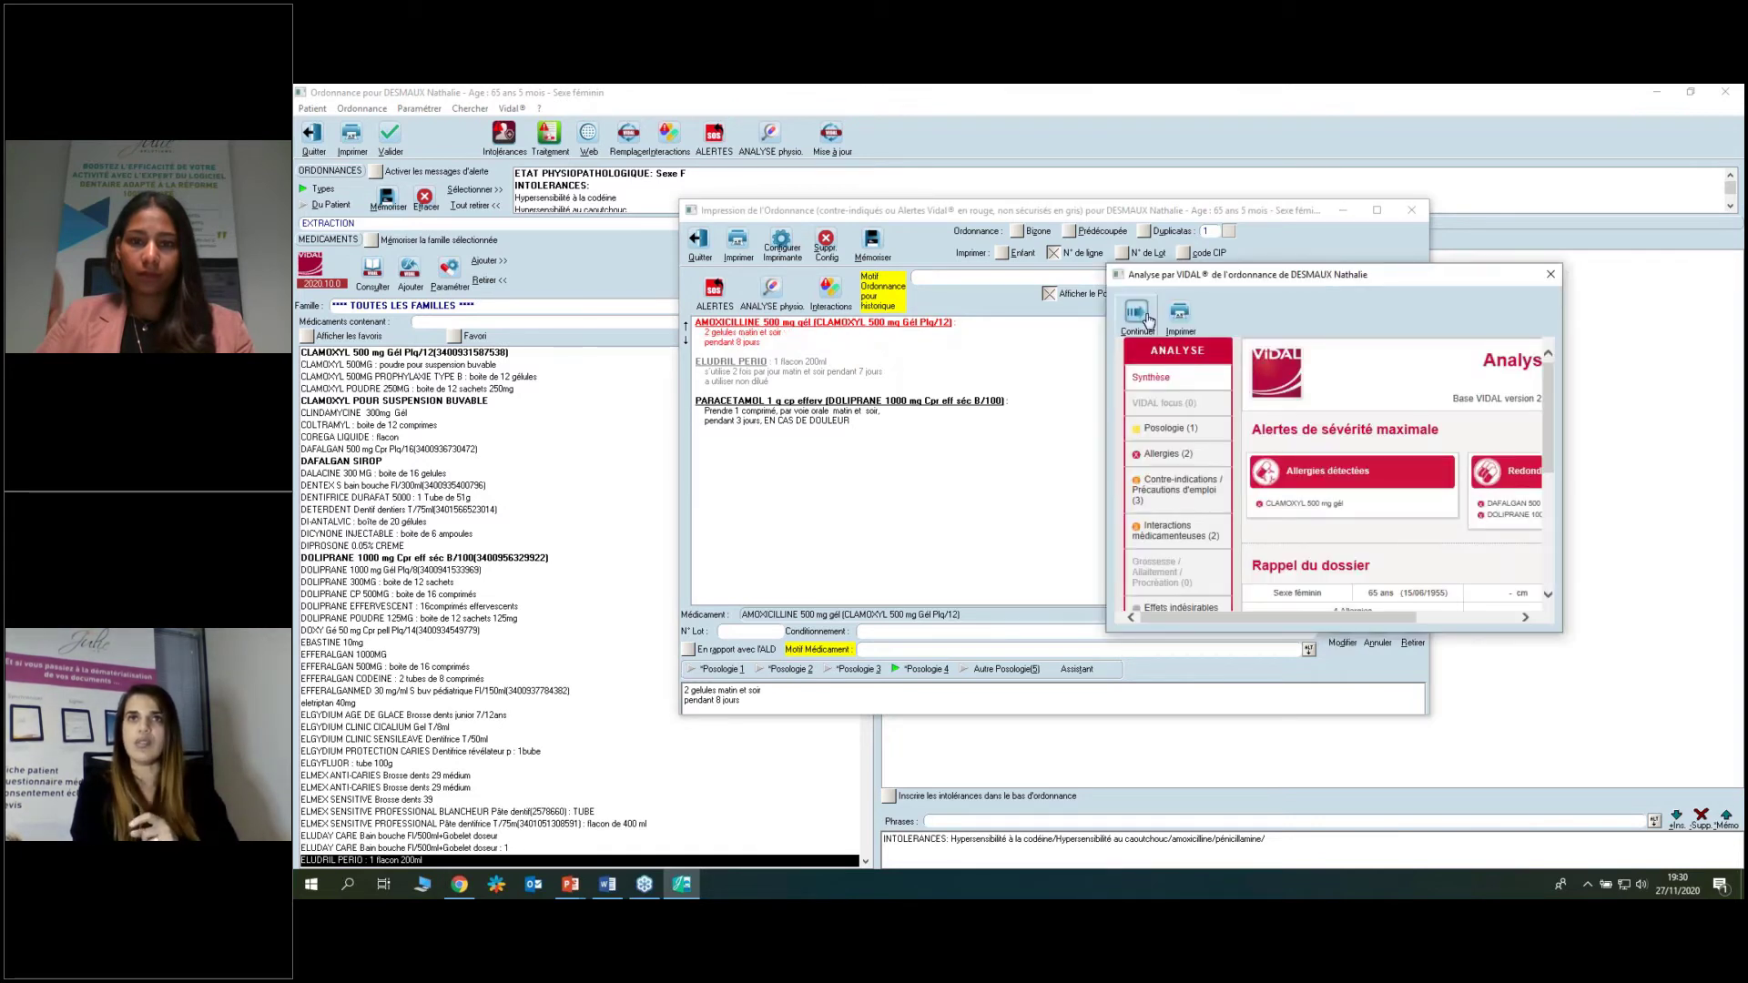
pyautogui.click(1146, 318)
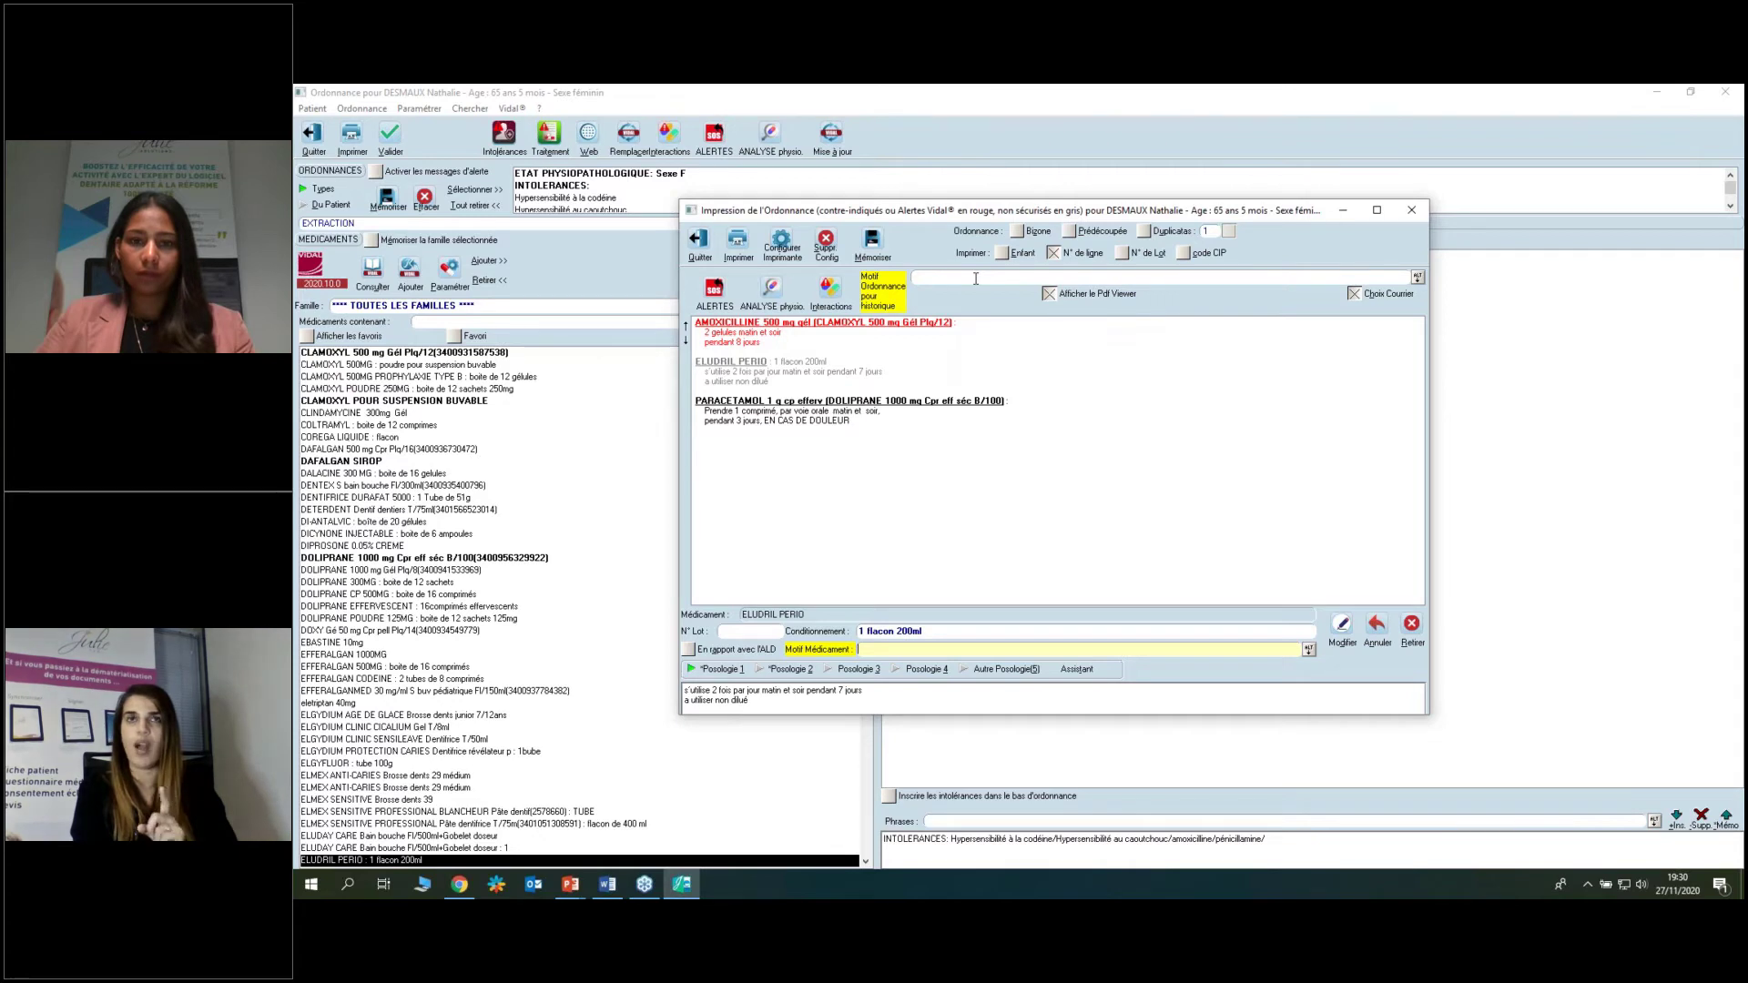
pyautogui.click(975, 278)
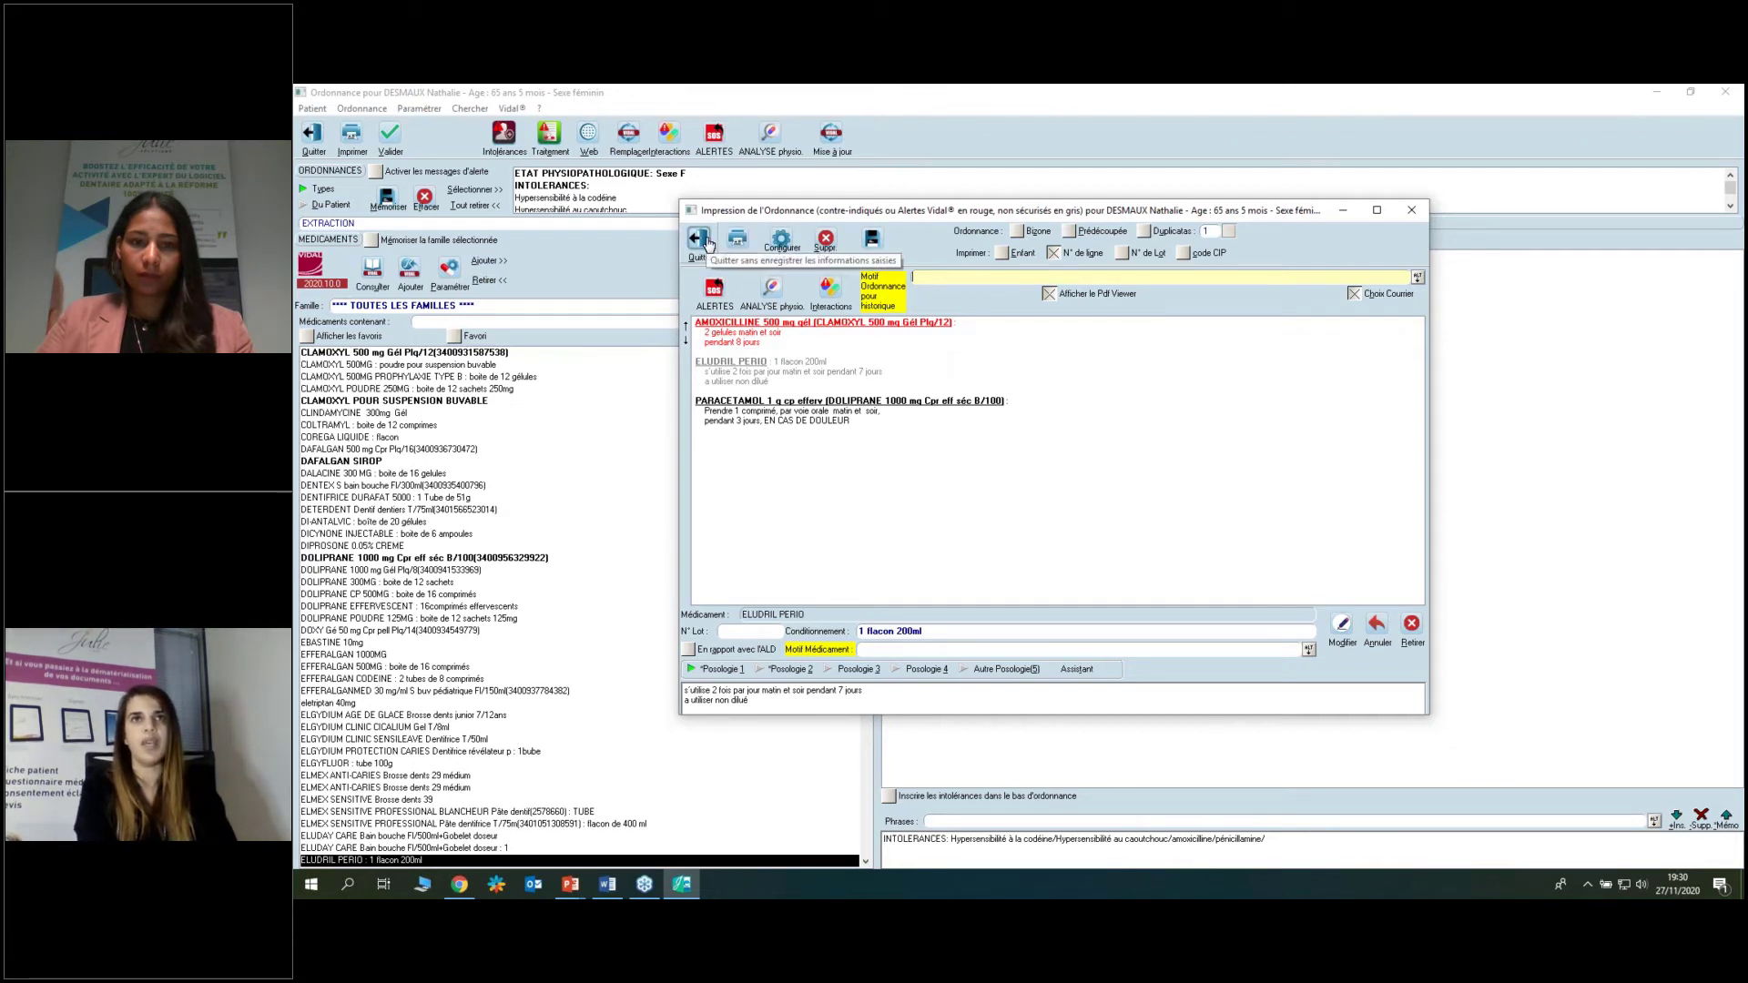
# Quit the print screen answering Non to keeping changes, then close the Ordonnance window.
pyautogui.click(708, 242)
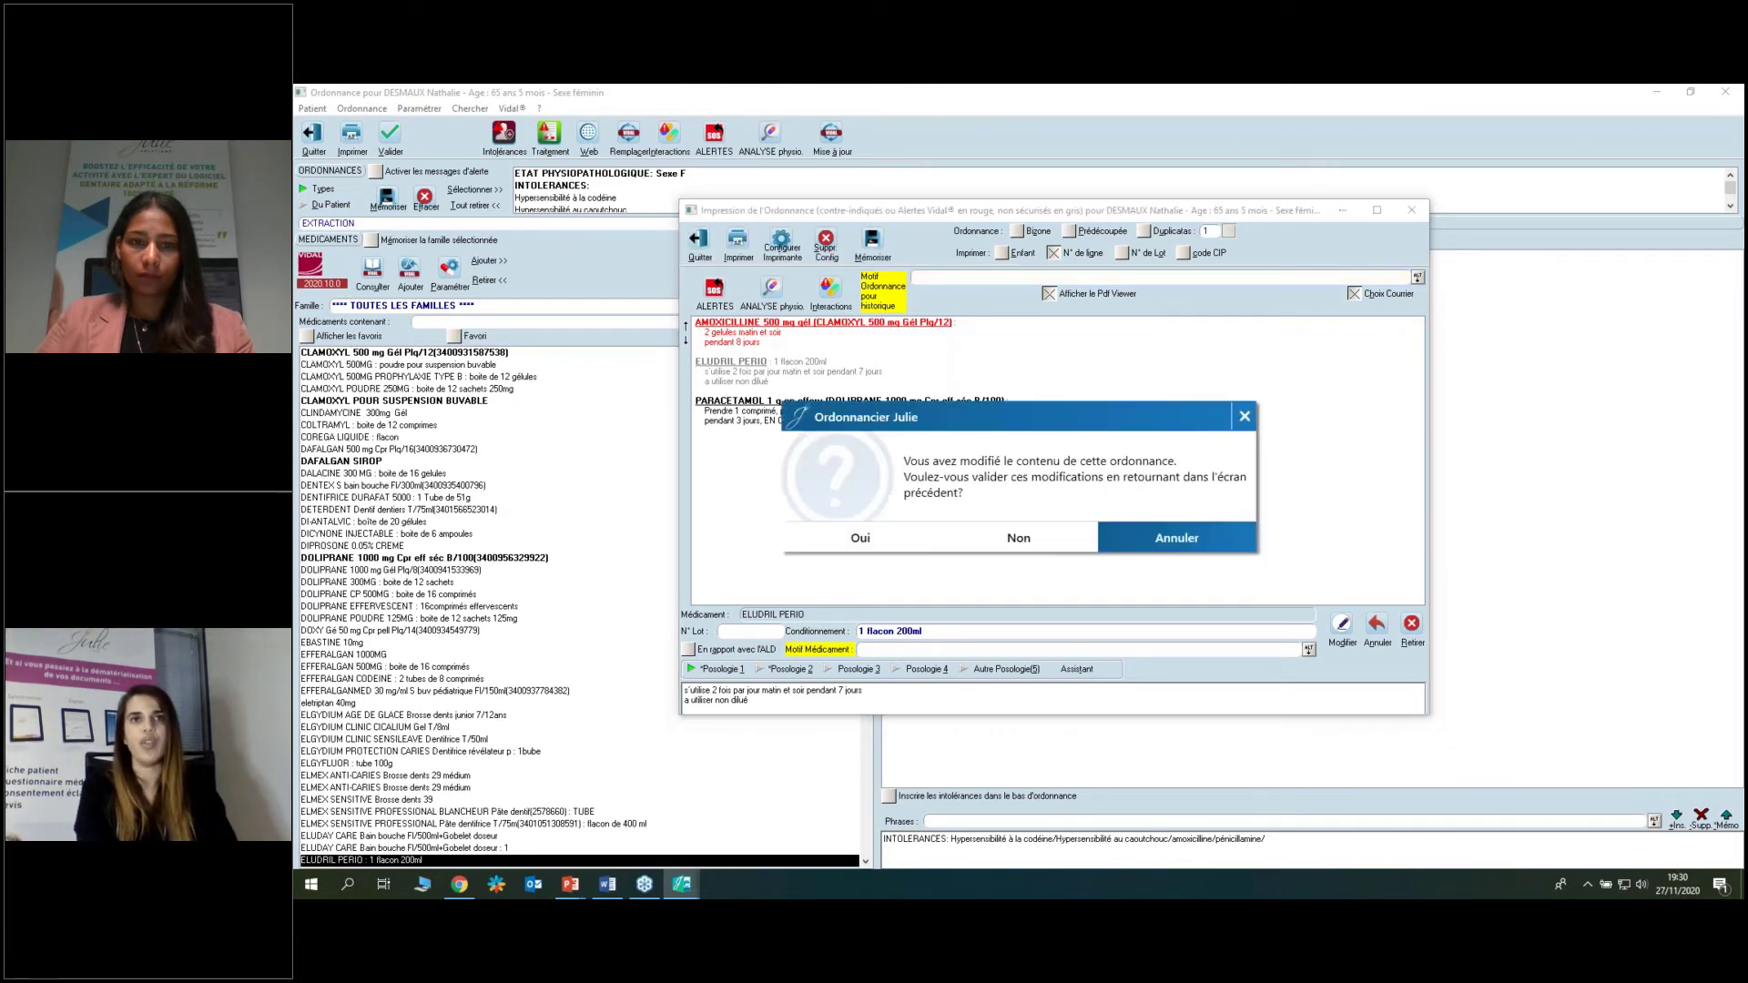
pyautogui.click(1049, 543)
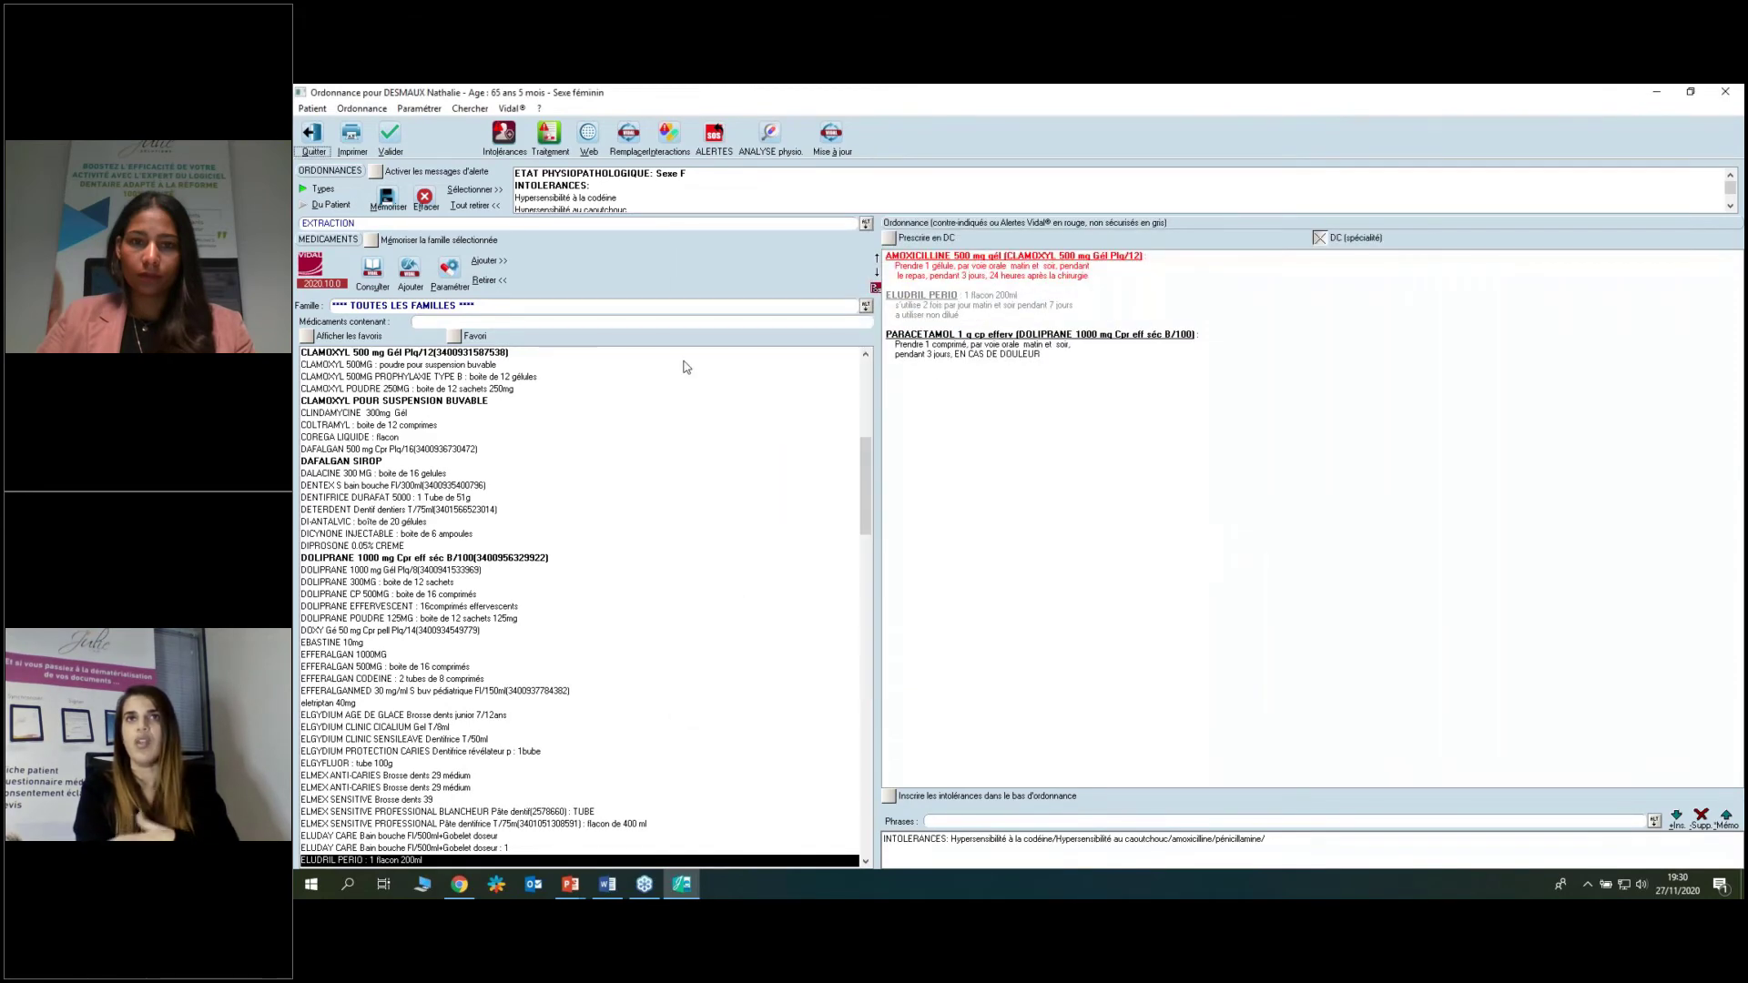
pyautogui.click(319, 139)
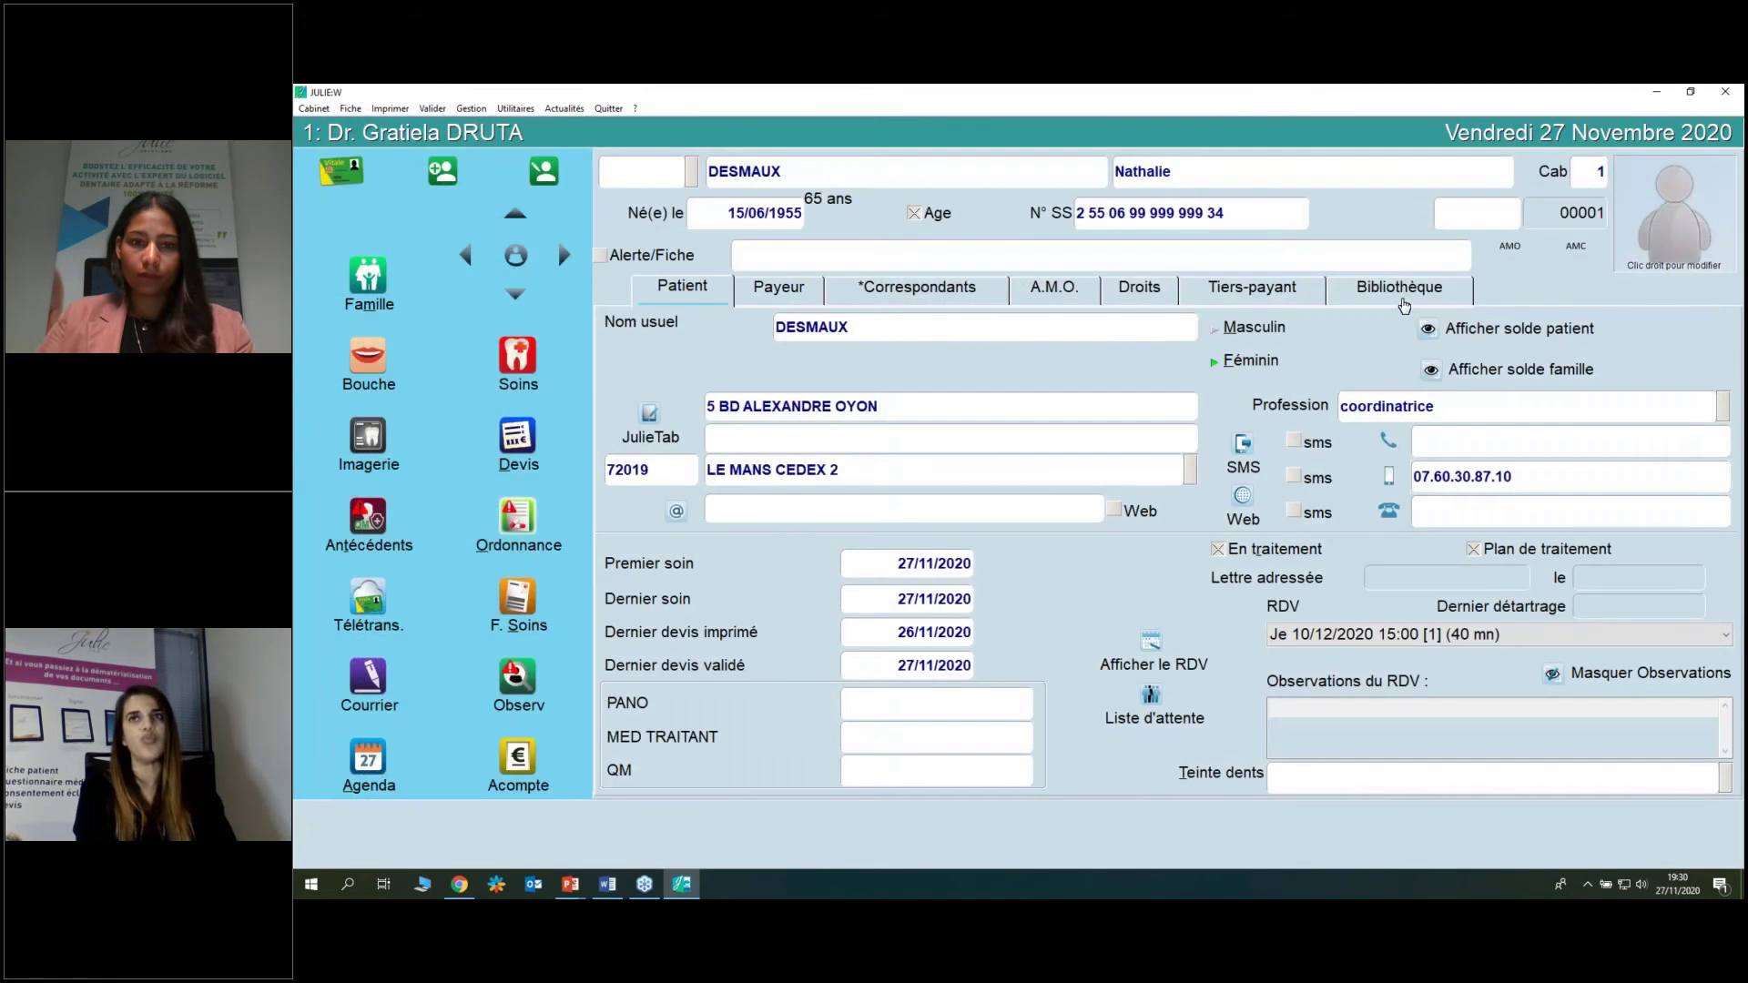
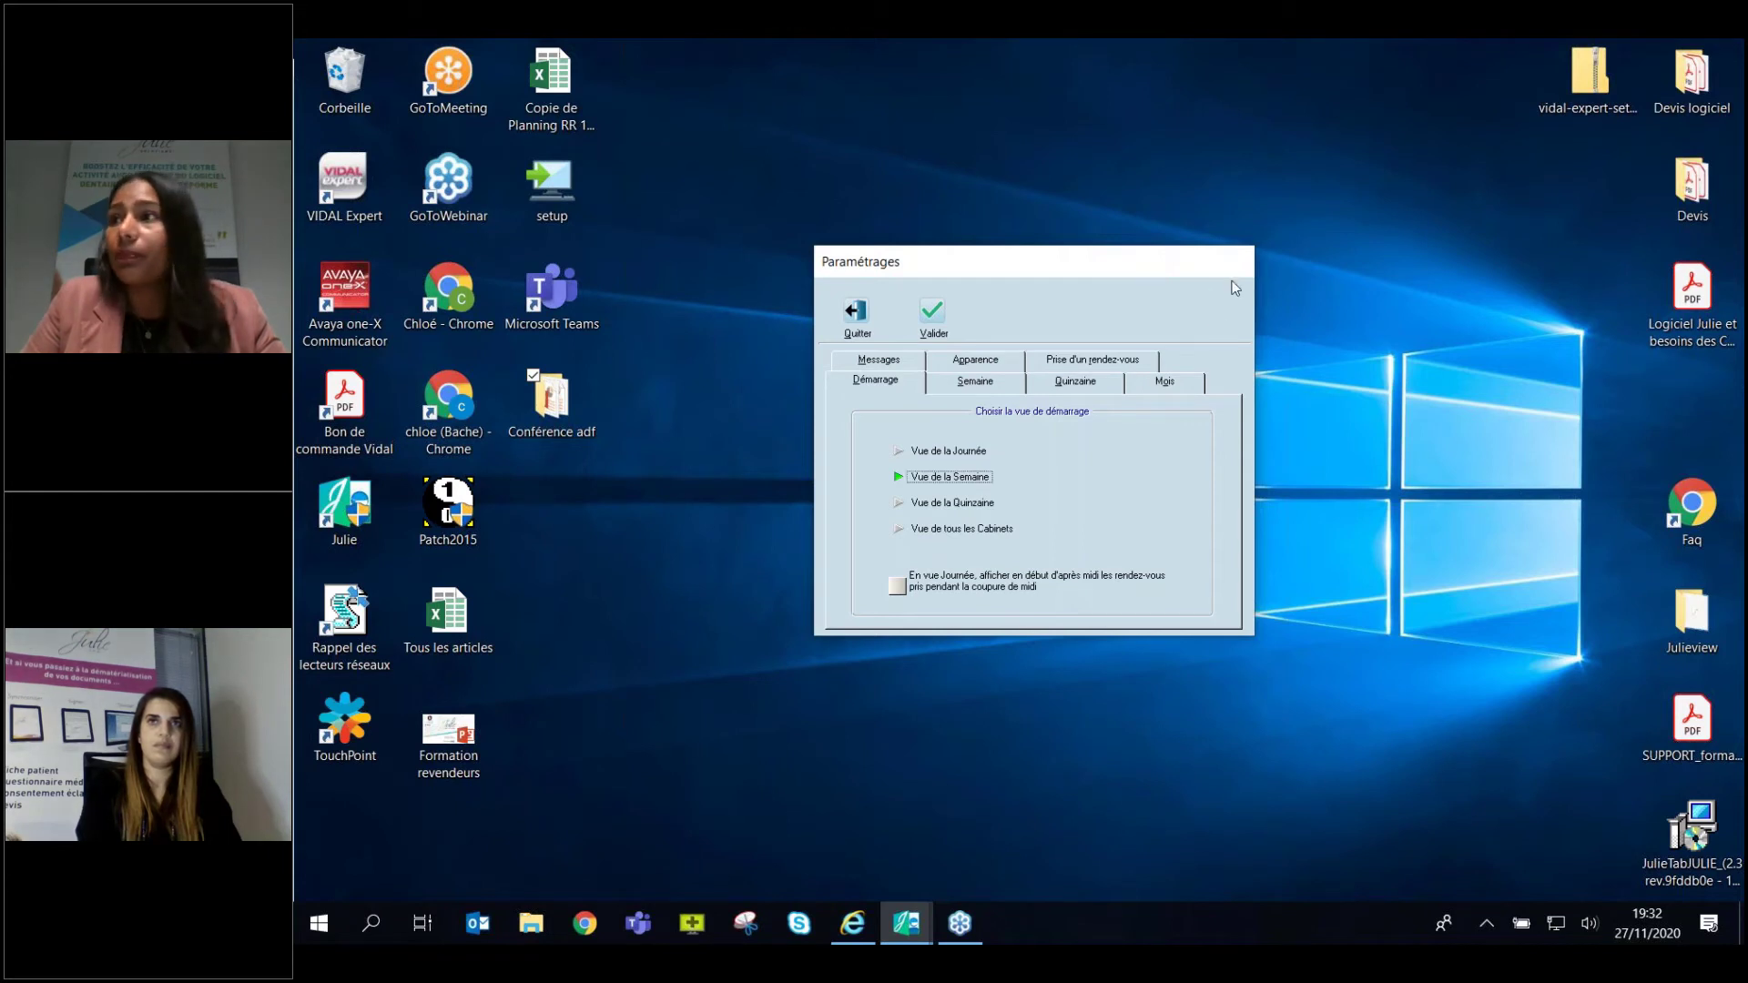
# Close the start-view Paramétrages dialog with Quitter.
pyautogui.click(857, 313)
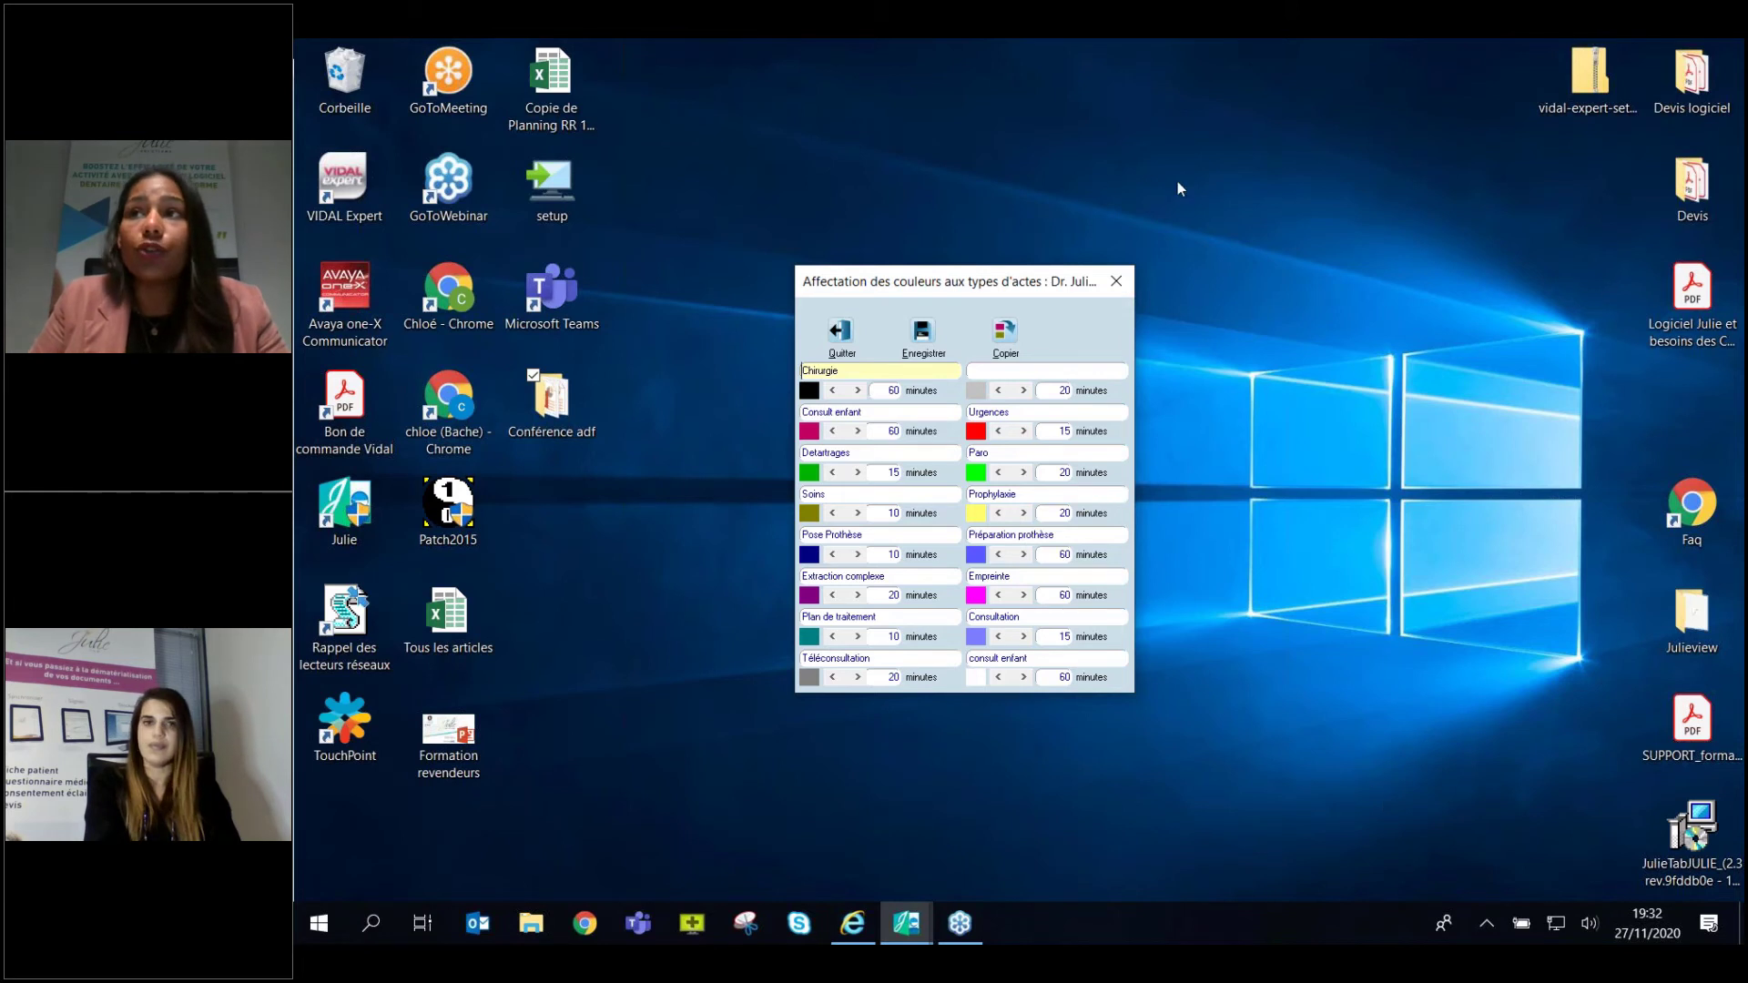
# Drag the act-type colour window aside and bring the weekly agenda window back into view.
pyautogui.moveTo(911, 280); pyautogui.dragTo(296, 282)
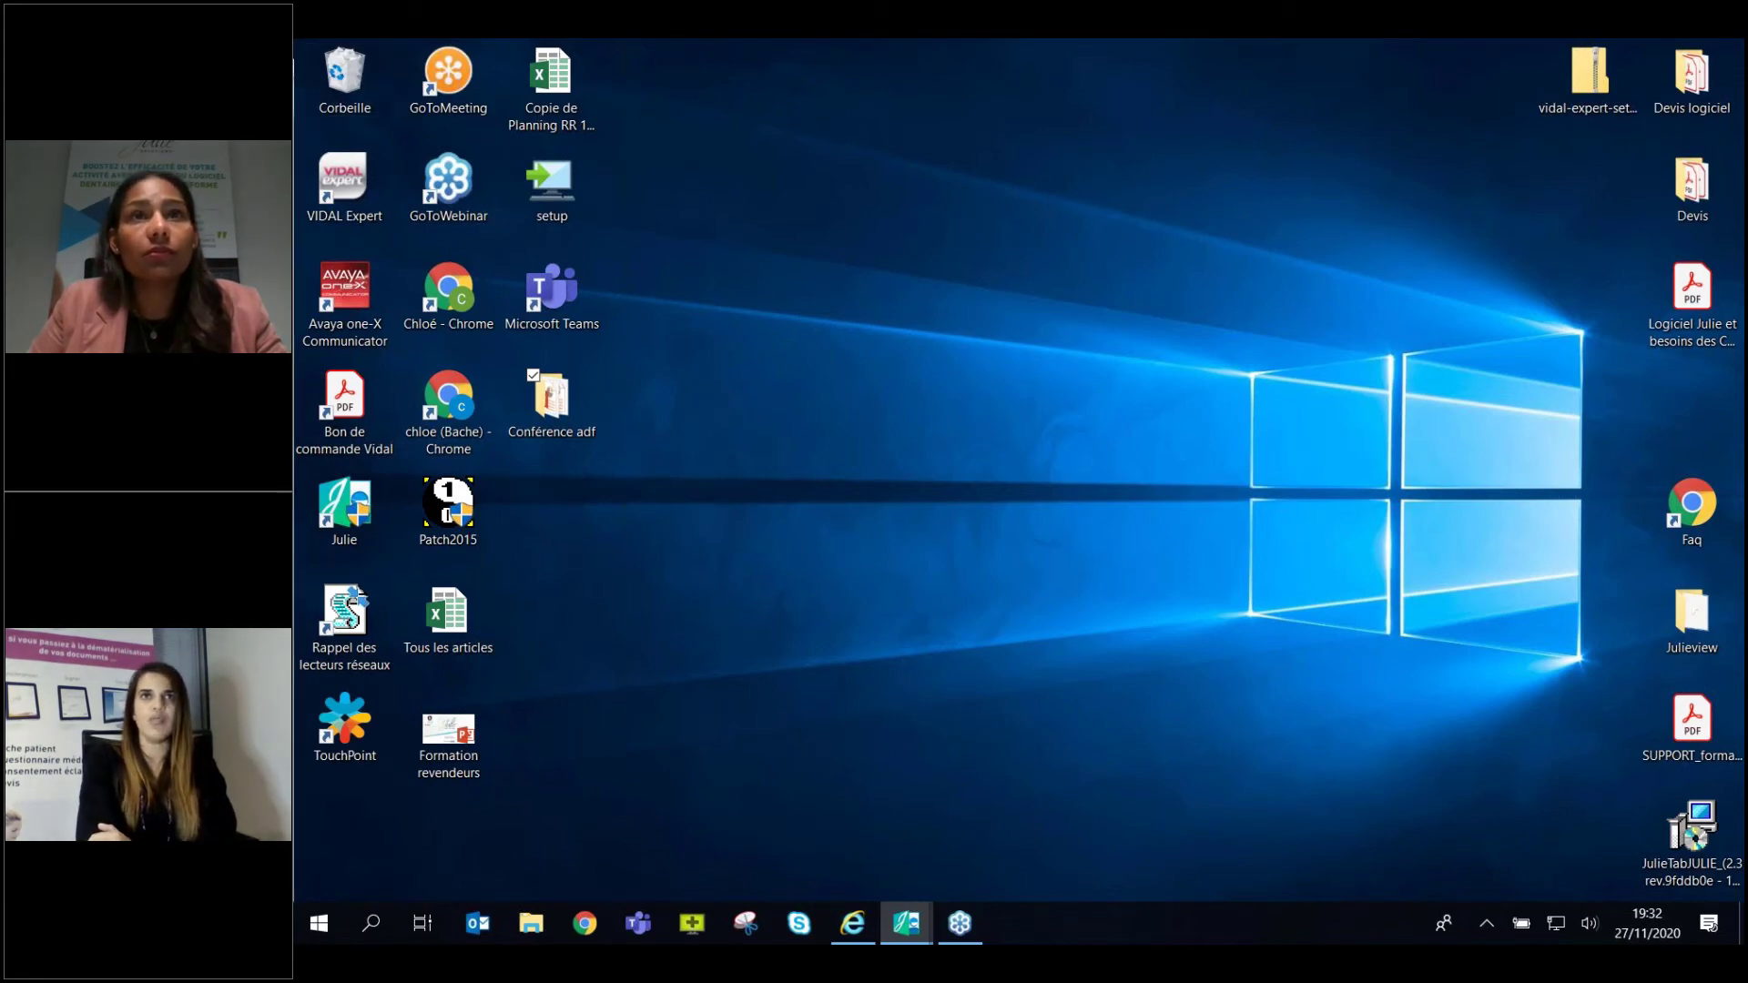
pyautogui.moveTo(295, 73); pyautogui.dragTo(1040, 56)
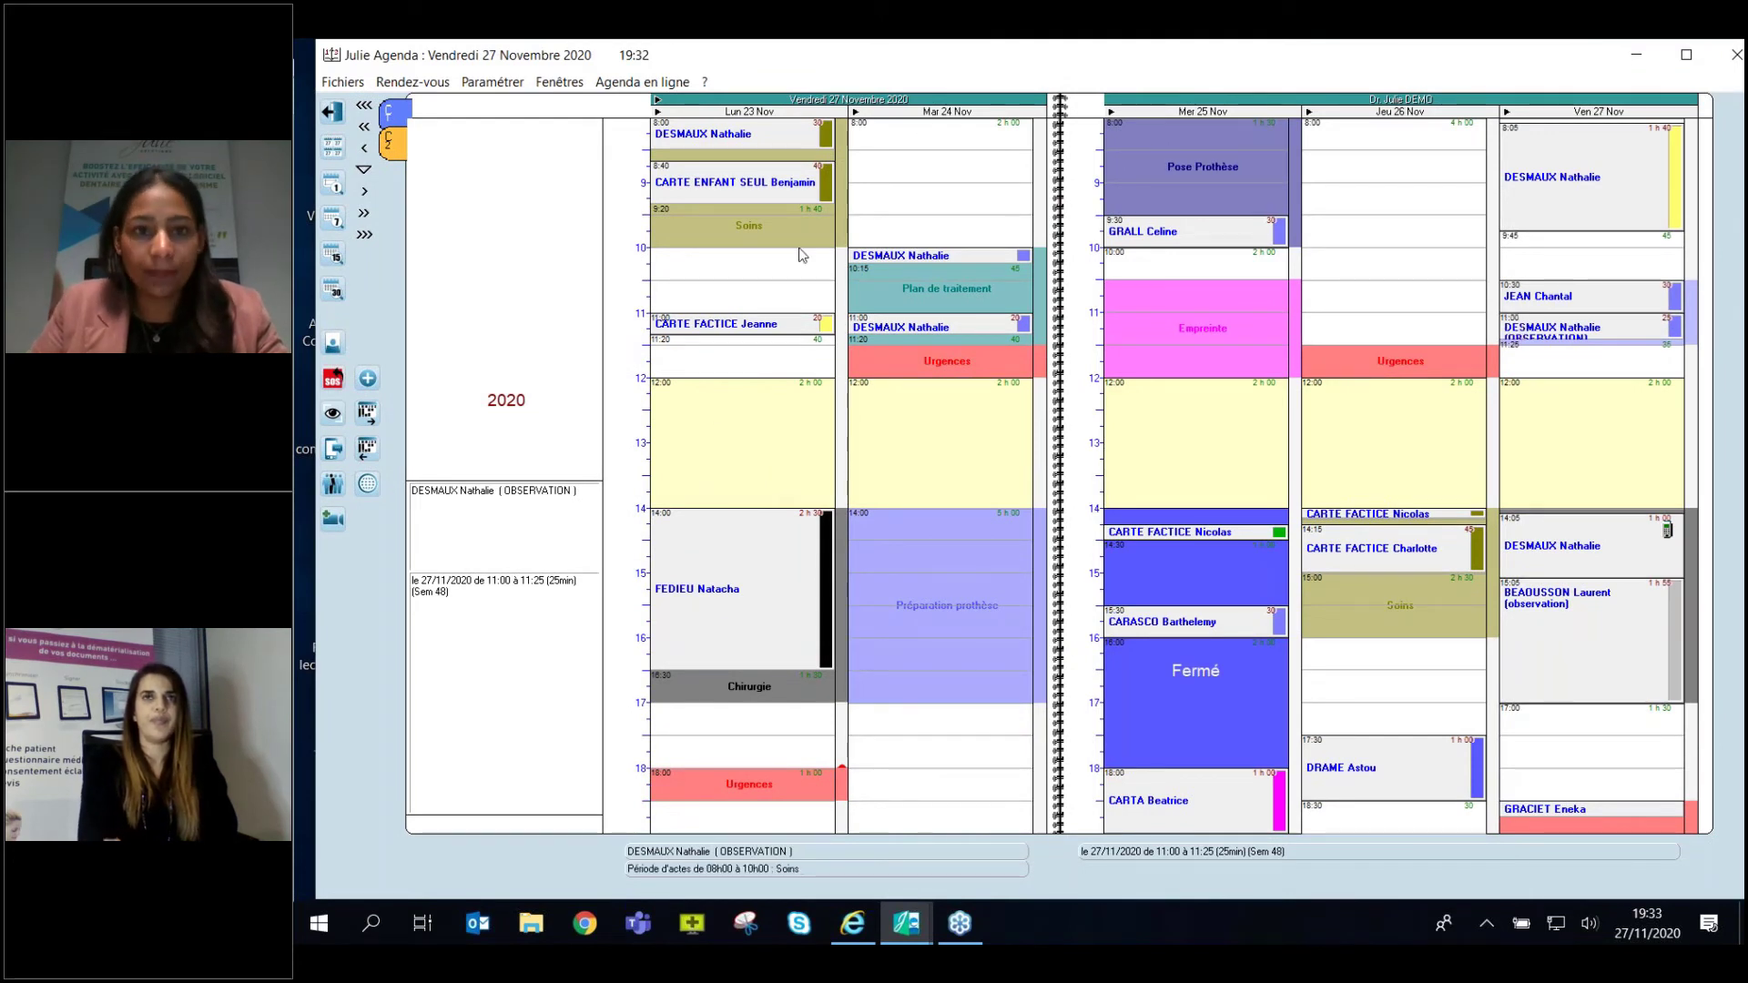
# Open Types d'actes from Paramétrer, reposition it, and select the Chirurgie and Consult enfant names.
pyautogui.click(494, 84)
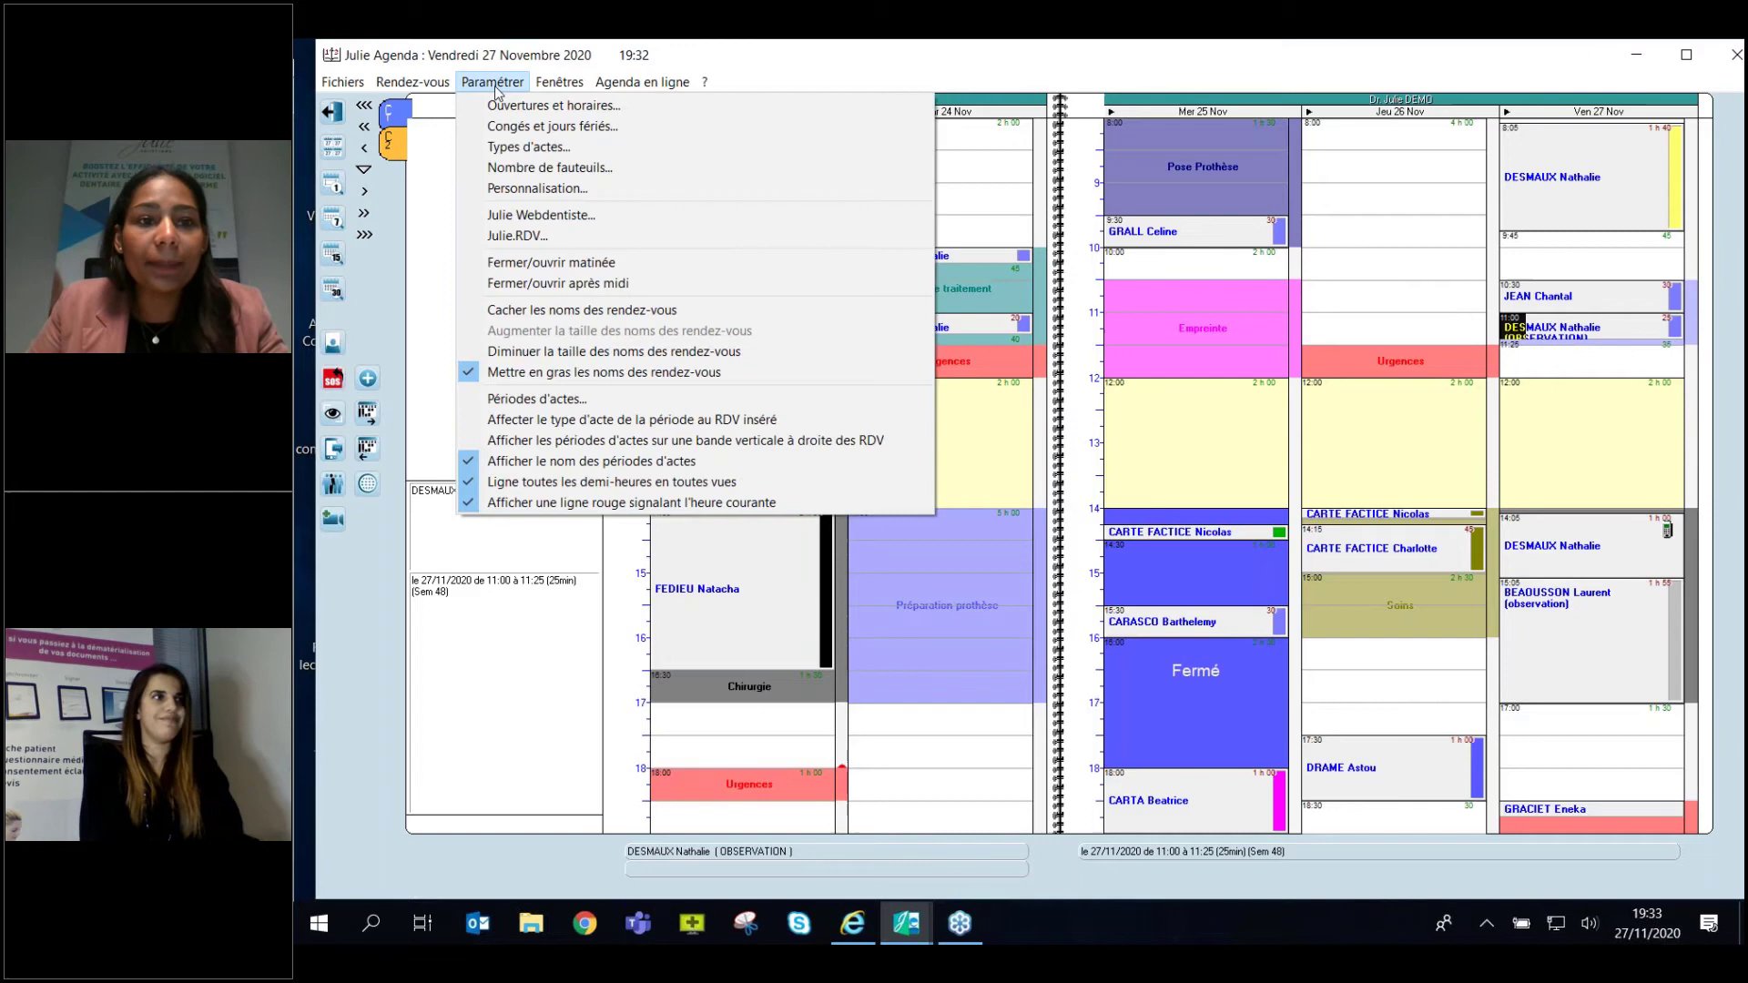
pyautogui.click(508, 151)
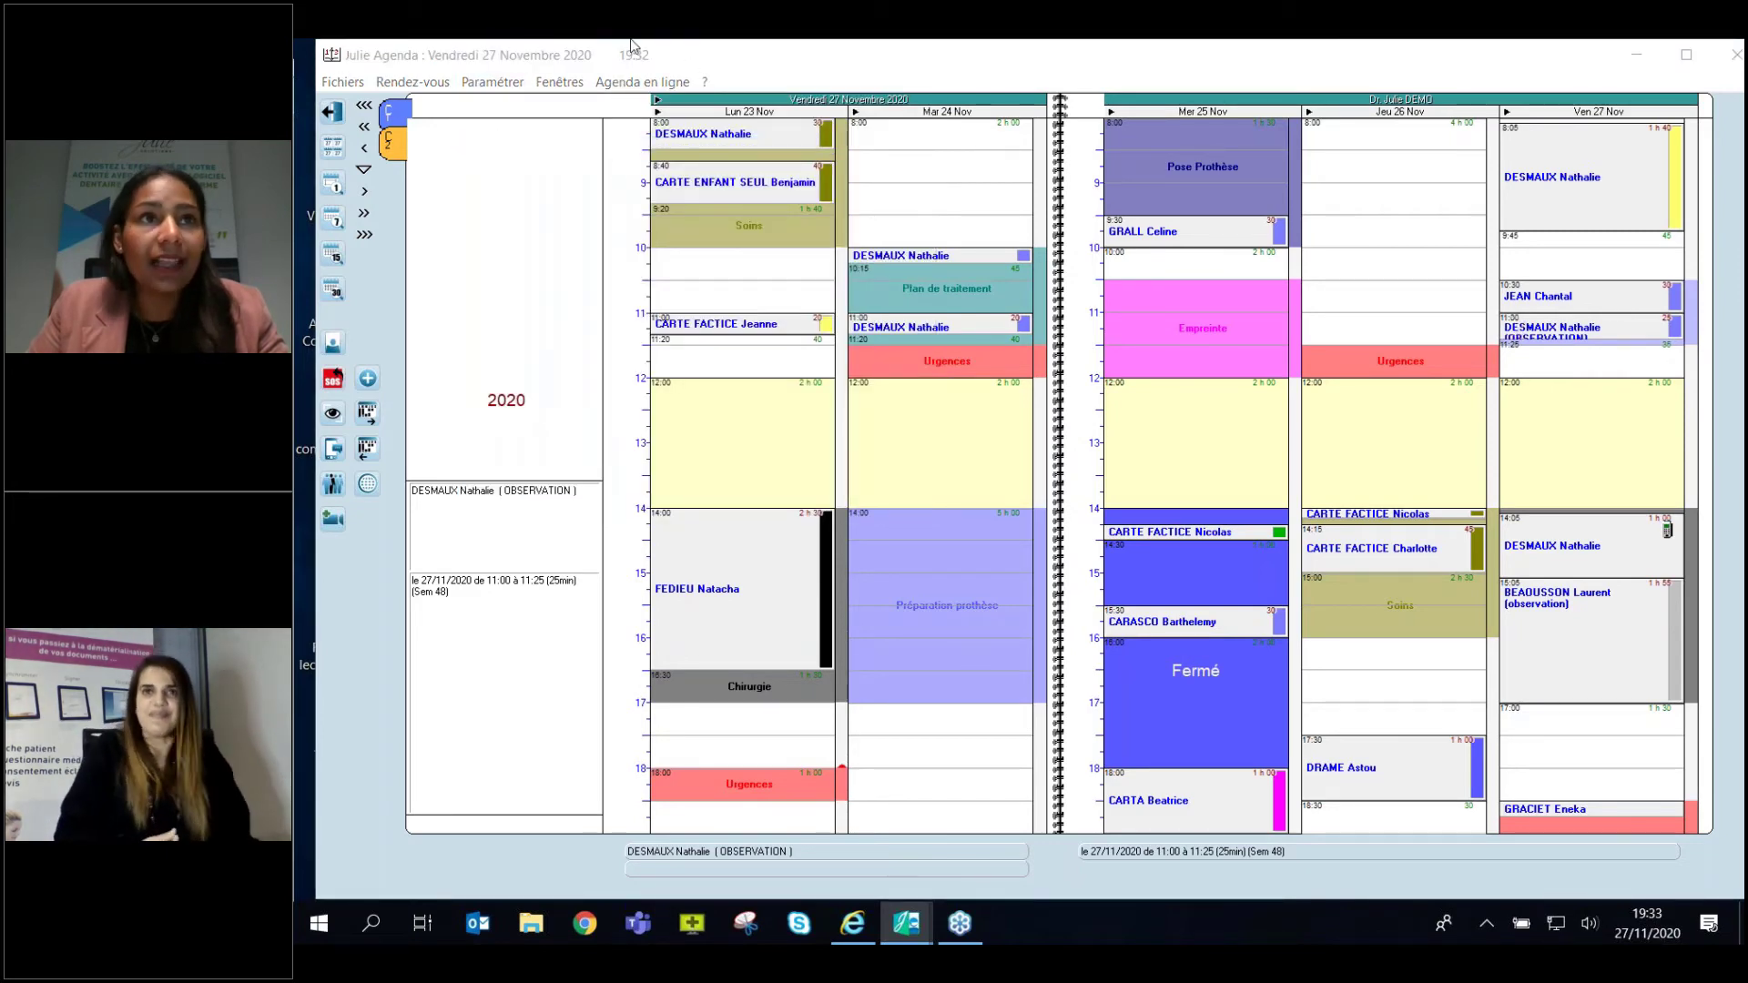
pyautogui.moveTo(856, 412); pyautogui.dragTo(971, 229)
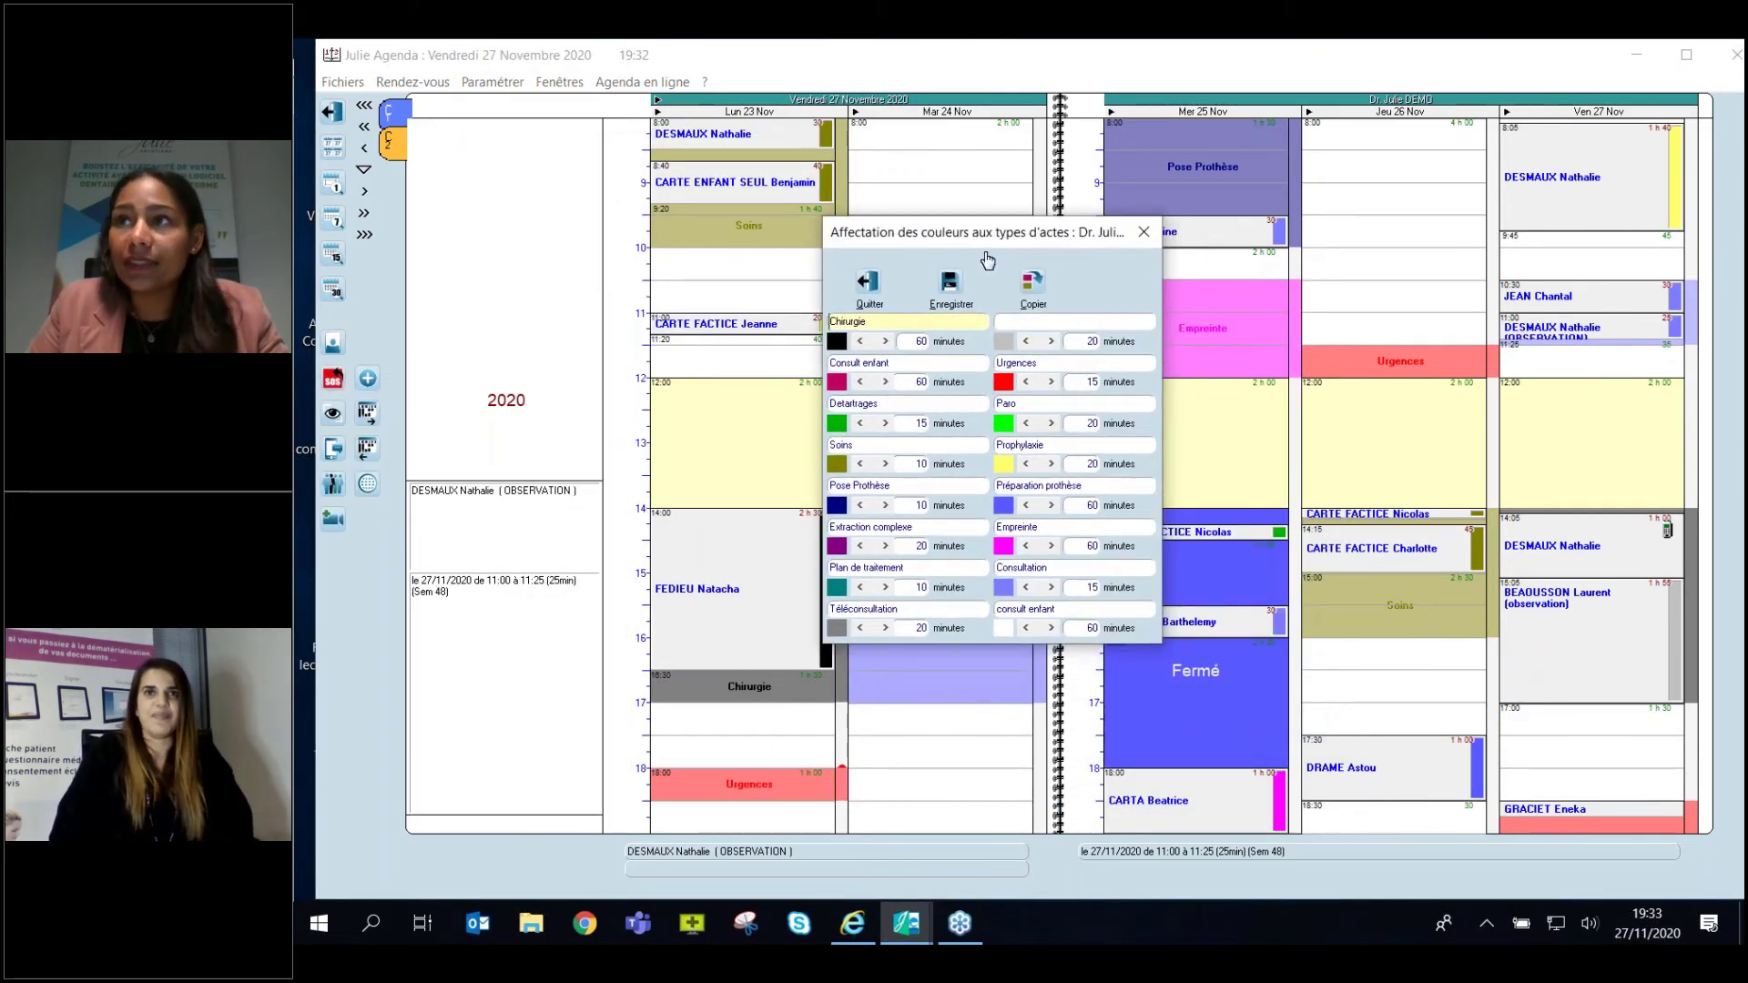
pyautogui.moveTo(867, 320); pyautogui.dragTo(826, 317)
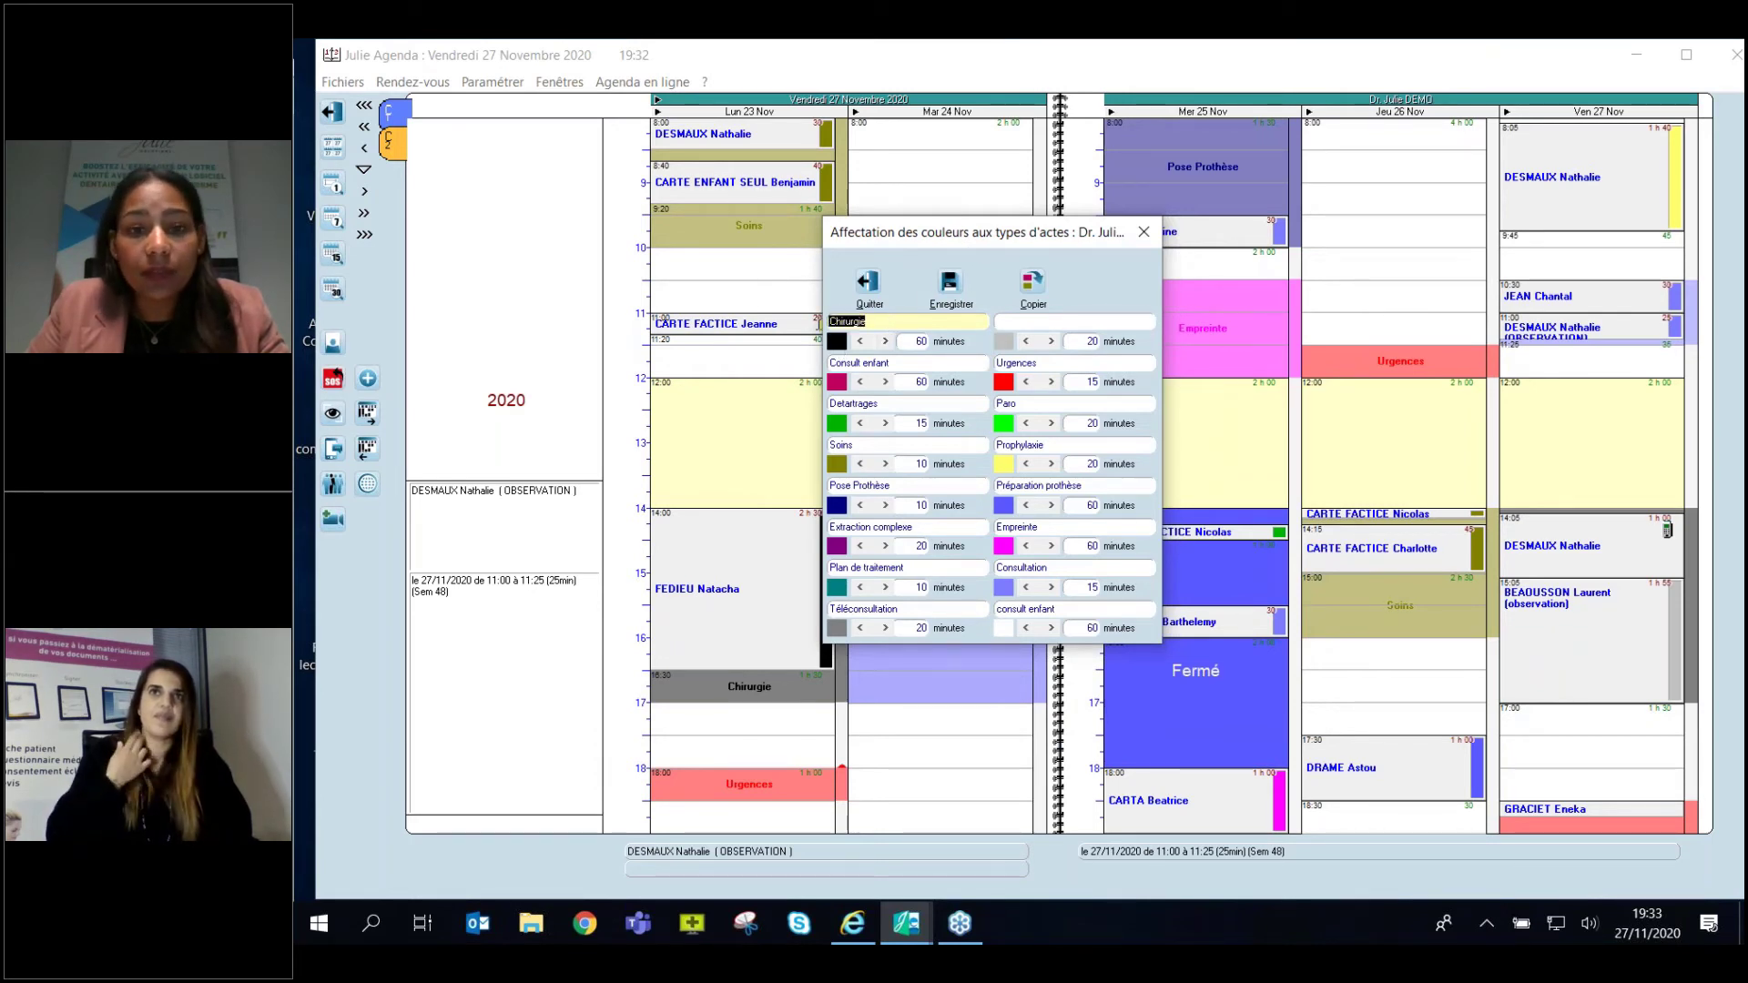
pyautogui.moveTo(890, 363); pyautogui.dragTo(839, 364)
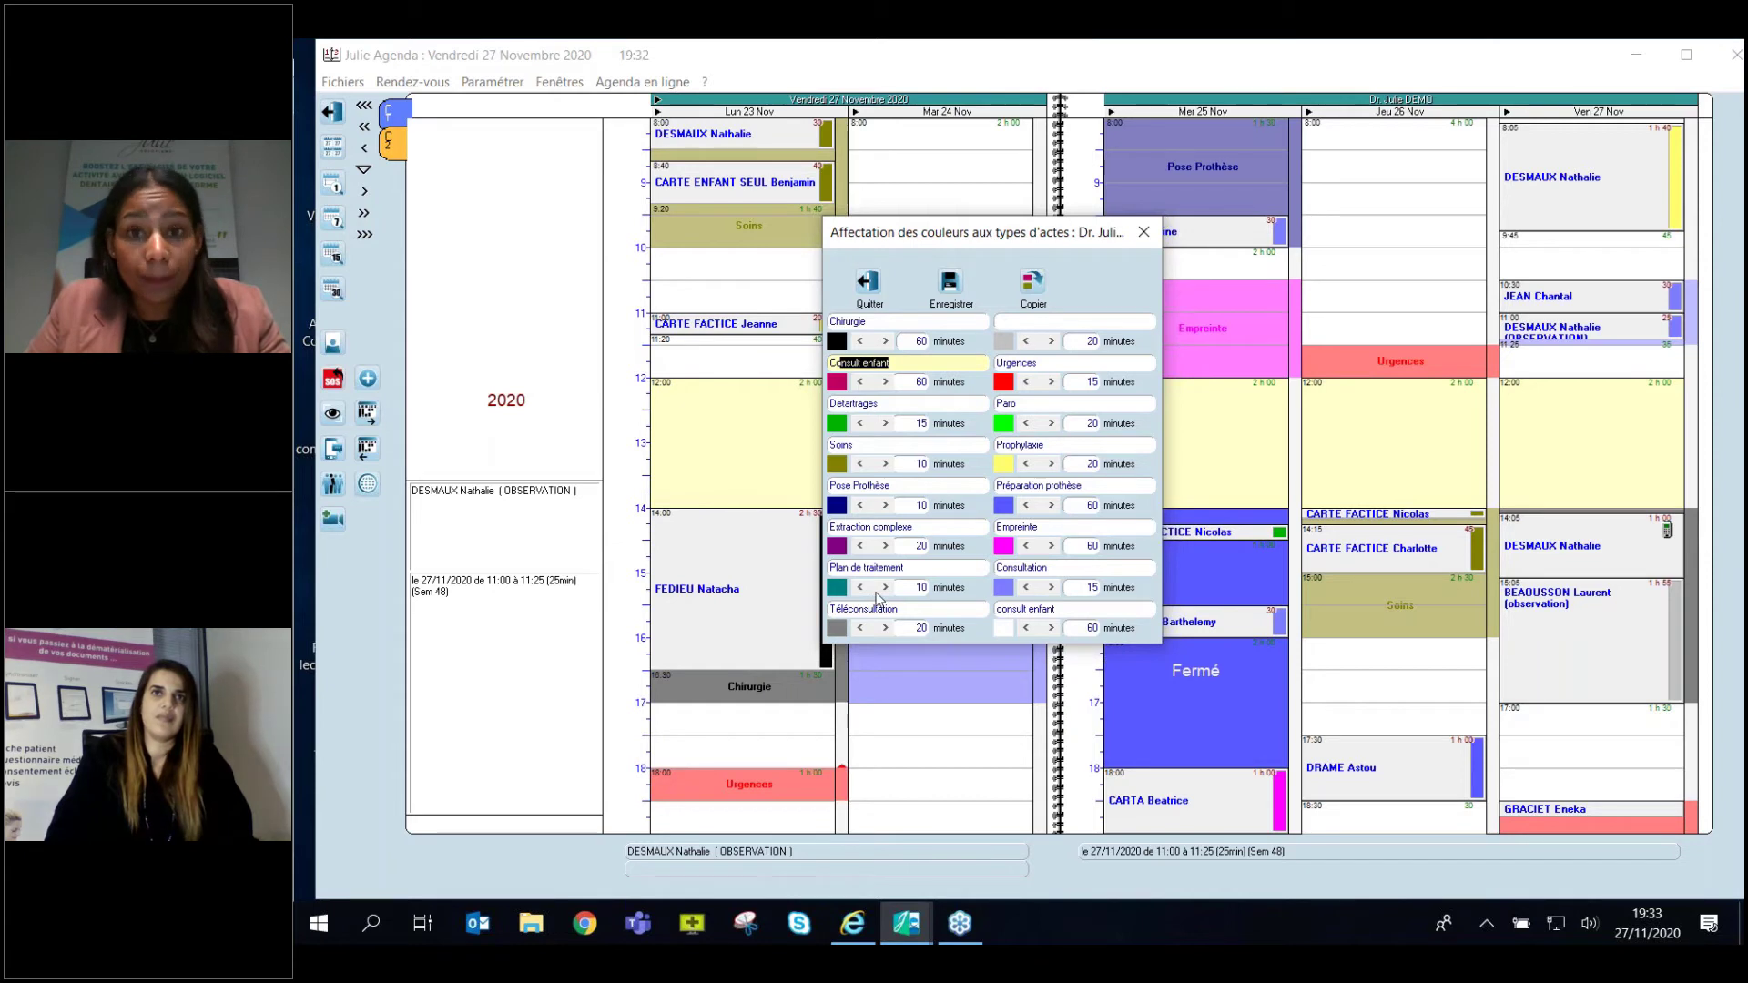
# Copy the act types with their colours and durations to the second practitioner's cabinet.
pyautogui.click(1033, 284)
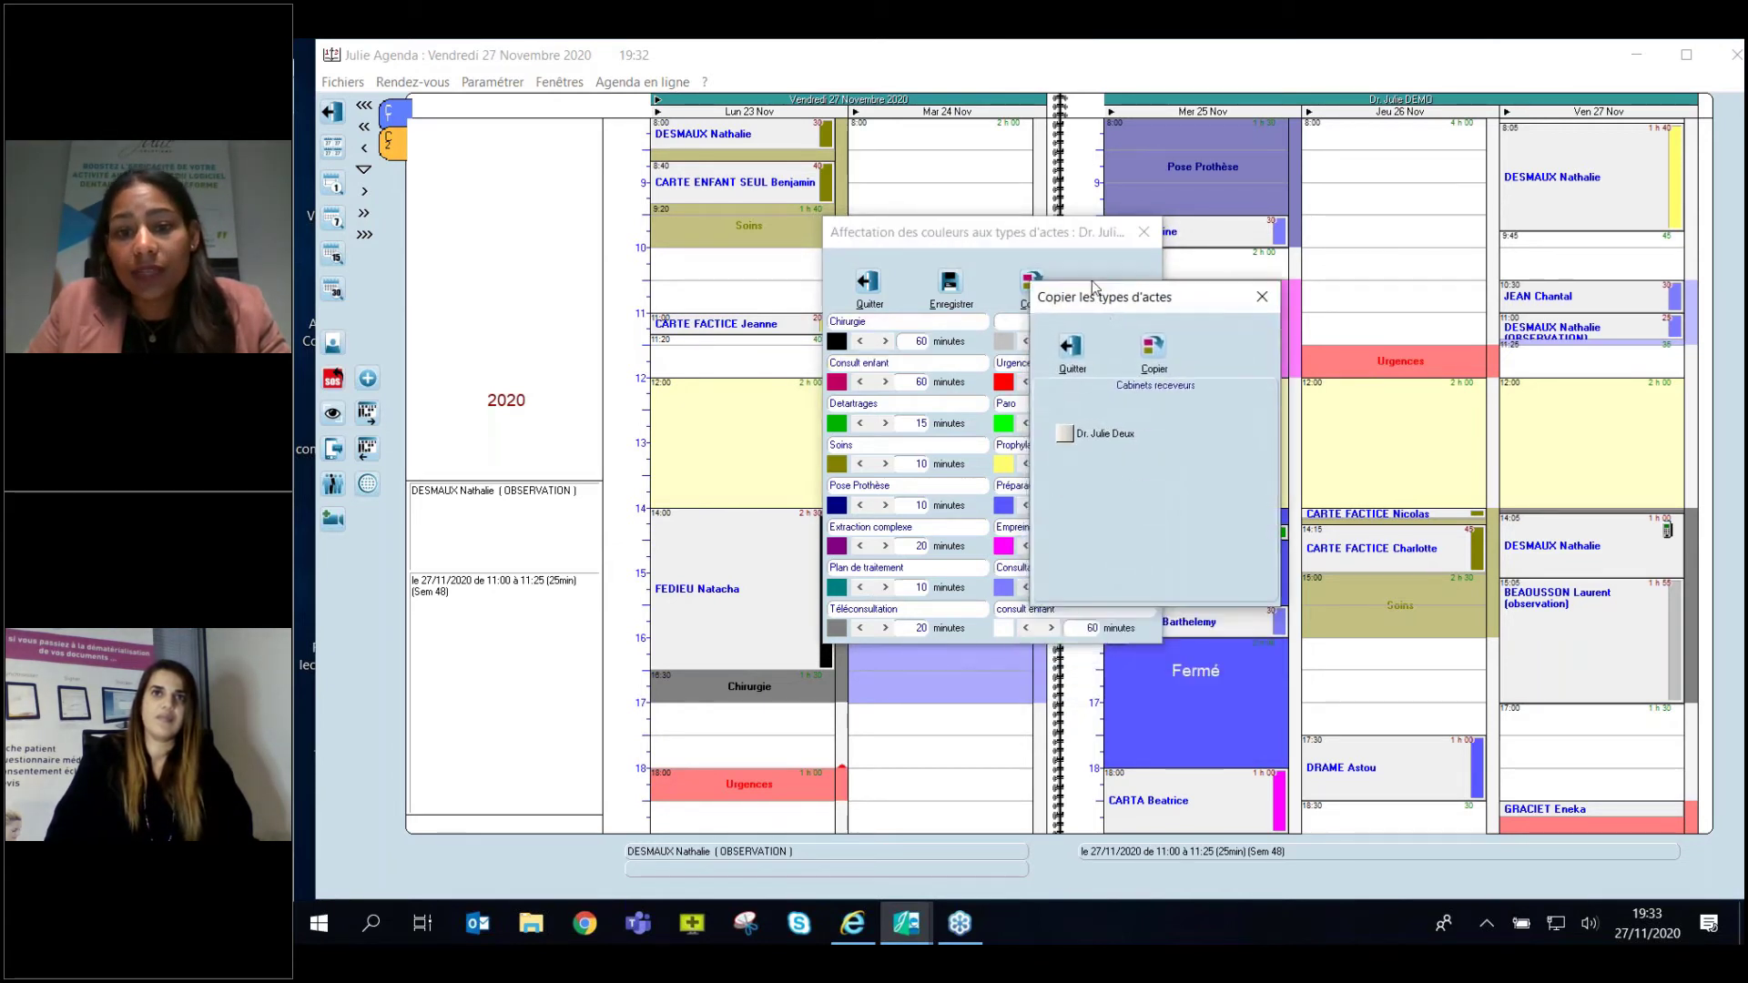
pyautogui.click(1060, 412)
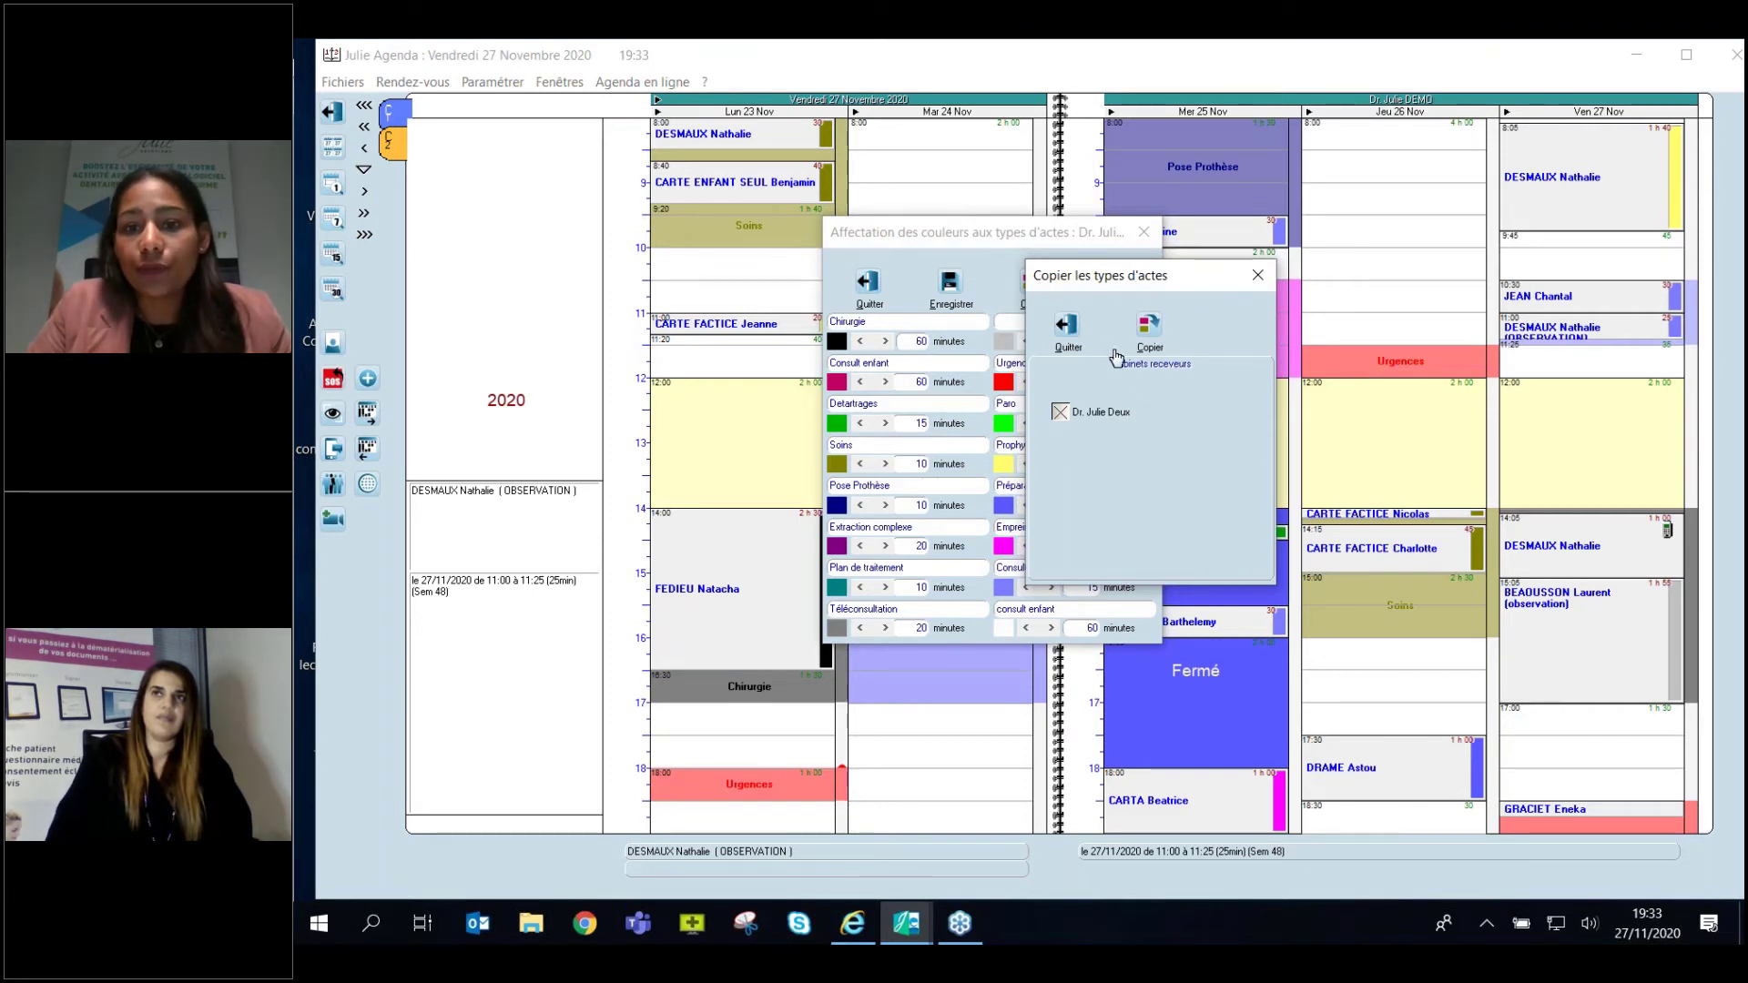
pyautogui.click(1149, 326)
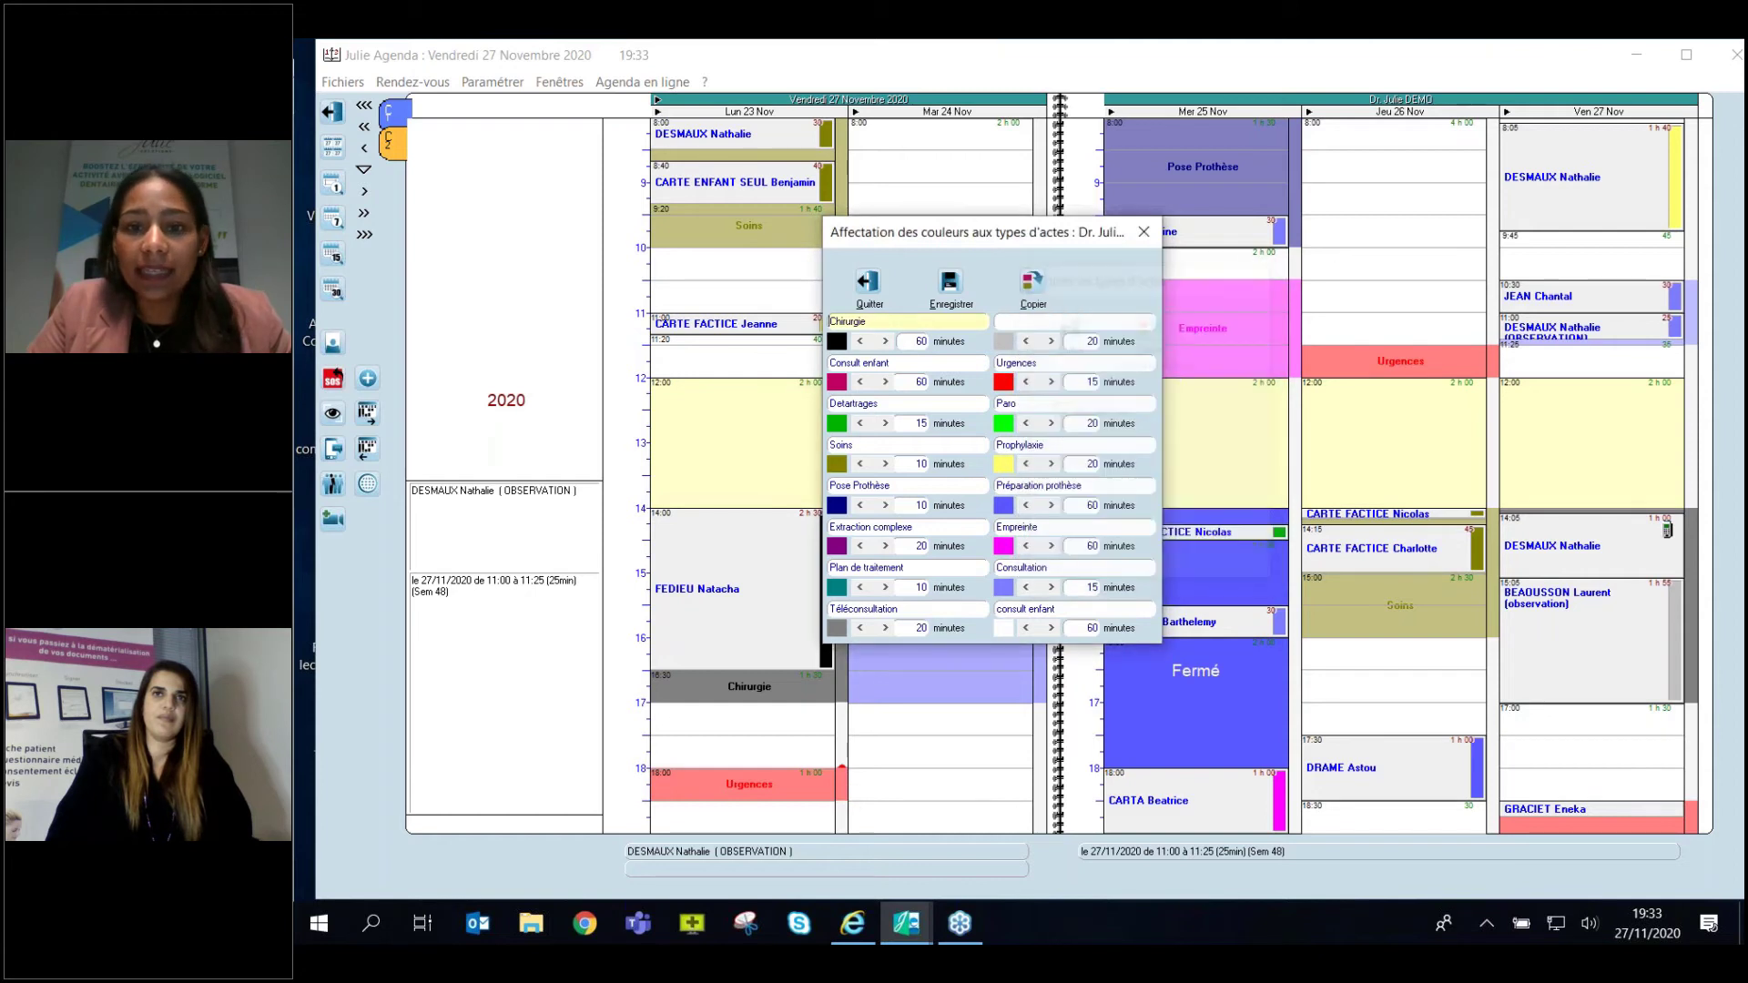
# Save the act-type colours and durations, returning to the 23–27 November week agenda.
pyautogui.click(951, 297)
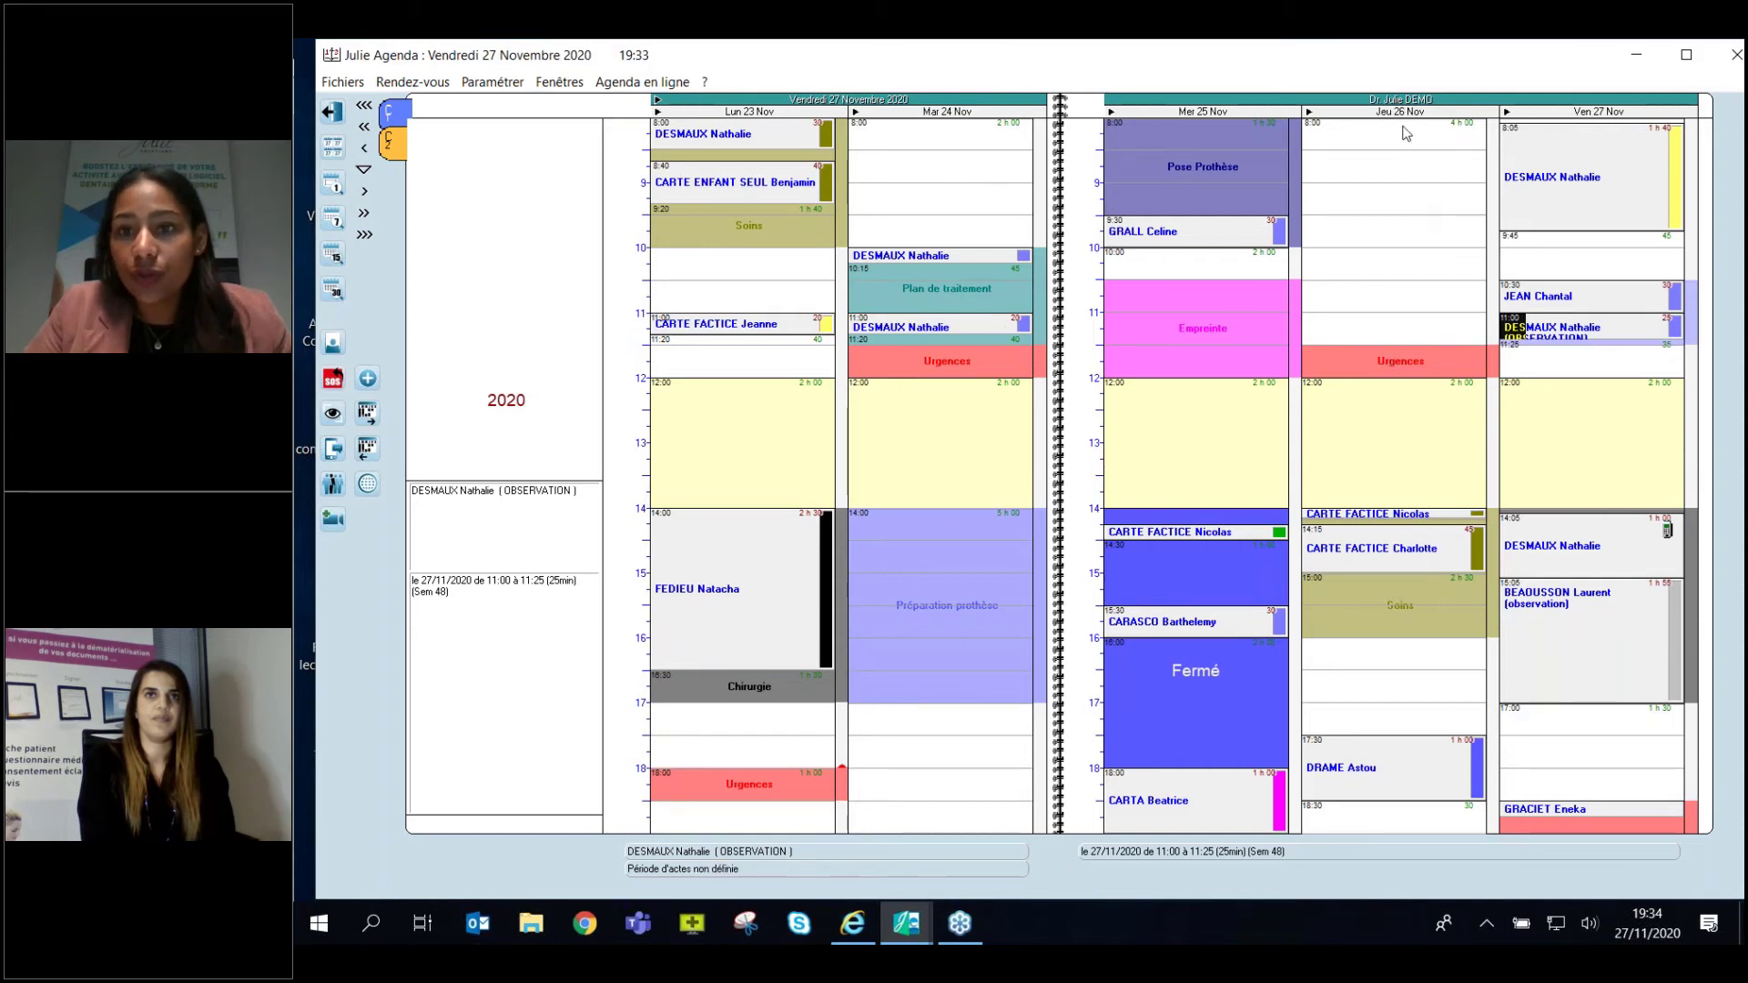
pyautogui.click(499, 83)
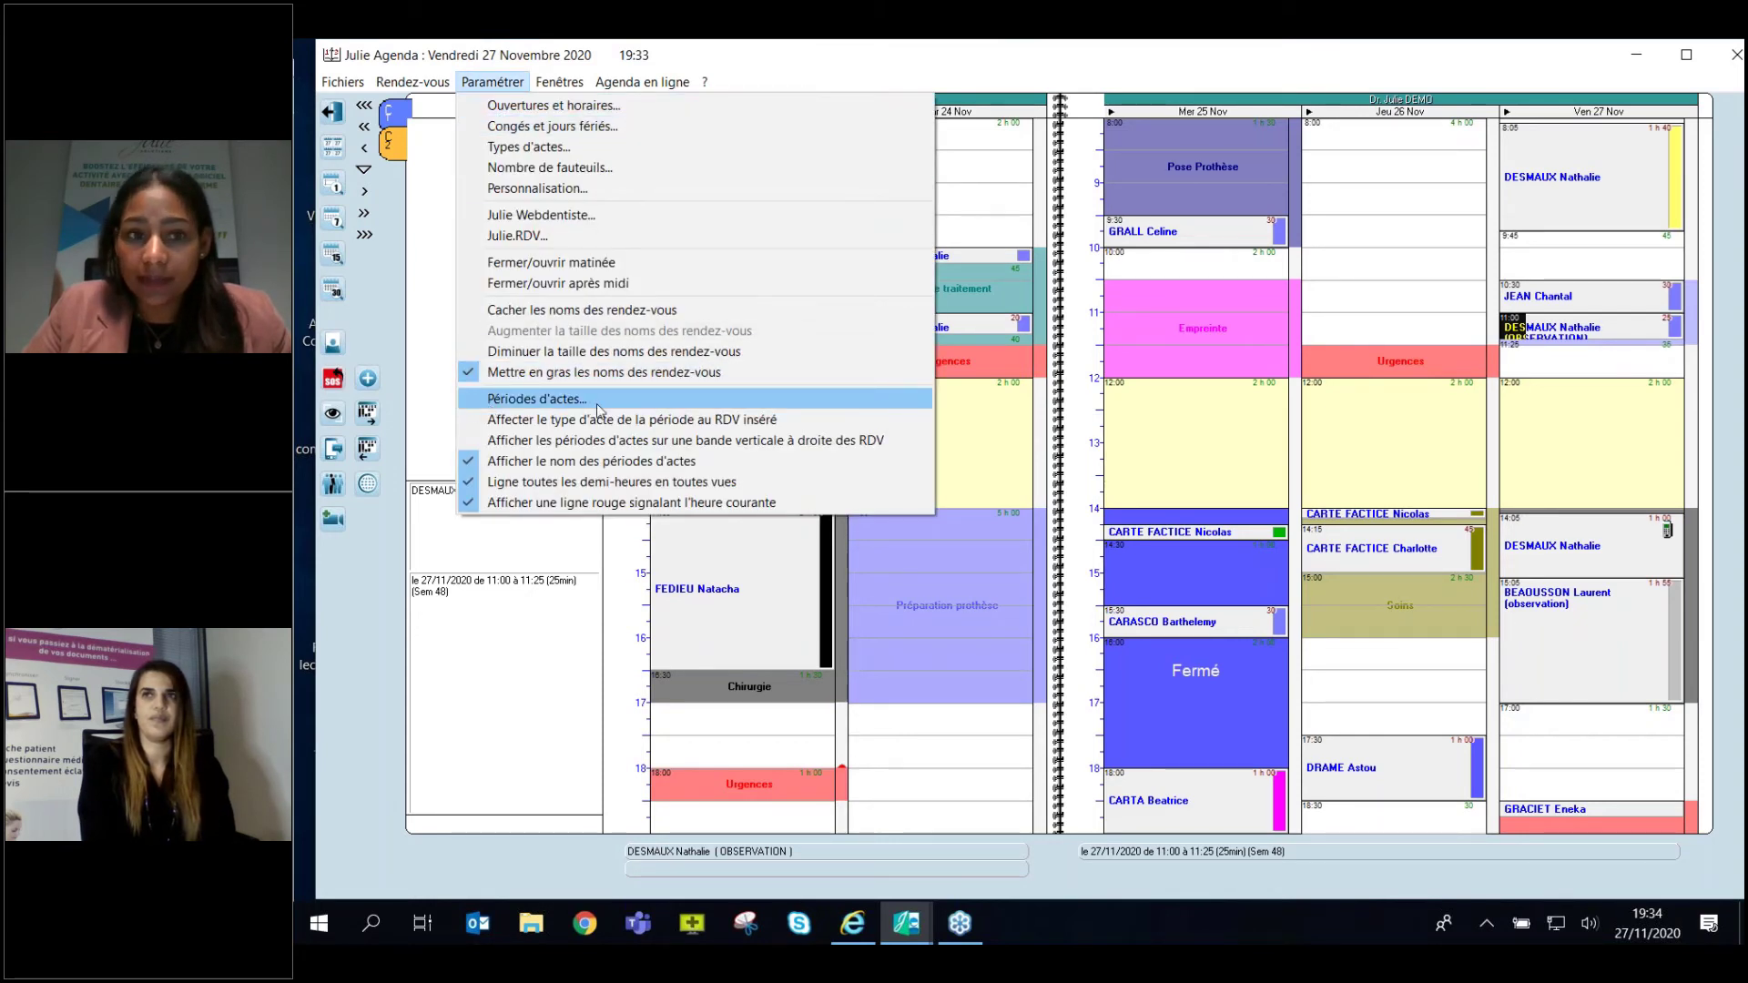
# Open the Périodes d'actes settings and move the window to the left.
pyautogui.click(567, 406)
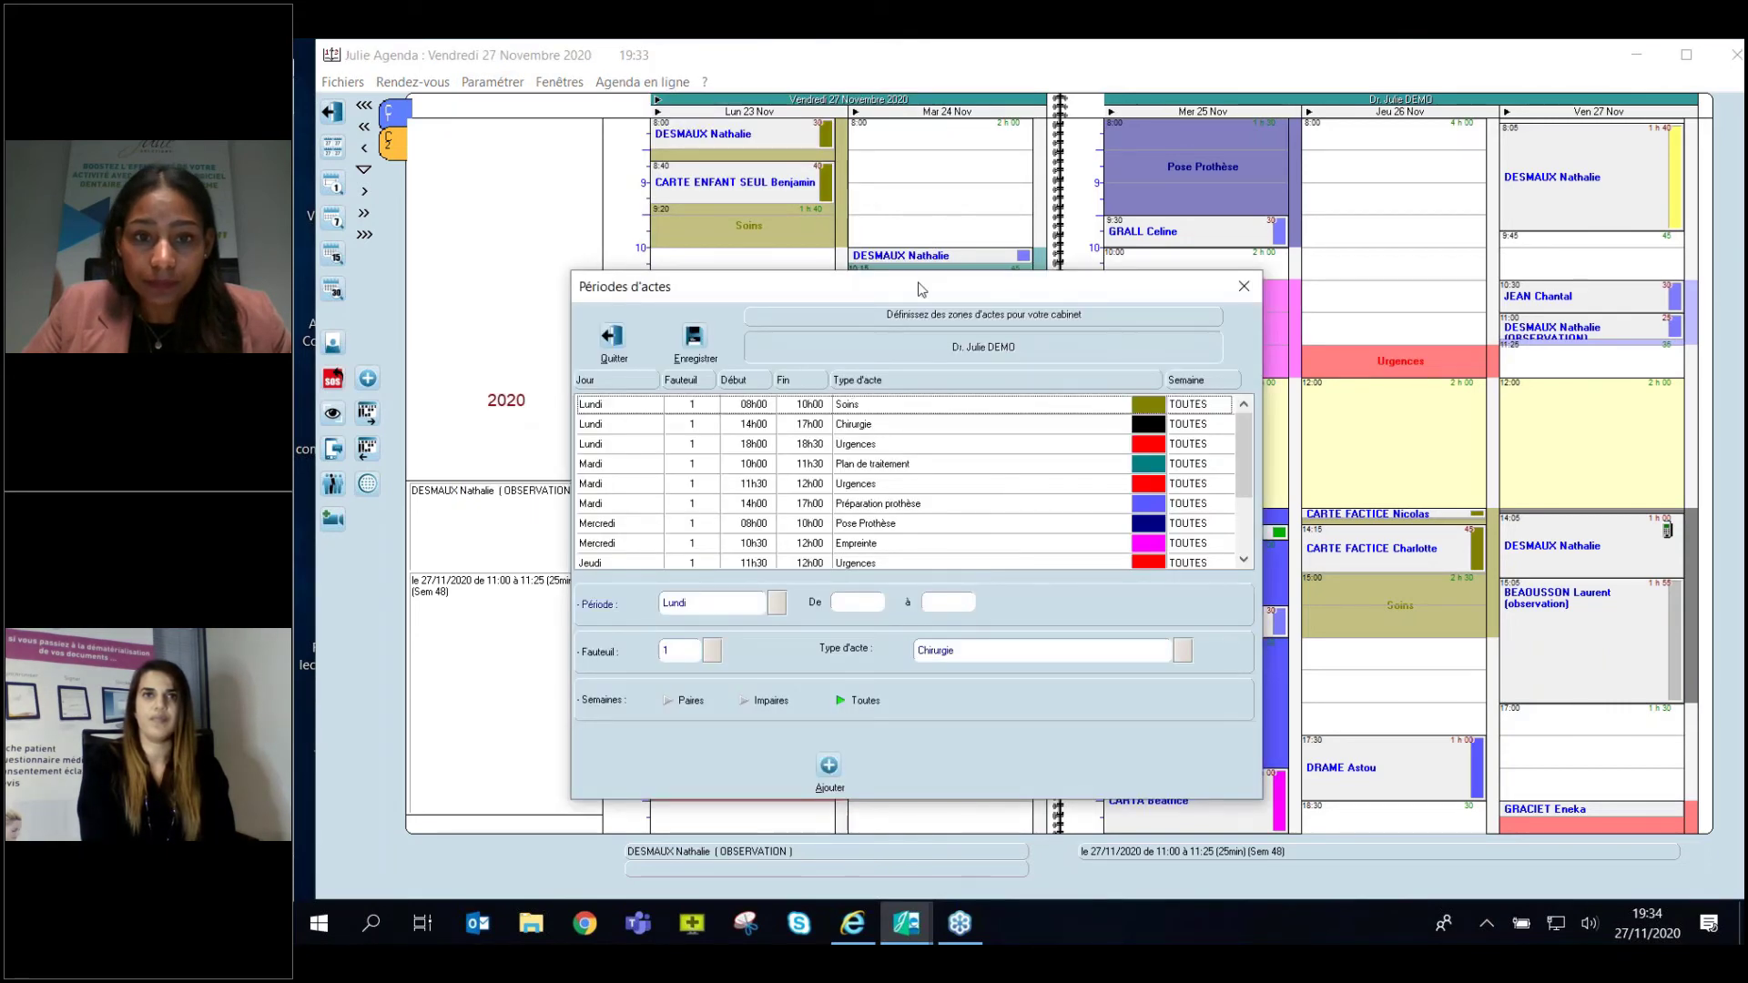
pyautogui.moveTo(921, 285); pyautogui.dragTo(1019, 143)
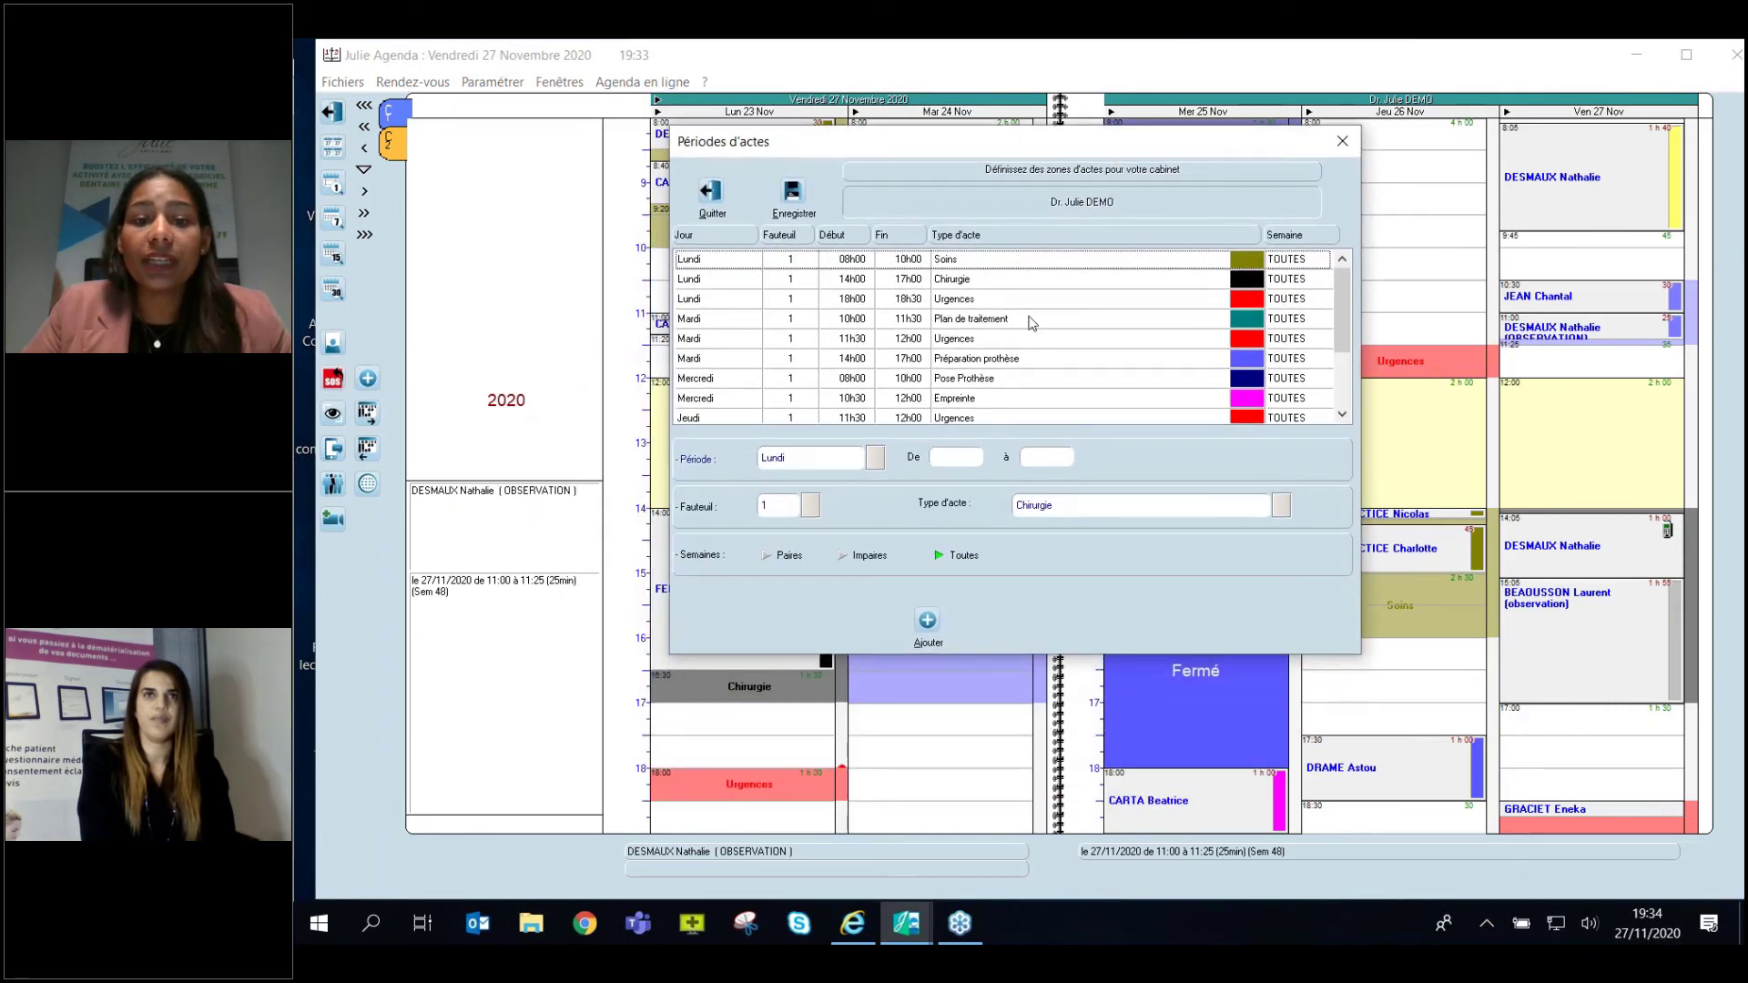
pyautogui.moveTo(1342, 310)
pyautogui.mouseDown()
pyautogui.moveTo(1338, 364)
pyautogui.moveTo(1337, 279)
pyautogui.mouseUp()
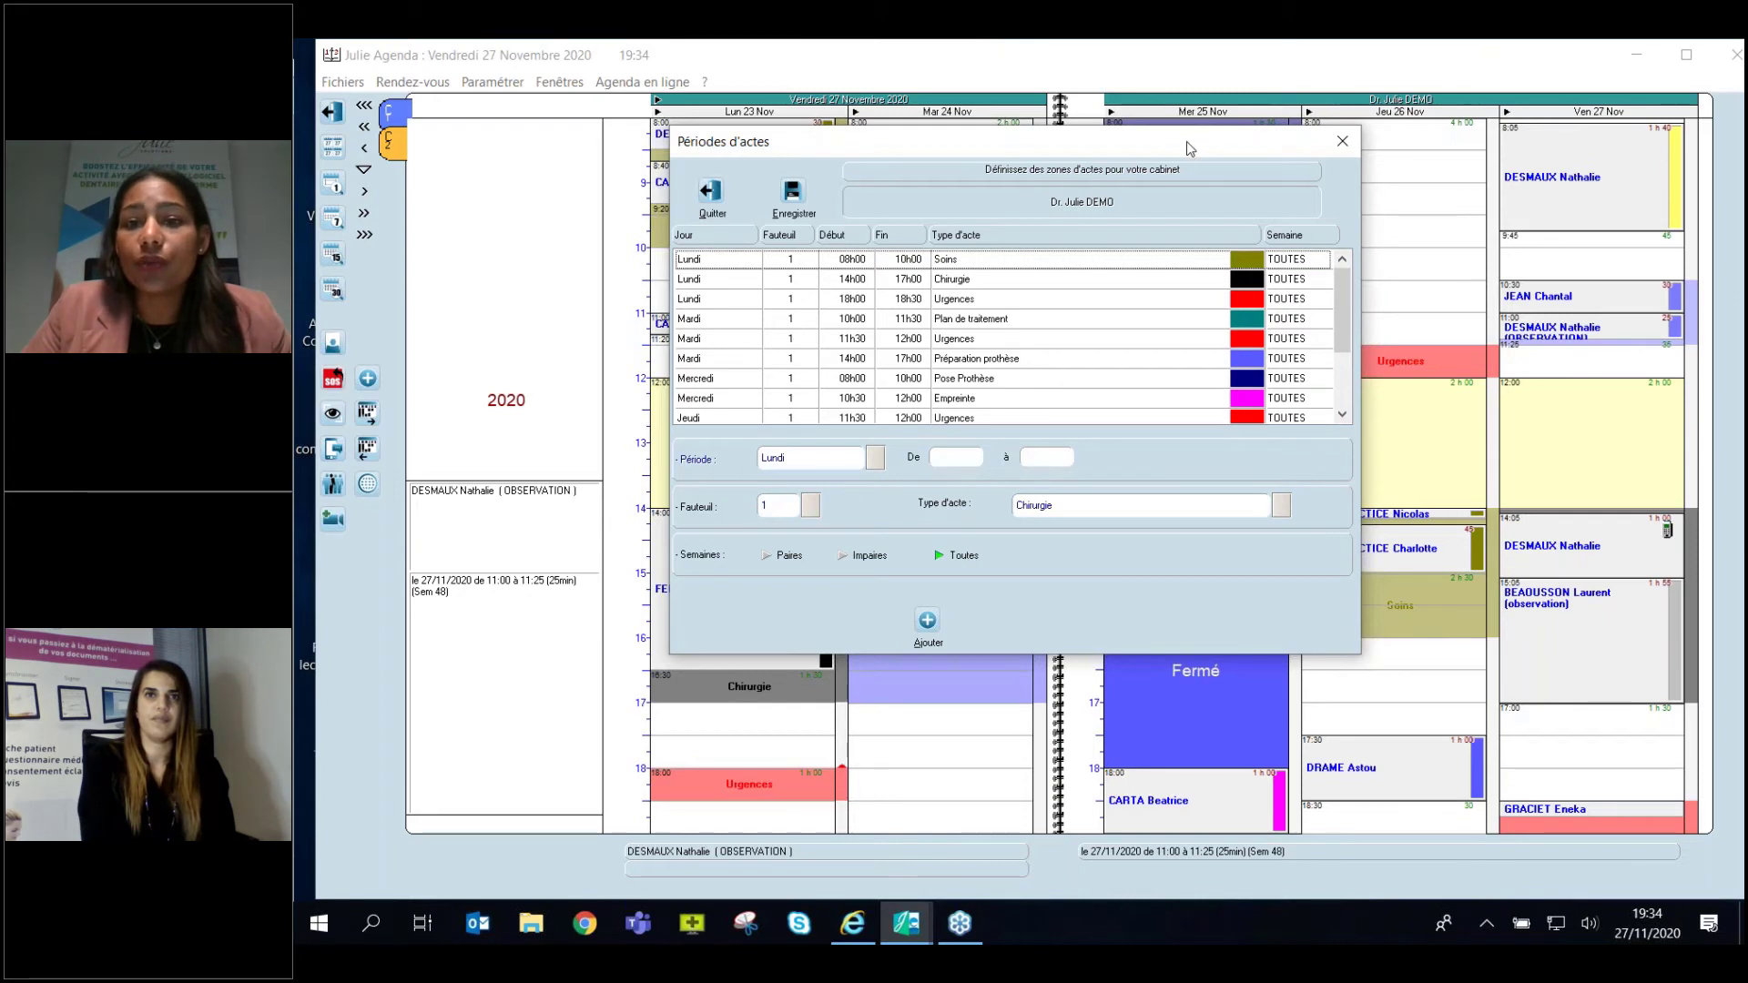
pyautogui.moveTo(1187, 140); pyautogui.dragTo(1036, 126)
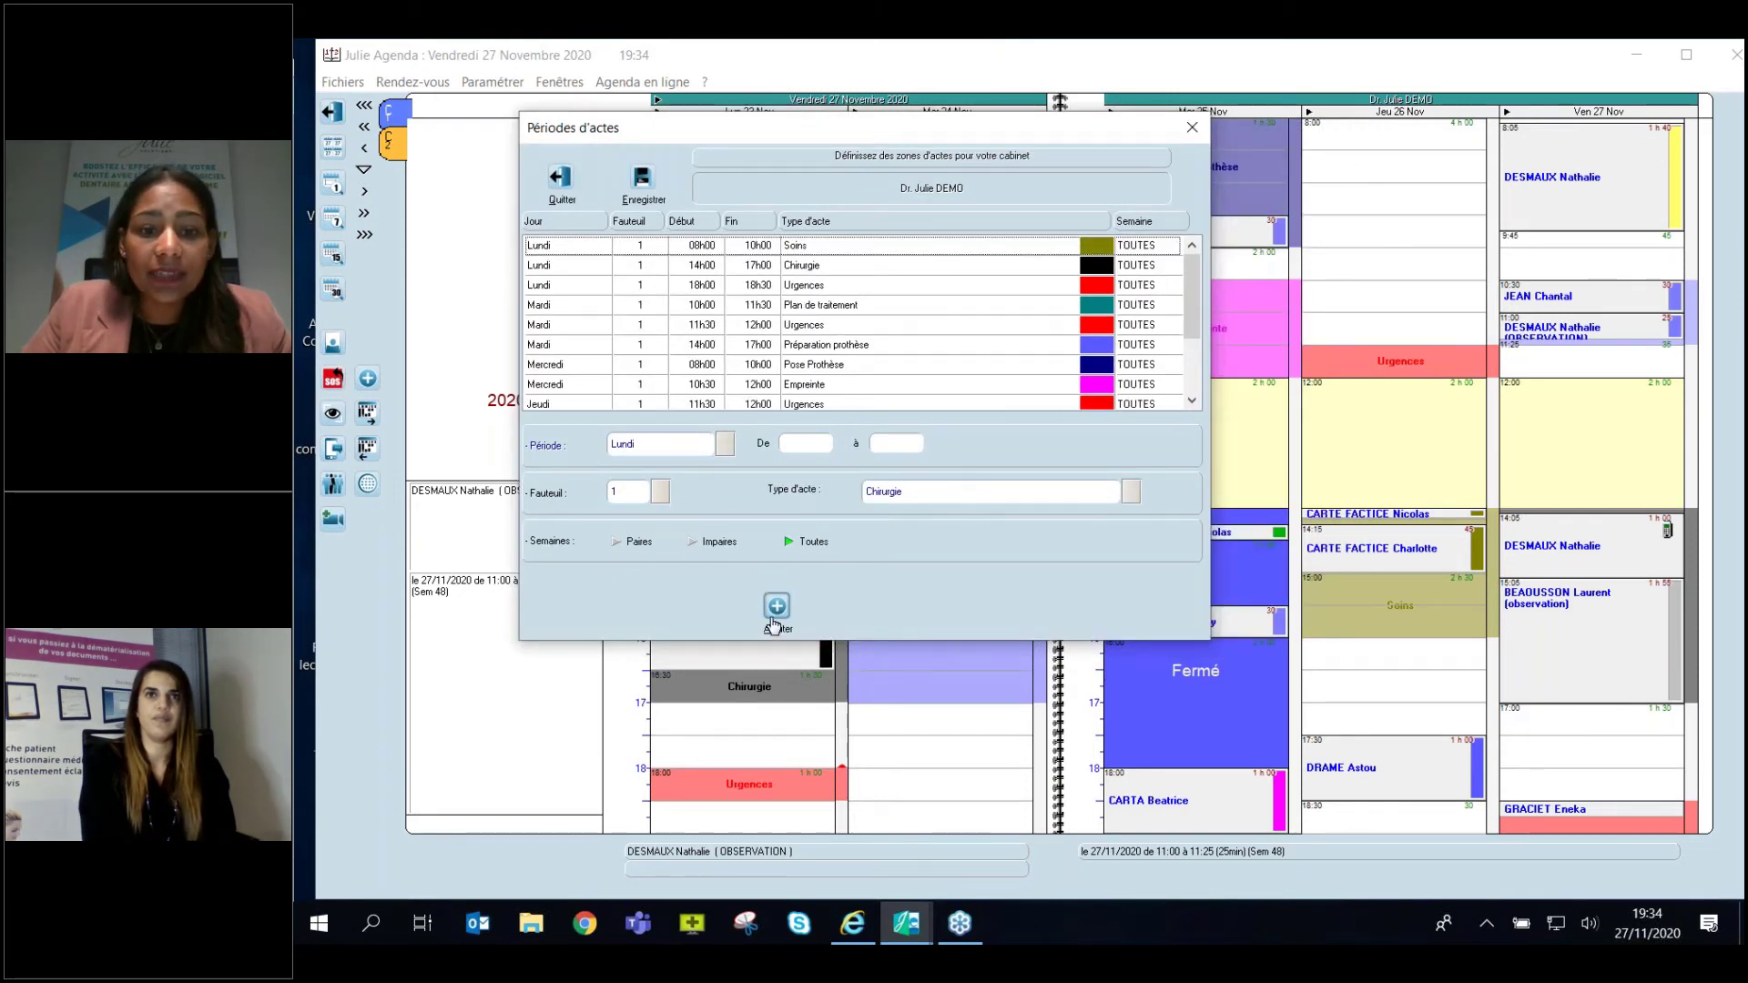
# Add a Jeudi Chirurgie period, 09:00–11:30 on Fauteuil 1, applied to all weeks.
pyautogui.click(777, 606)
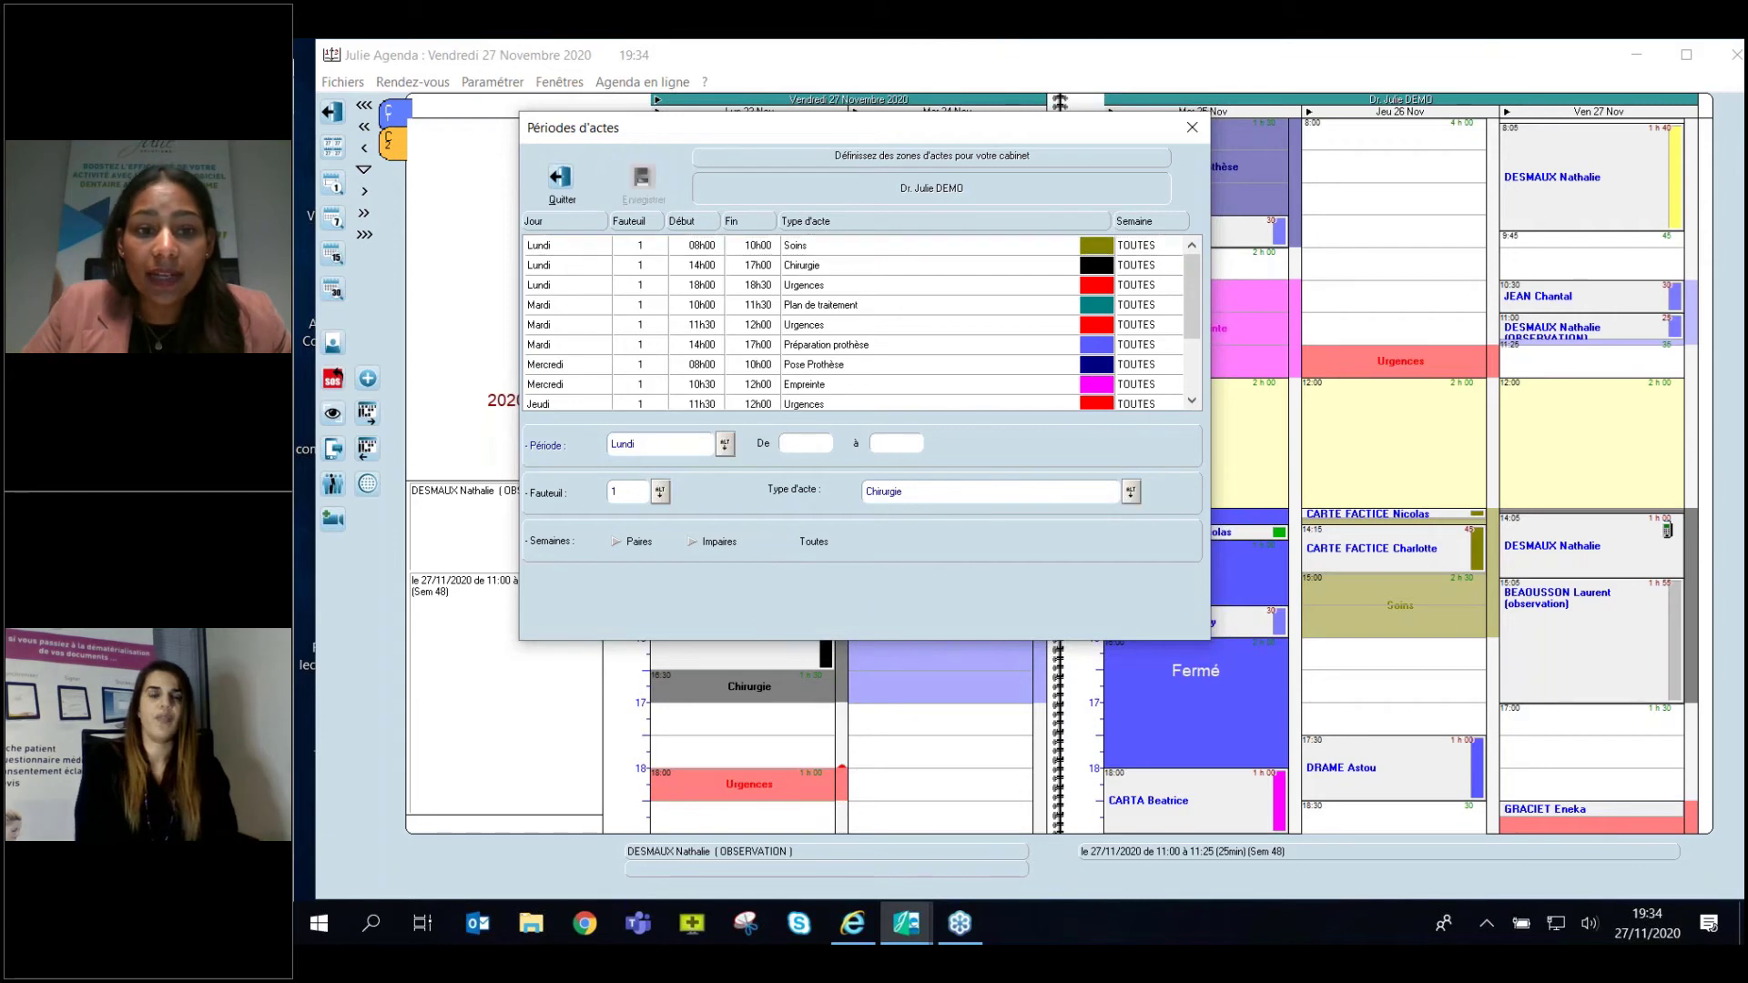
pyautogui.click(724, 444)
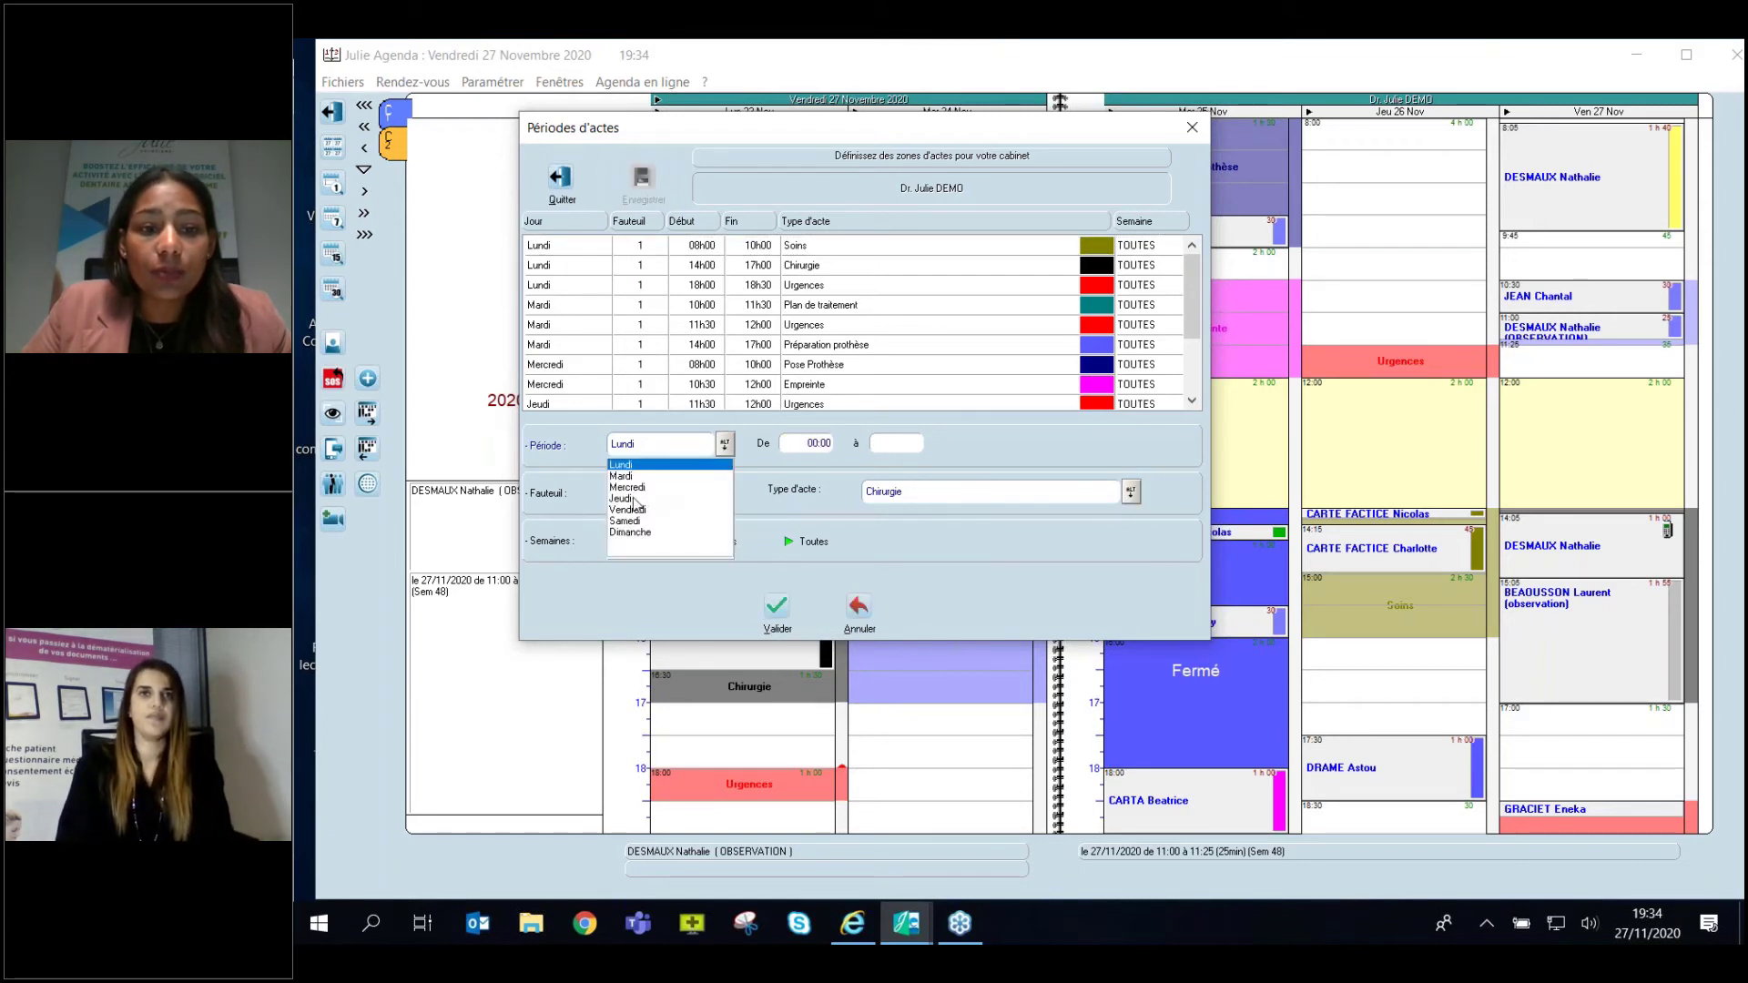
pyautogui.click(698, 497)
pyautogui.click(825, 444)
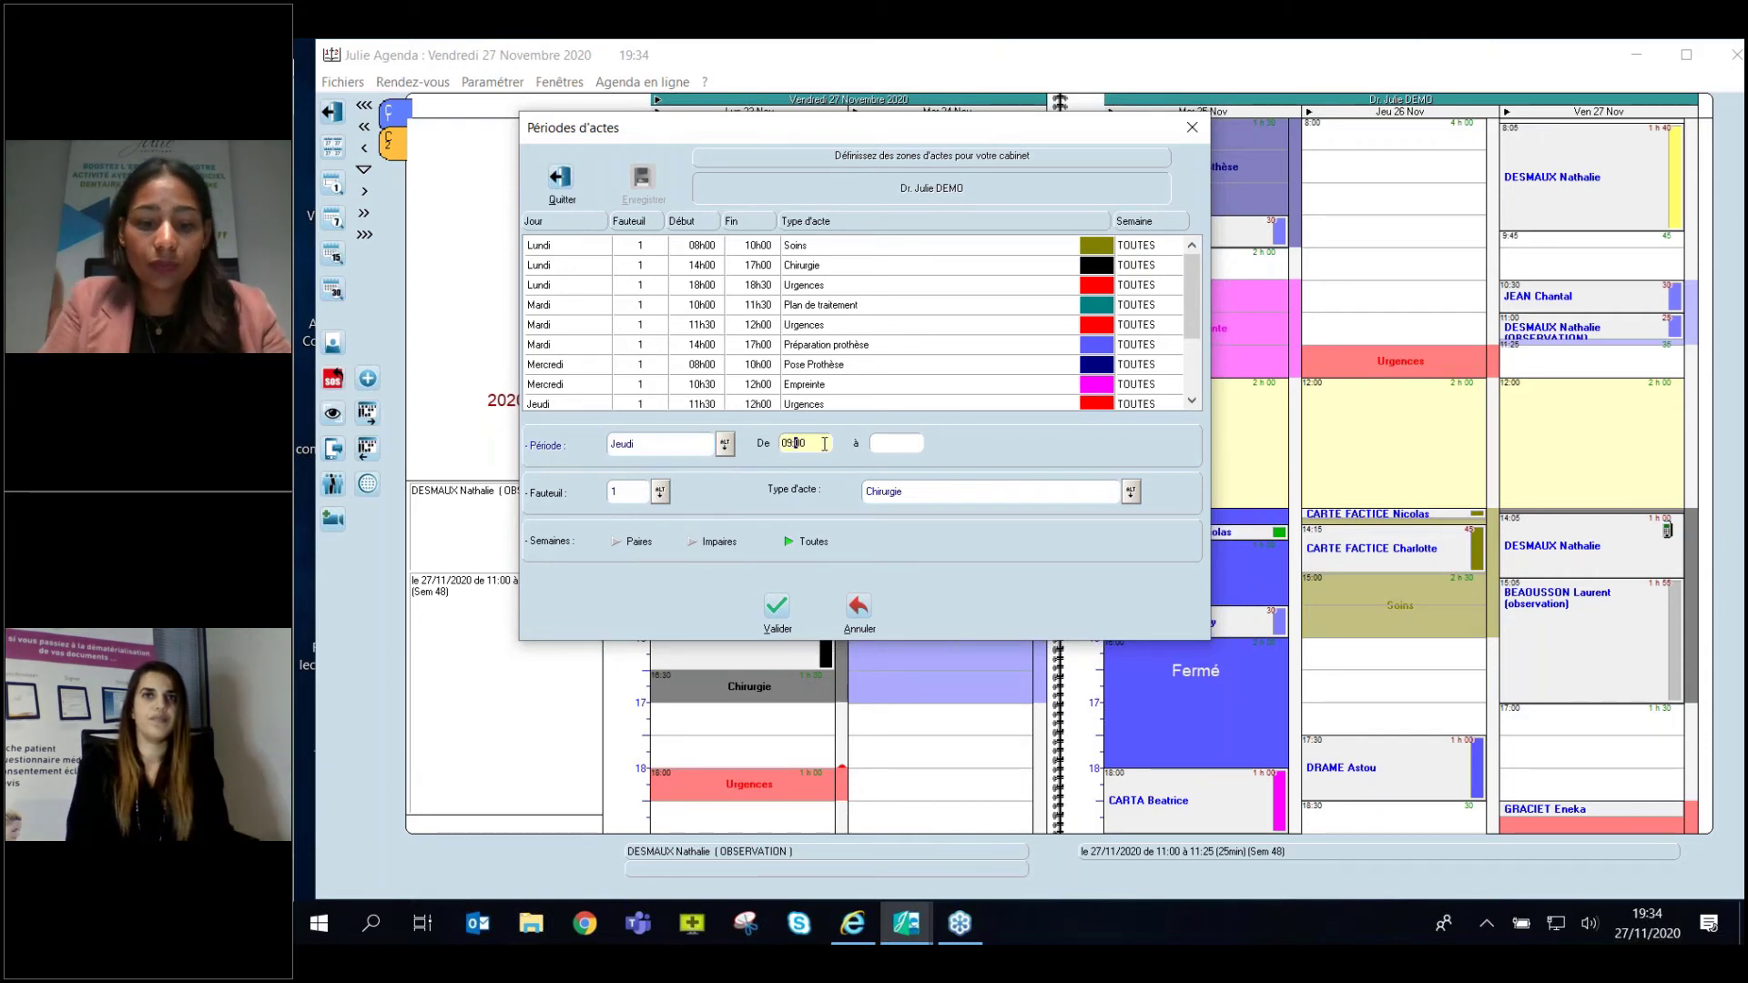
pyautogui.click(899, 443)
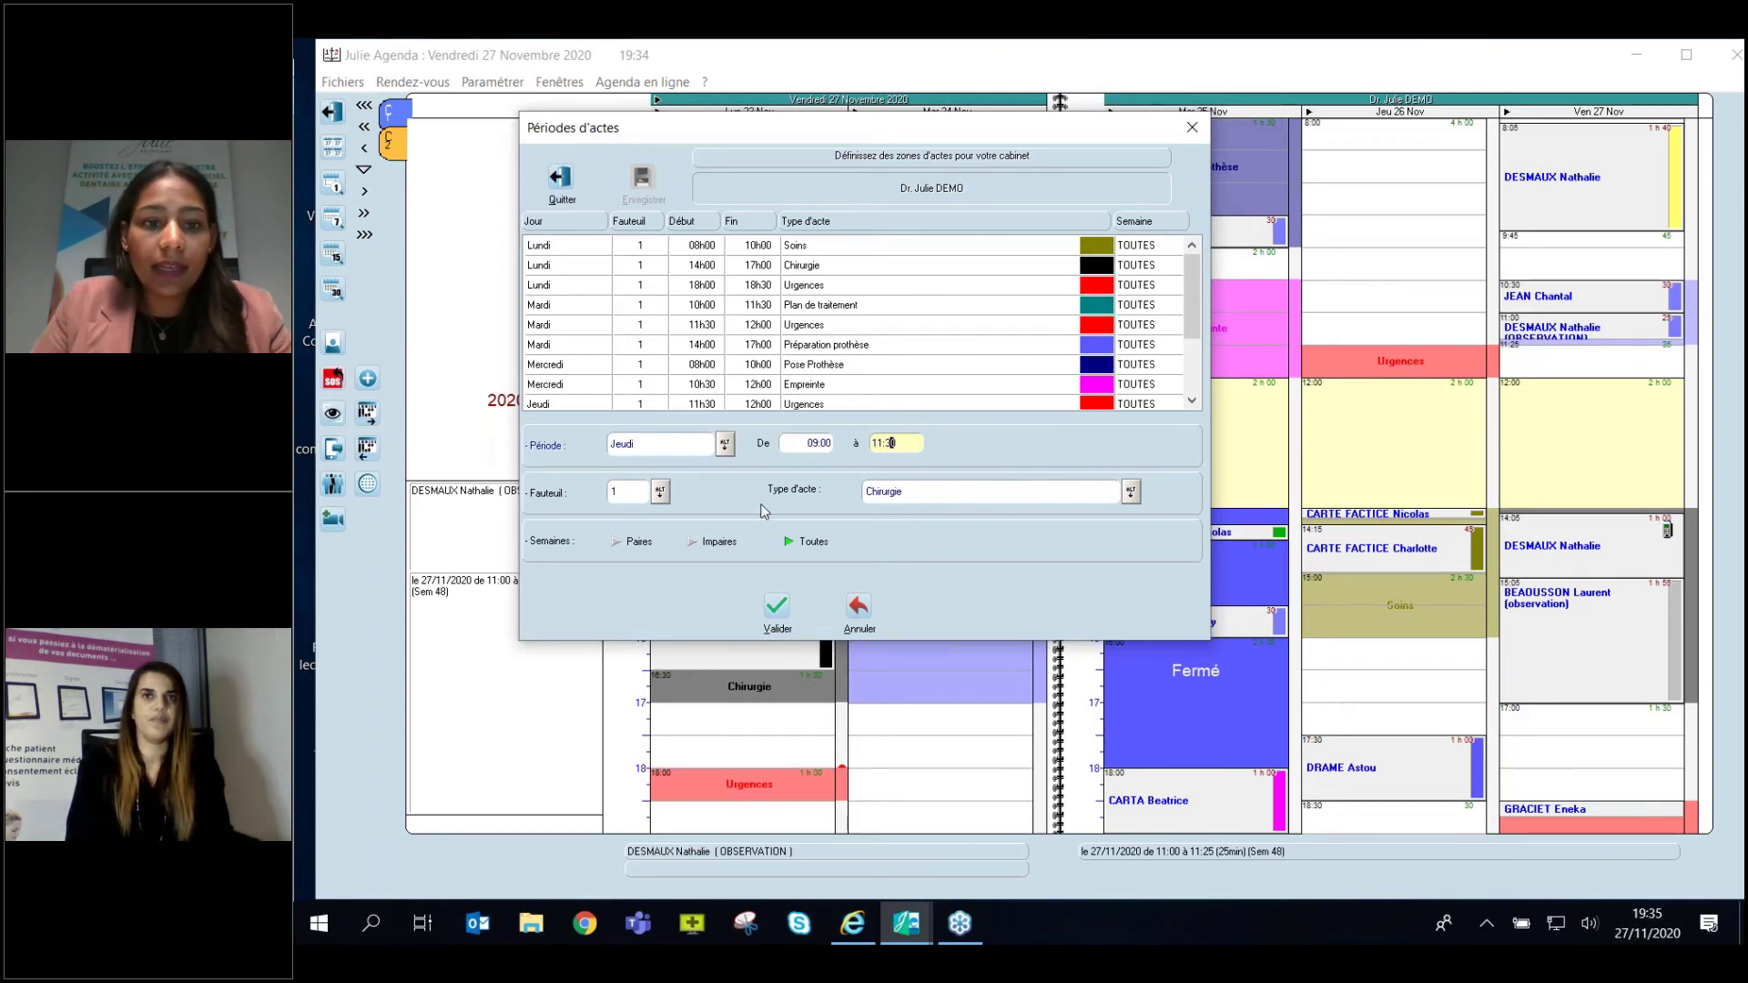
pyautogui.click(660, 492)
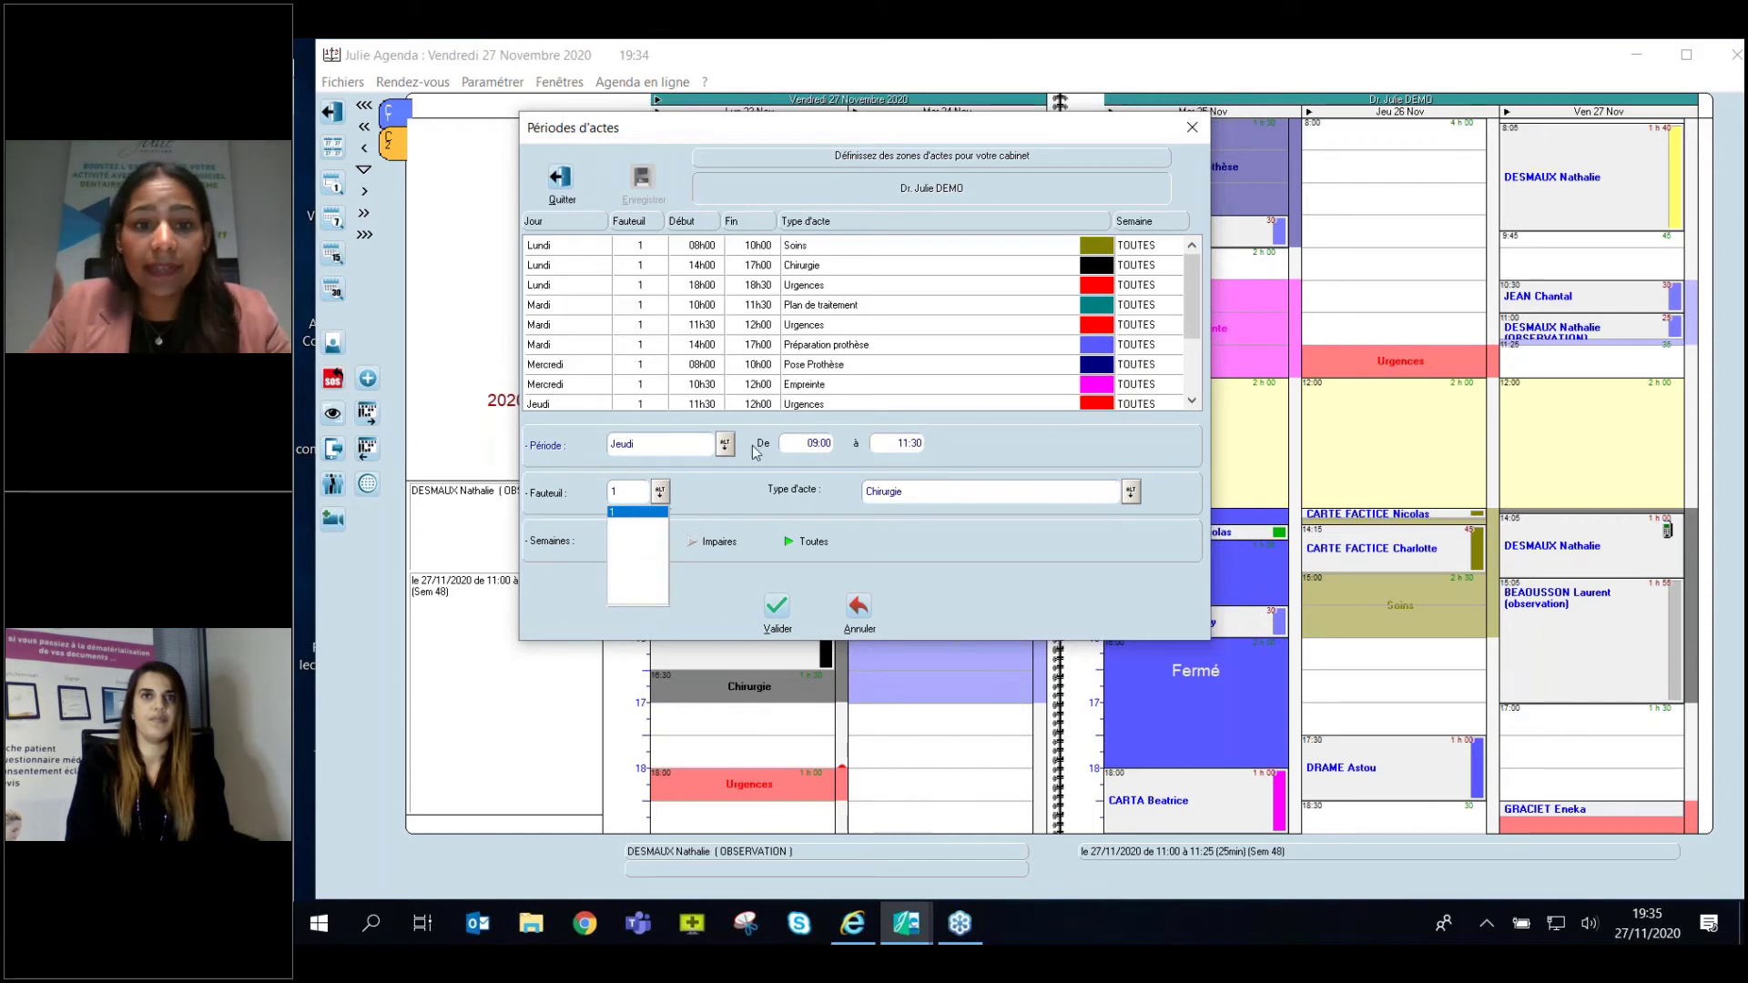
pyautogui.click(1131, 492)
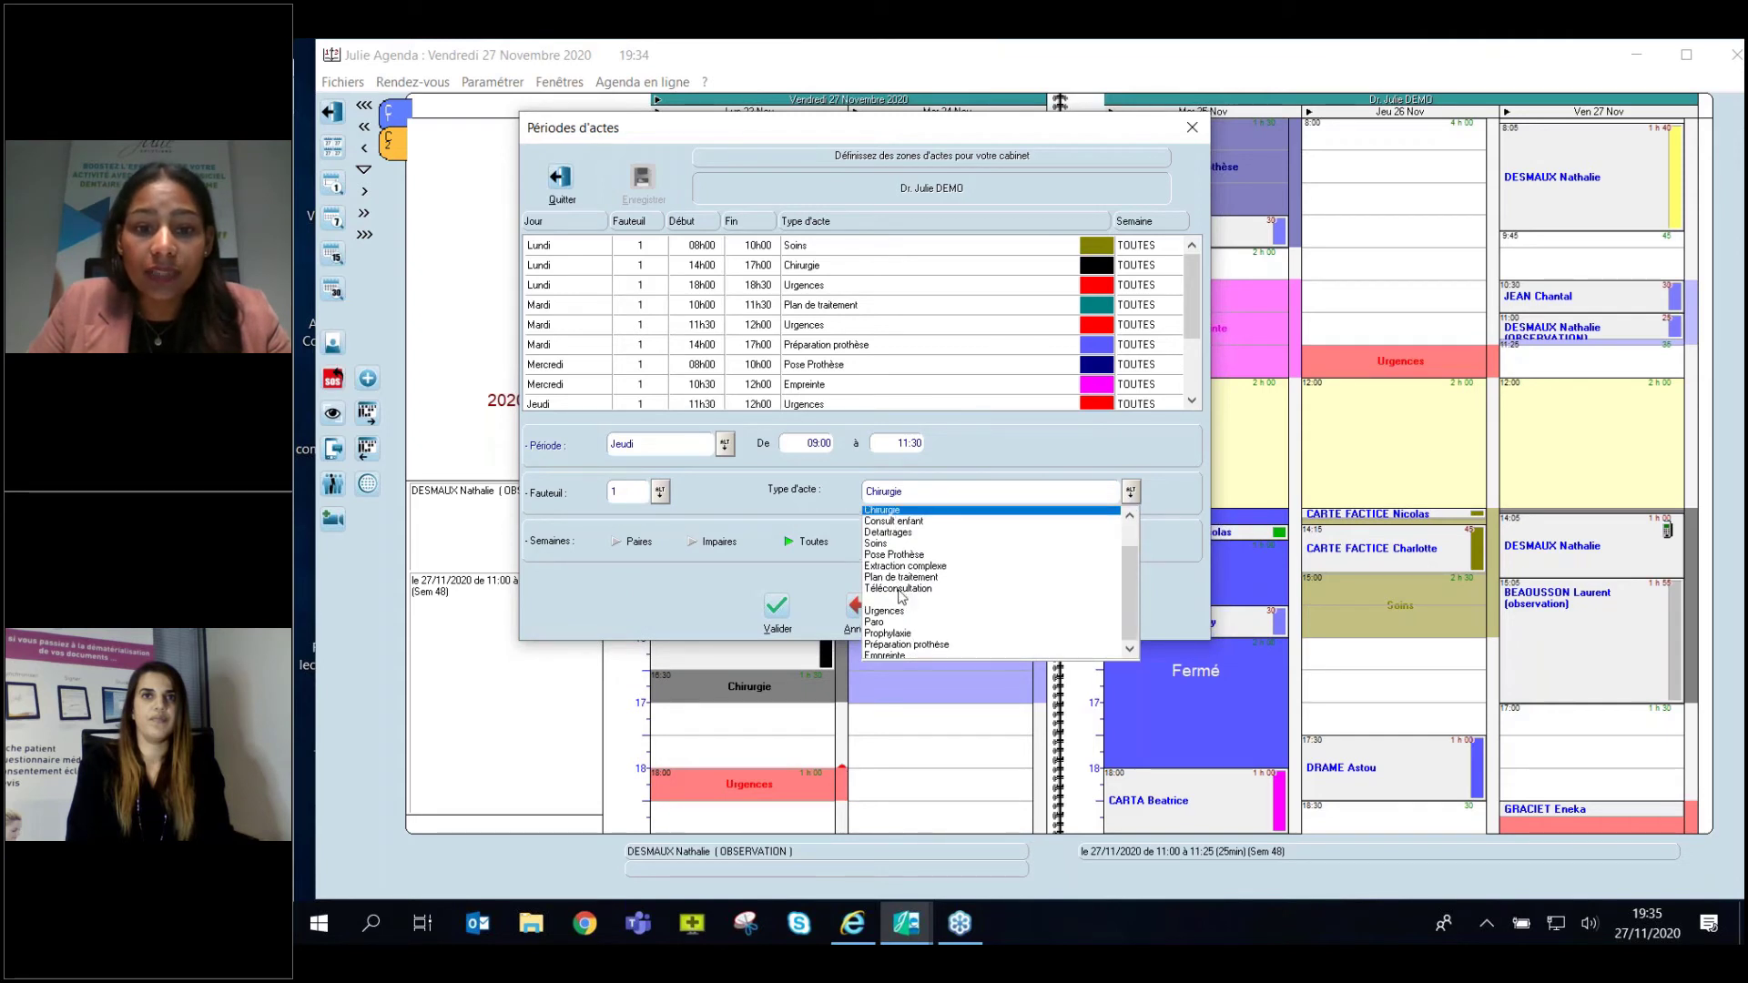
pyautogui.click(890, 514)
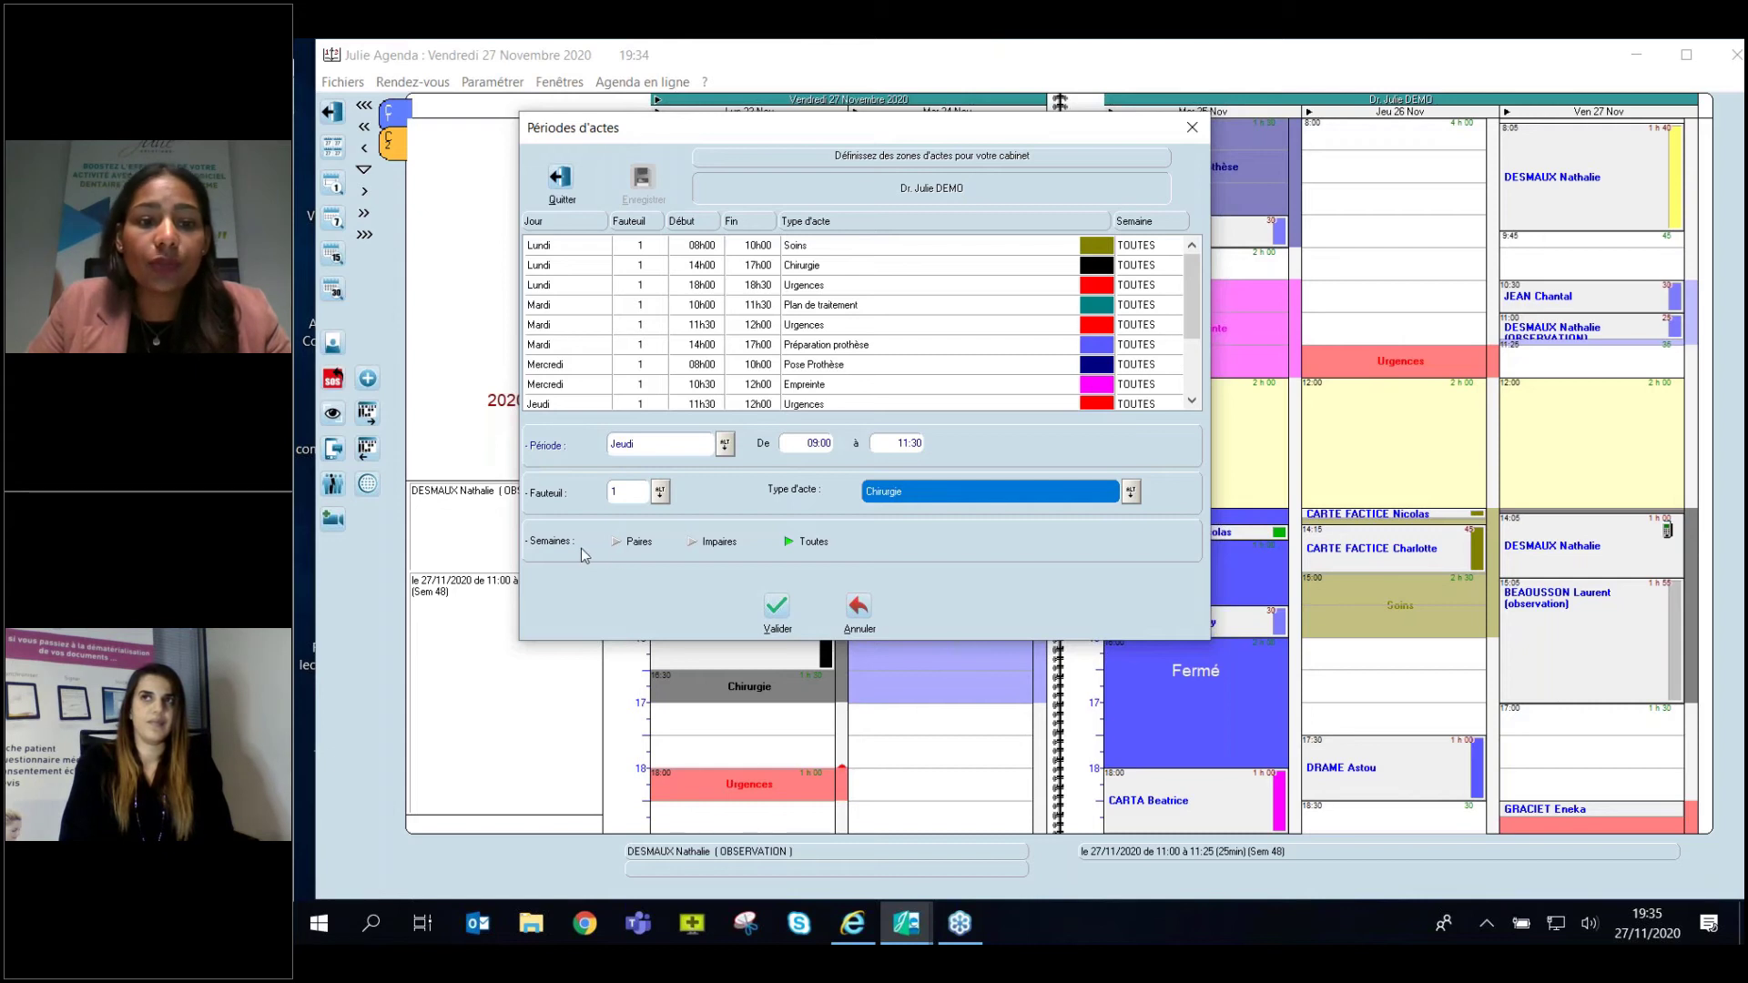
pyautogui.click(705, 542)
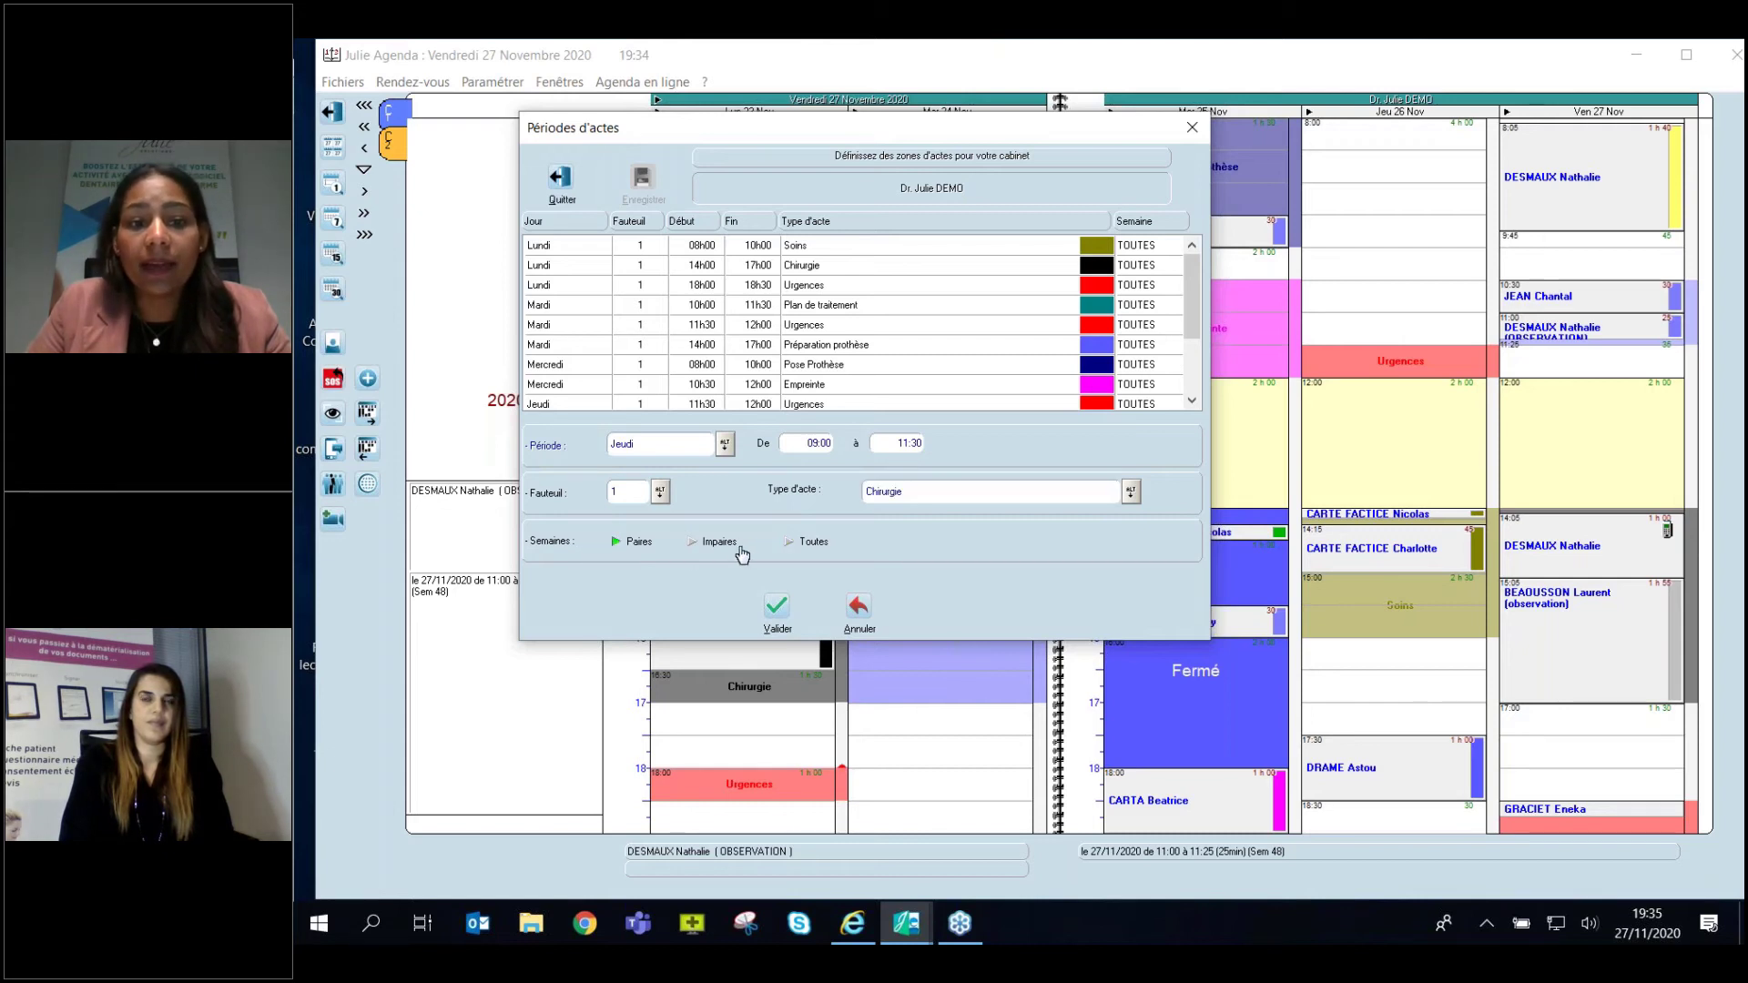
pyautogui.click(806, 543)
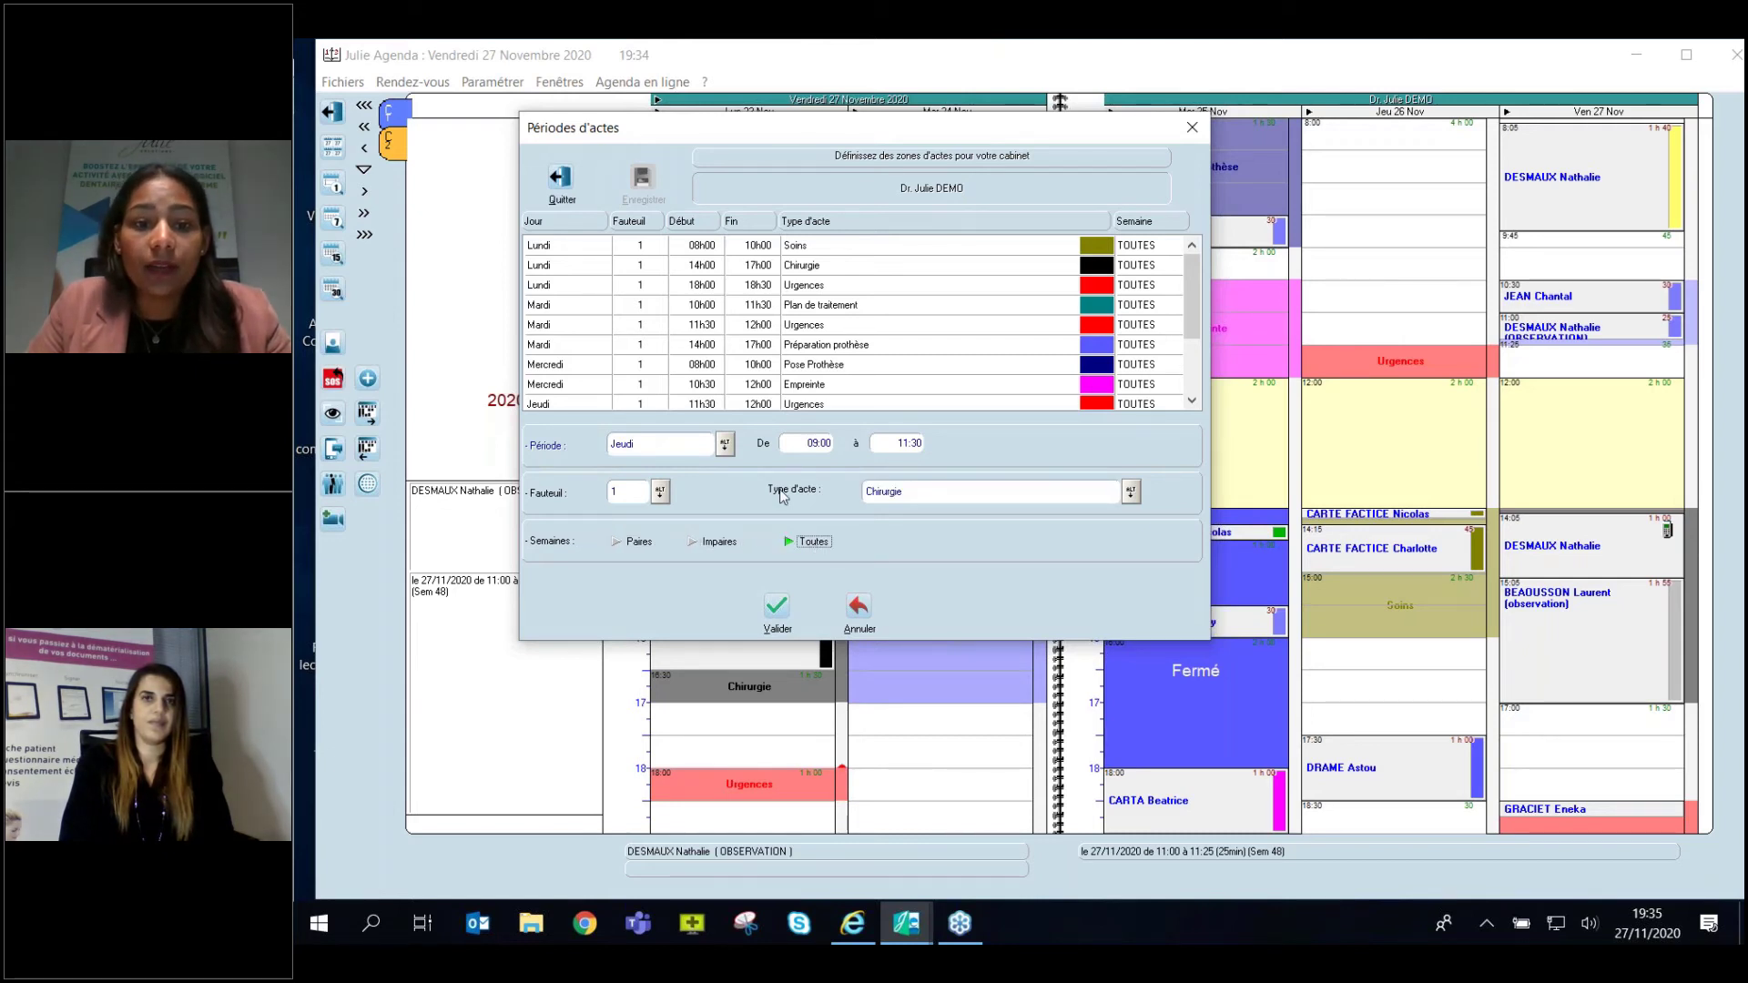
pyautogui.click(776, 608)
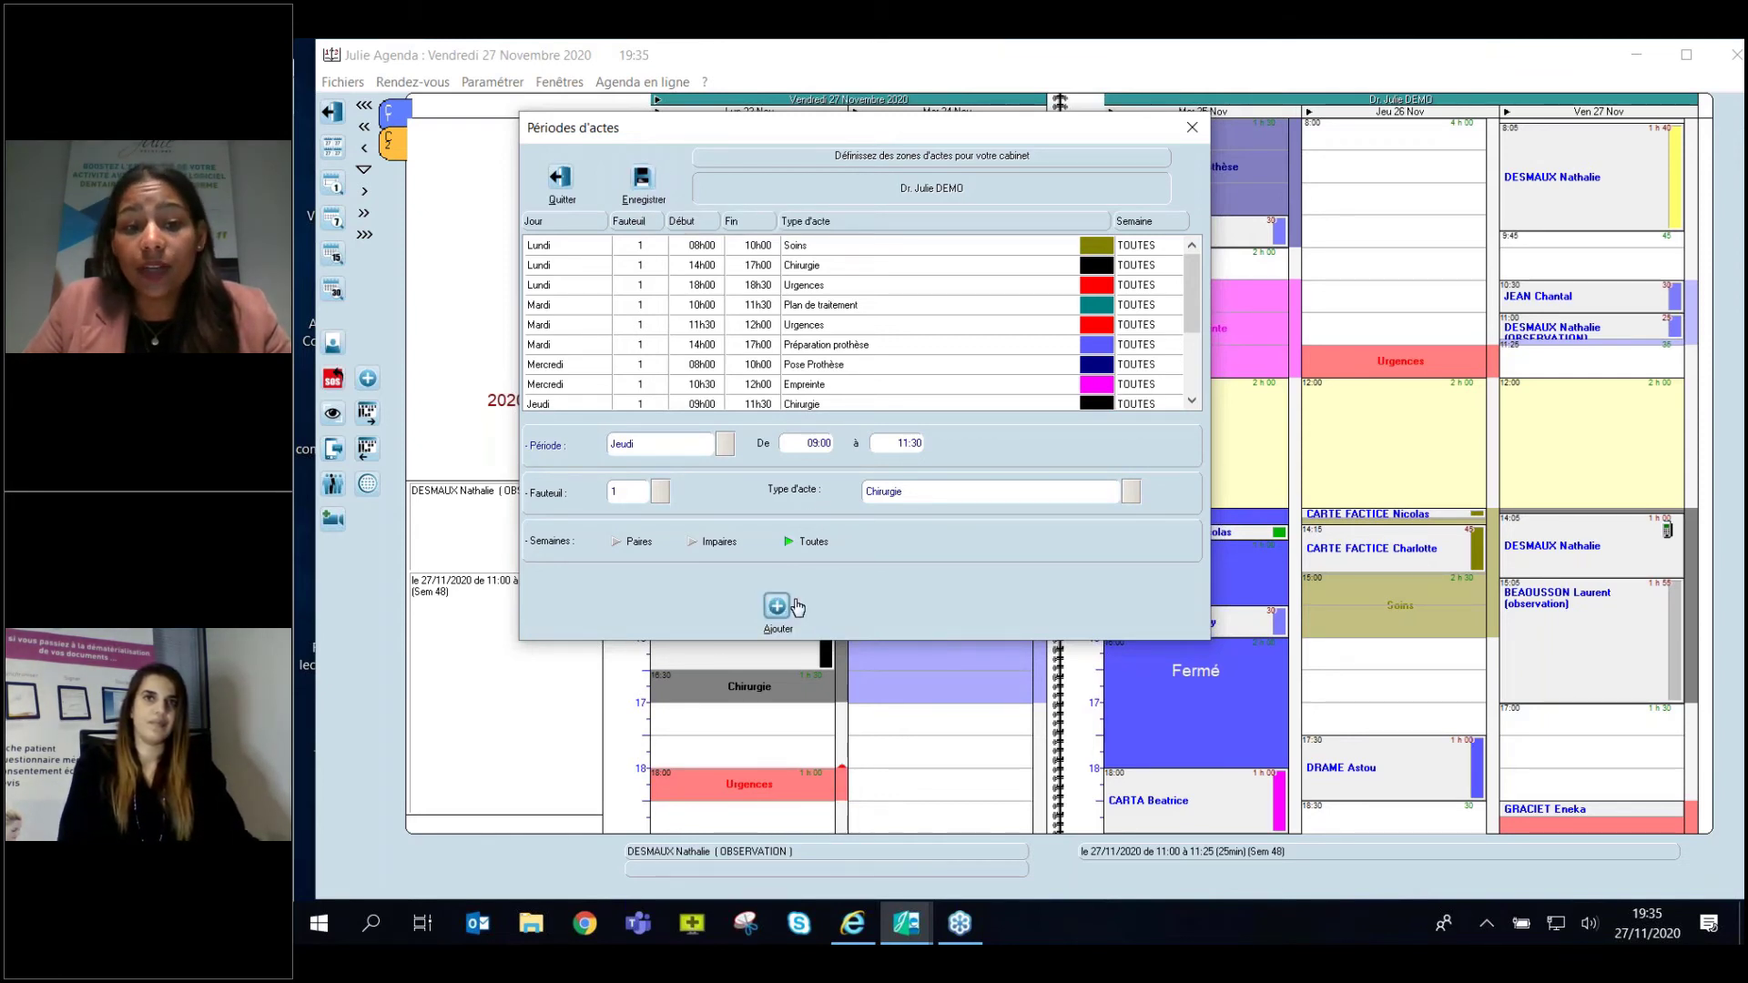
# Save the act periods list and close the settings.
pyautogui.click(775, 606)
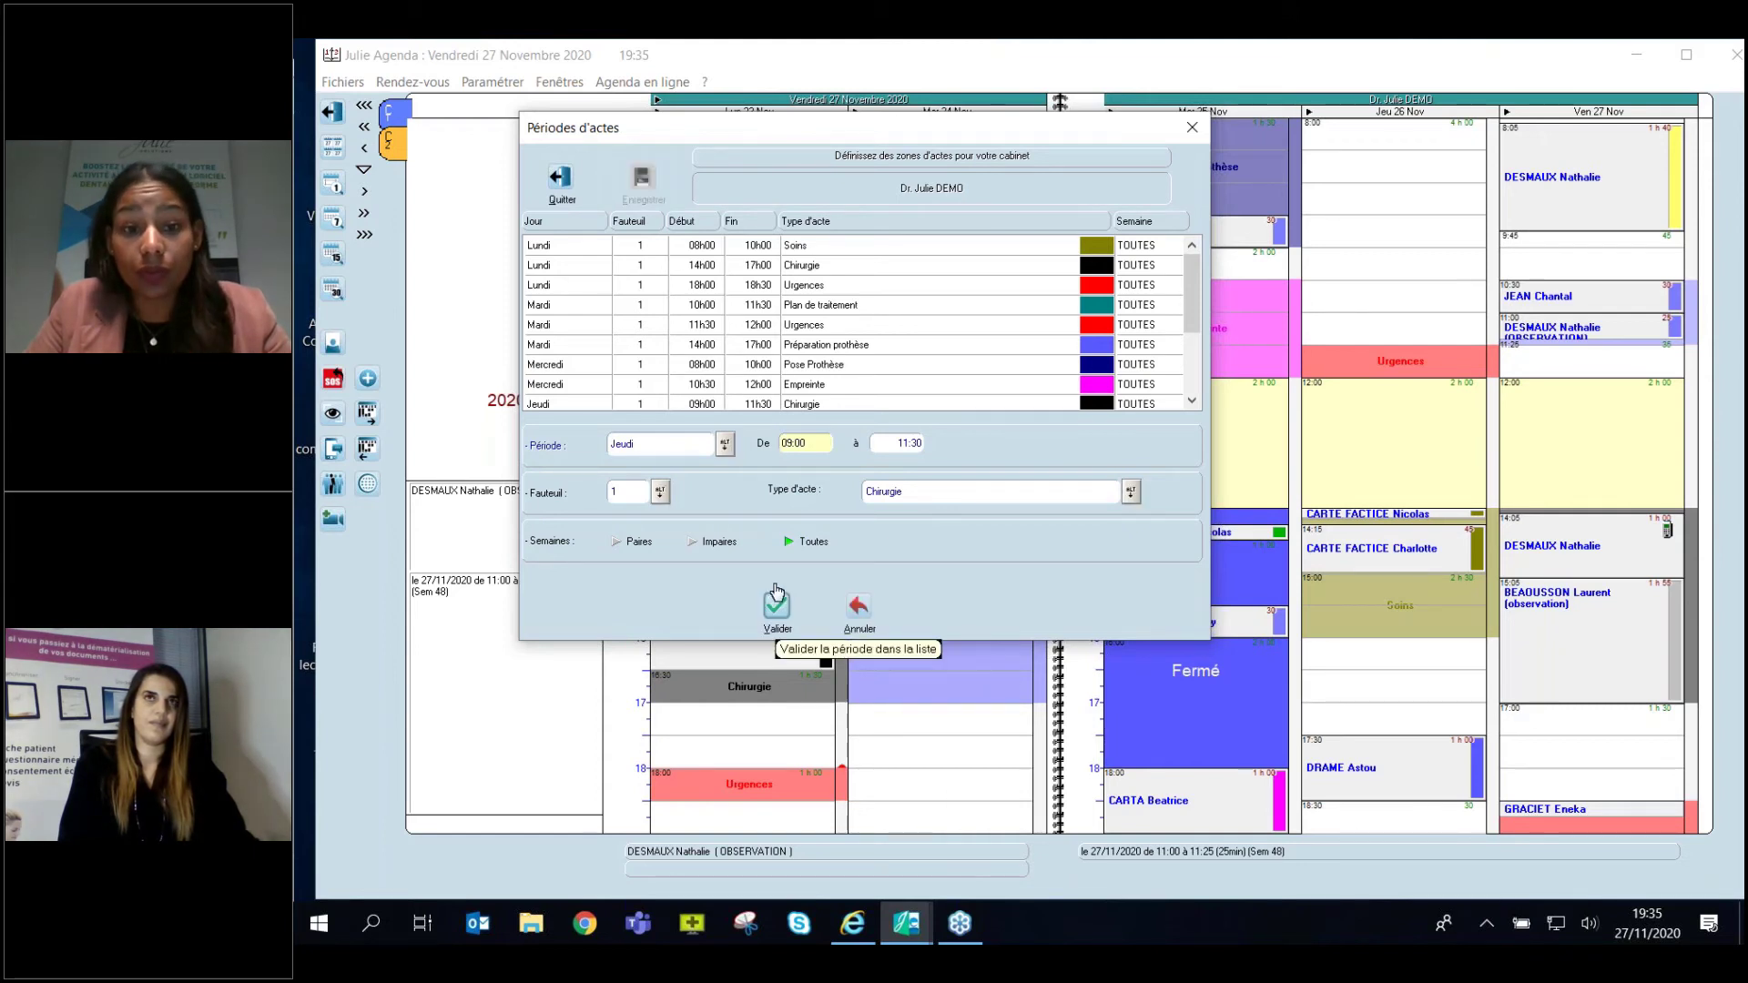
pyautogui.click(856, 607)
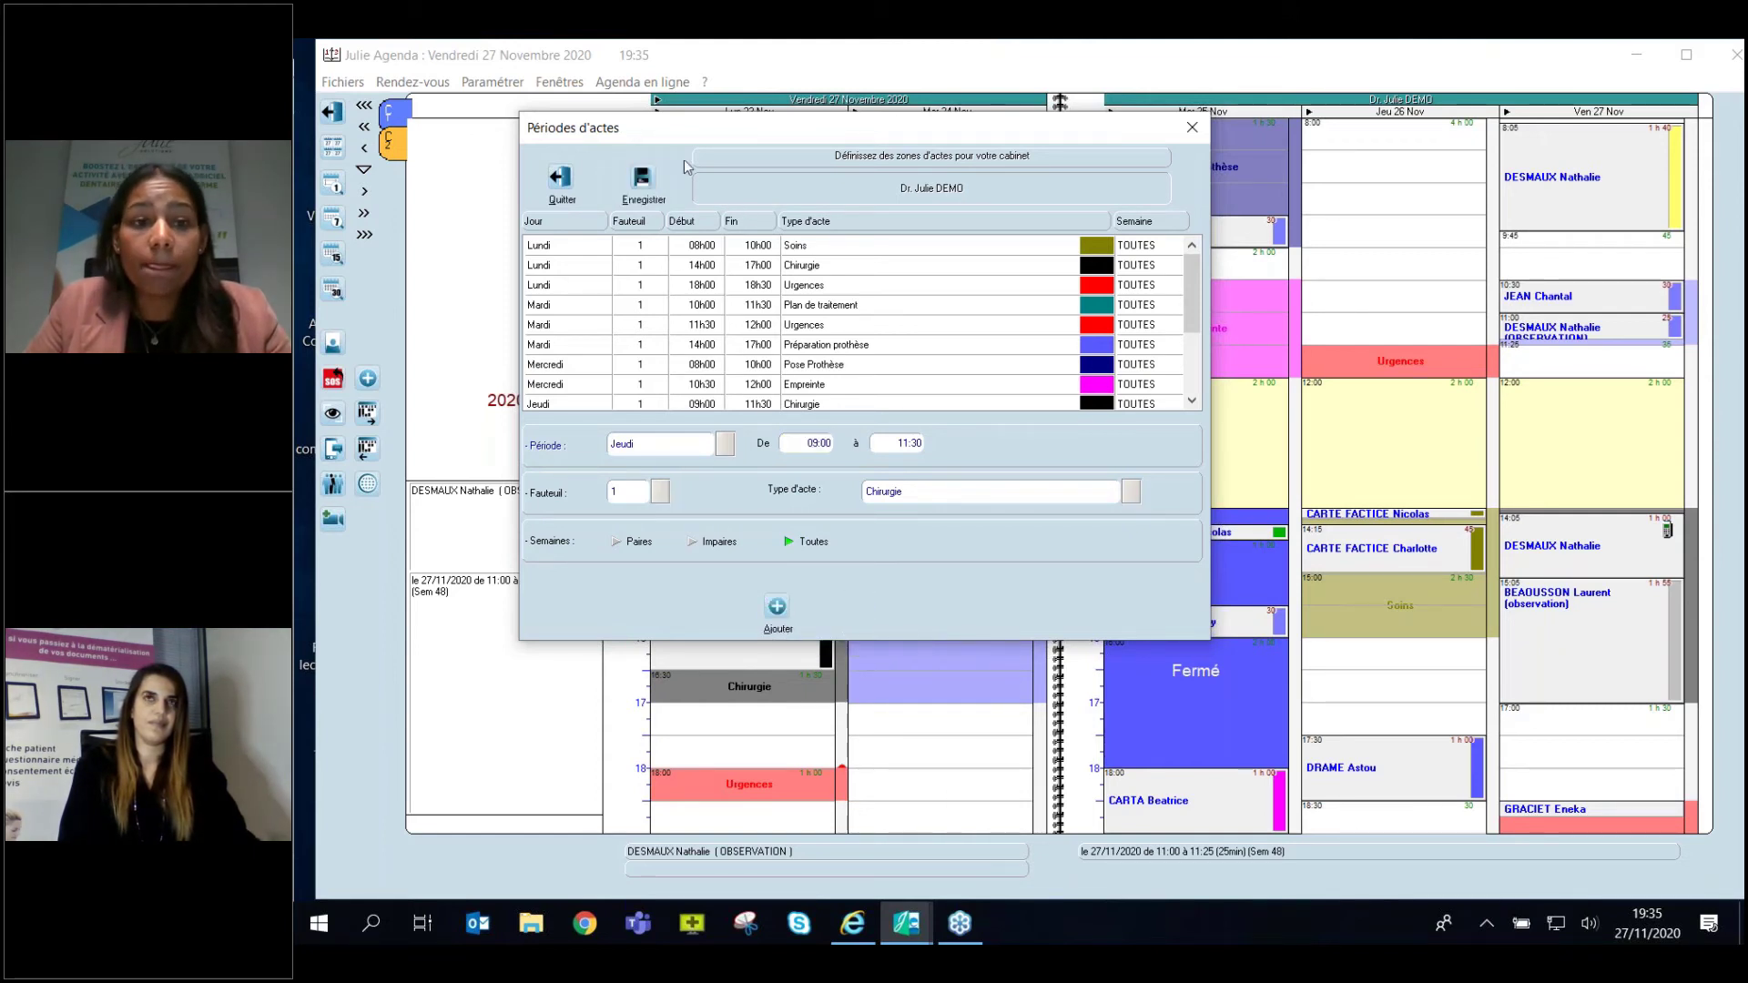
pyautogui.click(643, 181)
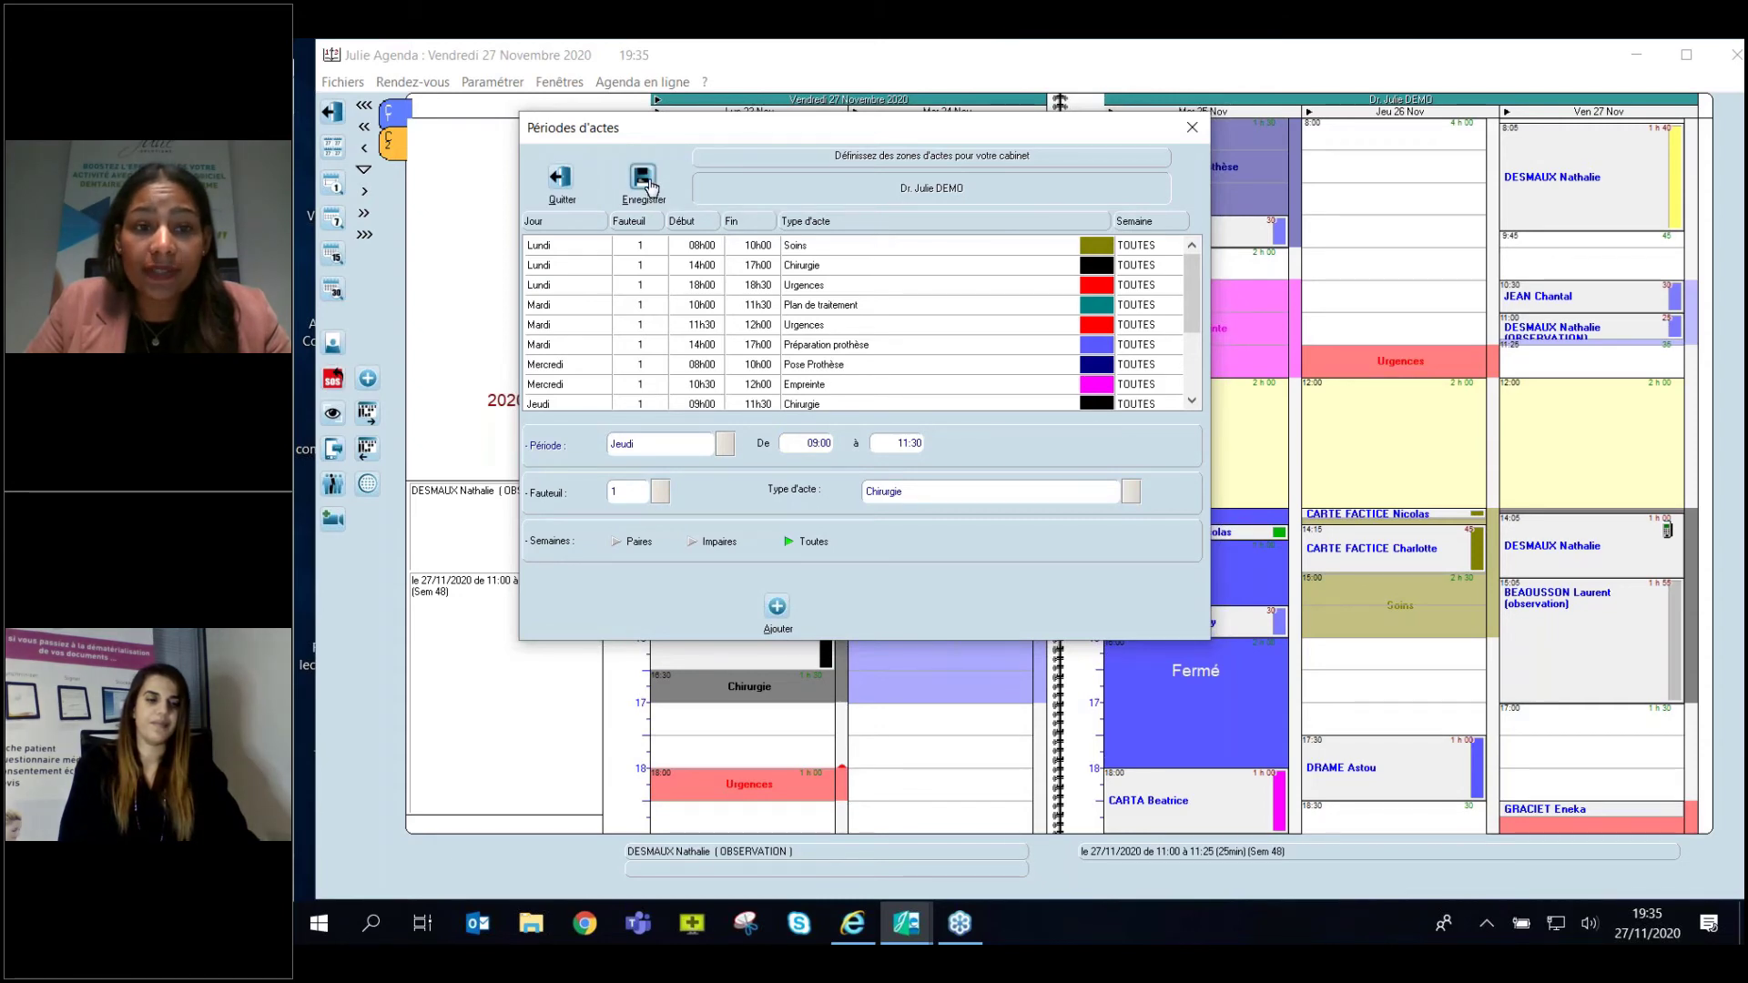
pyautogui.click(562, 193)
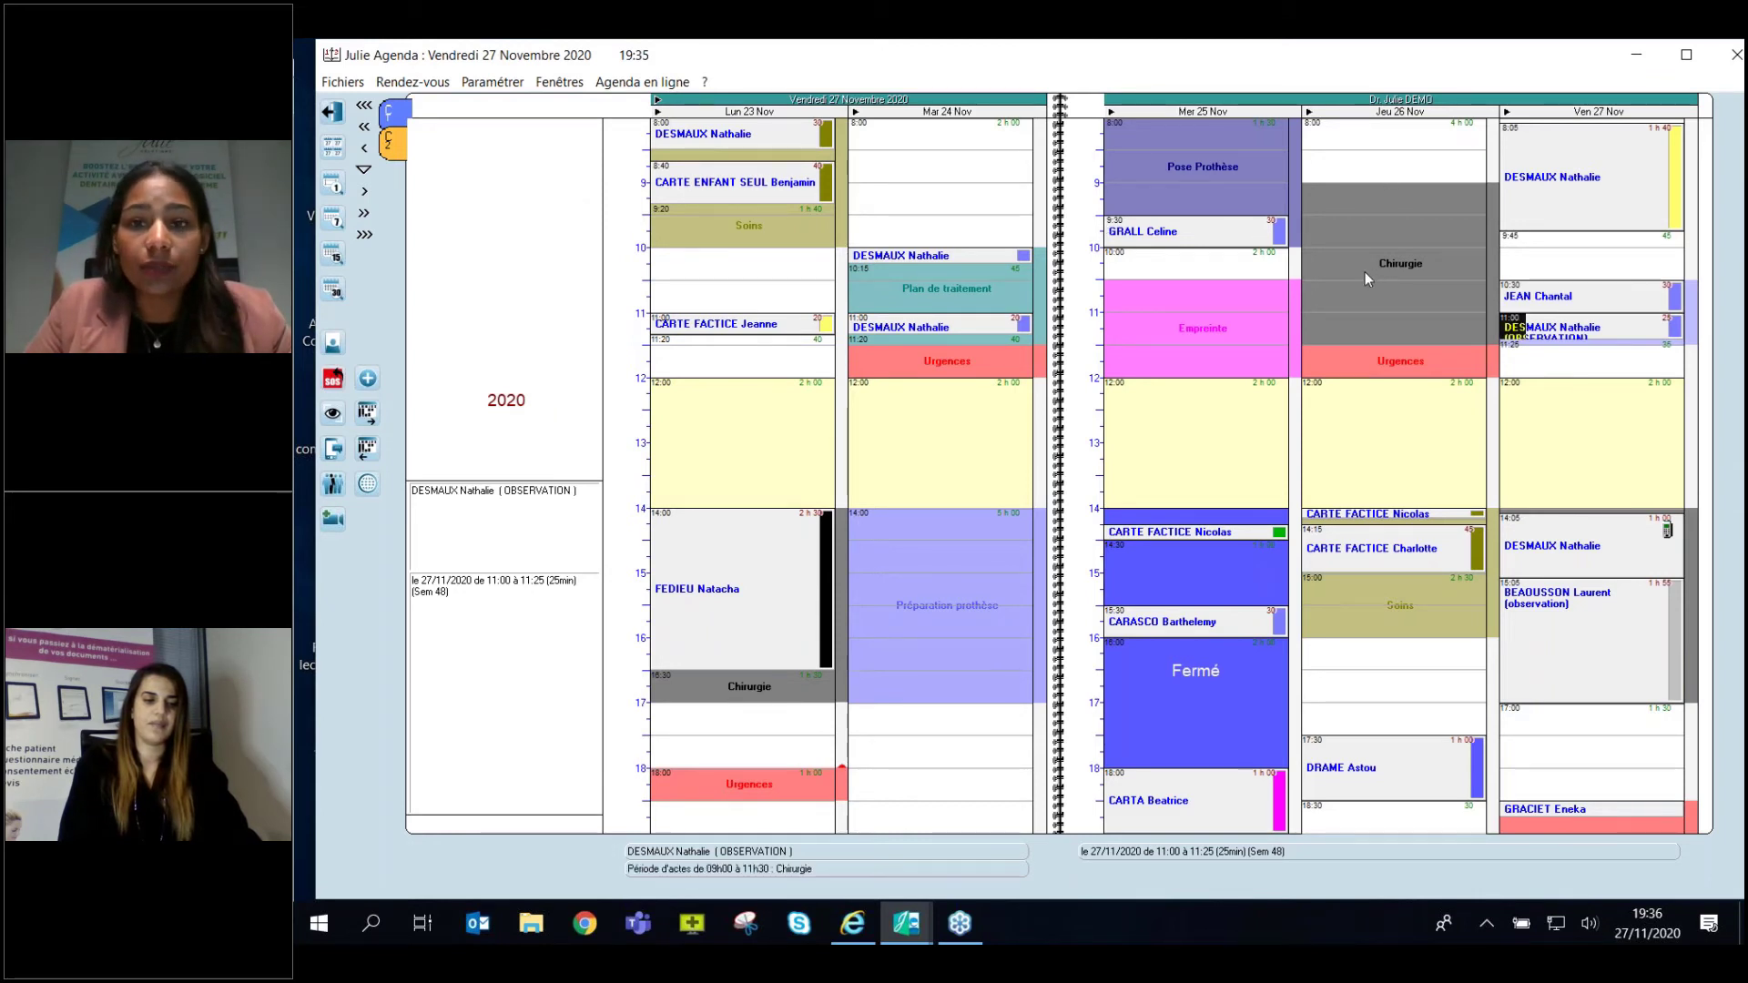
# Advance to the 30 November–4 December week and toggle the vertical-band period display on, then off.
pyautogui.click(366, 214)
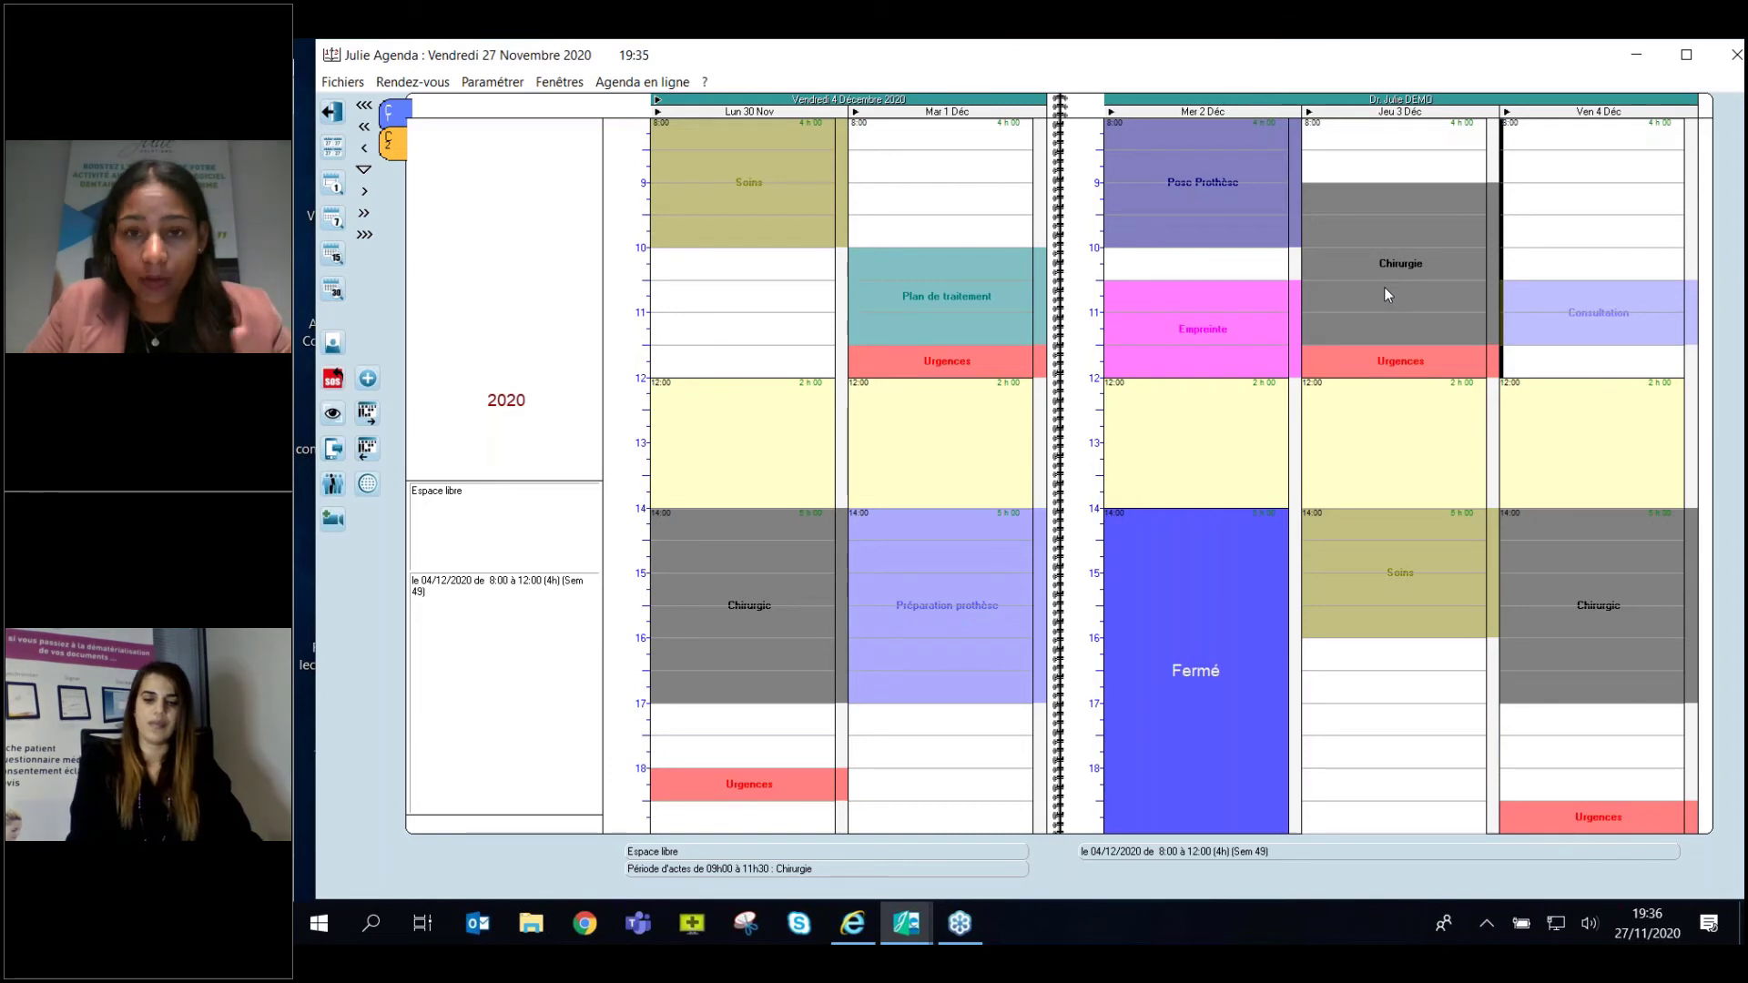
pyautogui.click(493, 82)
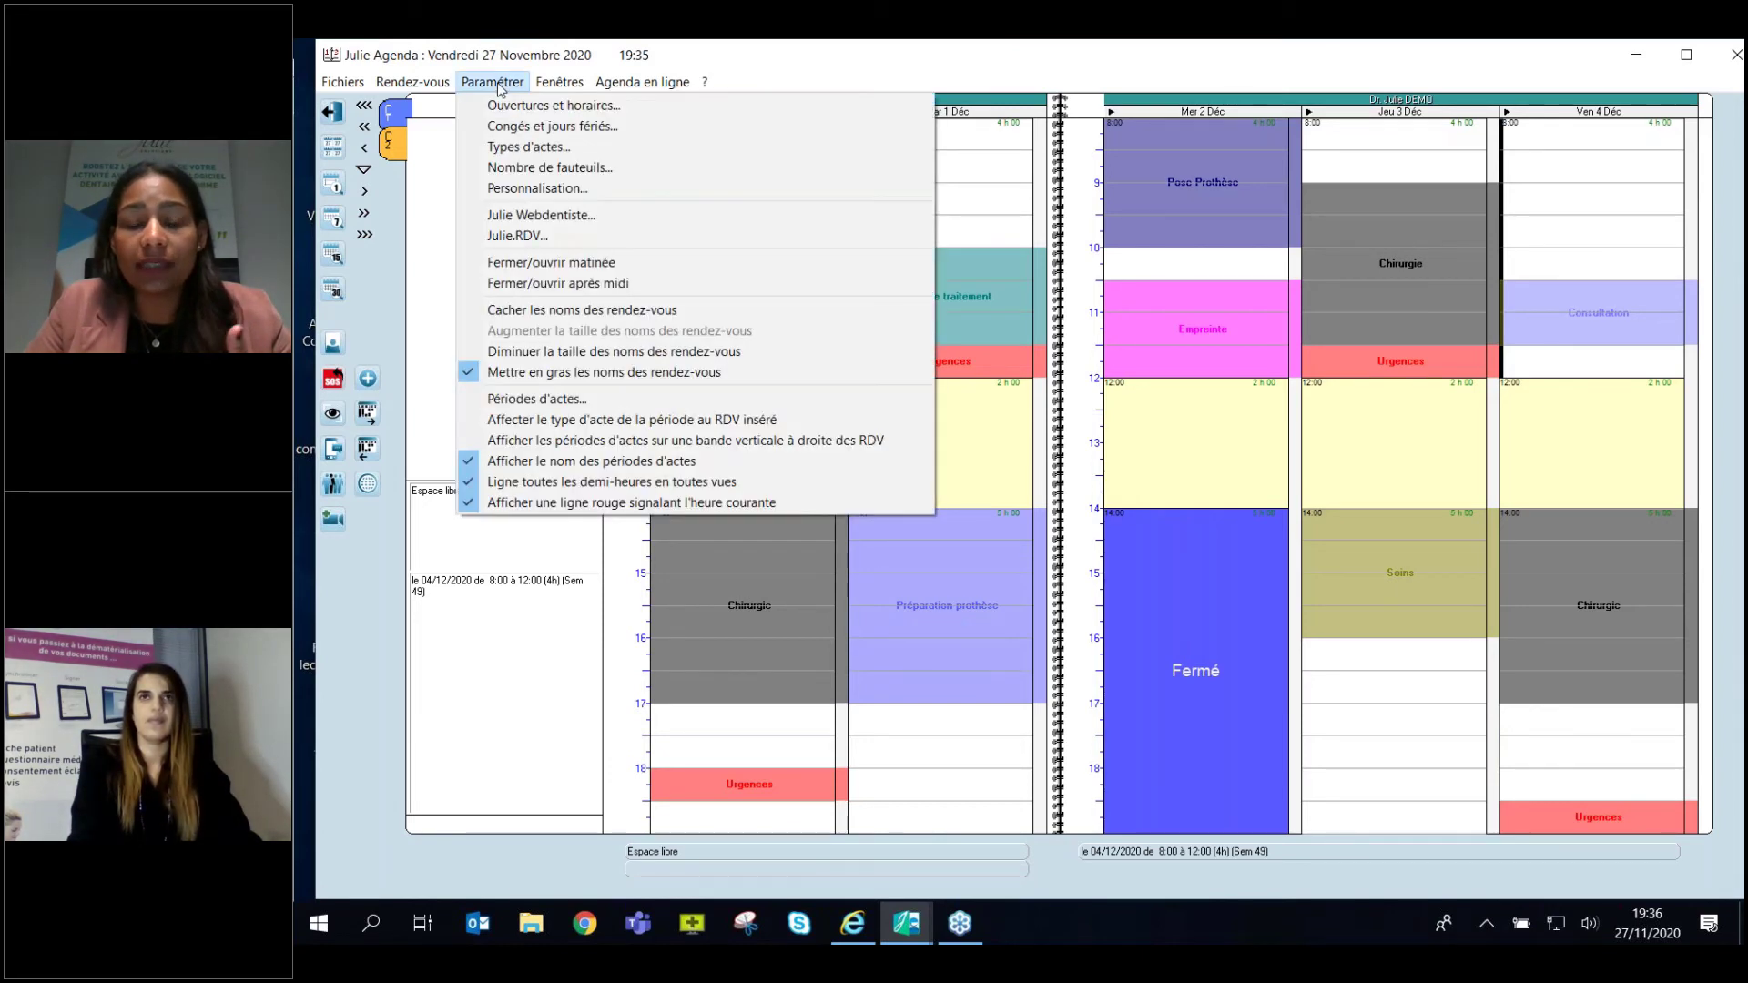
pyautogui.click(472, 444)
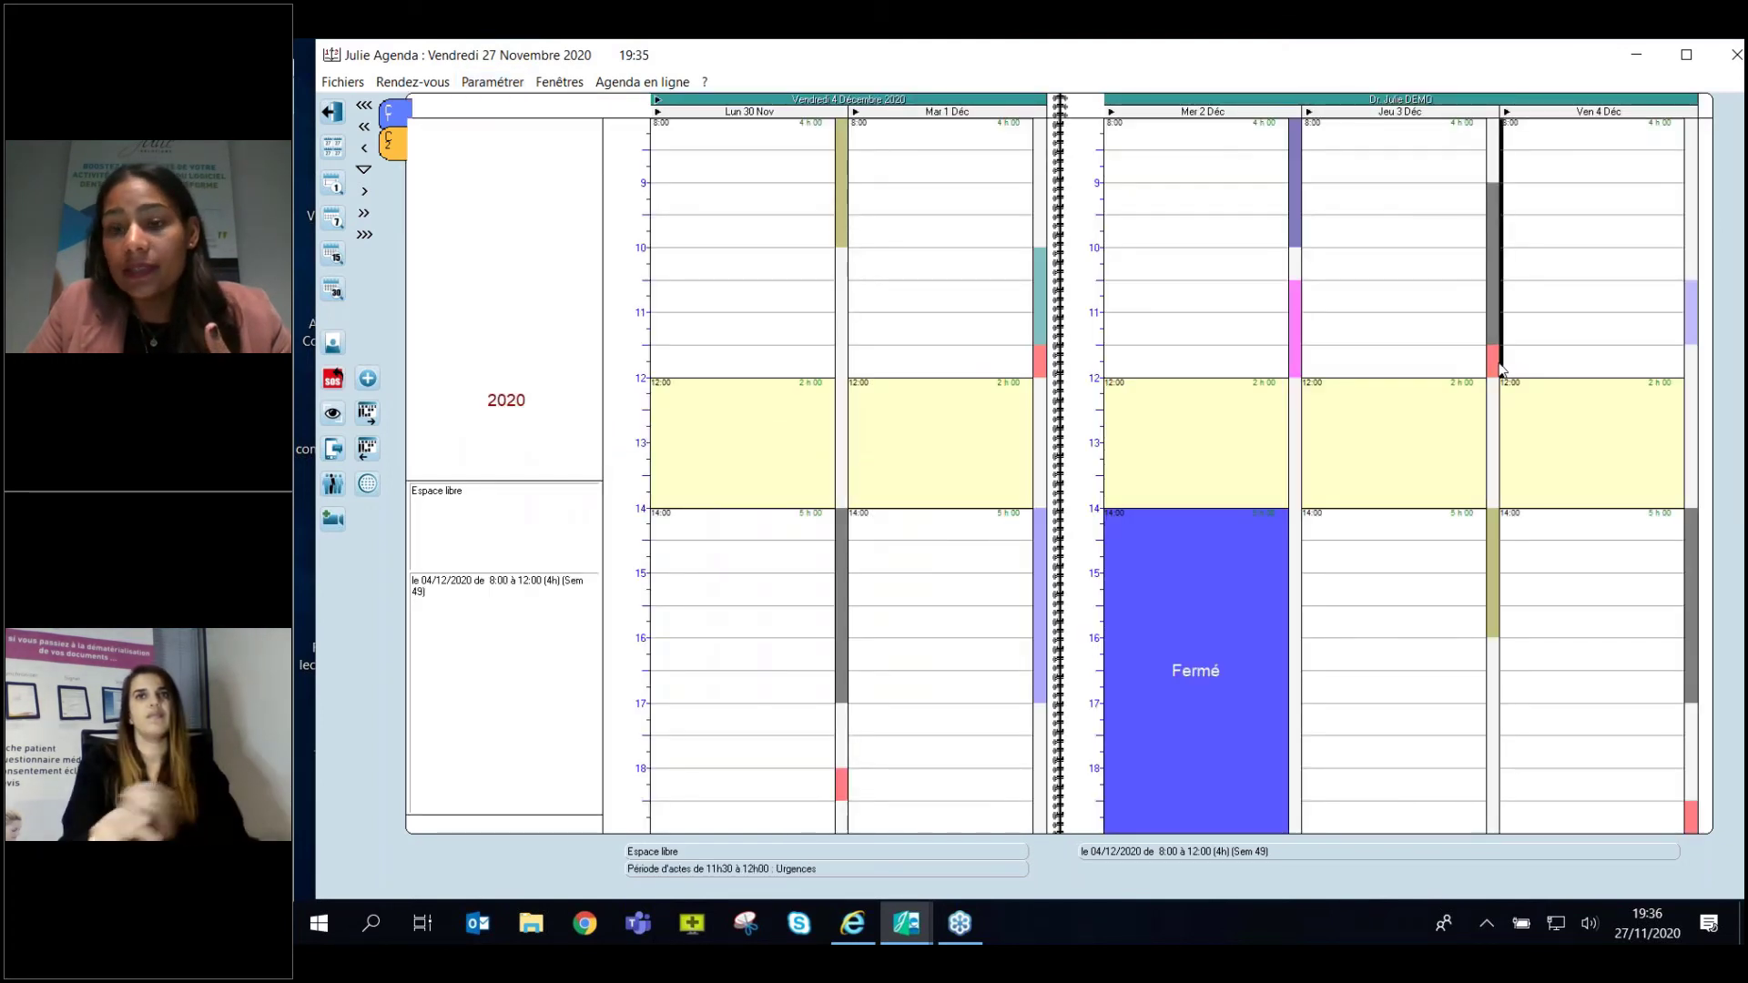
pyautogui.click(522, 86)
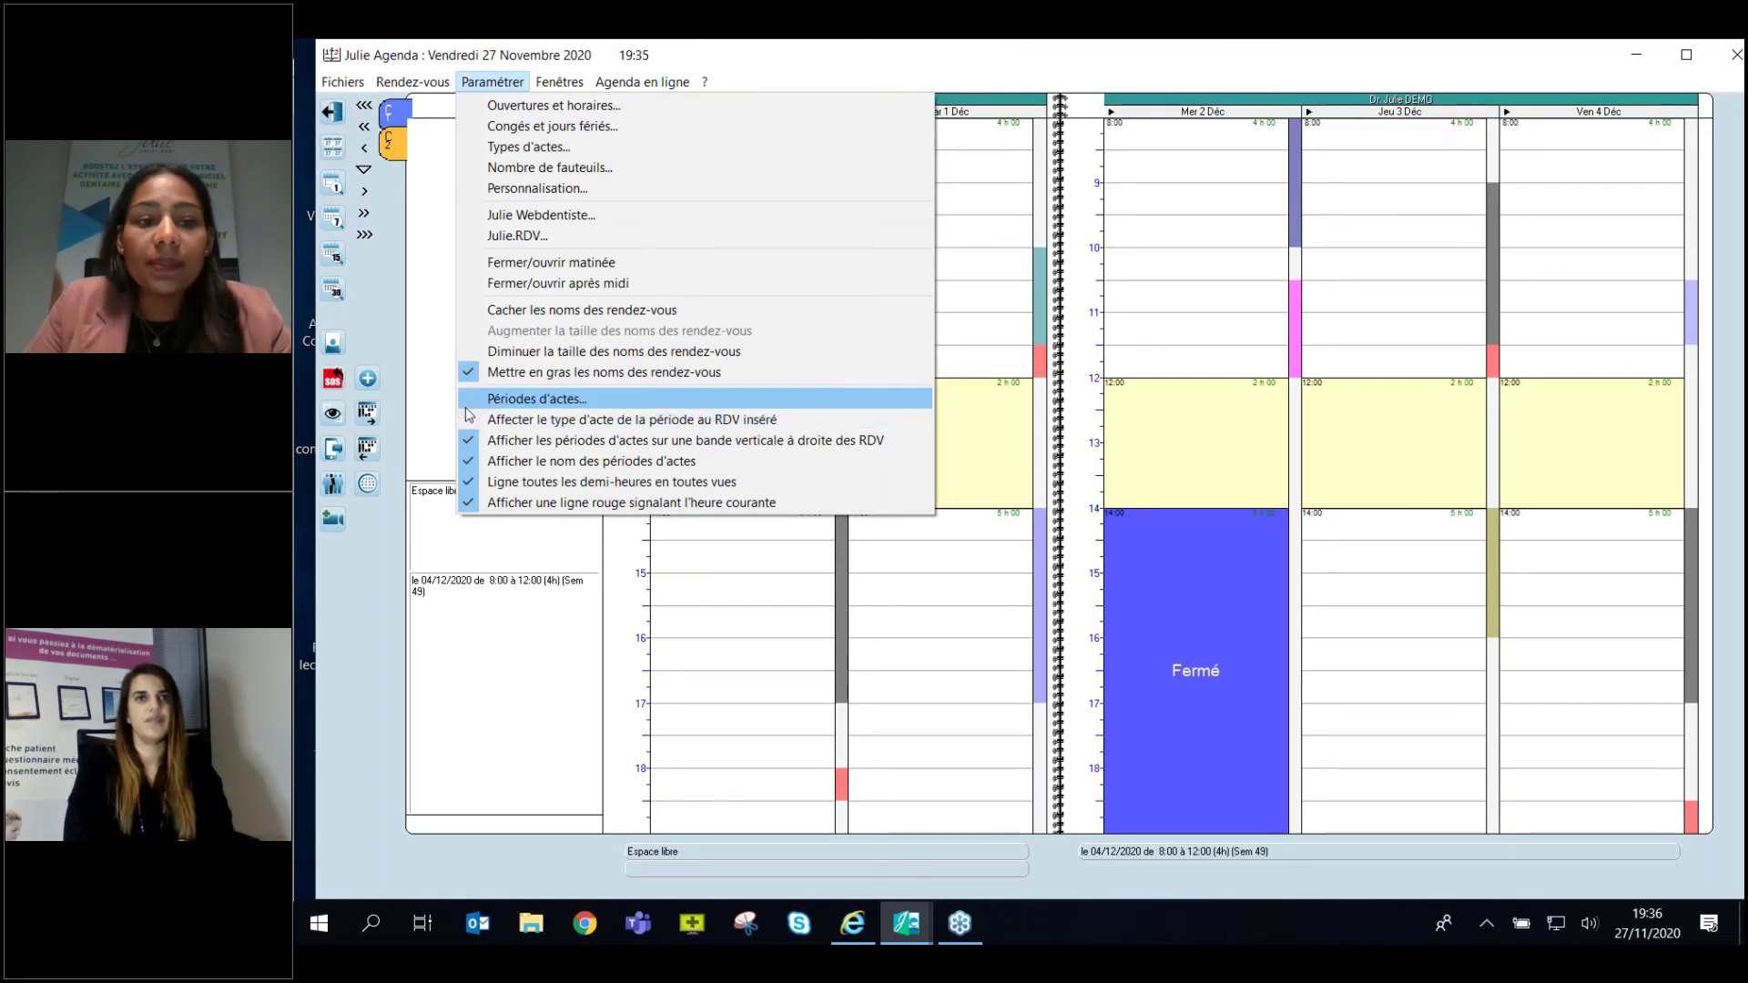
pyautogui.click(474, 440)
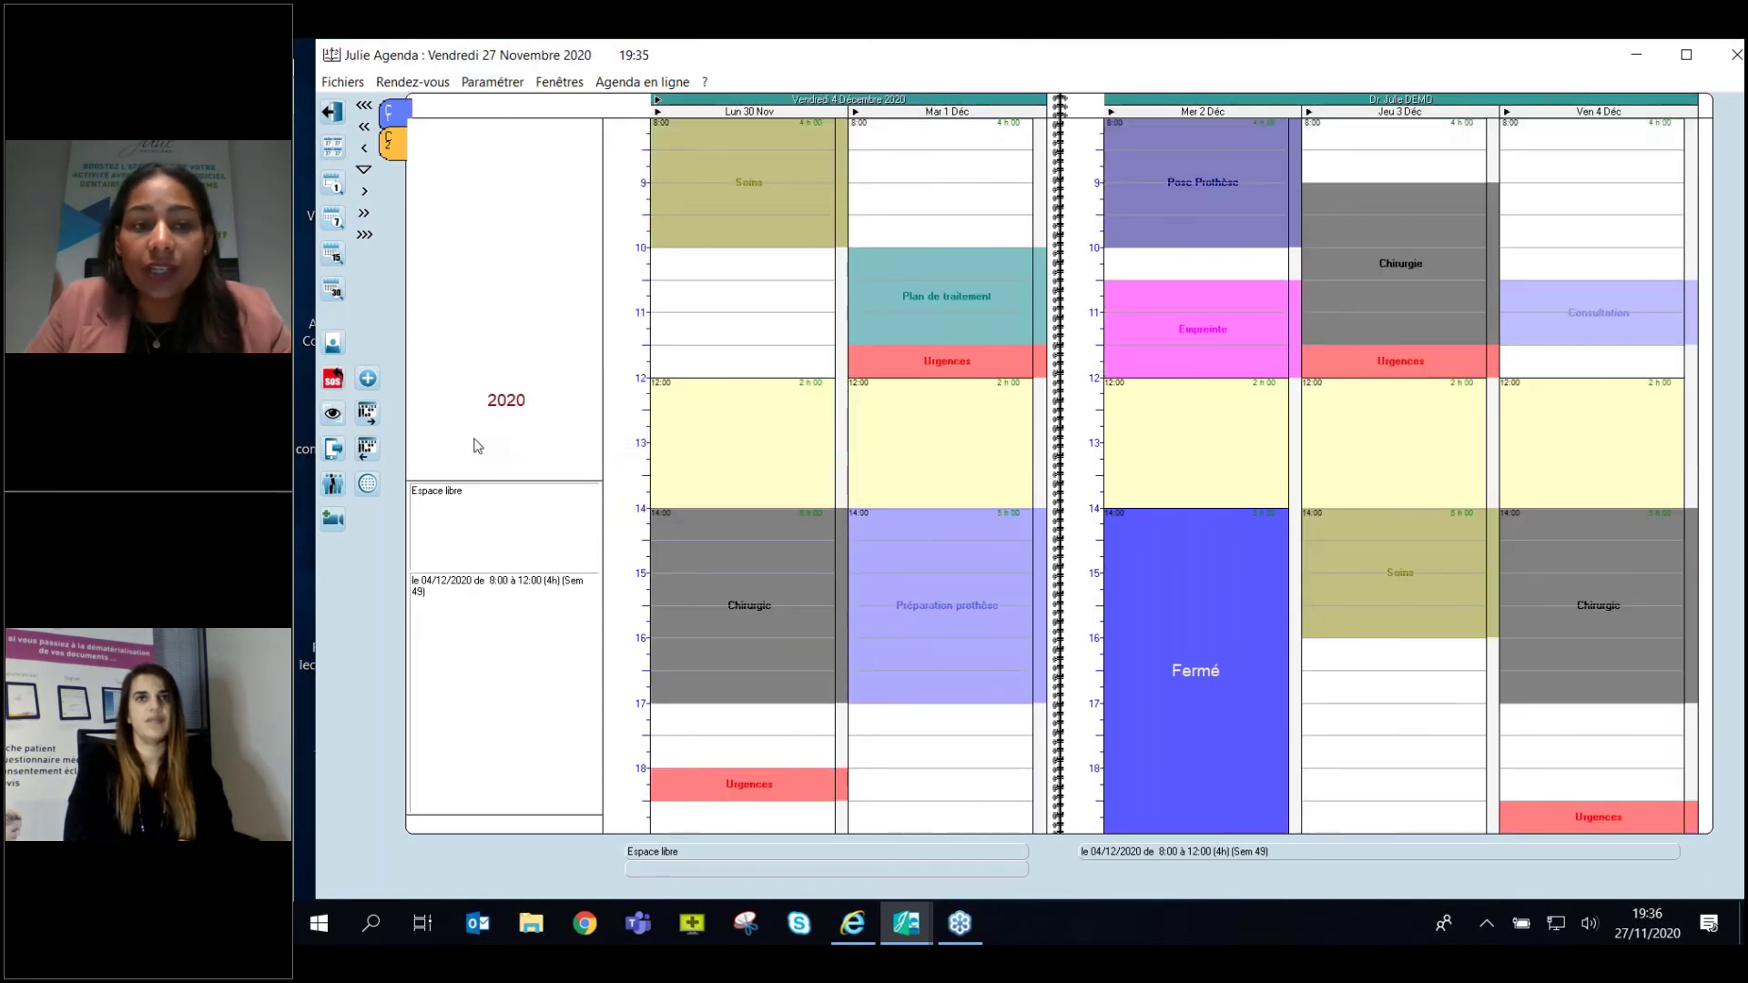
# Tick 'Affecter le type d'acte de la période au RDV inséré' in Paramétrer.
pyautogui.click(493, 84)
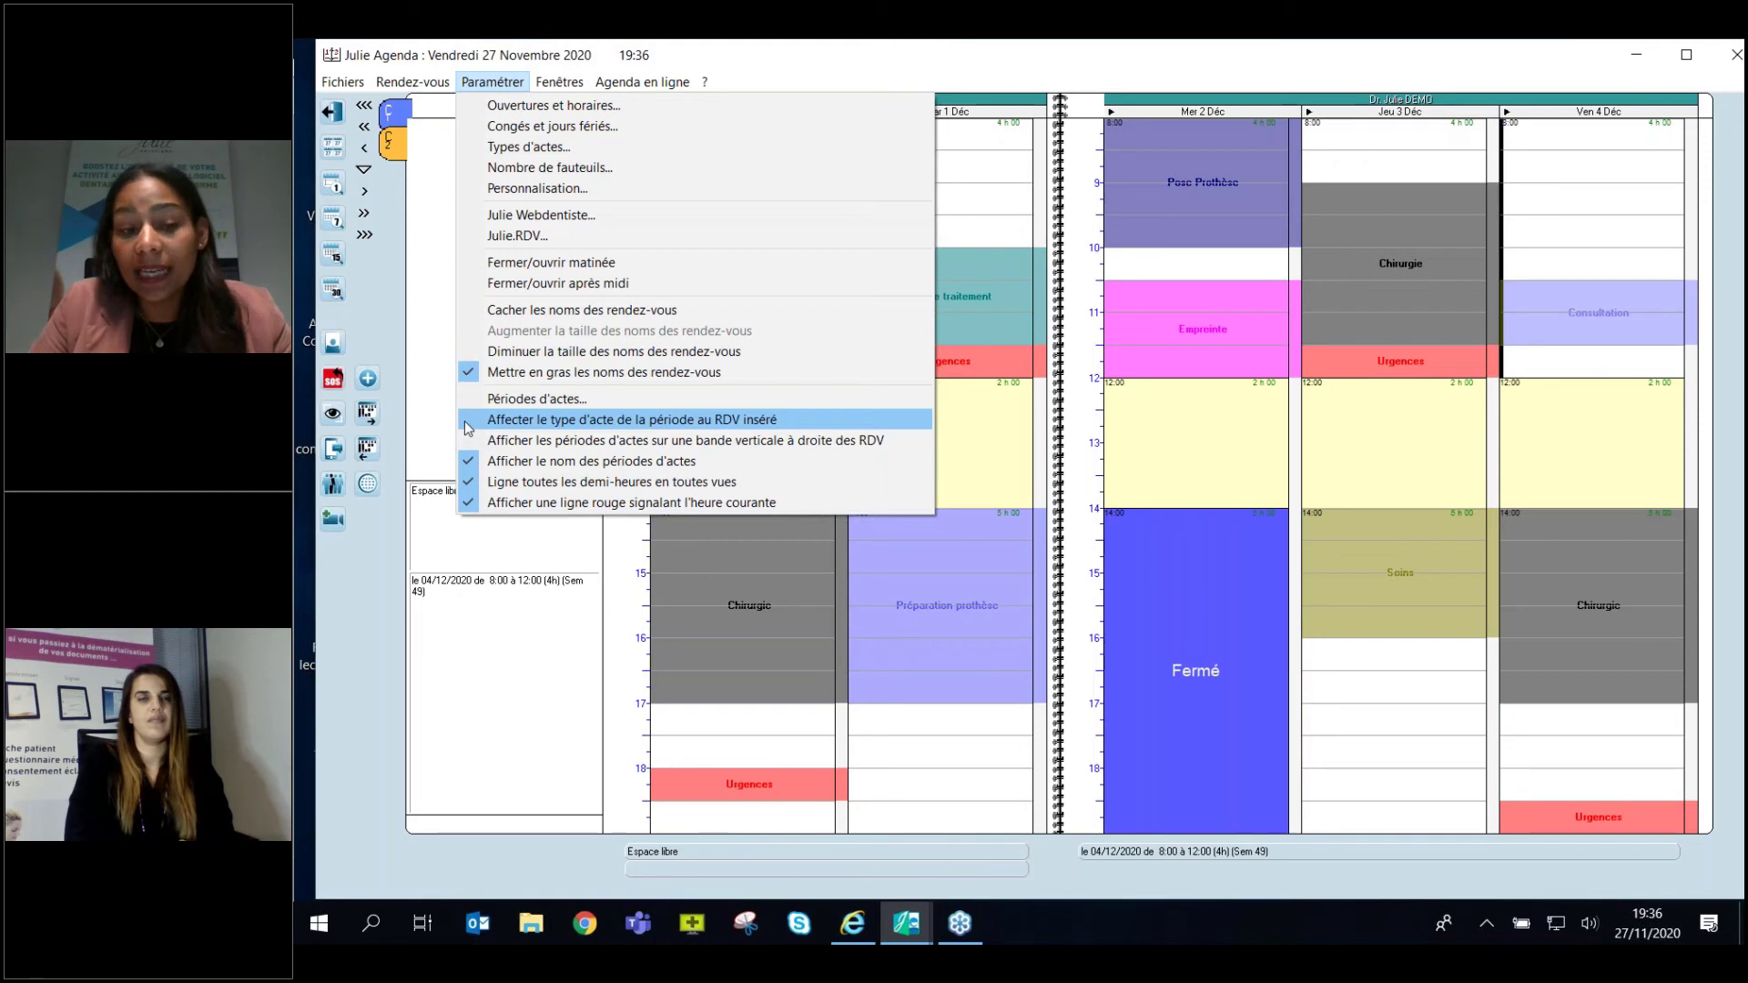
pyautogui.click(468, 426)
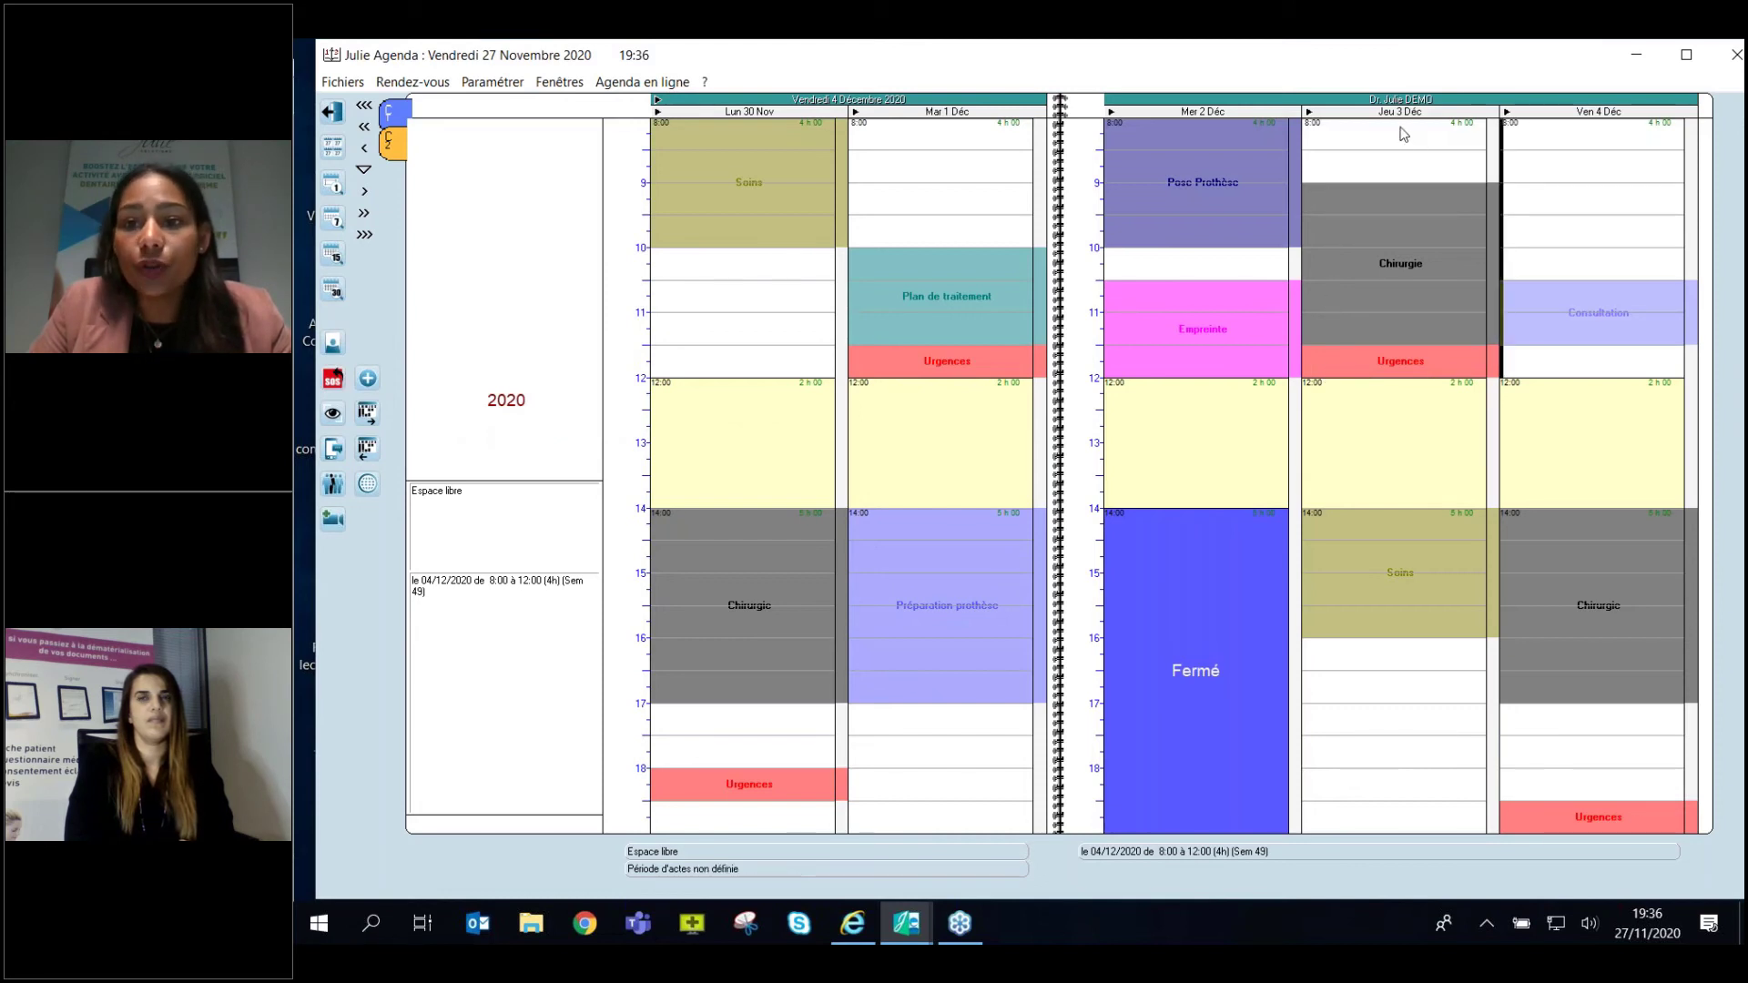
# Book the patient at 09:05 on Thursday 3 December by entering their surname and inserting.
pyautogui.doubleClick(1311, 189)
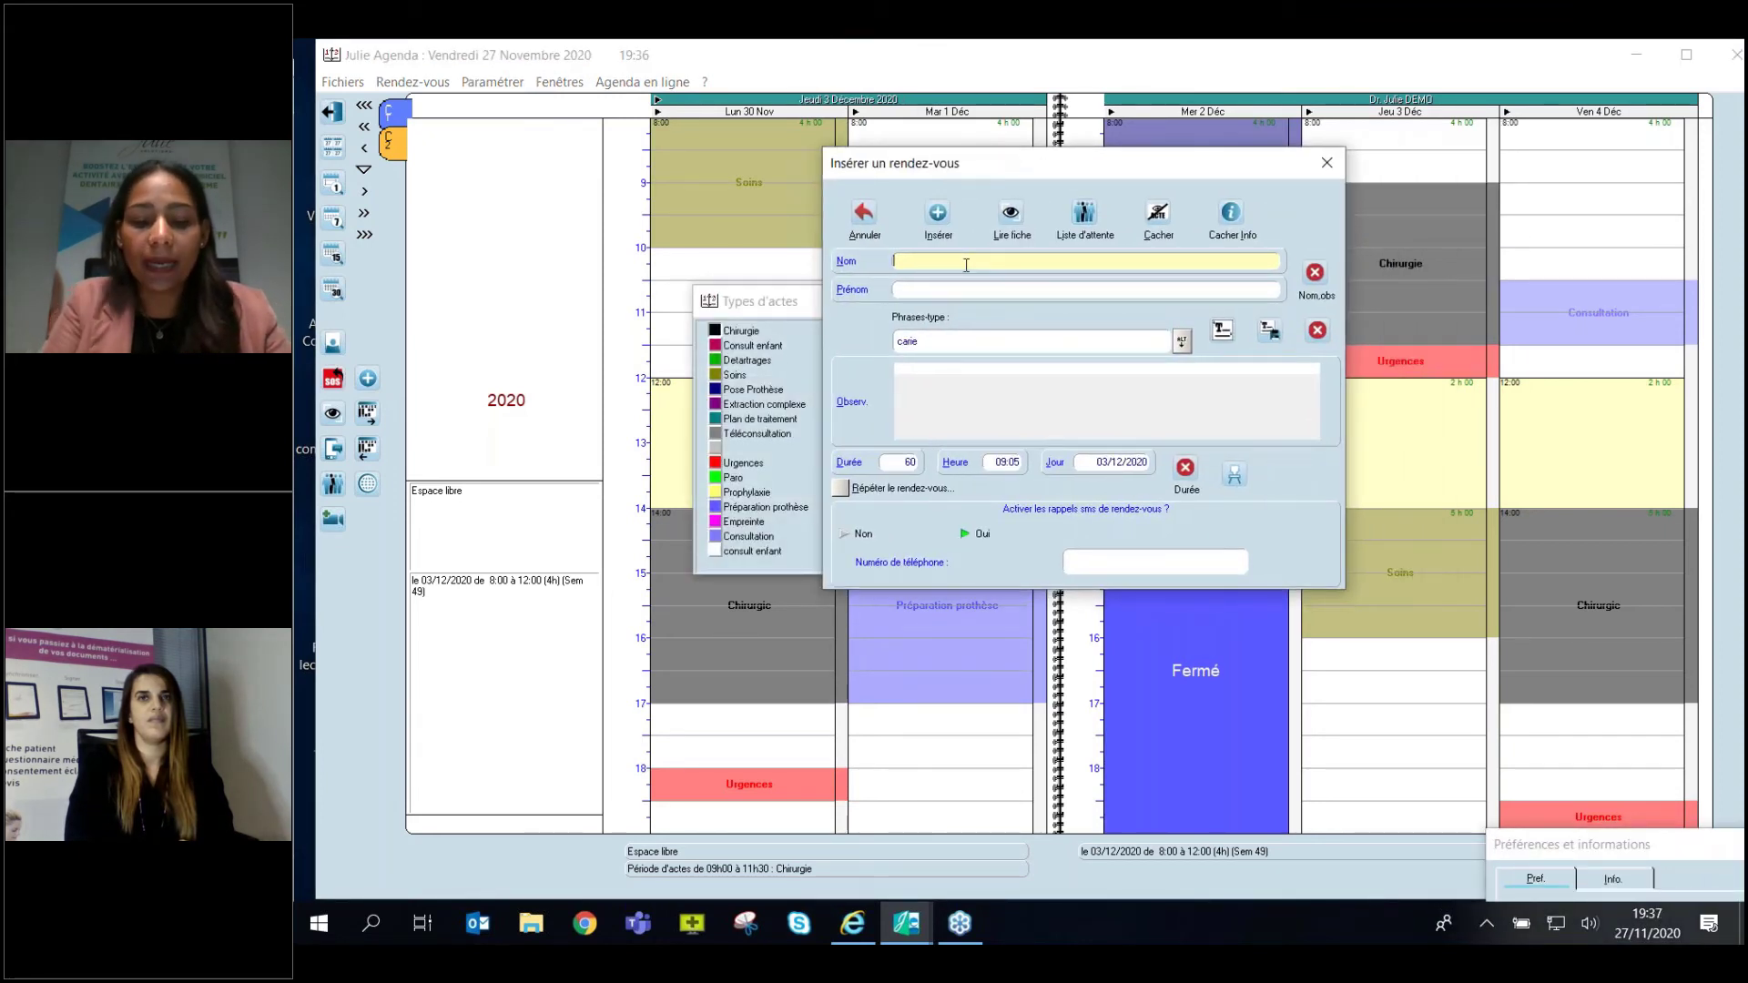
pyautogui.write('DES')
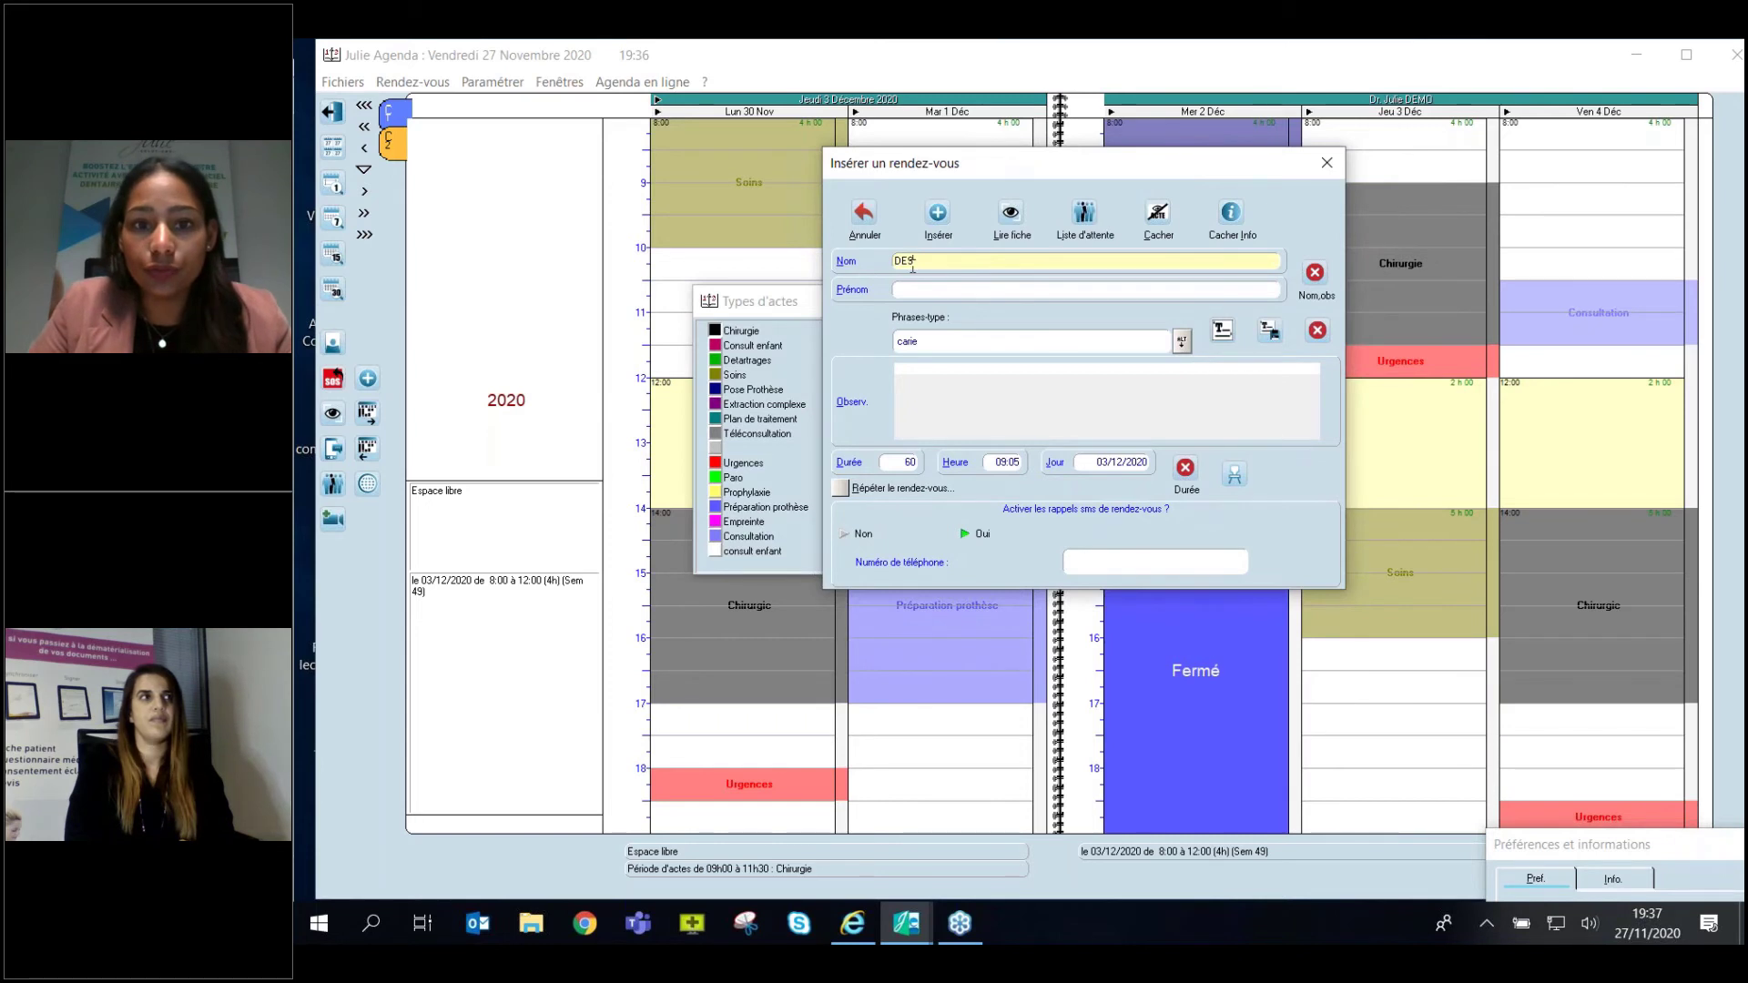
pyautogui.write('MAUX')
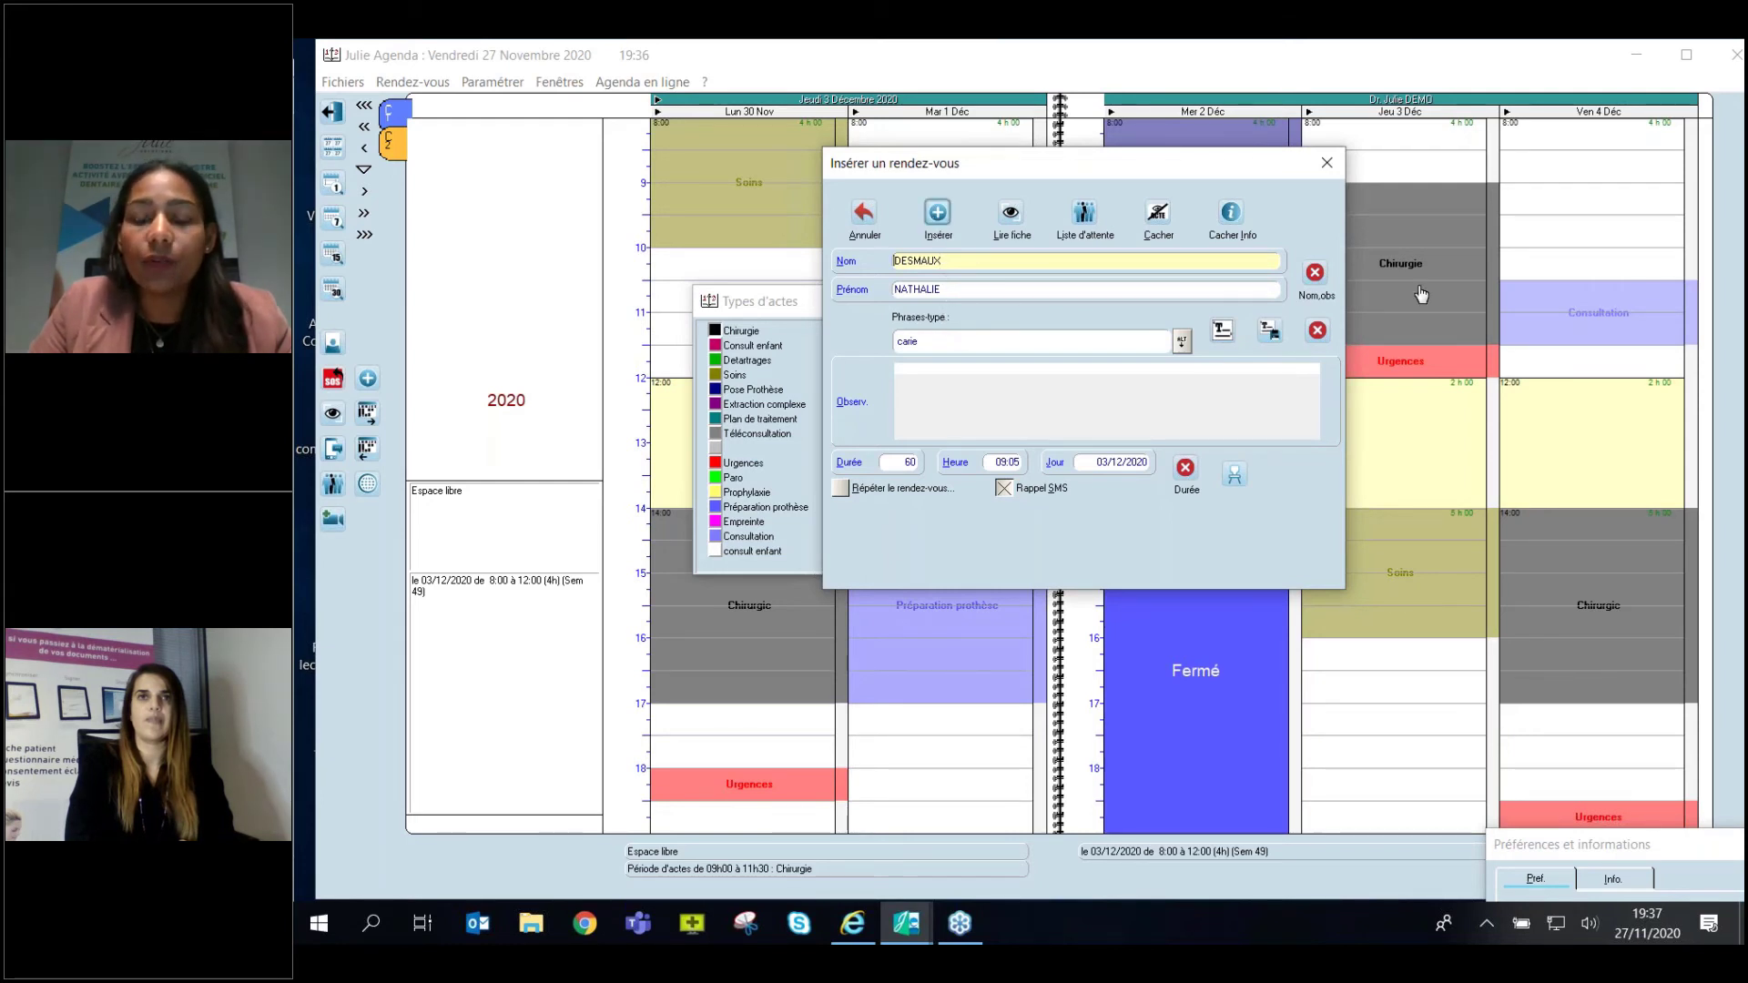
pyautogui.press('Return')
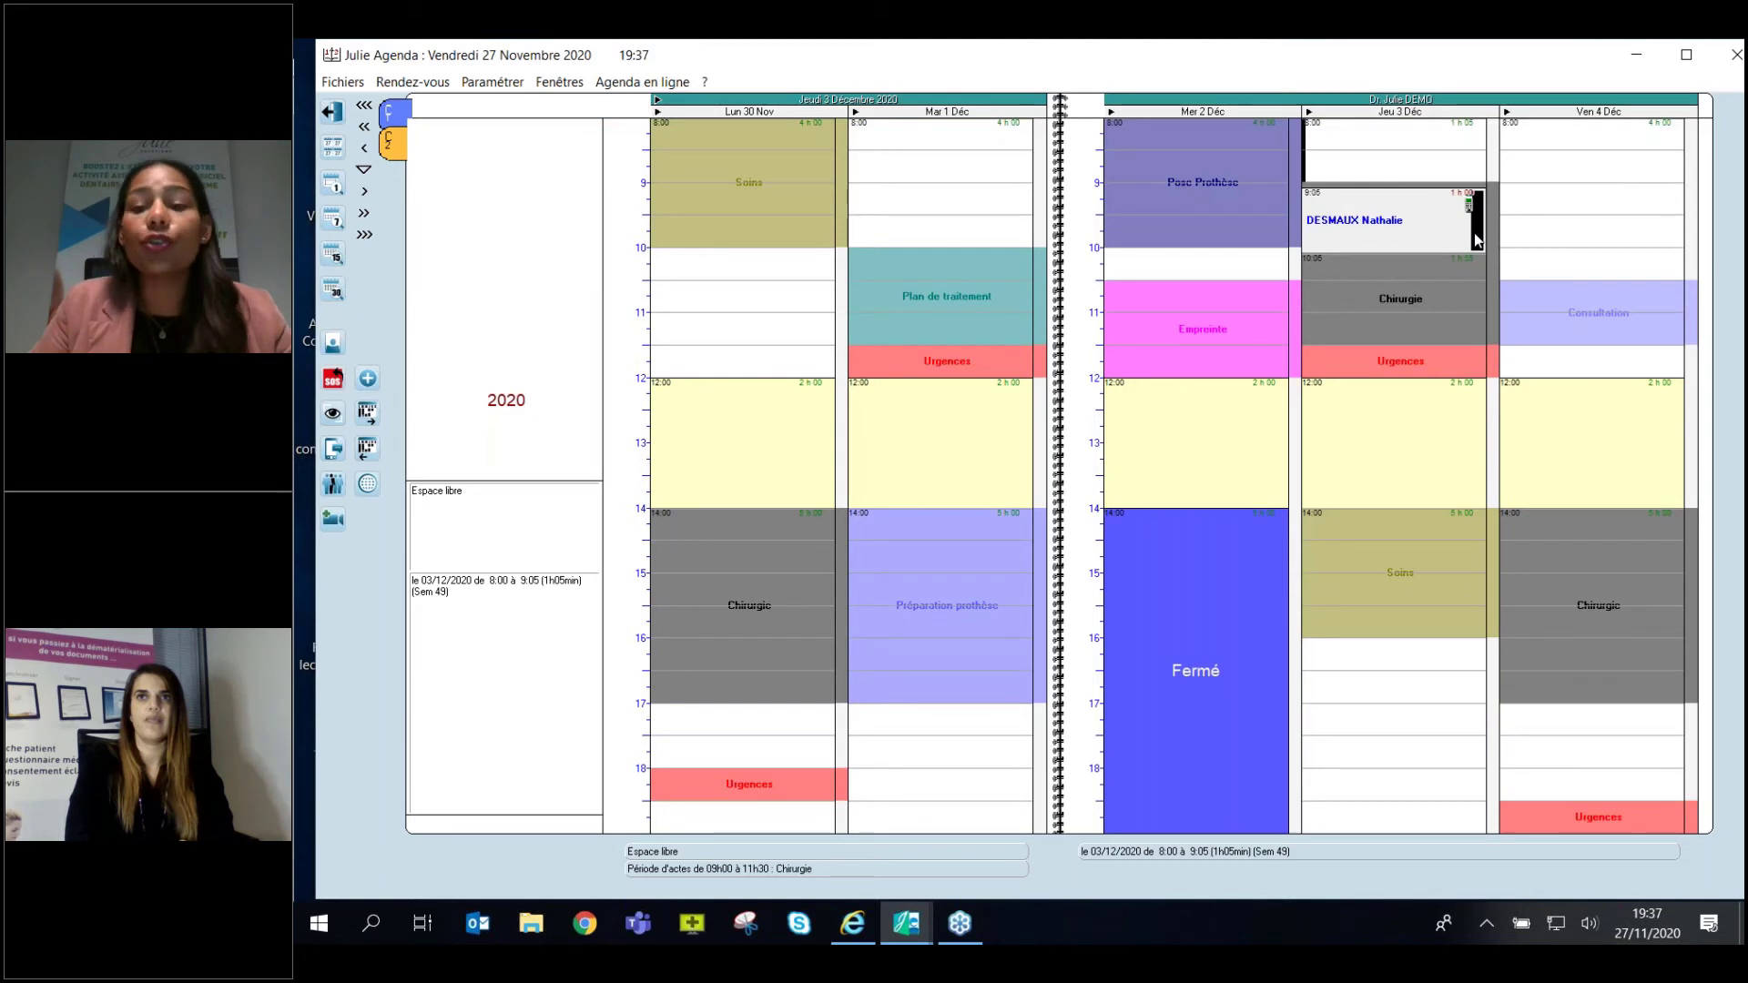
# Confirm in Paramétrer that the period act-type option is now ticked.
pyautogui.click(491, 87)
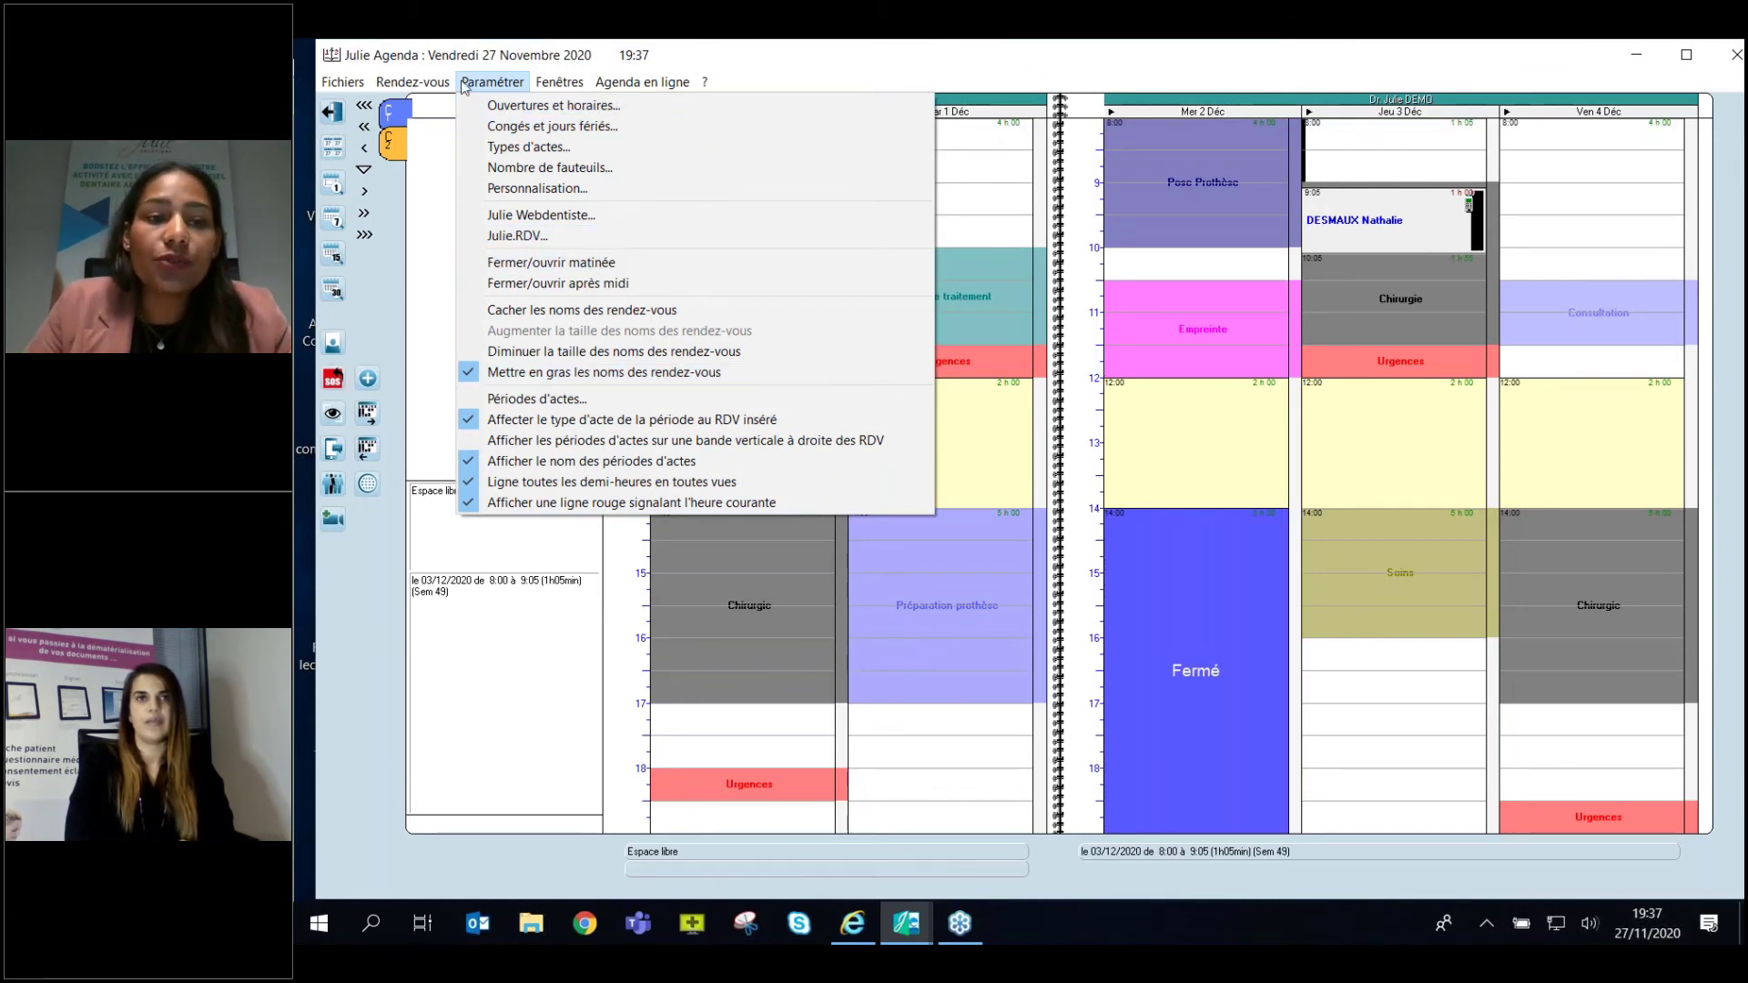
pyautogui.moveTo(426, 91)
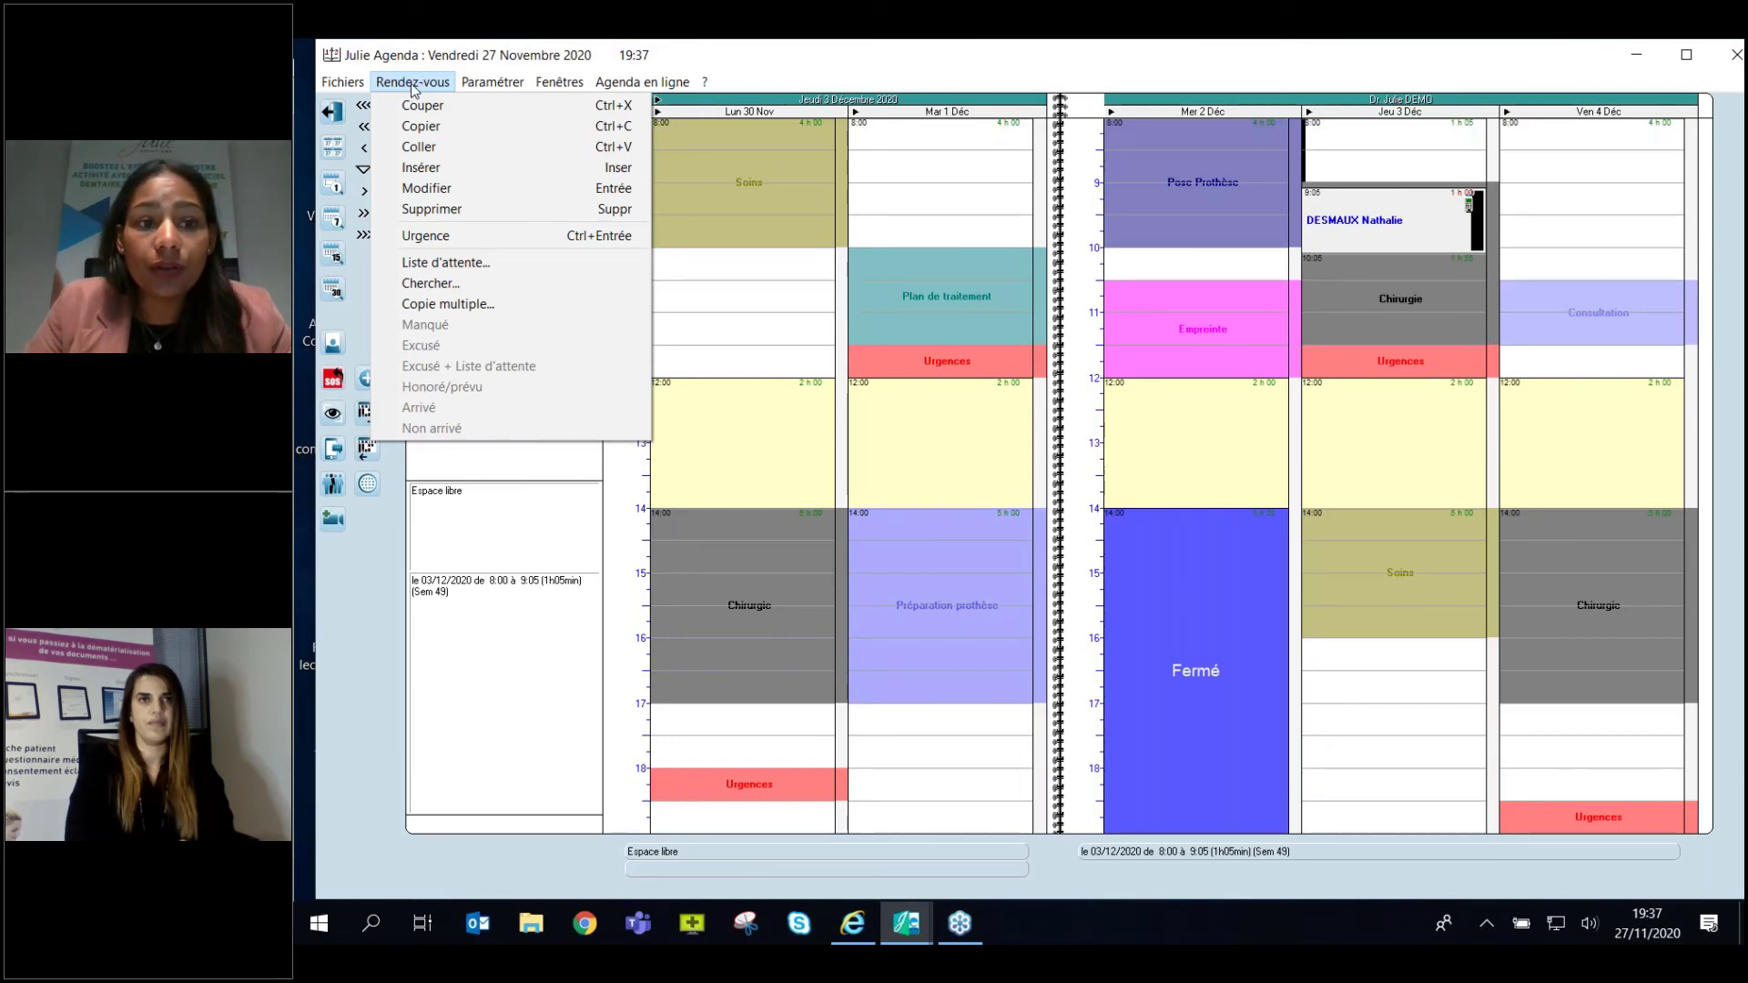
# Search the patient's appointments by clearing the first name and keeping only part of the surname.
pyautogui.click(429, 283)
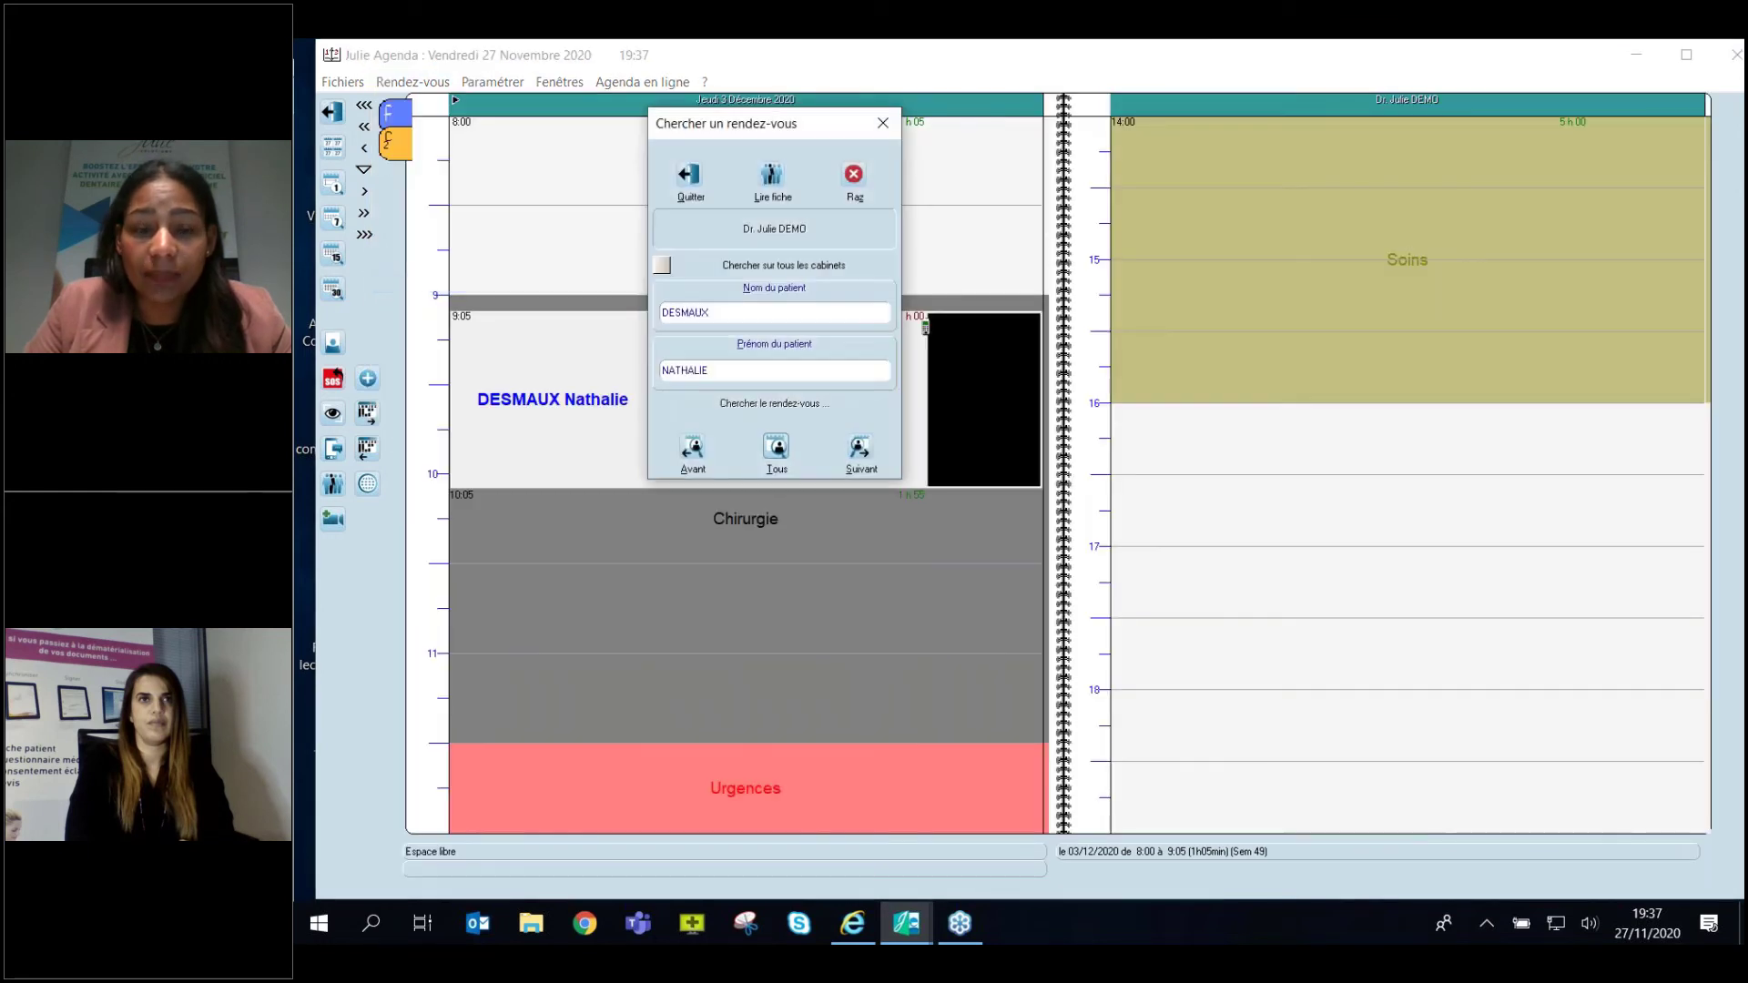
pyautogui.moveTo(746, 123); pyautogui.dragTo(1026, 190)
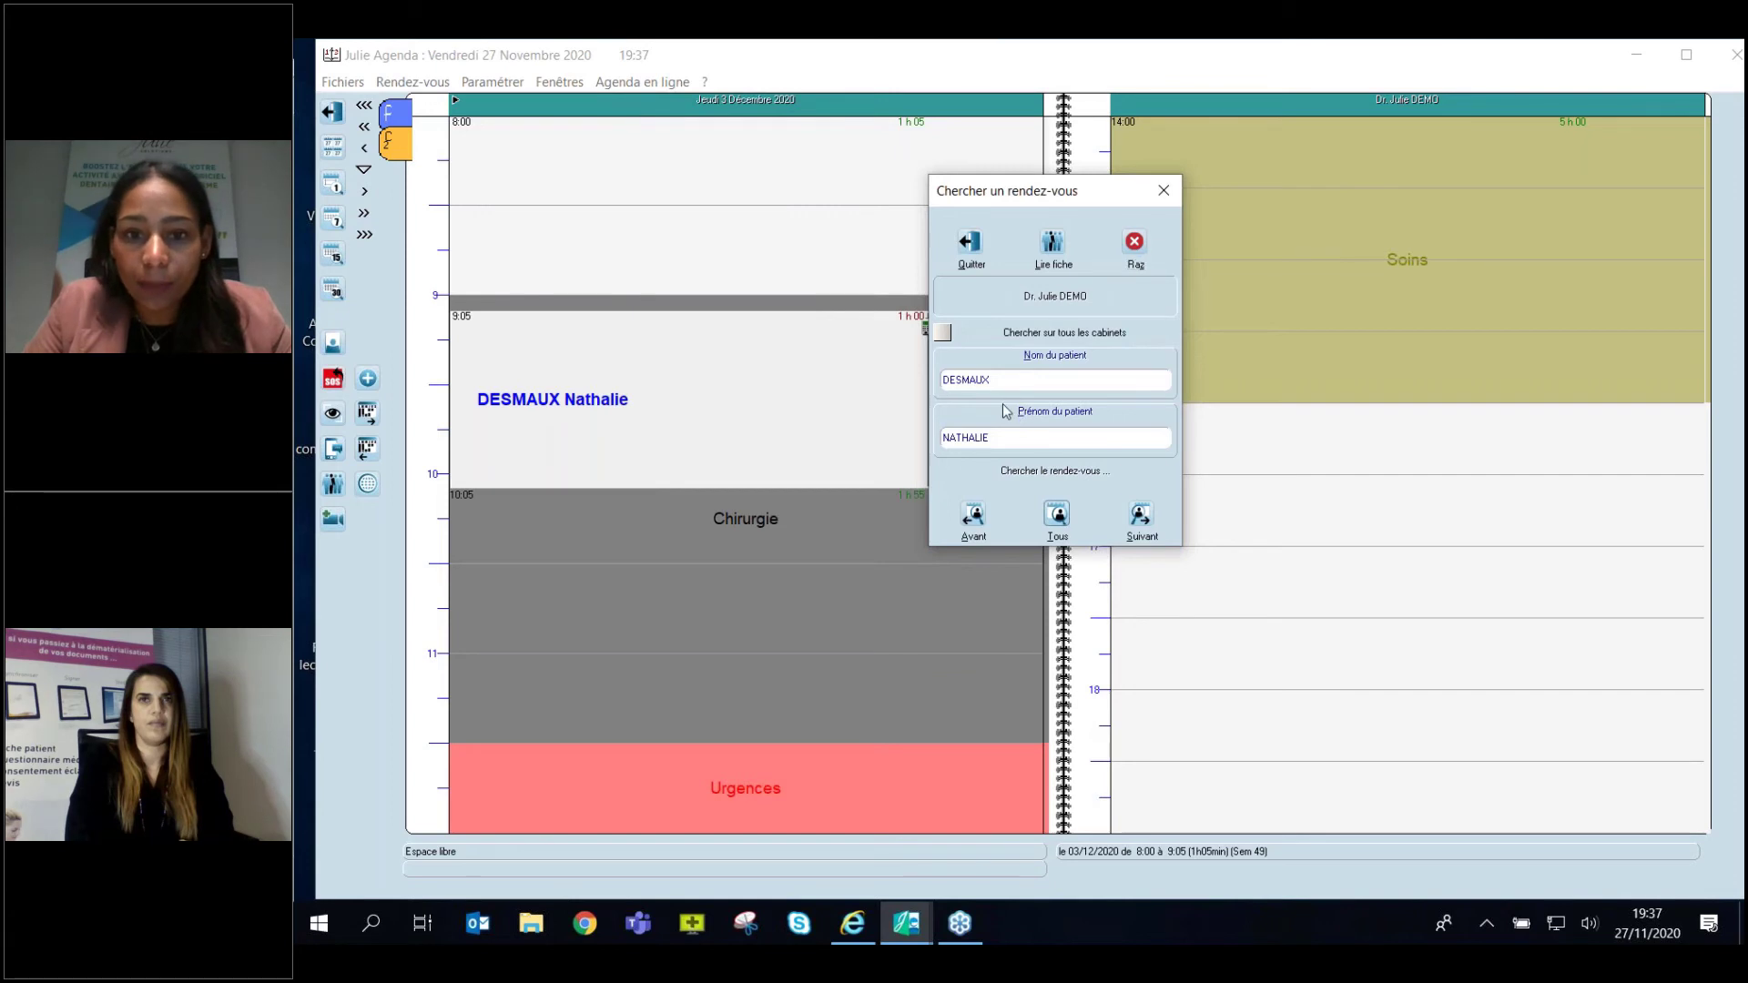
pyautogui.click(992, 437)
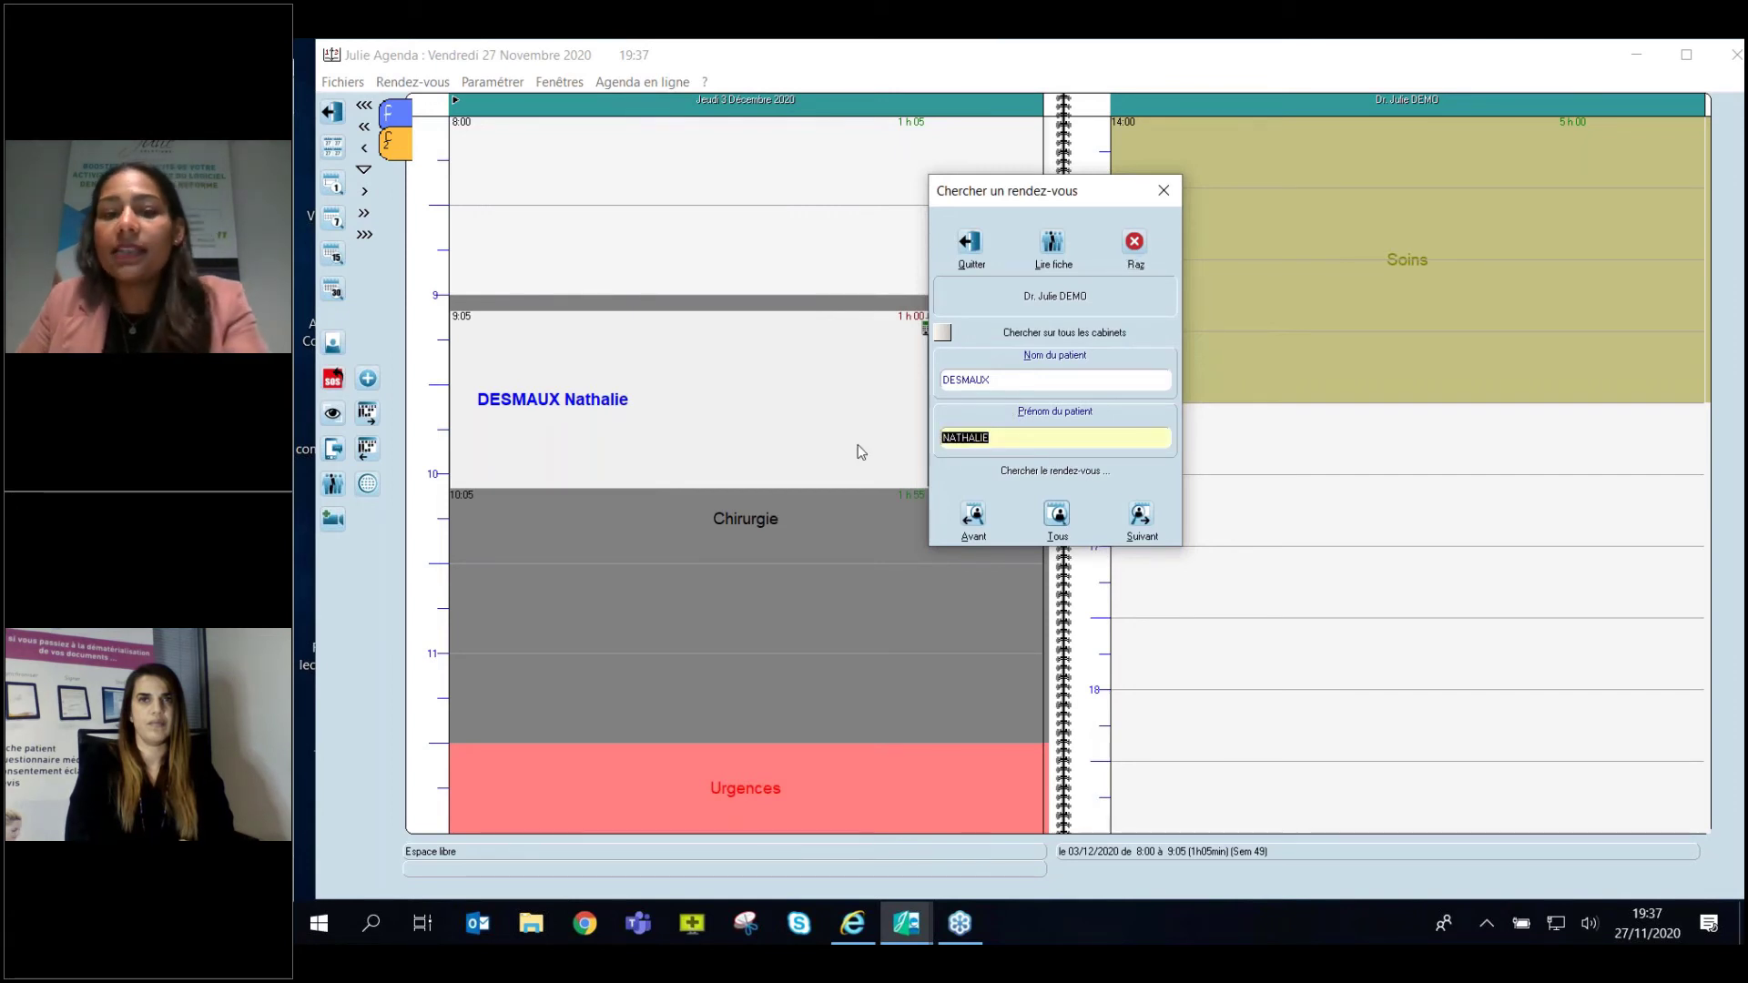
pyautogui.press('BackSpace')
pyautogui.moveTo(1027, 381); pyautogui.dragTo(921, 384)
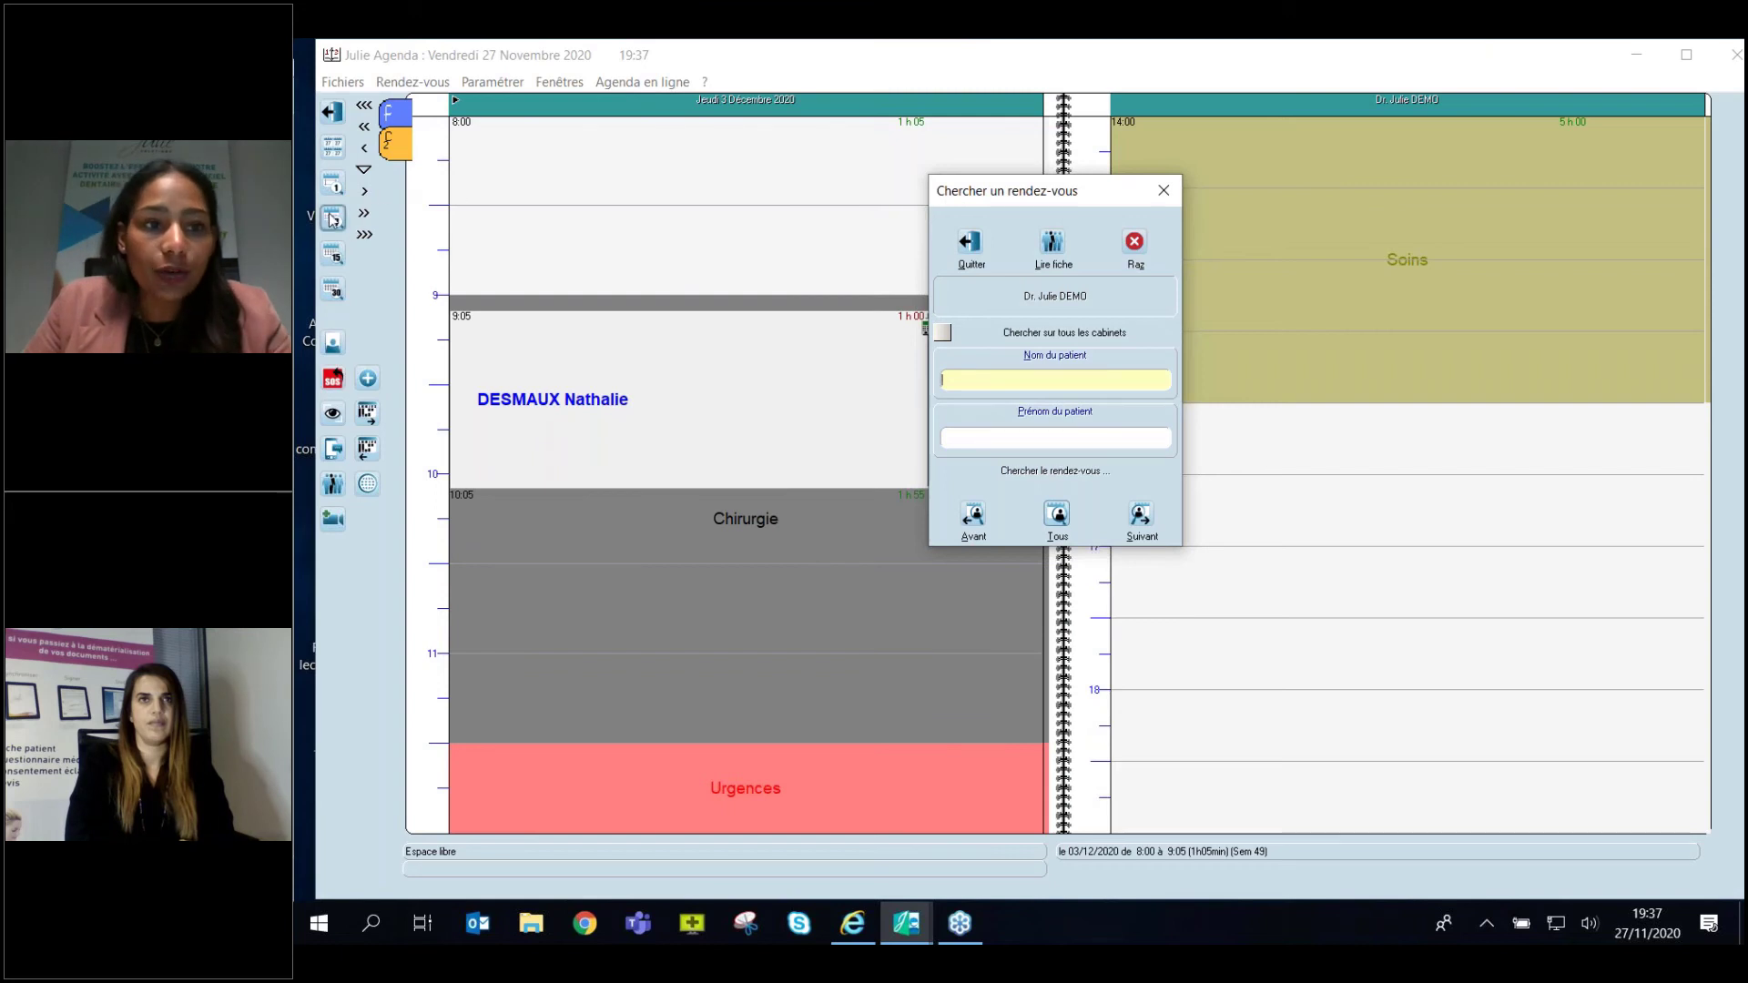
pyautogui.click(762, 262)
pyautogui.click(1035, 385)
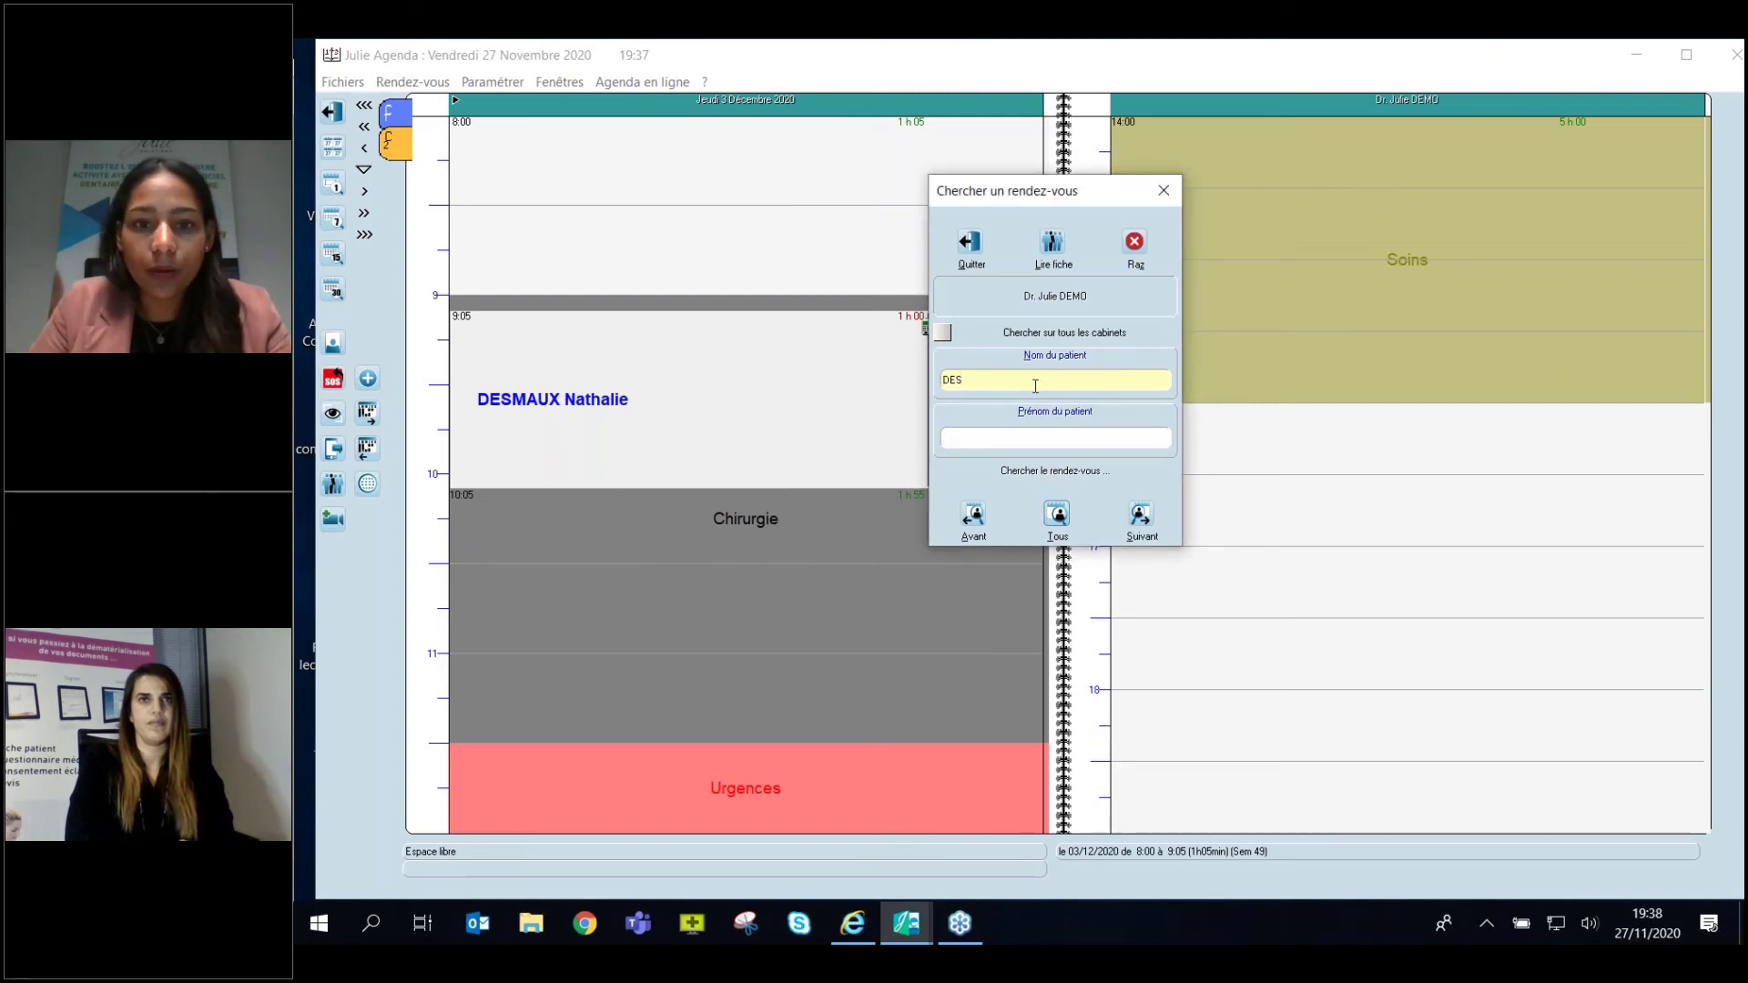
pyautogui.click(1053, 244)
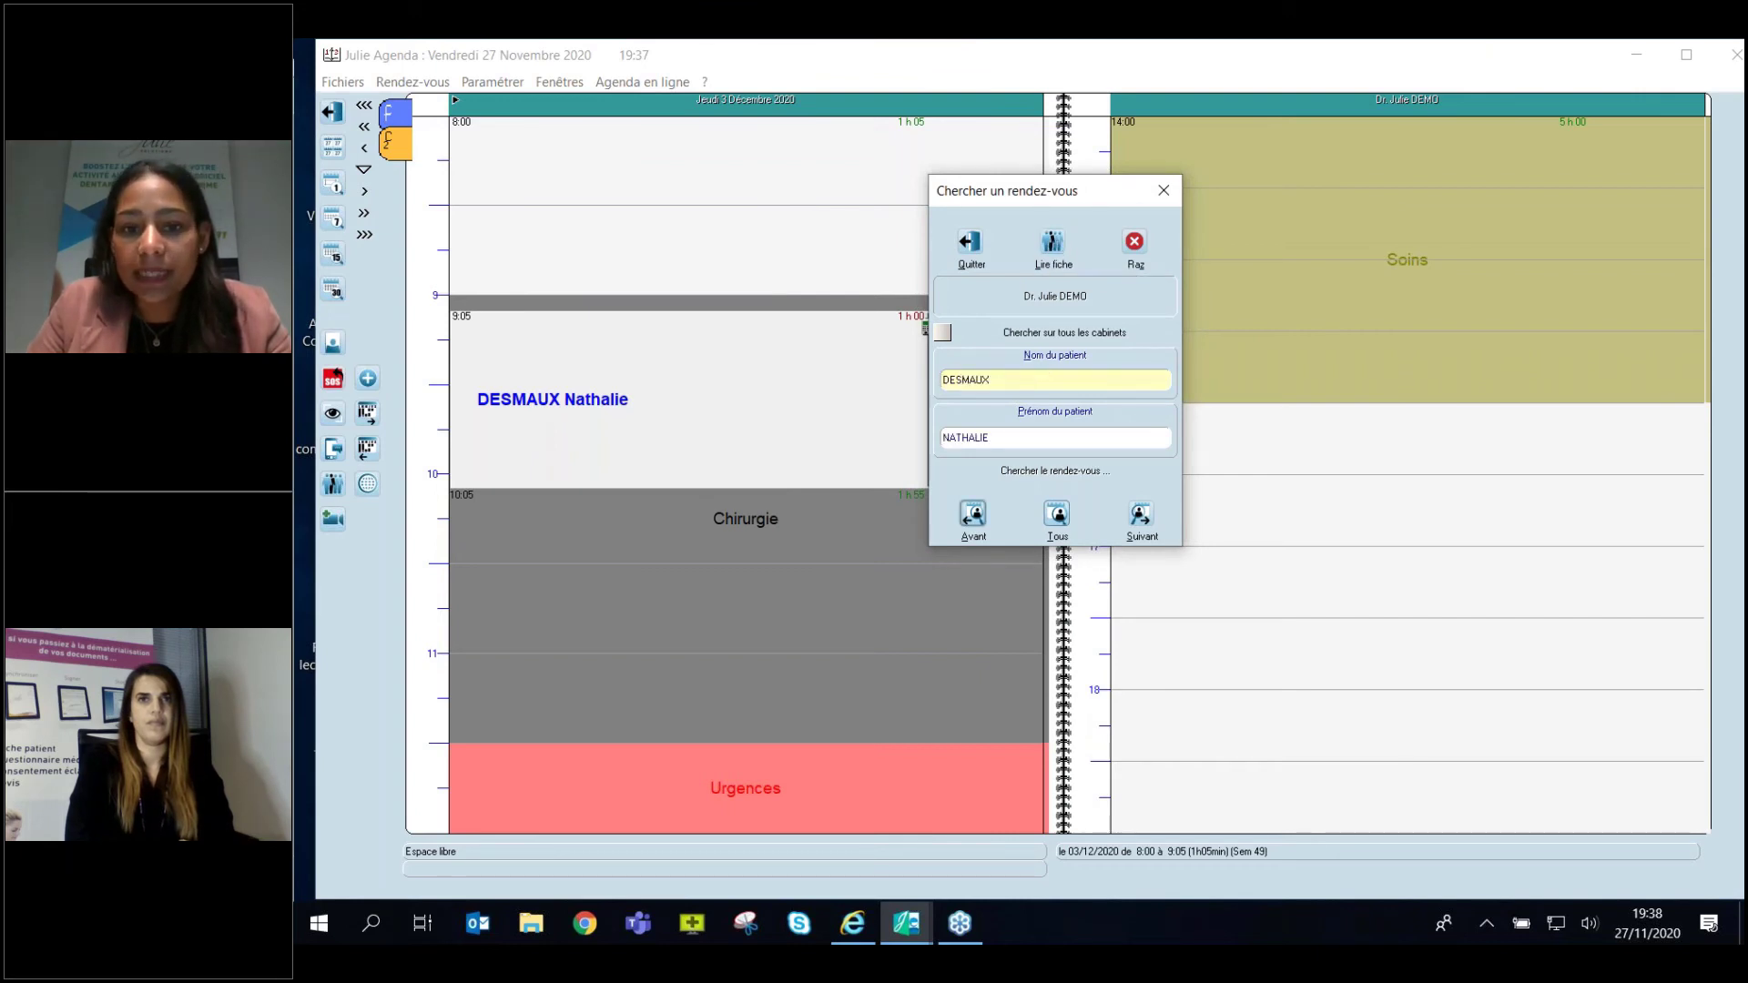
# List all the patient's appointments, then close the search and jump to 27 November.
pyautogui.click(1057, 516)
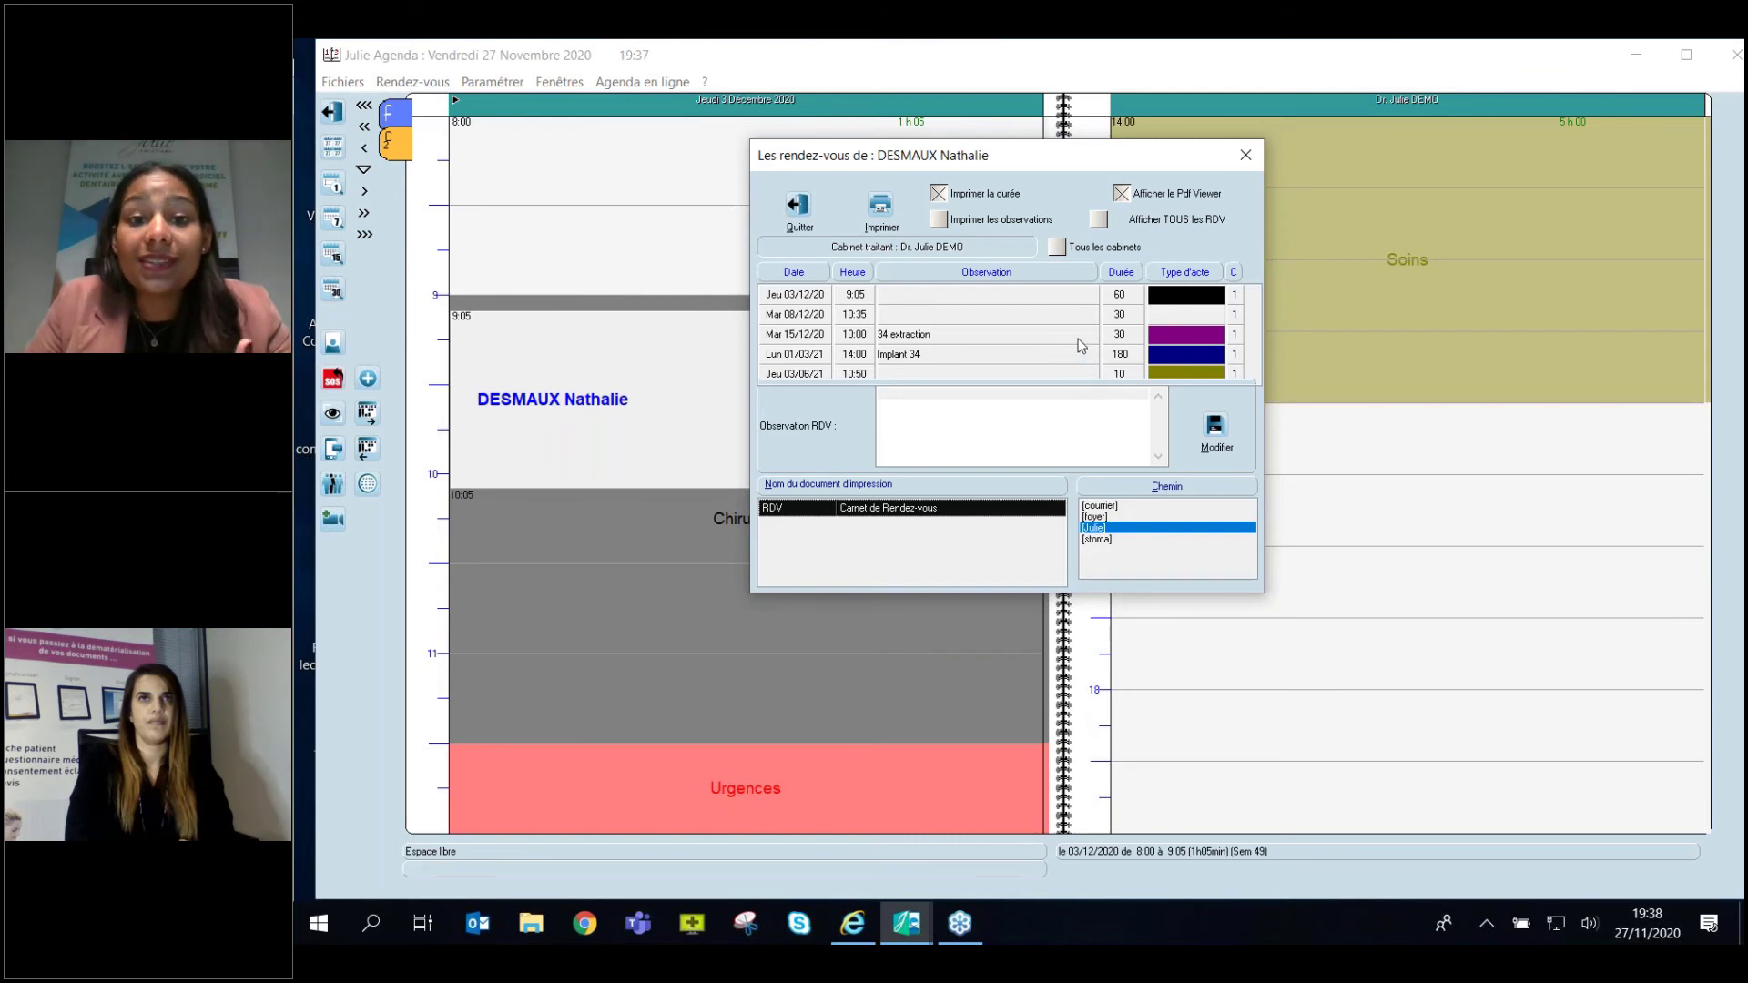
pyautogui.click(1244, 162)
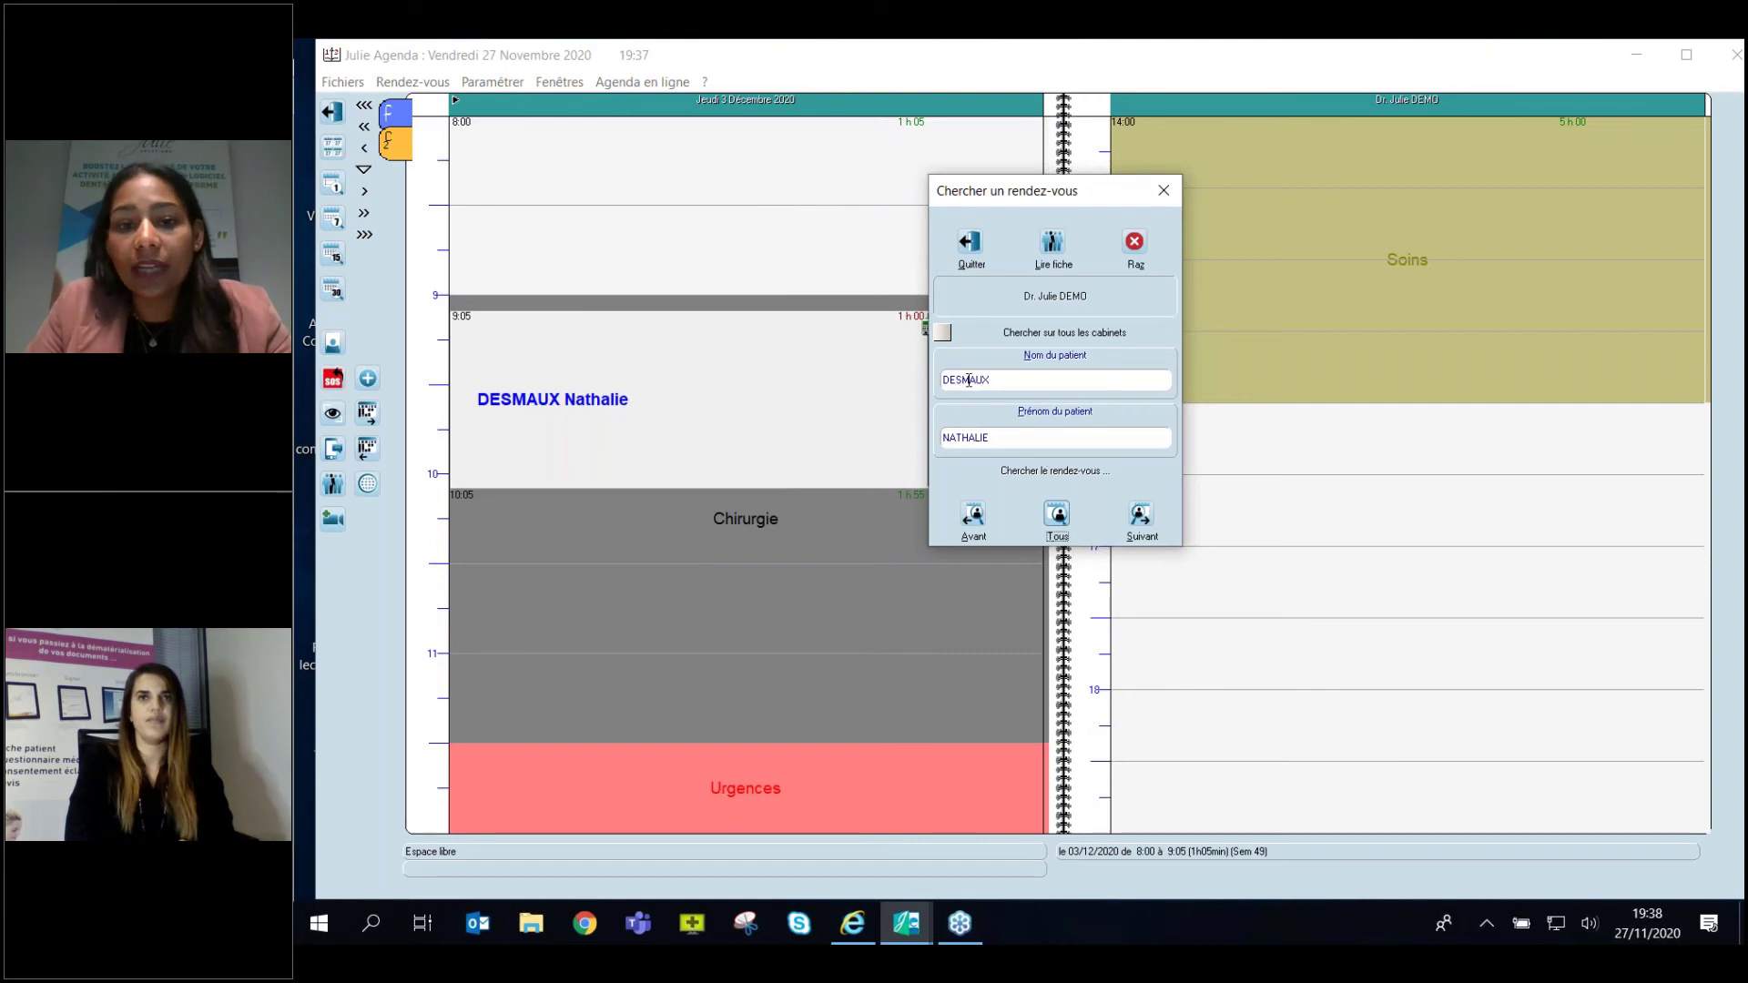
pyautogui.click(1056, 515)
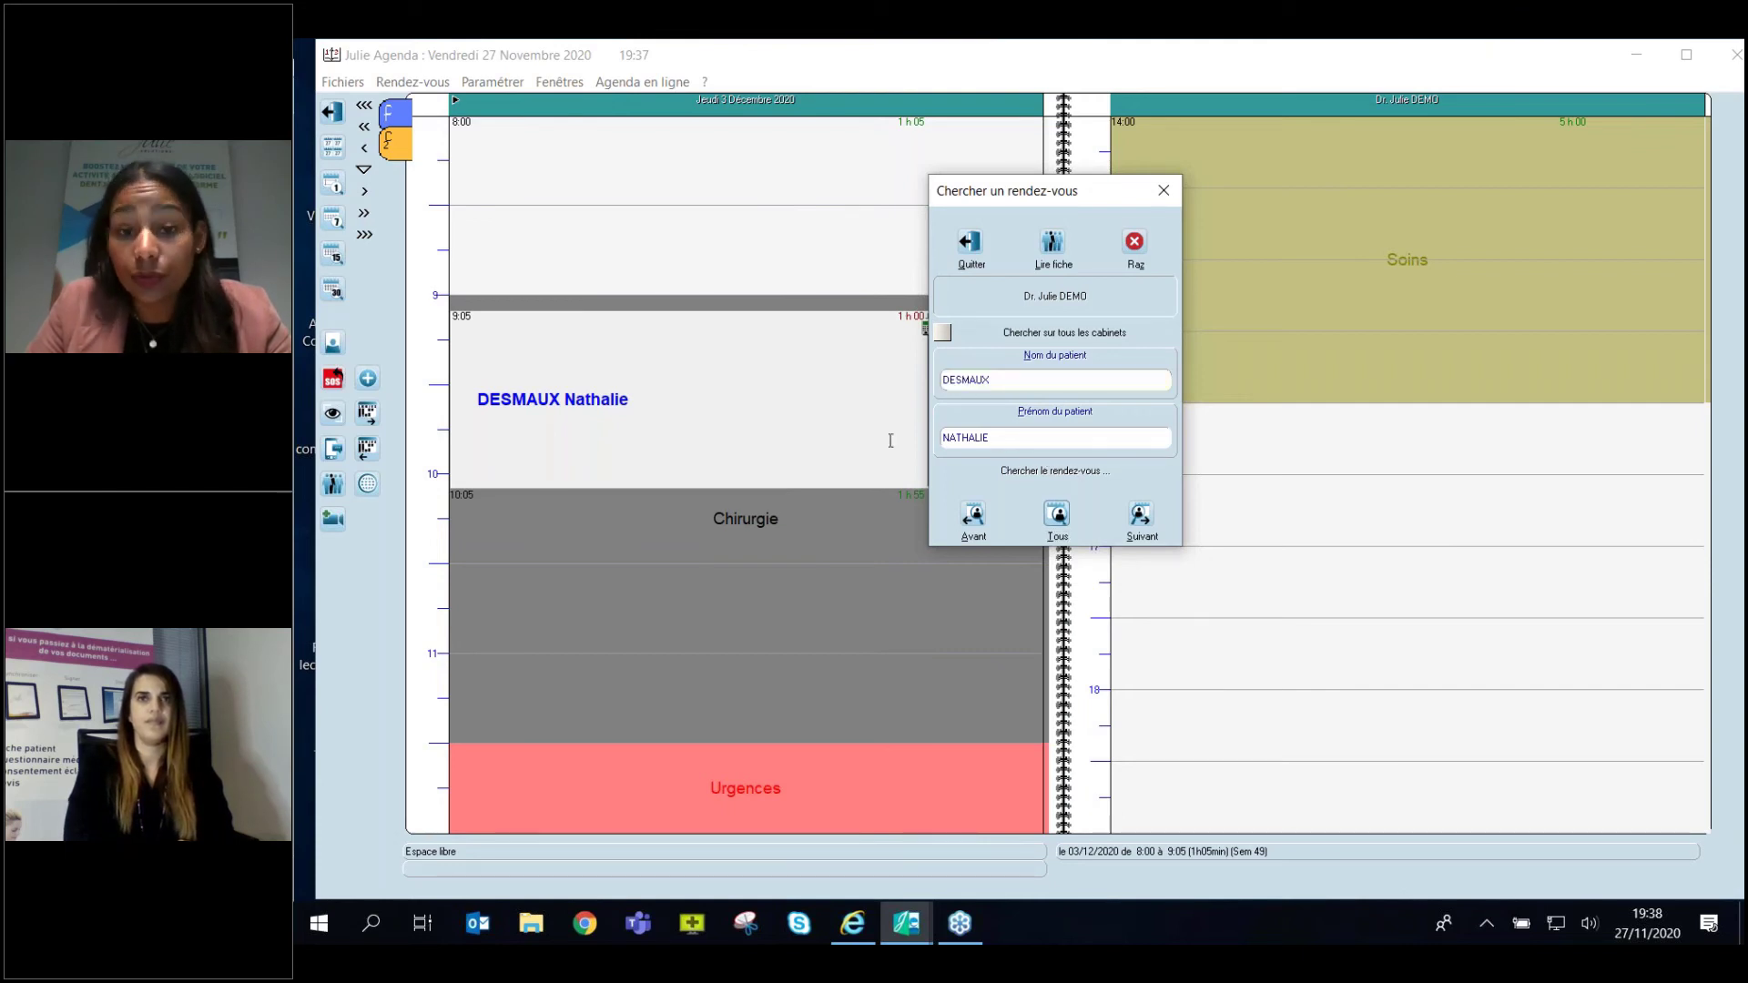
pyautogui.moveTo(1000, 438); pyautogui.dragTo(891, 441)
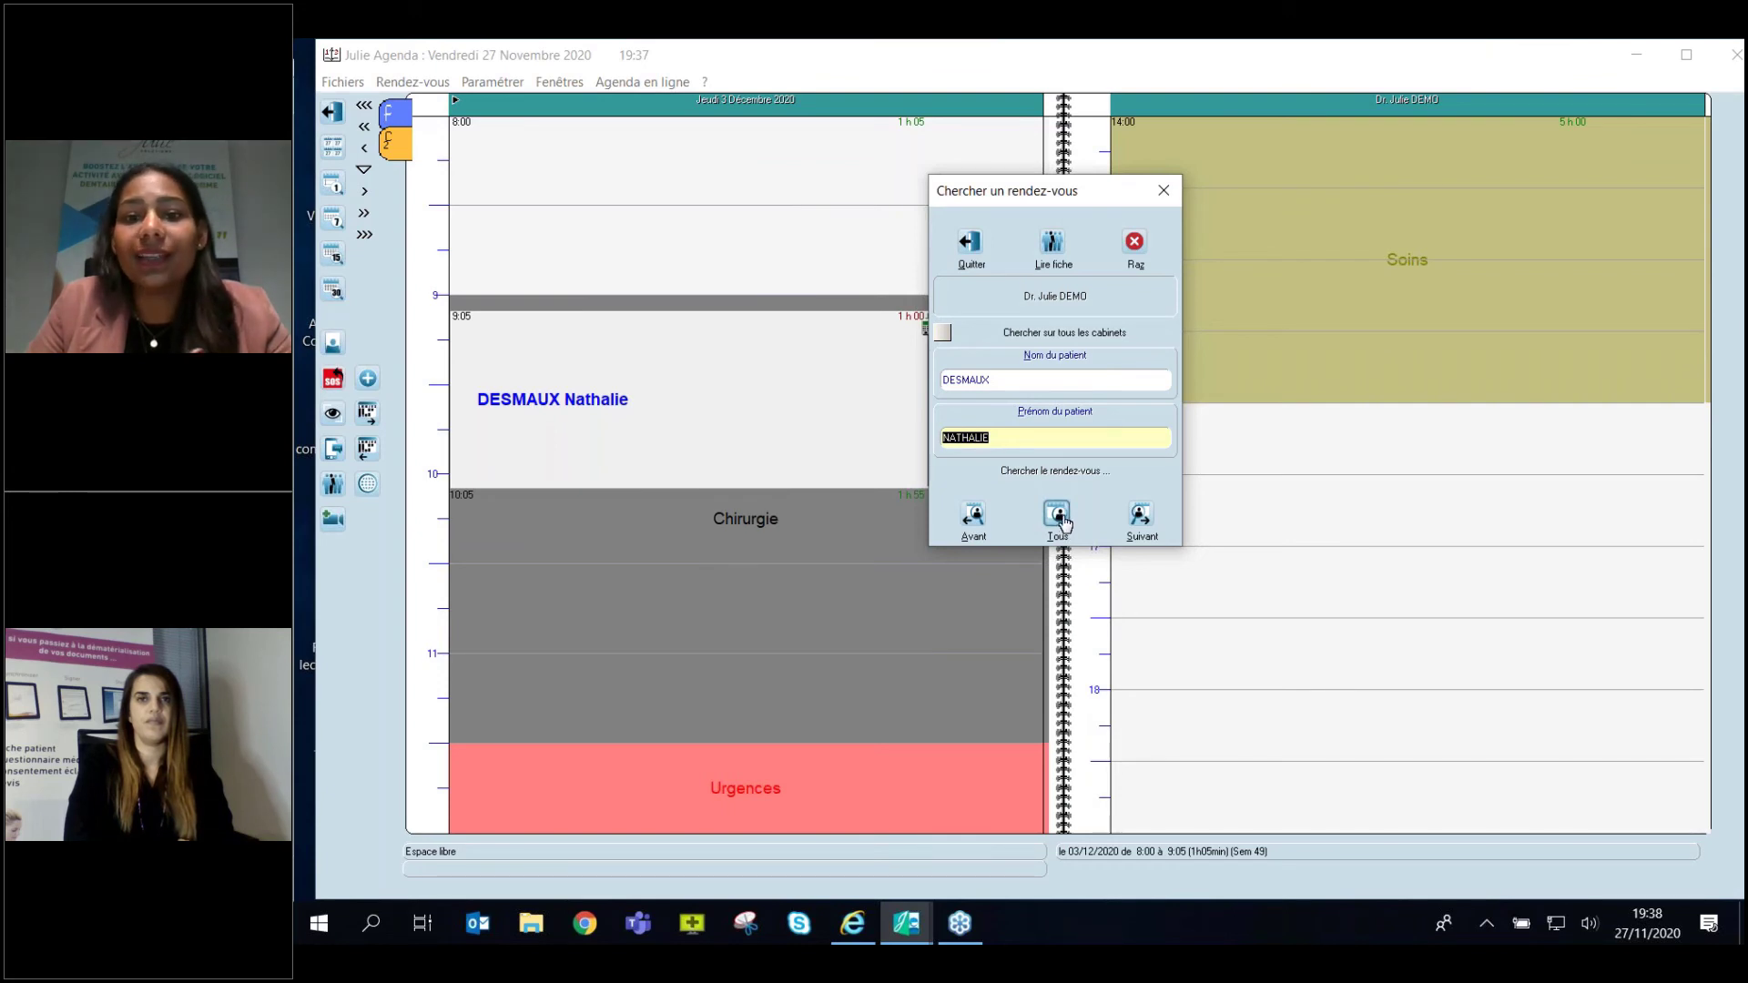
pyautogui.click(1163, 190)
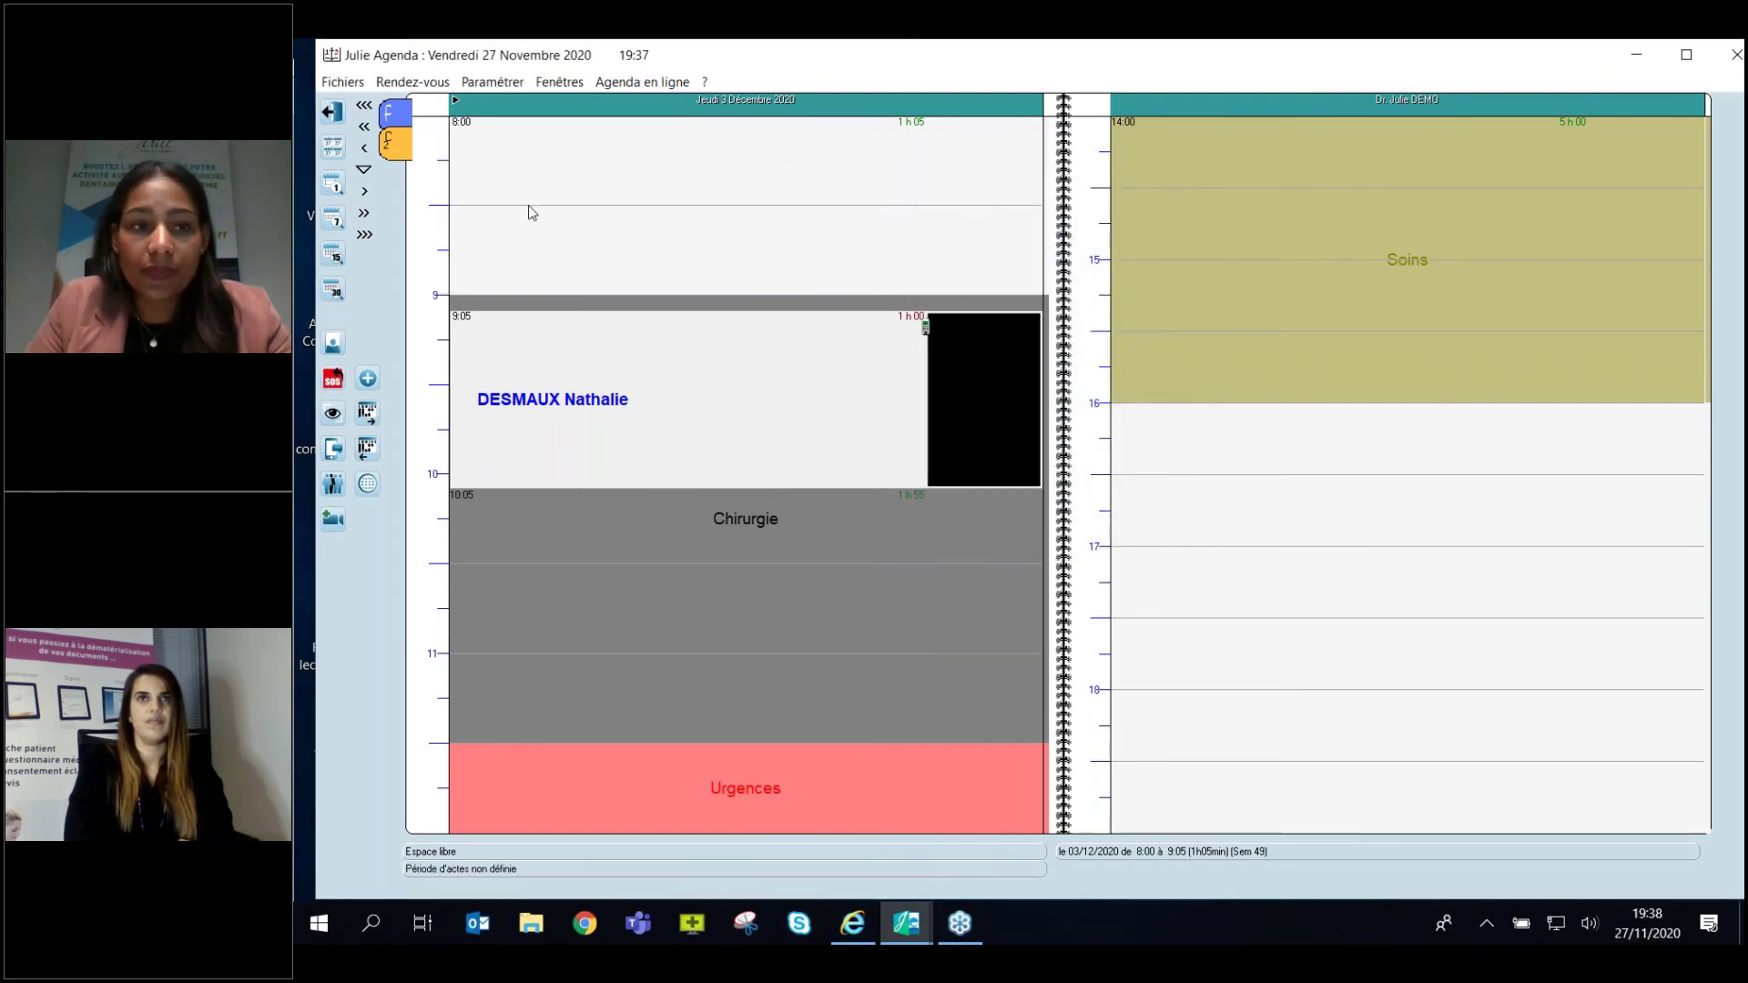
pyautogui.click(364, 176)
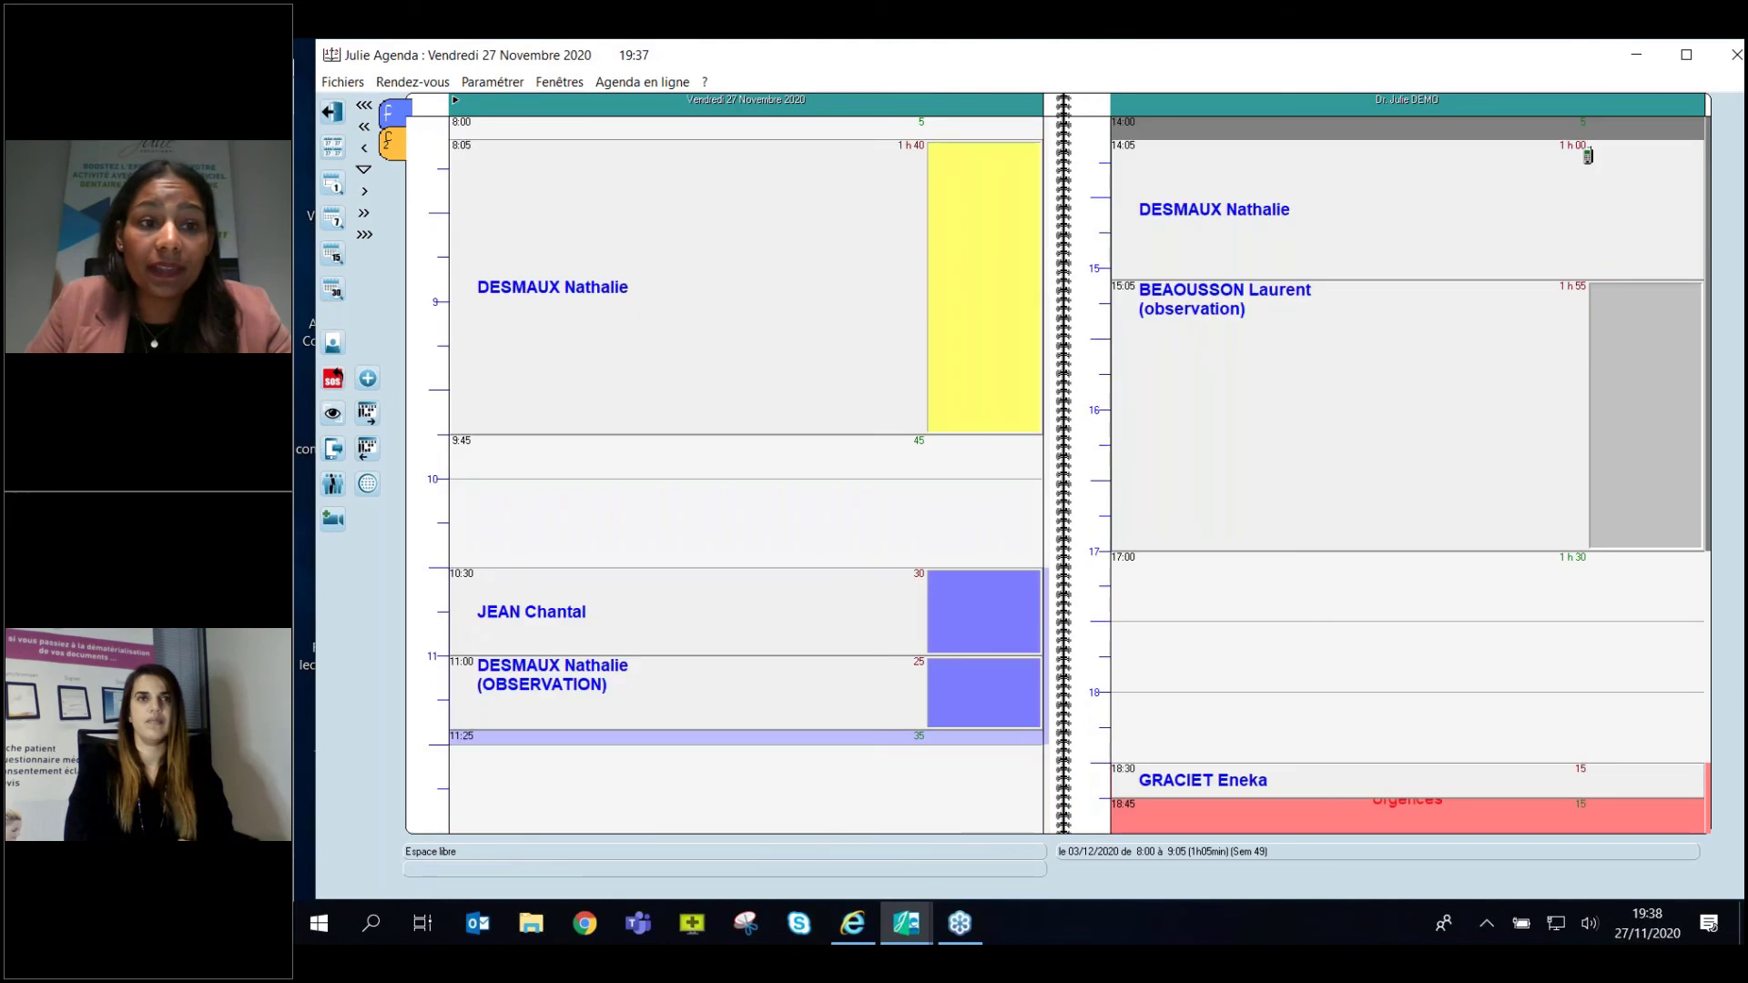
# Switch back to the 23–27 November week and open the Fichiers menu.
pyautogui.click(344, 220)
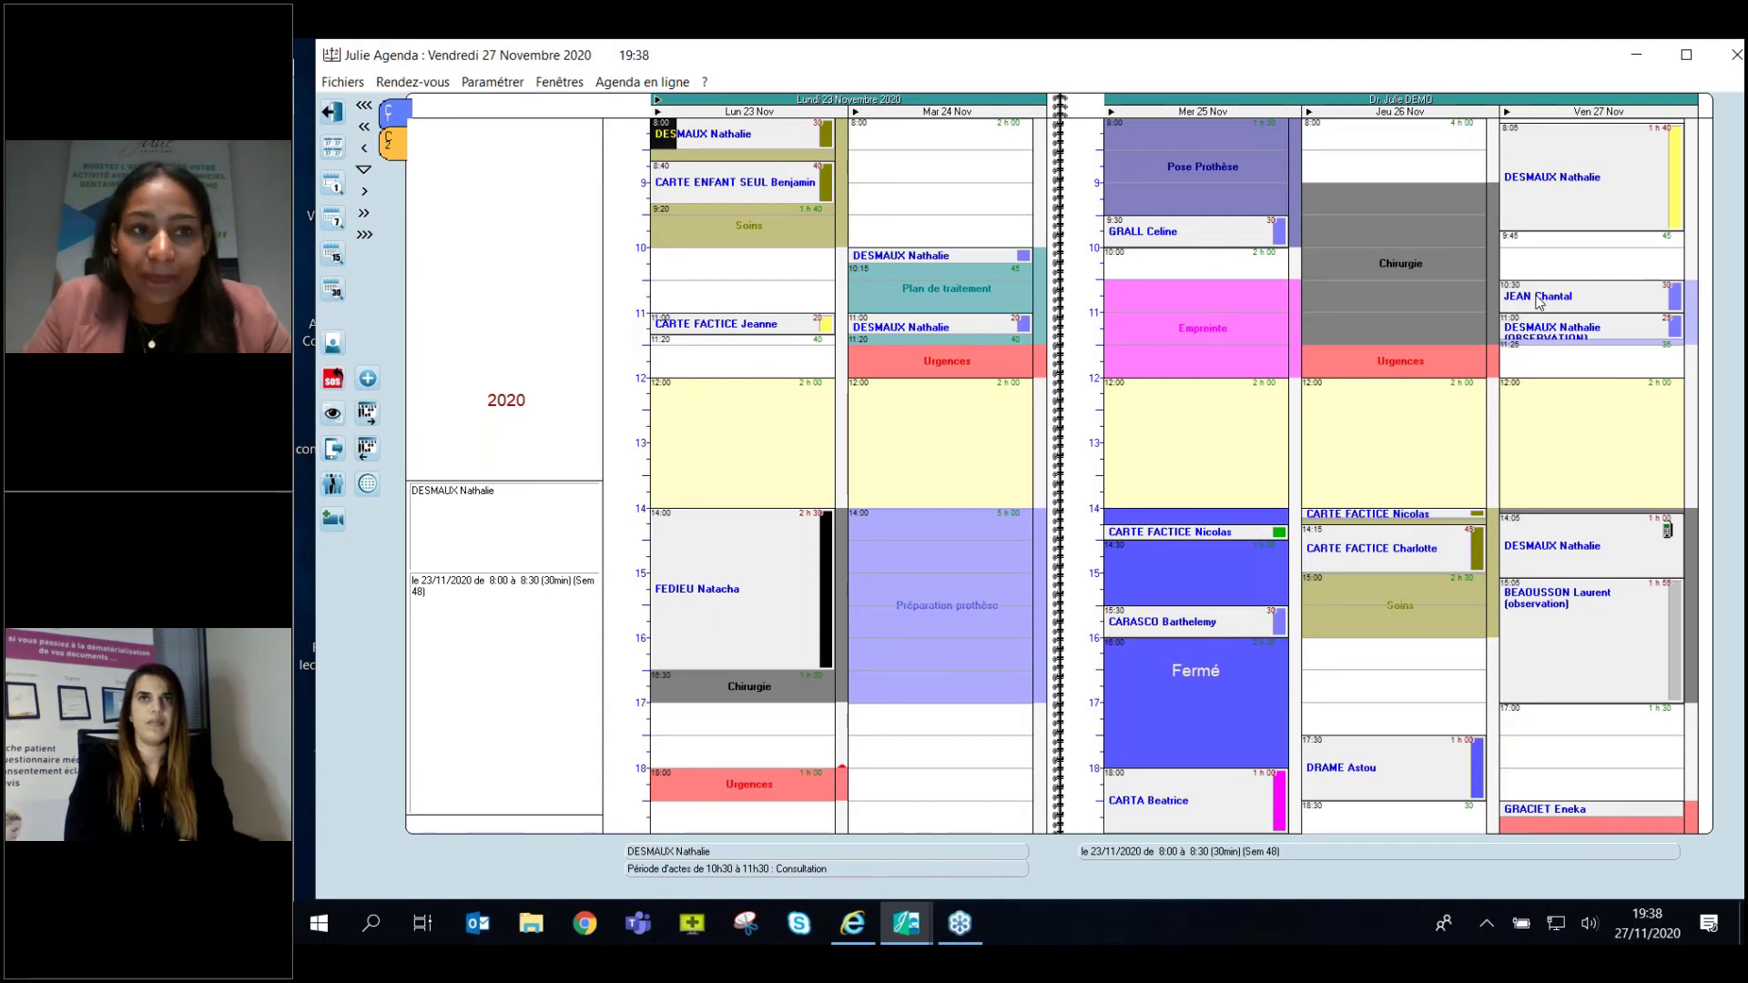
pyautogui.click(353, 87)
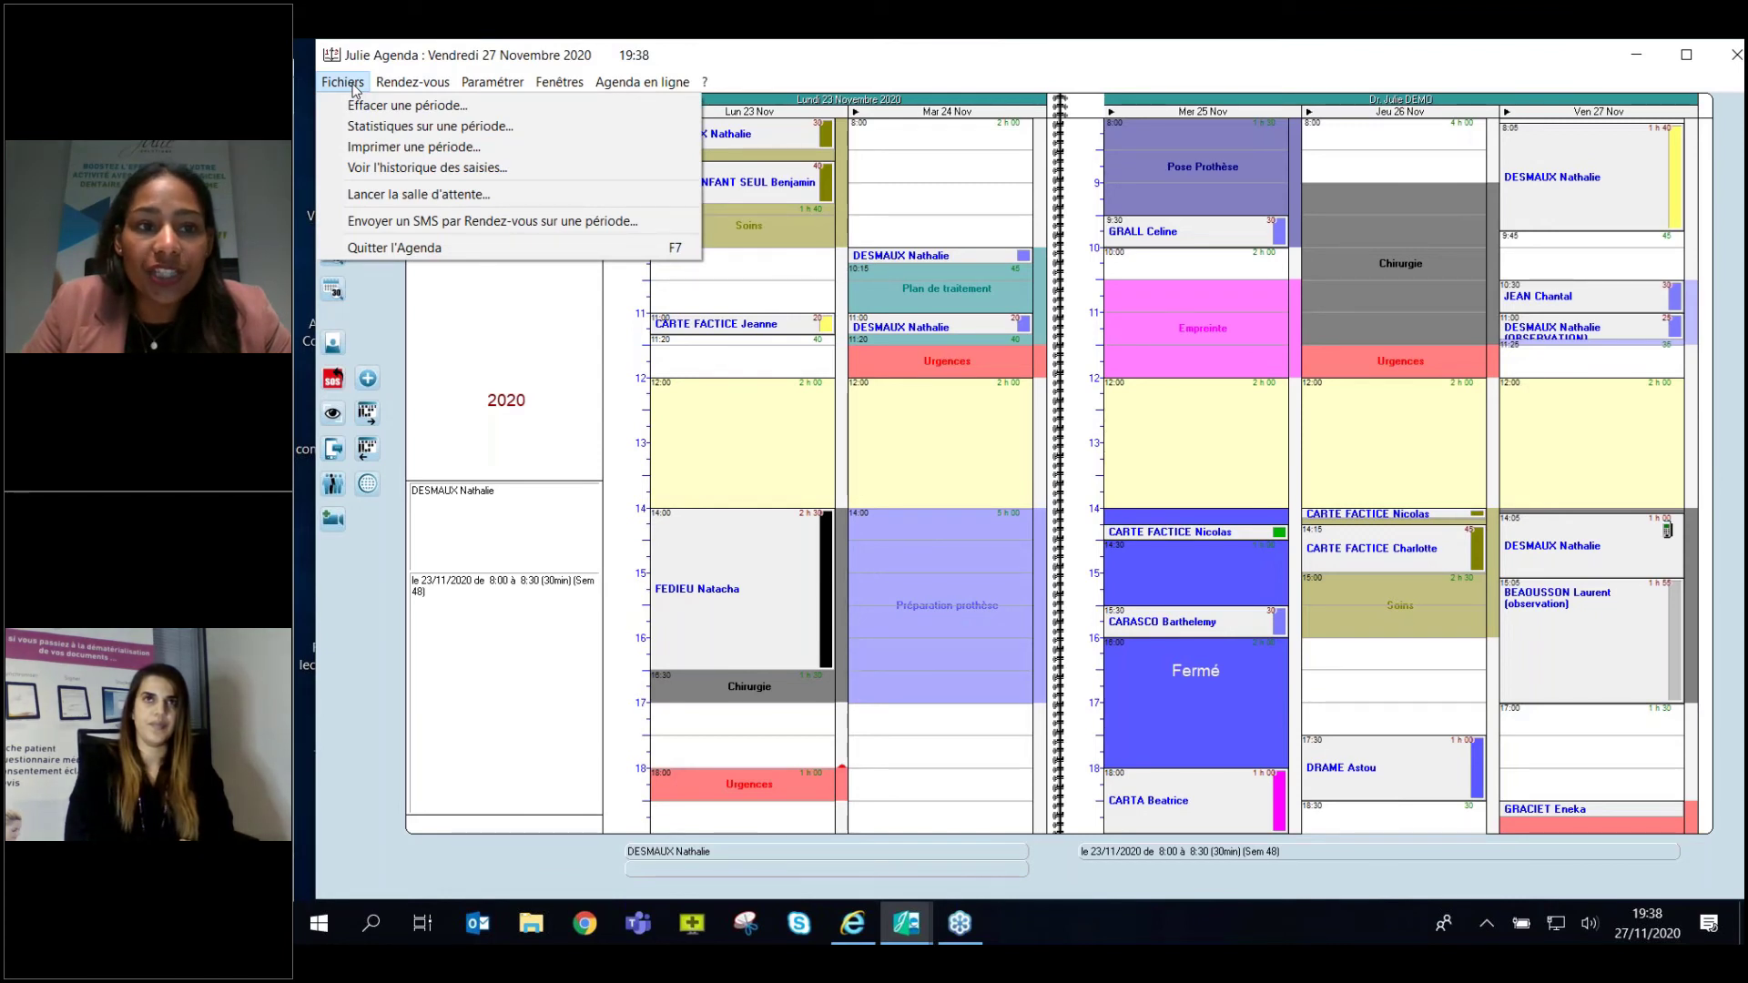
# Open Historique des saisies, filter by the patient, and show only deleted appointments (Déplacements, Modifications, Ajouts unchecked).
pyautogui.click(510, 173)
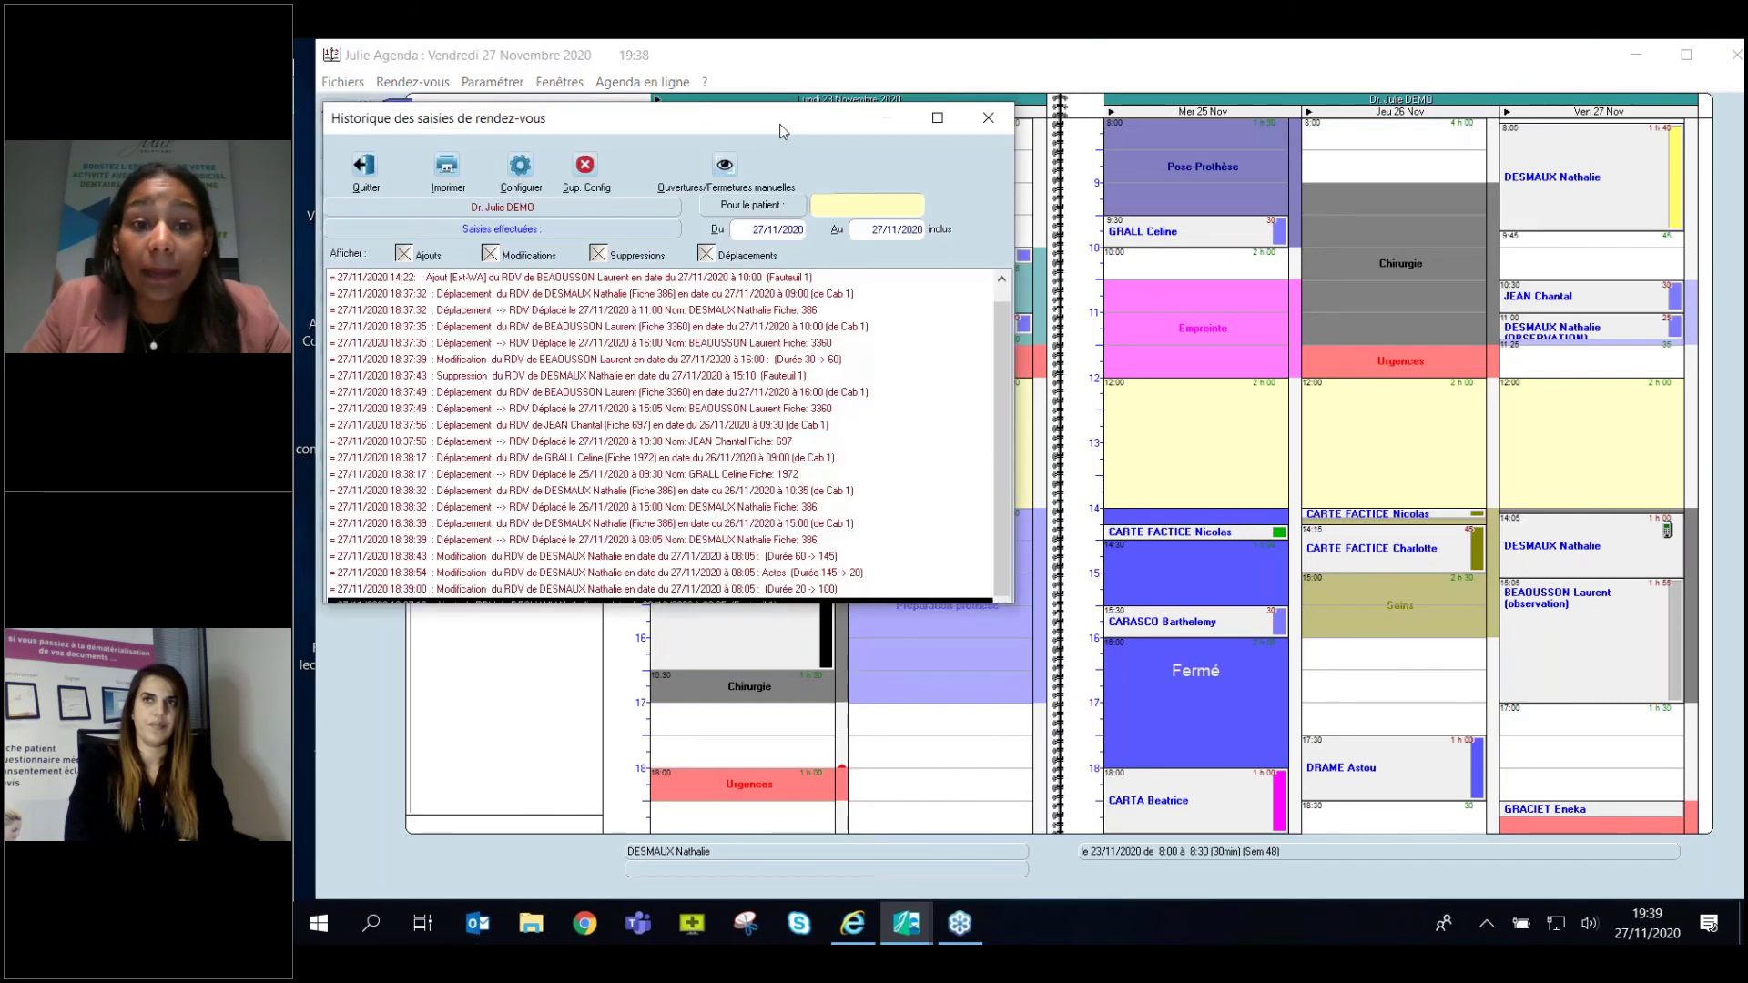
pyautogui.moveTo(779, 124); pyautogui.dragTo(1043, 132)
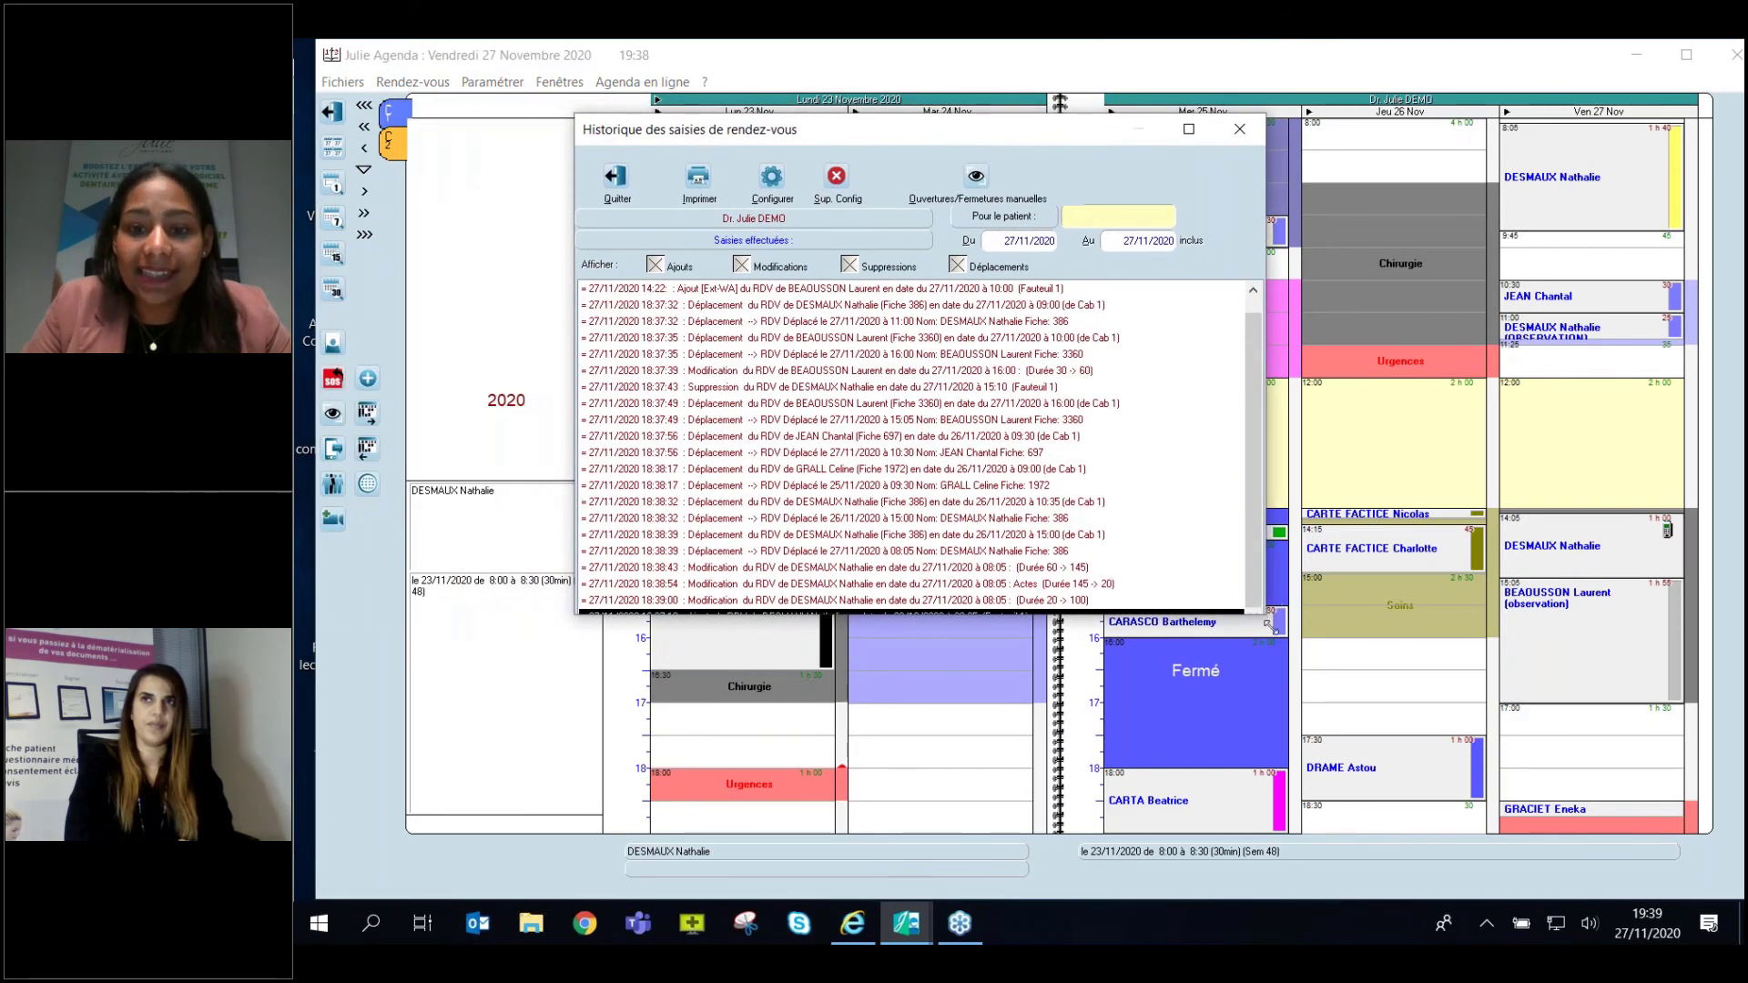
pyautogui.moveTo(1265, 612); pyautogui.dragTo(1491, 818)
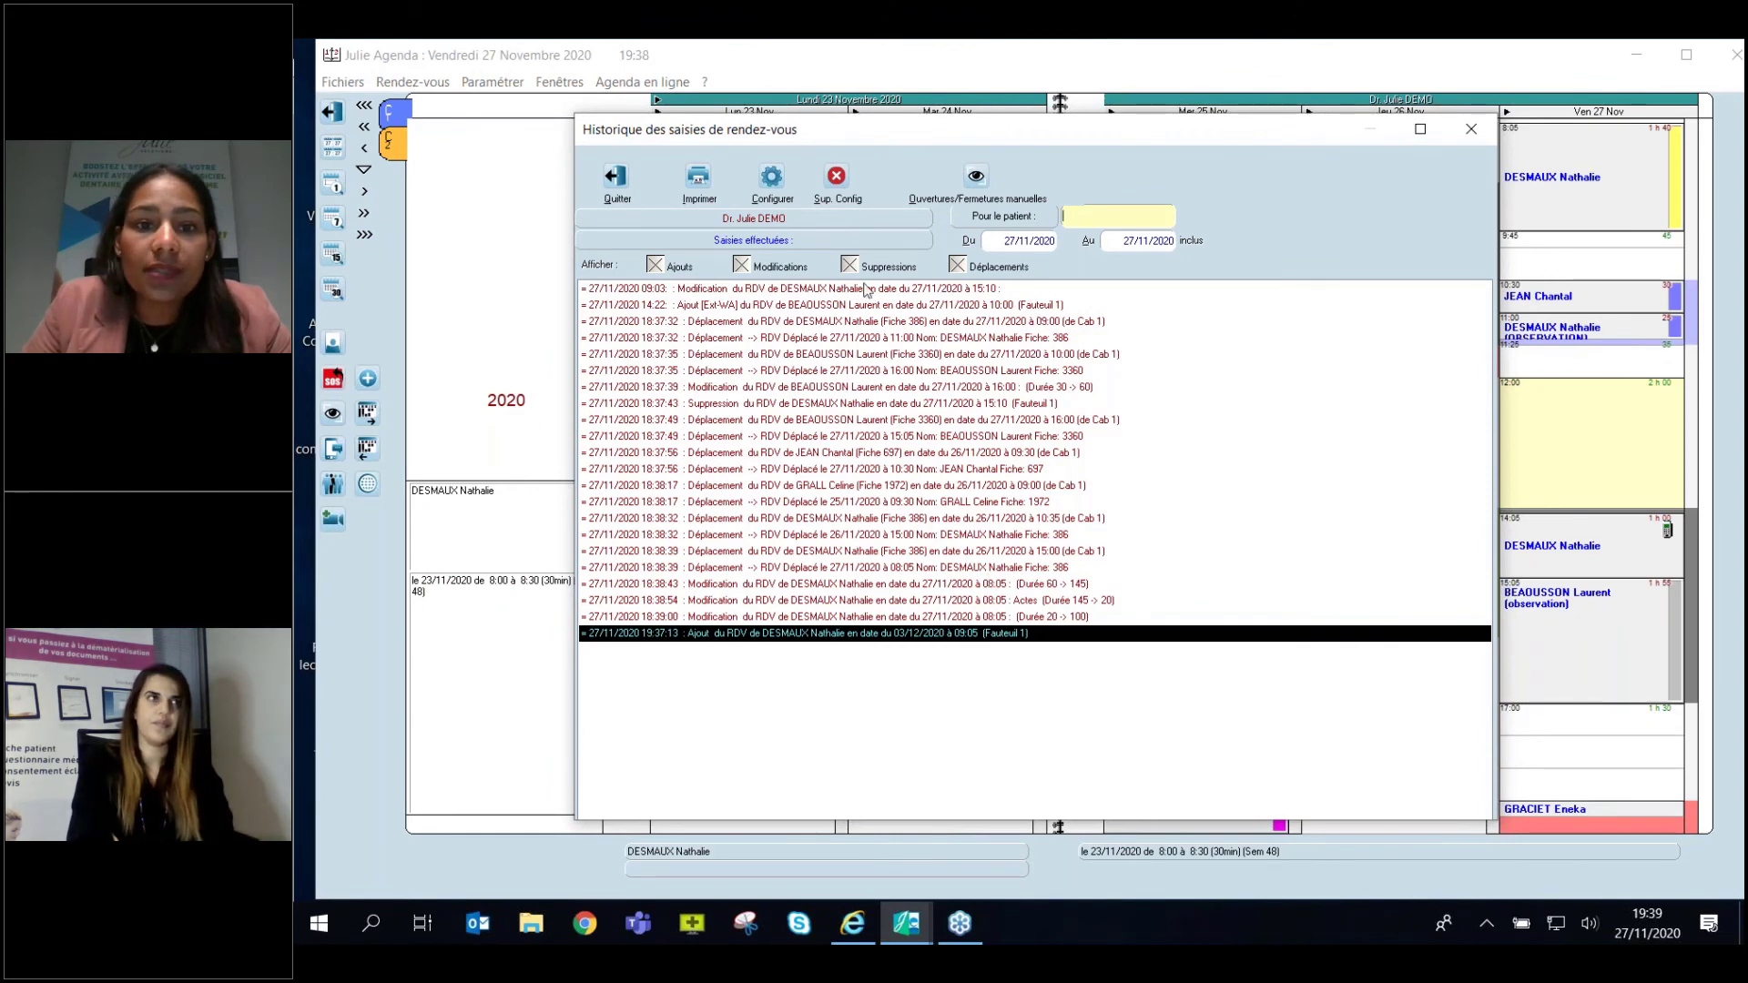
pyautogui.moveTo(910, 129); pyautogui.dragTo(814, 97)
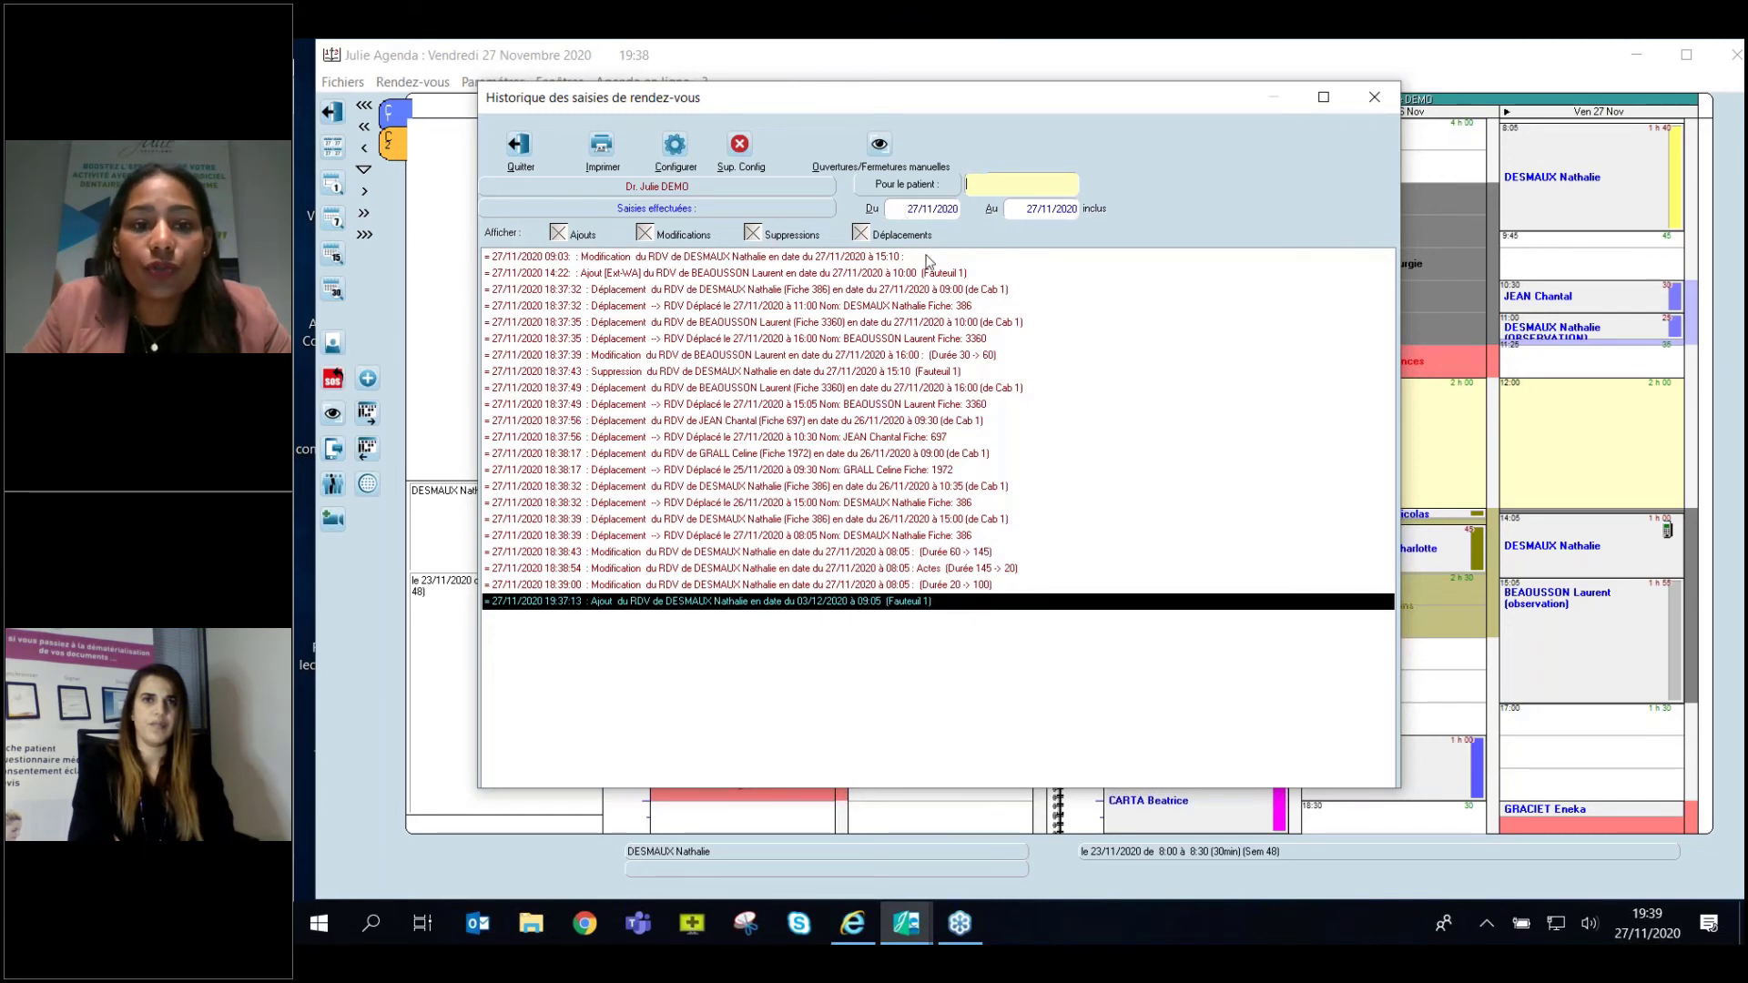
pyautogui.write('D')
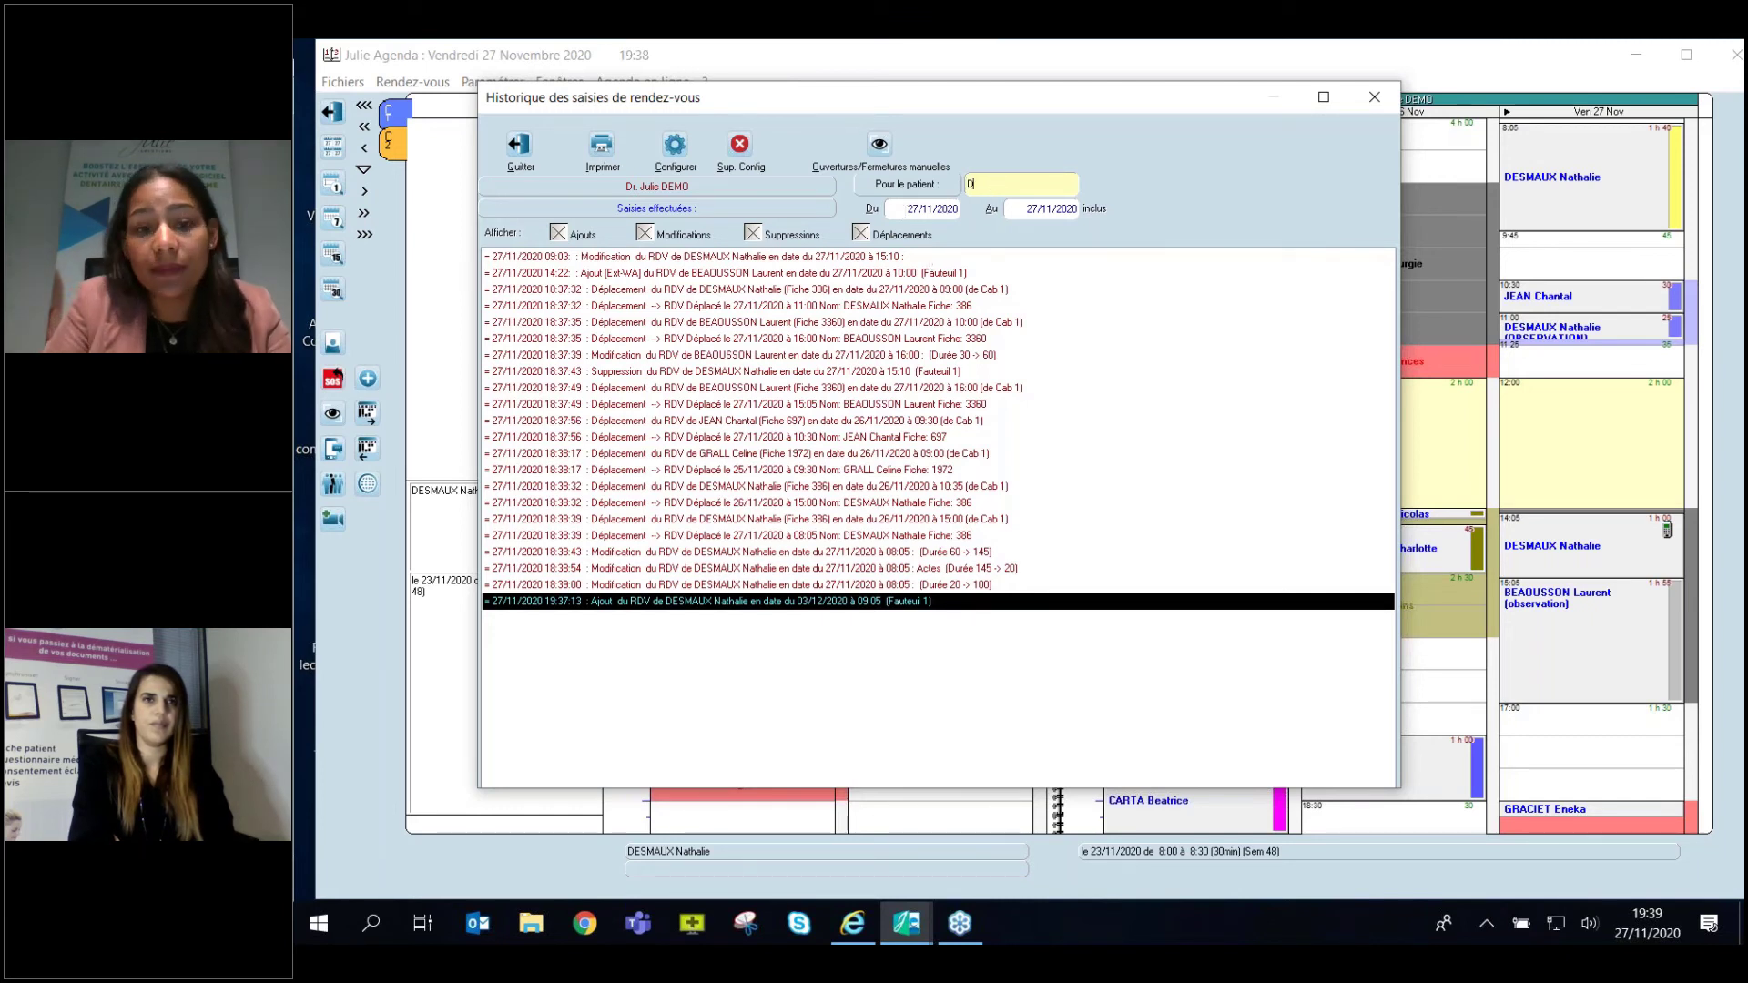
pyautogui.write('ES')
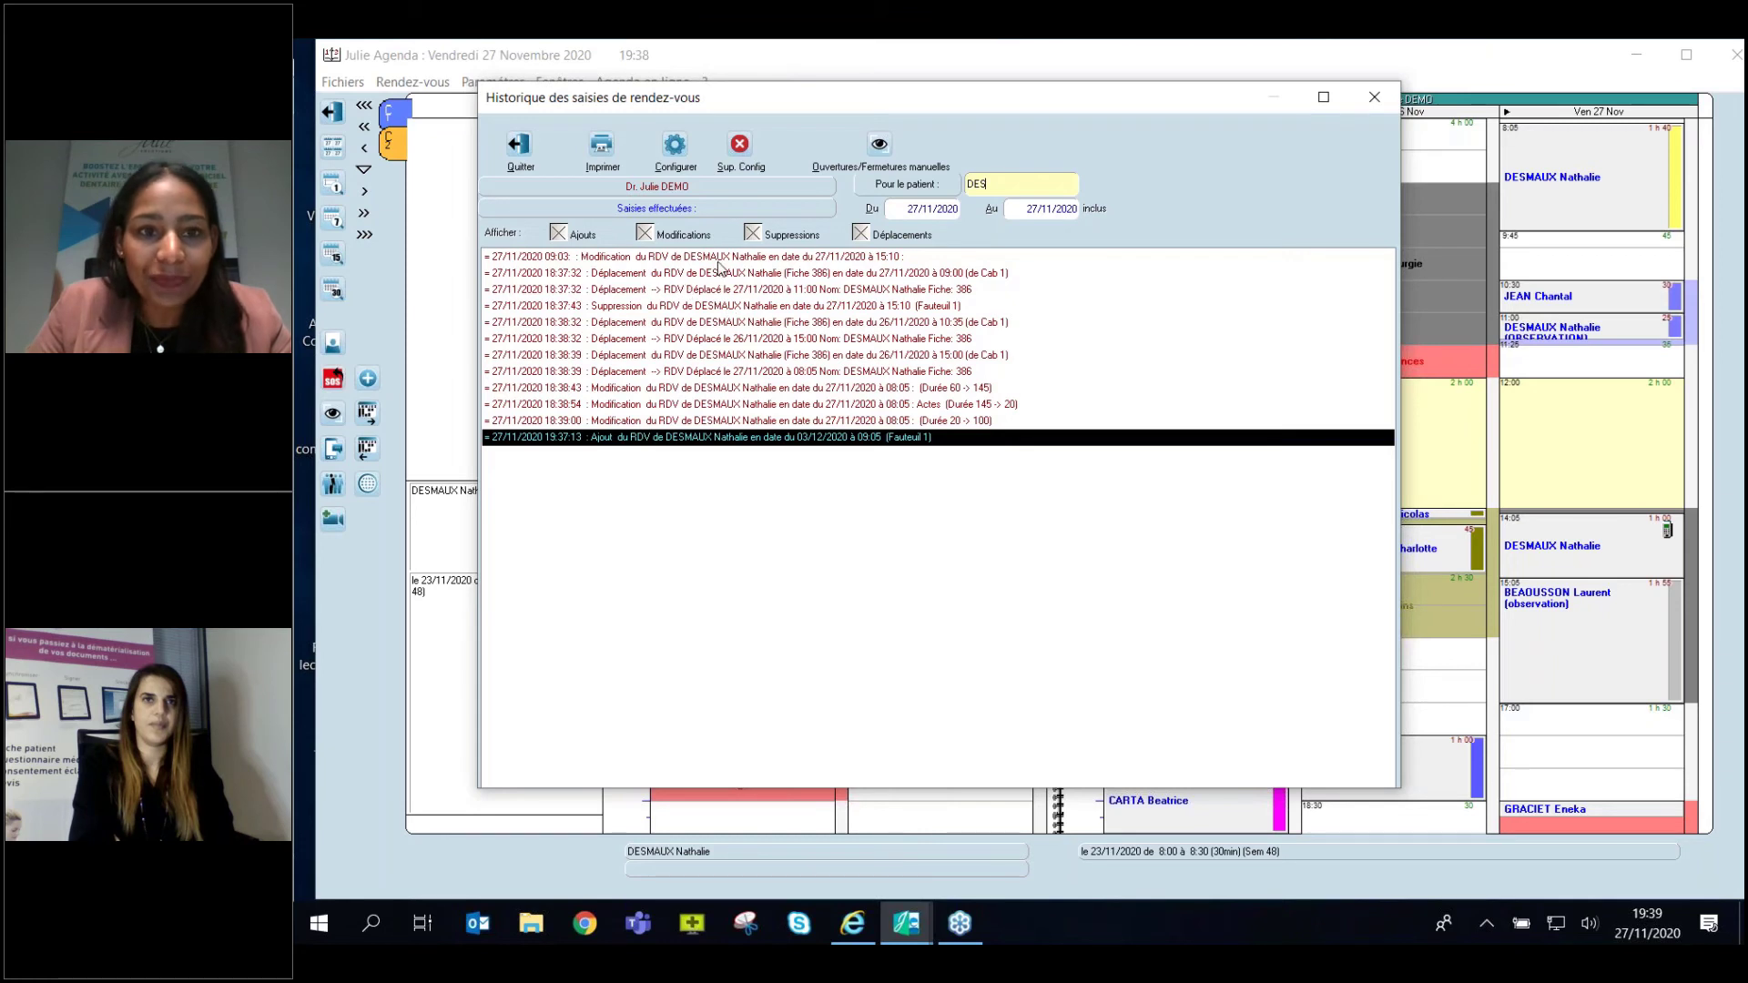
pyautogui.click(720, 259)
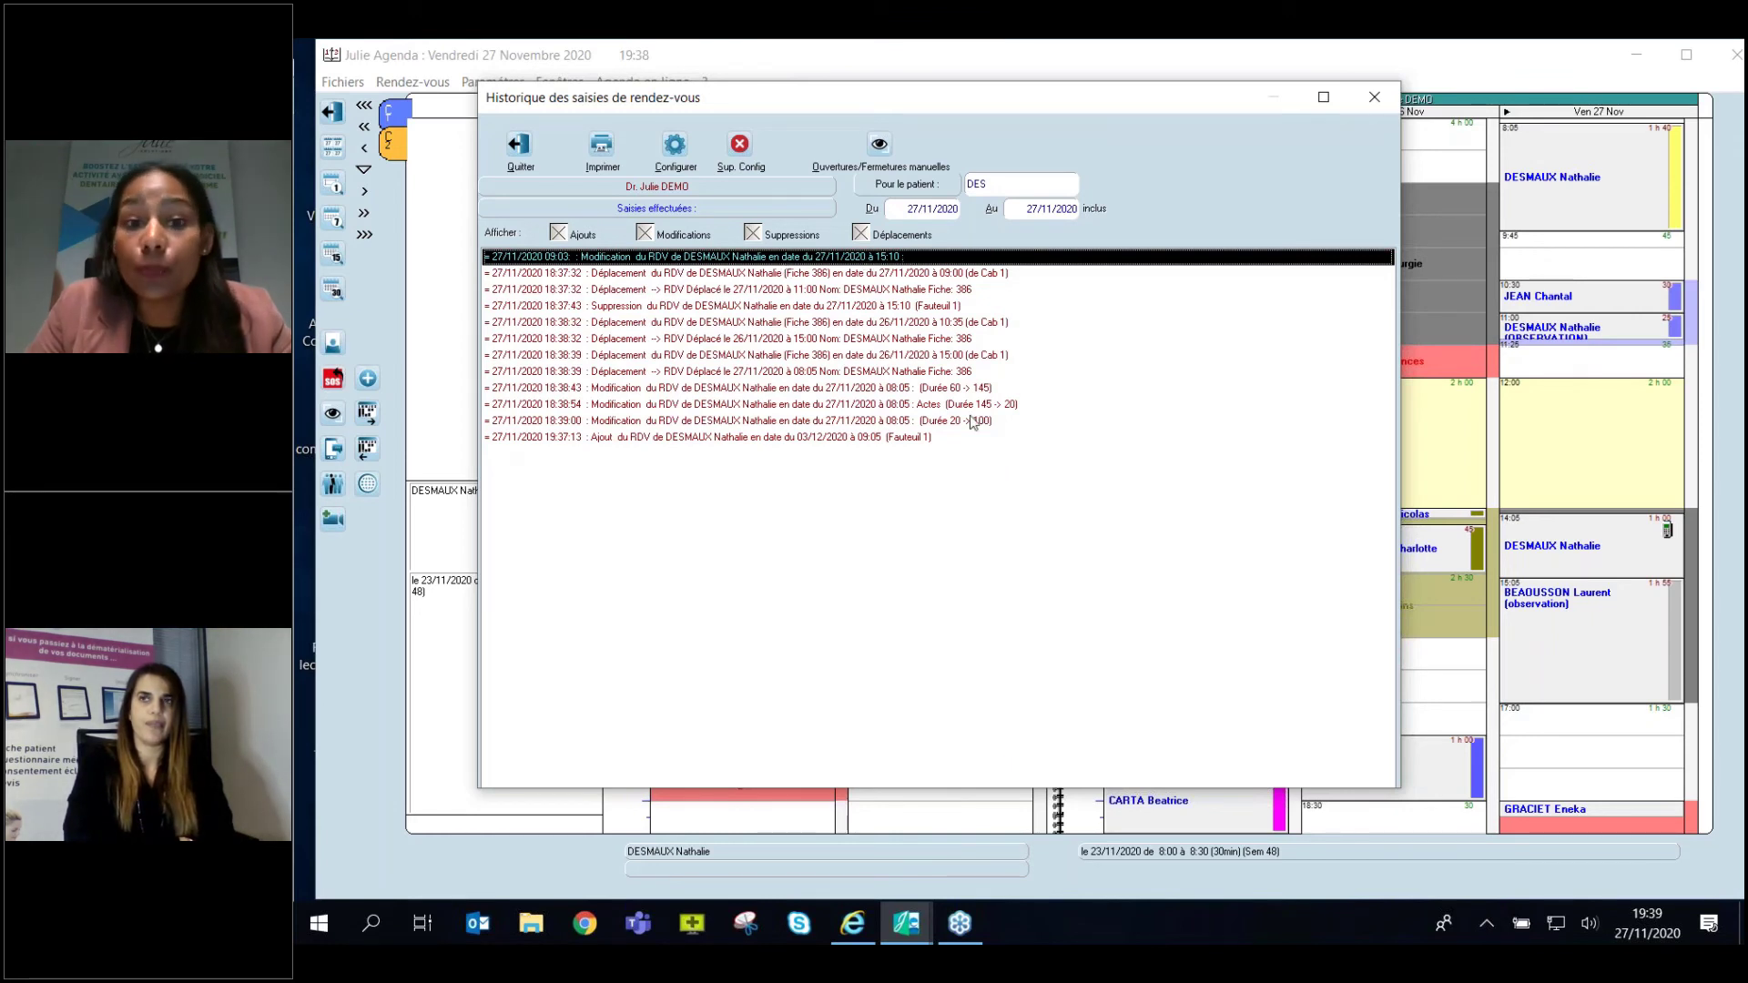
pyautogui.click(861, 234)
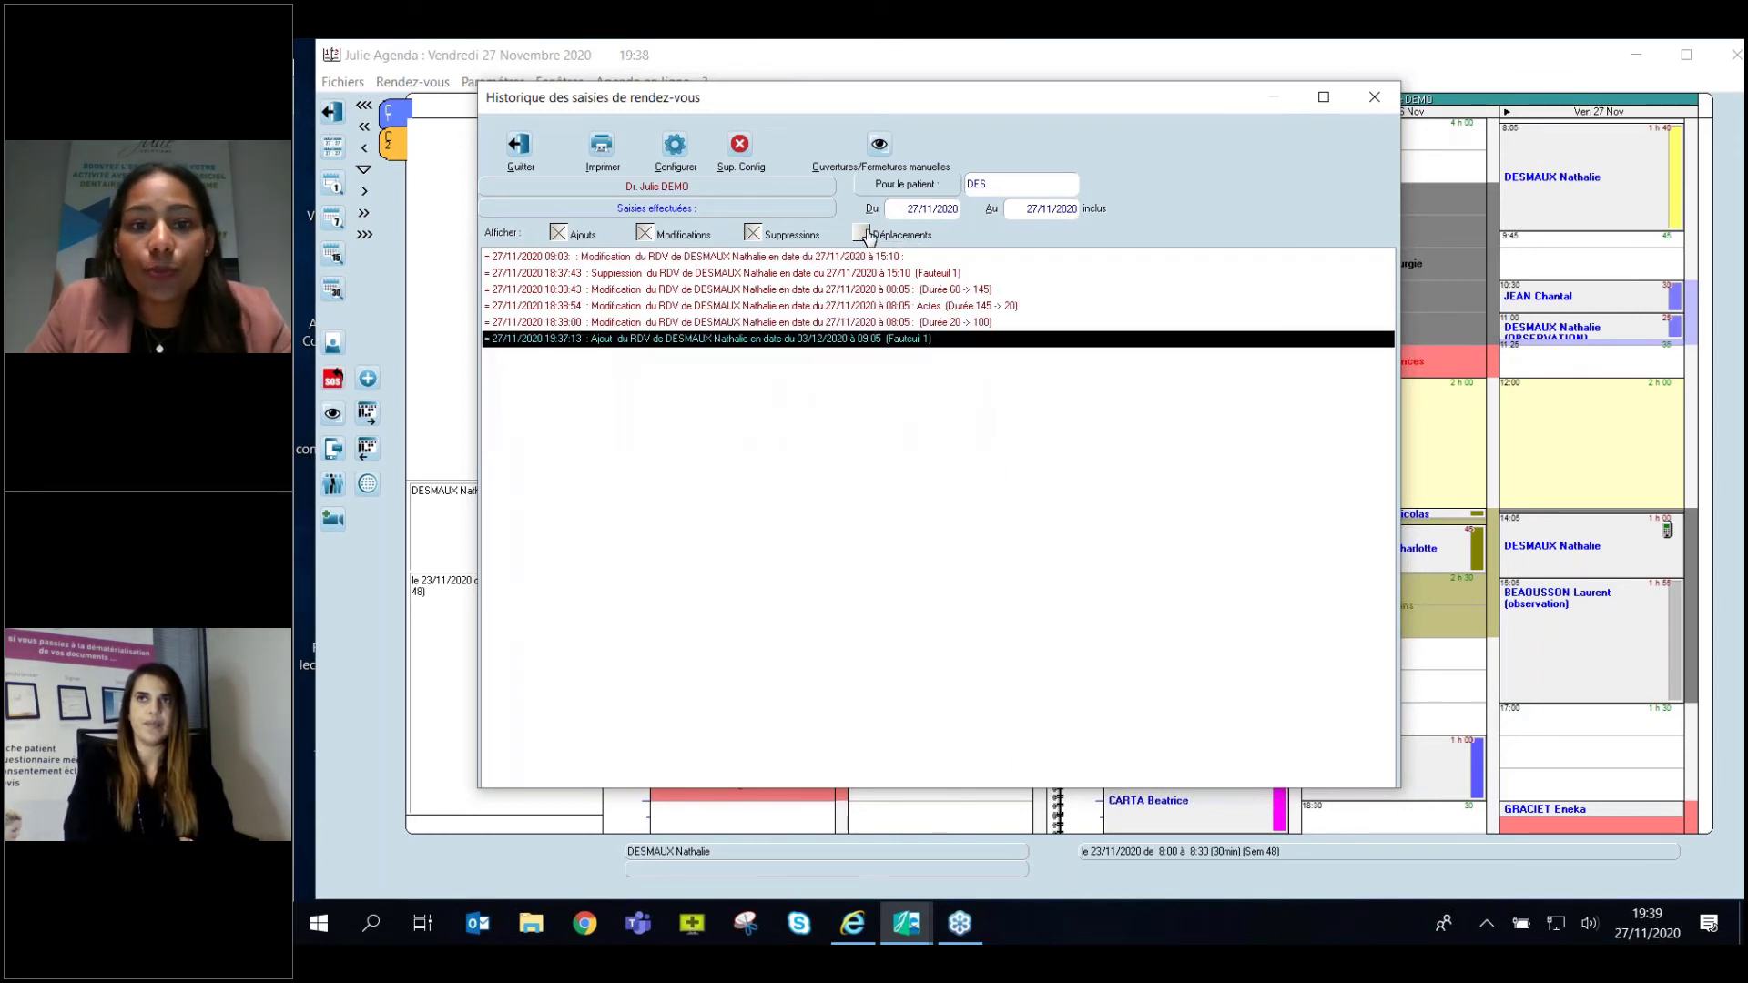
pyautogui.click(645, 233)
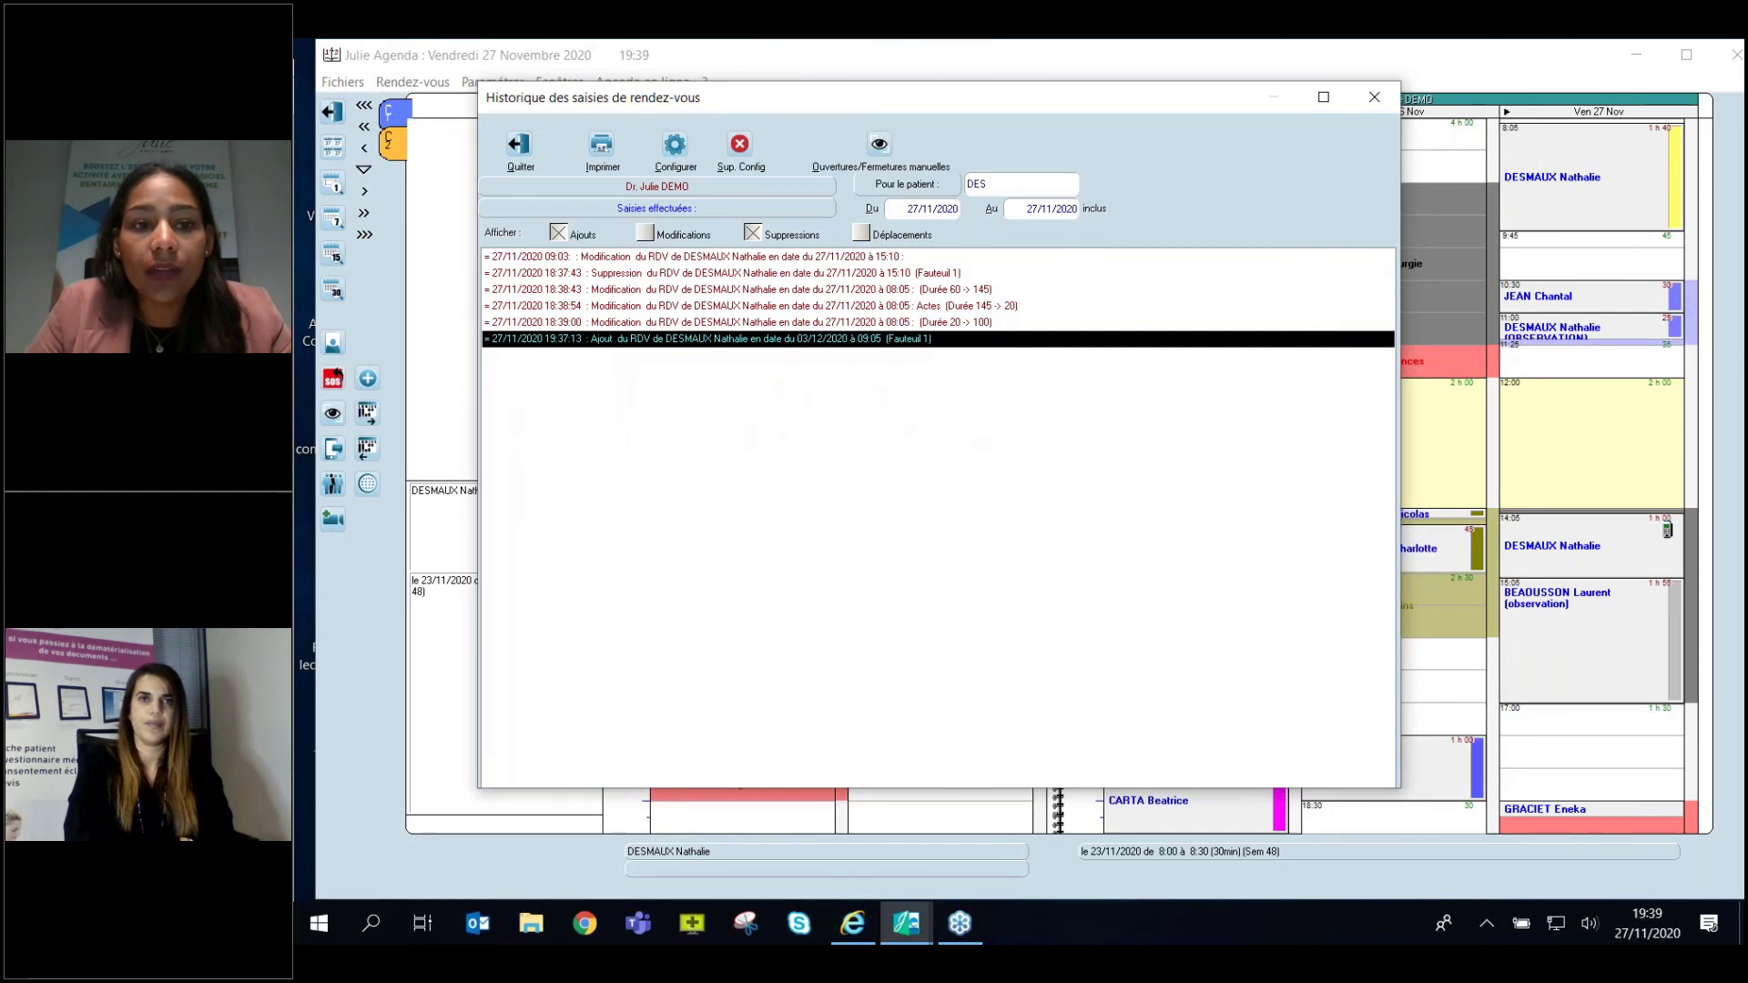
pyautogui.click(557, 233)
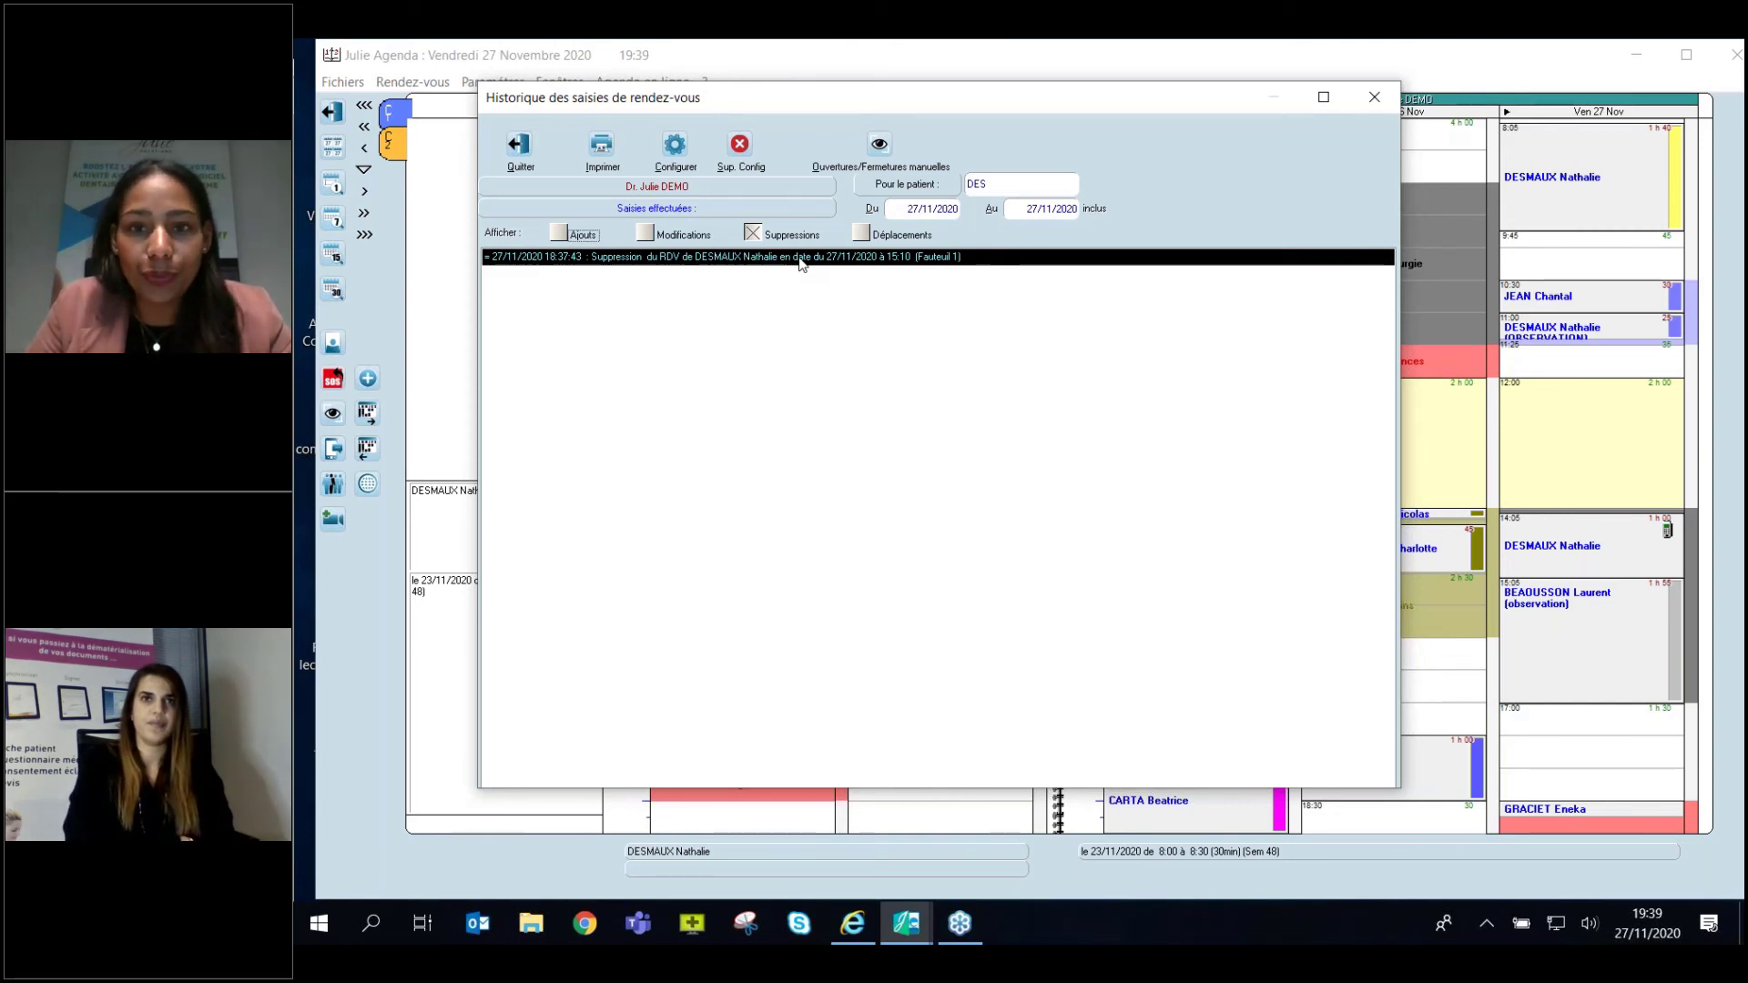
pyautogui.click(1370, 98)
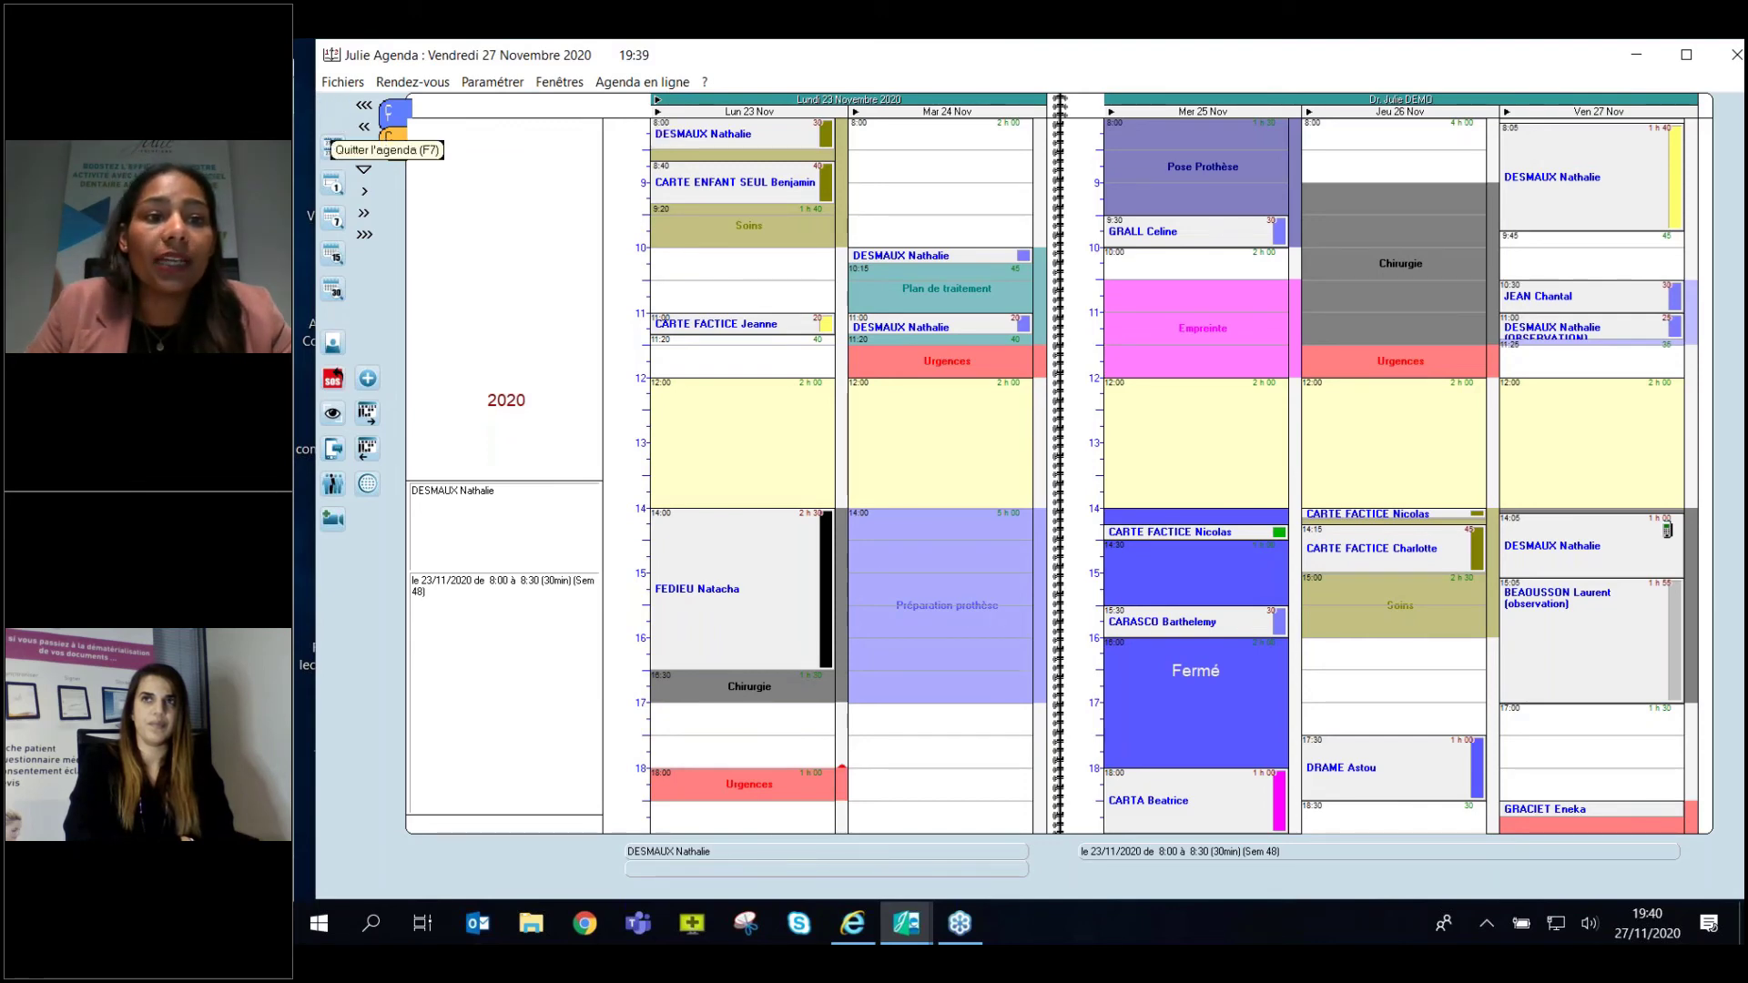
pyautogui.click(332, 146)
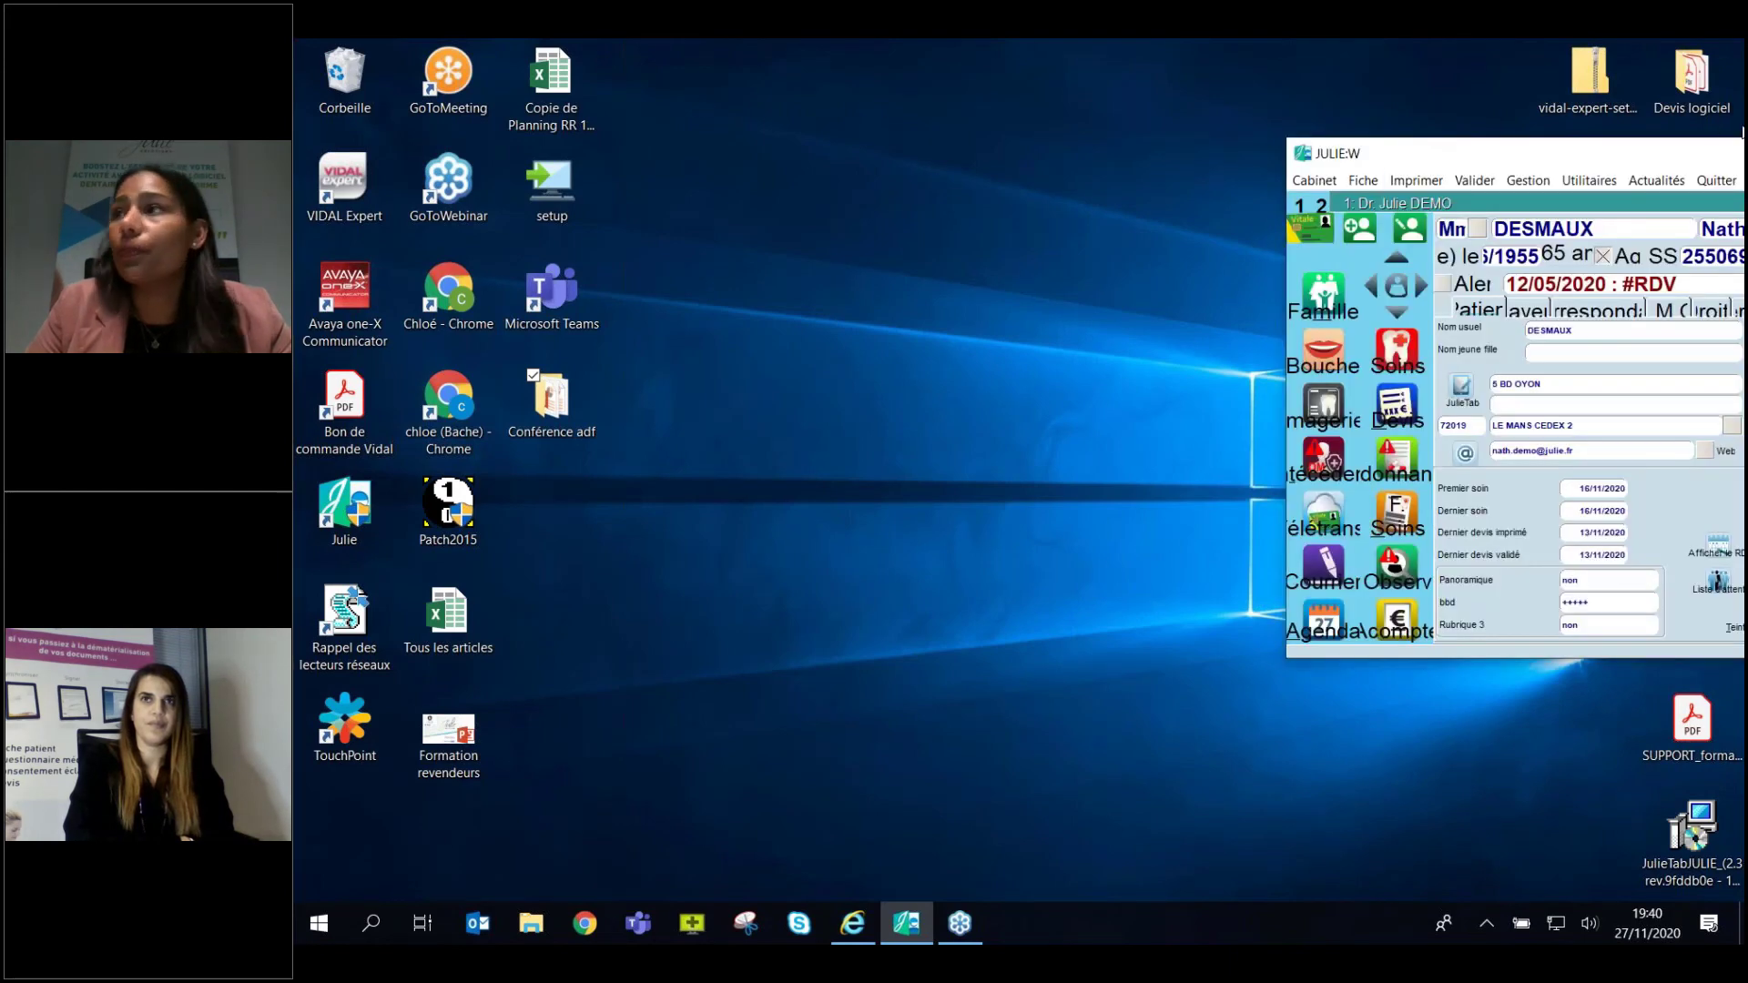
pyautogui.click(1499, 134)
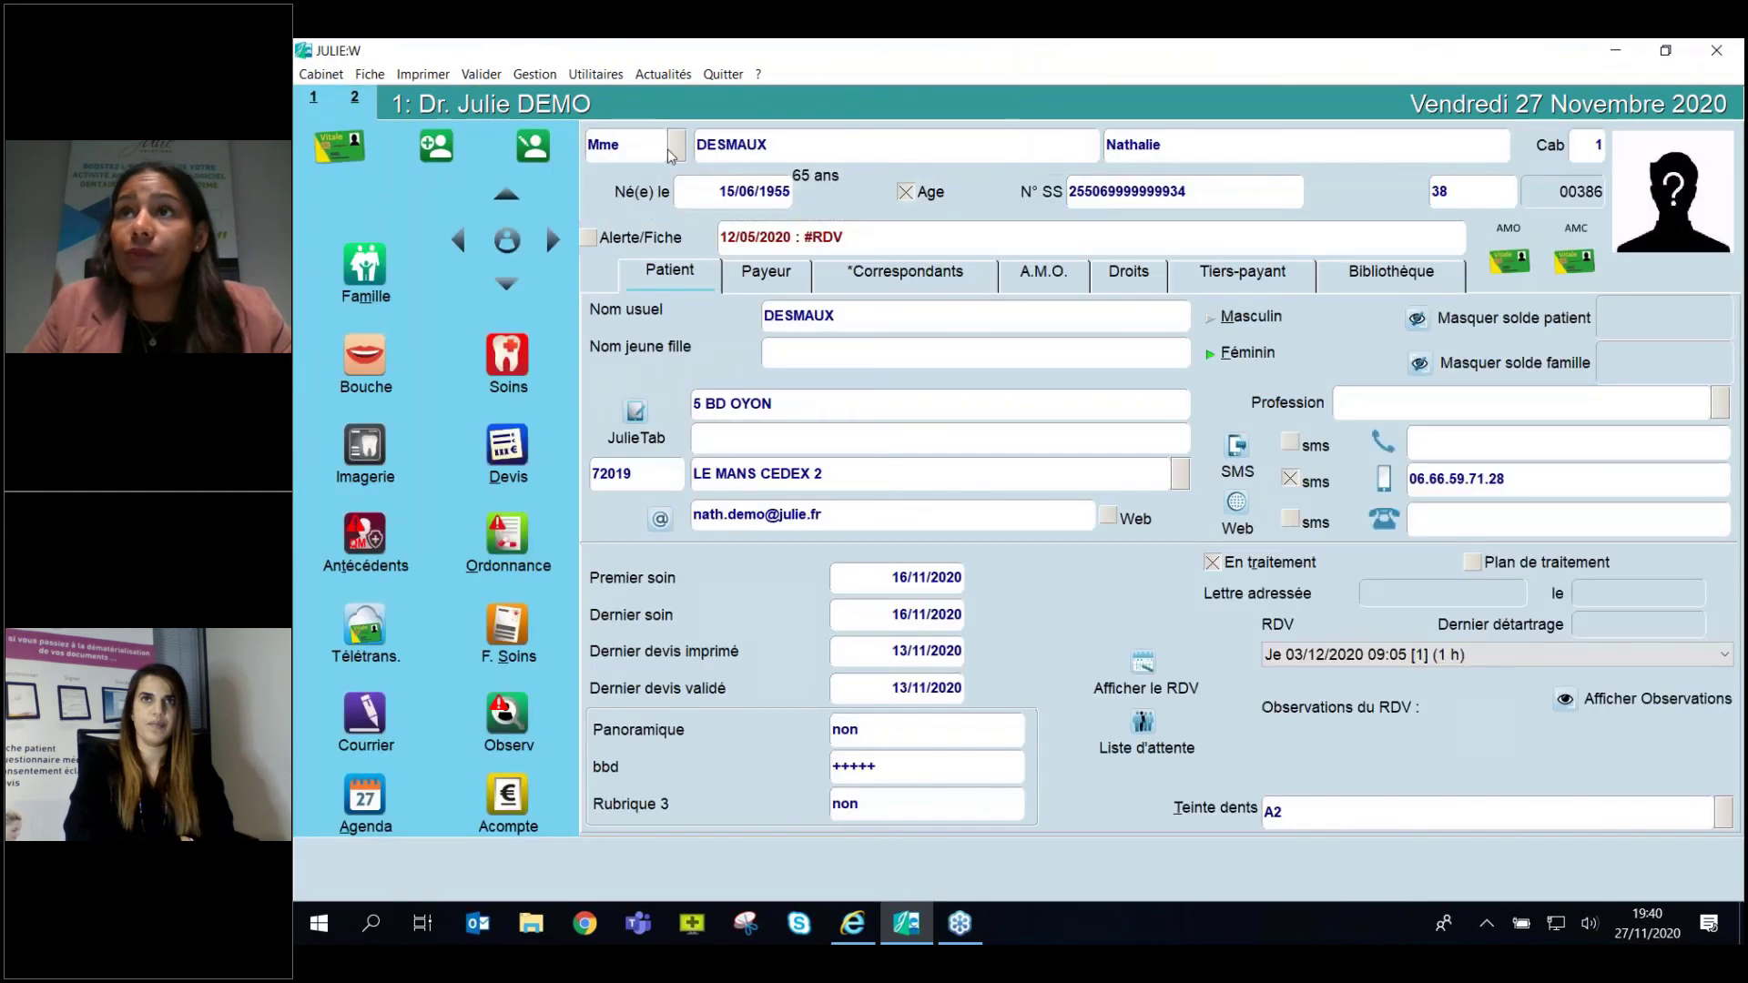
pyautogui.click(609, 78)
pyautogui.moveTo(630, 263)
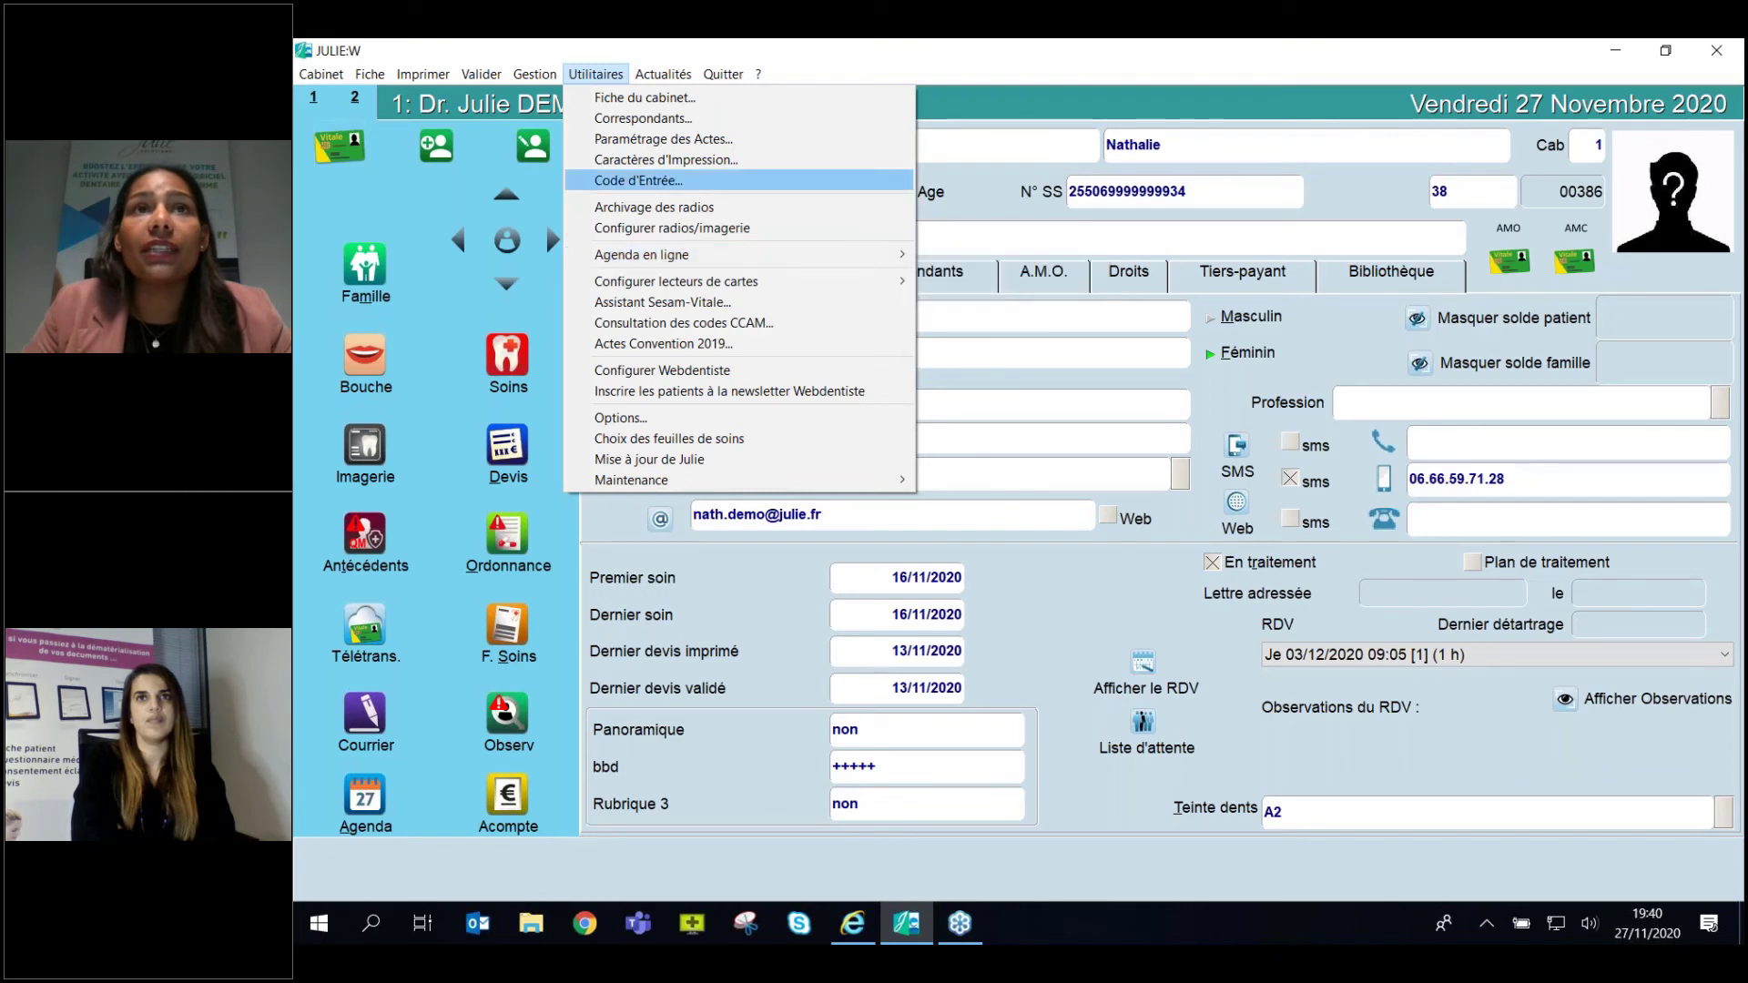
# Dismiss the online agenda options and bring the web agenda forward full screen.
pyautogui.click(637, 180)
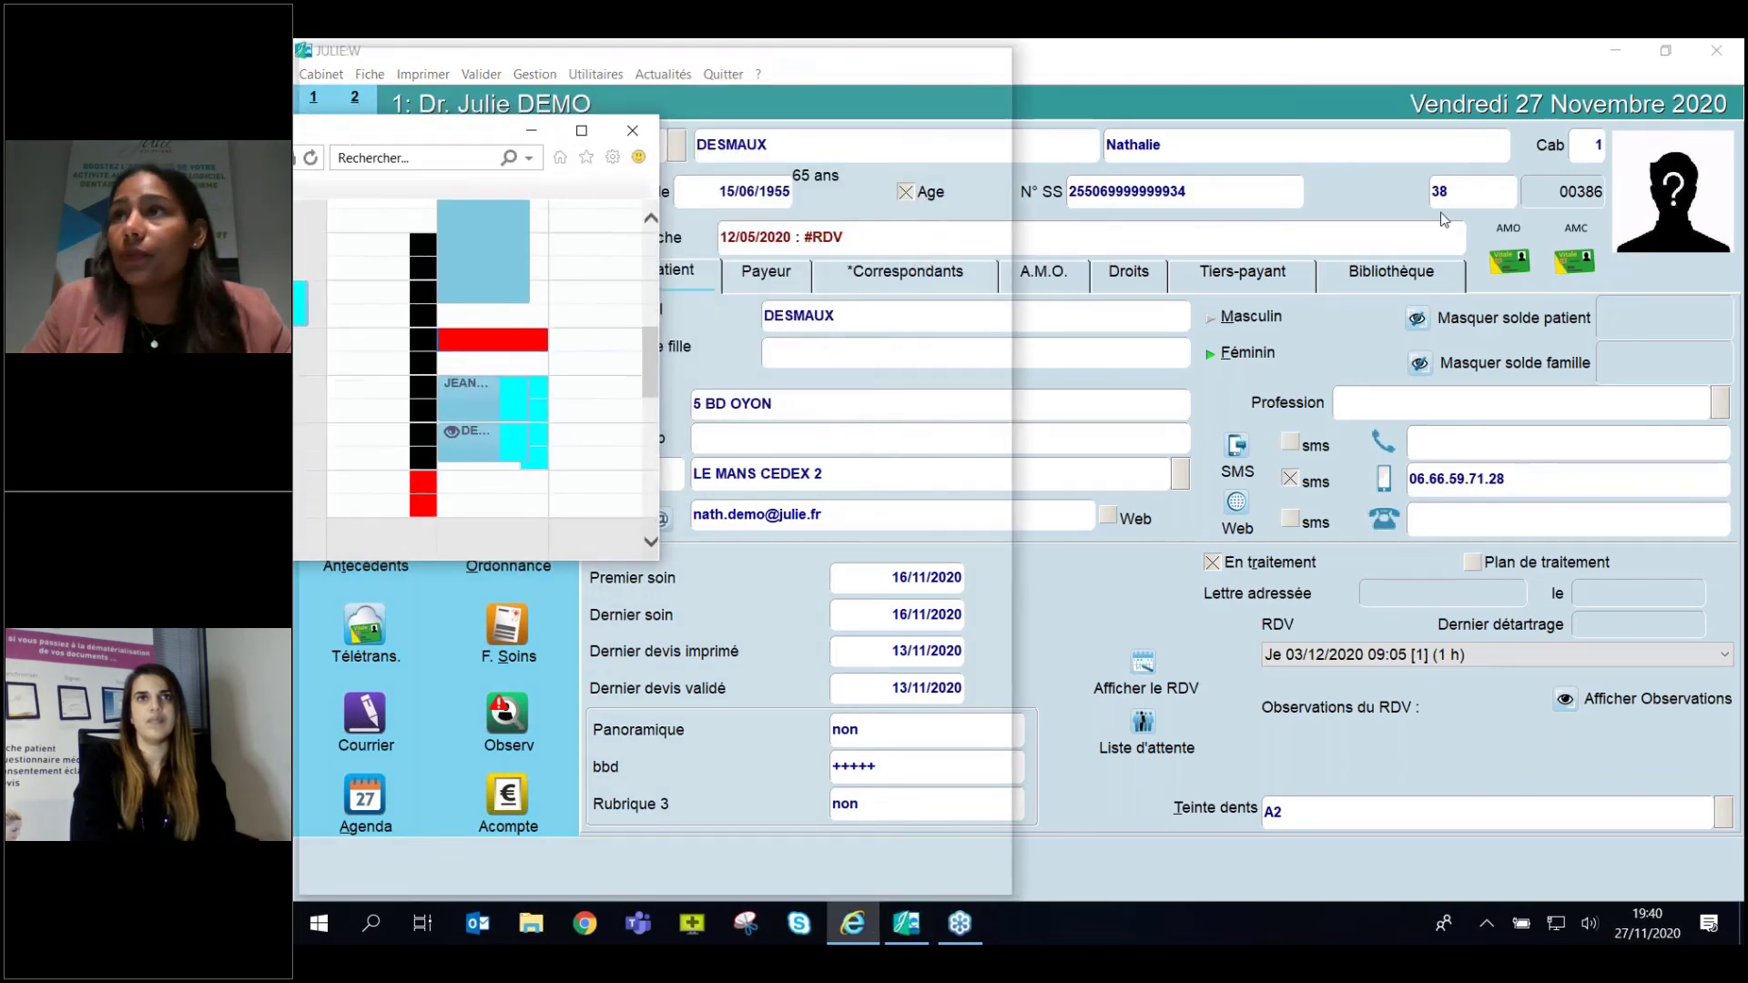
pyautogui.moveTo(388, 164); pyautogui.dragTo(1506, 211)
pyautogui.click(695, 206)
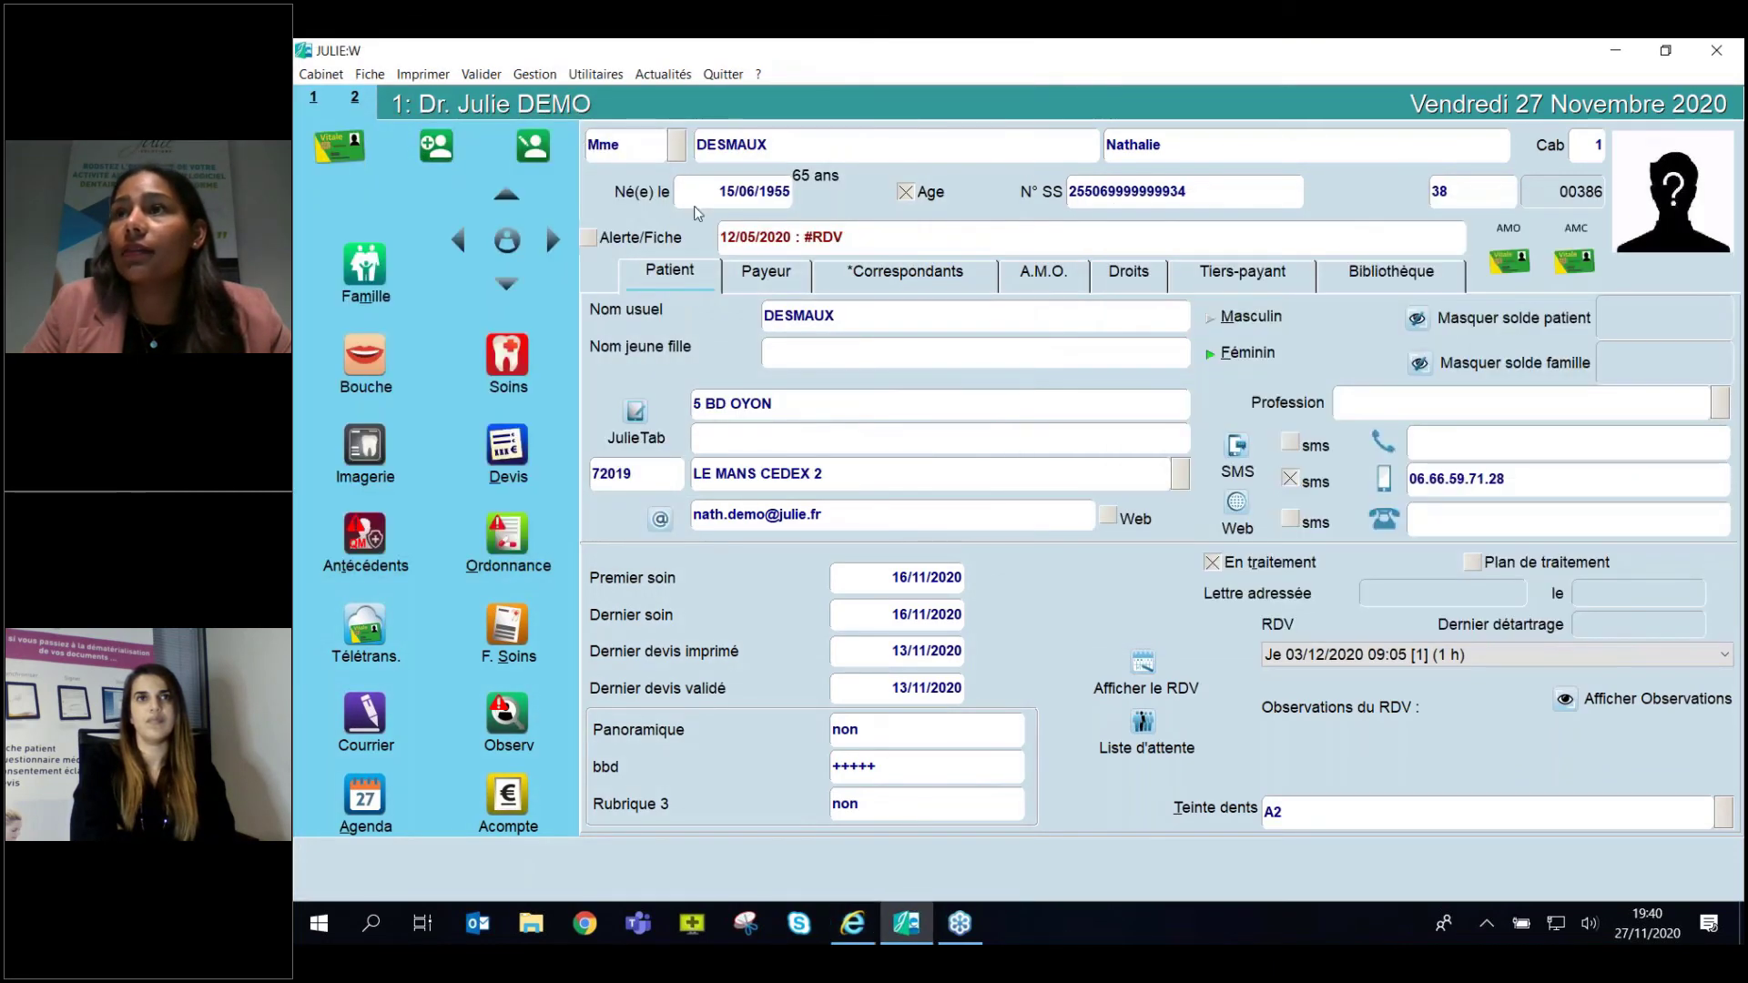
pyautogui.click(852, 923)
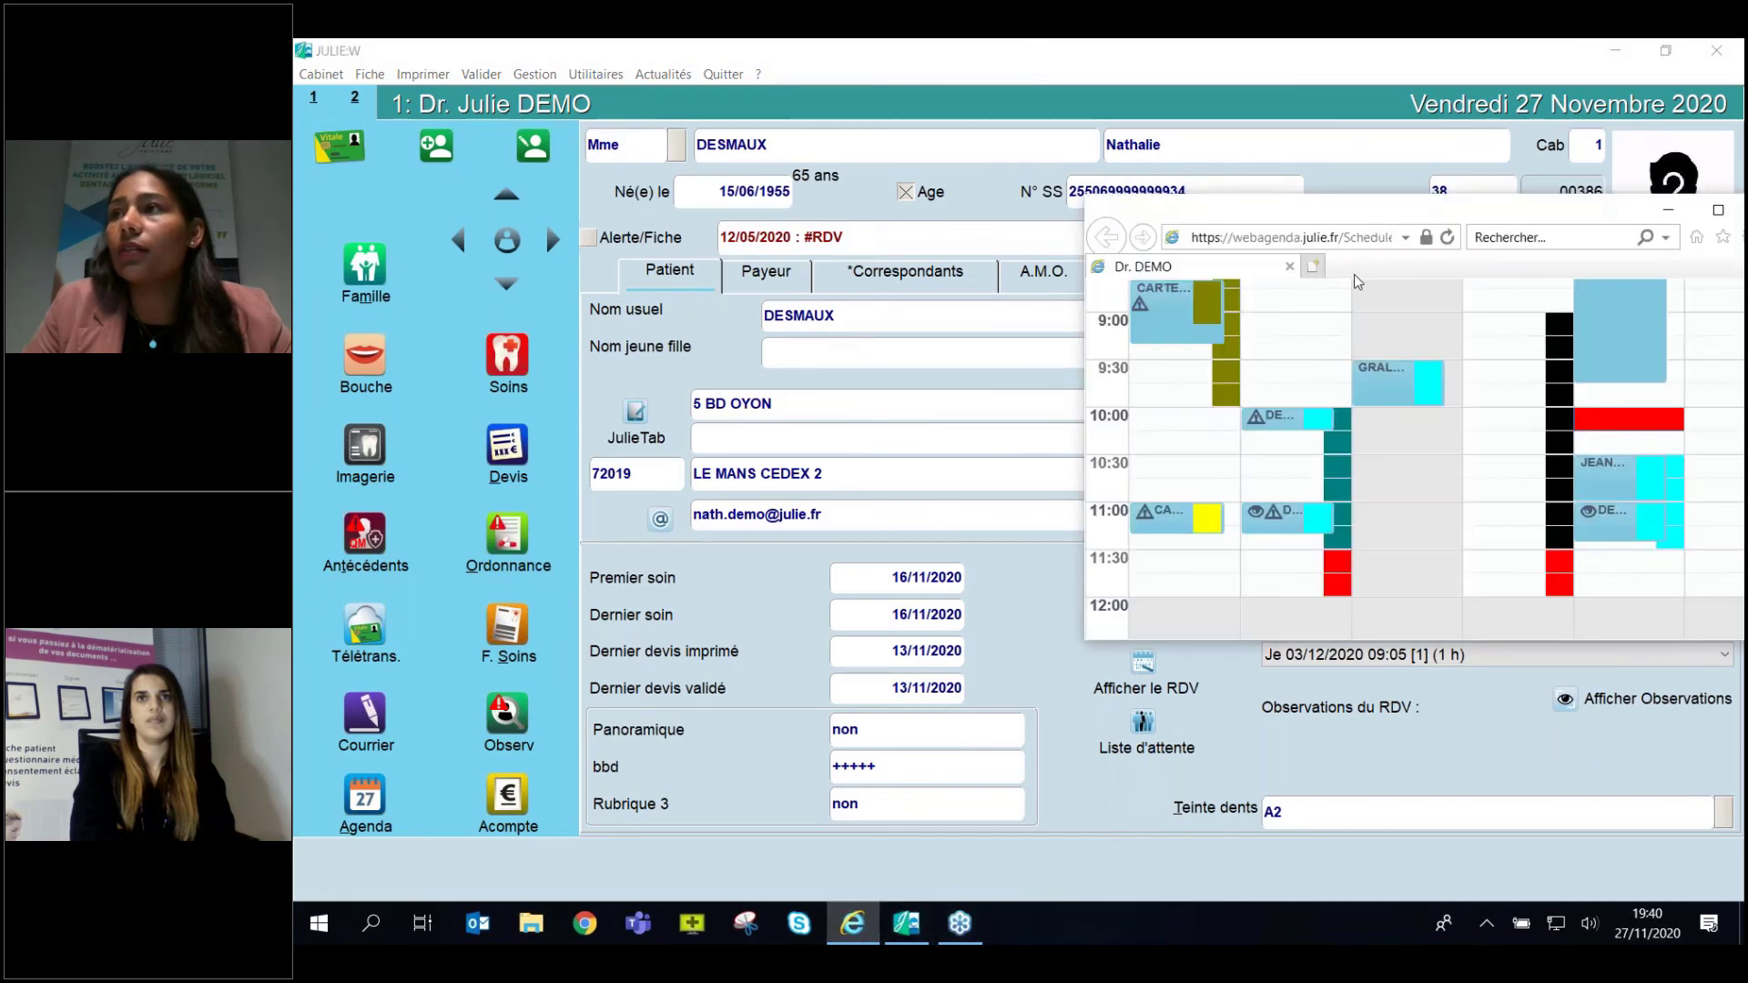
pyautogui.moveTo(1684, 201); pyautogui.dragTo(1196, 179)
pyautogui.click(1220, 179)
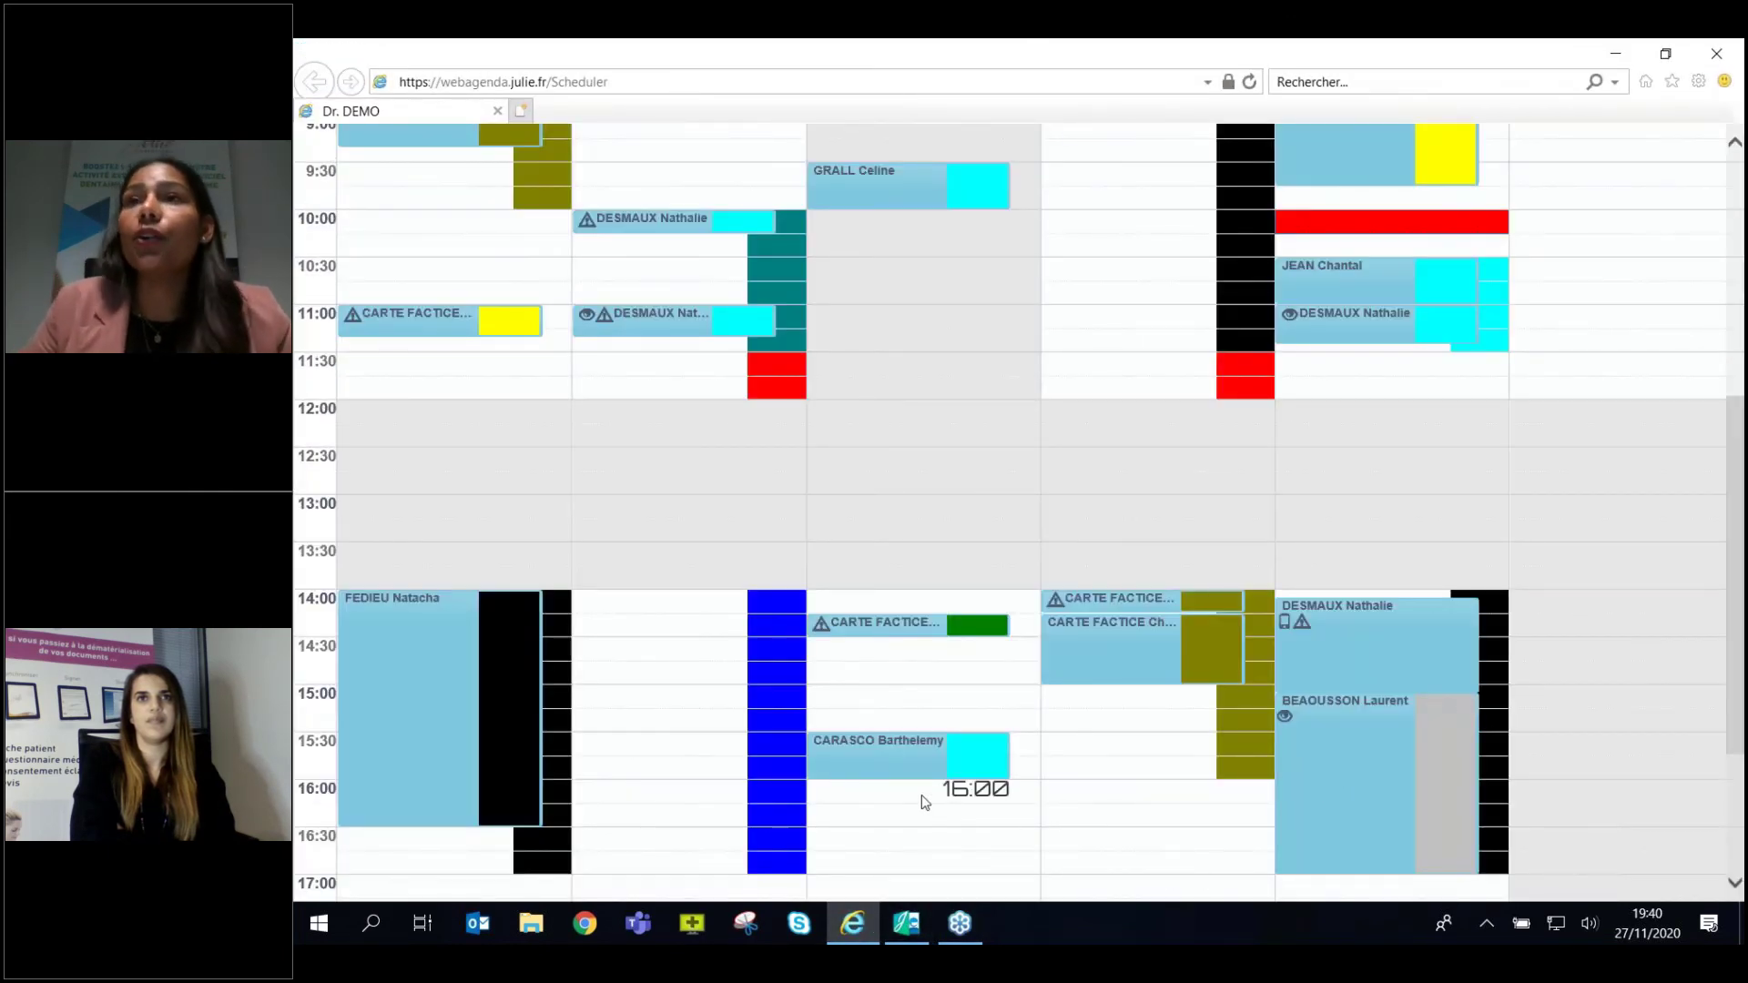
# Scroll to the morning and select the Thursday 26/11 9:00 slot.
pyautogui.scroll(6, 921, 795)
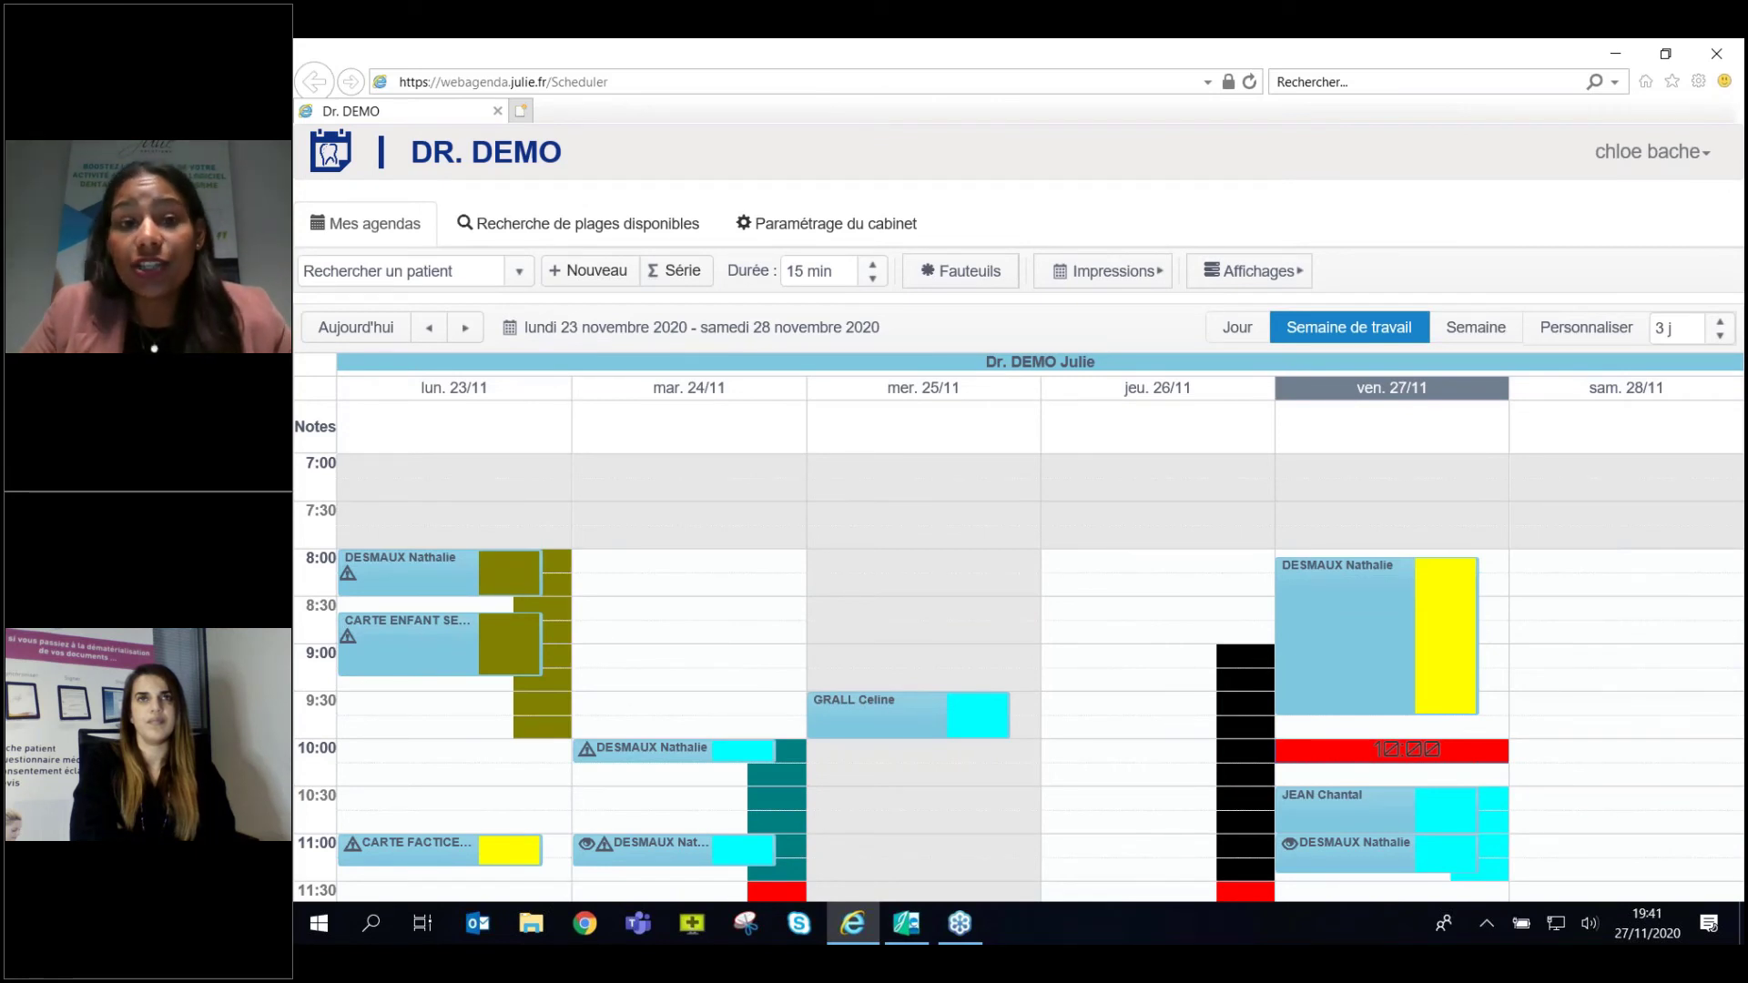
pyautogui.scroll(-2, 1138, 701)
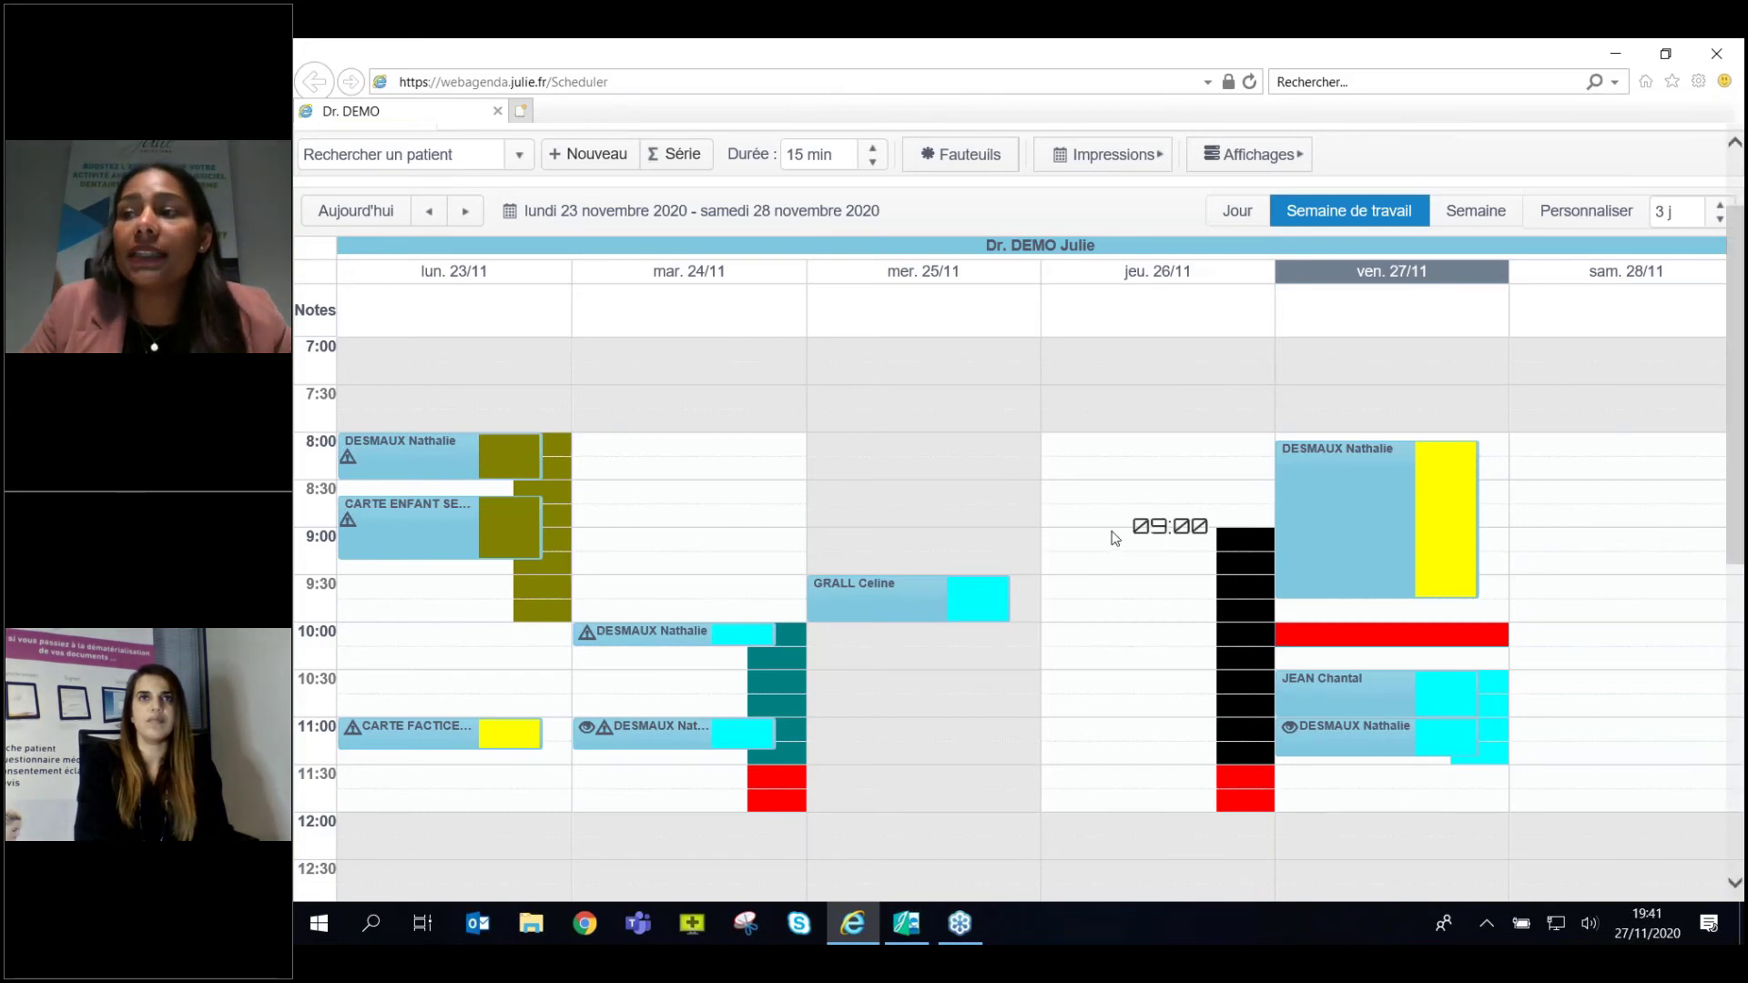
pyautogui.click(1111, 537)
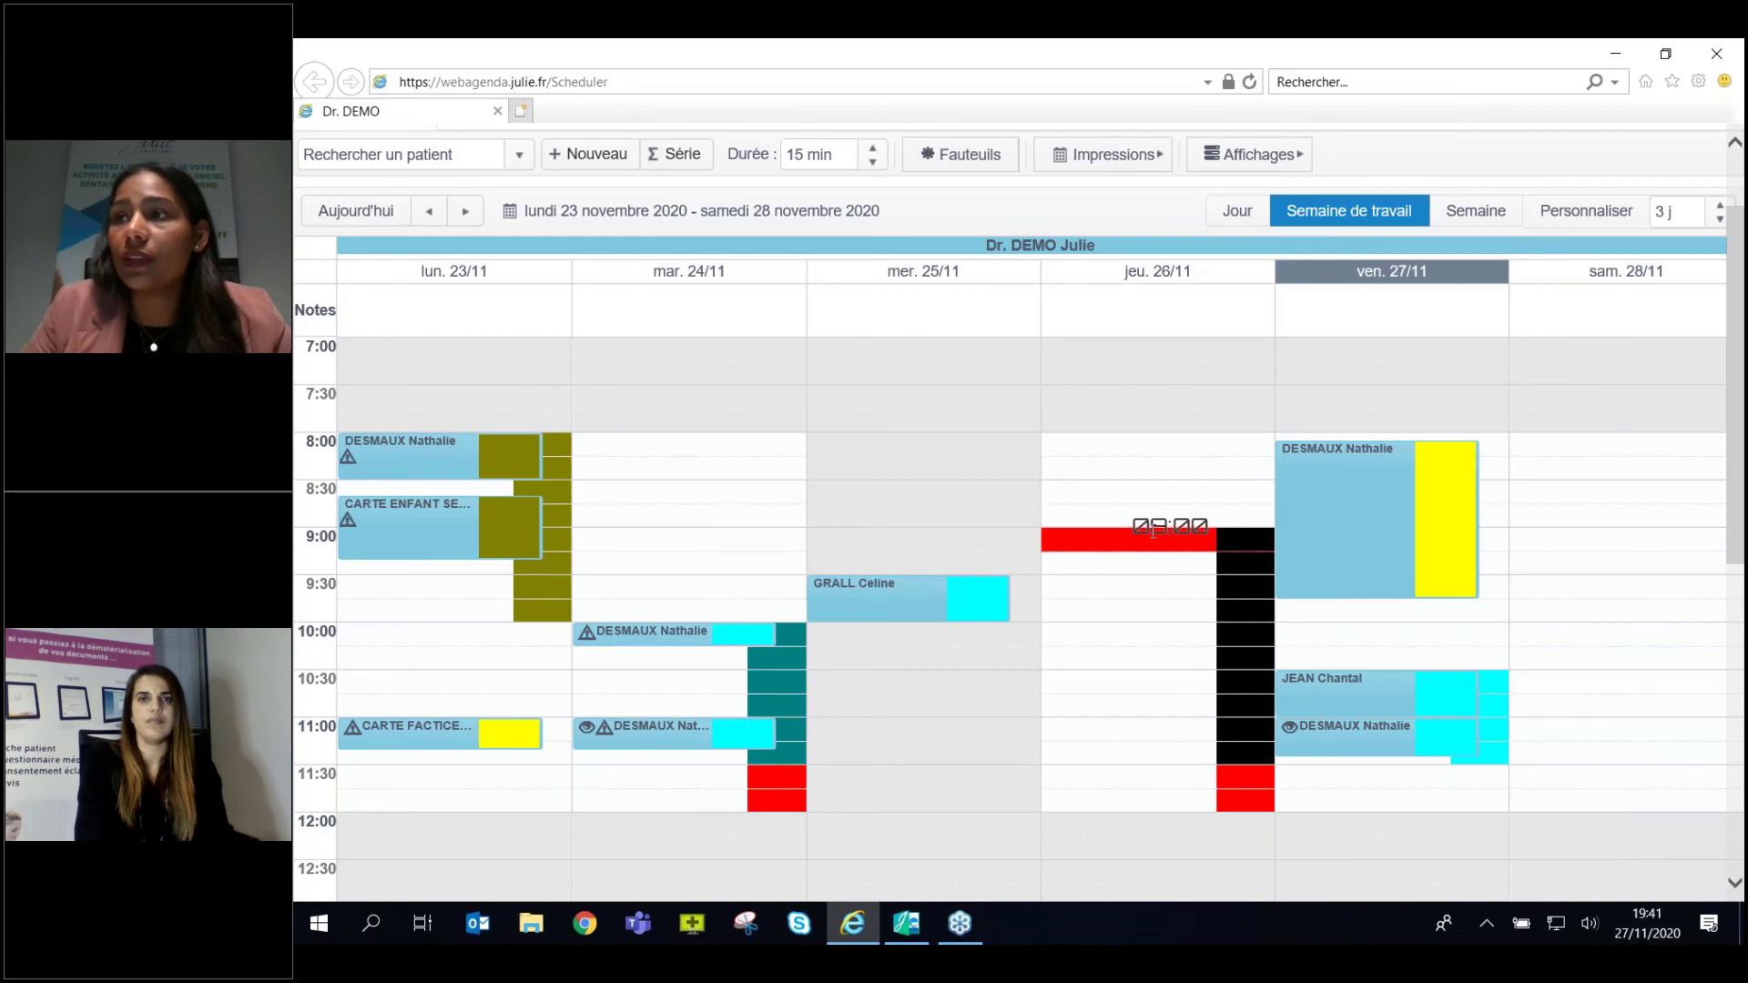
# Create a 26/11 9:00 appointment for a new patient, entering their surname and first name.
pyautogui.doubleClick(1152, 531)
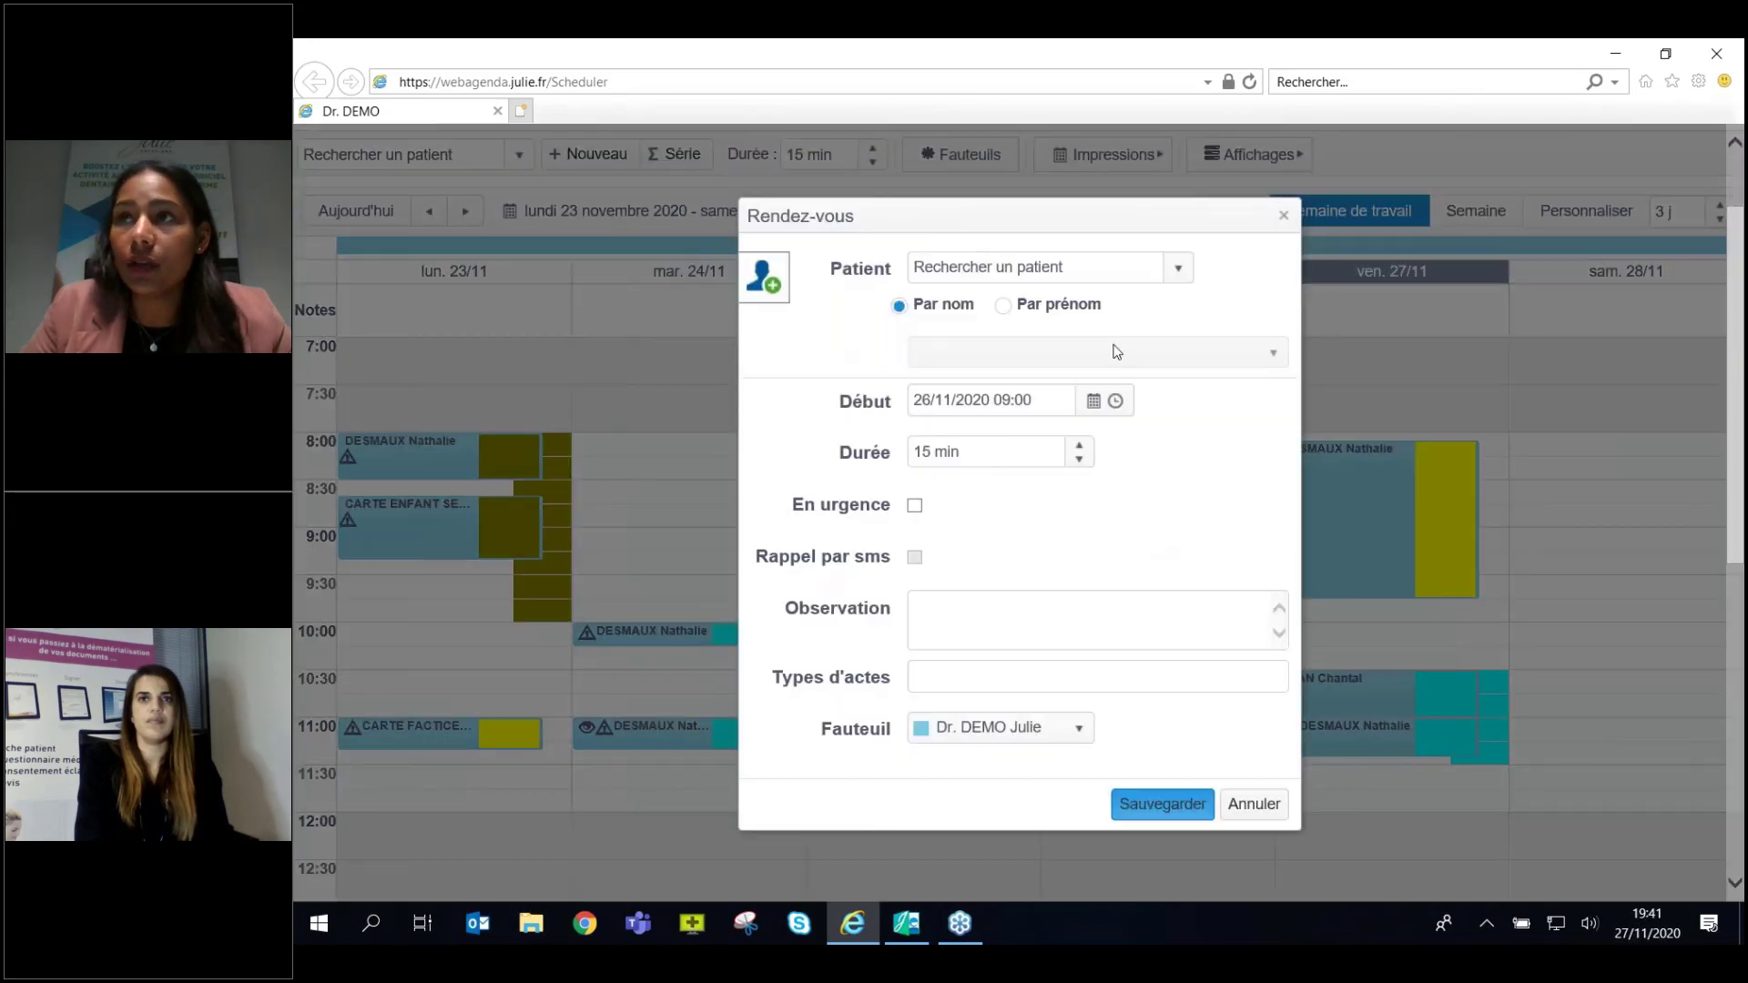
pyautogui.click(1003, 262)
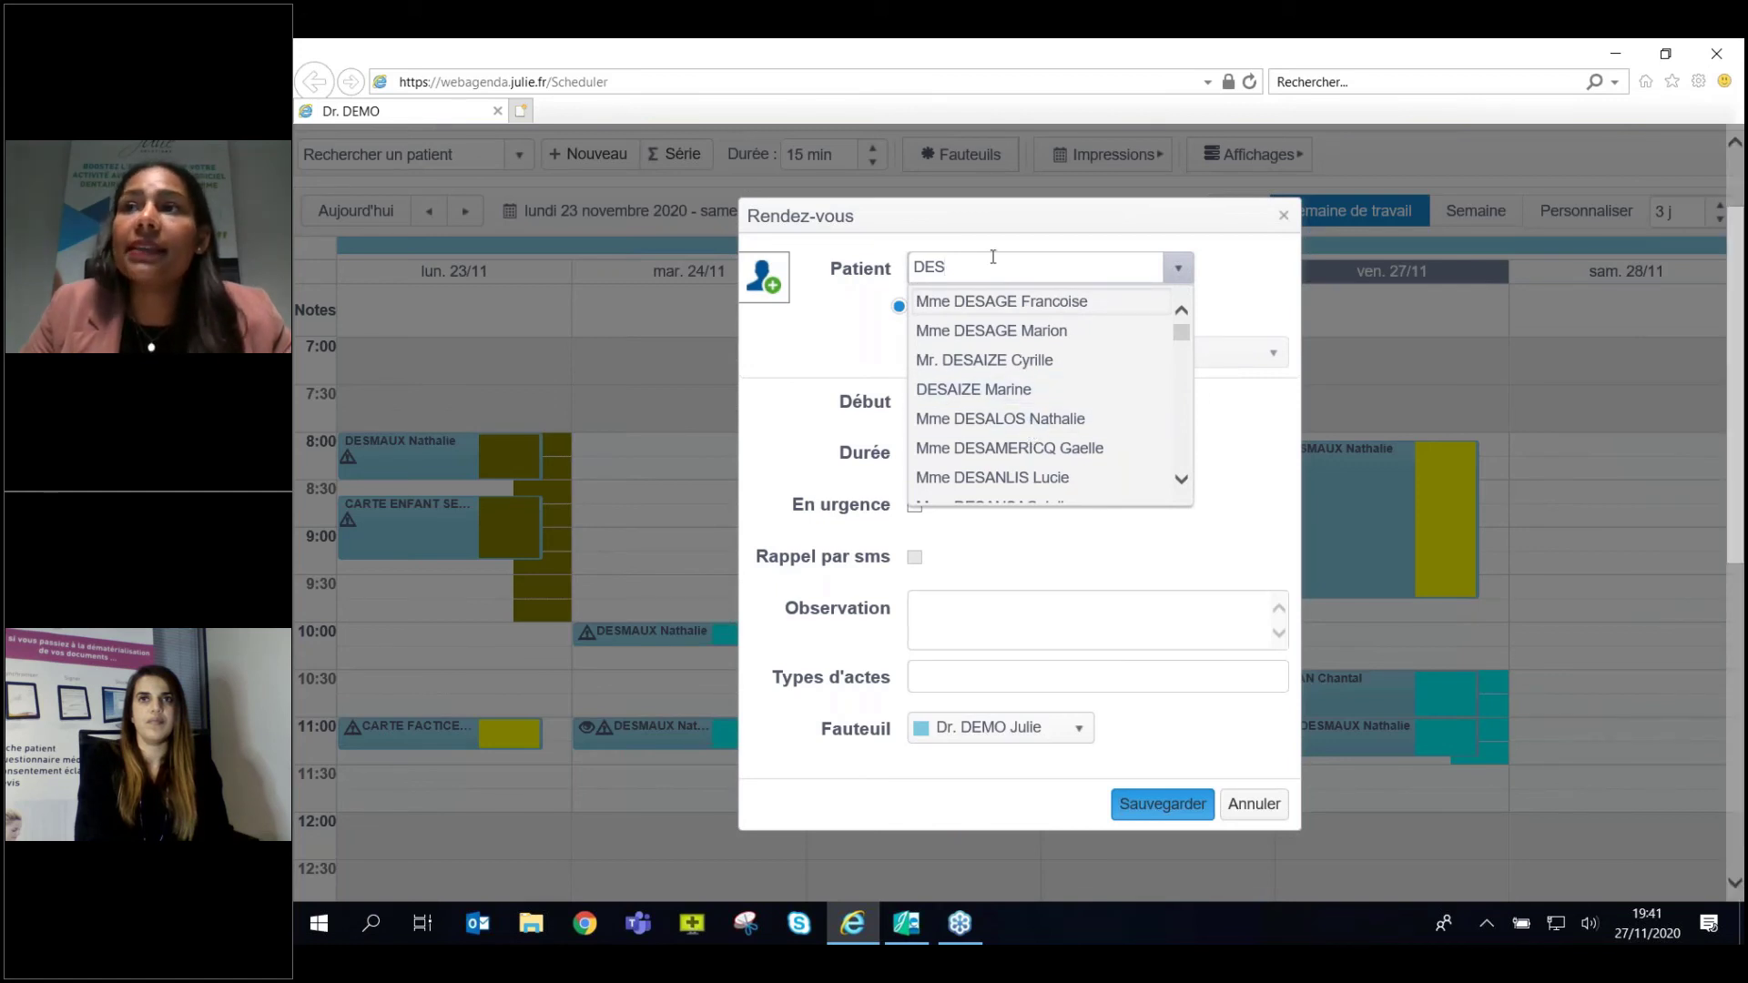
pyautogui.click(765, 278)
pyautogui.click(964, 314)
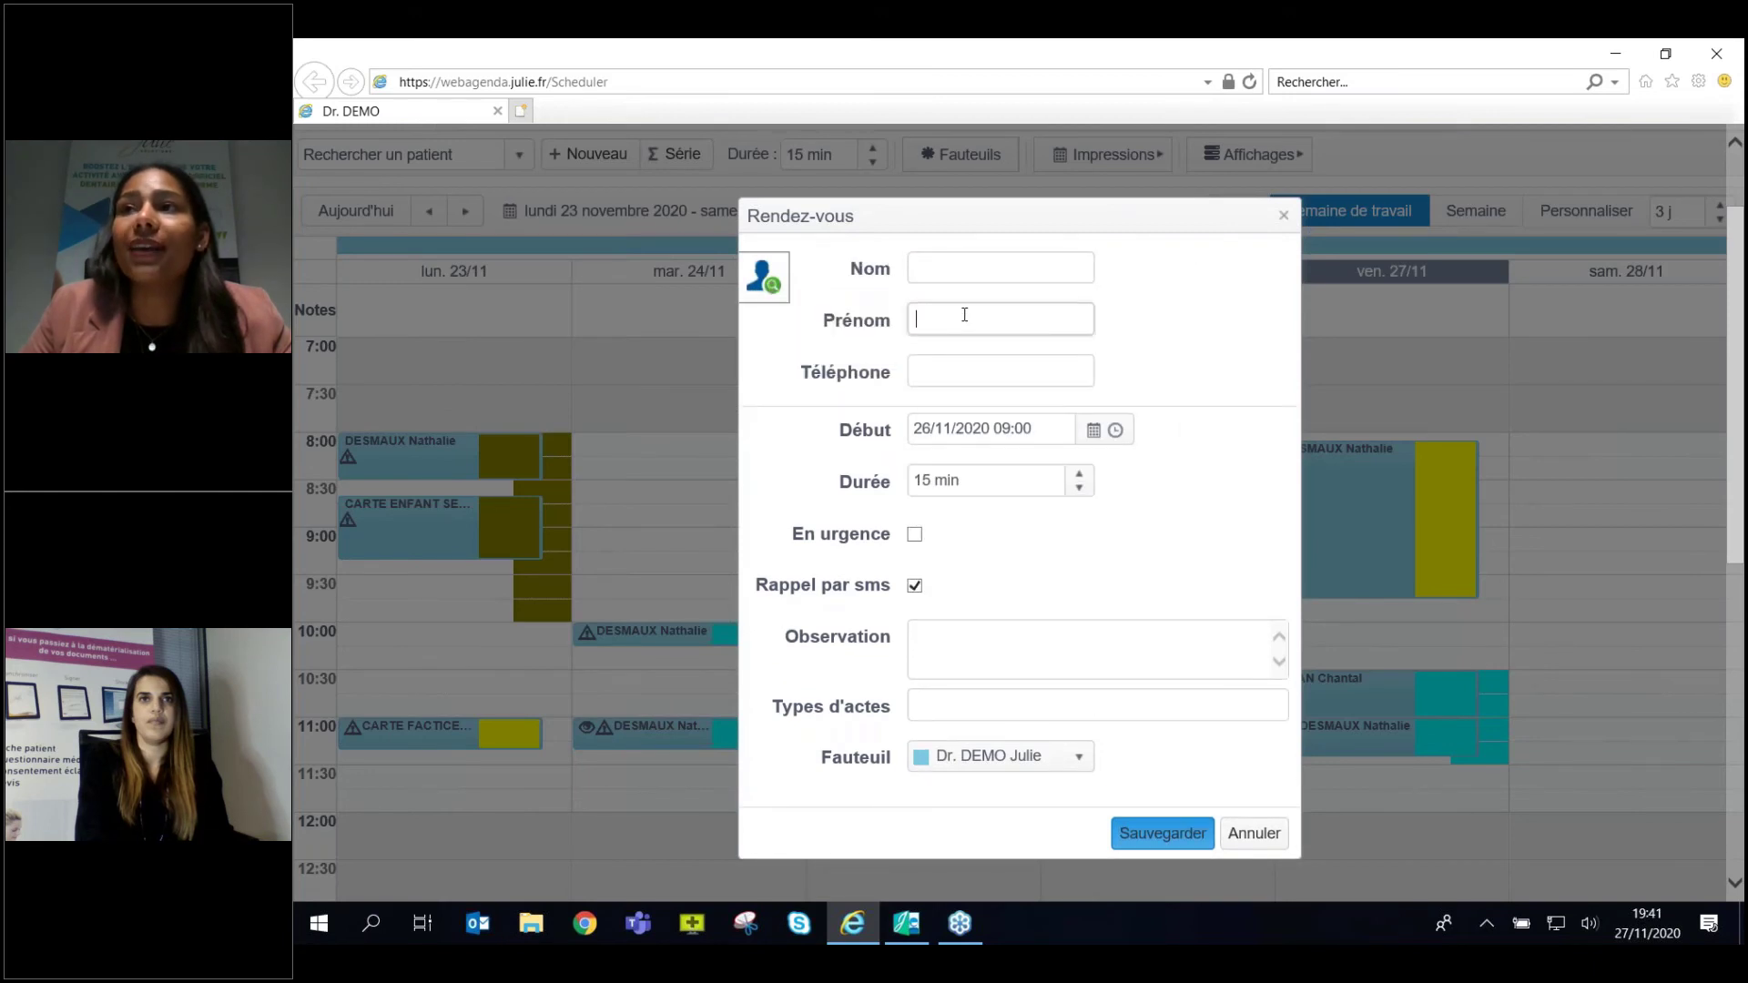
pyautogui.click(1012, 271)
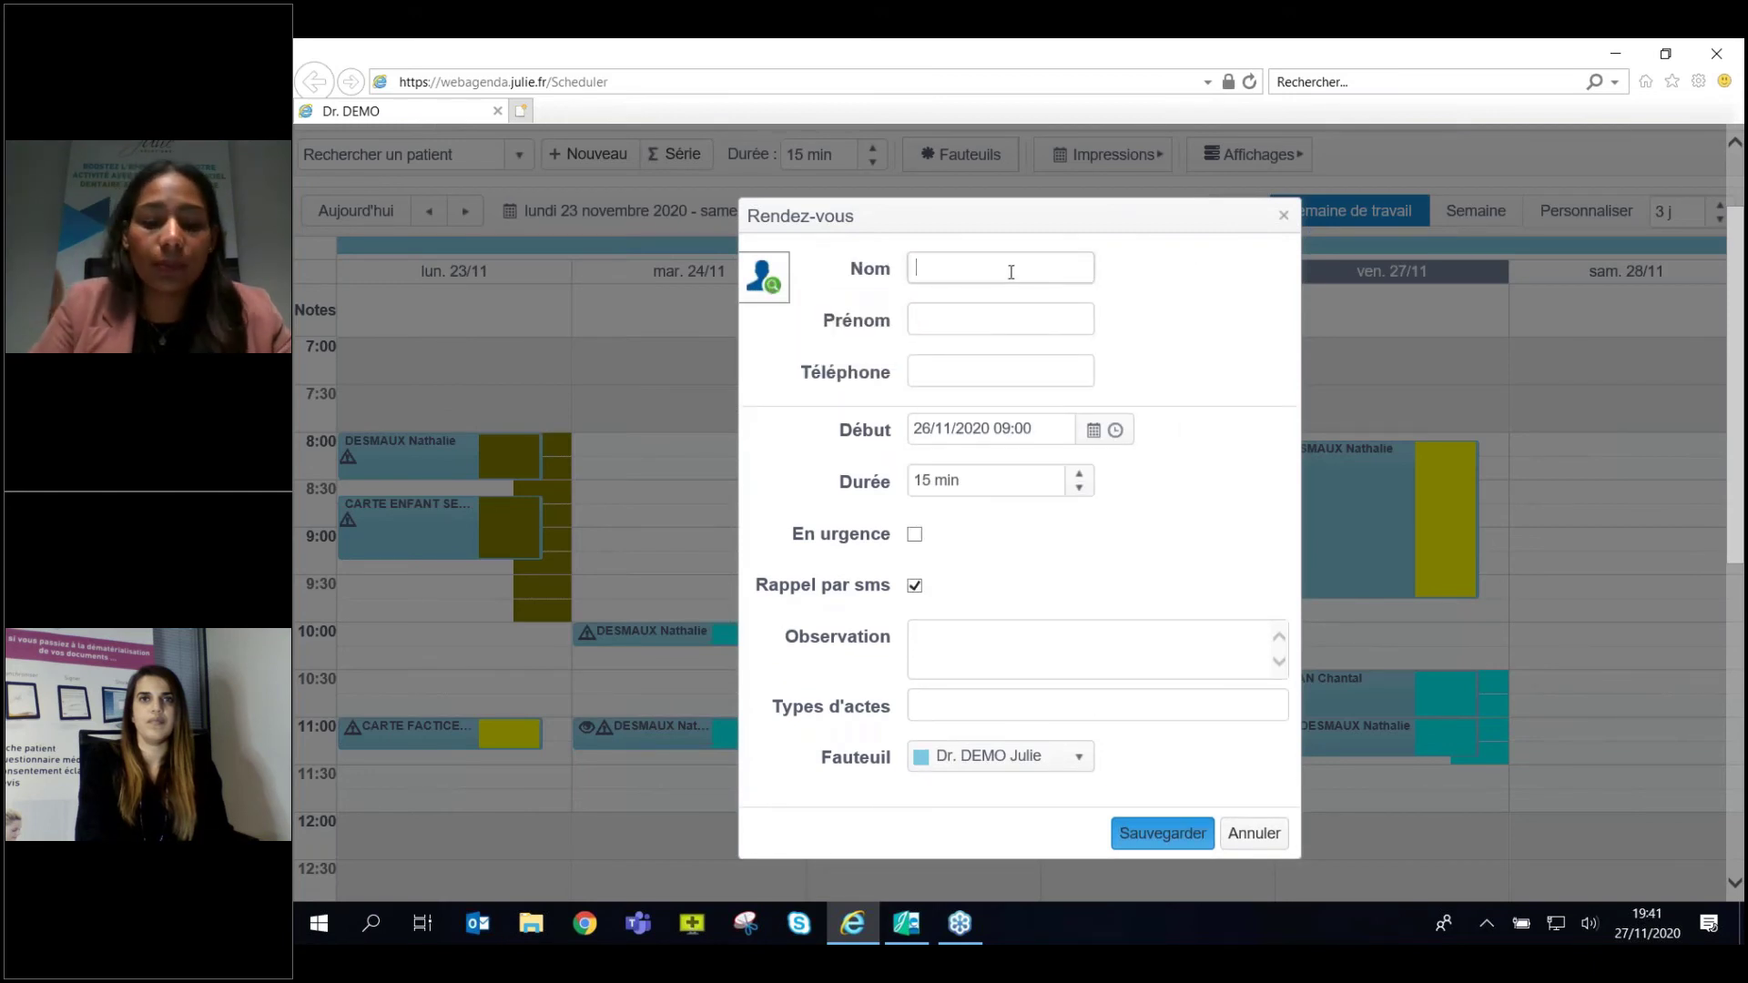
pyautogui.click(925, 309)
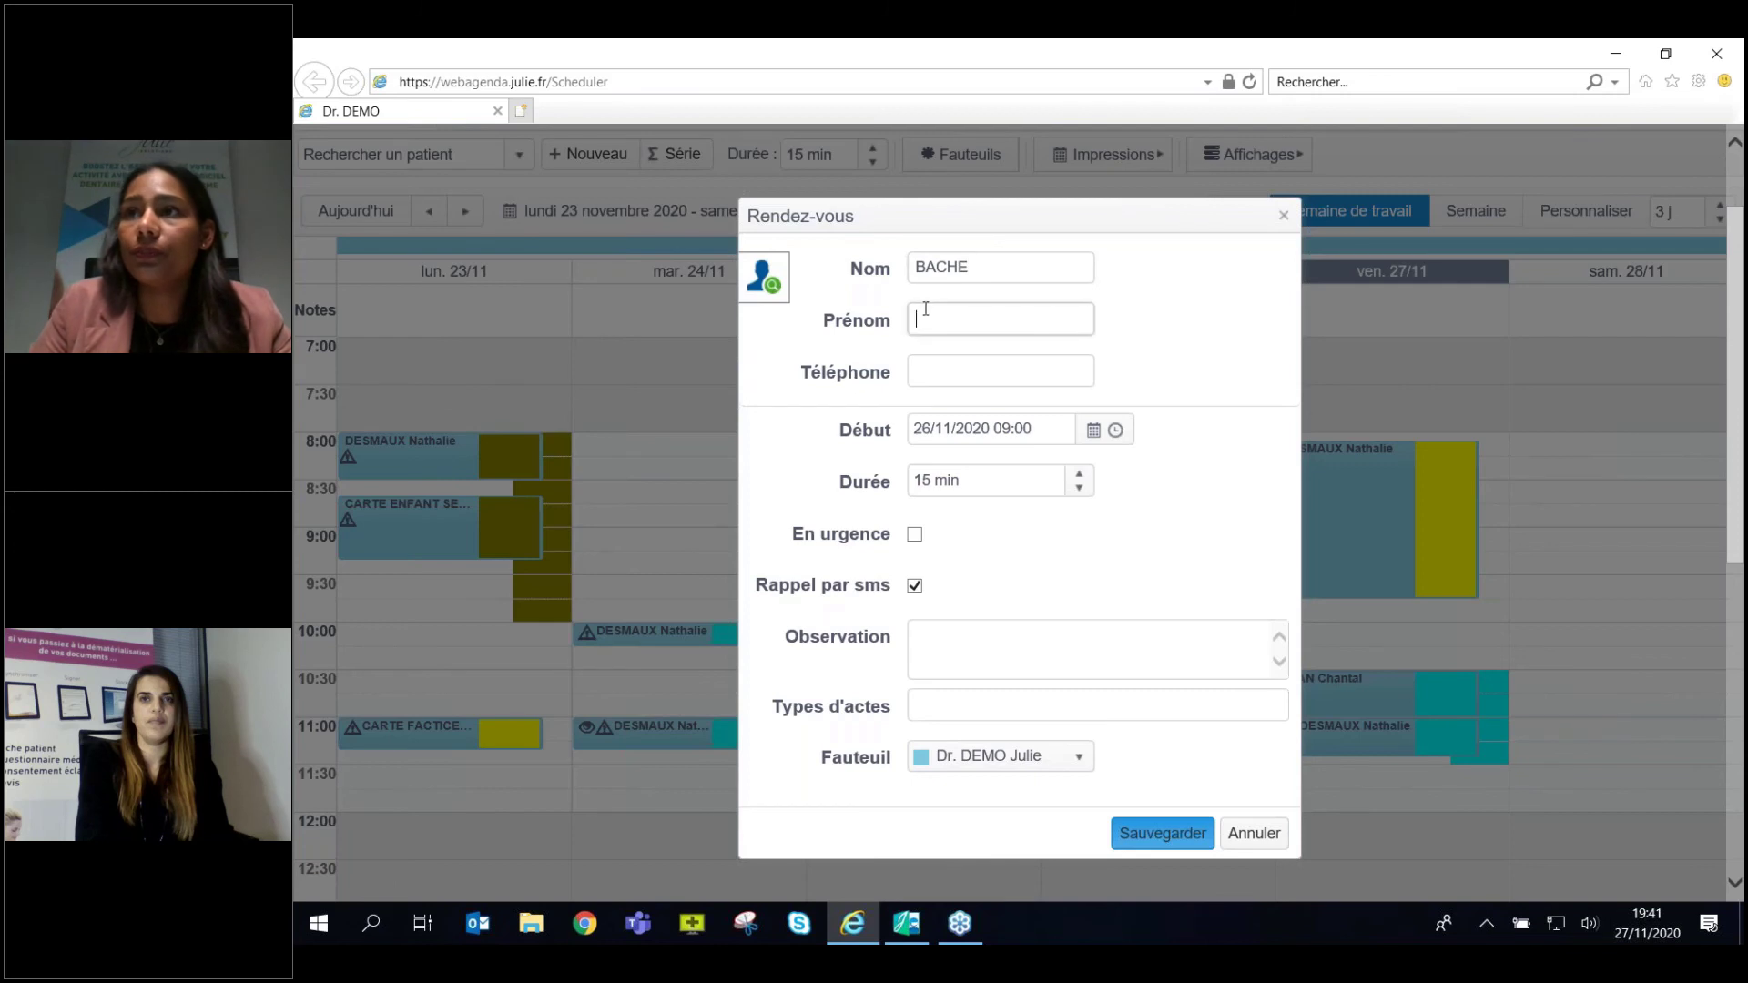
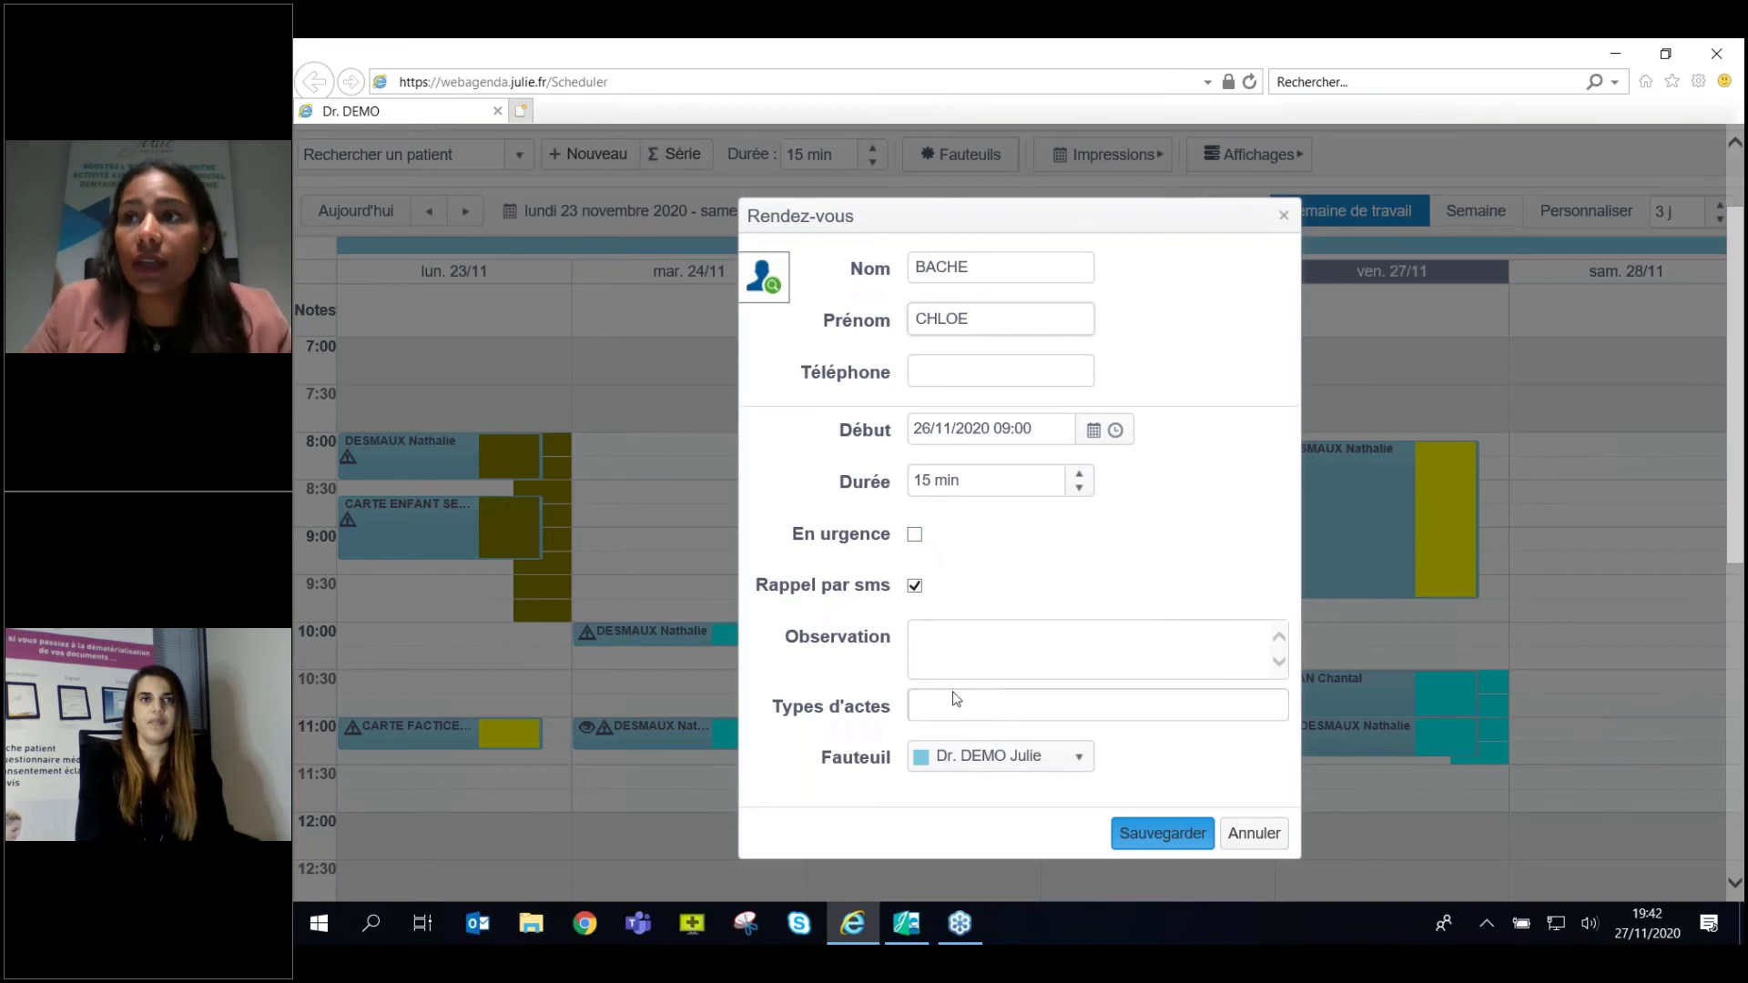
# Add an OBSERVATION note, Detartrages act, 20-minute duration, then enter the patient's phone number.
pyautogui.click(963, 636)
pyautogui.write('OB')
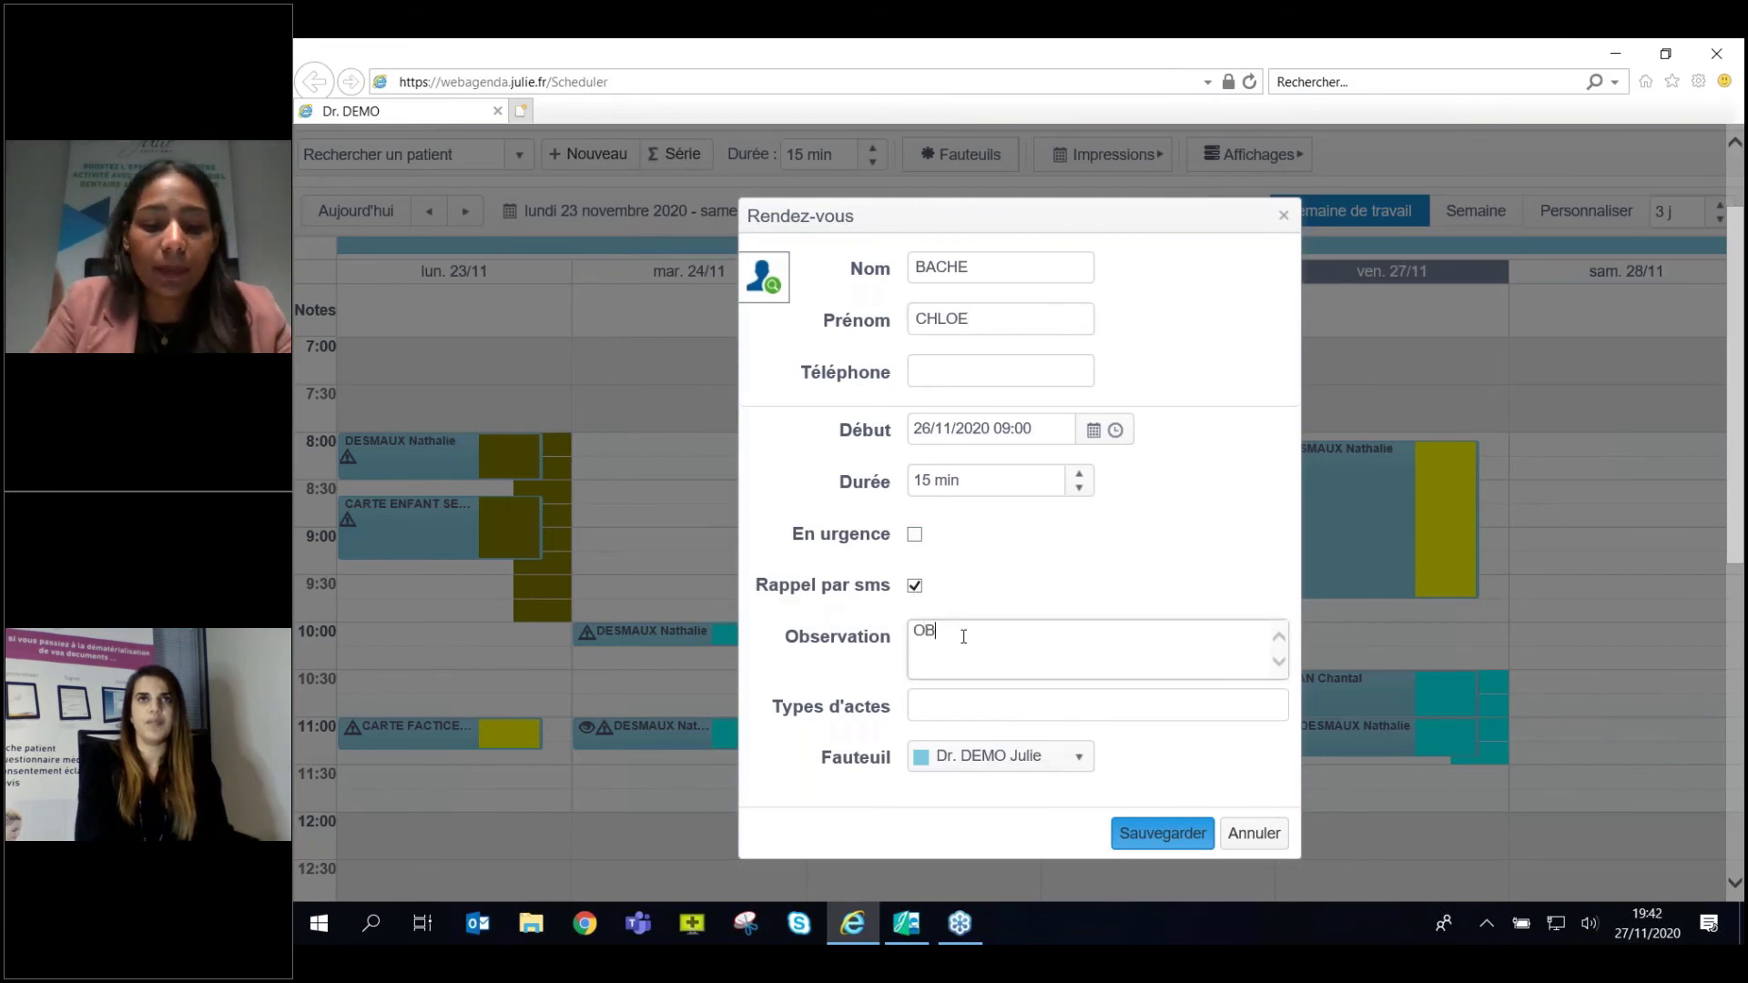
pyautogui.write('SERVATION')
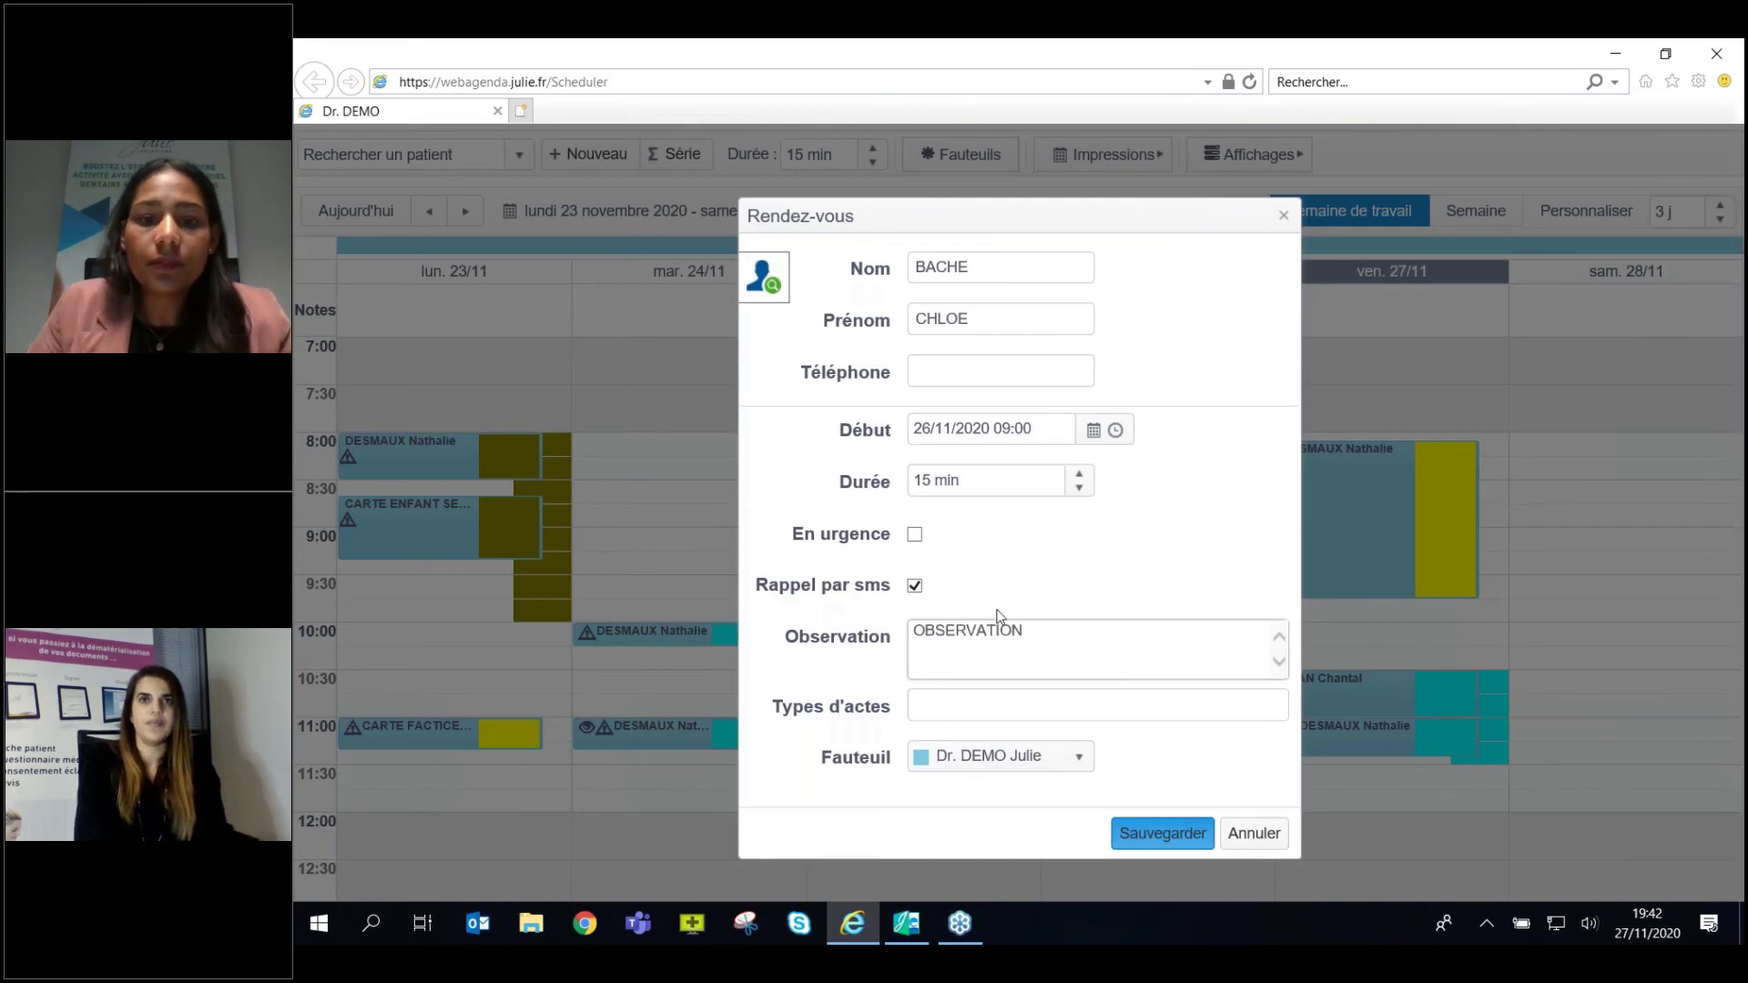
pyautogui.click(1079, 719)
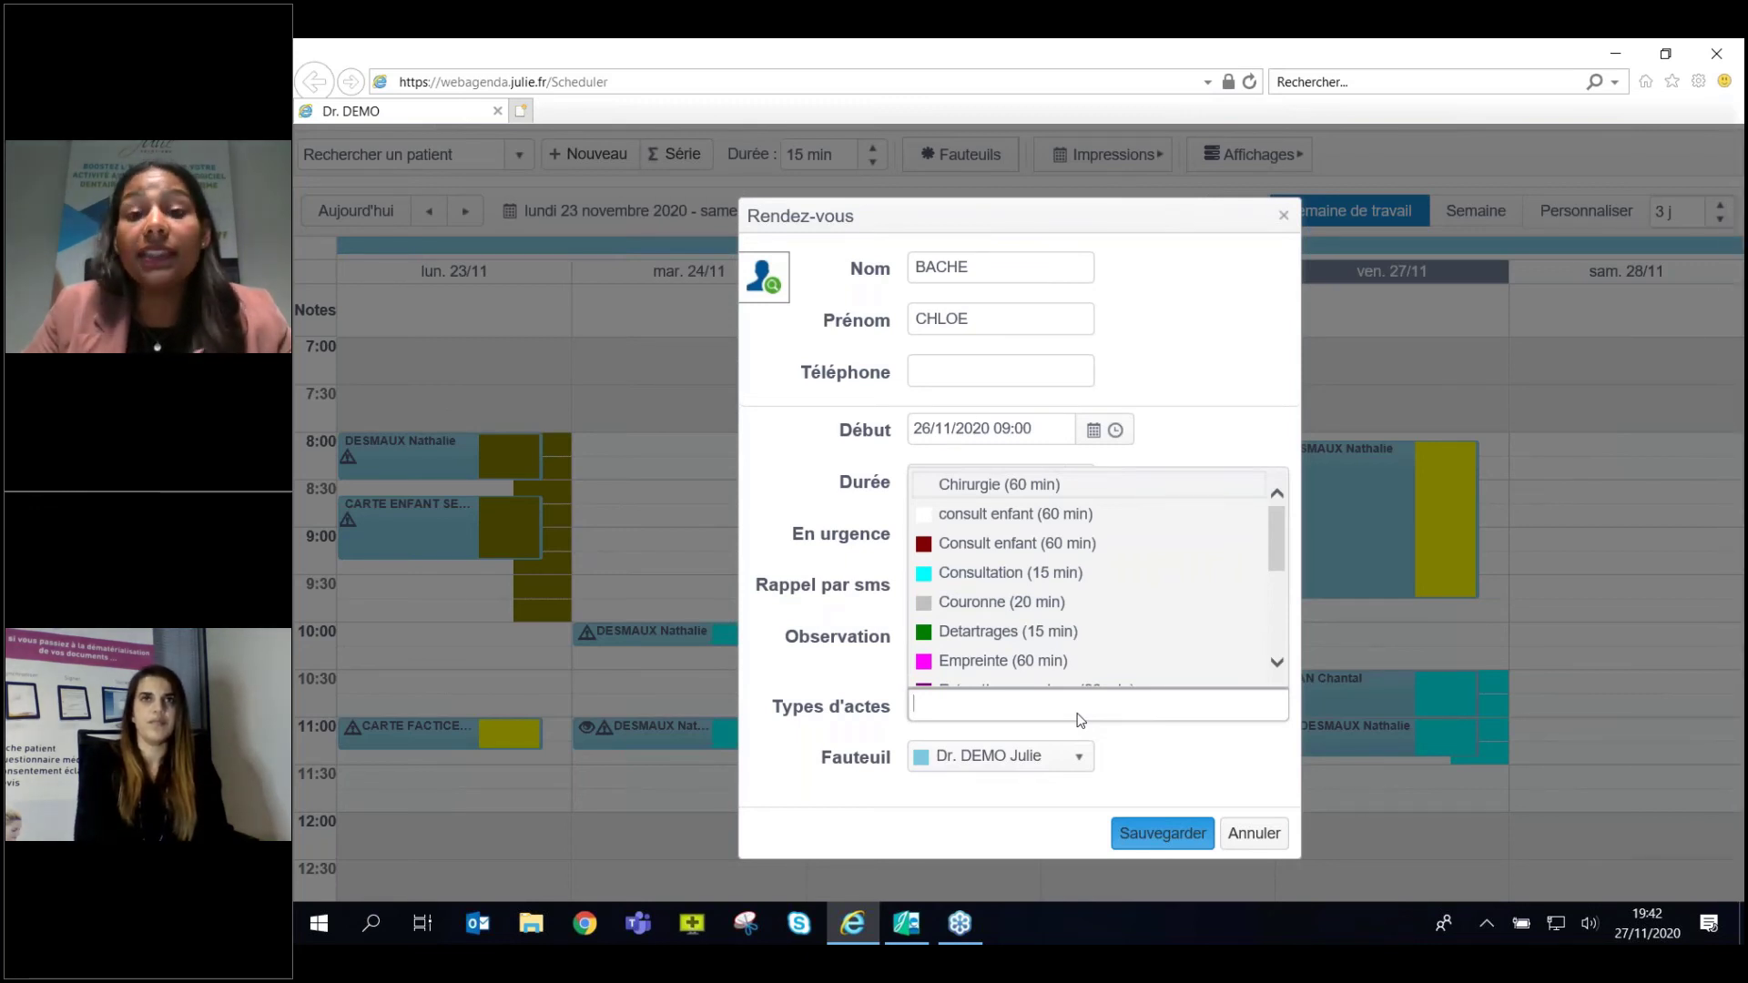
pyautogui.click(1035, 637)
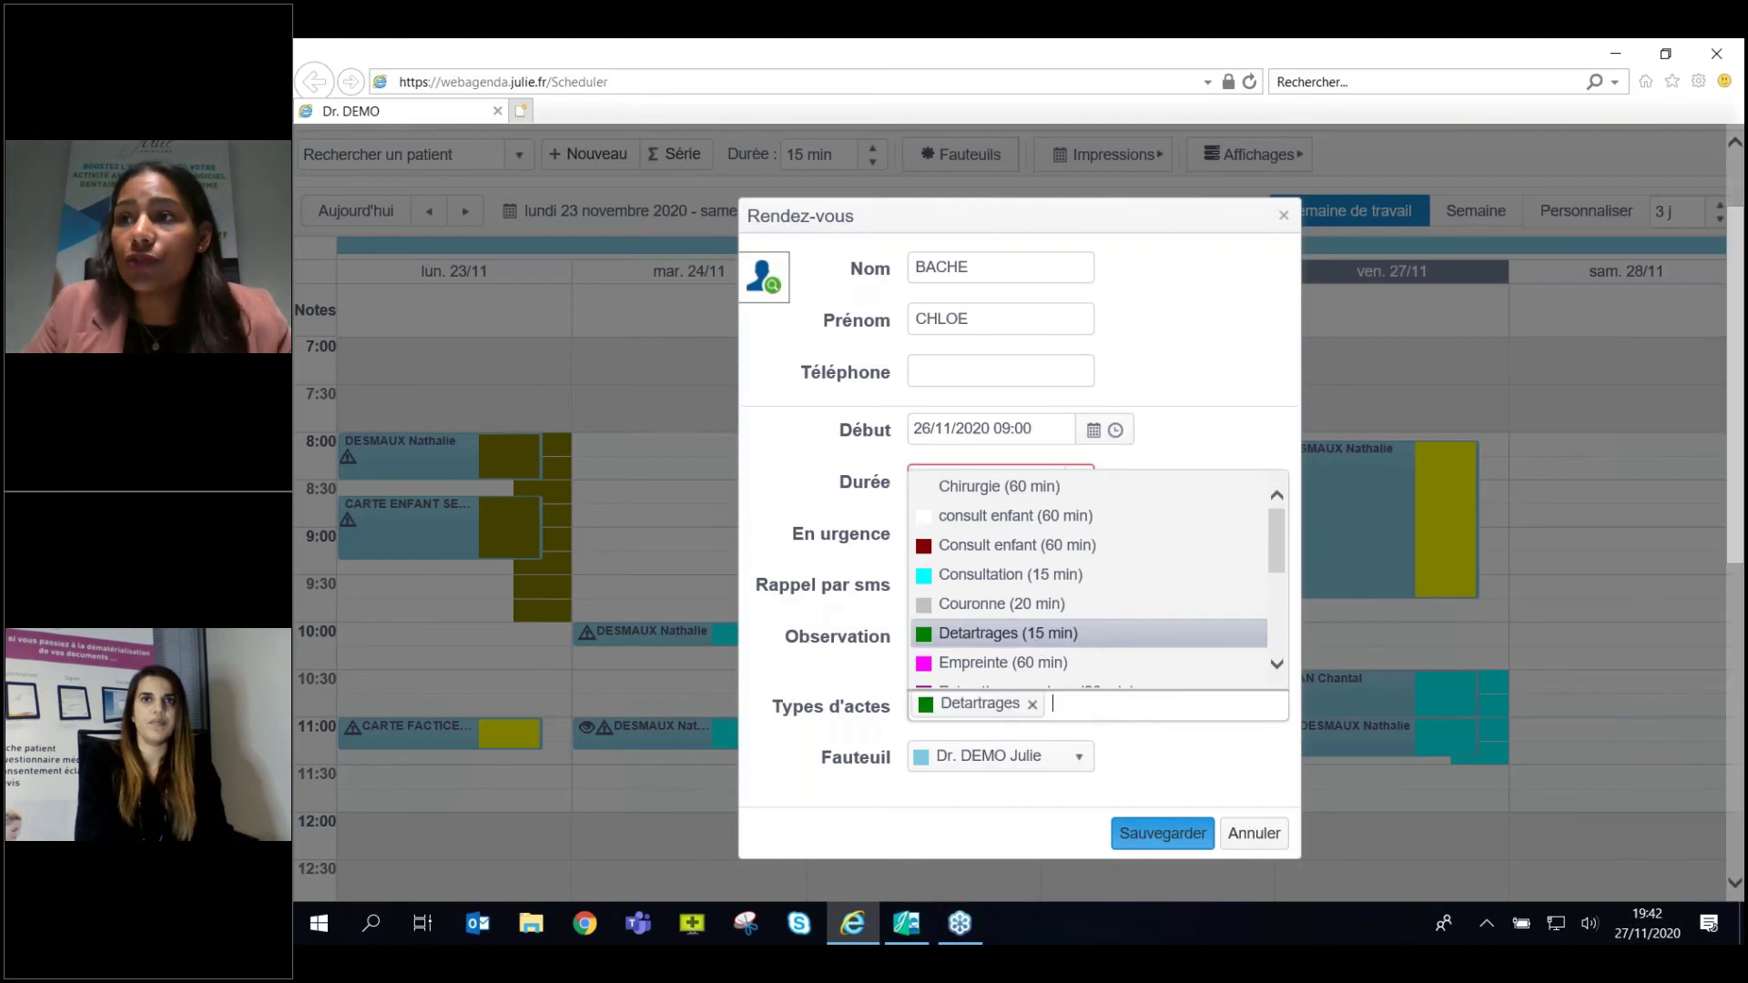
pyautogui.click(1188, 762)
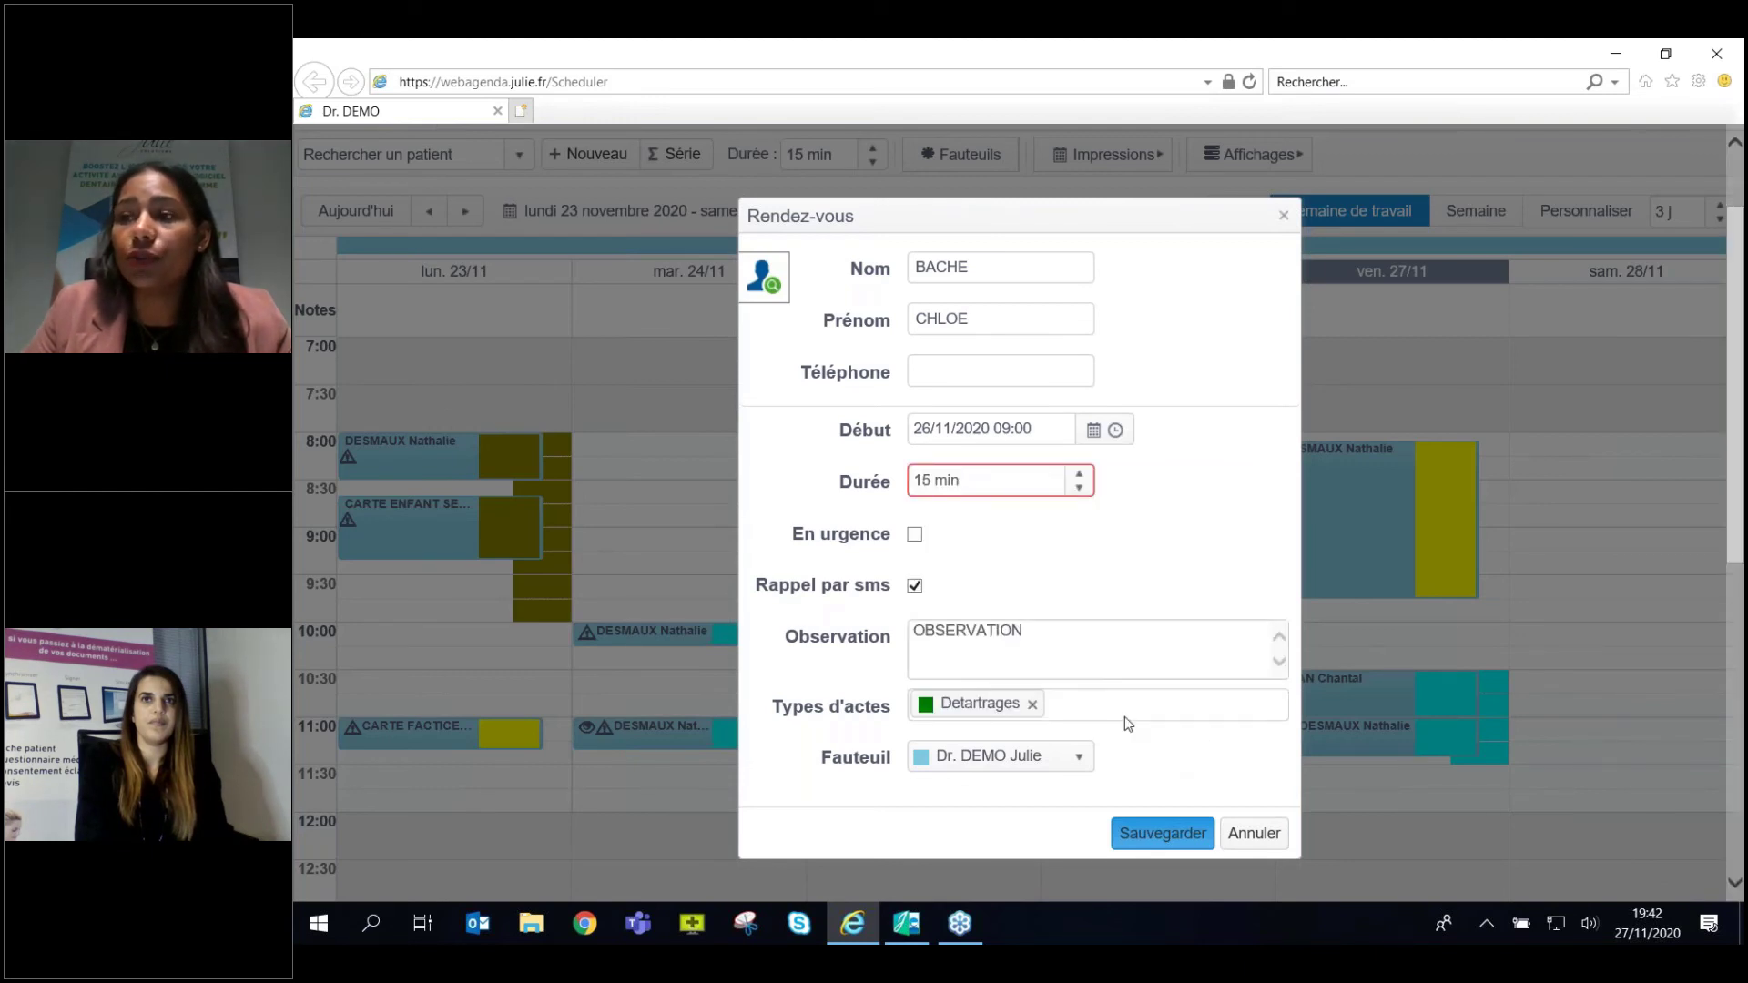
pyautogui.click(1080, 474)
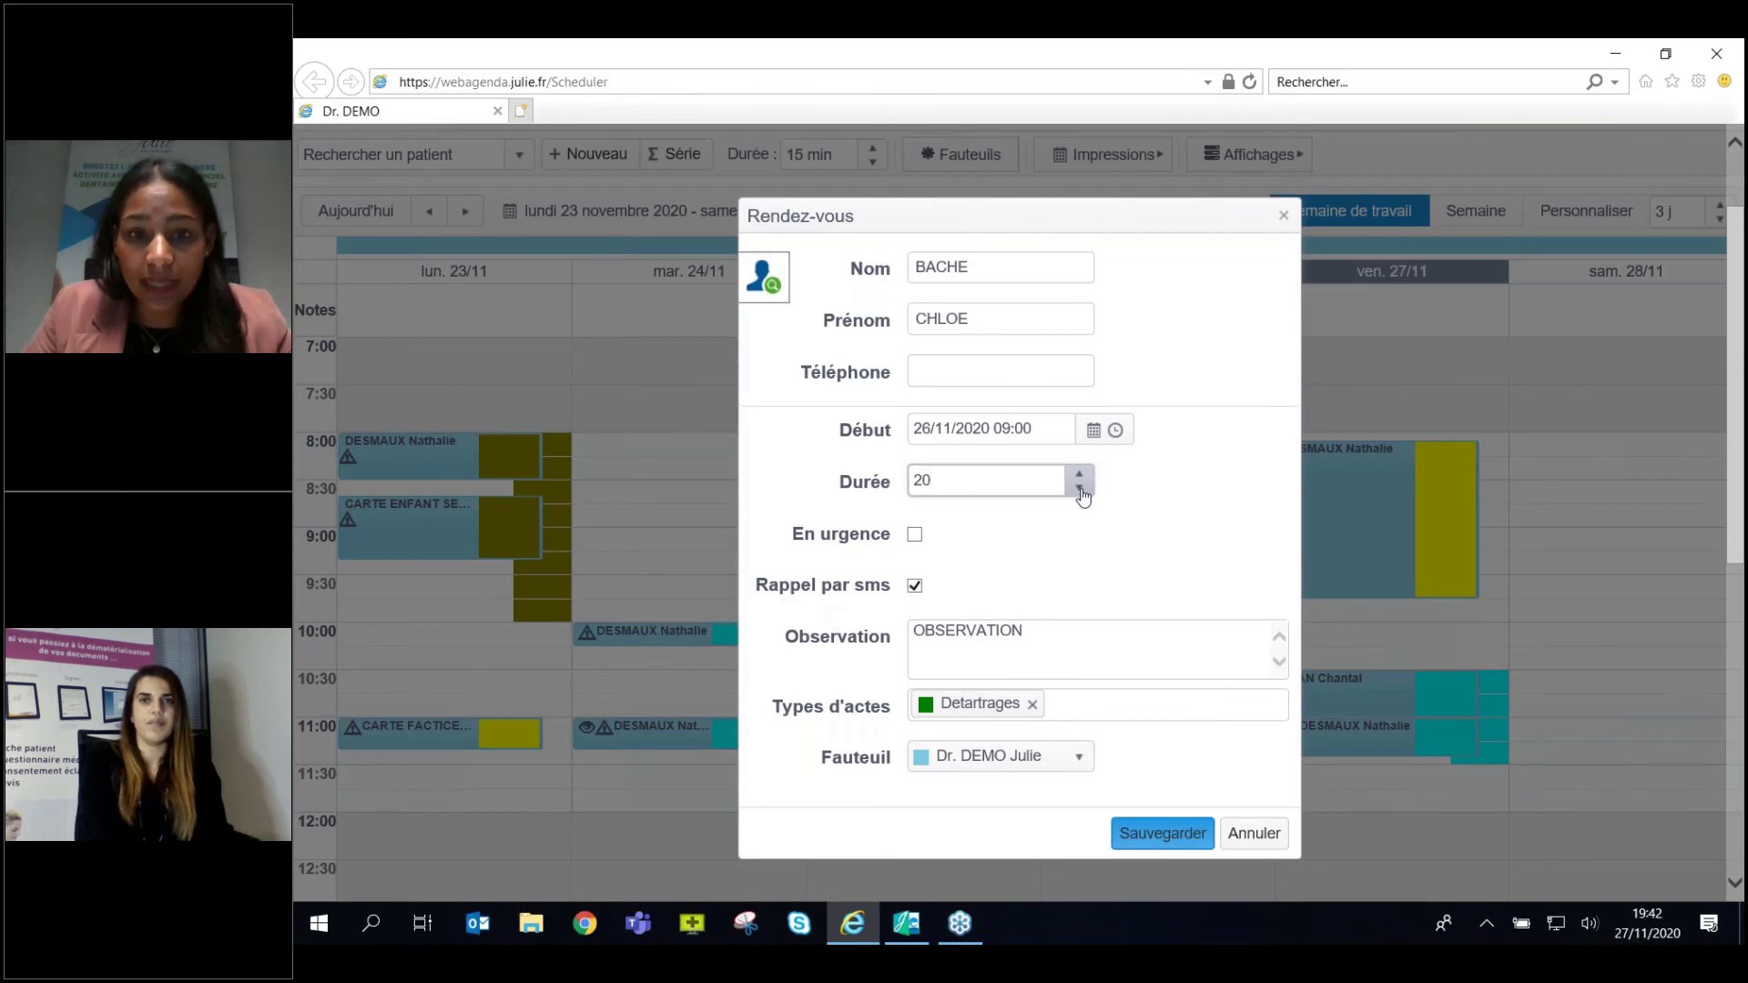
pyautogui.click(1176, 839)
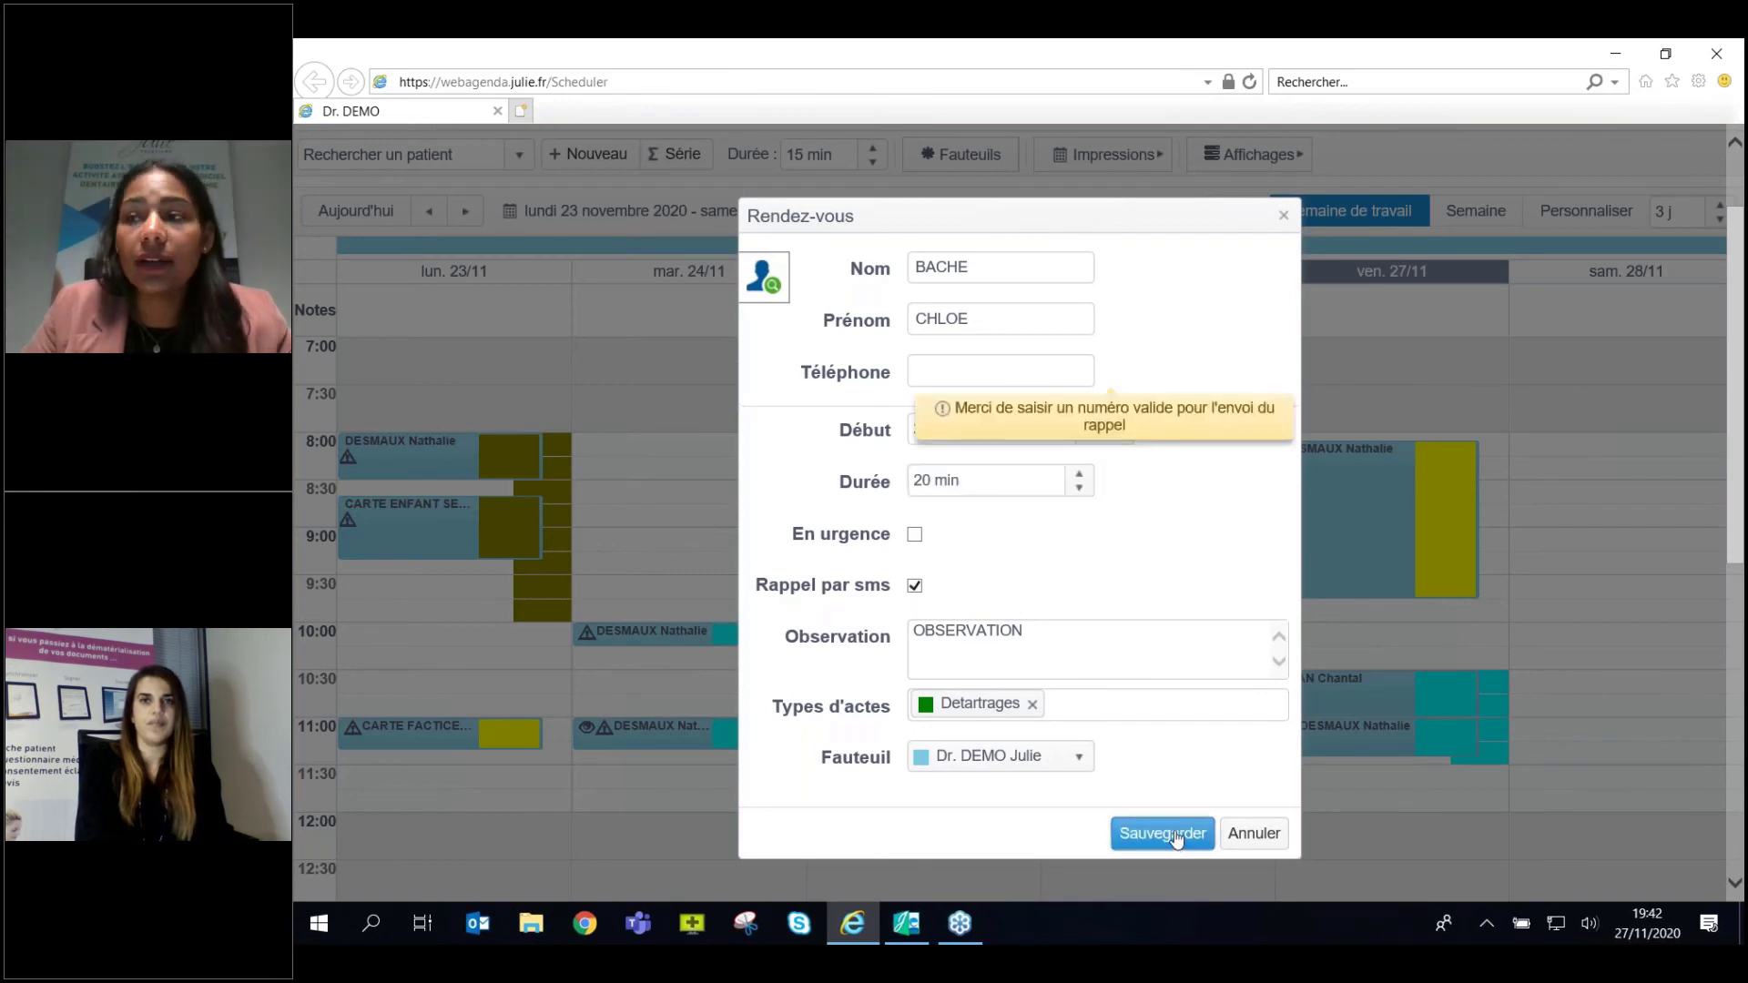
pyautogui.click(951, 381)
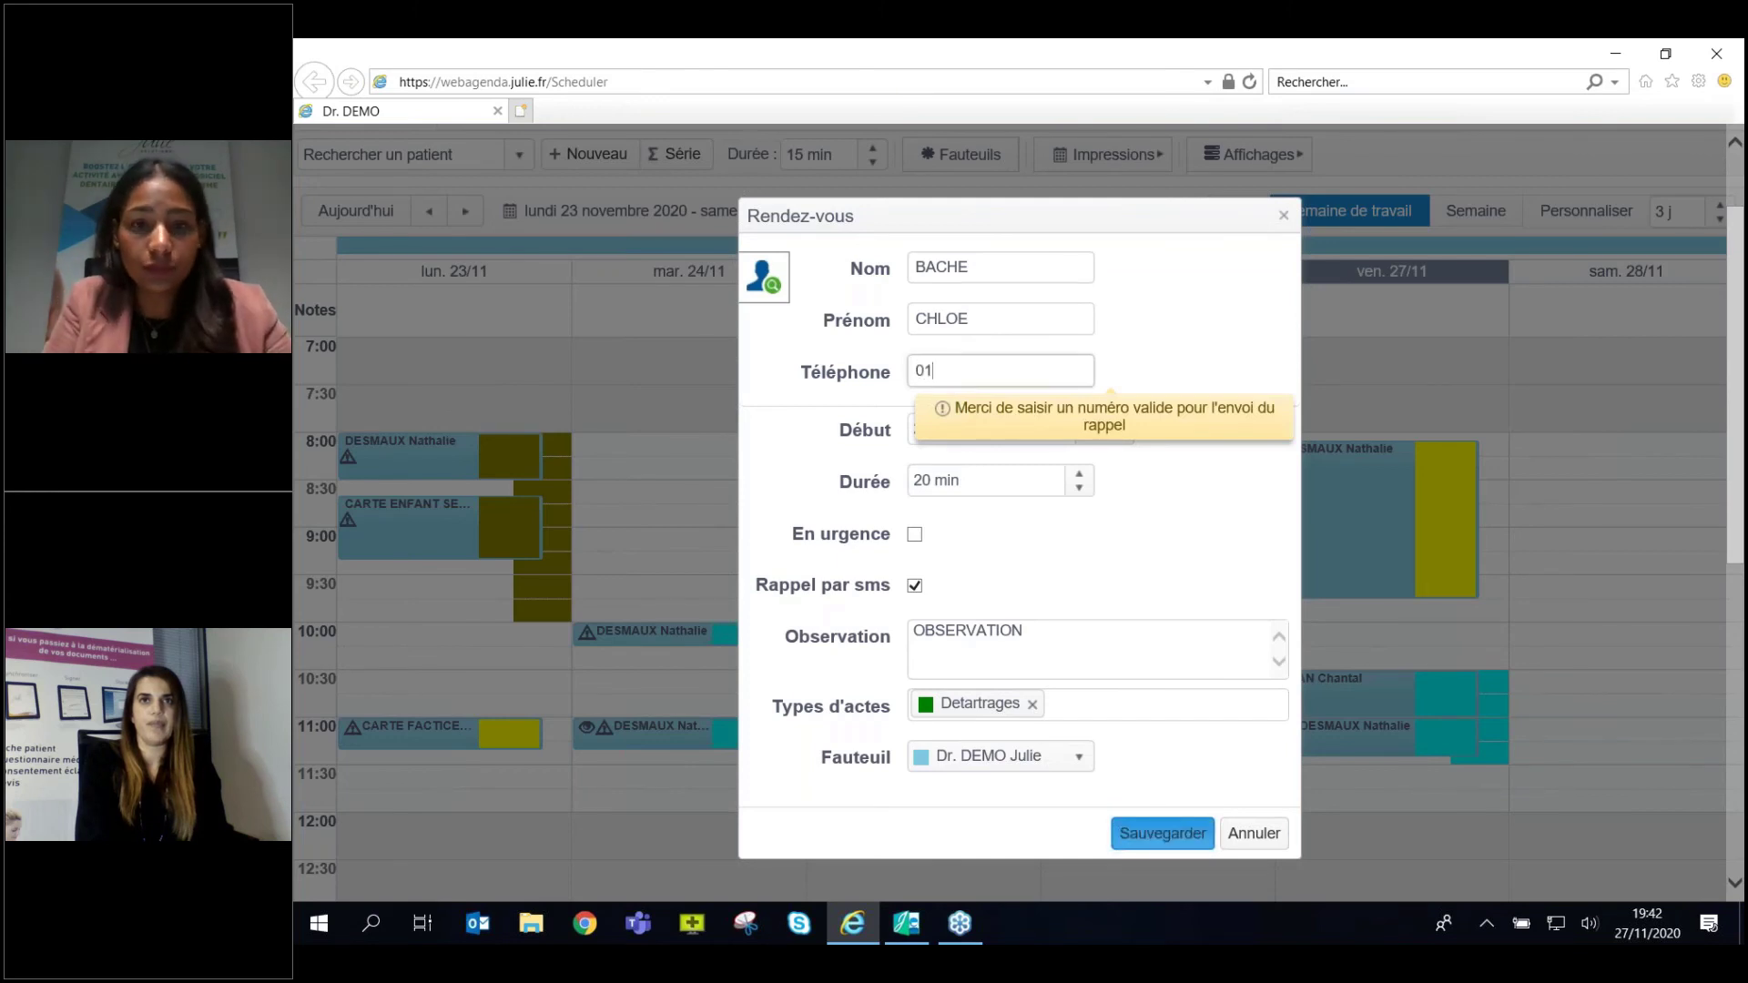
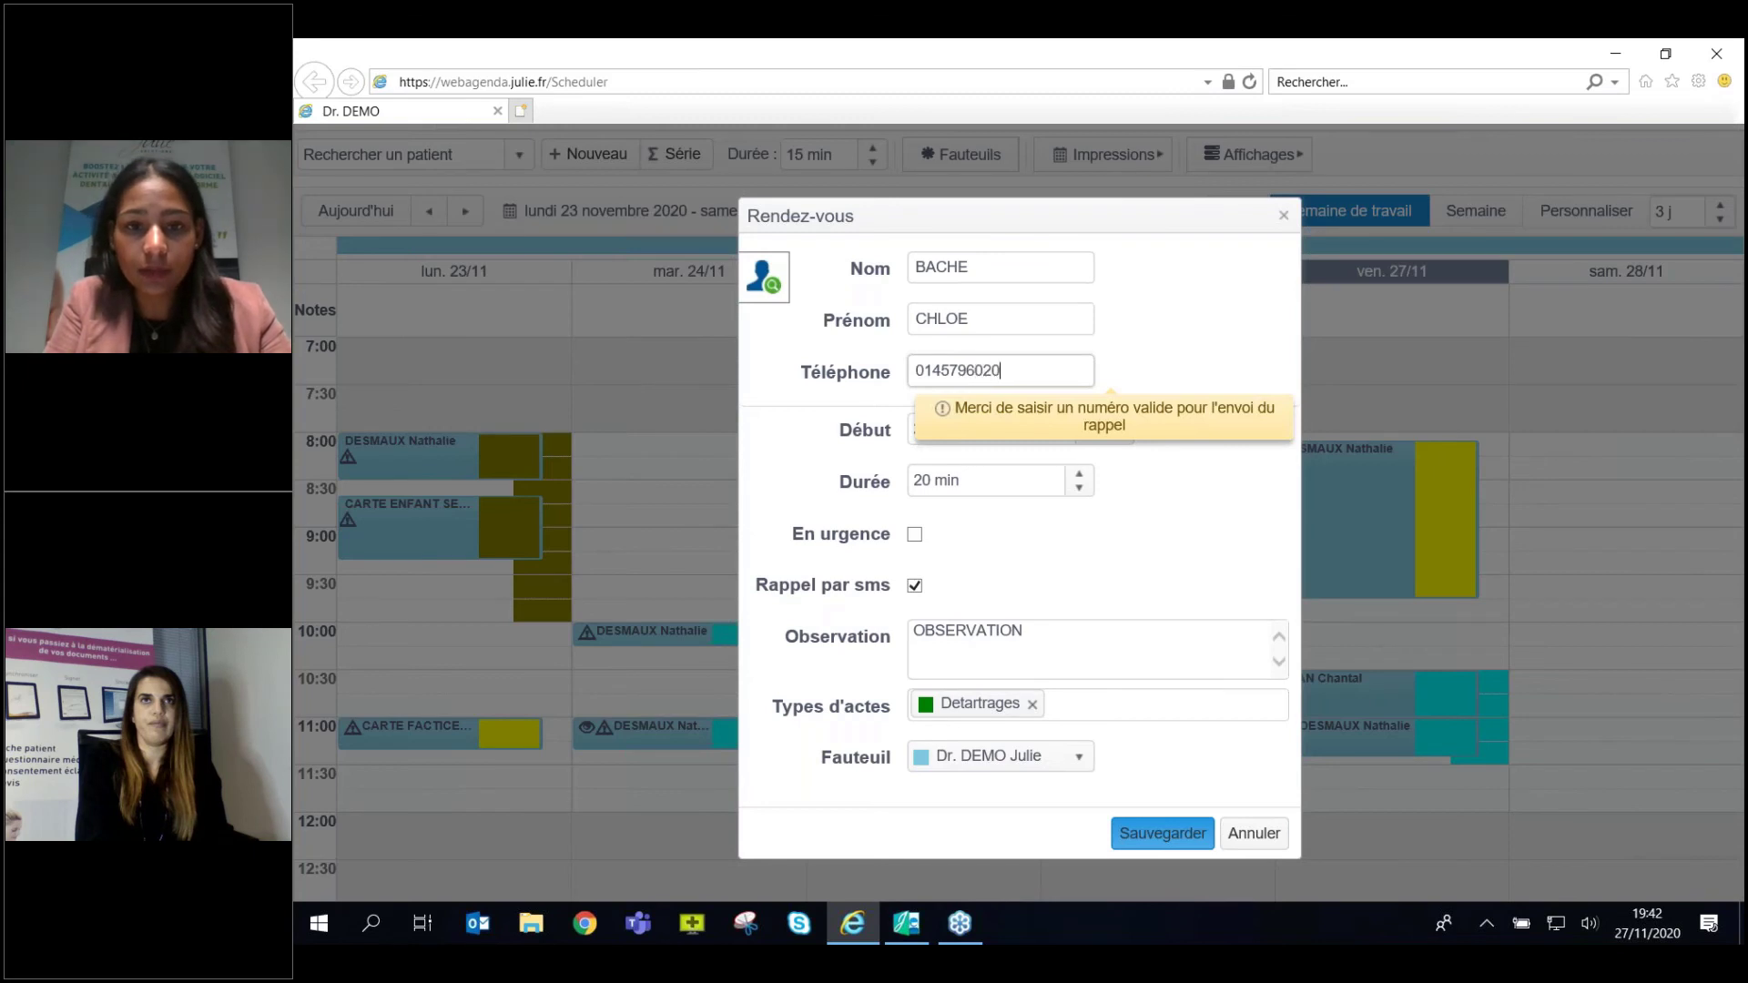
# Save the appointment and open the patient's Acompte deposit payment calculation.
pyautogui.click(1169, 823)
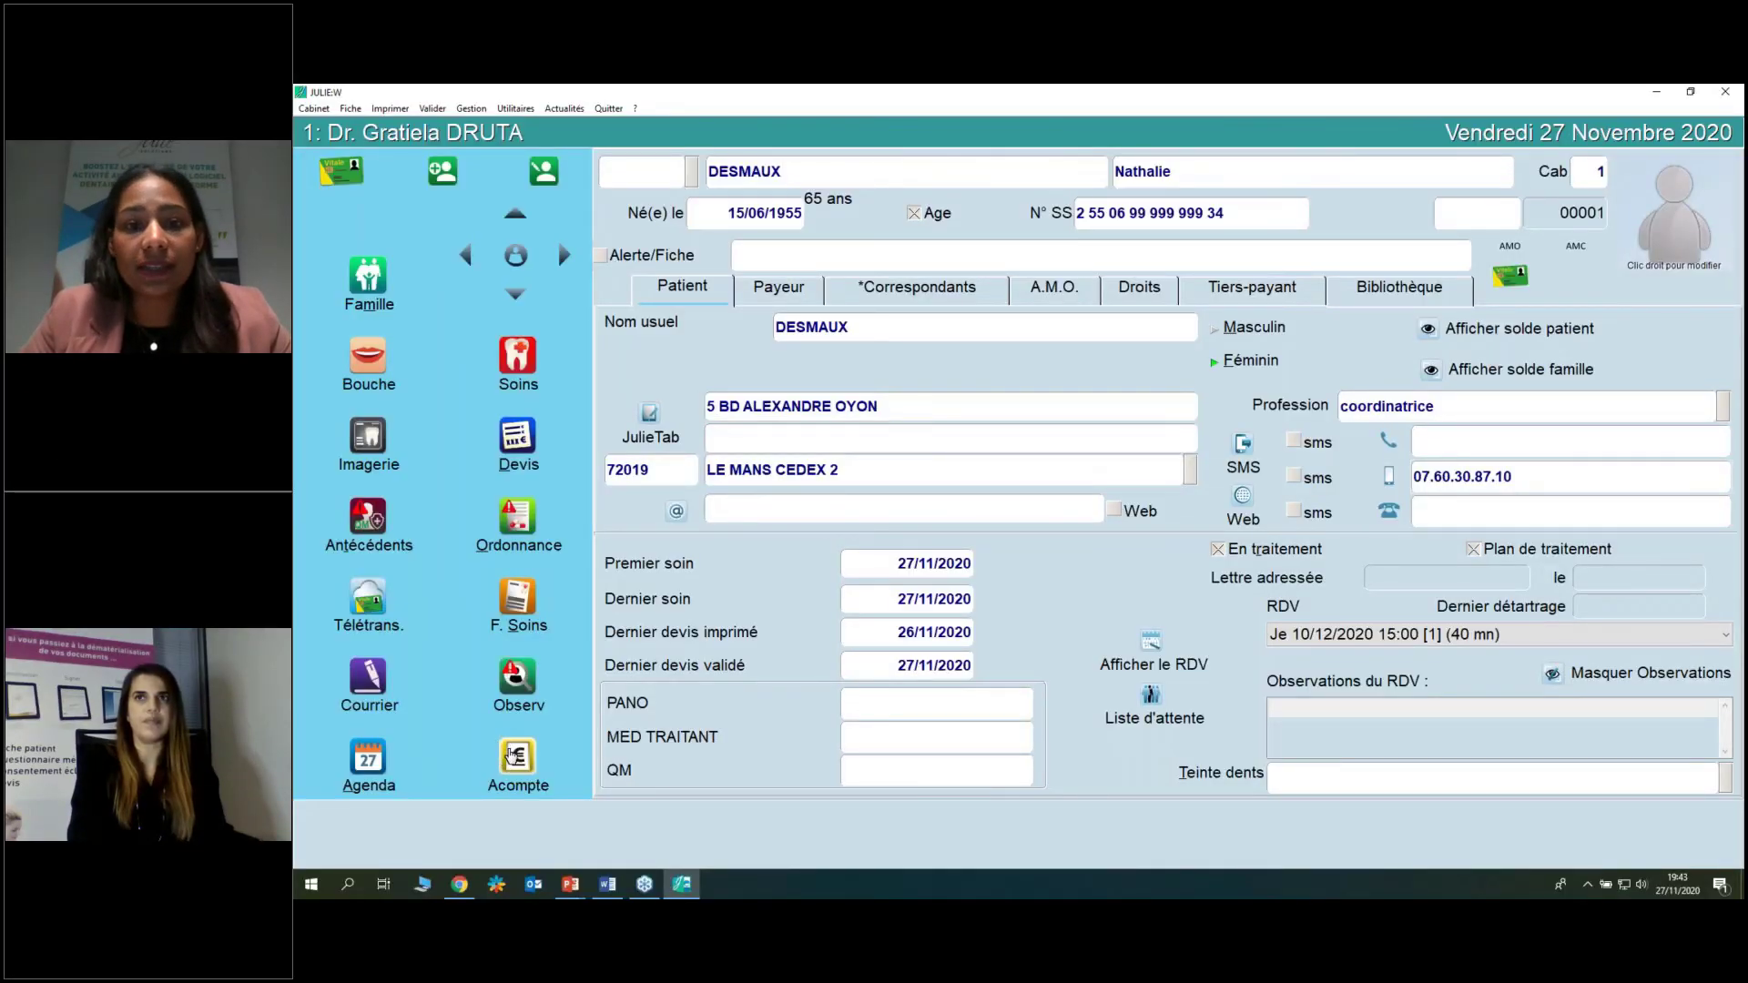
pyautogui.click(513, 755)
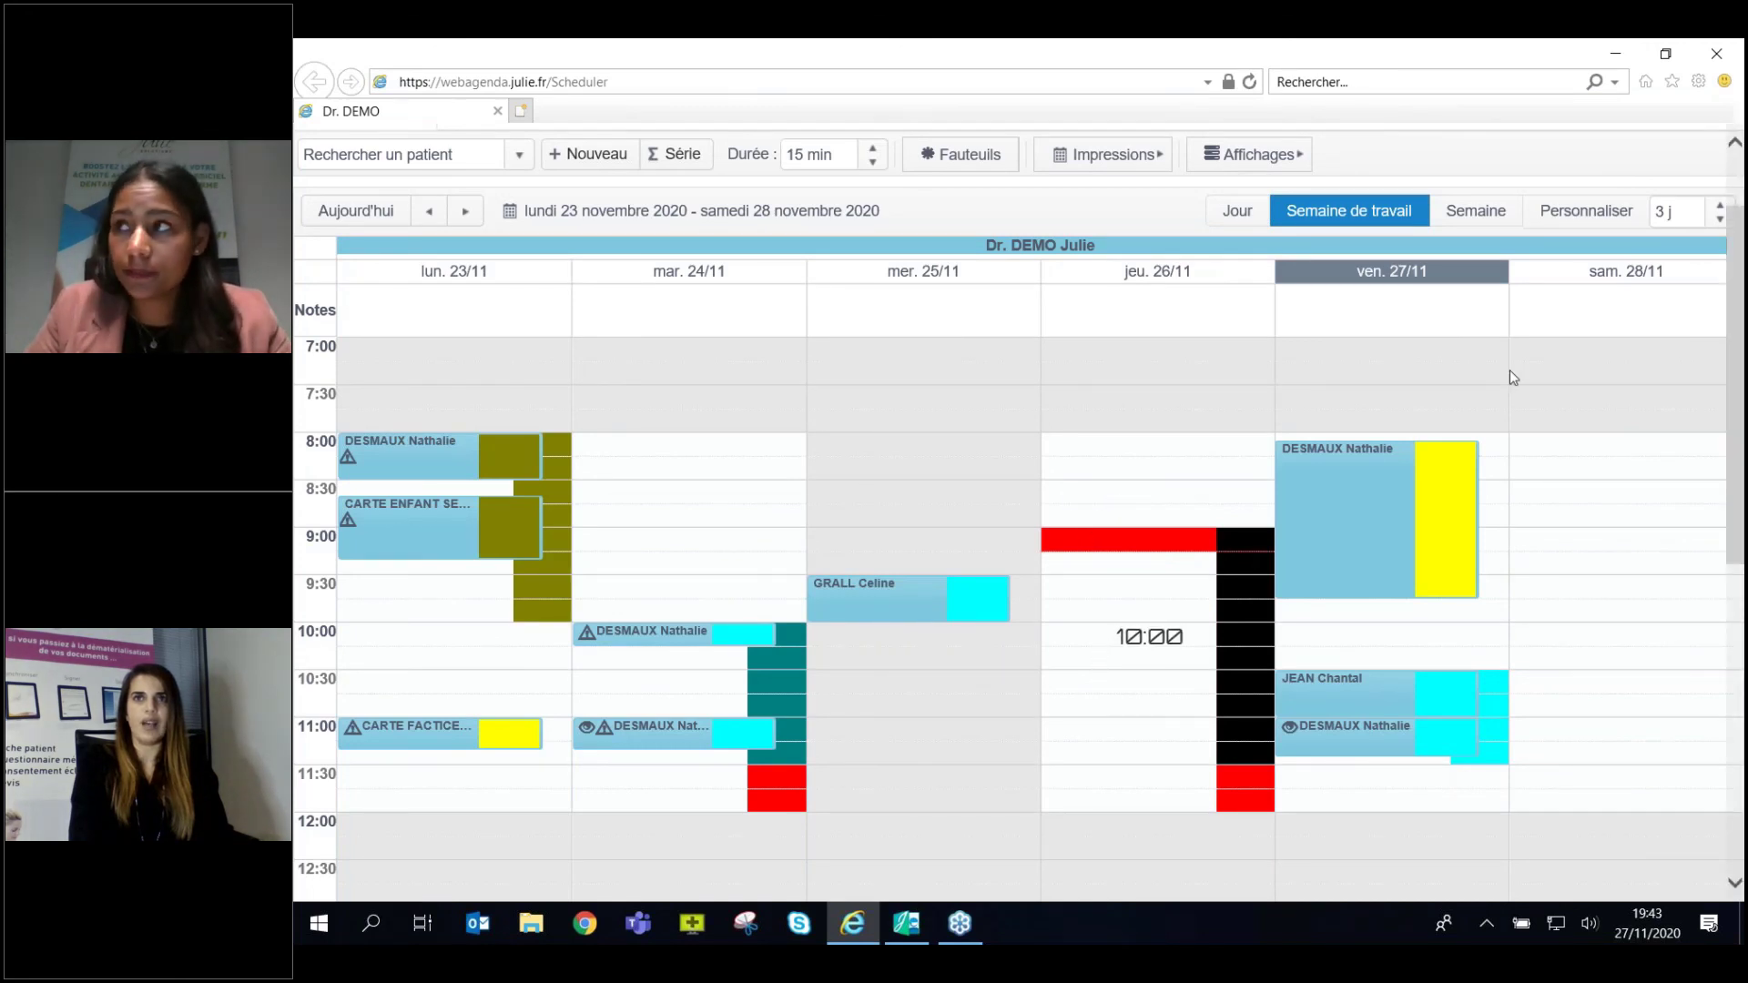
# Start a new appointment at Thursday 26/11 9:00 and pick the patient from the search.
pyautogui.moveTo(1116, 546)
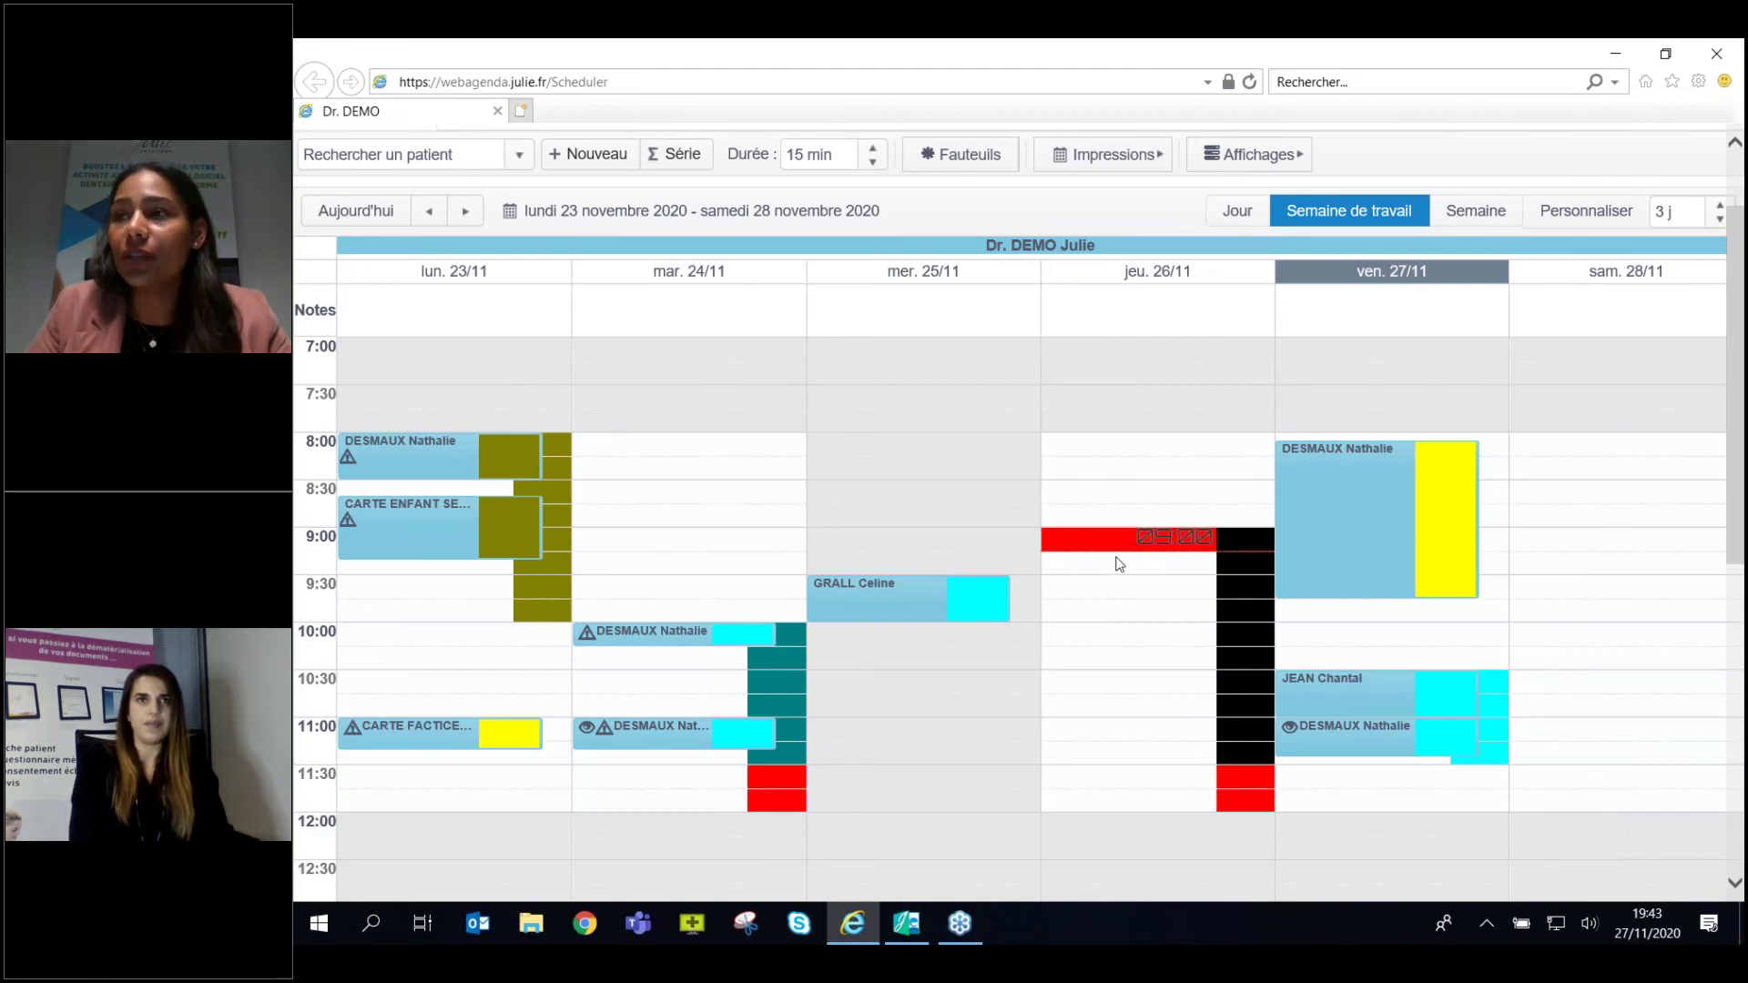
pyautogui.doubleClick(1119, 561)
pyautogui.click(1005, 270)
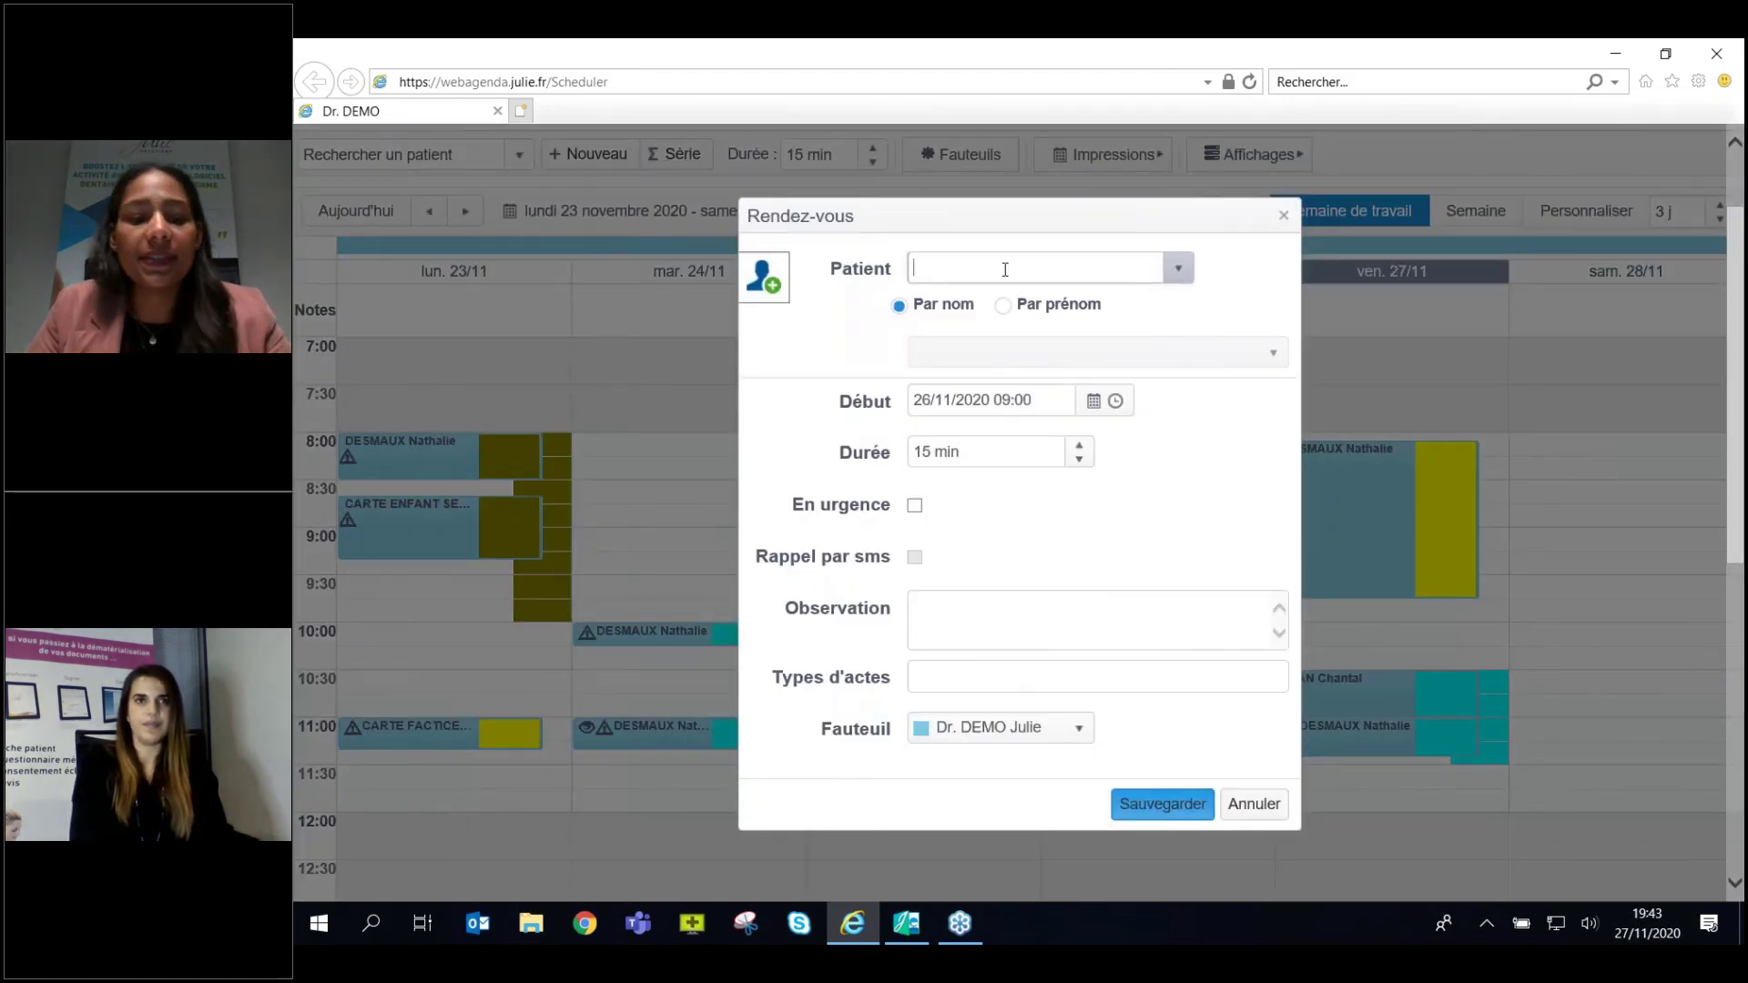
pyautogui.write('DES')
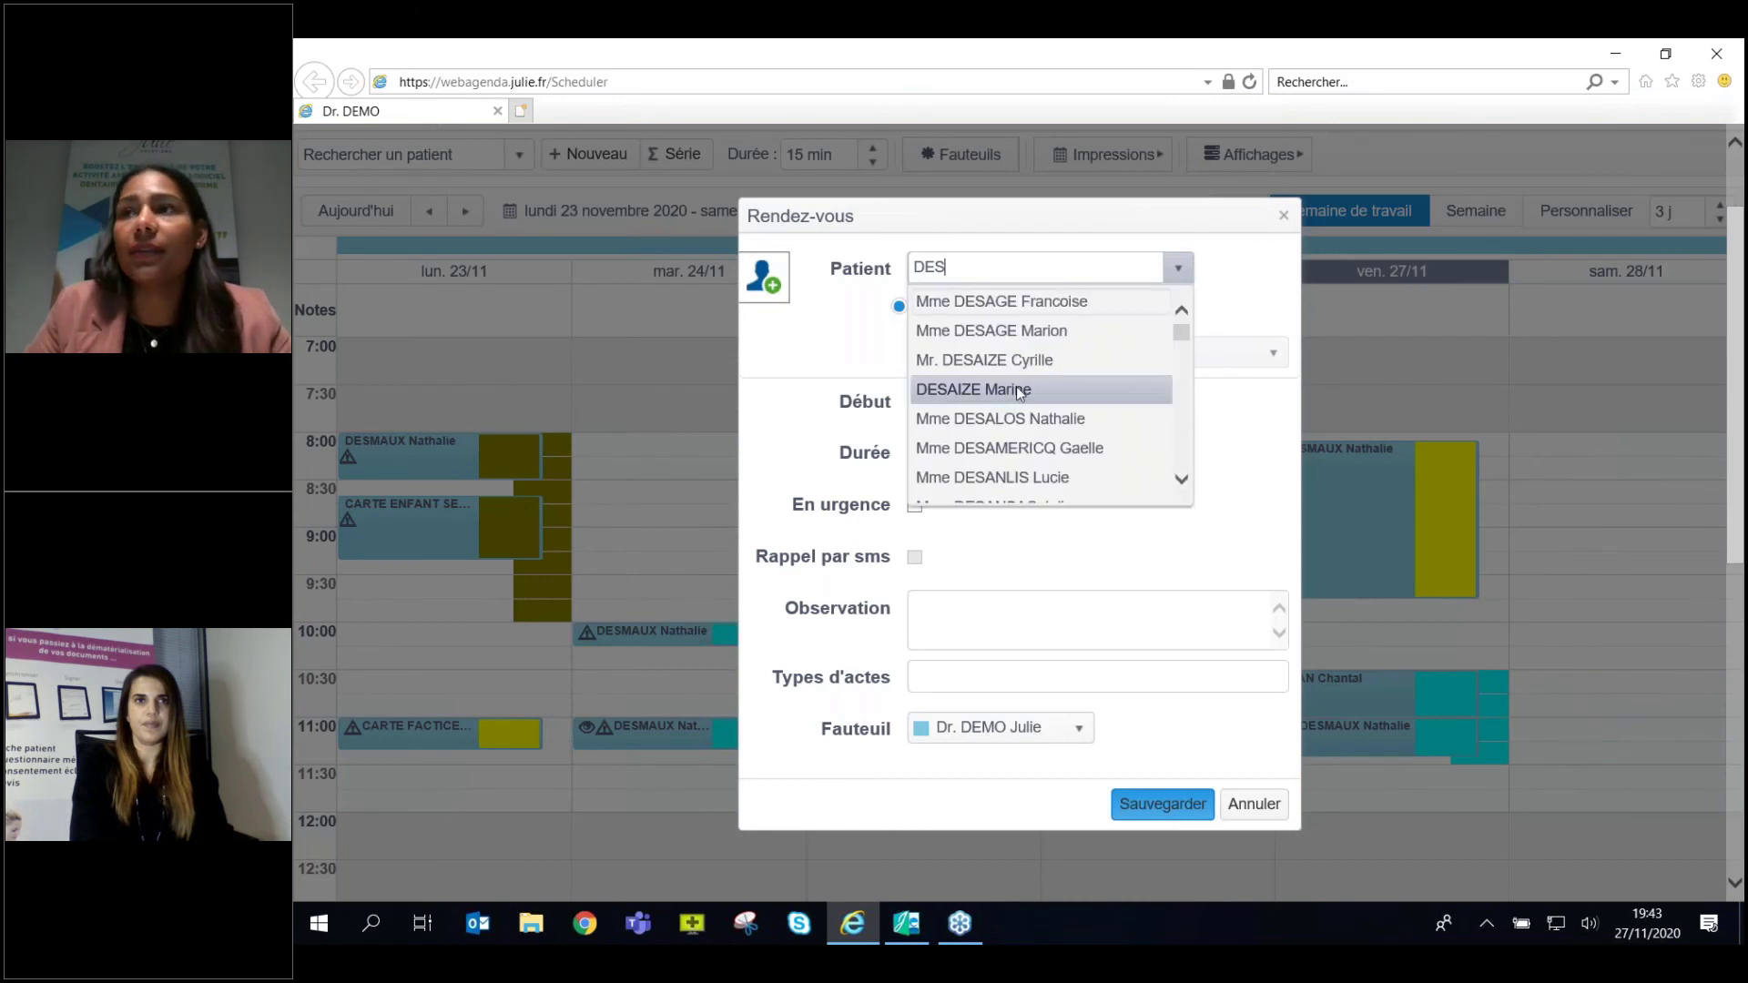
pyautogui.click(1016, 388)
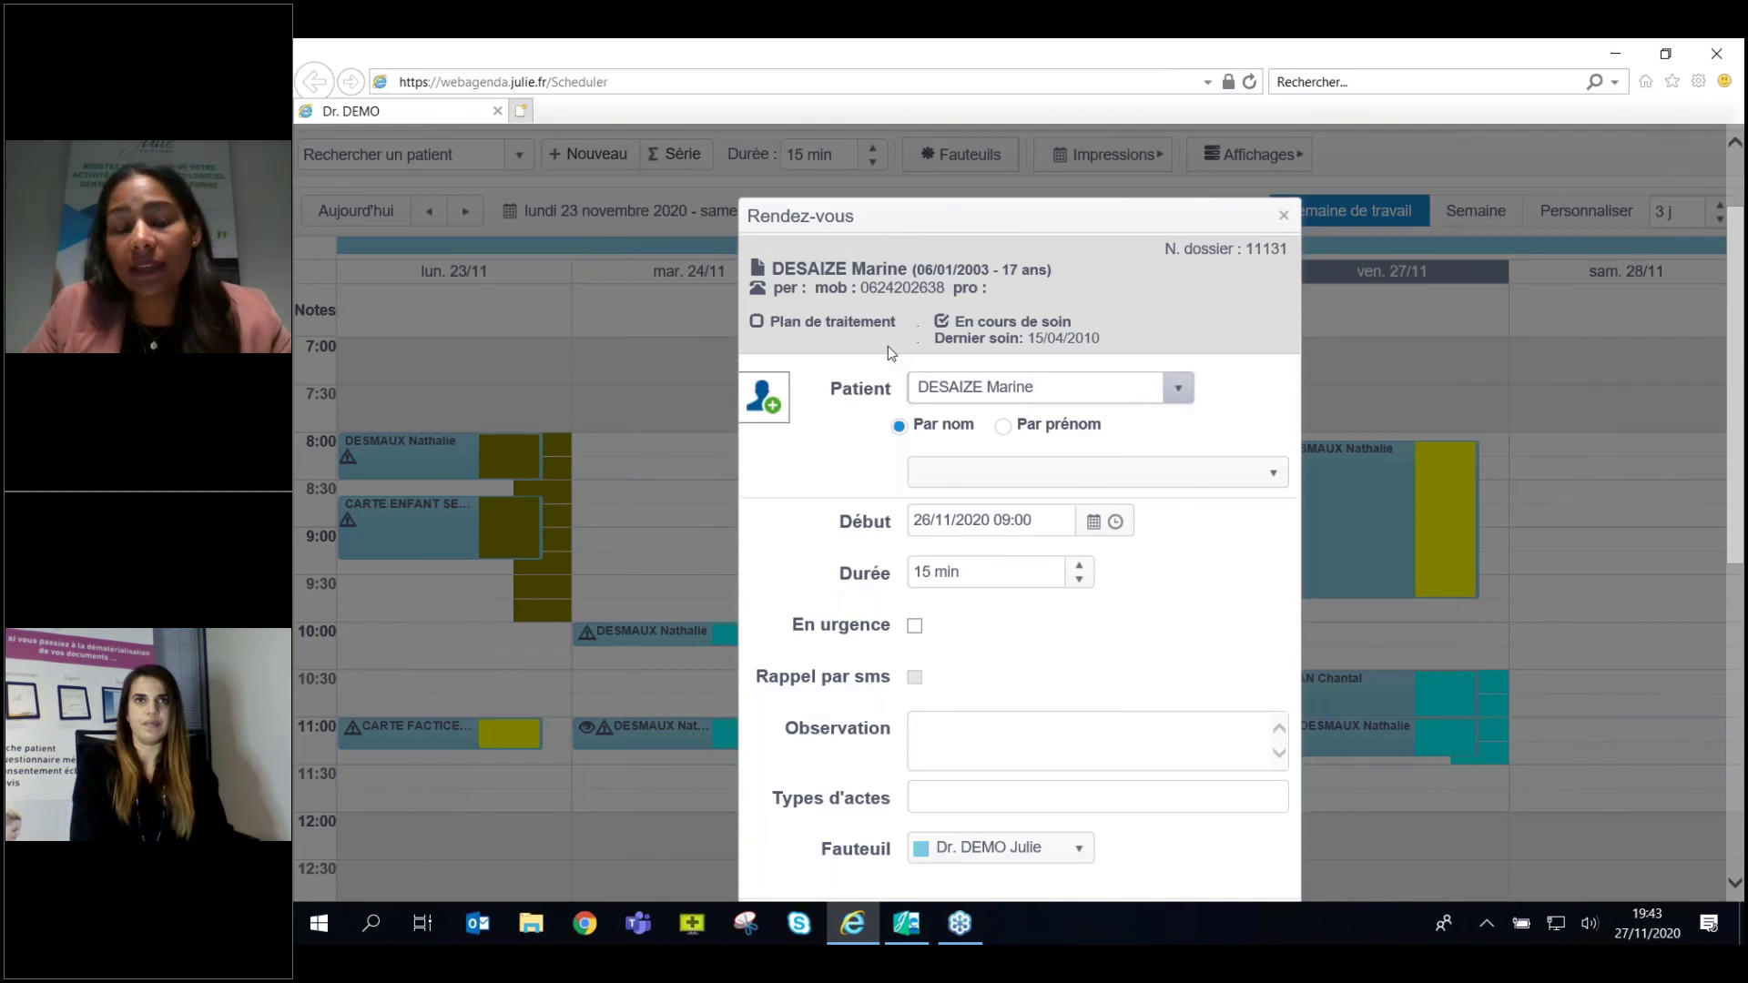
pyautogui.scroll(-1, 996, 193)
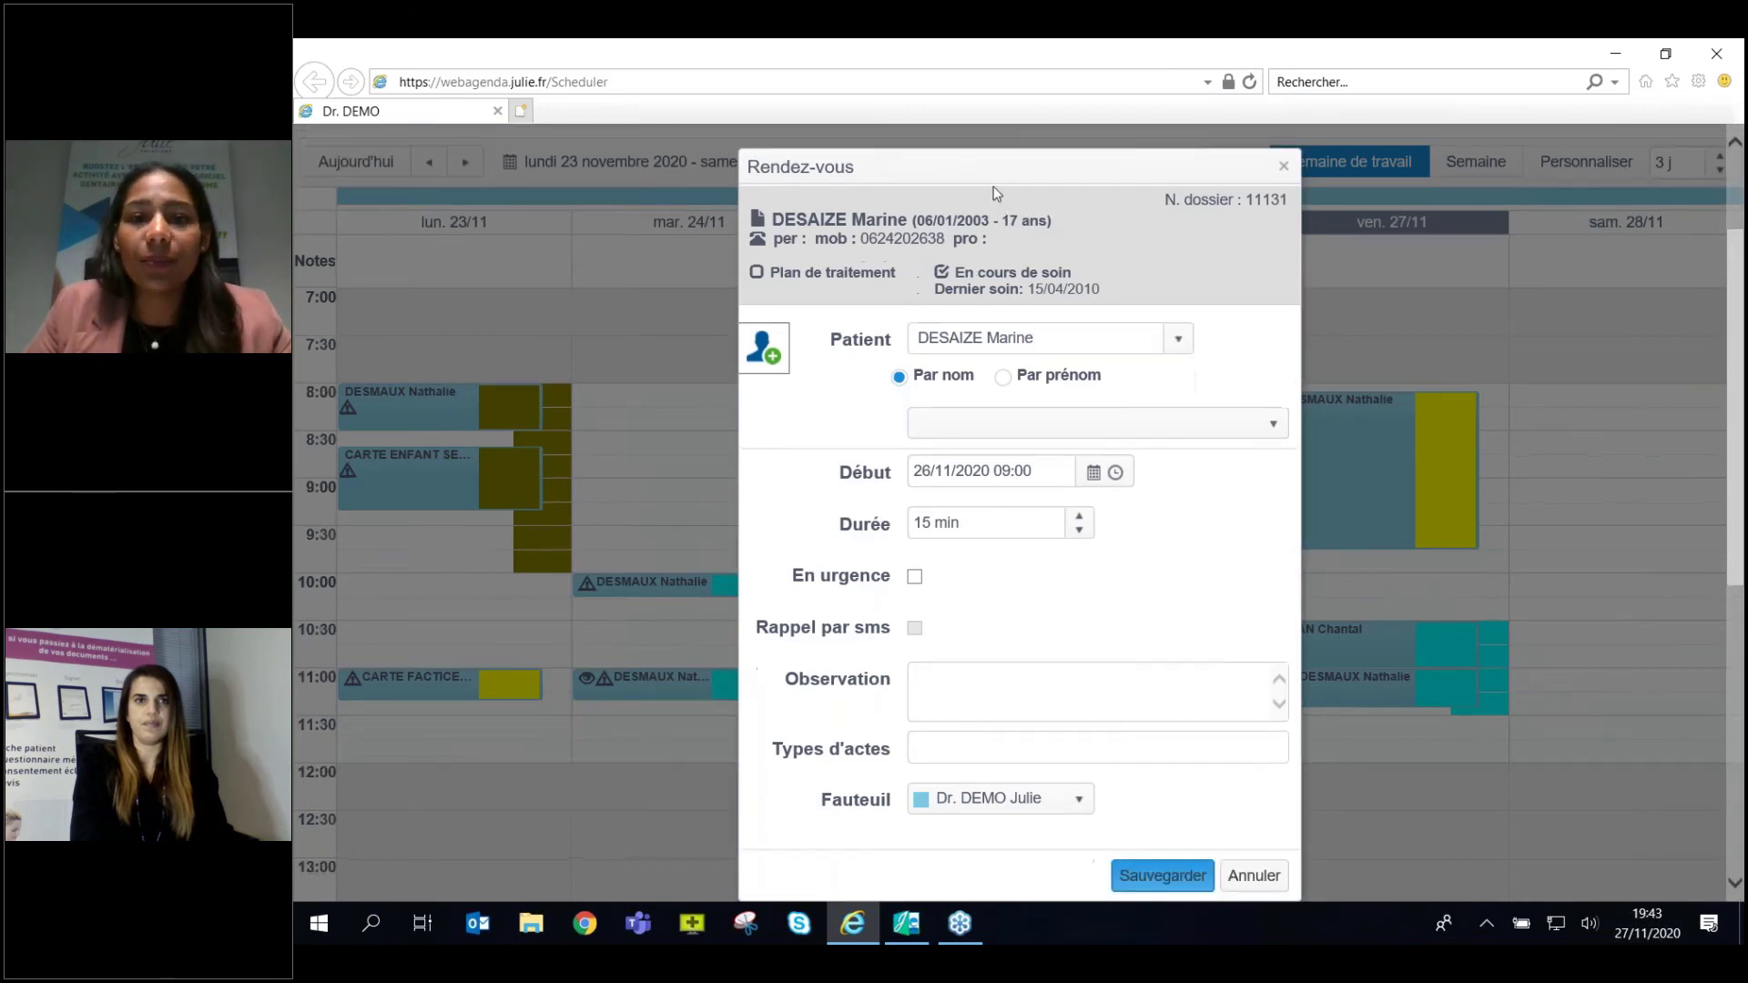
pyautogui.moveTo(997, 194); pyautogui.dragTo(992, 170)
# Set act type Empreinte and duration 65 minutes, save, and dismiss the deletion prompt.
pyautogui.click(1057, 737)
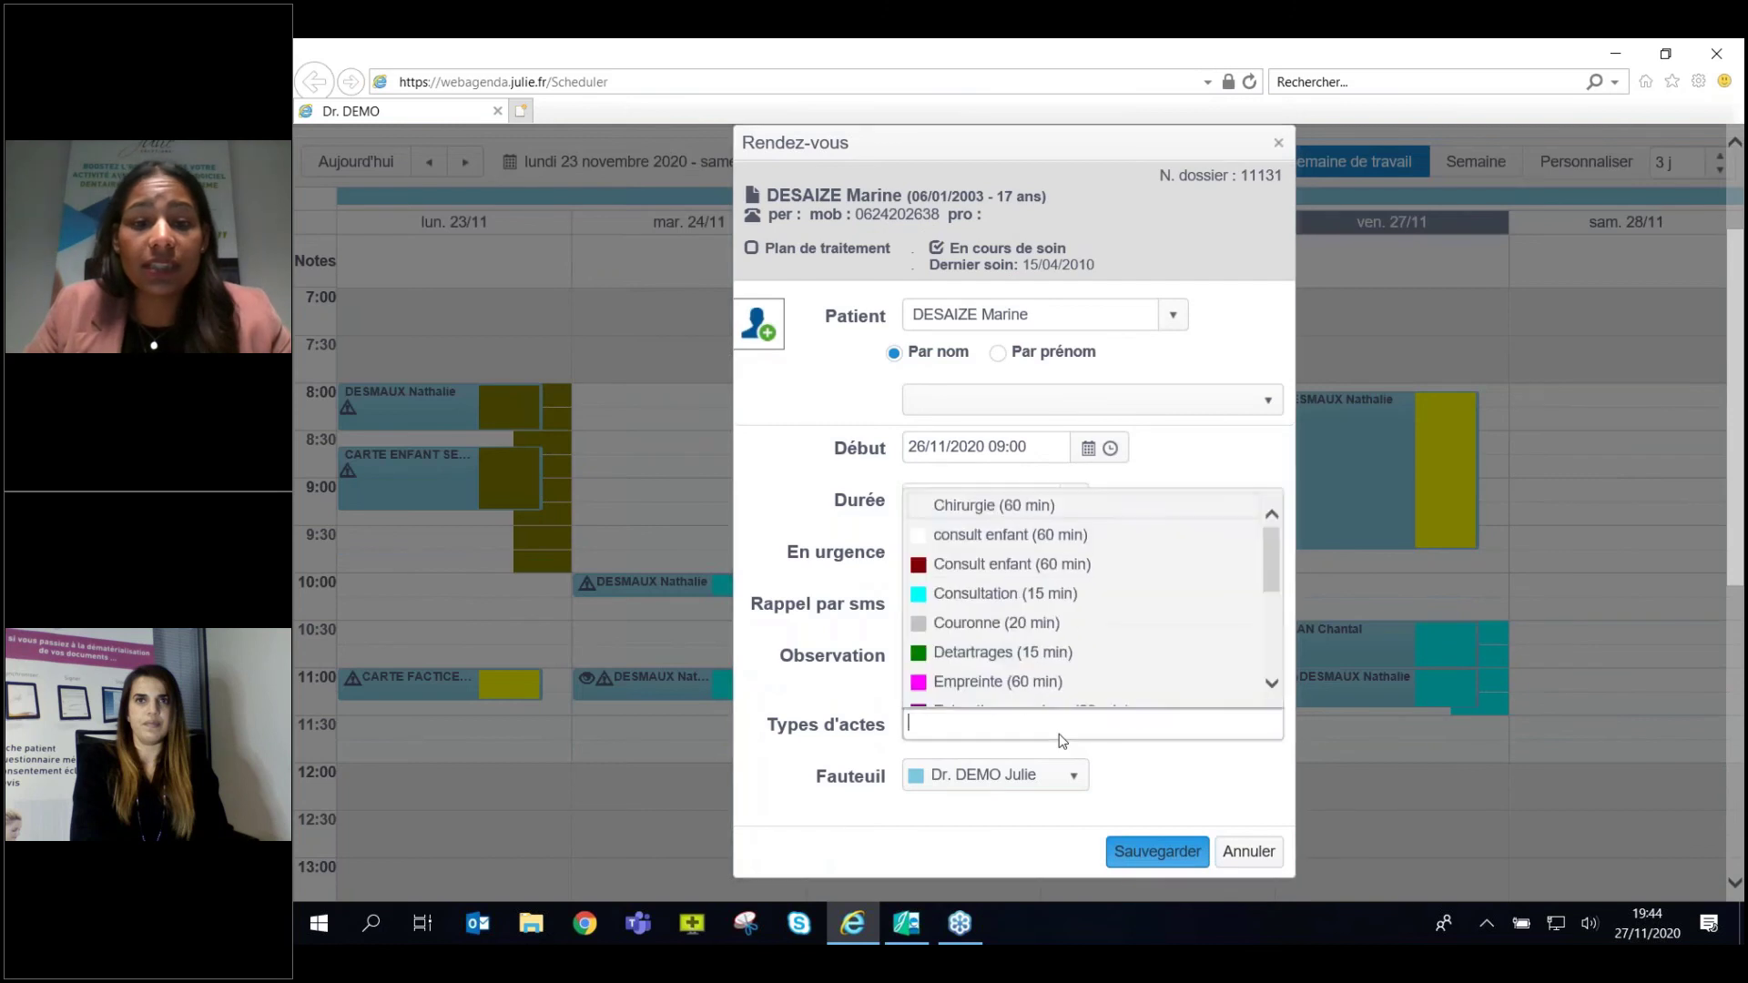
pyautogui.click(1054, 678)
pyautogui.click(1171, 476)
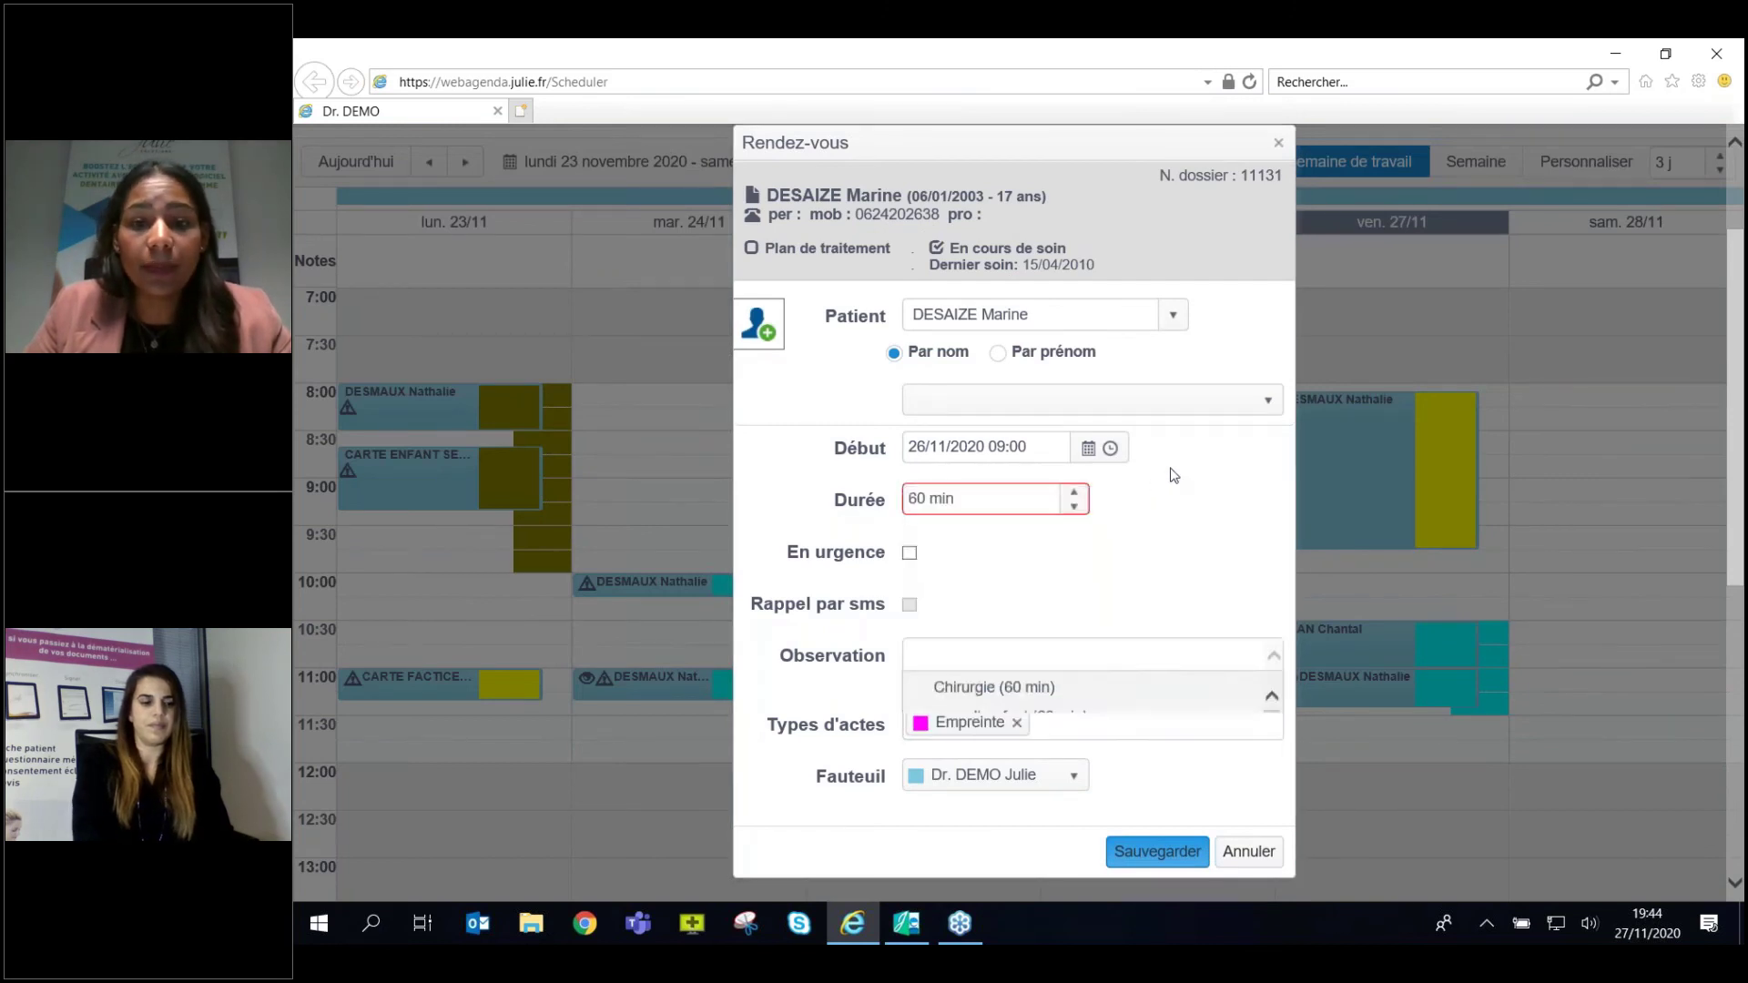
pyautogui.click(1074, 492)
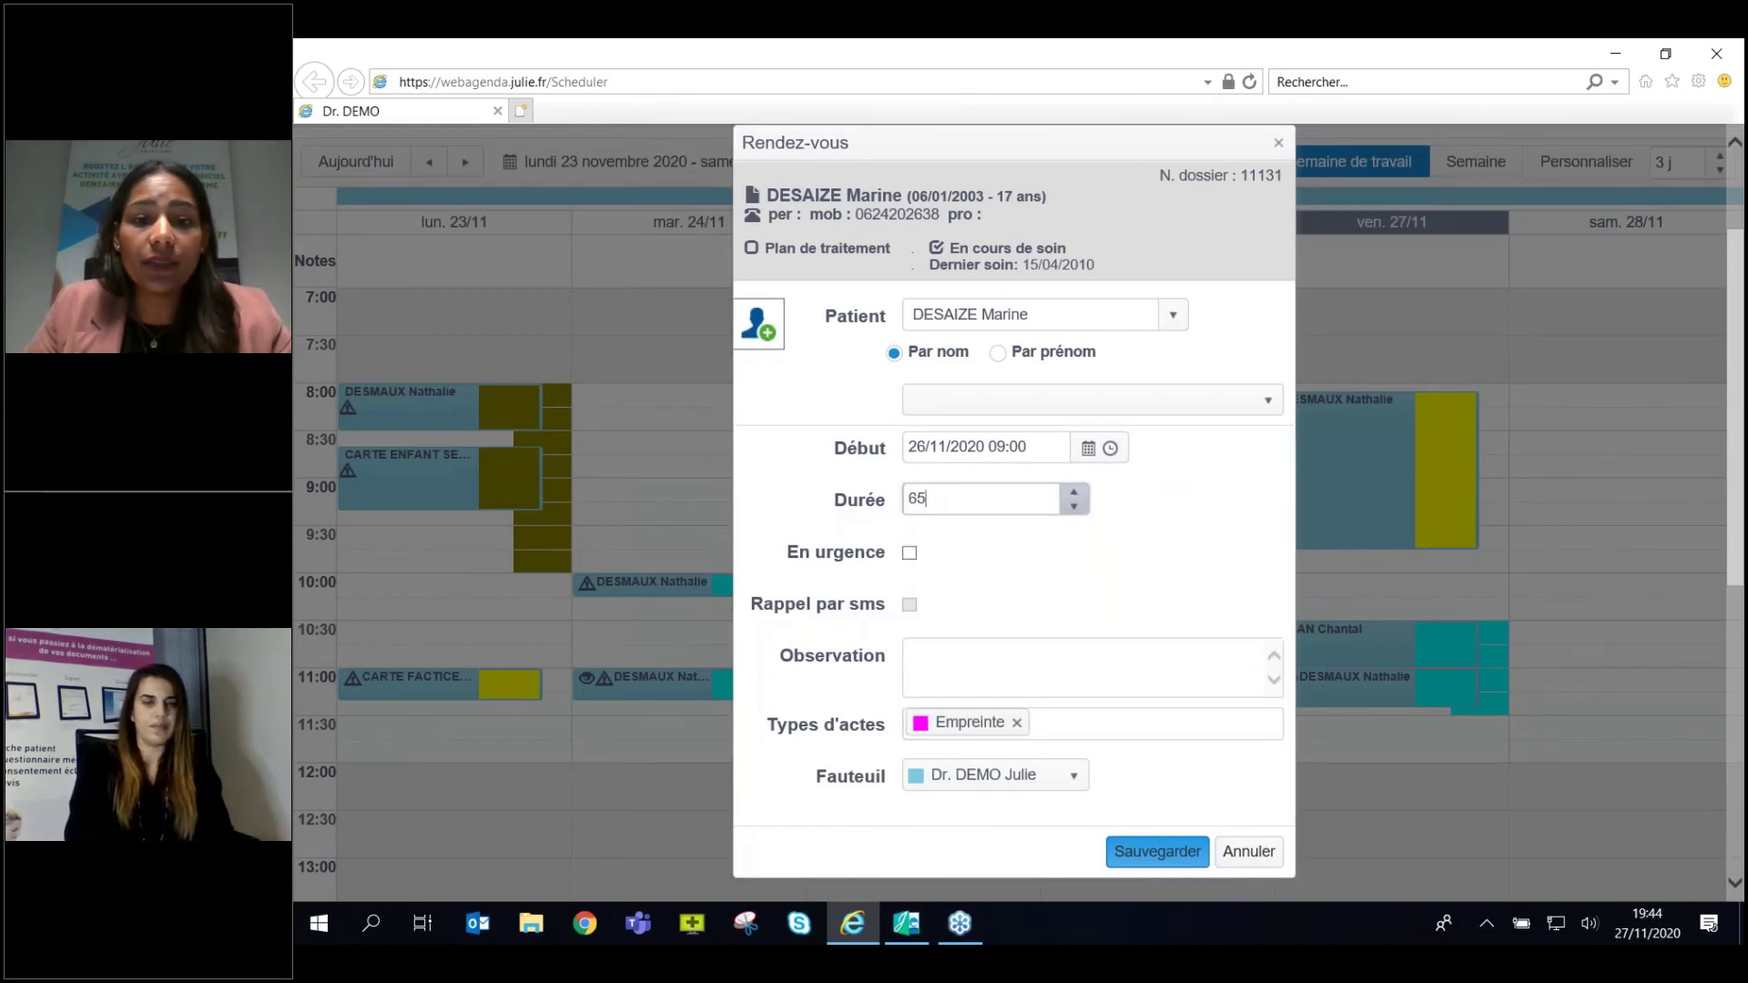
pyautogui.click(1149, 852)
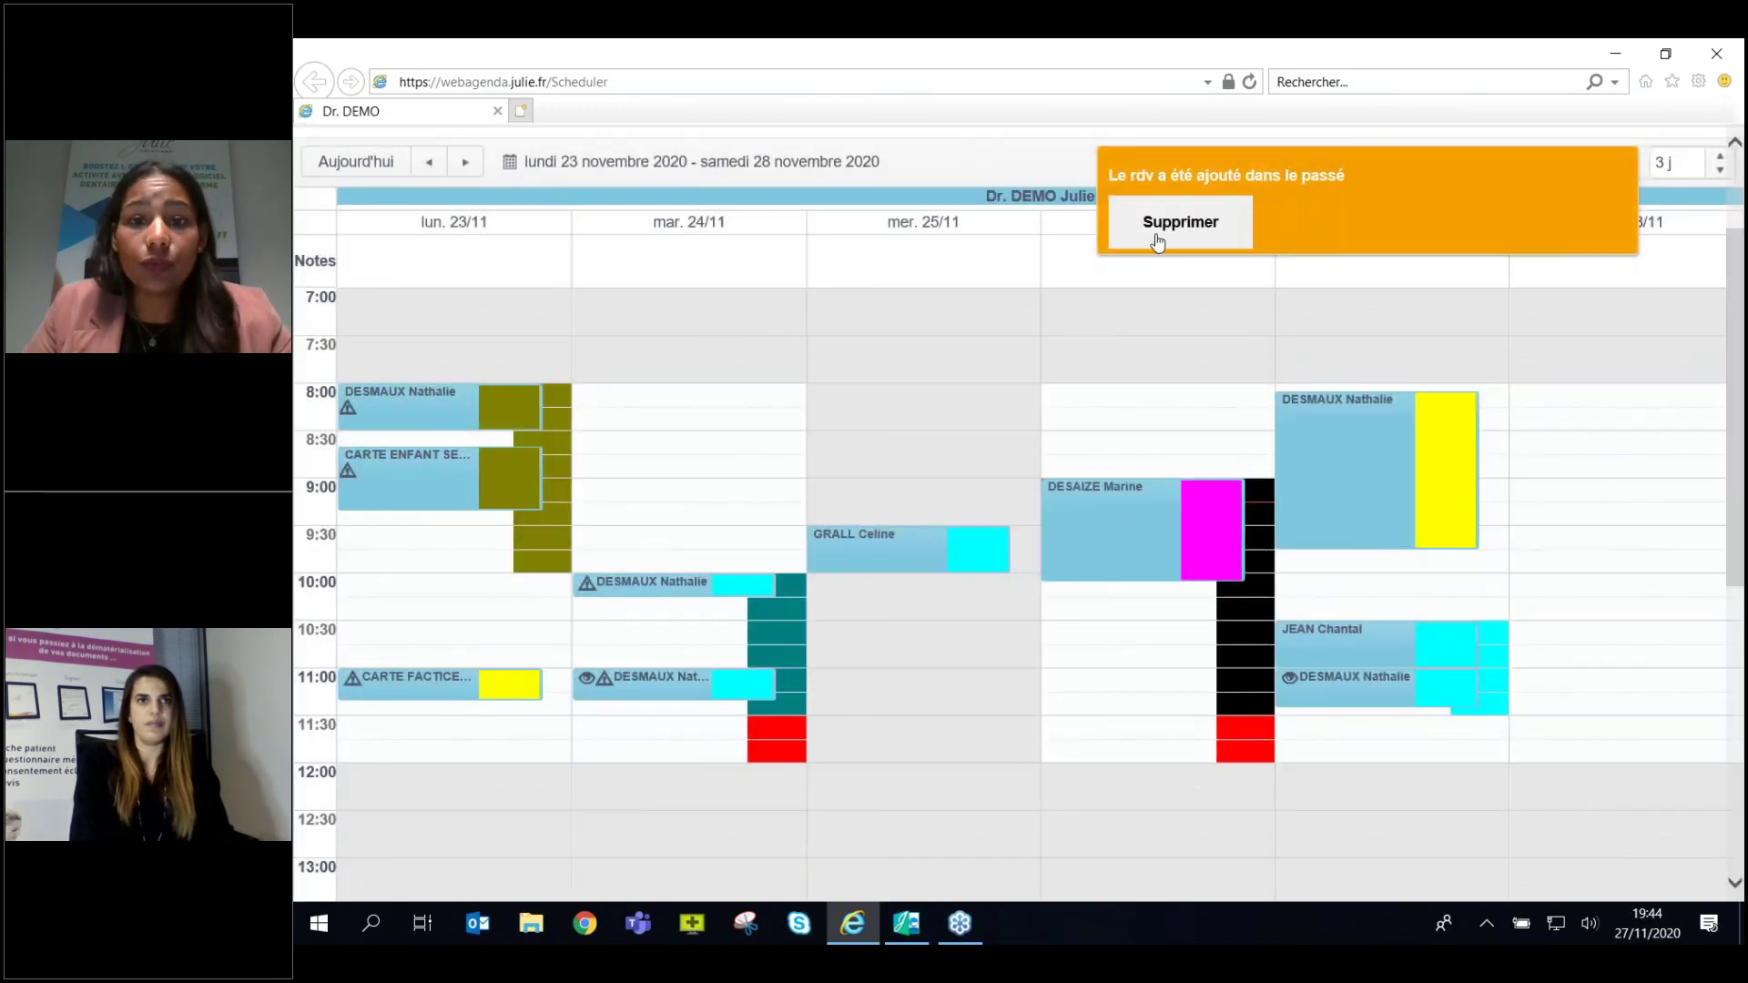
pyautogui.click(1175, 226)
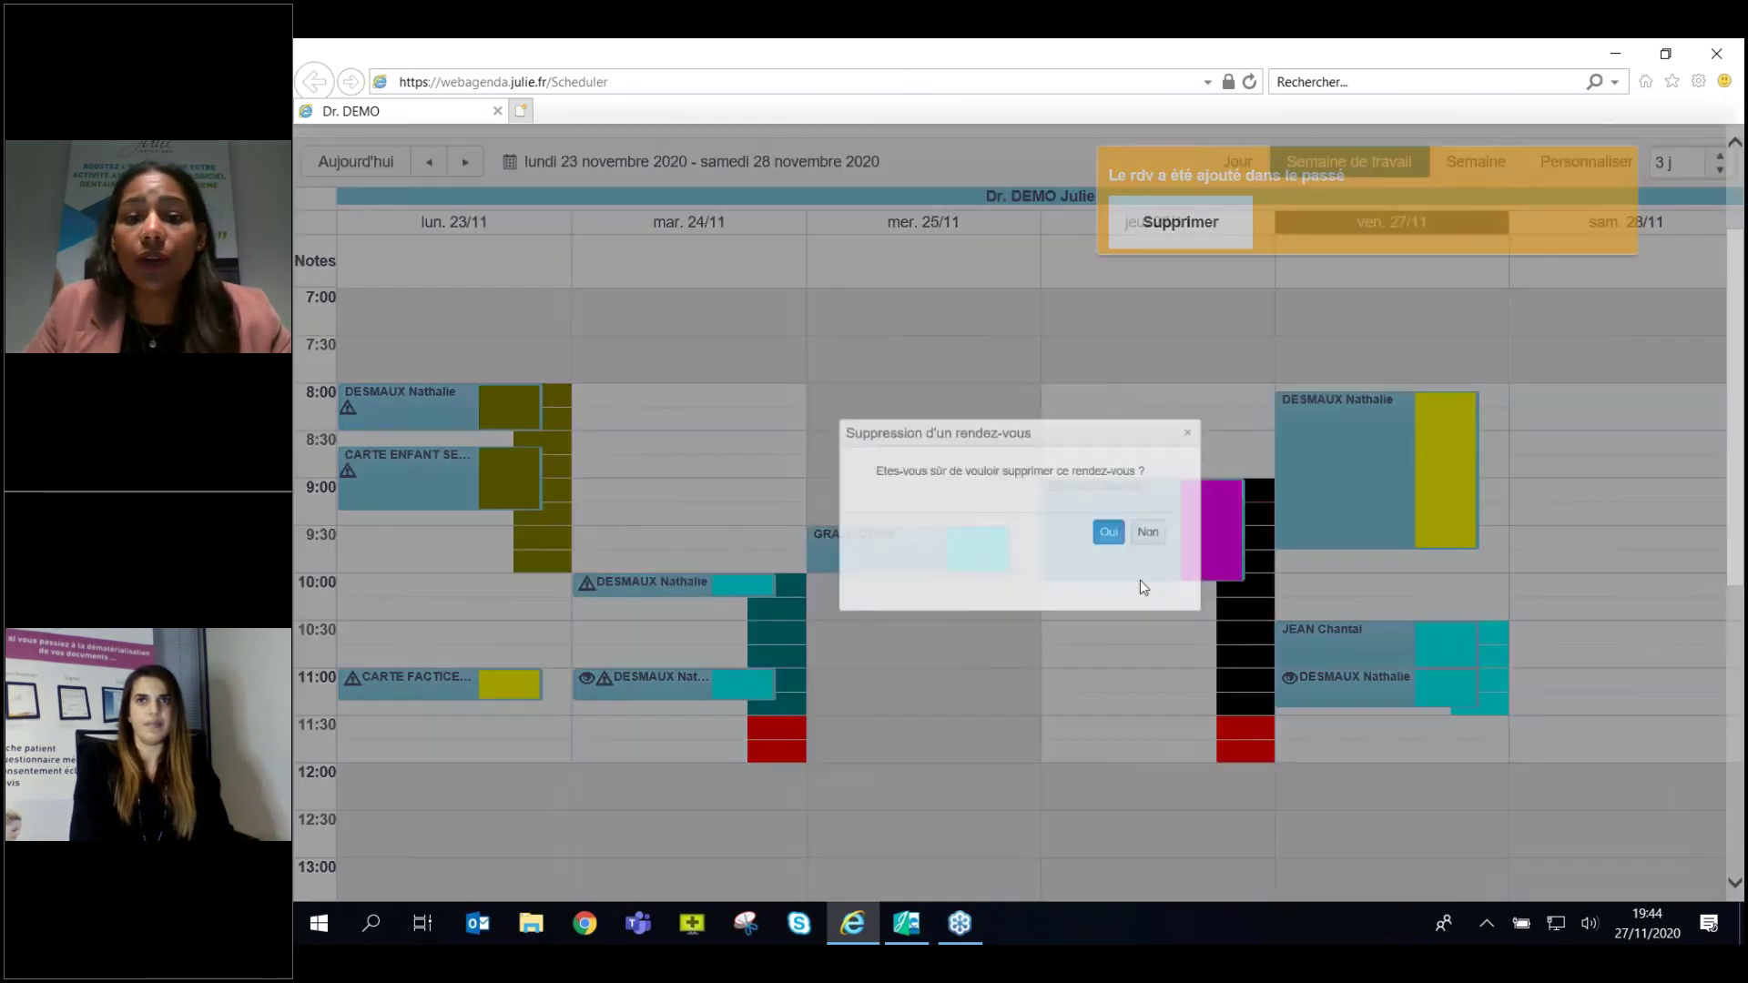
pyautogui.click(1238, 404)
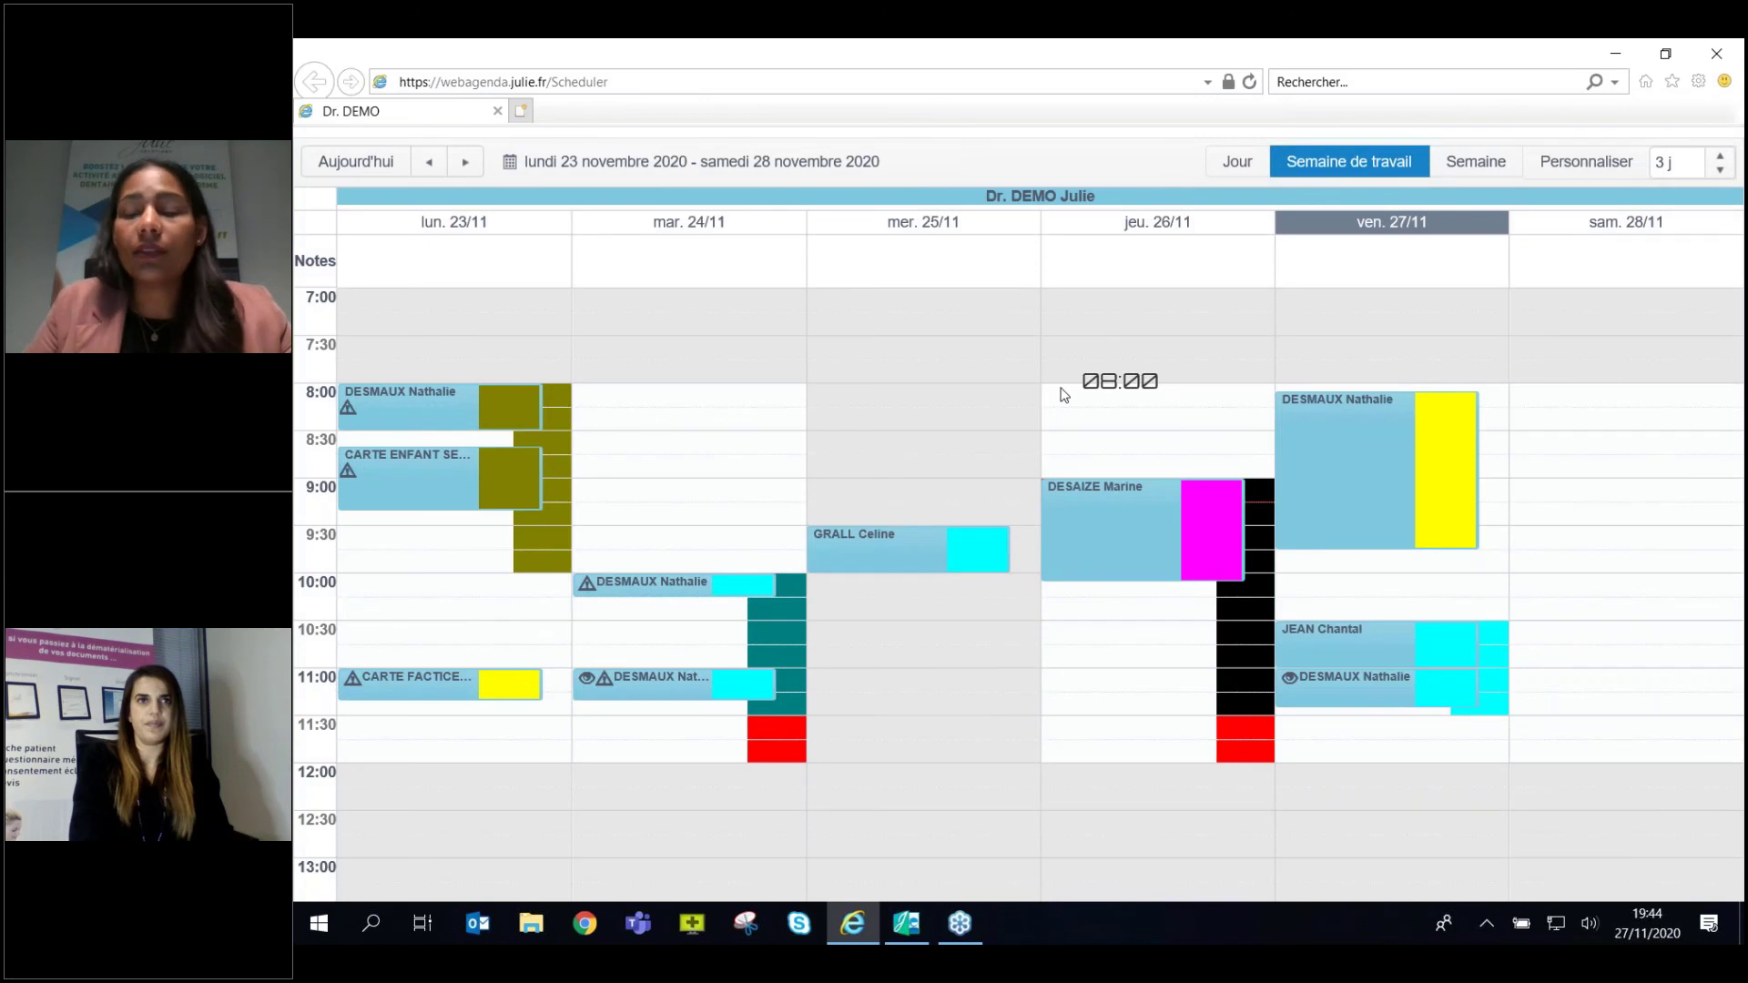
# Close the Internet Explorer web agenda and quit the Paiements window.
pyautogui.scroll(2, 1182, 719)
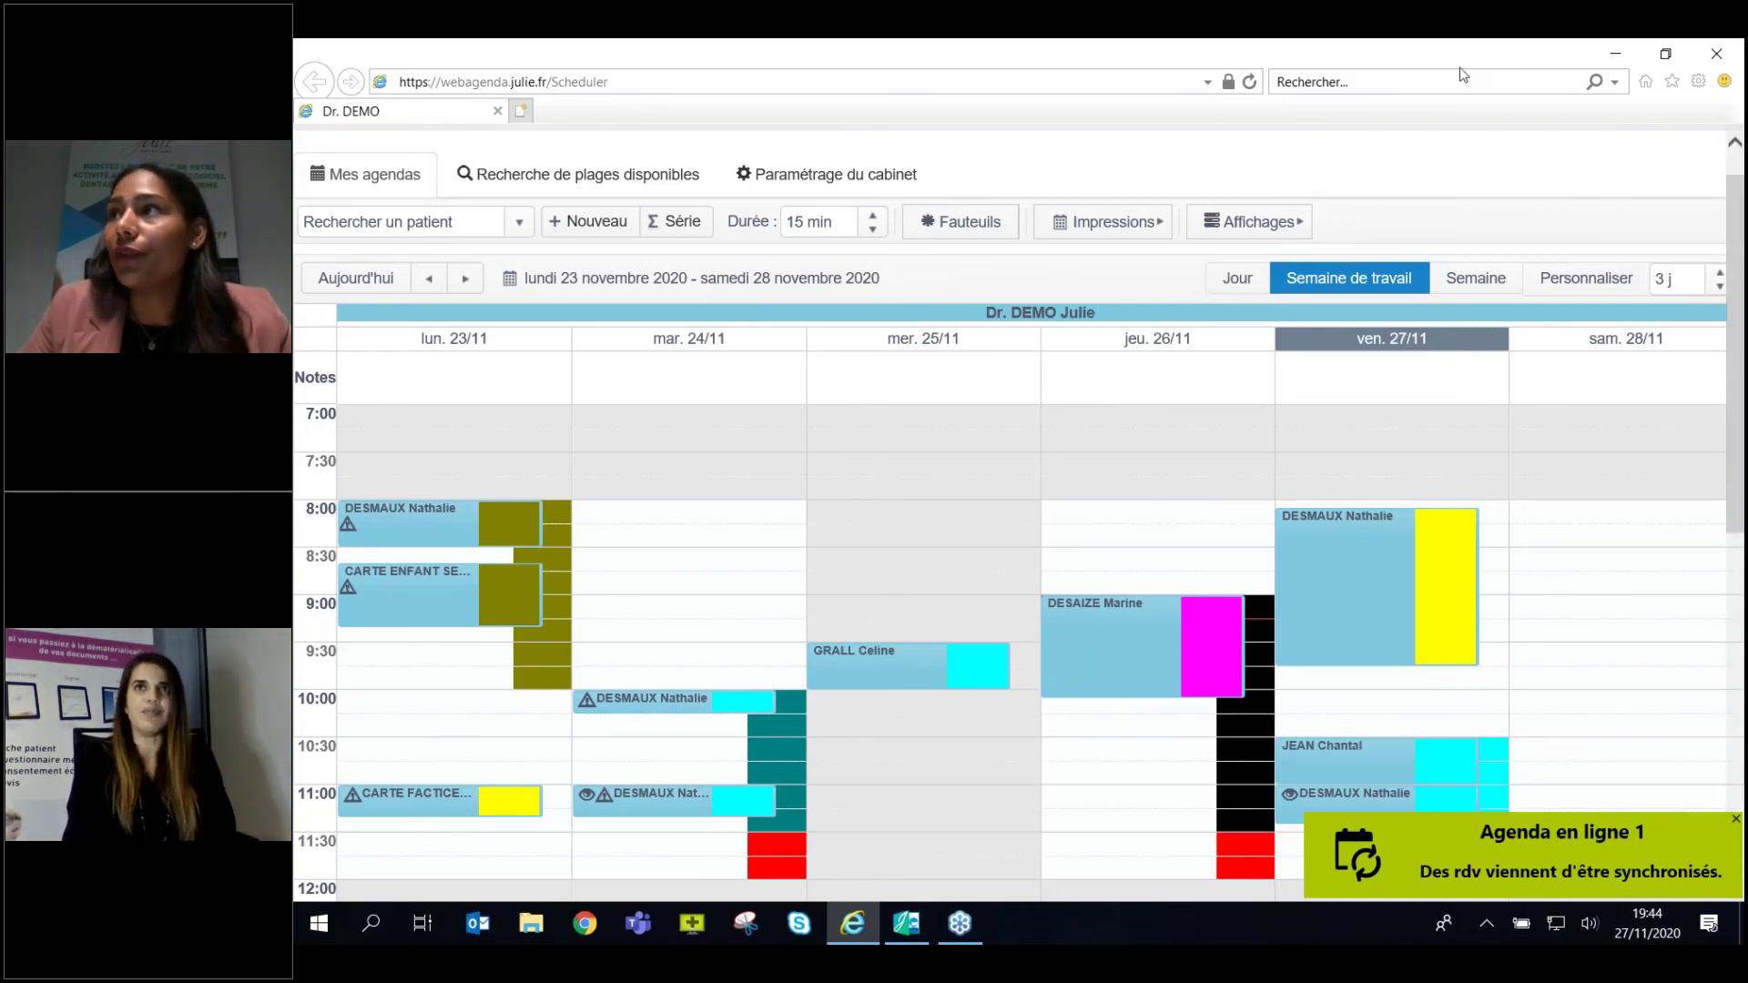
pyautogui.click(1665, 53)
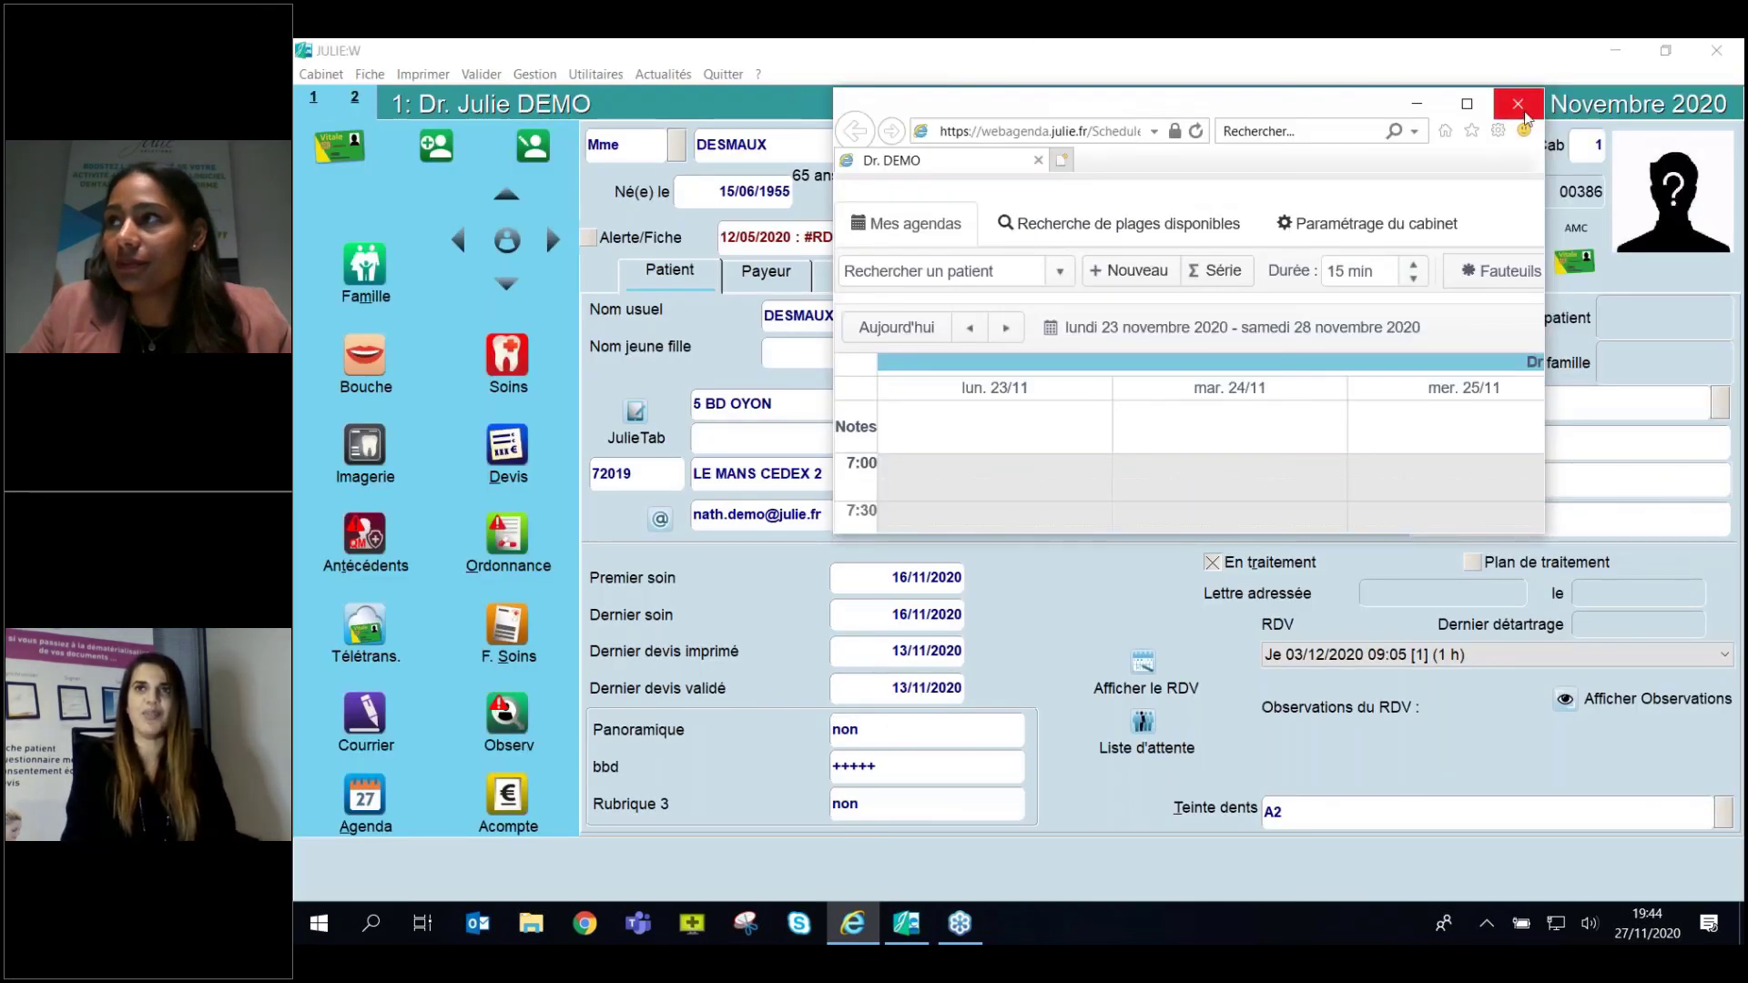
pyautogui.click(1518, 105)
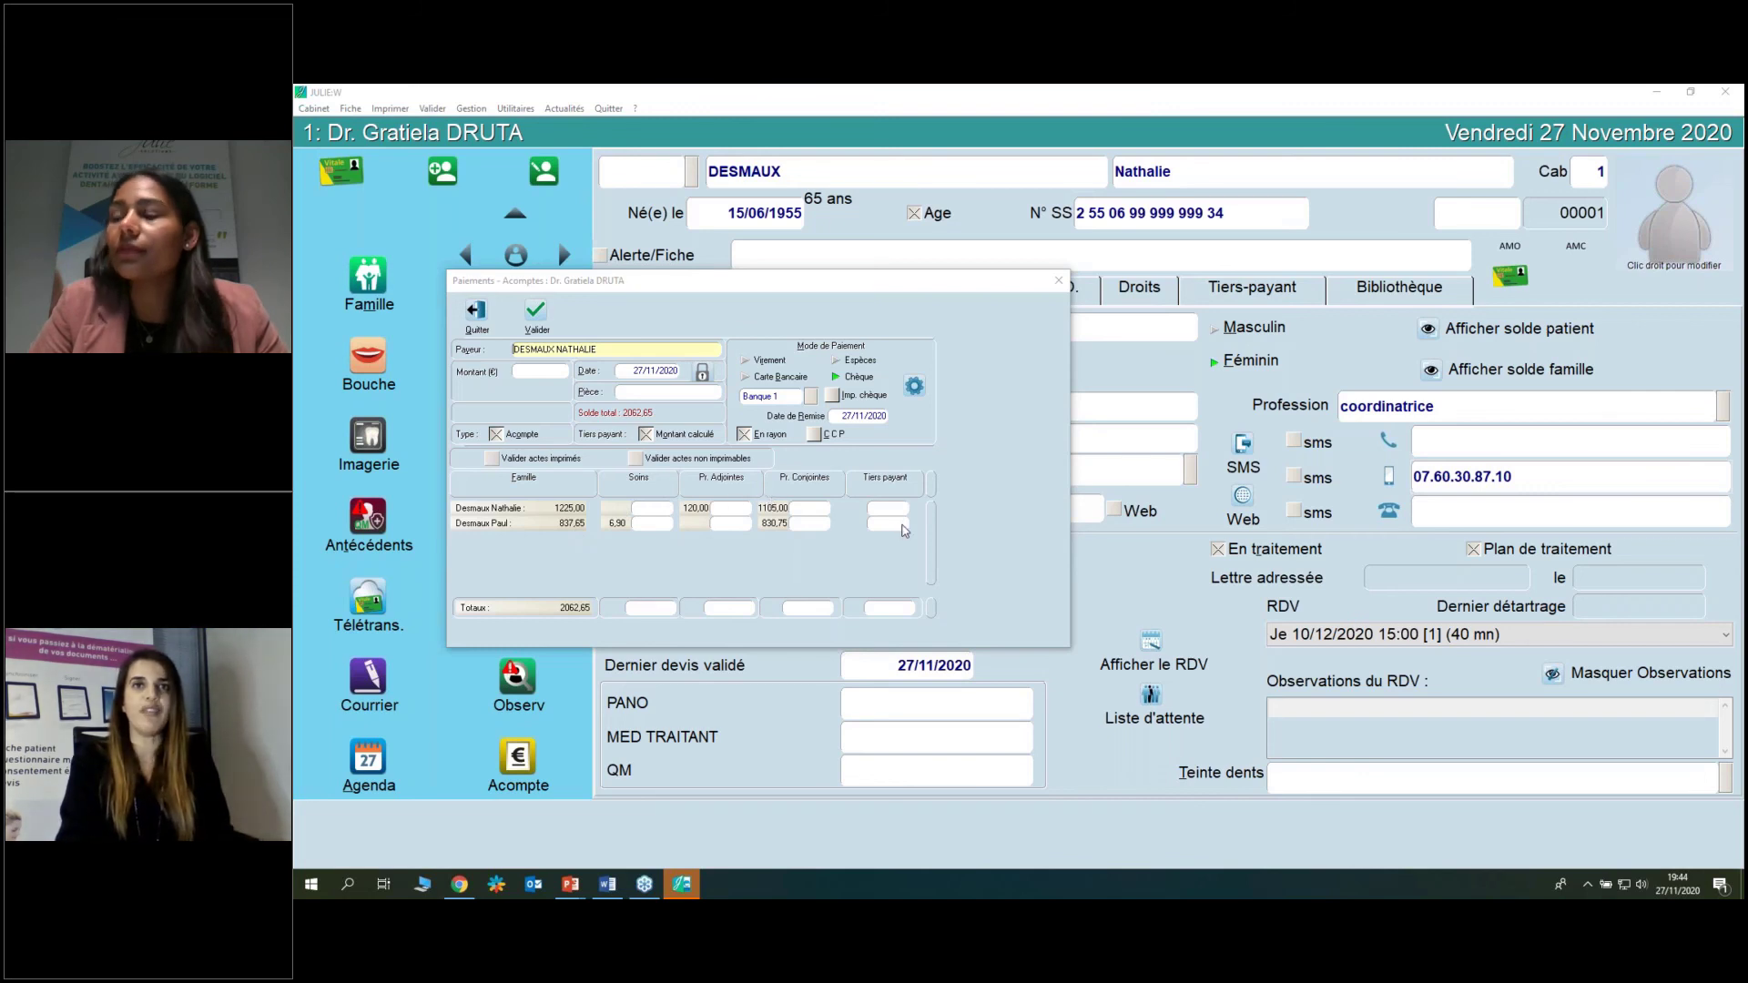
pyautogui.click(477, 313)
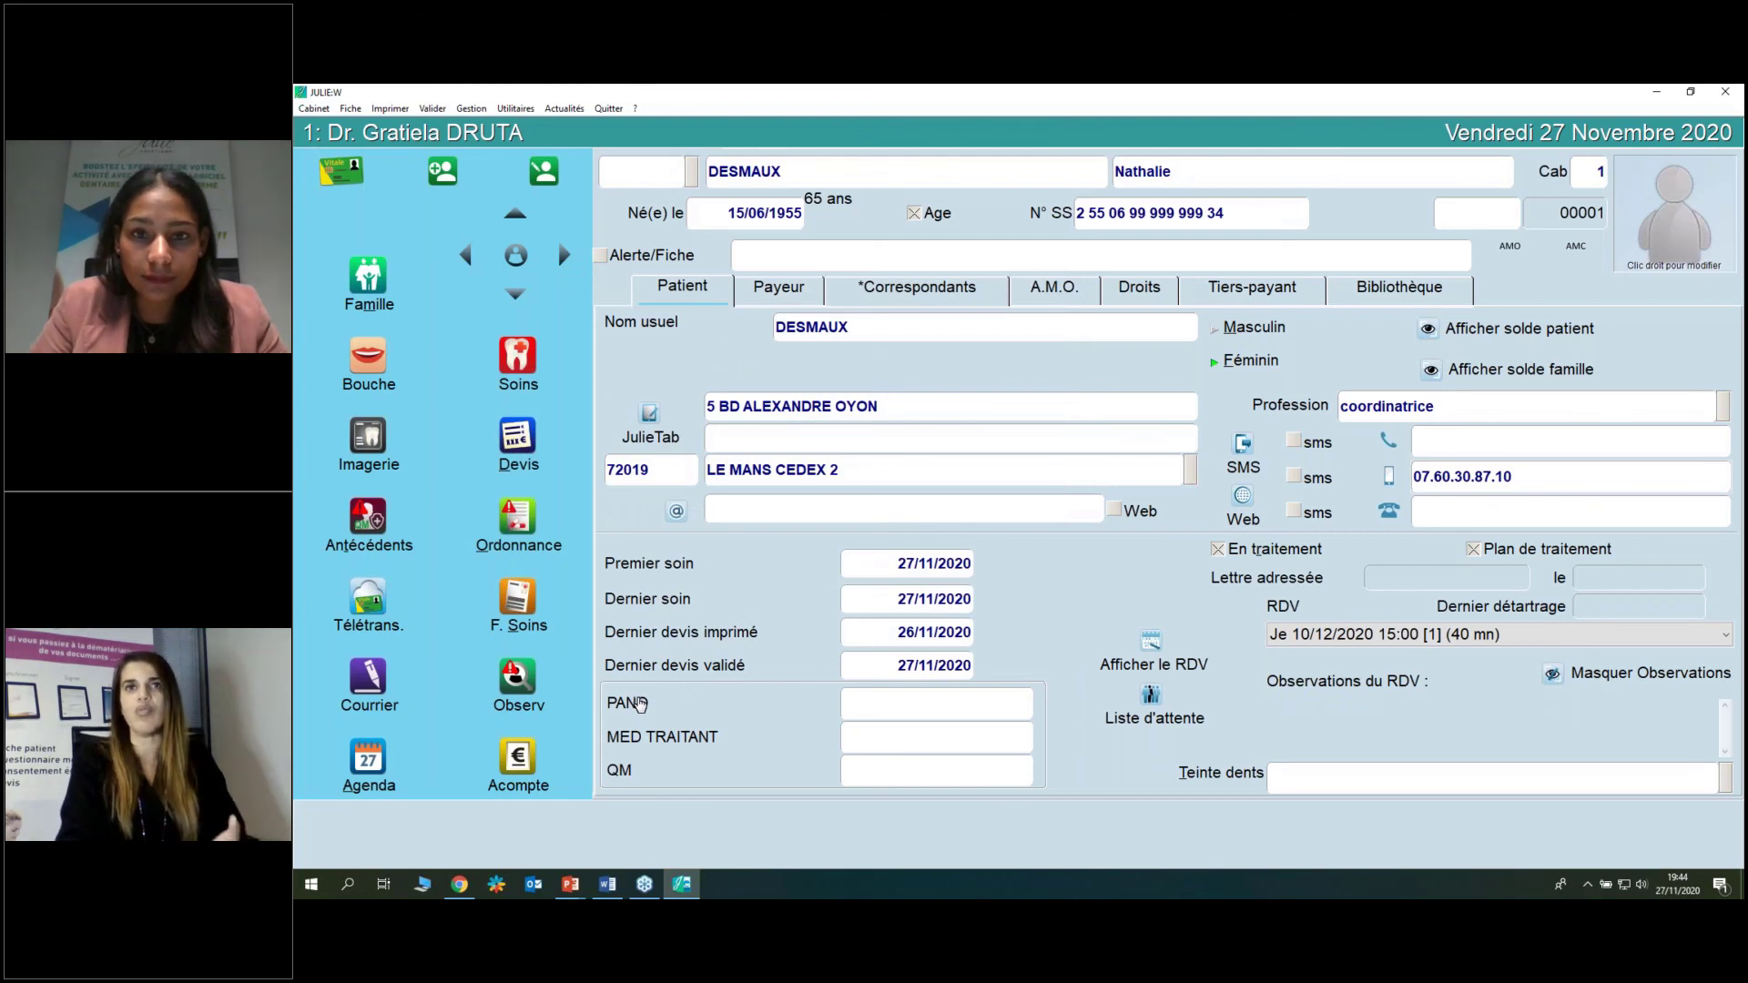
pyautogui.click(516, 109)
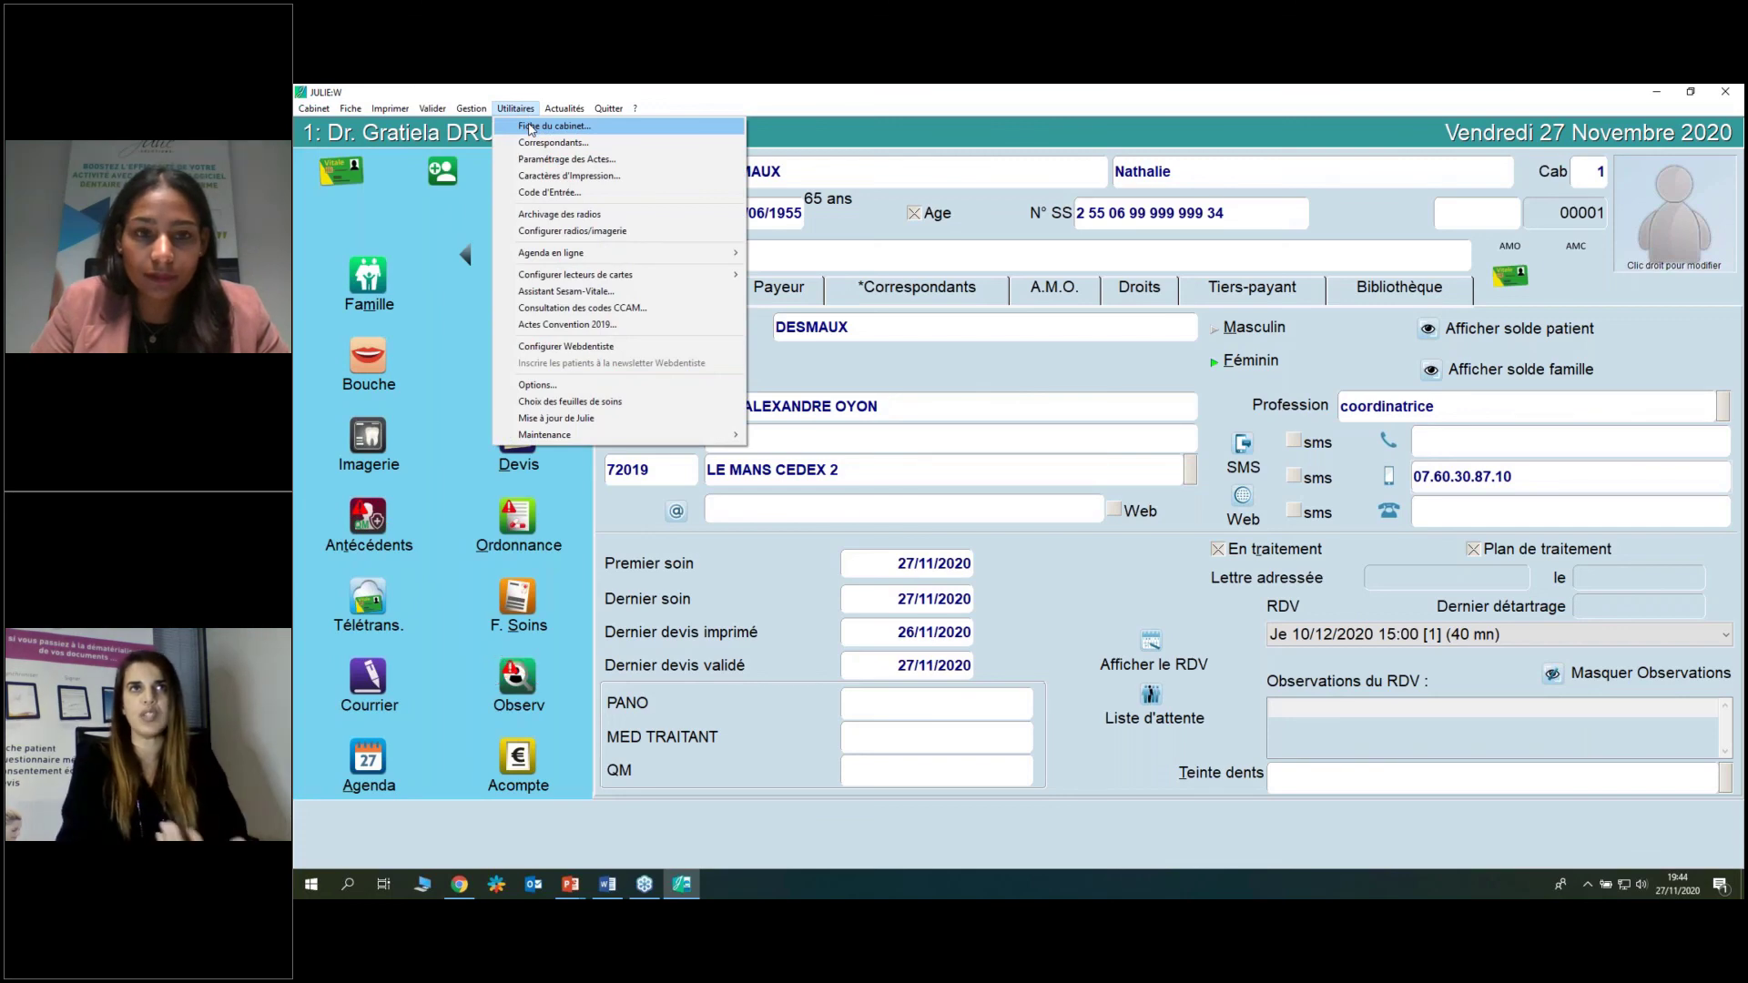
pyautogui.click(531, 128)
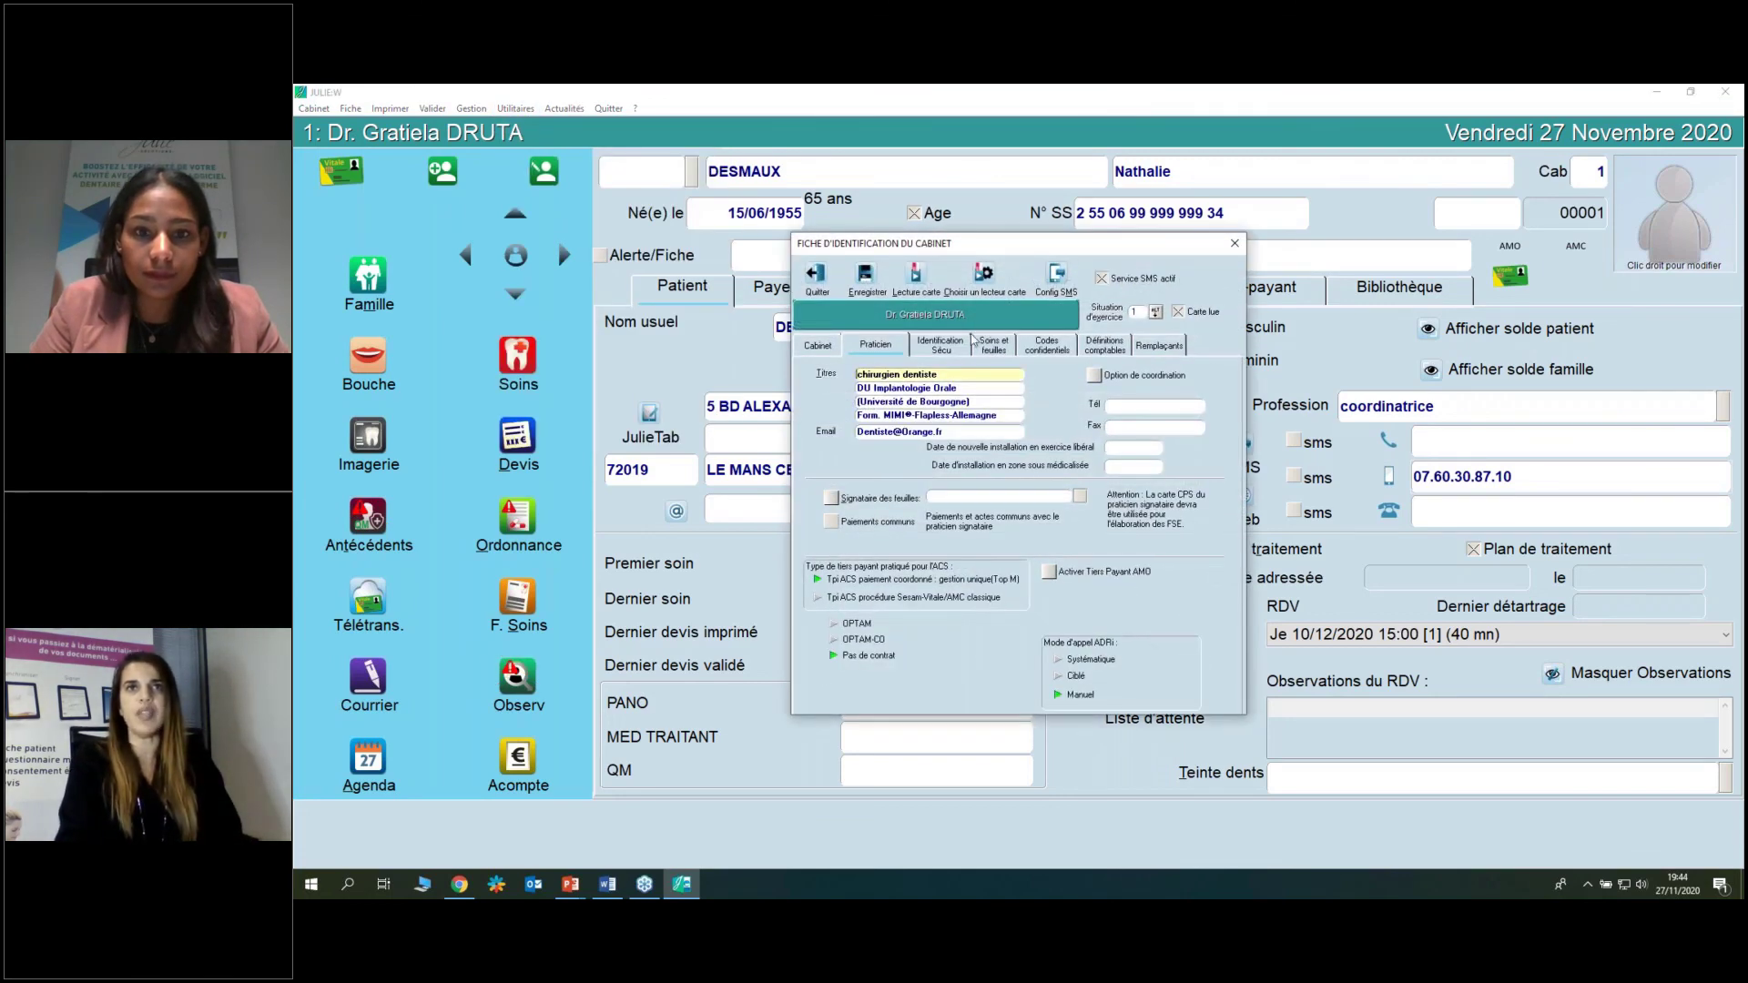
pyautogui.click(989, 345)
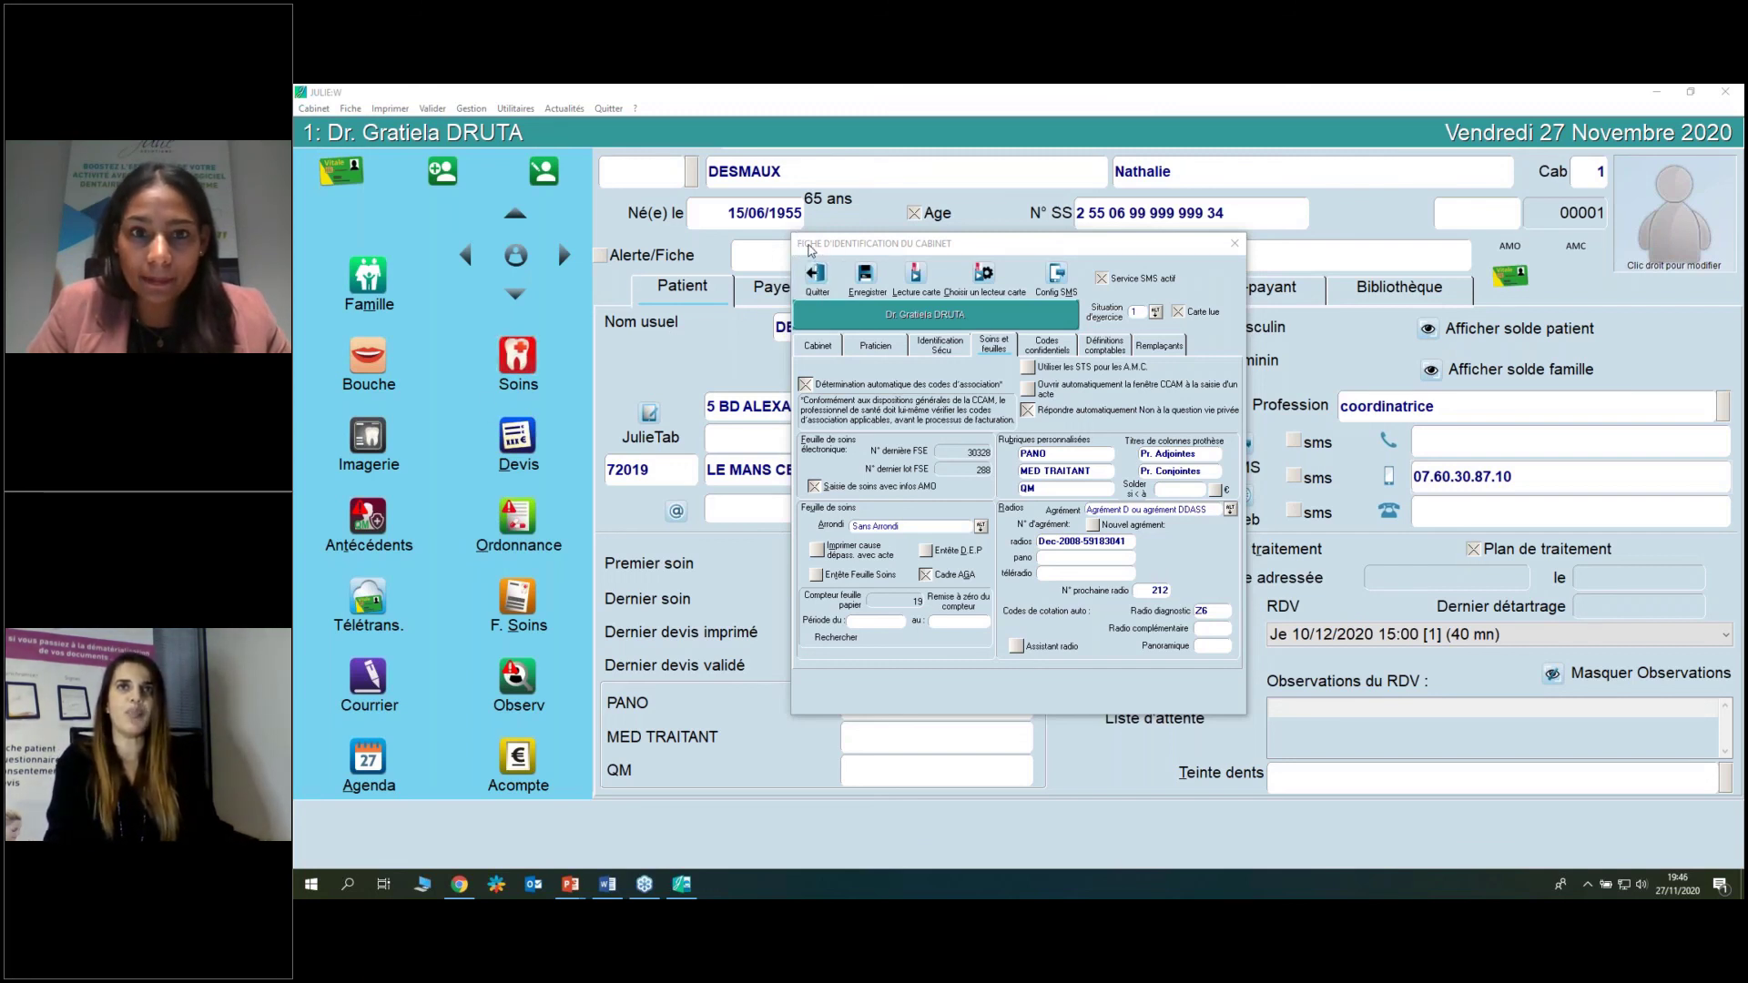
pyautogui.moveTo(809, 251); pyautogui.dragTo(720, 264)
# Close the practice settings and open the patient's treatment history, dismissing the intolerance warning.
pyautogui.click(727, 285)
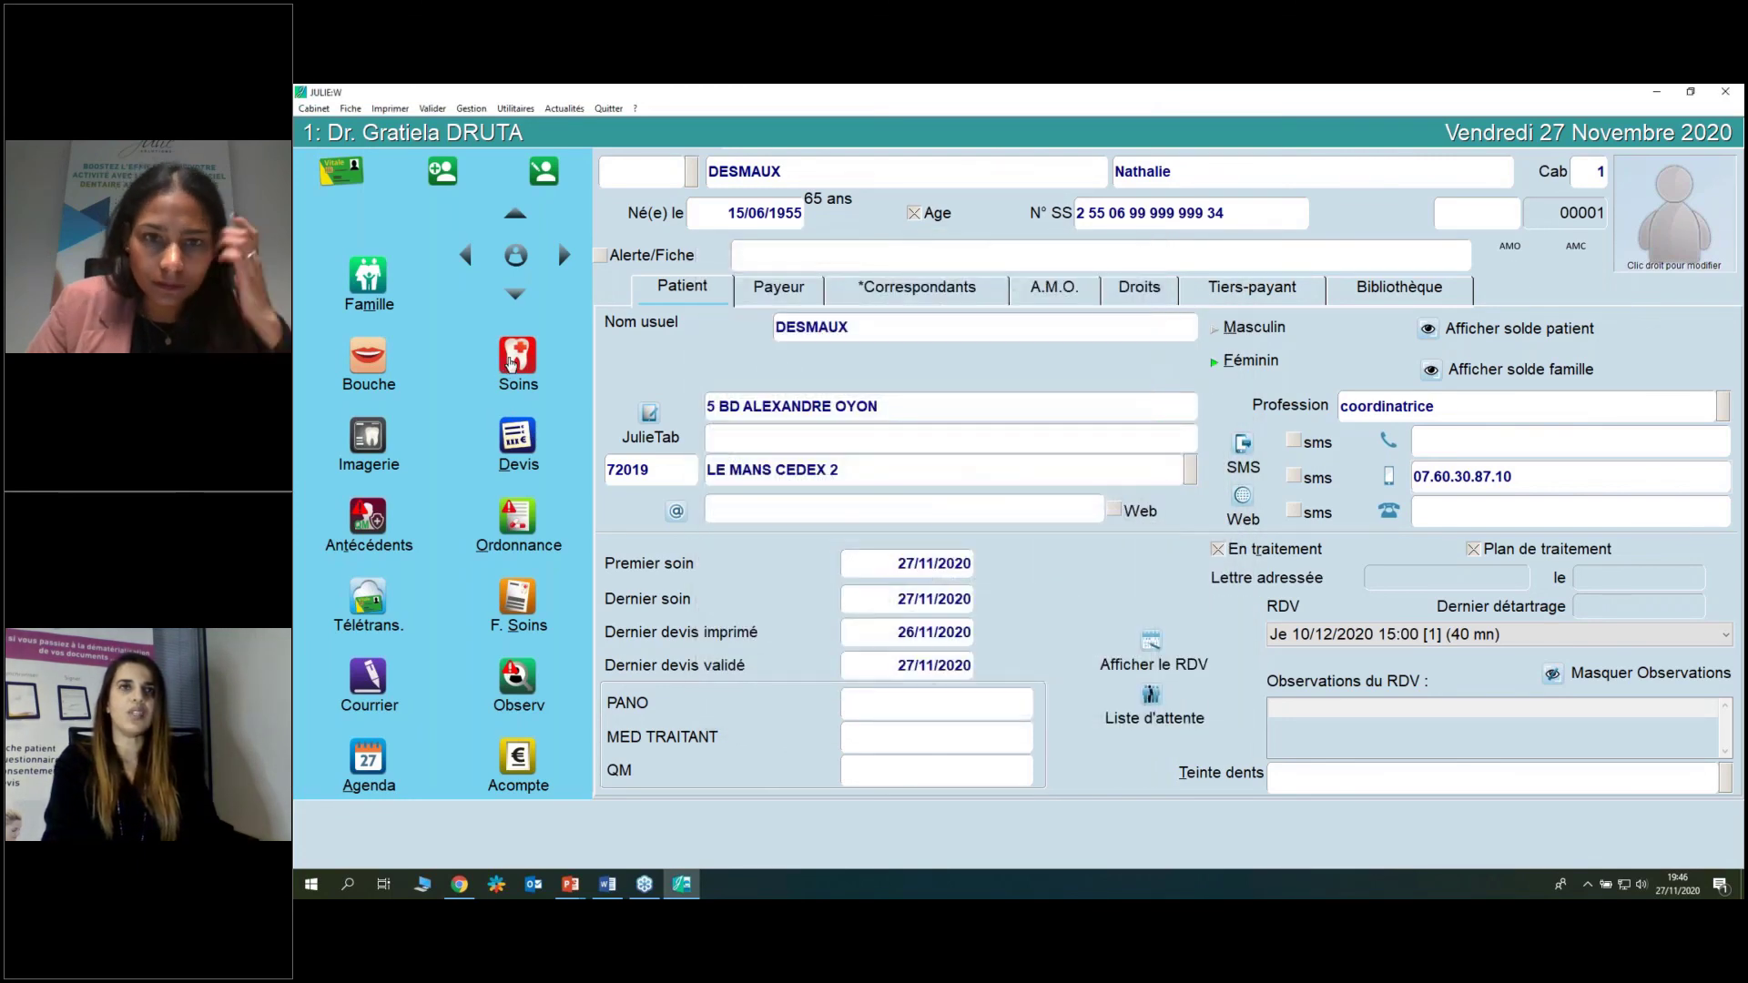
pyautogui.click(512, 363)
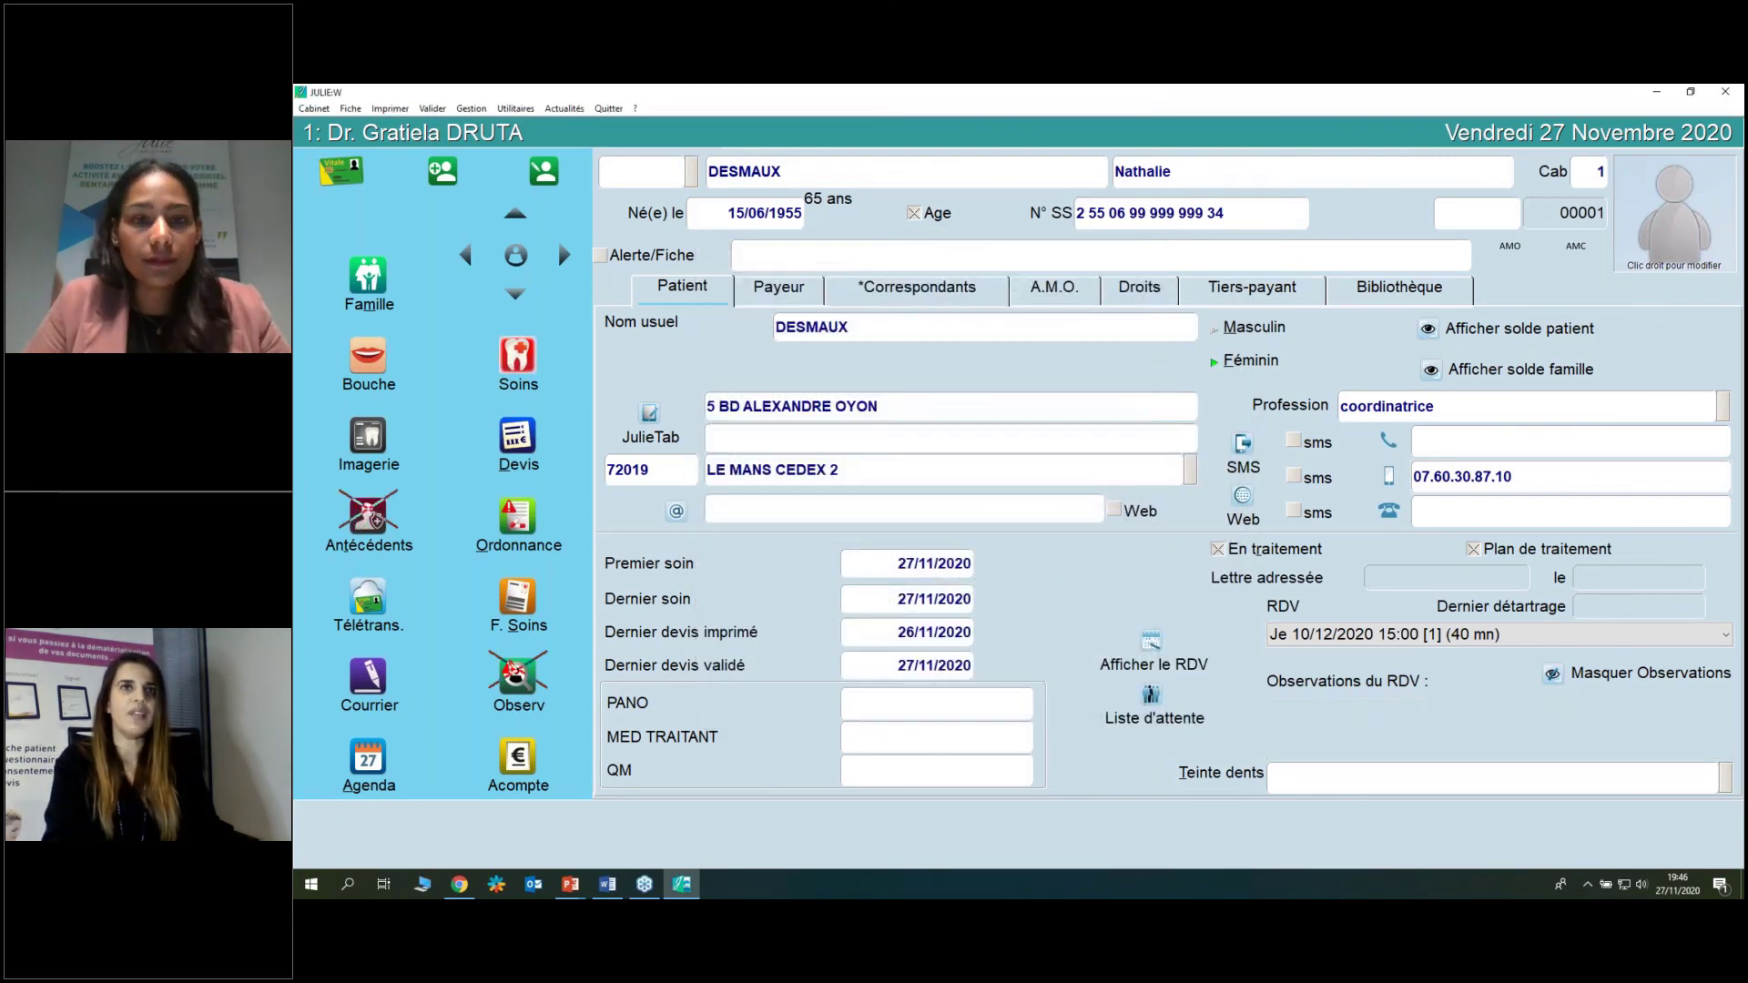
pyautogui.click(518, 360)
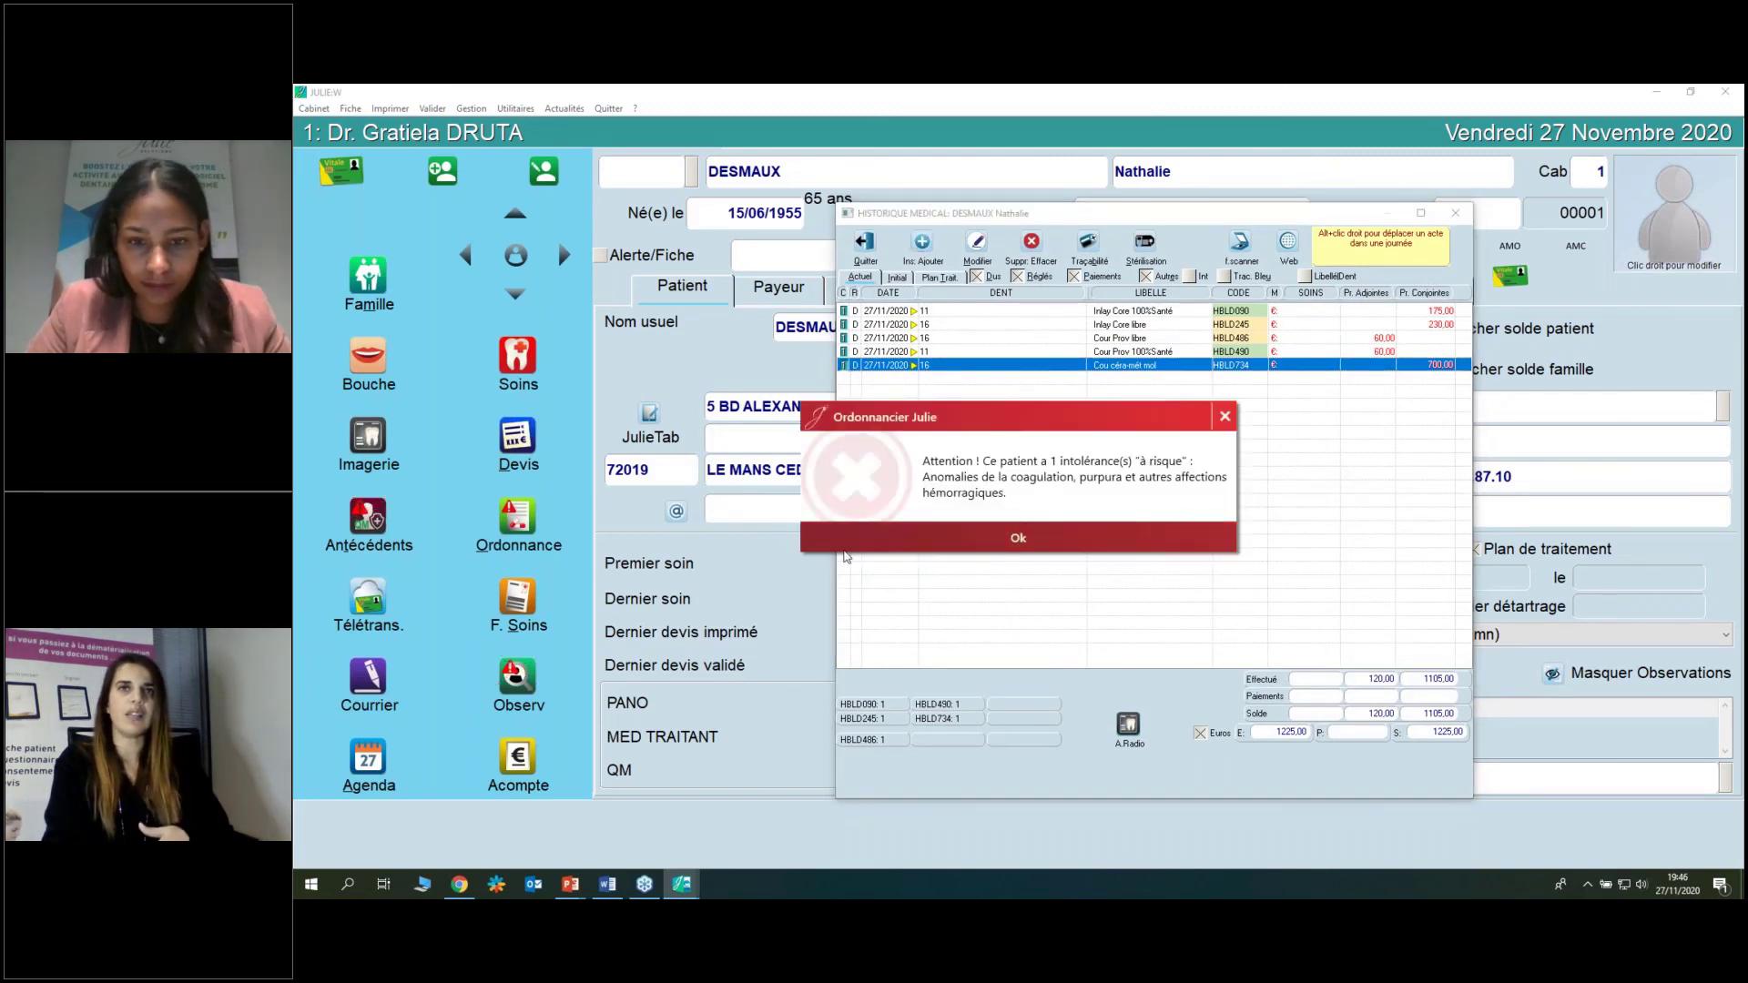
pyautogui.click(843, 550)
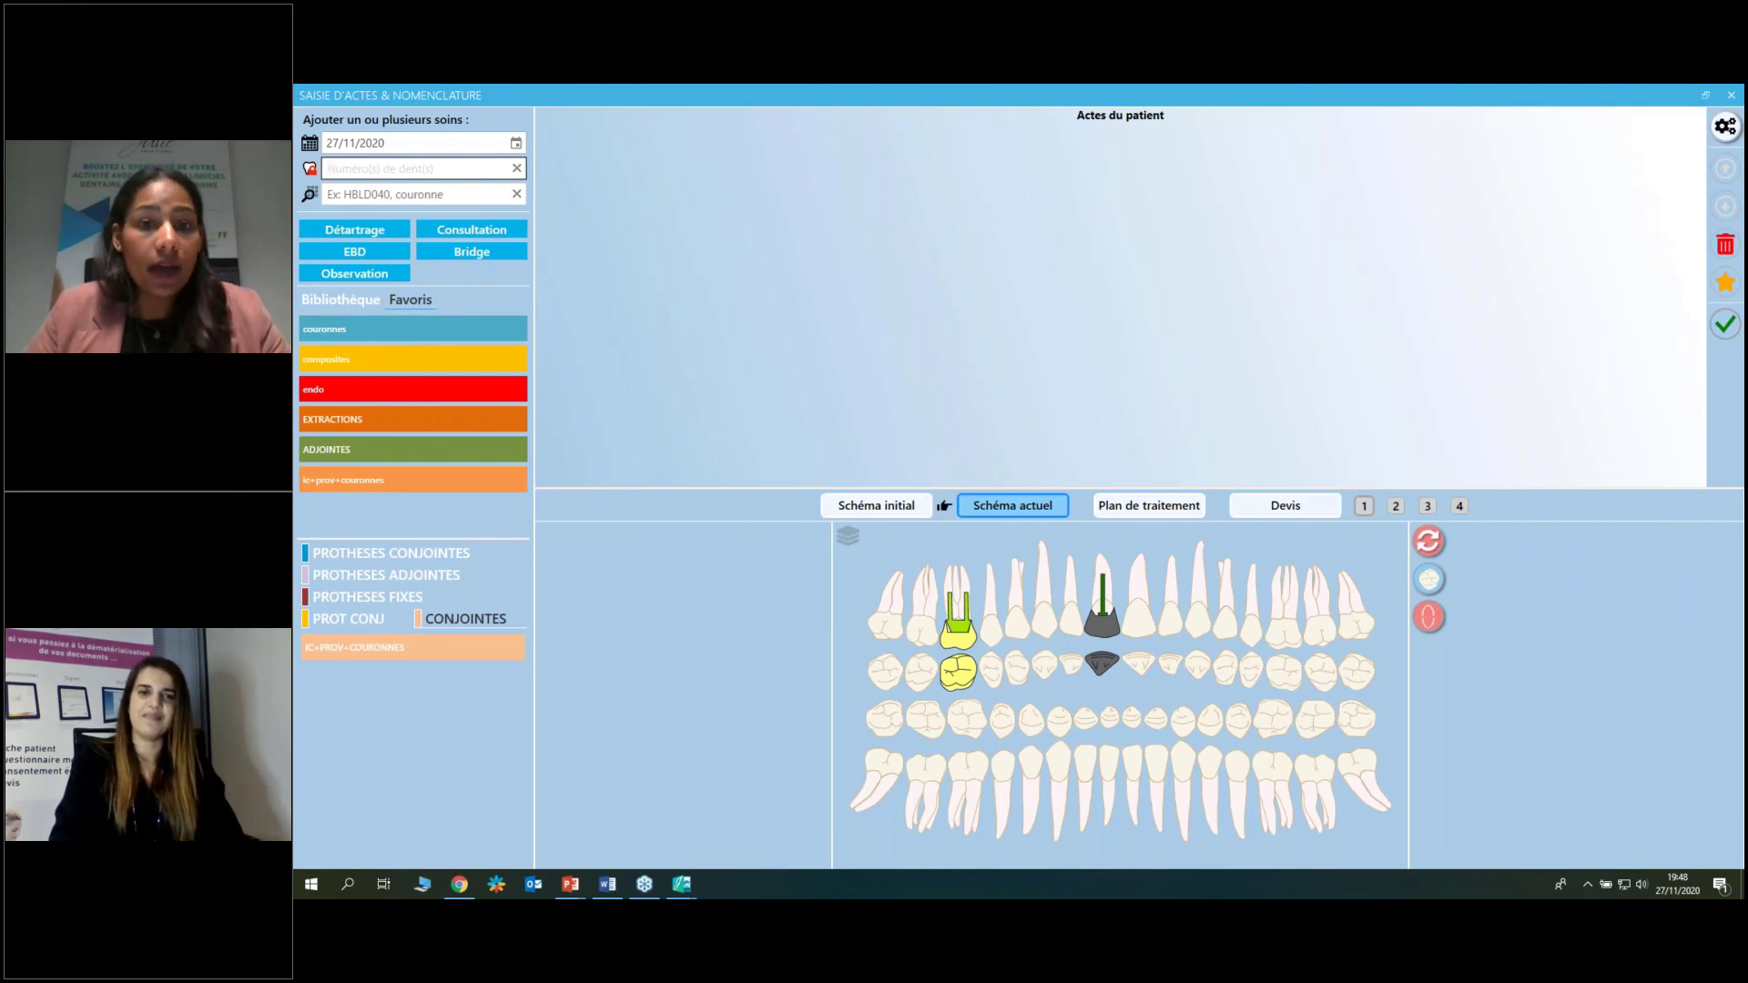
# Switch to the slideshow and advance to the closing 'Merci à tous' slide.
pyautogui.hotkey('alt', 'Tab')
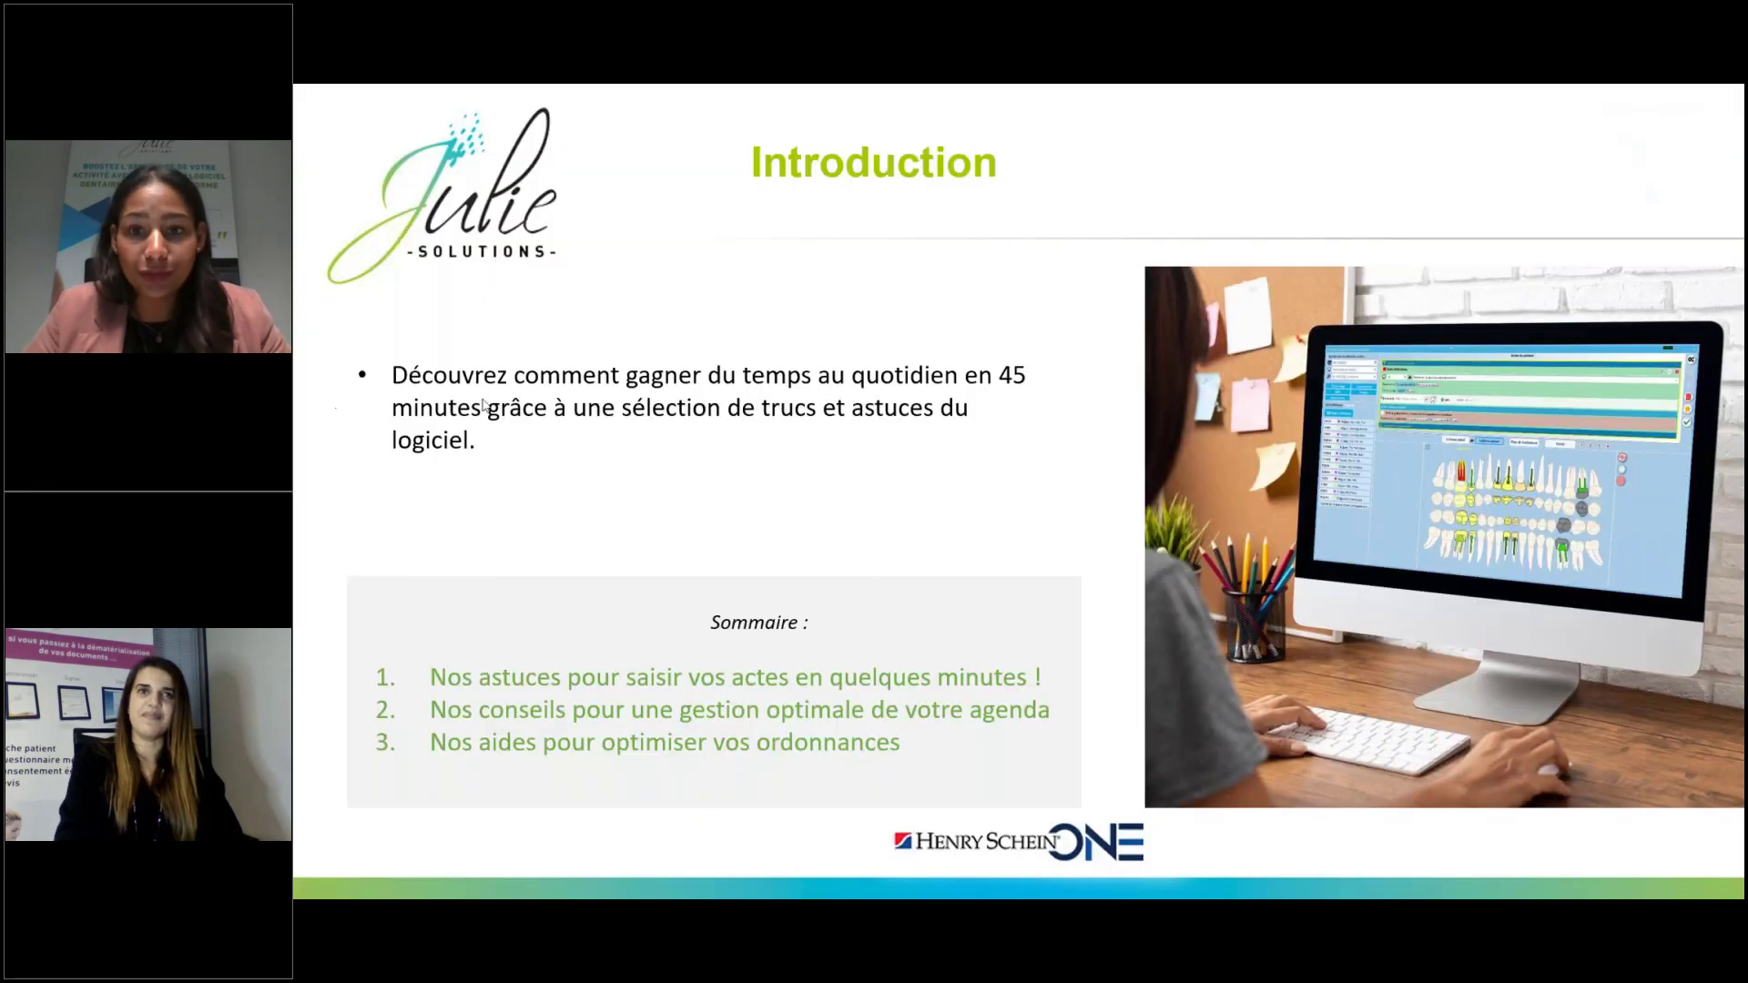
pyautogui.press('End')
pyautogui.click(511, 404)
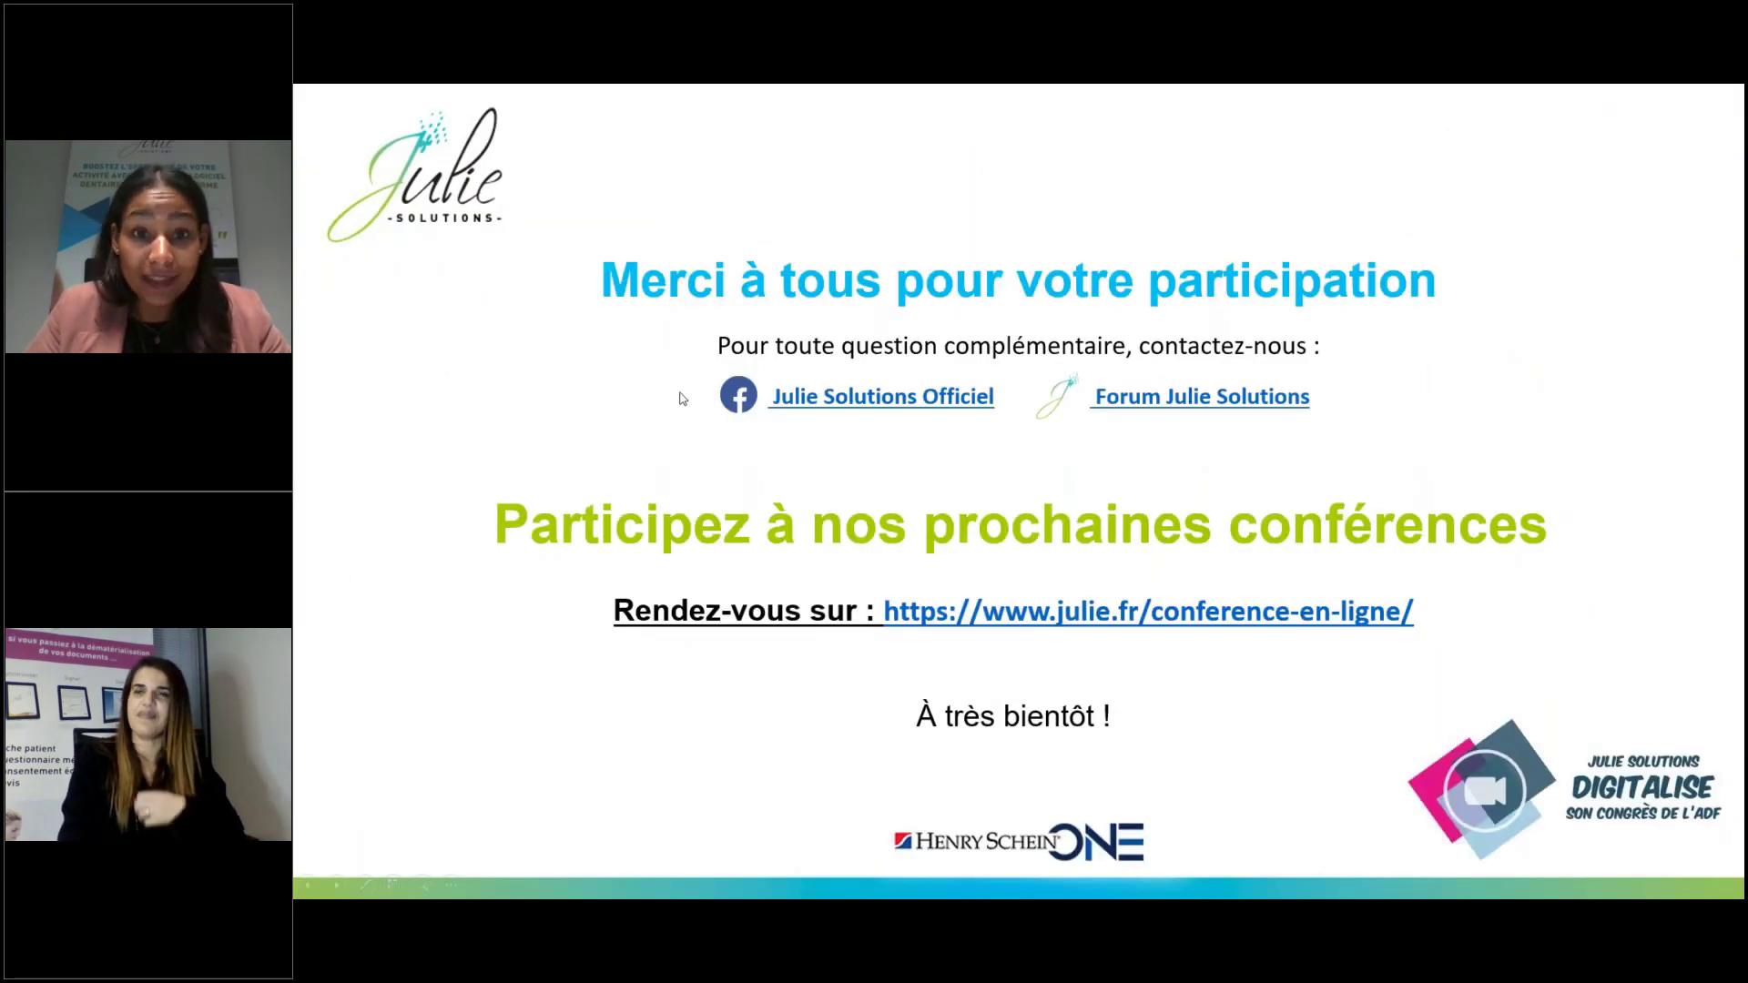